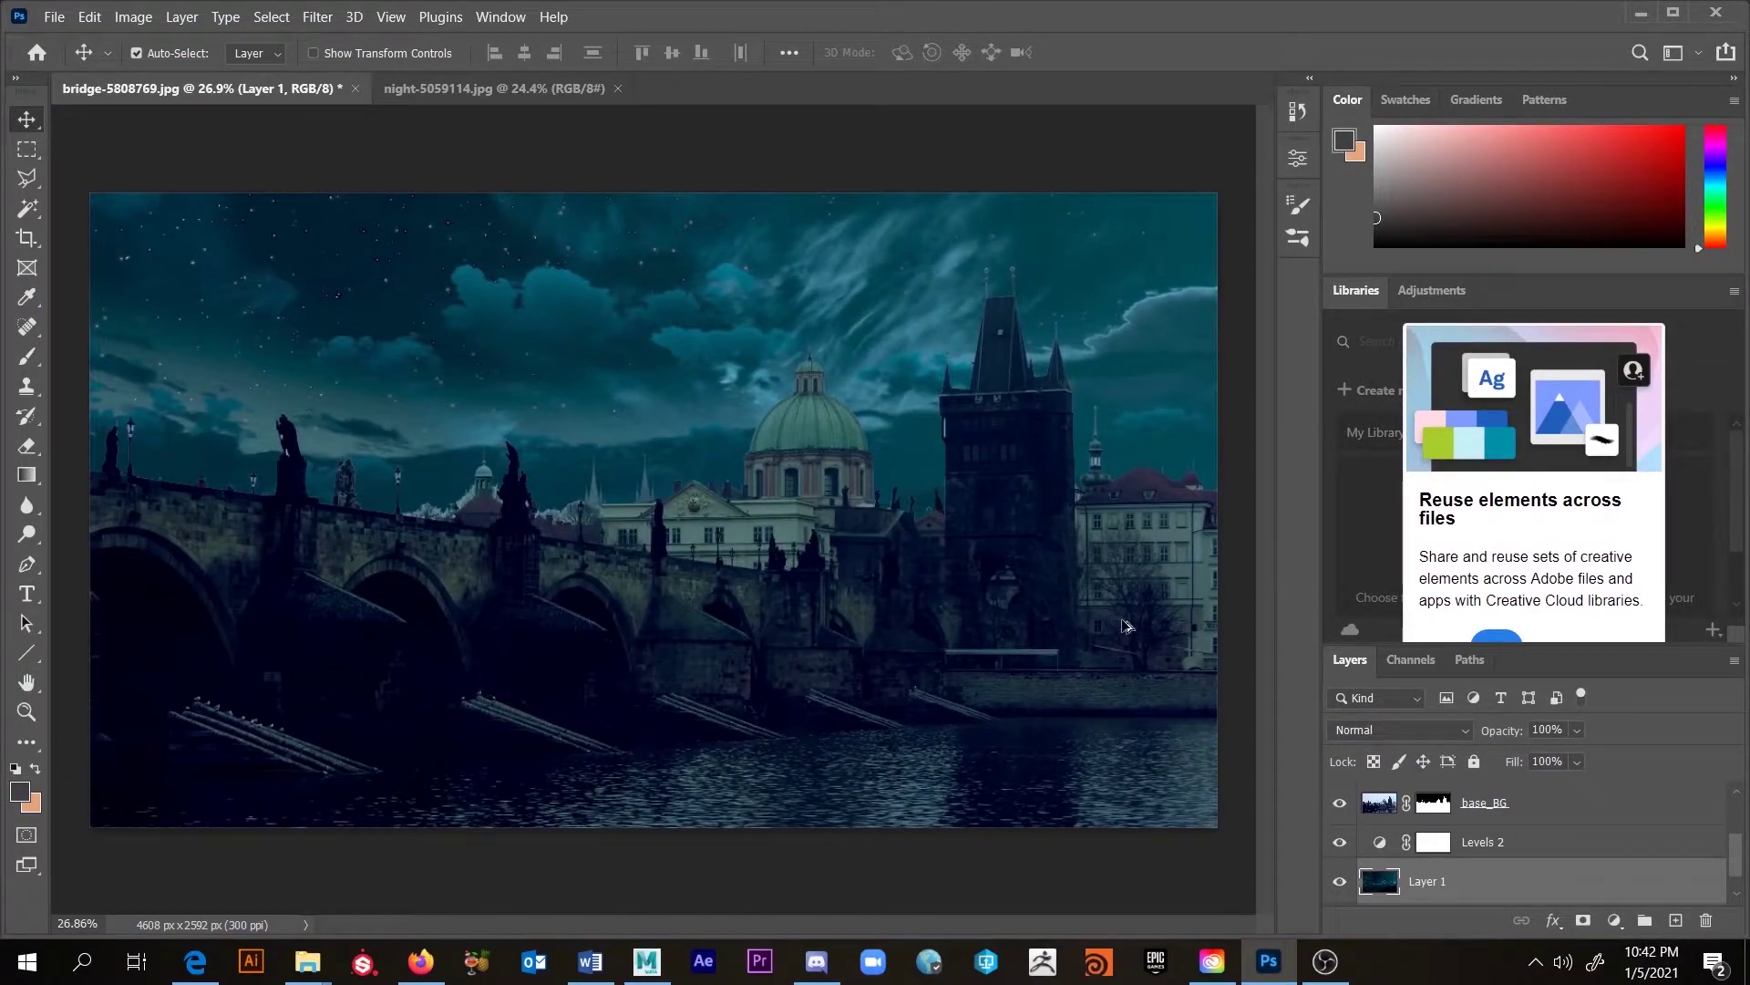
Step: Add a new empty layer directly above the base_BG layer
scroll(1137, 609, up, 6)
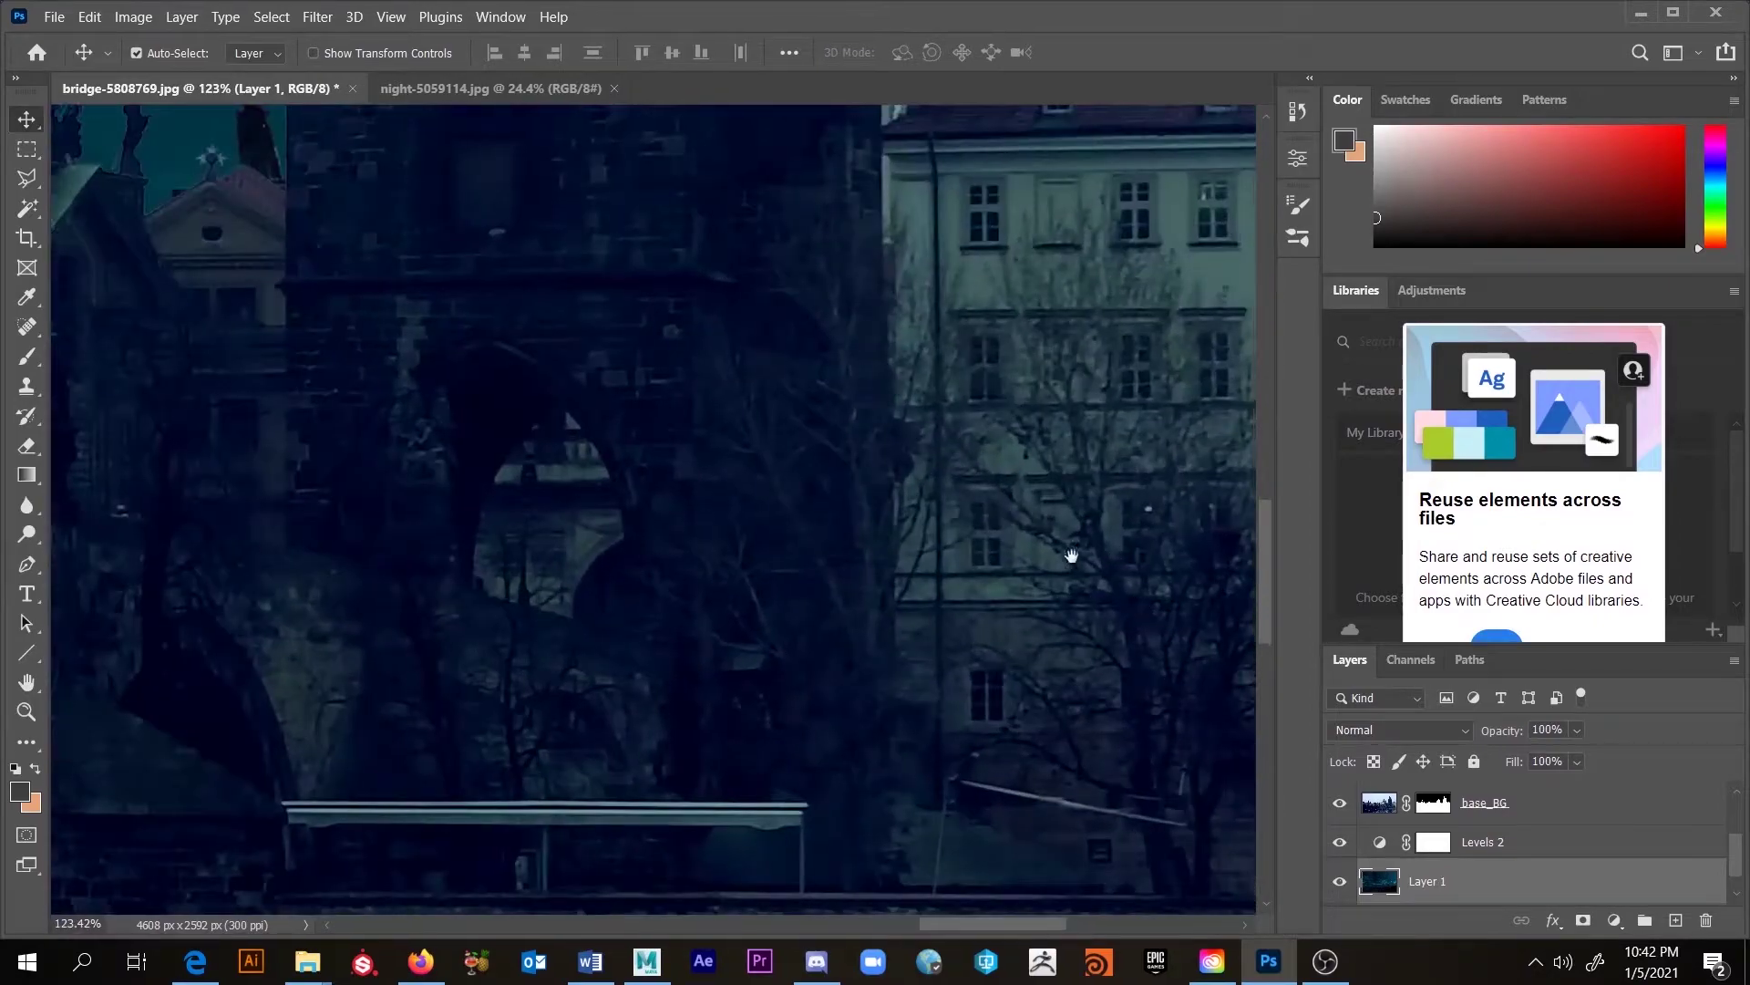
drag(1094, 559, 762, 523)
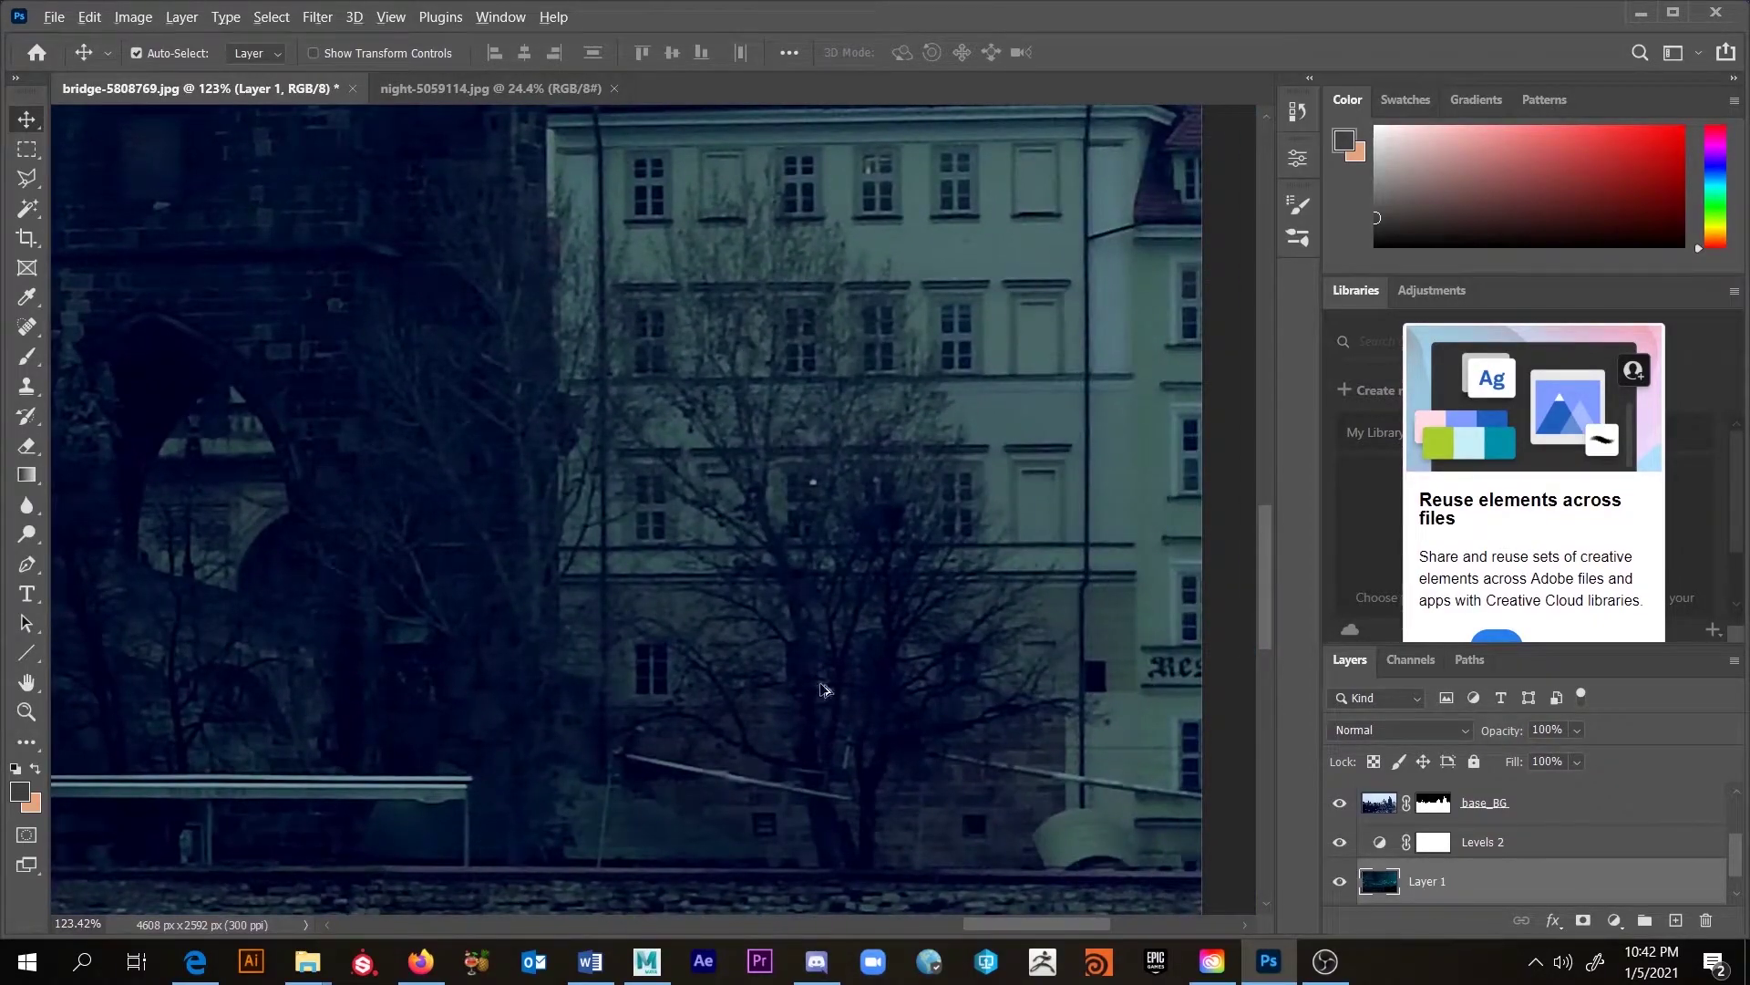
scroll(837, 691, down, 1)
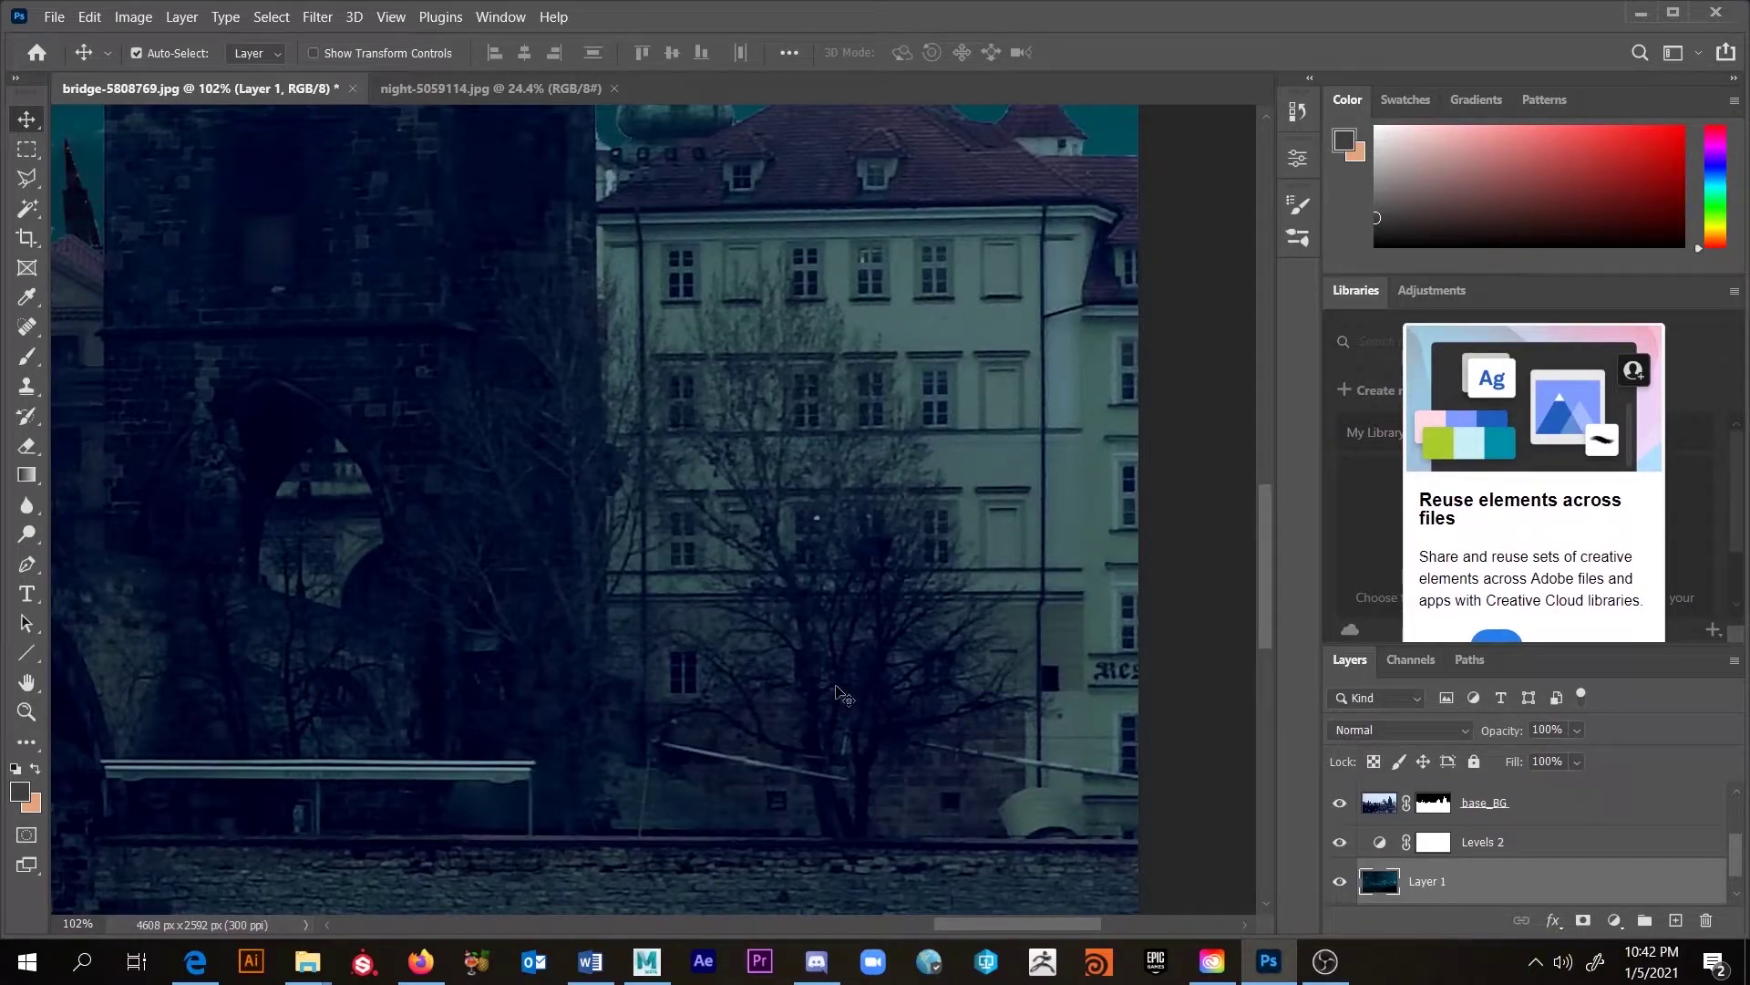
scroll(770, 492, down, 3)
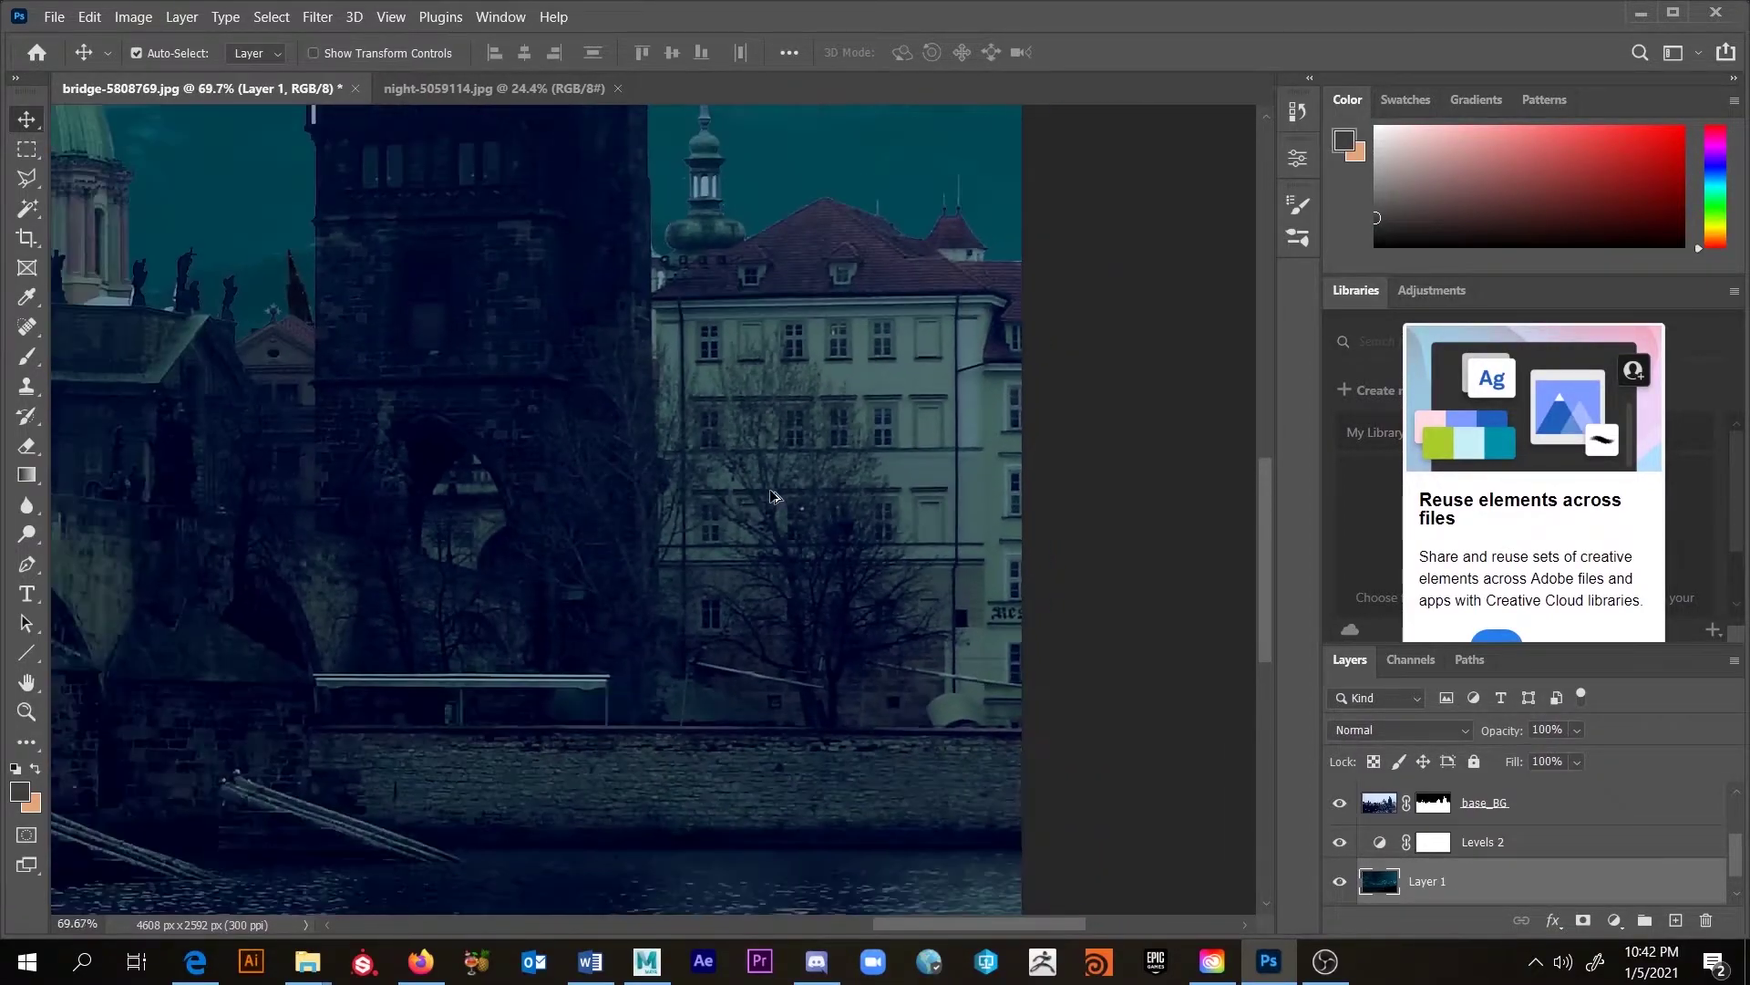
scroll(832, 524, up, 4)
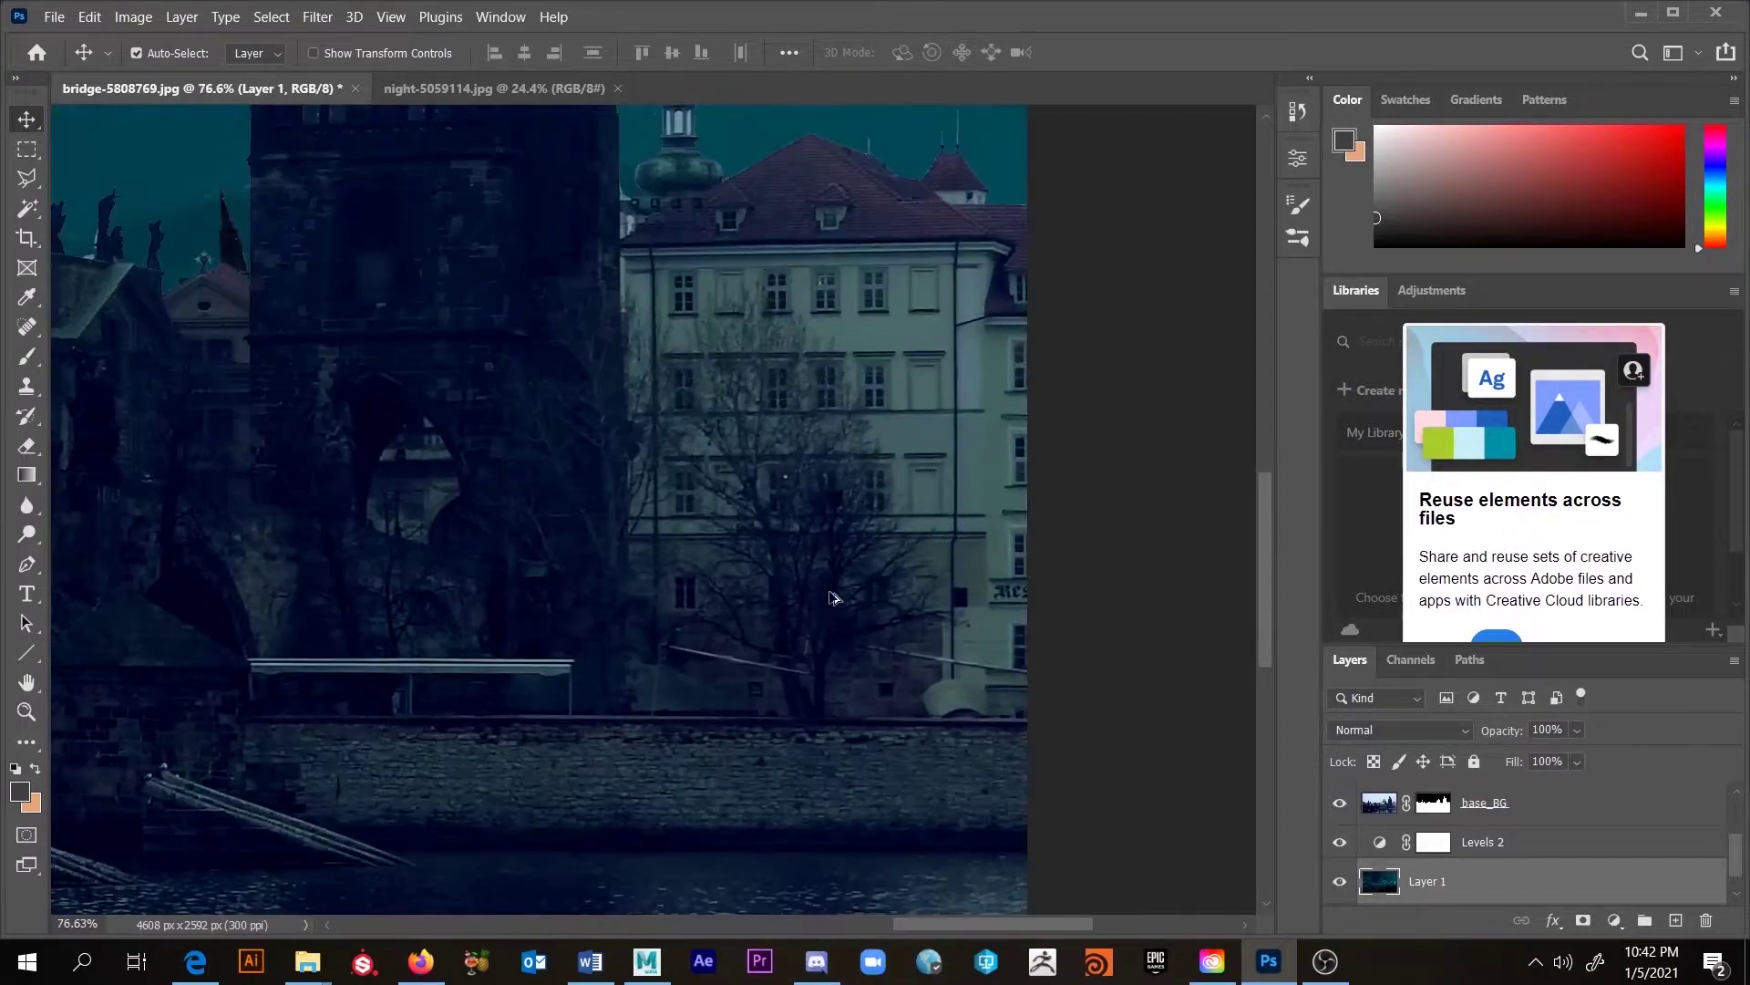
scroll(832, 597, down, 5)
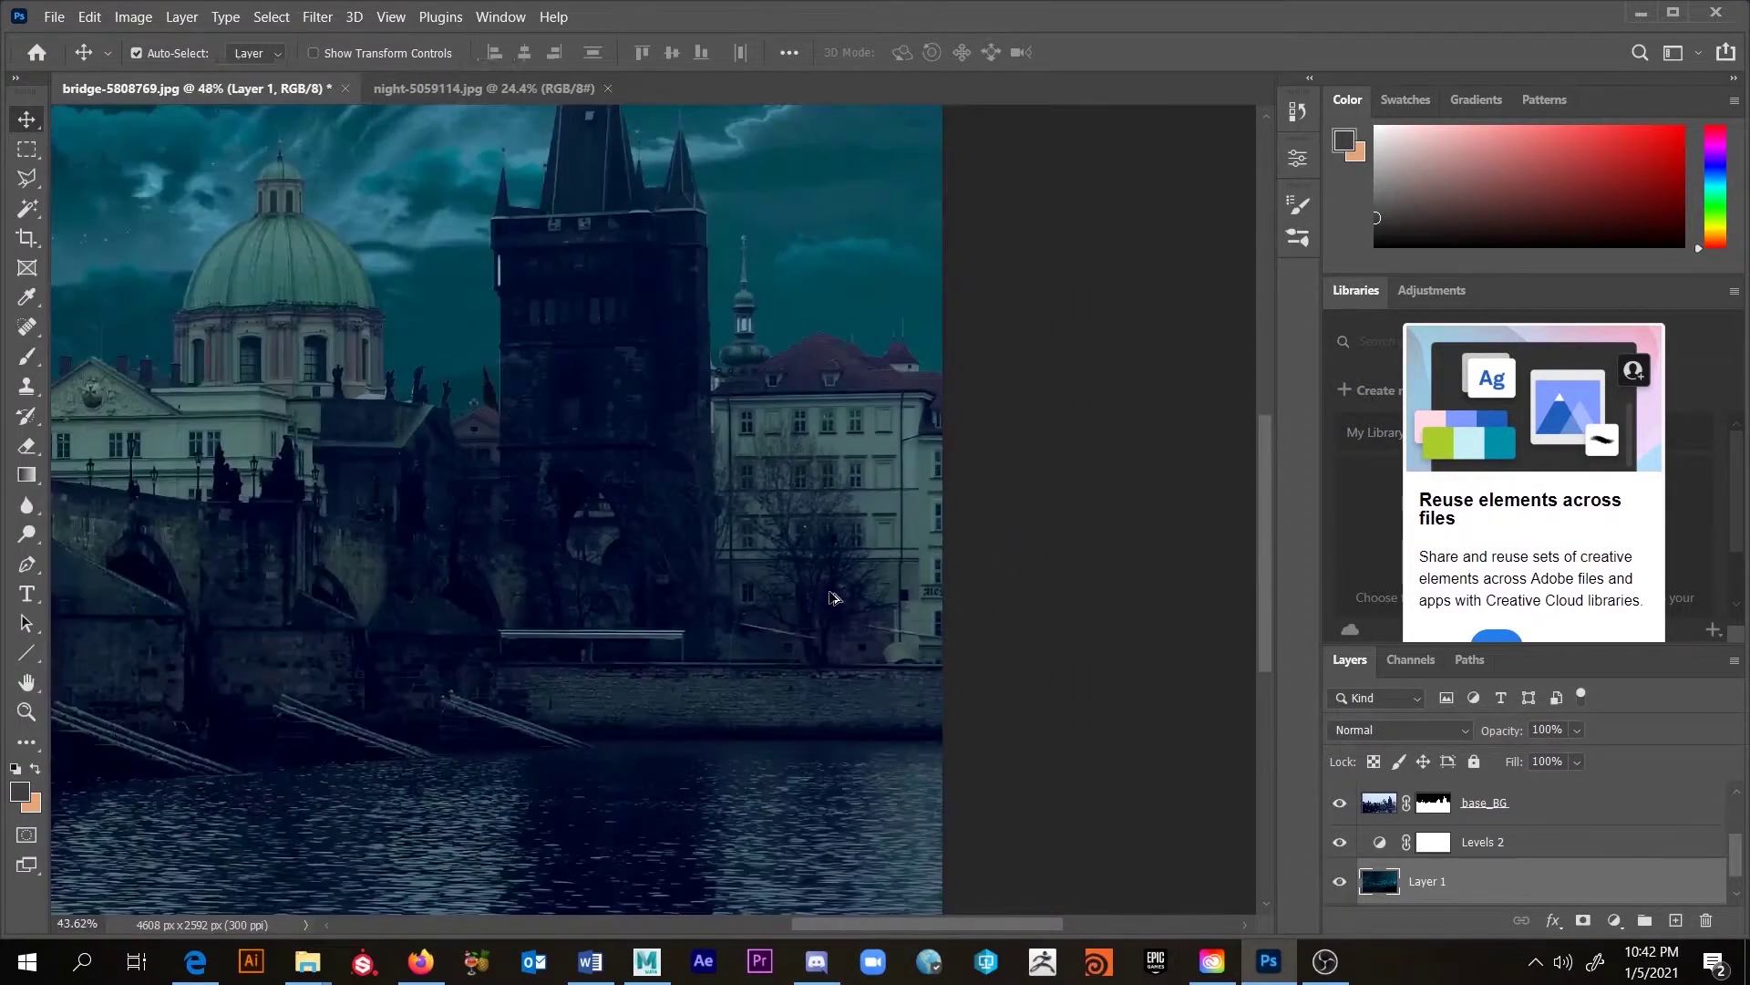
click(1383, 804)
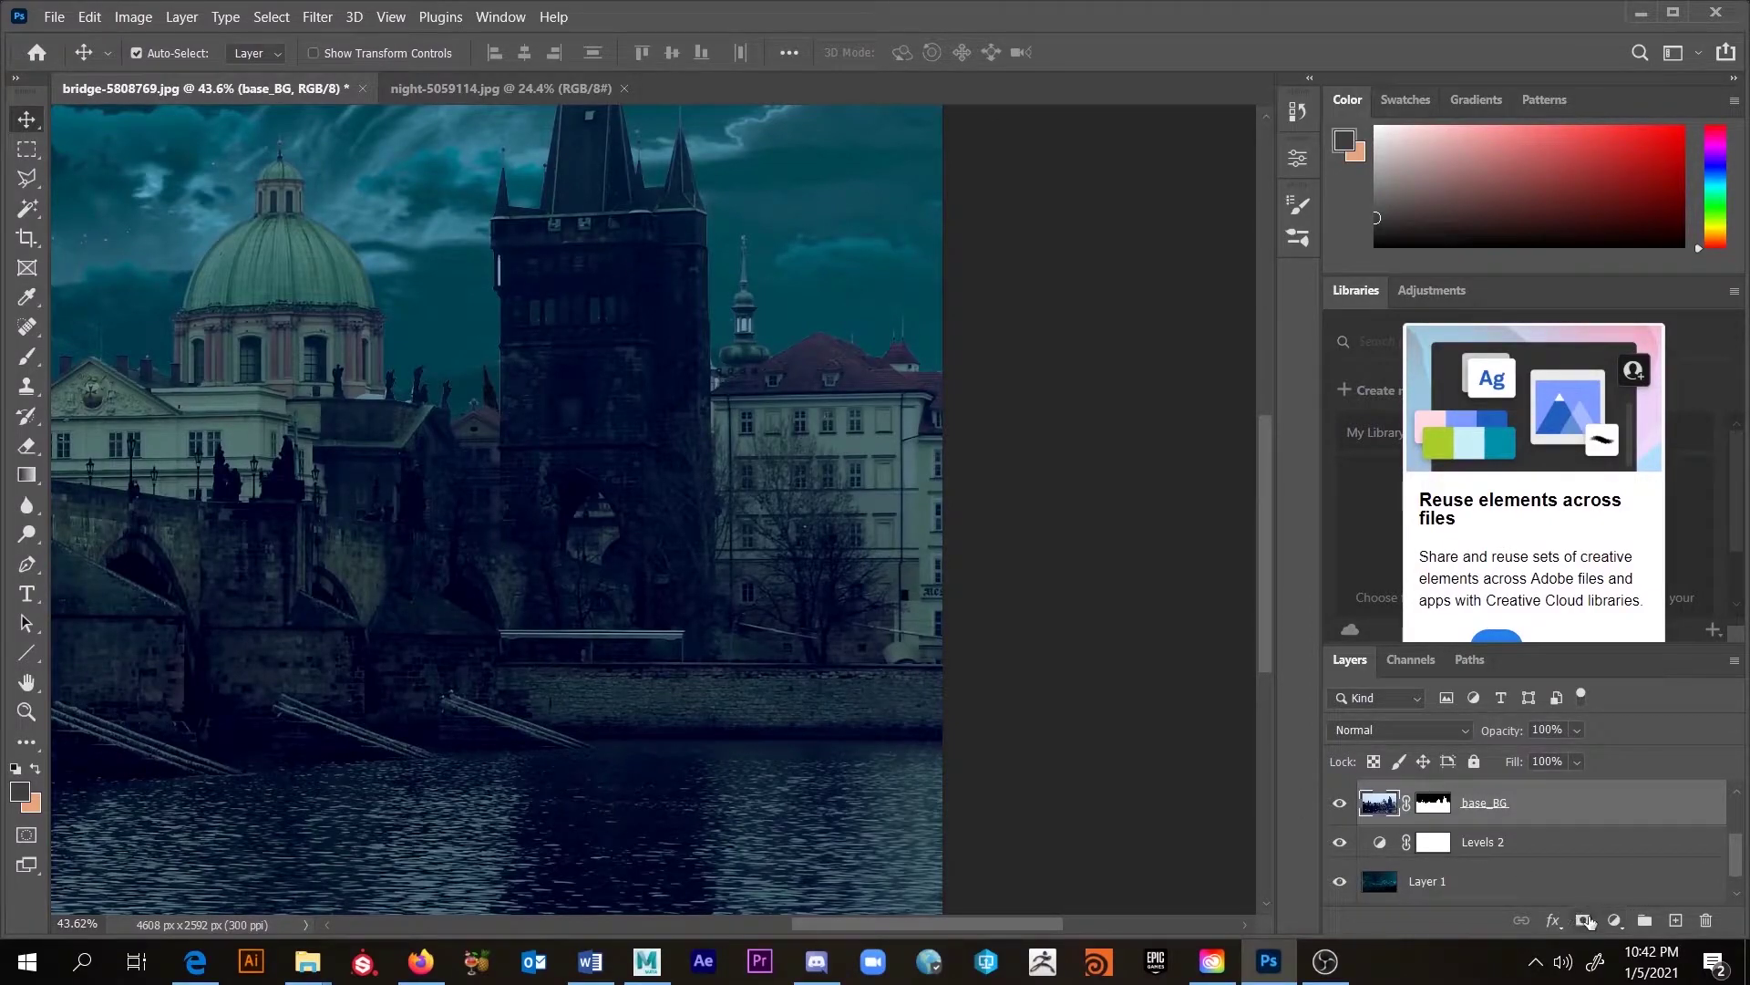
click(1675, 921)
alt+click(1385, 809)
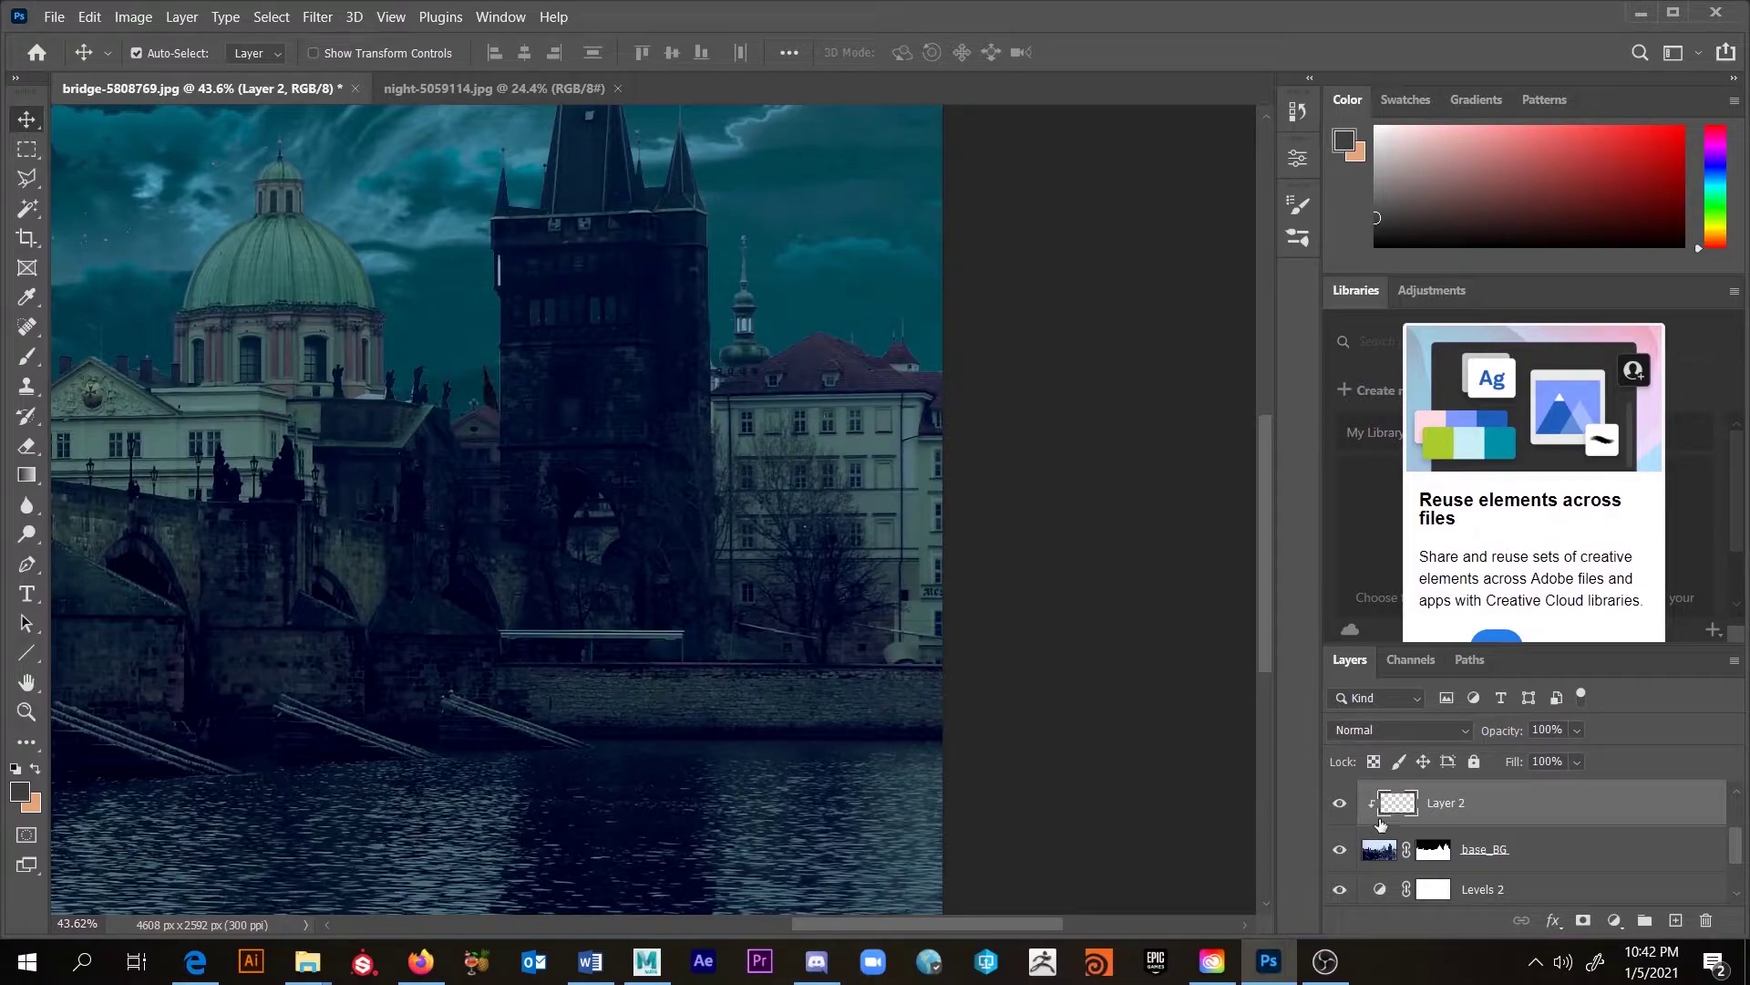
Step: Move Layer 2 above Color Balance 2 and release it from the clipping mask
scroll(1445, 834, up, 4)
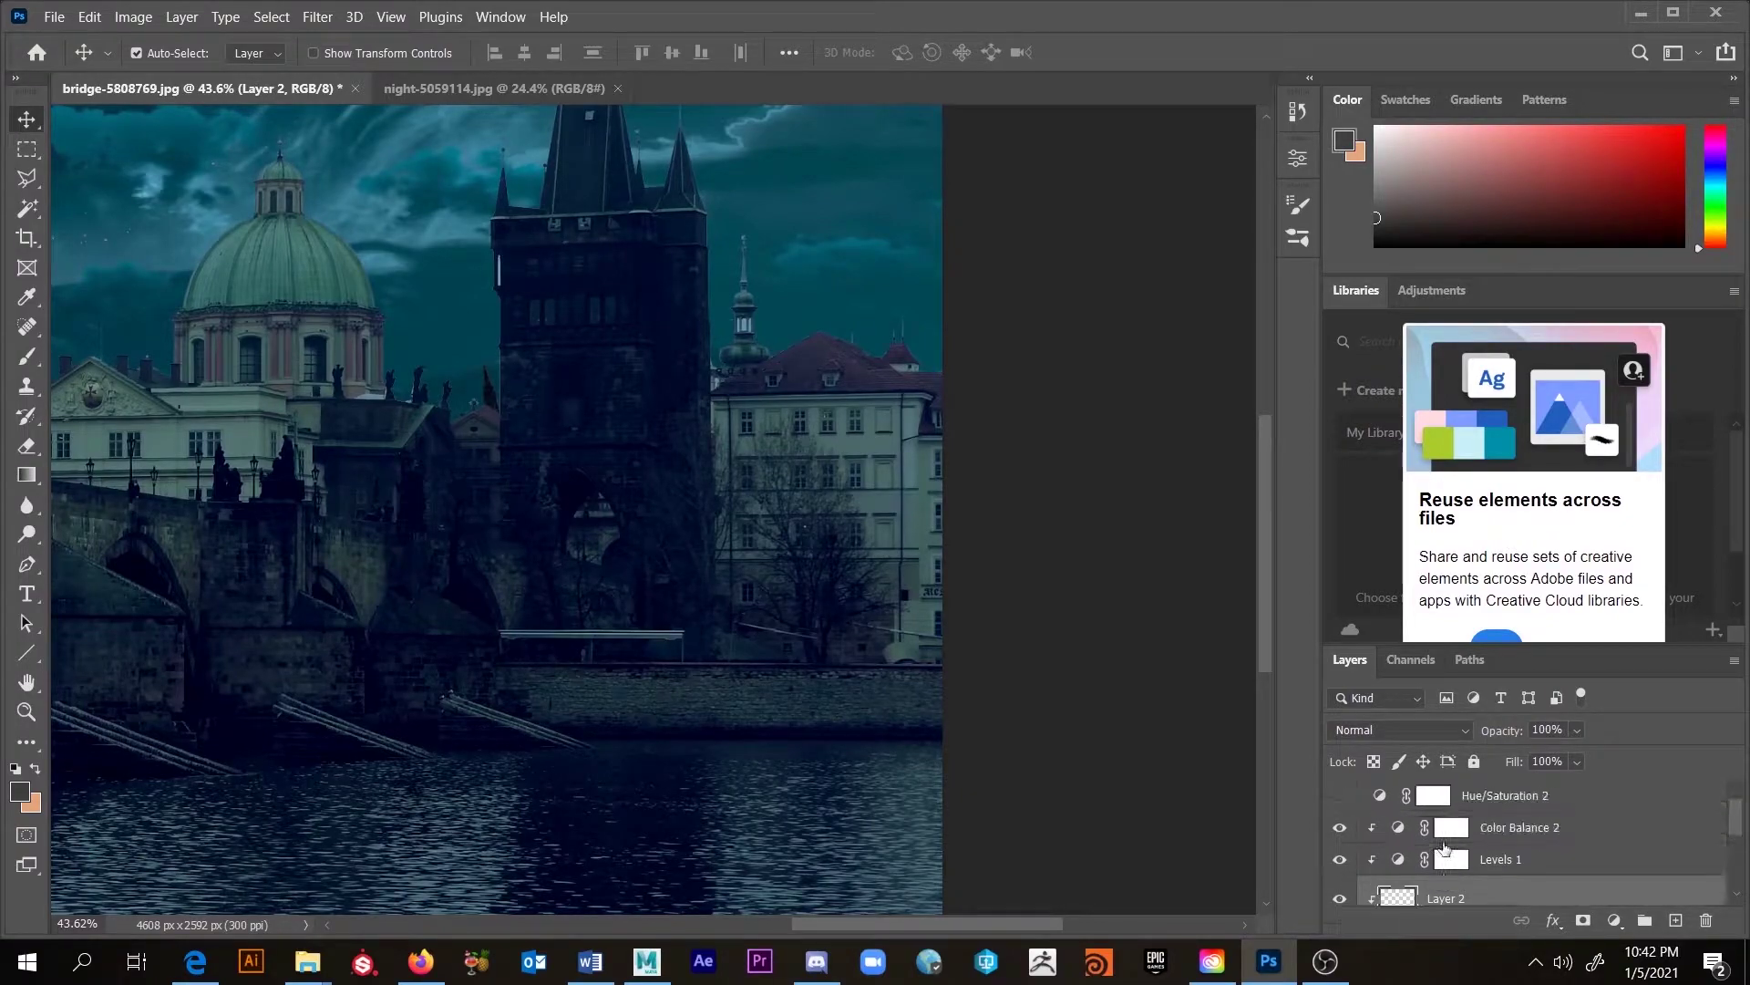
drag(1447, 898, 1448, 802)
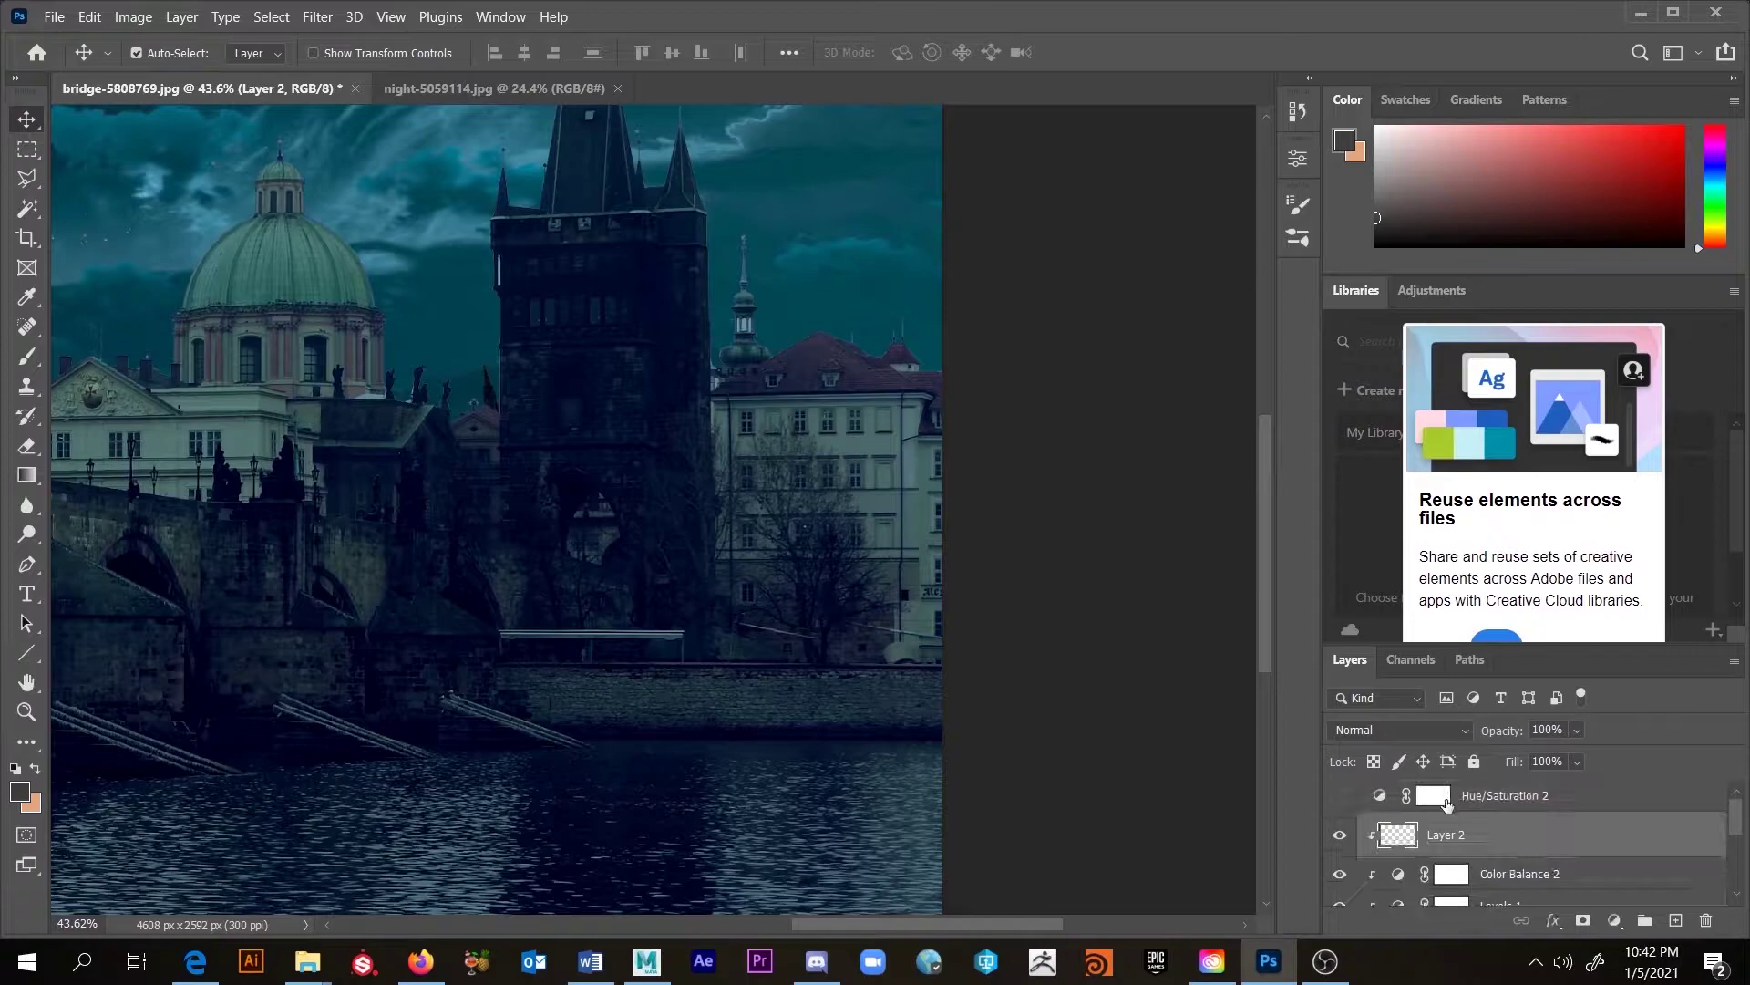
alt+click(1367, 849)
scroll(1420, 847, down, 1)
scroll(1390, 825, up, 1)
Step: Choose the Clone Stamp tool with the Chalk 36 pixels brush
click(24, 389)
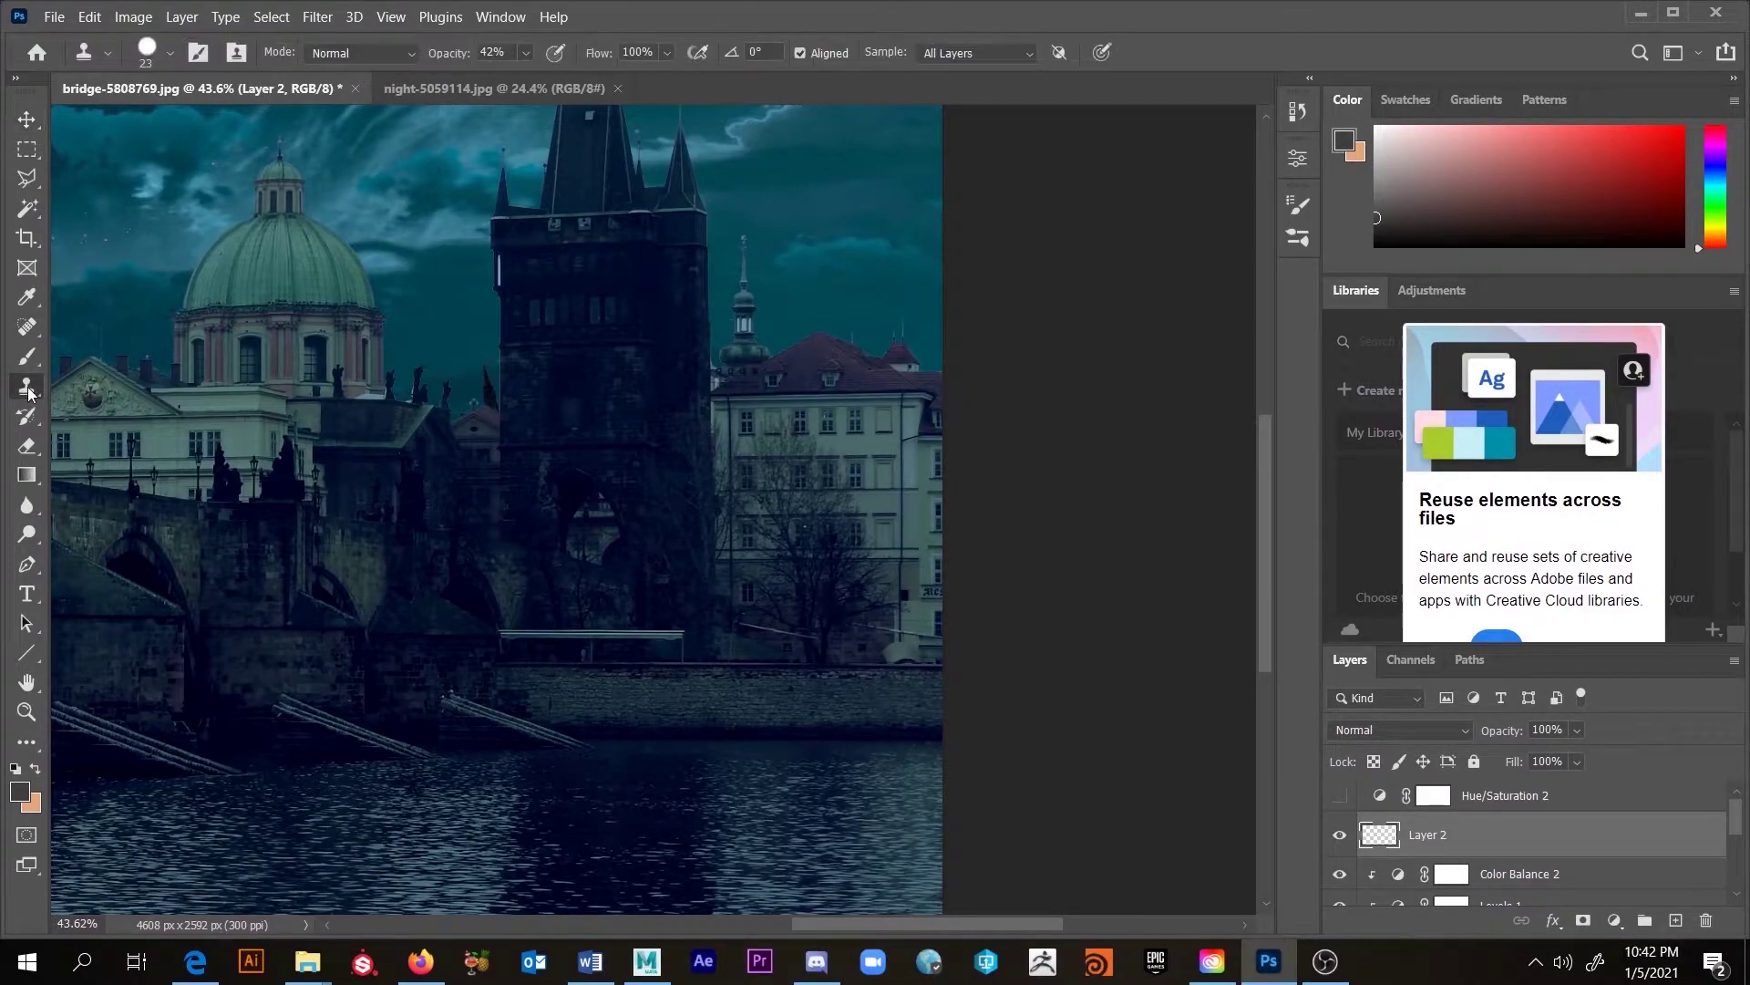
click(170, 53)
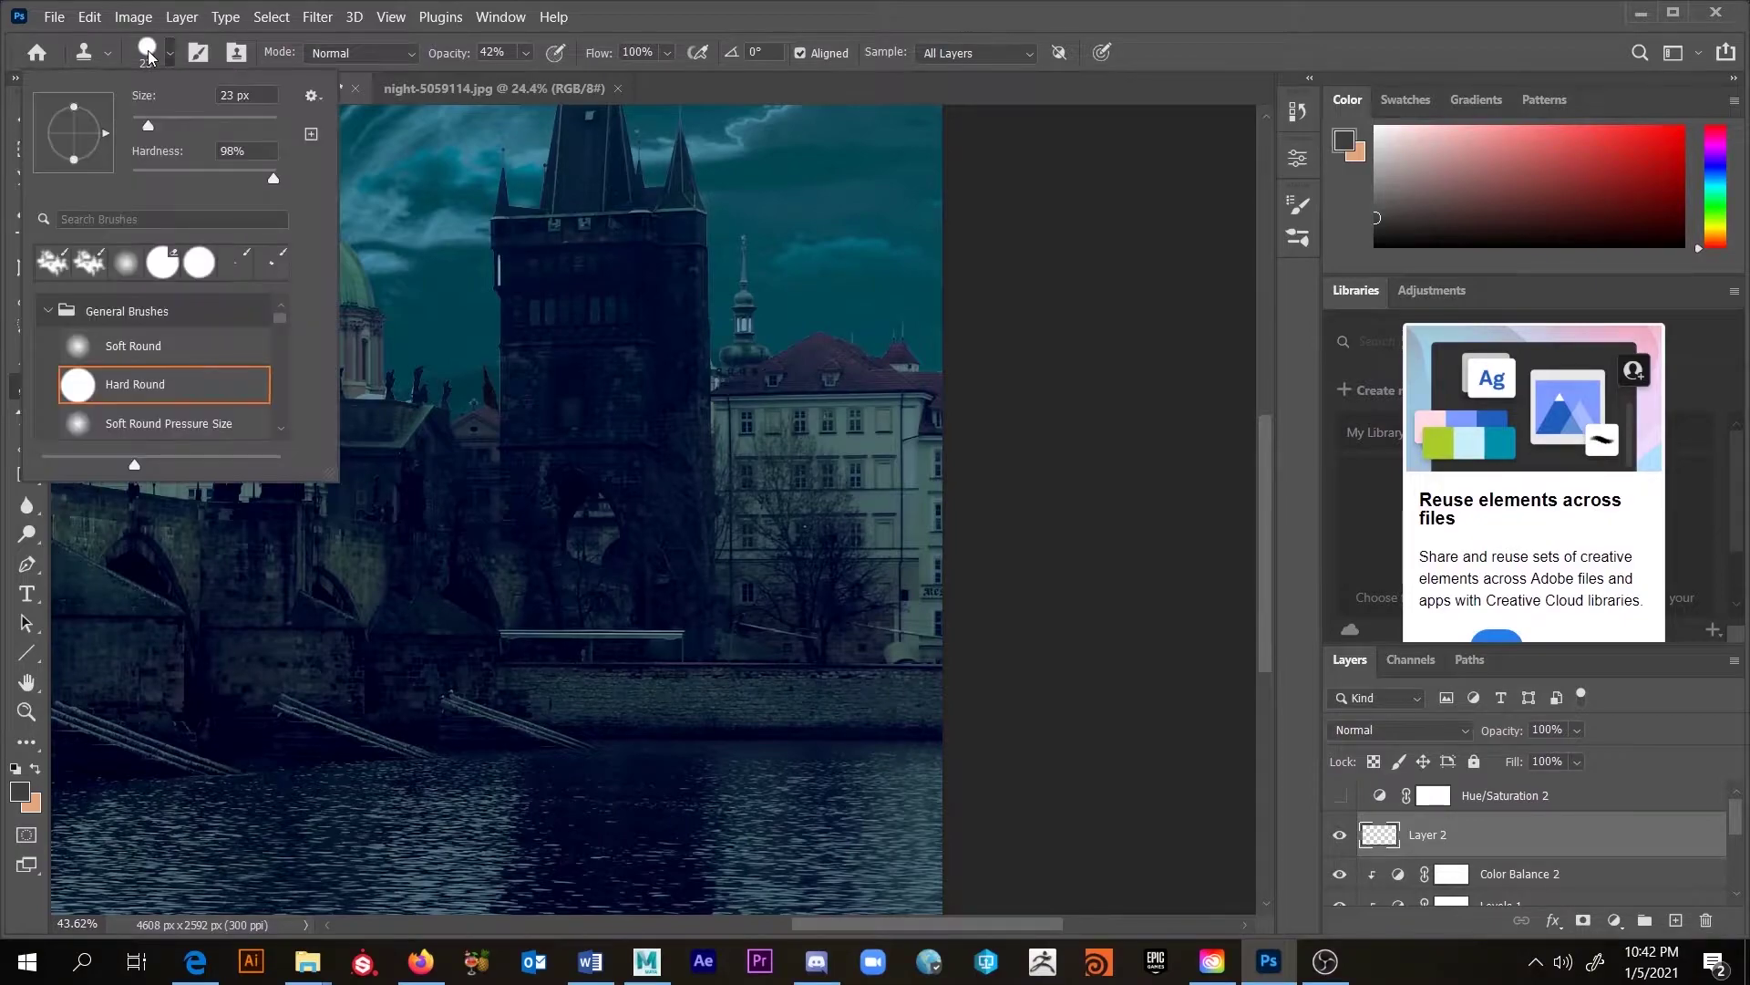
click(313, 96)
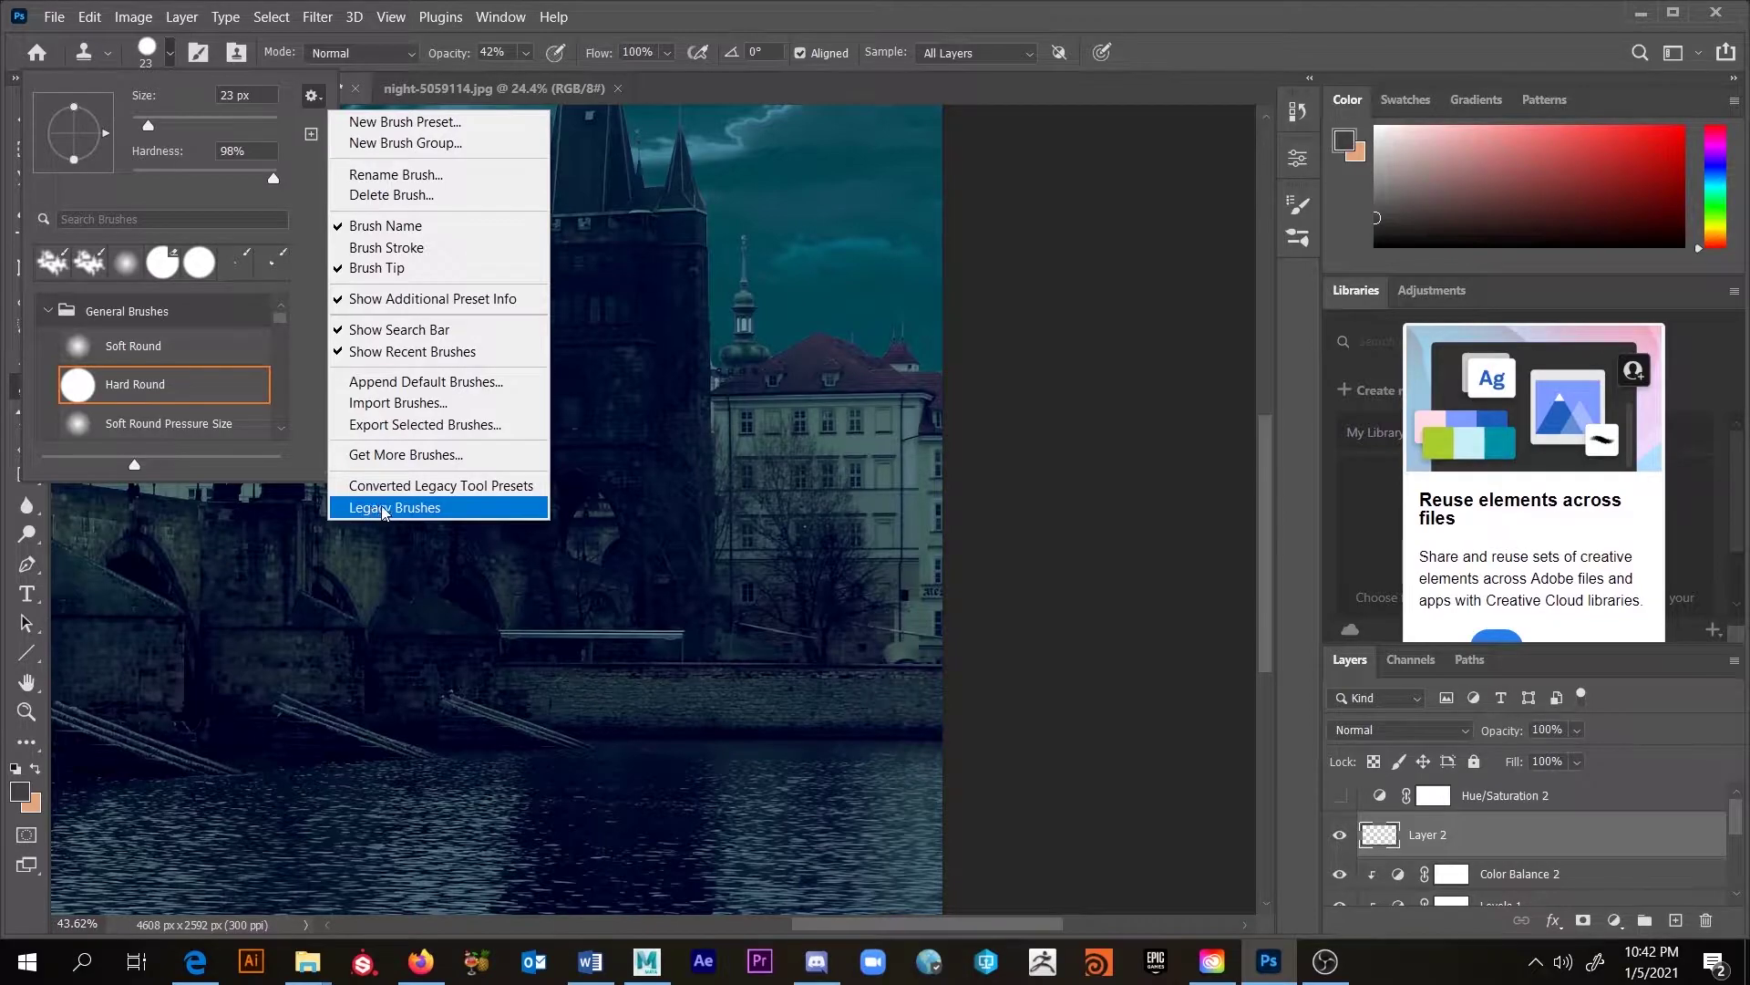
click(284, 316)
drag(283, 316, 295, 362)
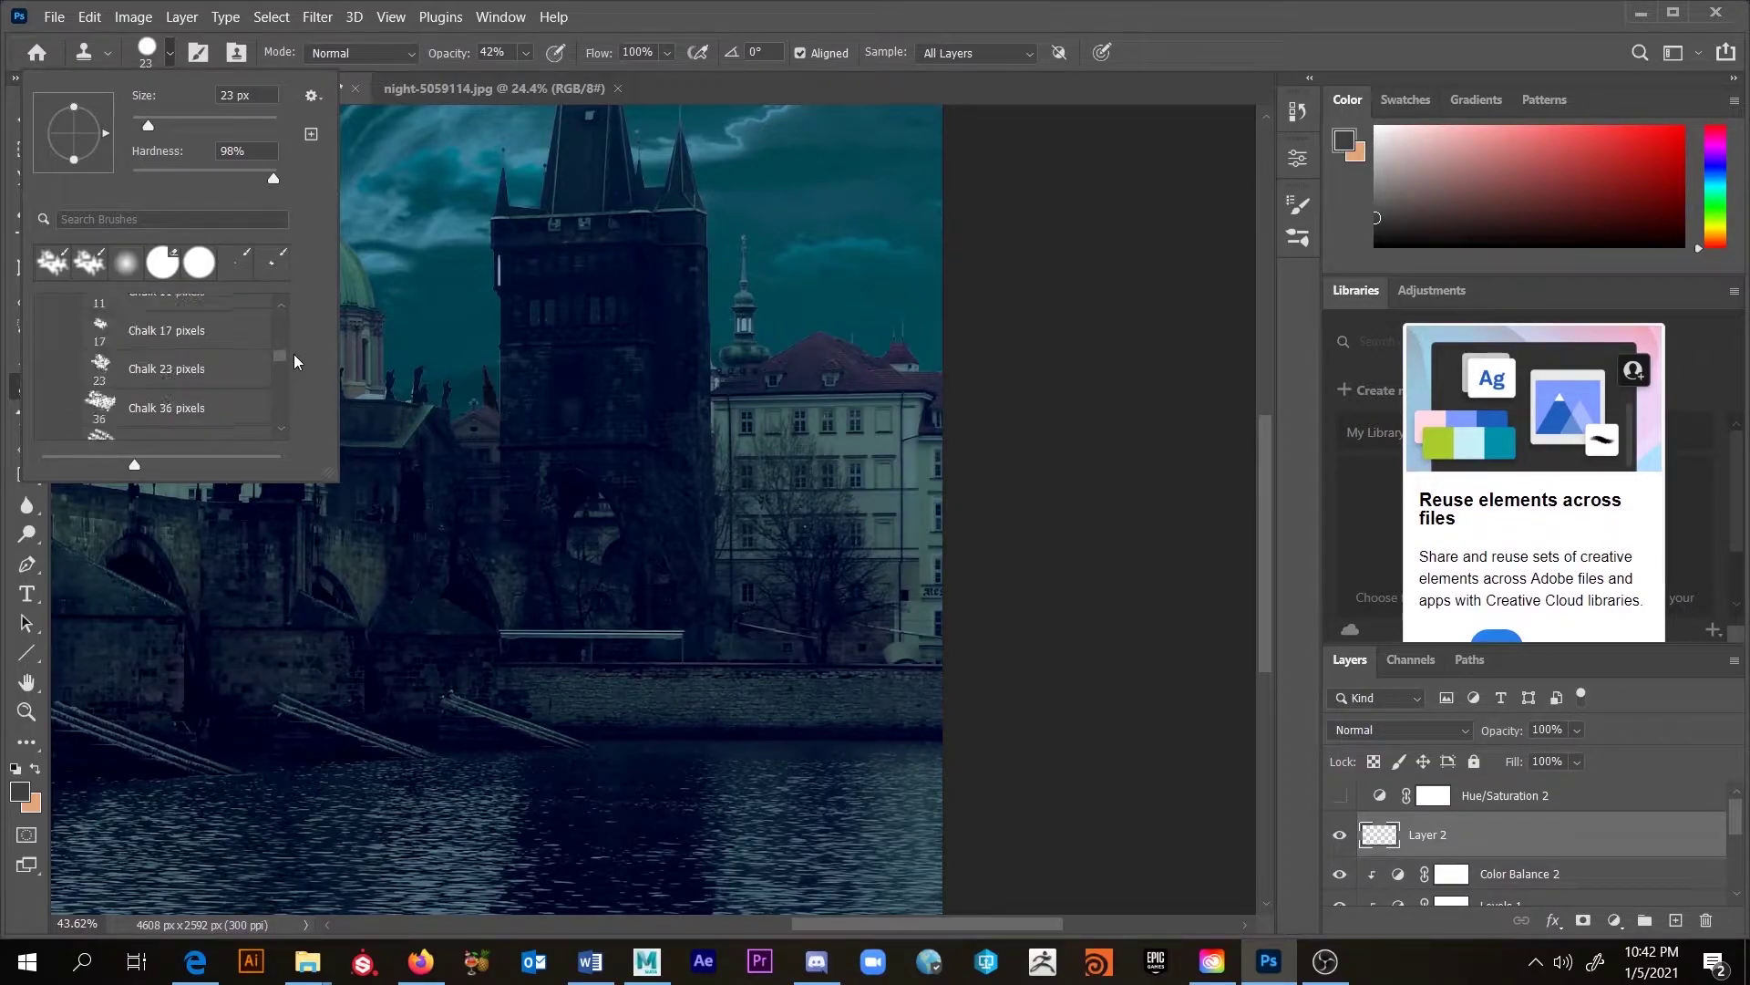
scroll(150, 411, down, 1)
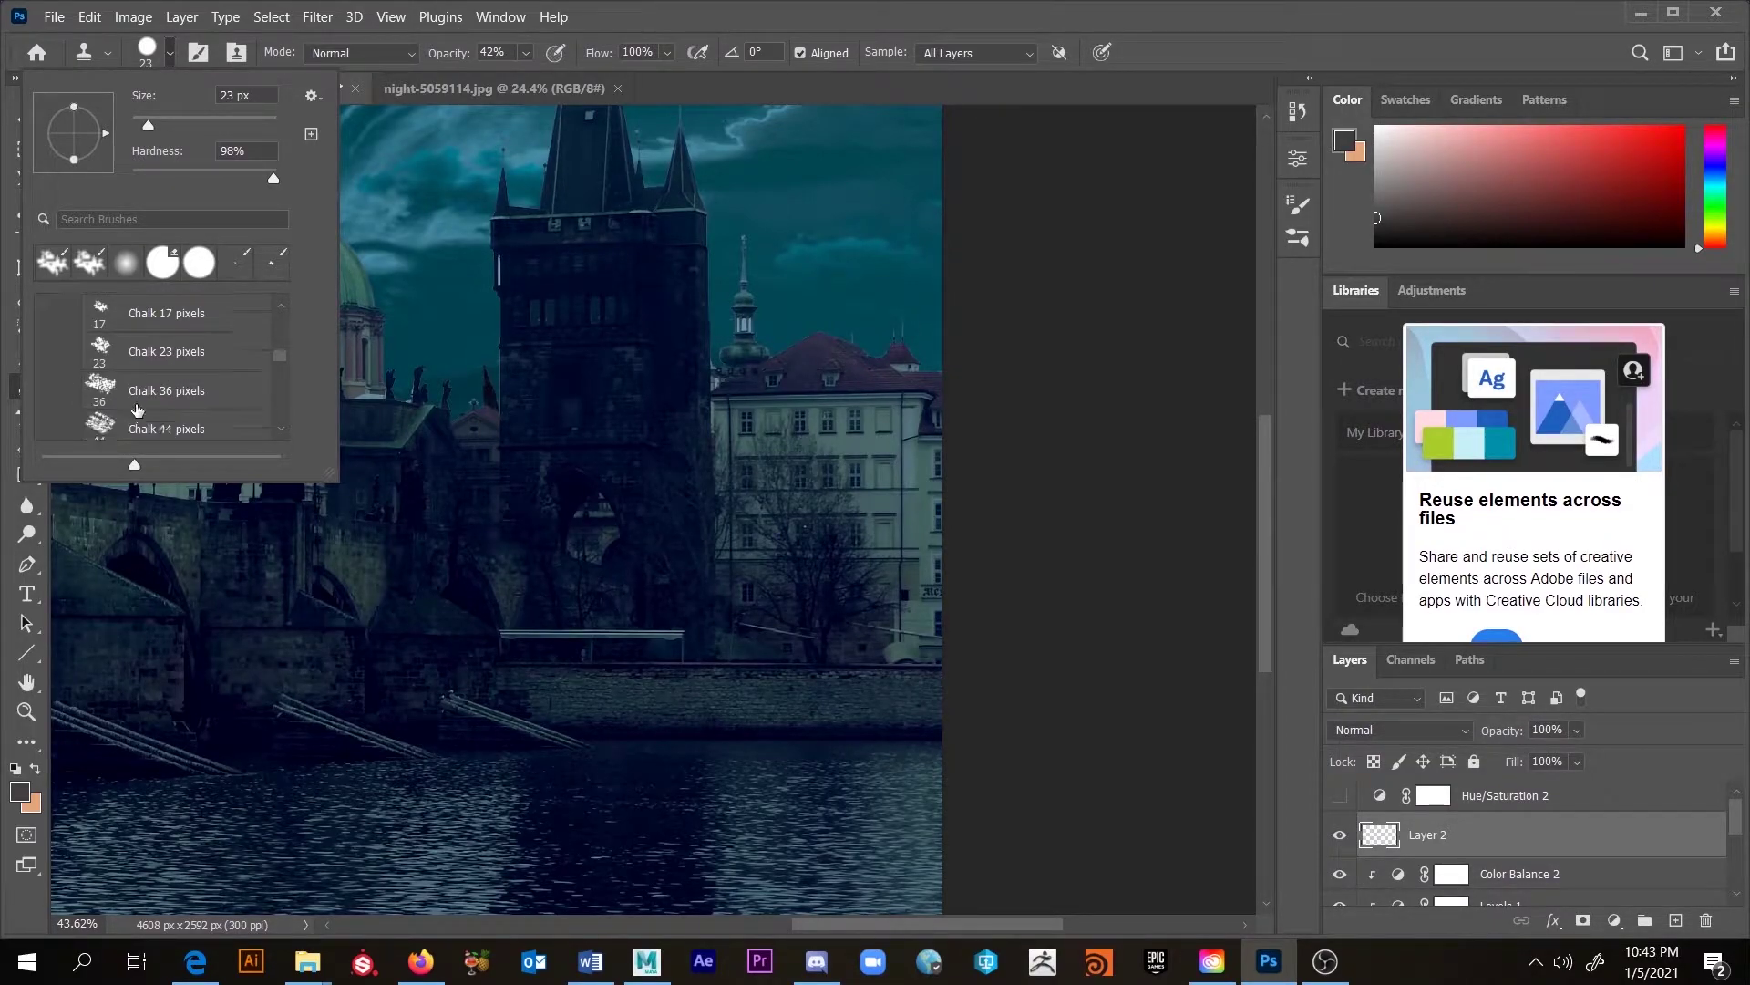
scroll(137, 394, down, 5)
scroll(183, 358, up, 5)
scroll(170, 391, down, 3)
scroll(171, 390, up, 1)
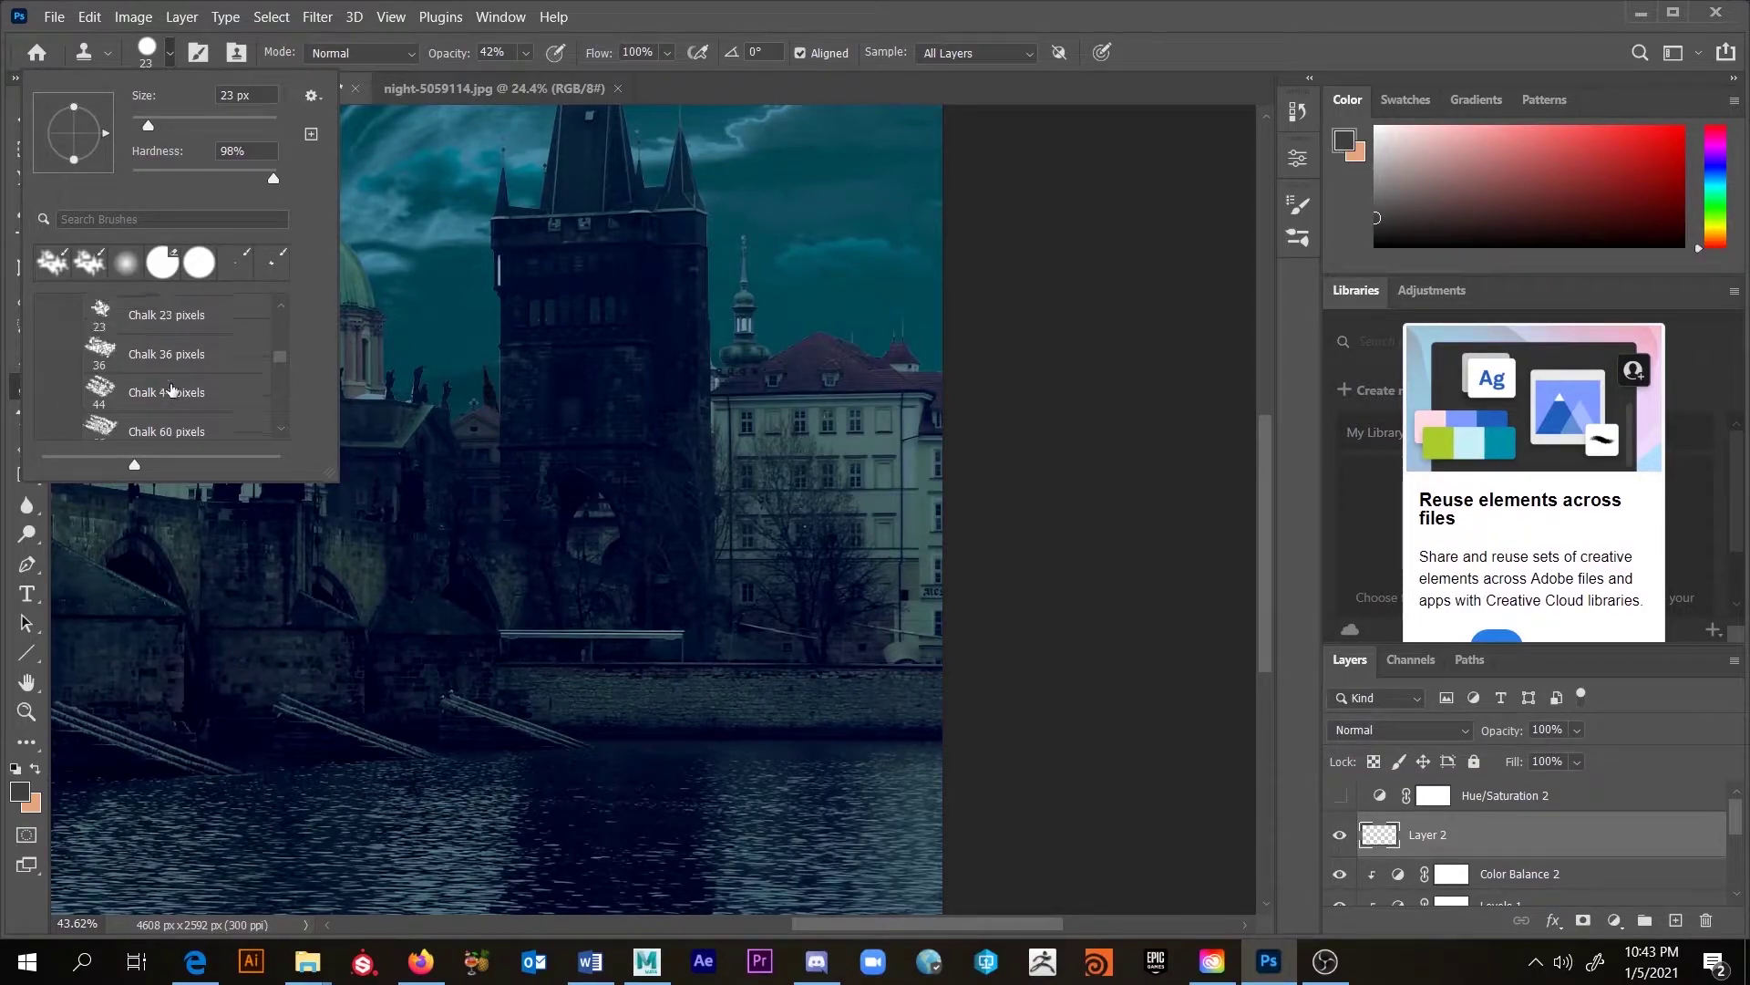
click(128, 352)
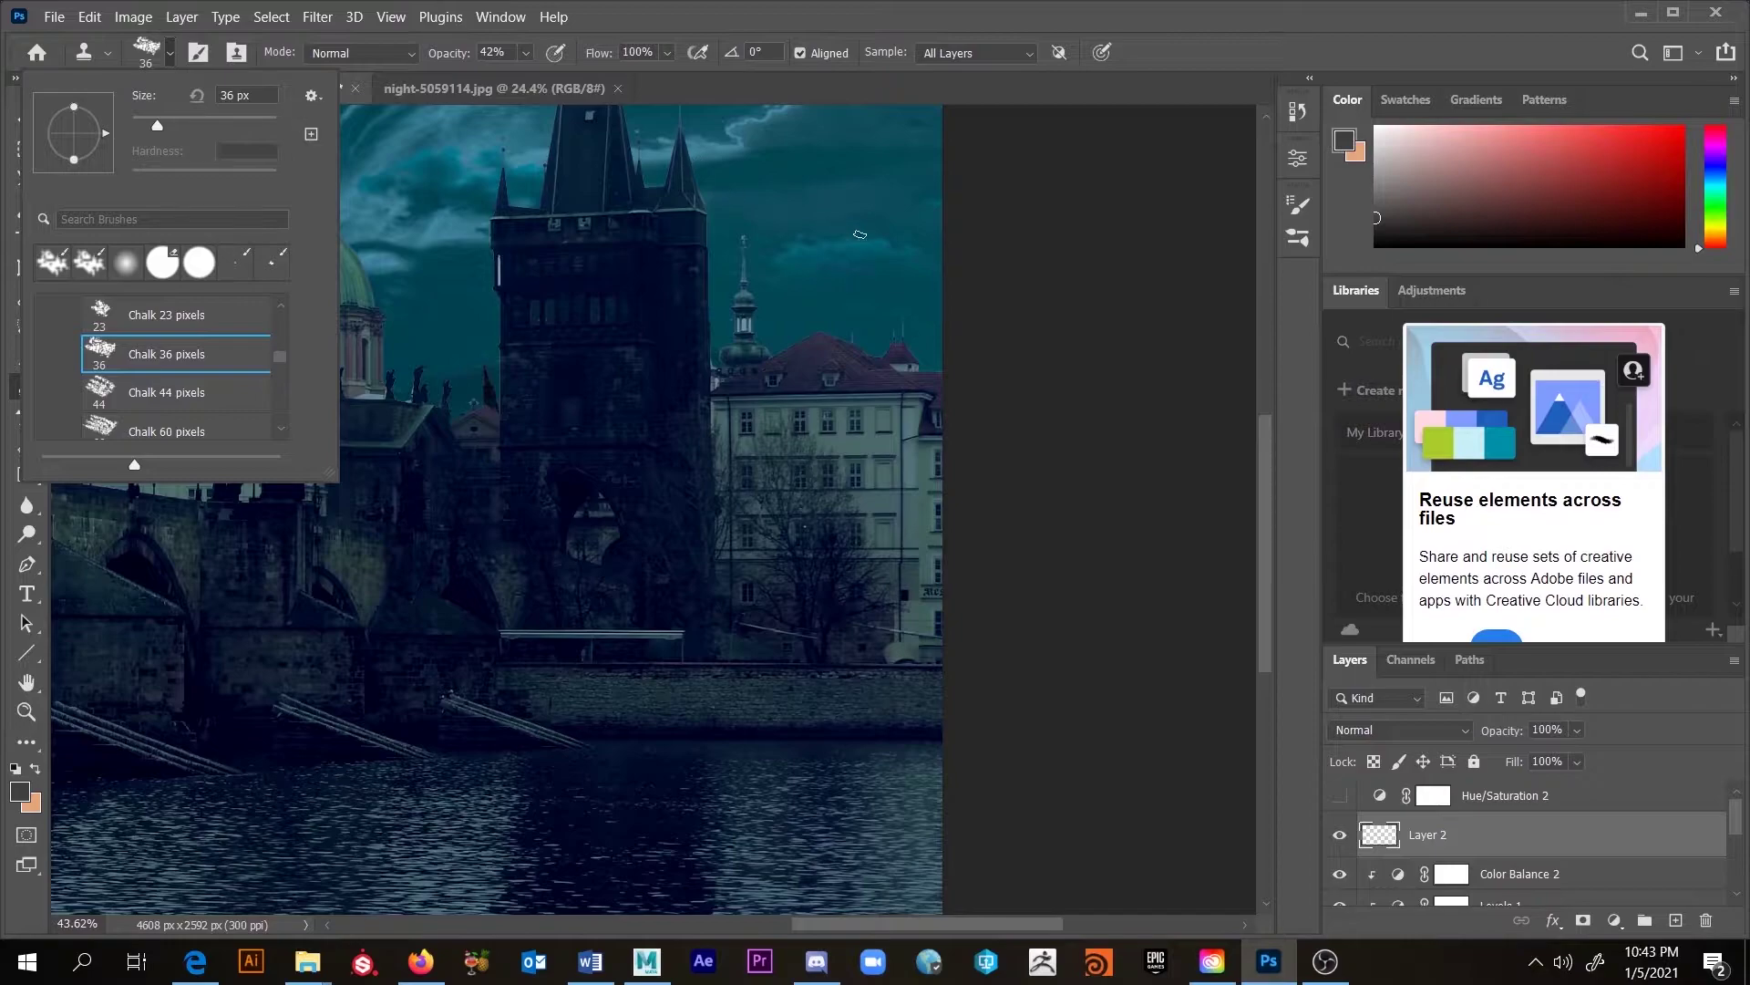
click(1129, 230)
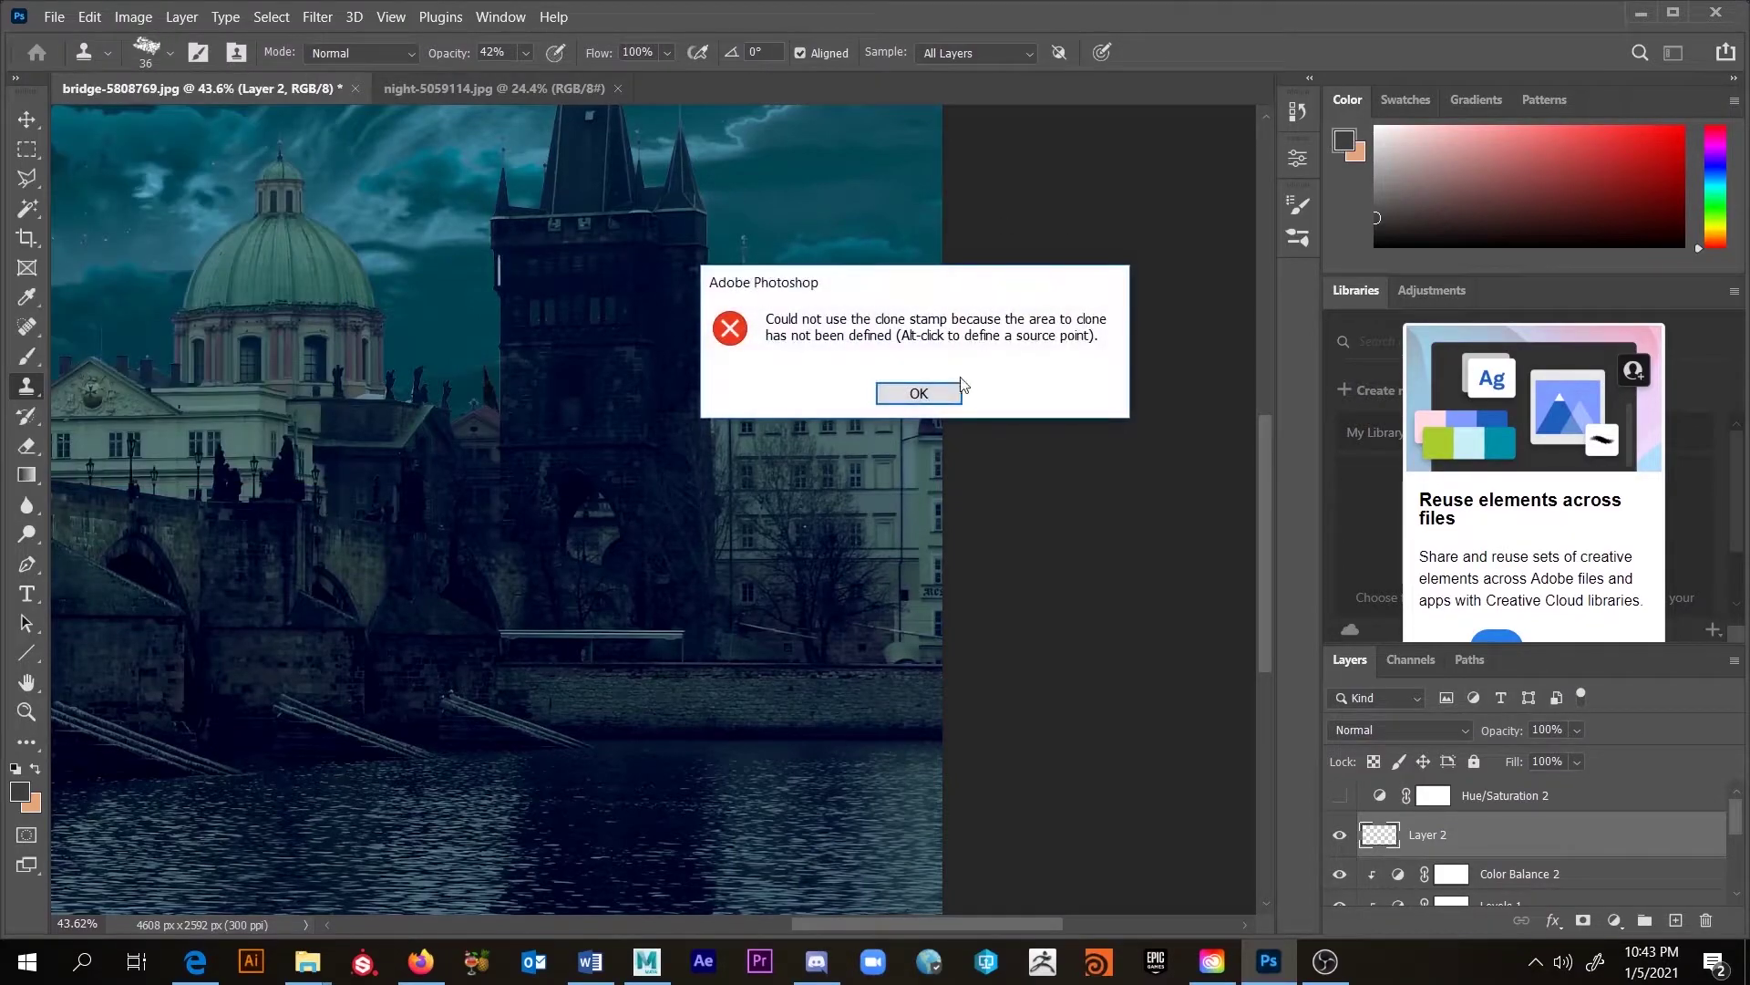
click(907, 393)
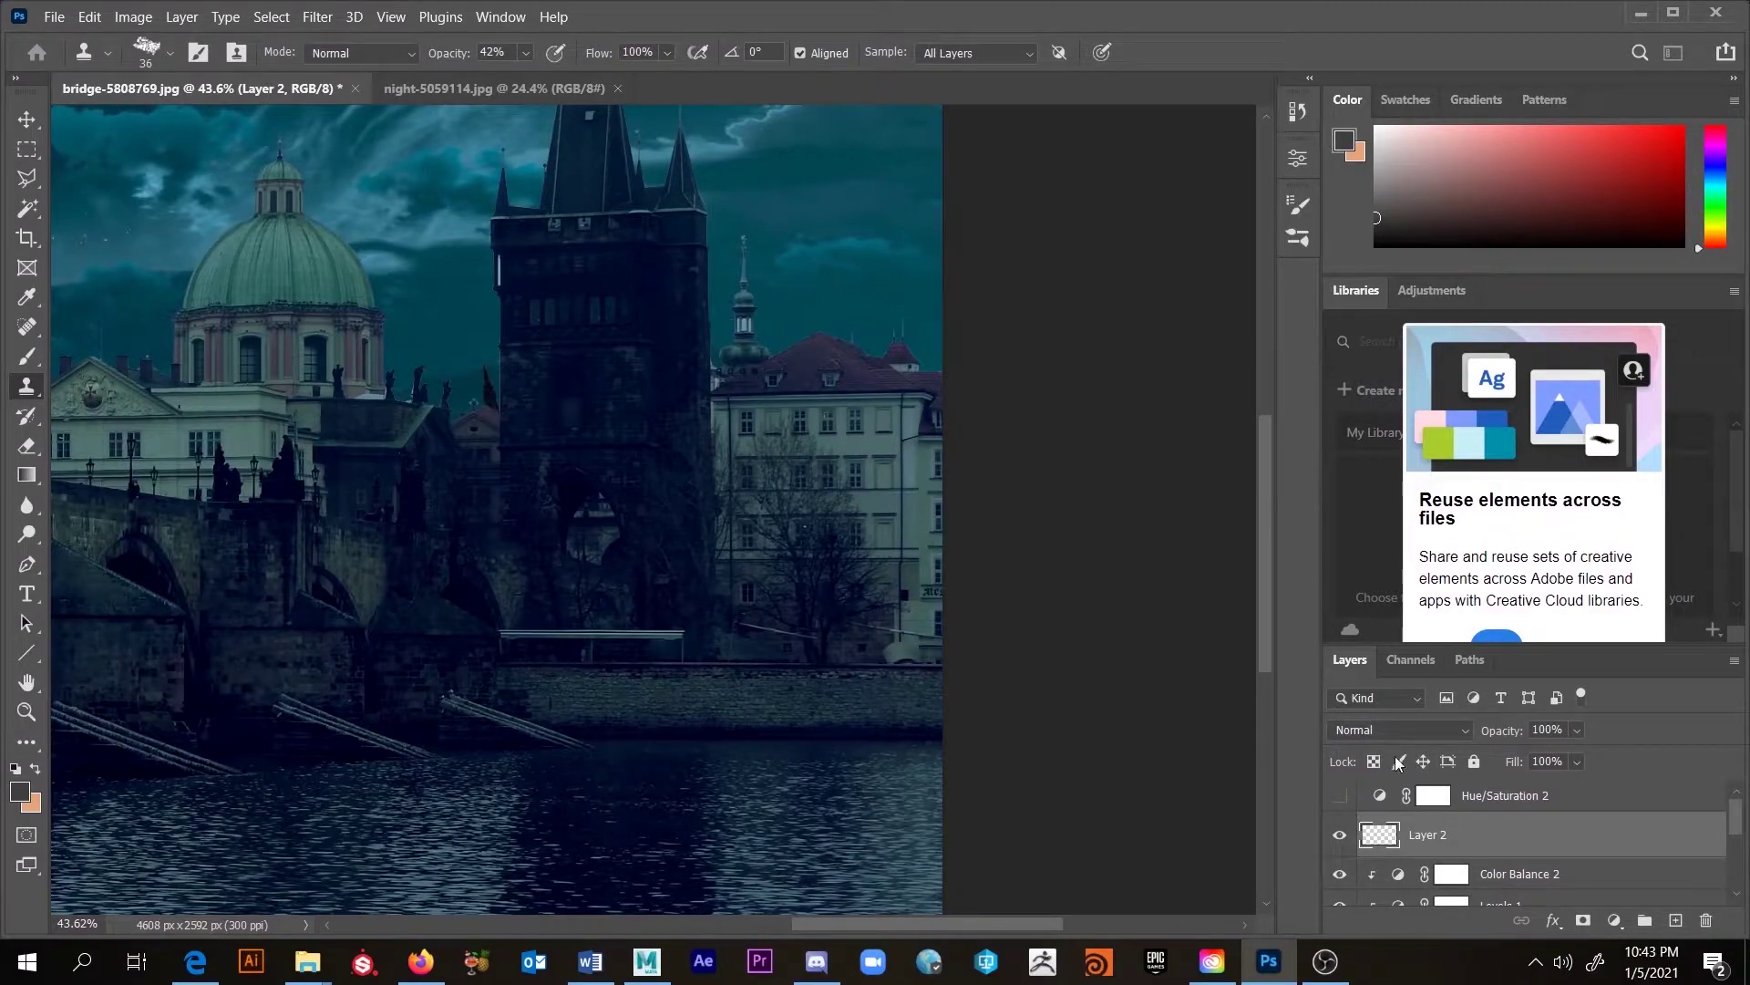
Step: Set the Clone Stamp to sample from All Layers
click(952, 55)
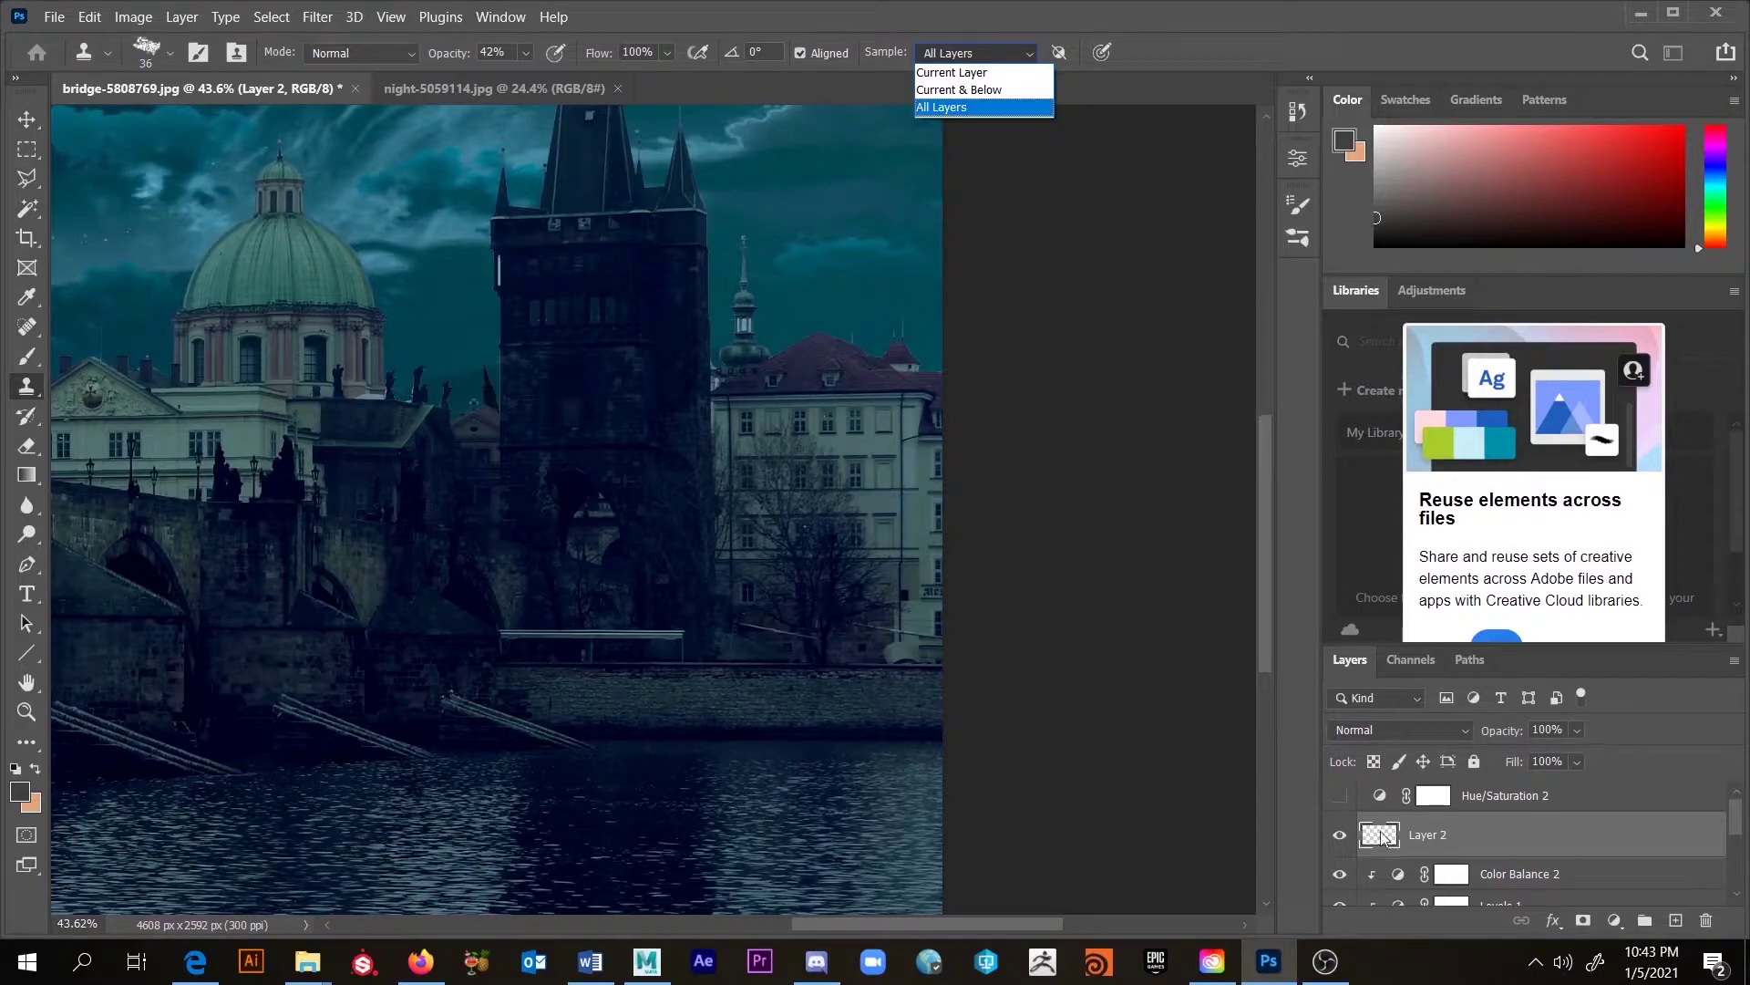
click(937, 107)
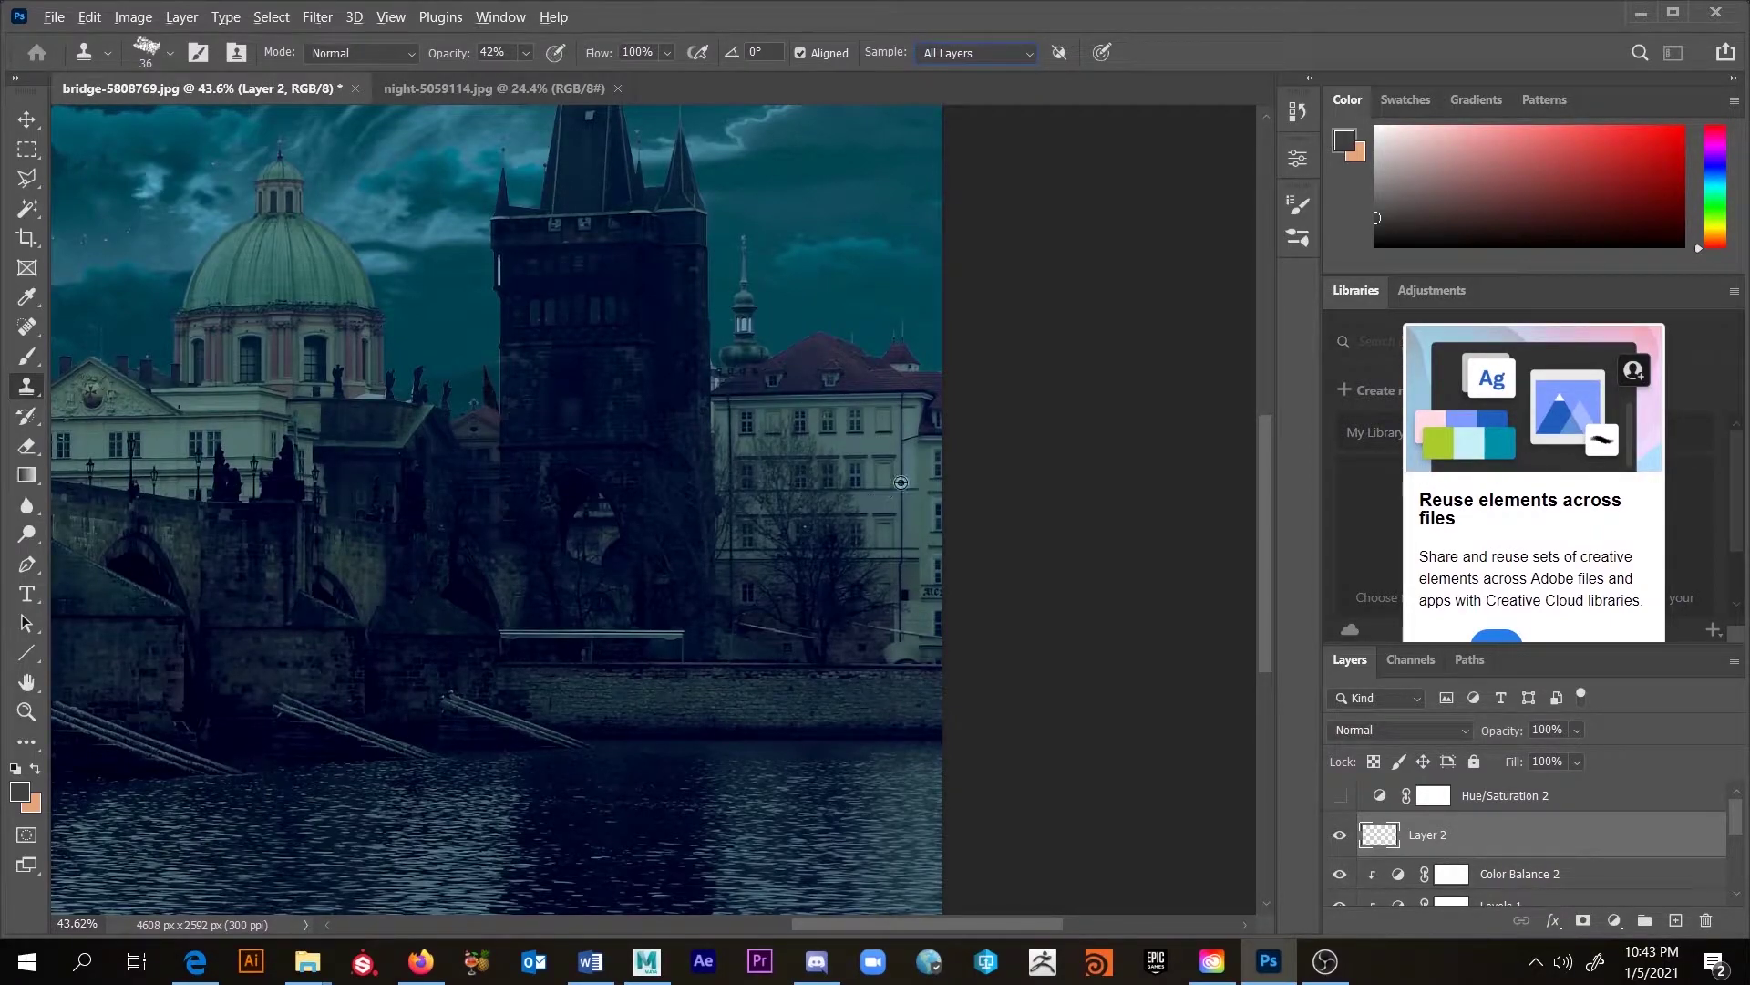
click(996, 520)
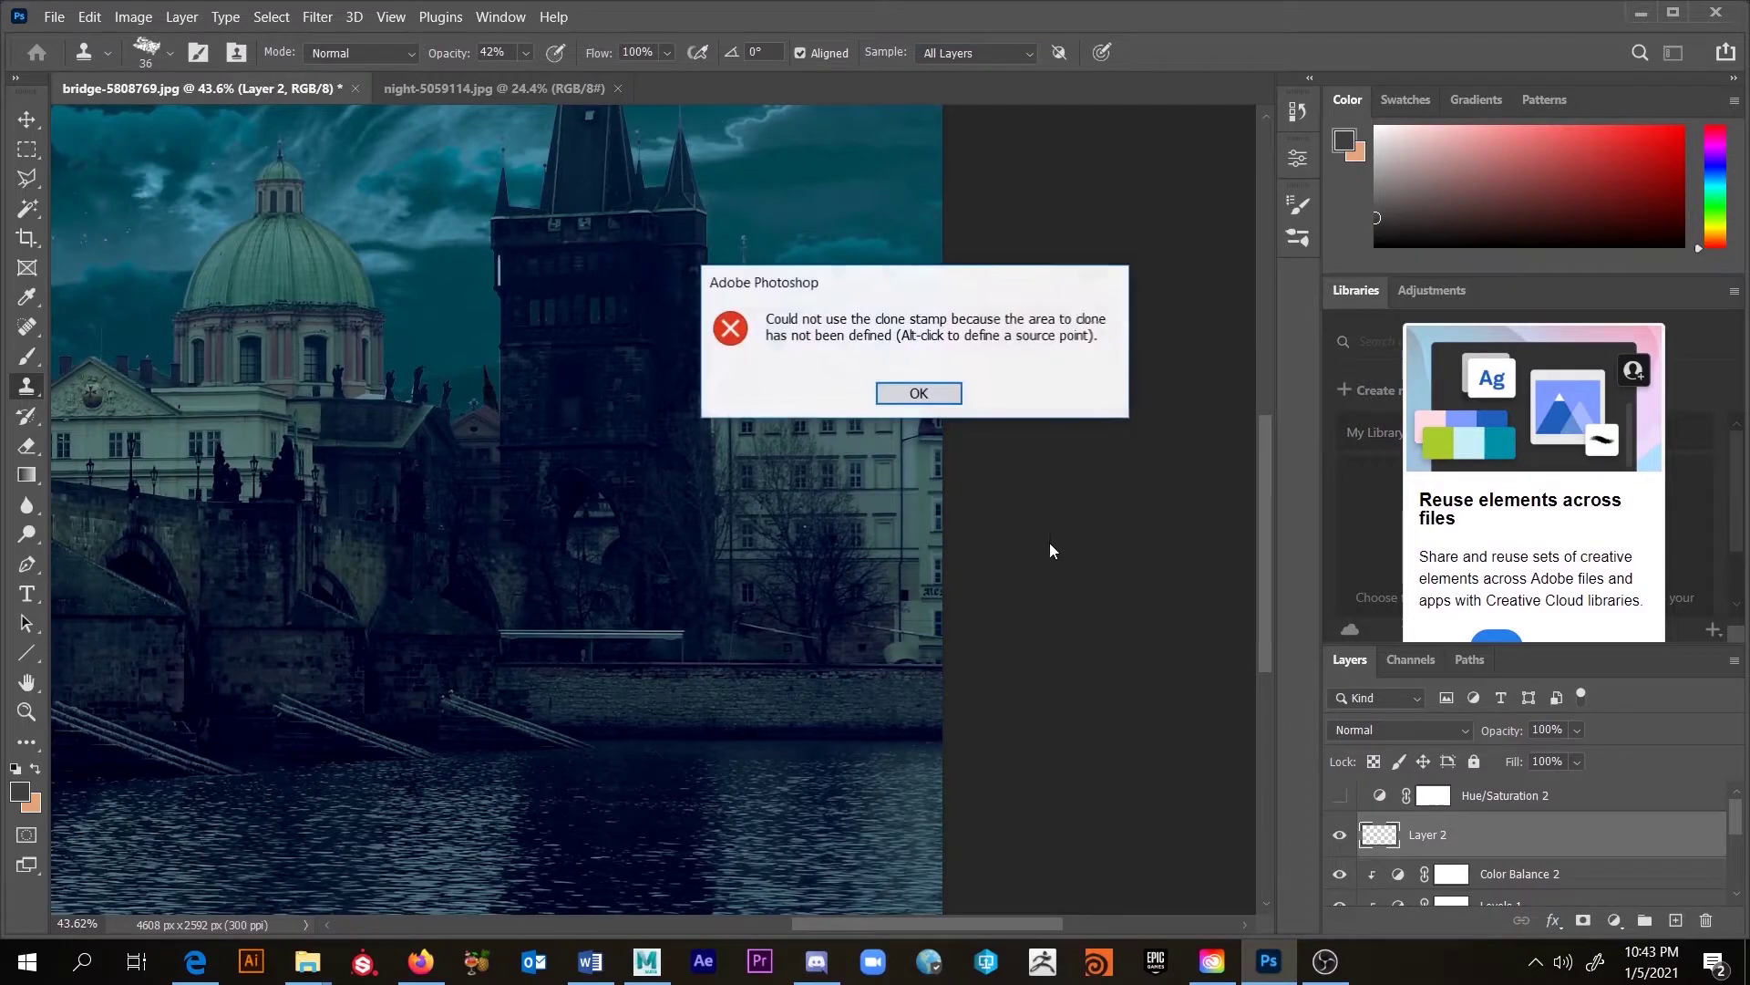
click(910, 395)
Step: Sample the ledge beside the middle-row window and clone it over the neighbouring branches with a 17 px brush
scroll(926, 526, up, 2)
scroll(926, 526, up, 5)
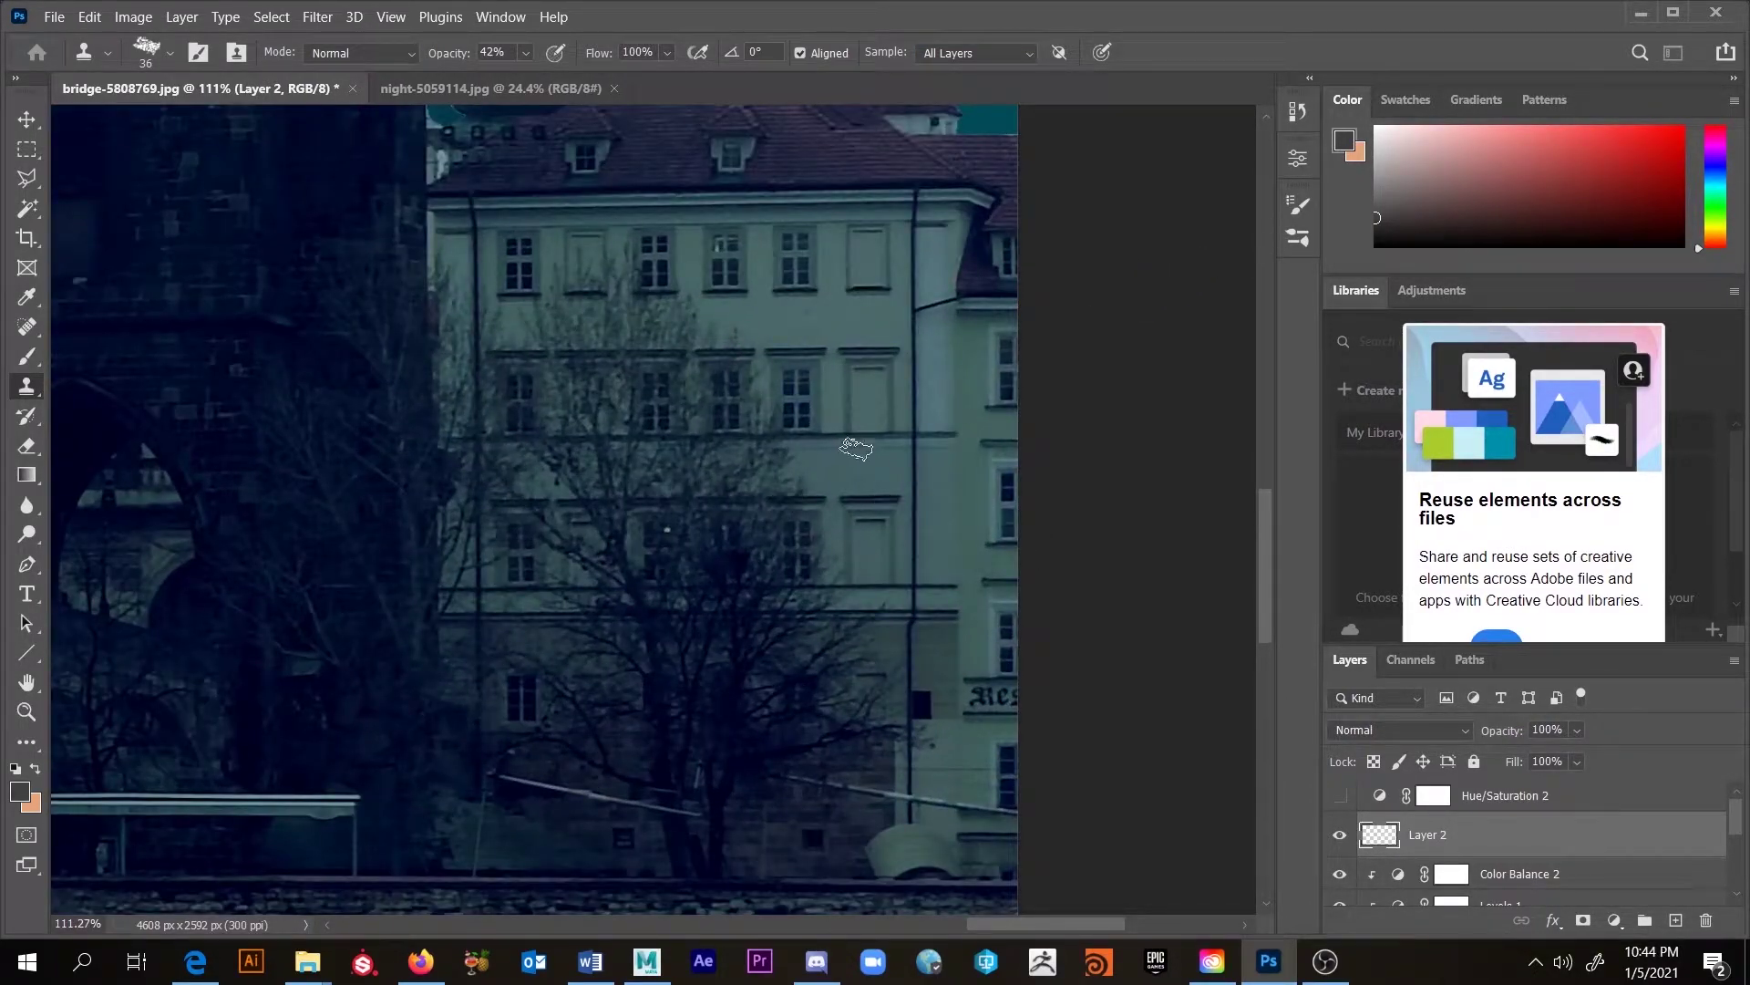
alt+right_click(886, 421)
mouse_move(884, 424)
mouse_down()
mouse_move(871, 410)
mouse_move(901, 414)
mouse_move(859, 414)
mouse_move(878, 419)
mouse_up()
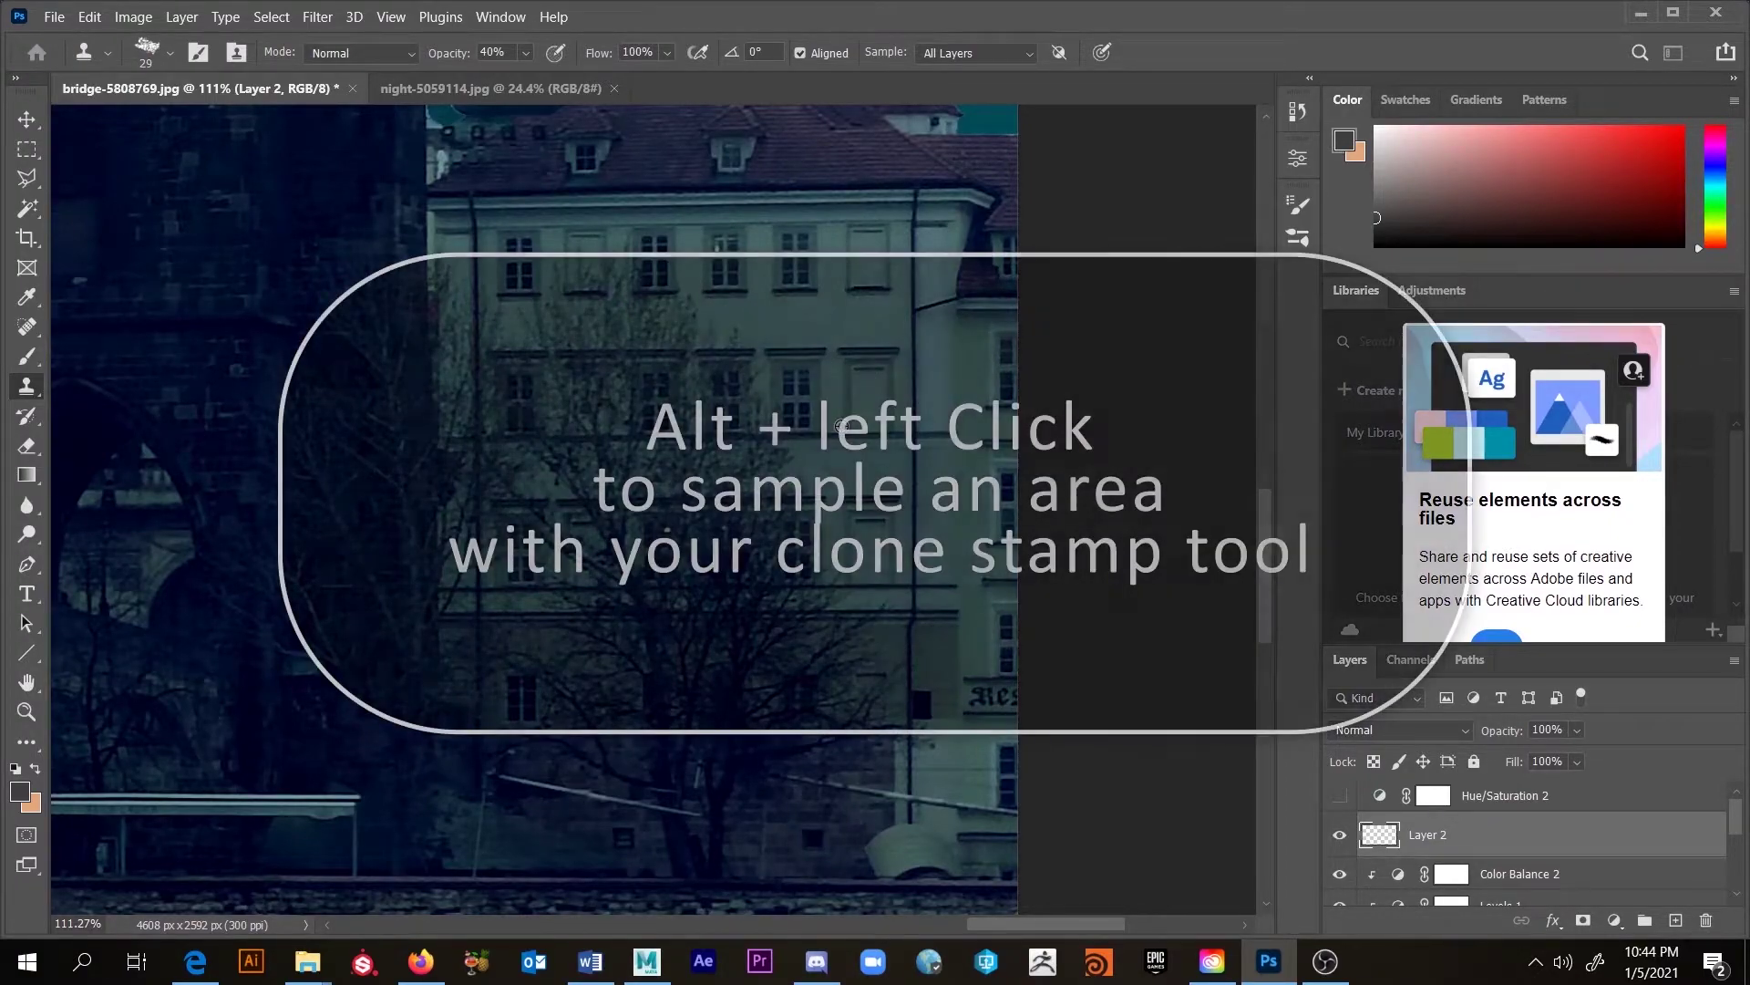
scroll(841, 426, up, 4)
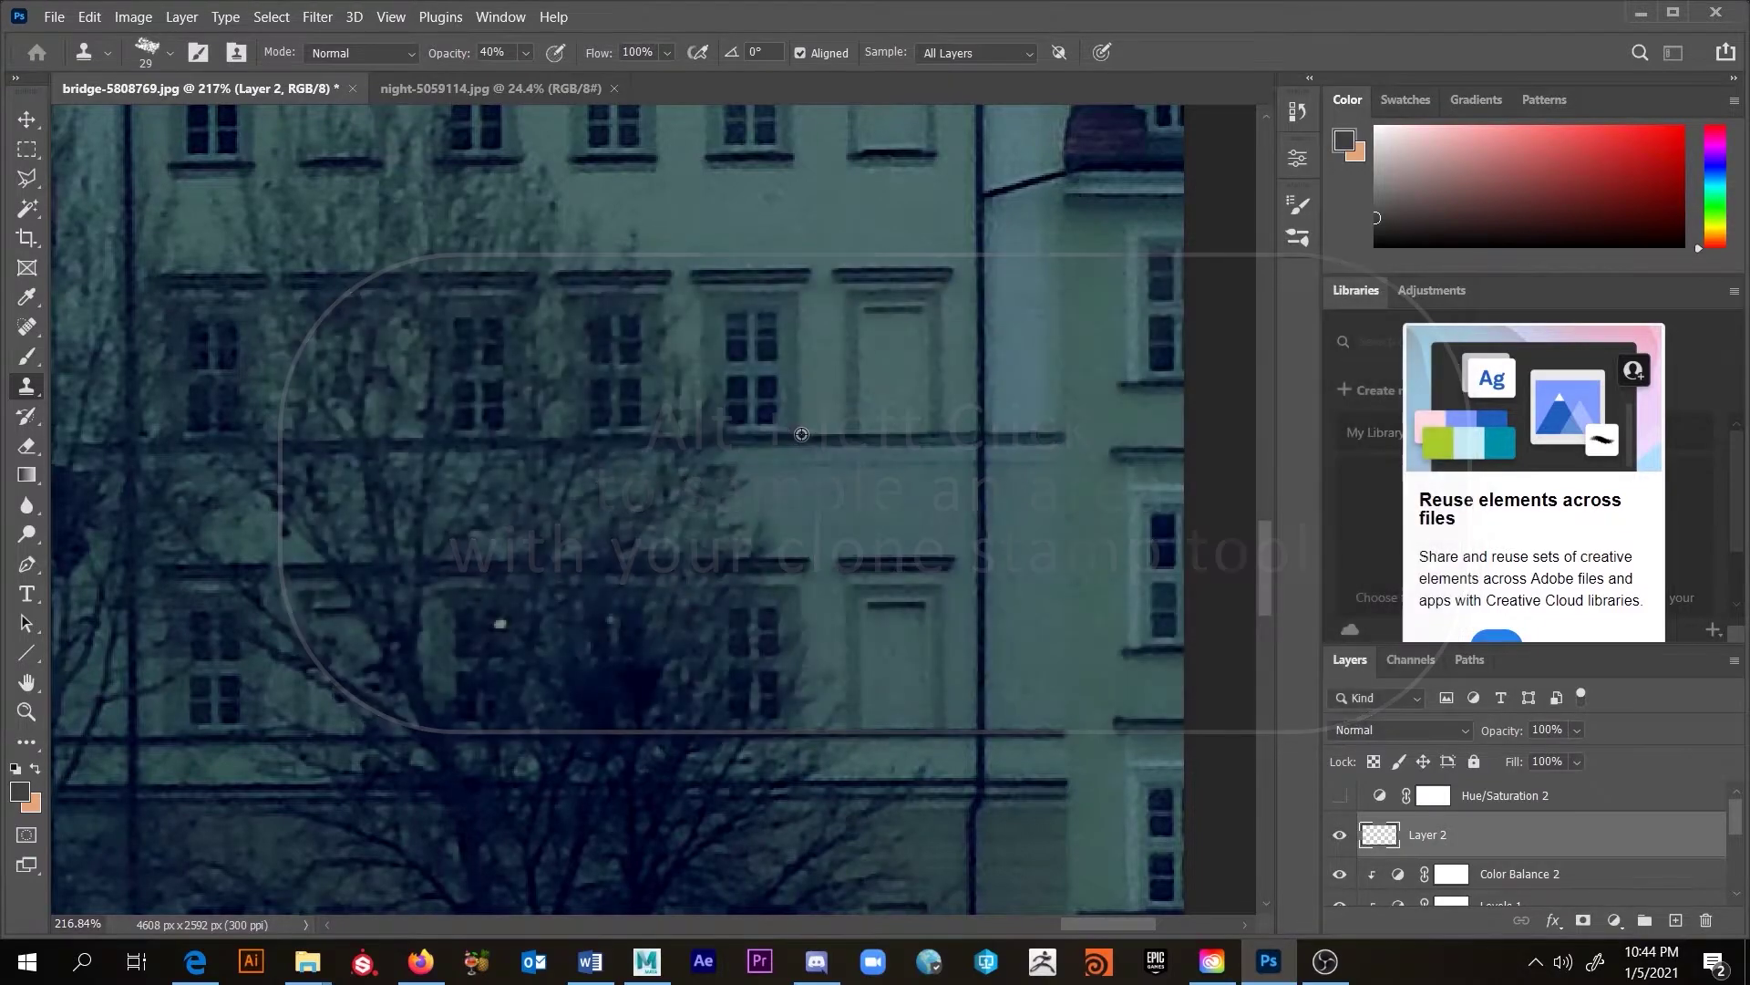
alt+click(797, 438)
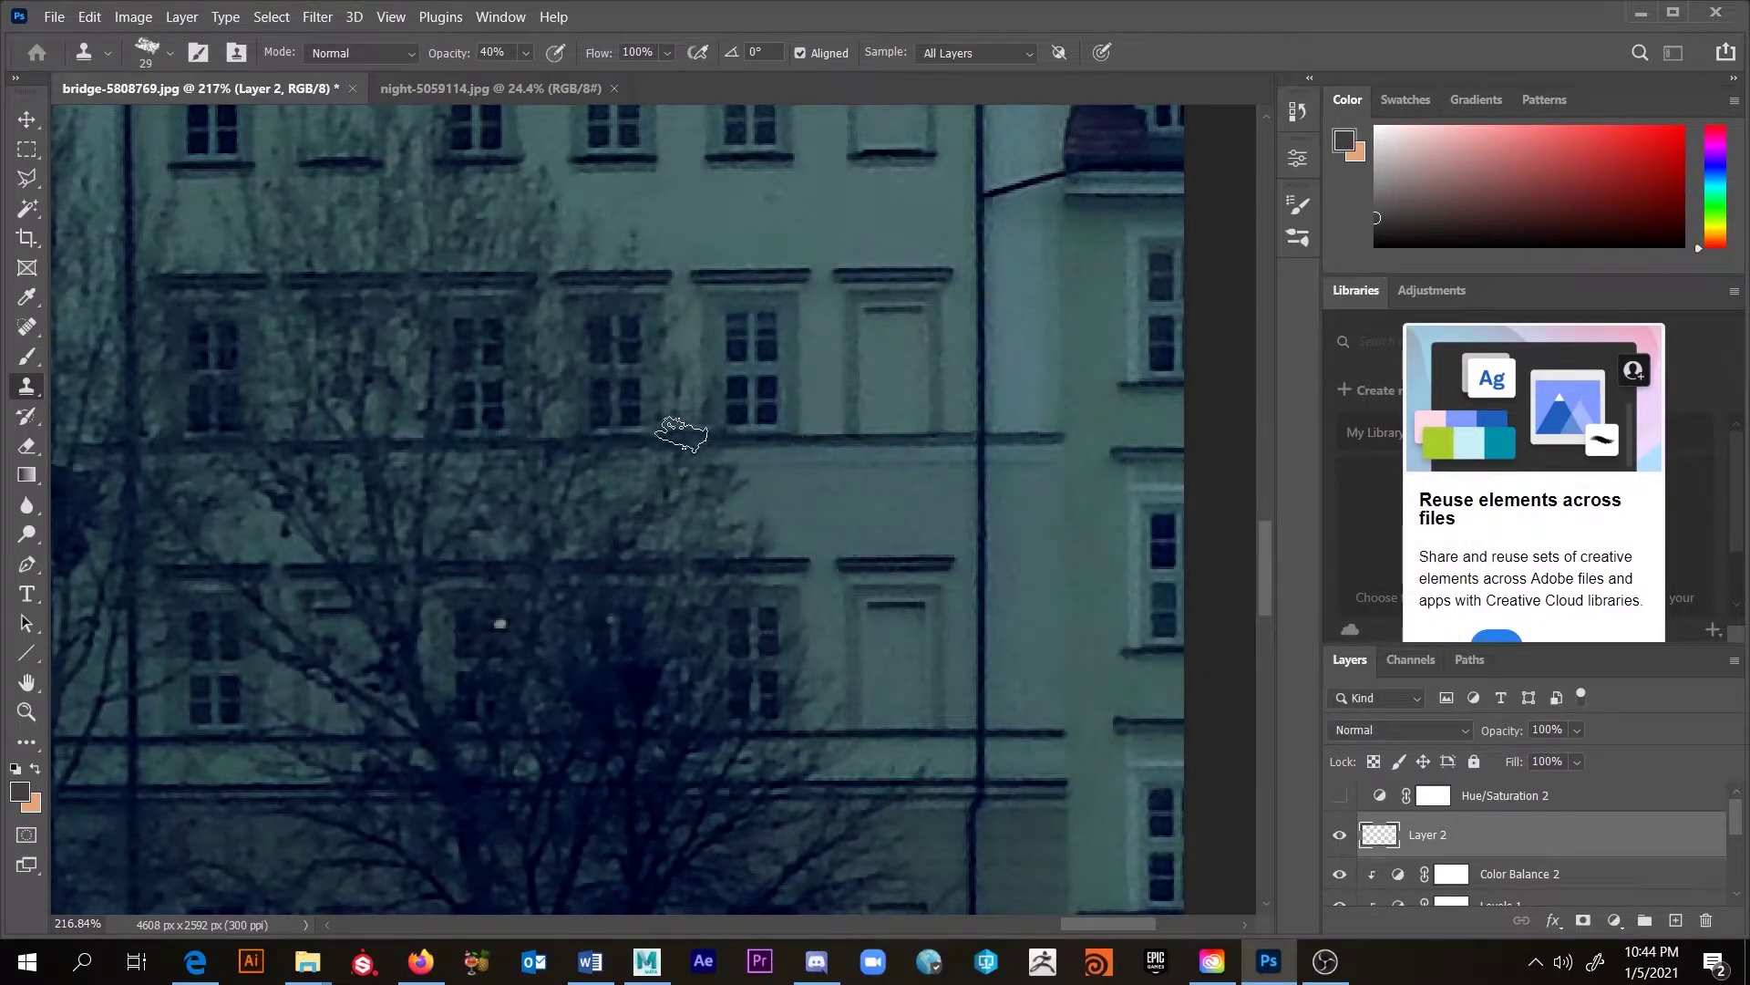
drag(681, 426, 657, 430)
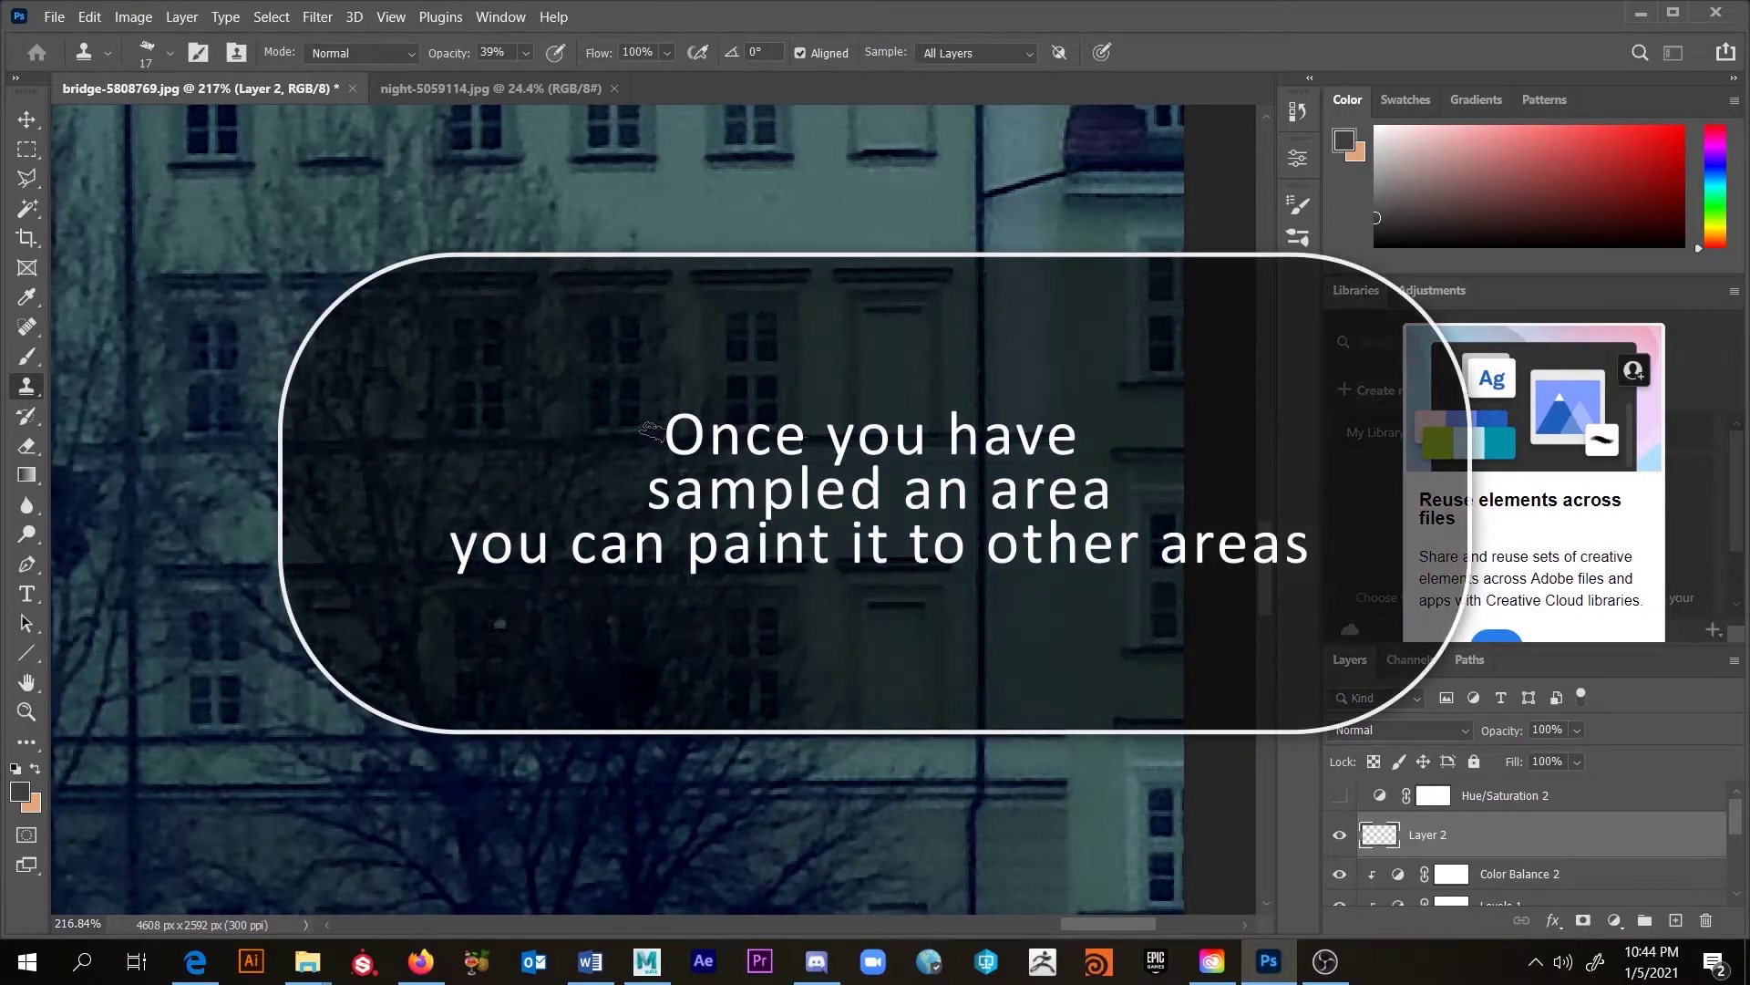
mouse_move(663, 442)
mouse_down()
mouse_move(677, 369)
mouse_move(688, 427)
mouse_up()
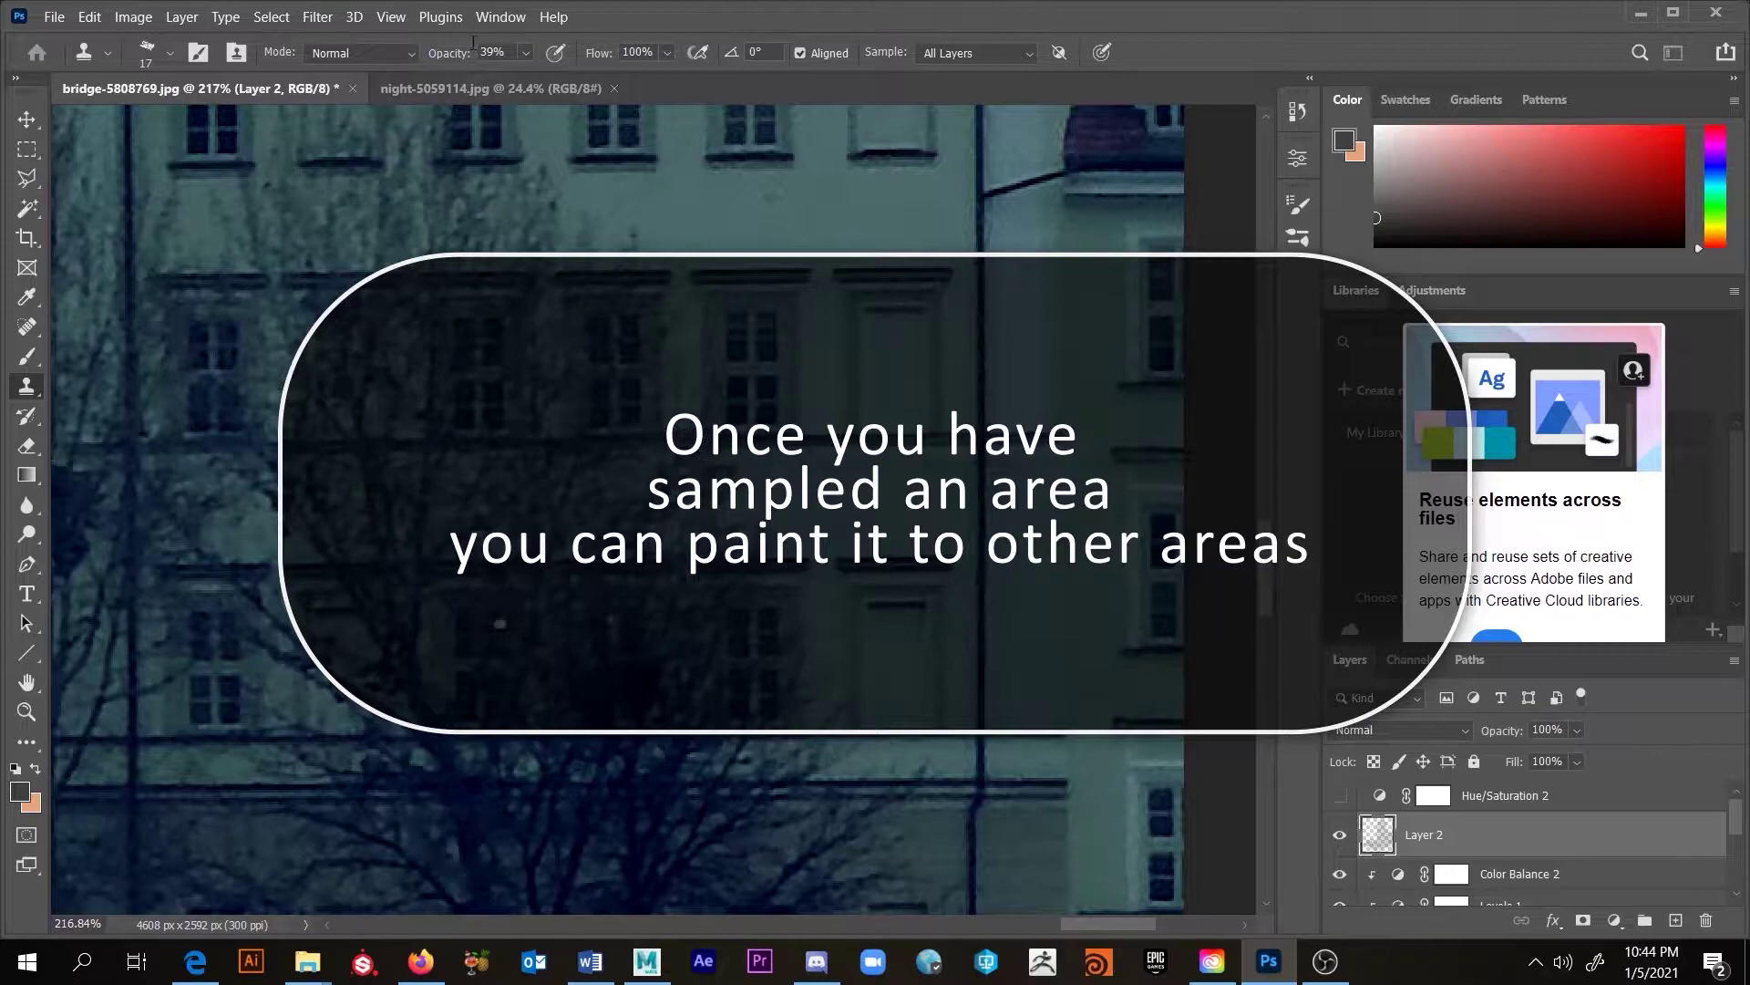
Step: Set the Clone Stamp opacity to 61% and clone clean wall over the branches between the middle-row windows
click(527, 56)
drag(543, 79, 602, 79)
mouse_move(689, 396)
mouse_down()
mouse_move(686, 347)
mouse_move(682, 415)
mouse_up()
click(527, 53)
drag(523, 74, 508, 78)
mouse_move(686, 319)
mouse_down()
mouse_move(677, 379)
mouse_move(677, 315)
mouse_move(677, 423)
mouse_move(693, 386)
mouse_move(681, 432)
mouse_move(696, 434)
mouse_move(680, 444)
mouse_move(757, 455)
mouse_up()
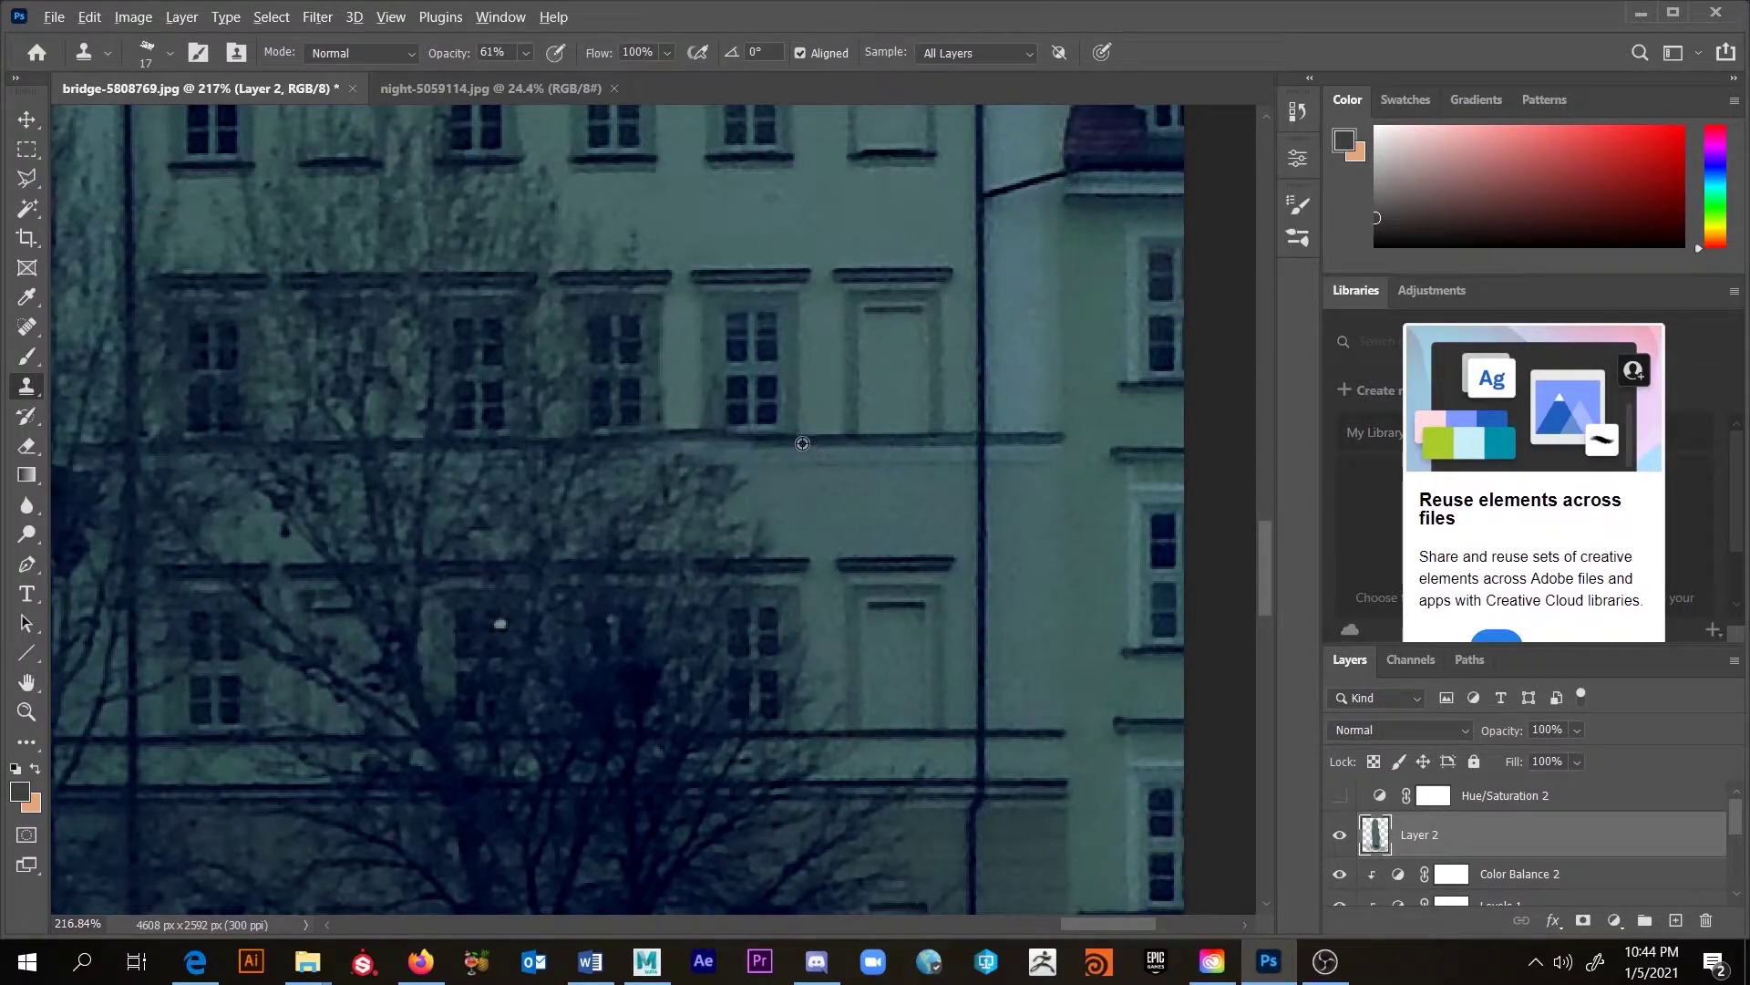
Step: Undo the clone strokes made on Layer 2
key(alt)
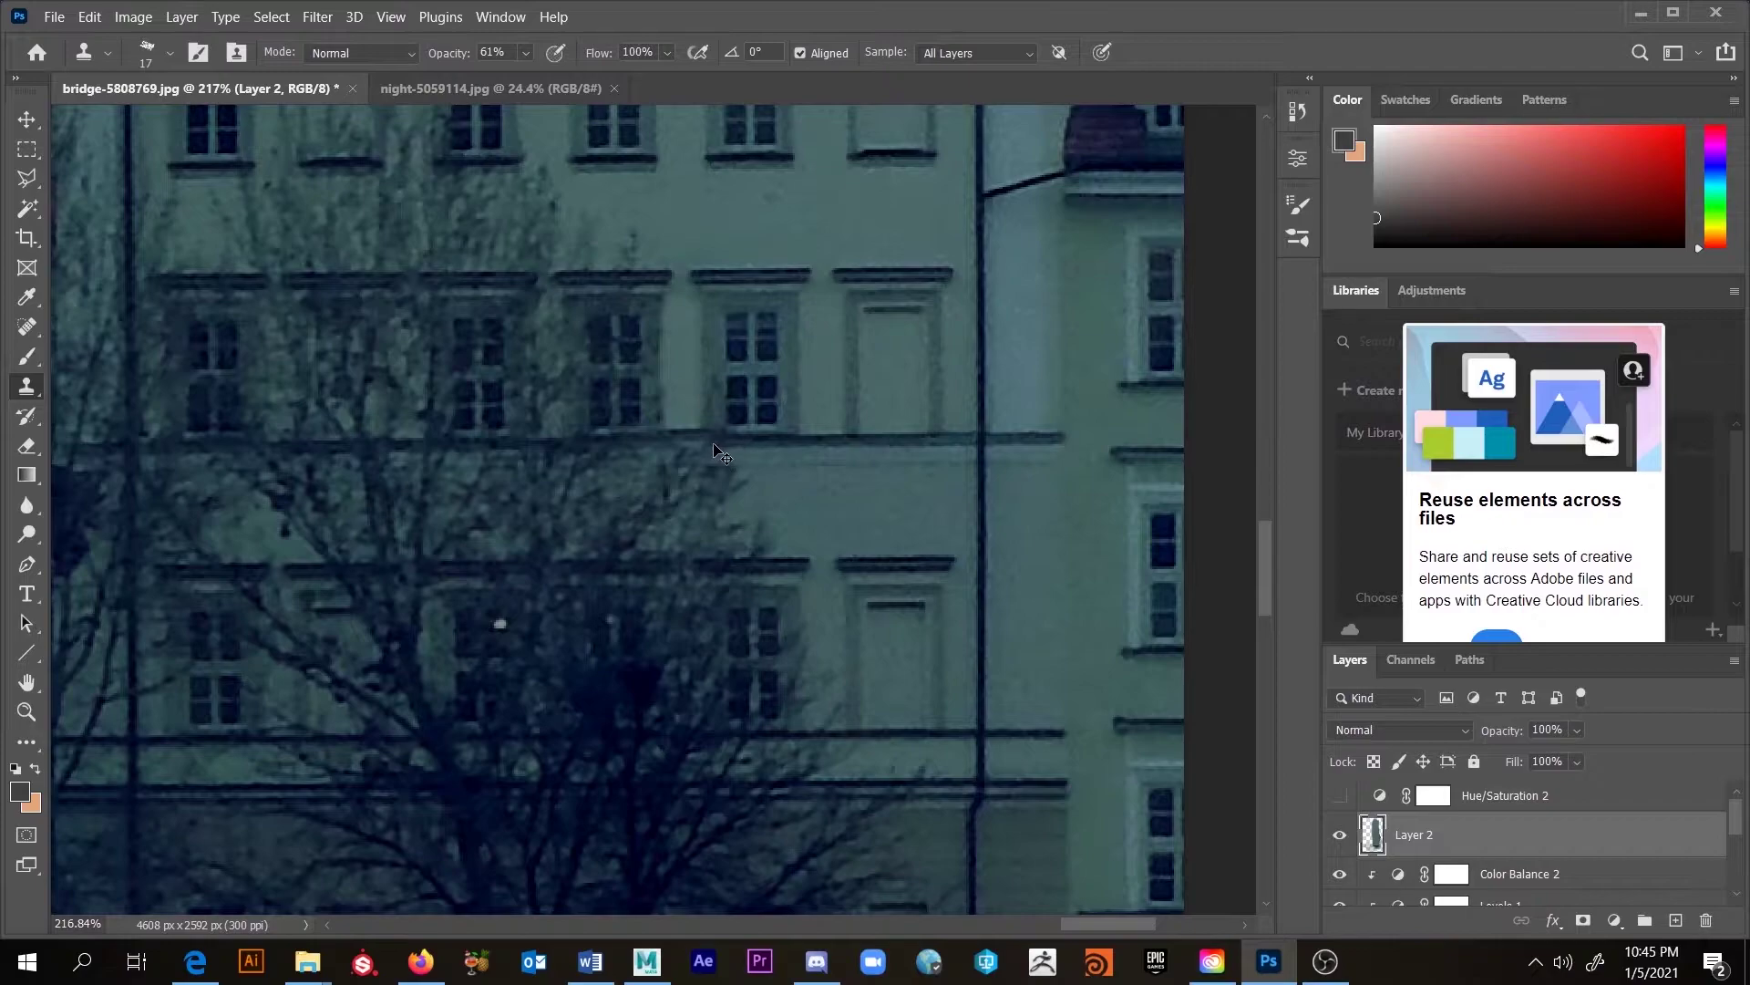
key(ctrl+z)
key(ctrl+z)
key(ctrl+z)
Step: Resample the window-side ledge and clone clean wall over the branches between the middle-row windows, reducing the brush to 19 px
drag(734, 431, 708, 436)
alt+click(800, 435)
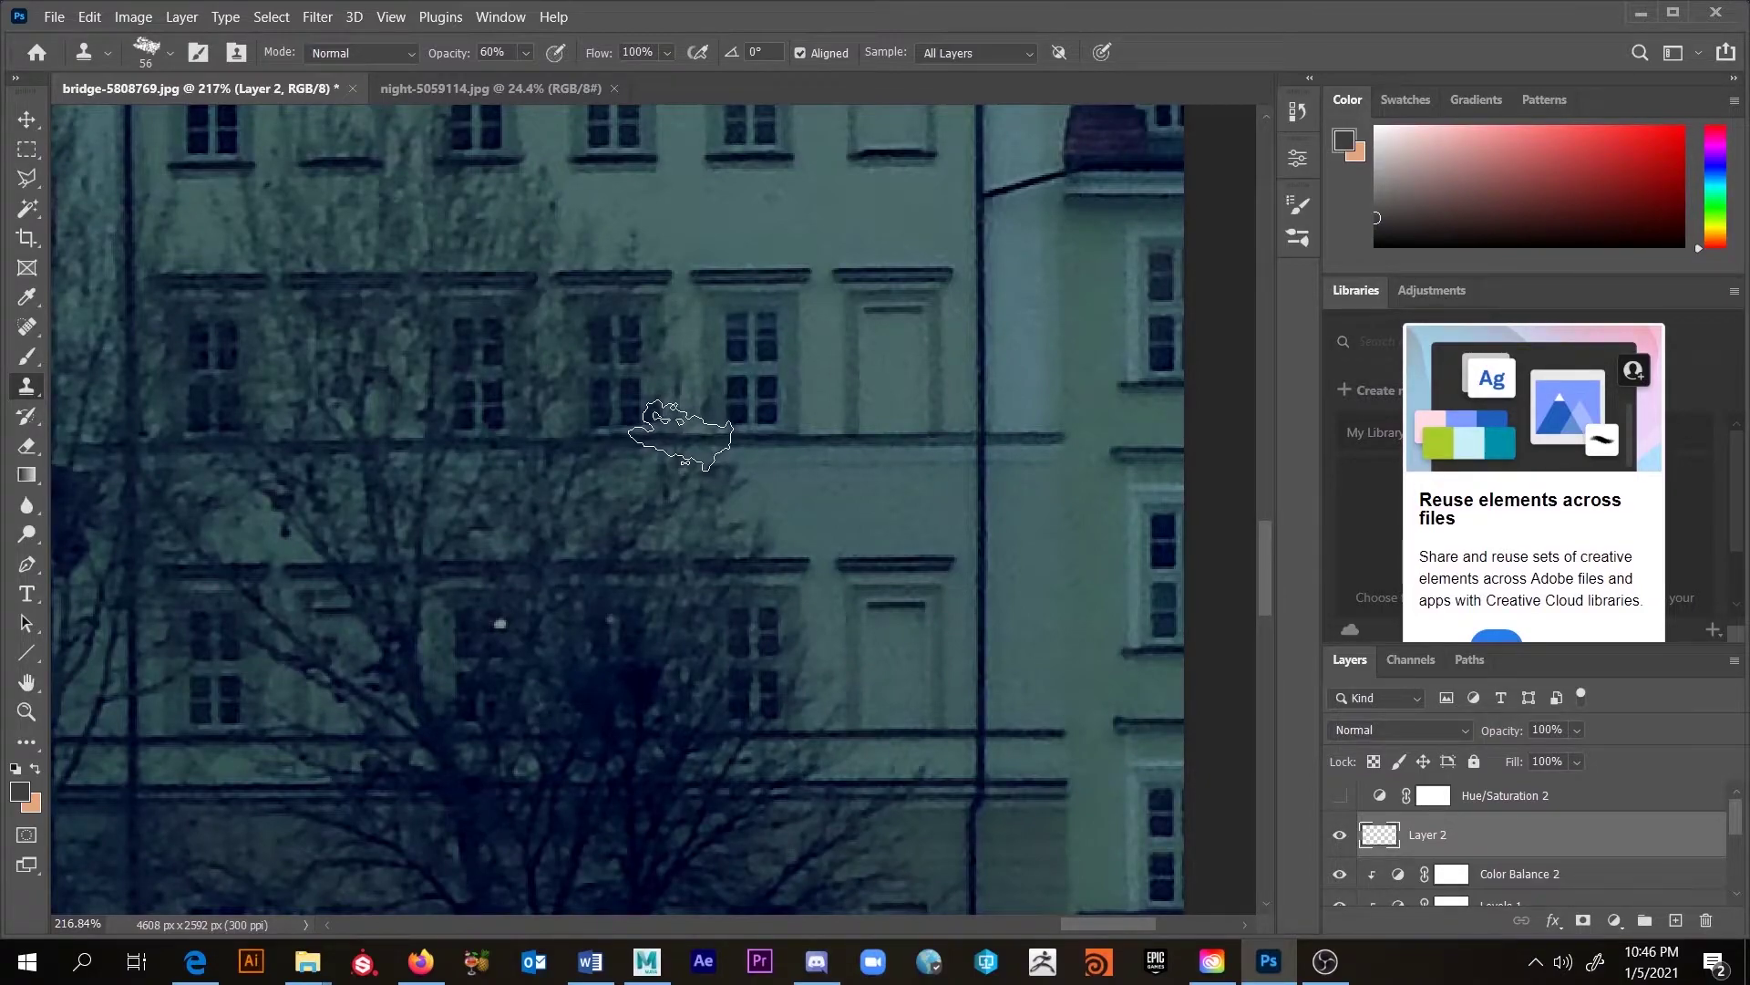
drag(673, 487, 638, 487)
key(bracketleft)
key(bracketleft)
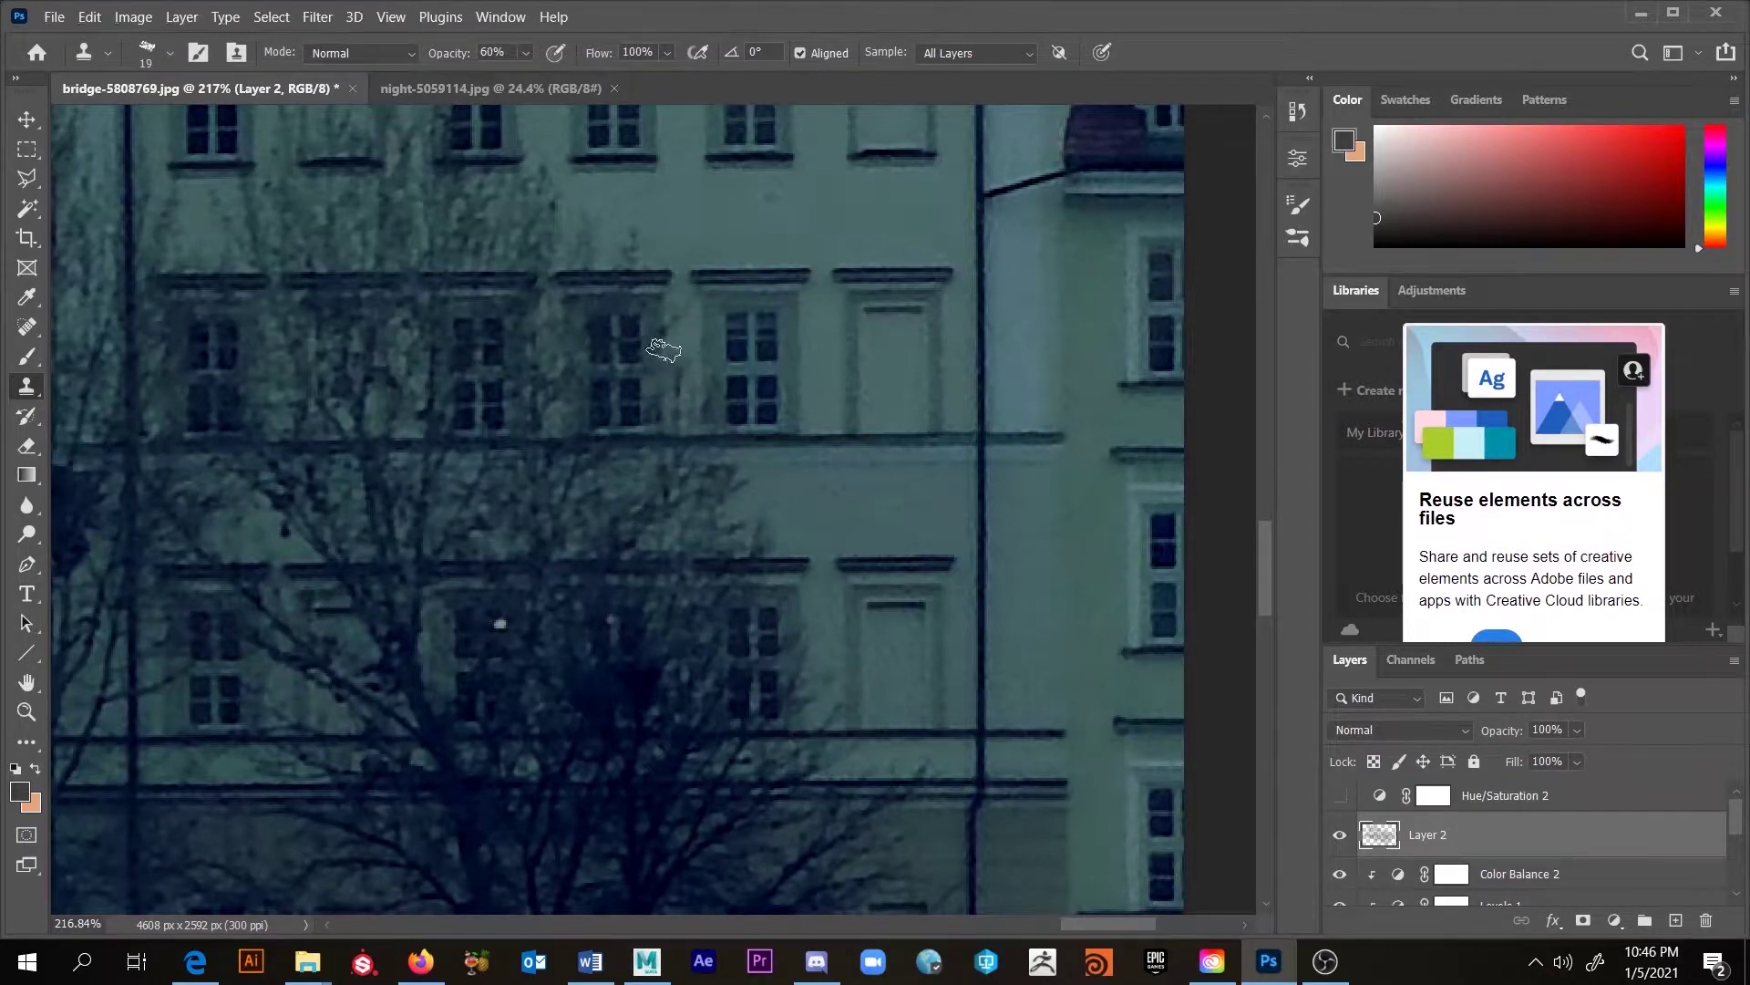
mouse_move(679, 354)
mouse_down()
mouse_move(676, 379)
mouse_move(680, 314)
mouse_up()
mouse_move(684, 395)
mouse_down()
mouse_move(673, 278)
mouse_move(702, 422)
mouse_move(695, 371)
mouse_move(678, 451)
mouse_move(697, 437)
mouse_move(687, 374)
mouse_move(730, 503)
mouse_move(722, 477)
mouse_move(714, 508)
mouse_move(769, 535)
mouse_move(726, 501)
mouse_move(753, 471)
mouse_move(688, 478)
mouse_up()
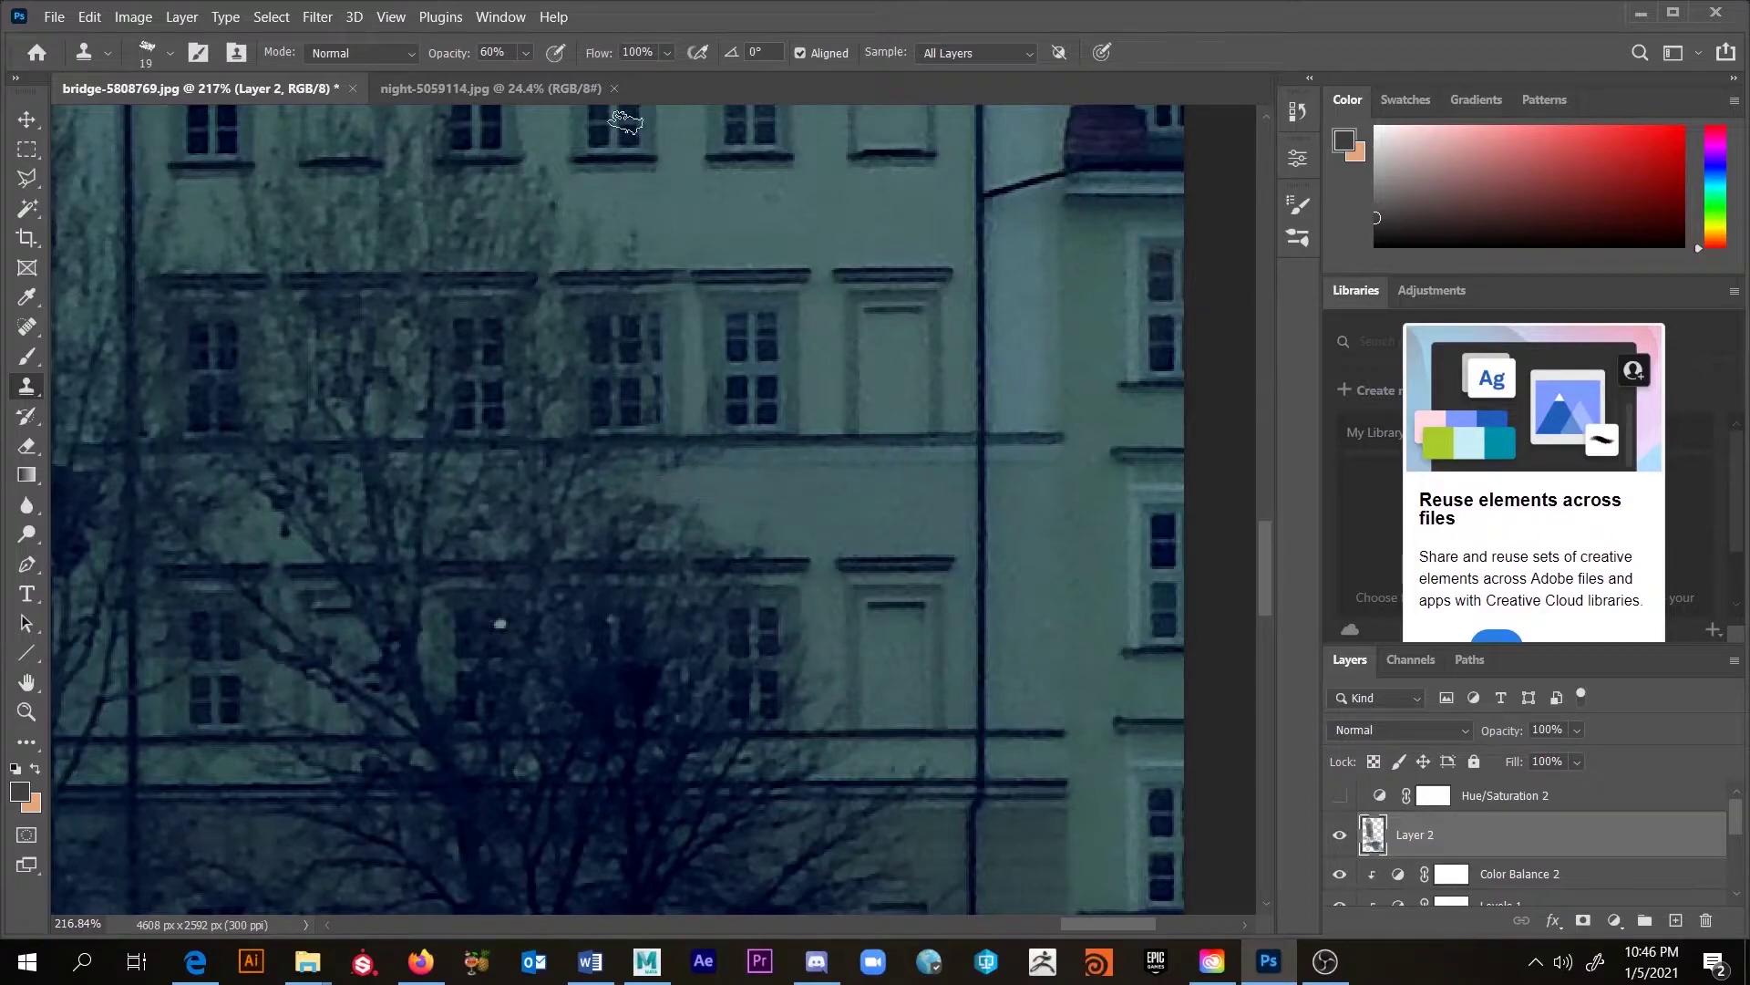
Step: Clone clean wall over the branches across the blank band between the middle and lower window rows
mouse_move(783, 538)
mouse_down()
mouse_move(644, 518)
mouse_move(722, 503)
mouse_move(606, 508)
mouse_move(740, 476)
mouse_move(627, 493)
mouse_move(715, 481)
mouse_move(705, 462)
mouse_move(741, 452)
mouse_move(621, 439)
mouse_move(434, 569)
mouse_move(690, 531)
mouse_move(589, 496)
mouse_move(592, 468)
mouse_move(551, 458)
mouse_move(667, 463)
mouse_move(513, 469)
mouse_move(654, 456)
mouse_move(369, 483)
mouse_move(458, 468)
mouse_move(359, 470)
mouse_move(549, 455)
mouse_move(281, 467)
mouse_move(582, 455)
mouse_move(351, 458)
mouse_move(640, 482)
mouse_move(469, 498)
mouse_move(749, 540)
mouse_move(457, 523)
mouse_move(609, 512)
mouse_move(398, 496)
mouse_move(591, 492)
mouse_move(395, 493)
mouse_move(560, 480)
mouse_move(352, 499)
mouse_move(477, 495)
mouse_move(261, 473)
mouse_move(348, 472)
mouse_up()
mouse_move(524, 537)
mouse_down()
mouse_move(397, 534)
mouse_move(537, 516)
mouse_move(372, 533)
mouse_move(355, 527)
mouse_move(516, 525)
mouse_move(284, 501)
mouse_move(354, 496)
mouse_move(284, 507)
mouse_up()
drag(465, 498, 526, 500)
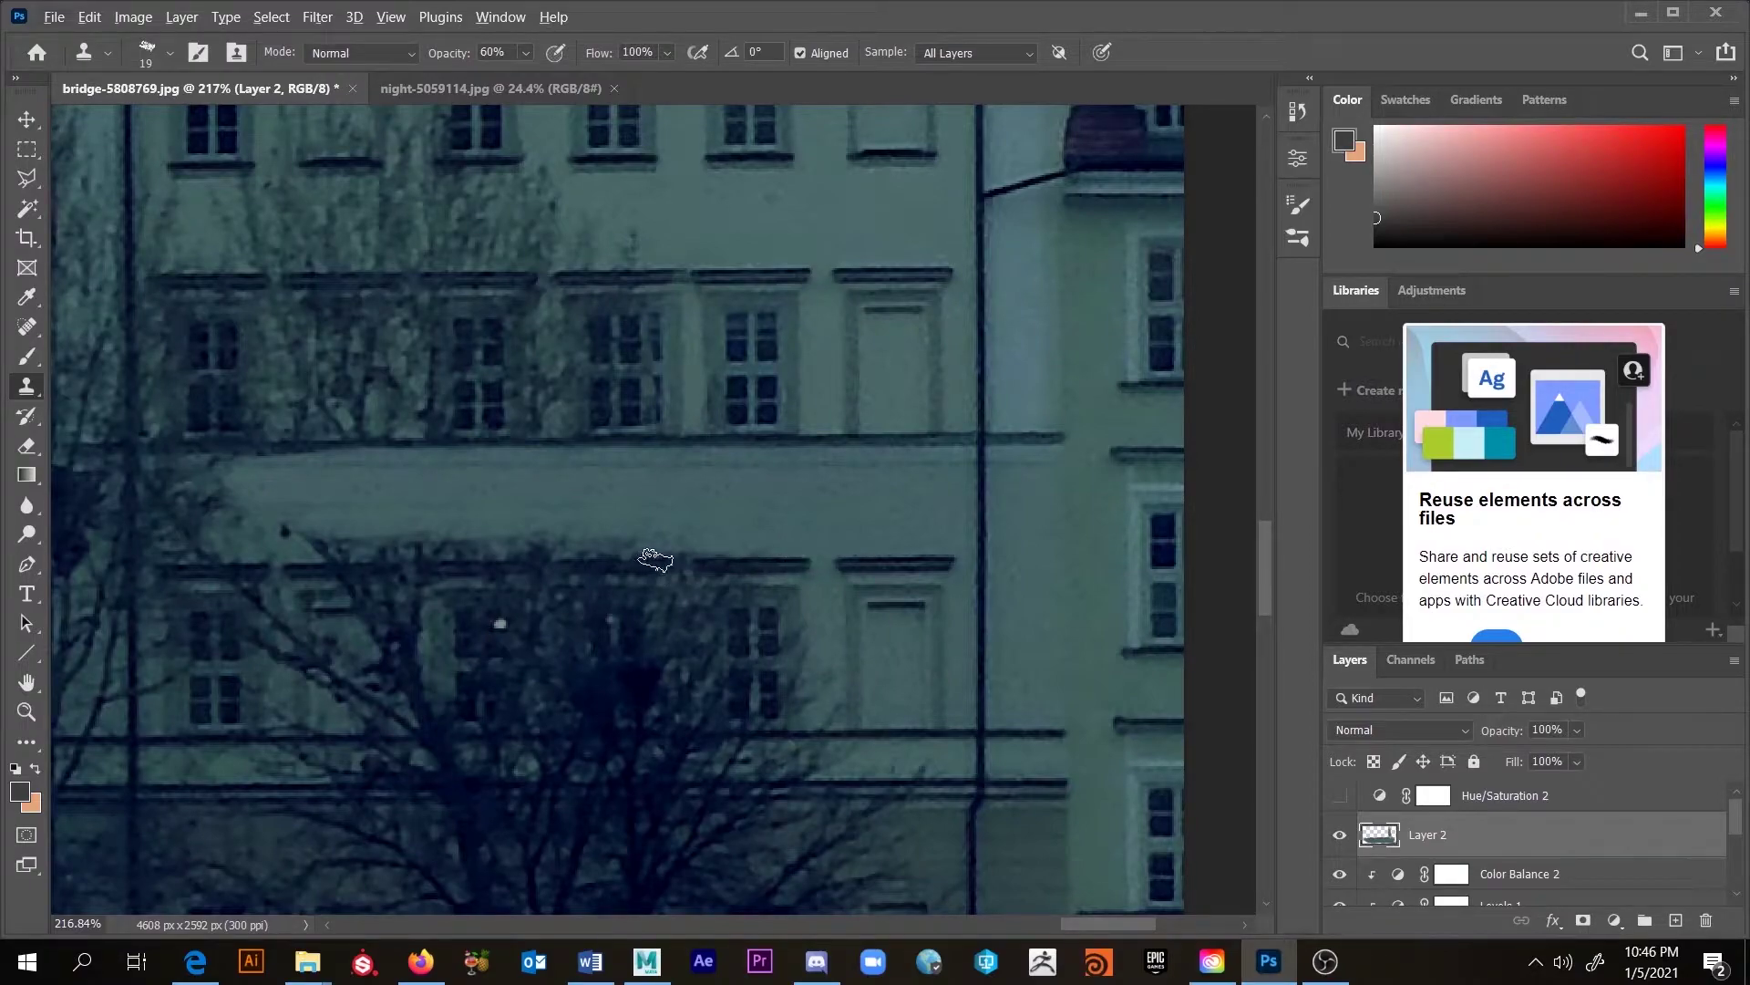
Step: Clone clean wall over the branch tips directly above the lower-row window lintels
mouse_move(676, 555)
mouse_down()
mouse_move(561, 563)
mouse_move(579, 553)
mouse_move(515, 543)
mouse_move(646, 527)
mouse_move(401, 556)
mouse_move(416, 547)
mouse_move(313, 545)
mouse_move(415, 543)
mouse_move(295, 544)
mouse_move(461, 530)
mouse_up()
mouse_move(597, 542)
mouse_down()
mouse_move(428, 566)
mouse_move(502, 551)
mouse_move(384, 553)
mouse_move(477, 535)
mouse_up()
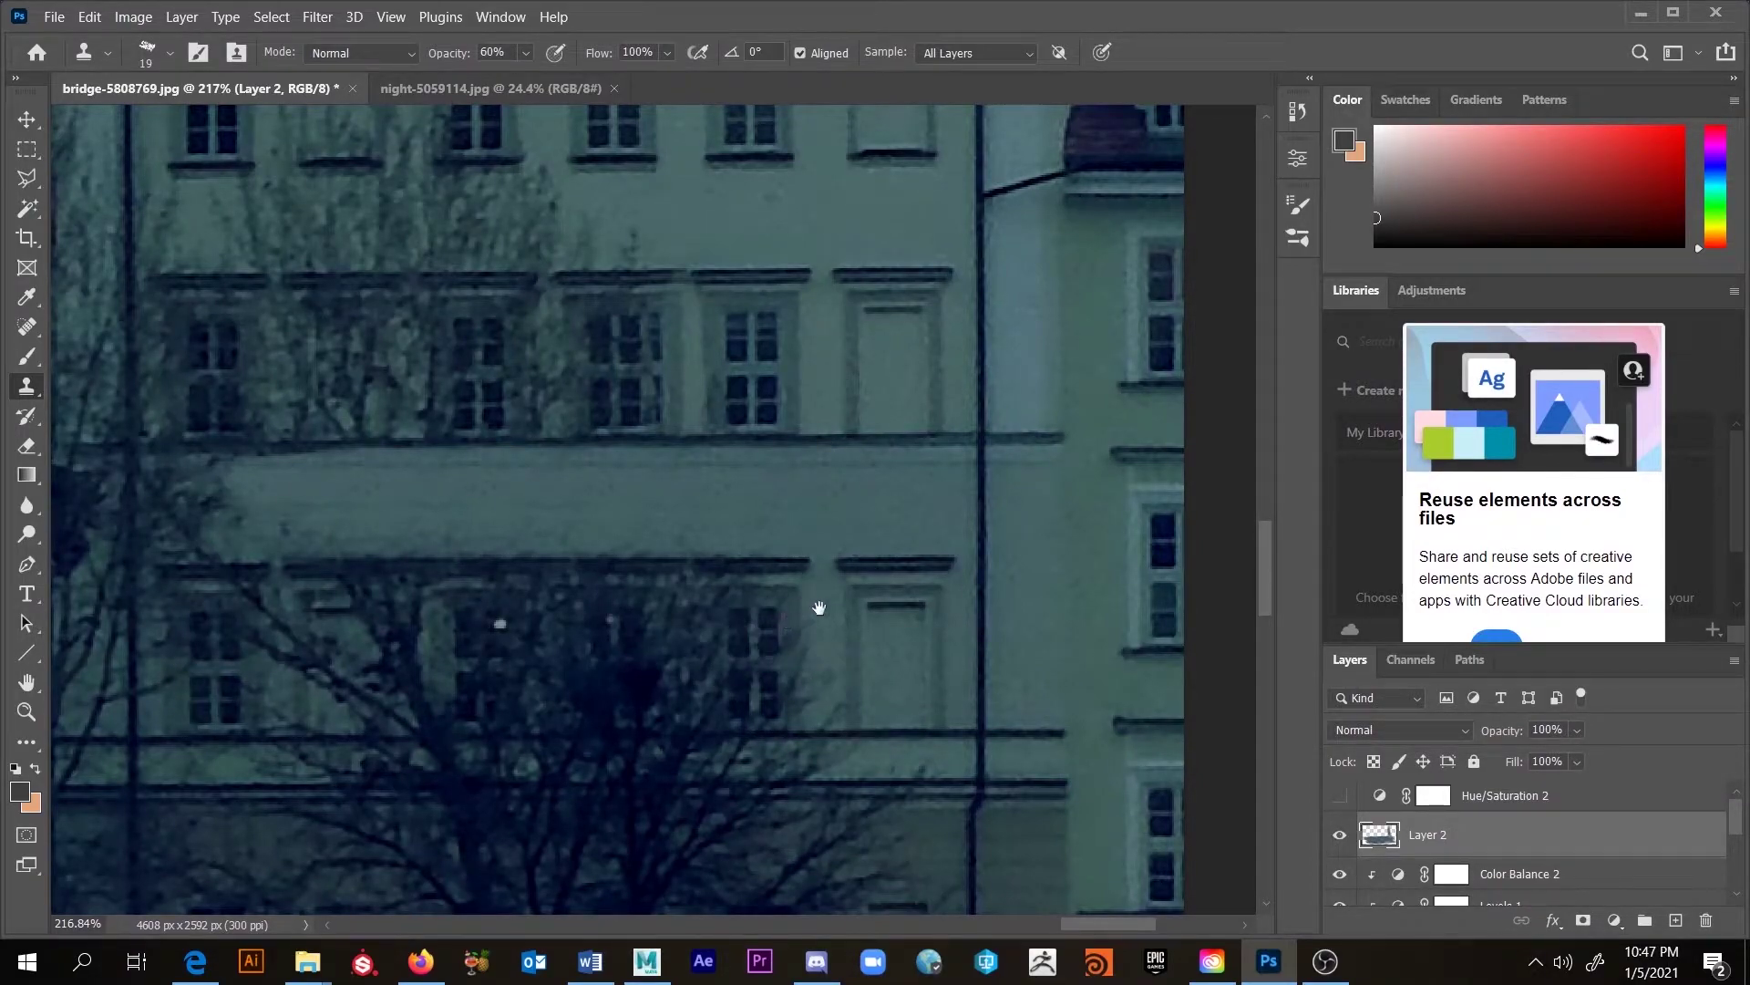
Step: Clone the clean middle-row window, lintel and wall over the branches on the two rightmost glazed lower-row windows, using an 18 px brush at 58% opacity
scroll(808, 640, up, 1)
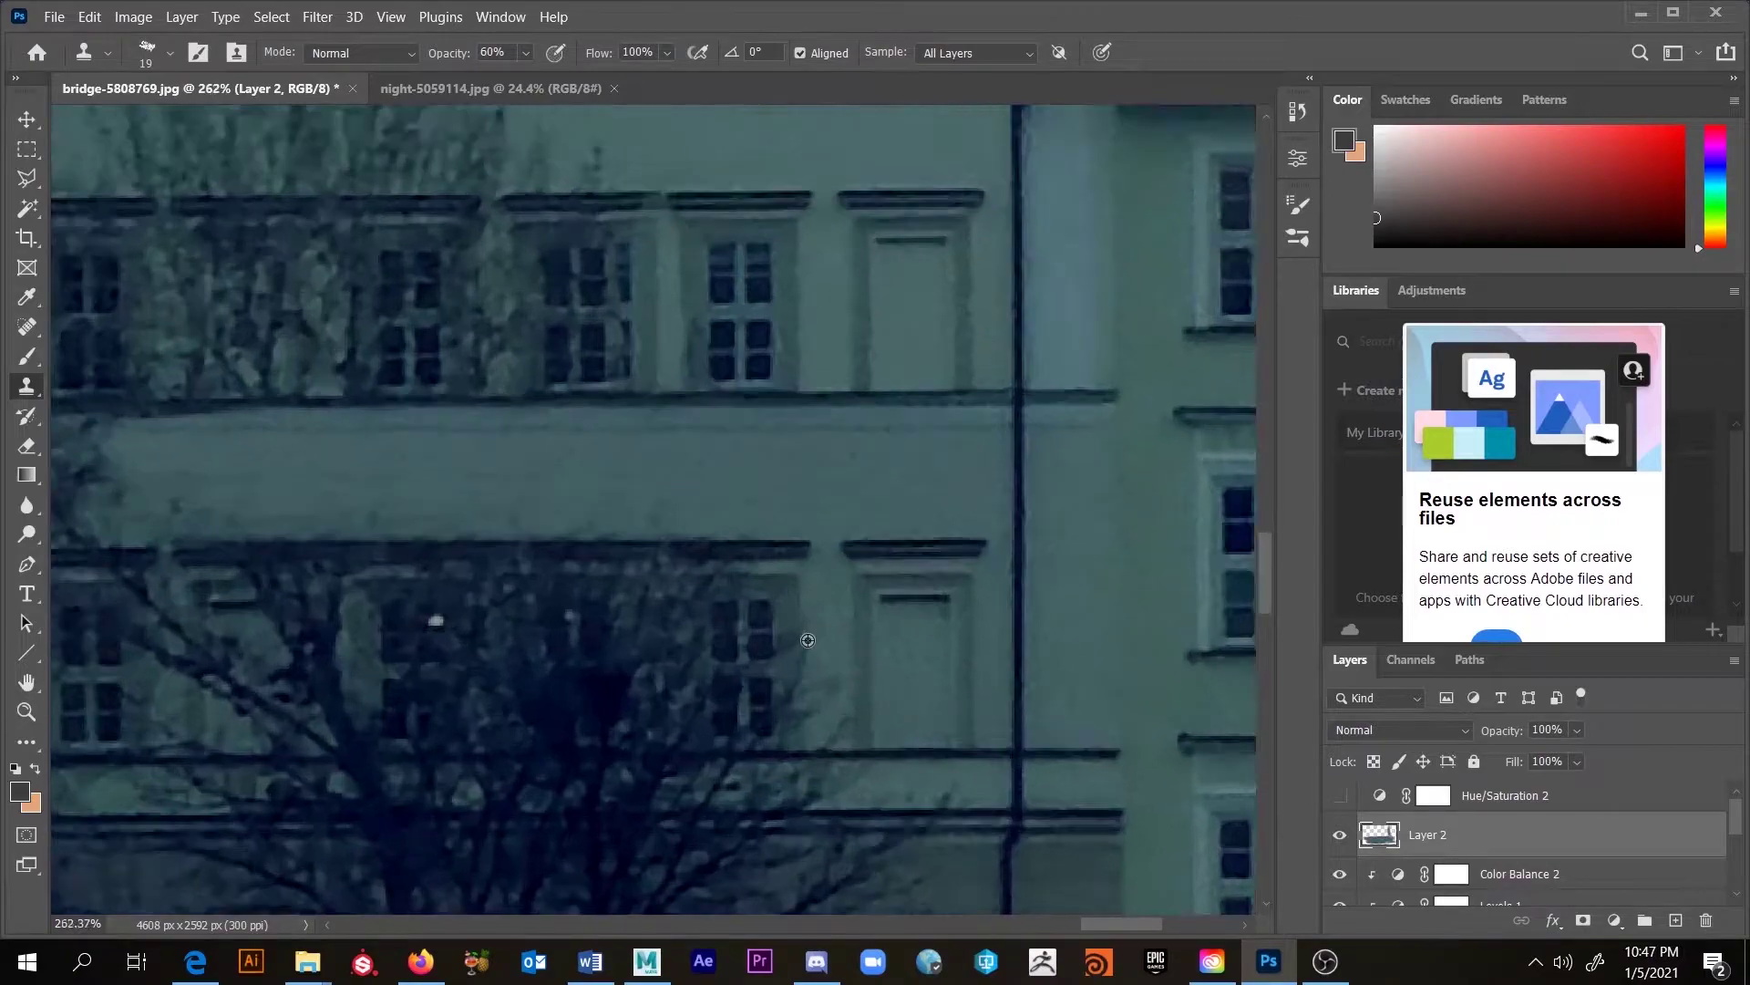
drag(837, 622, 1020, 485)
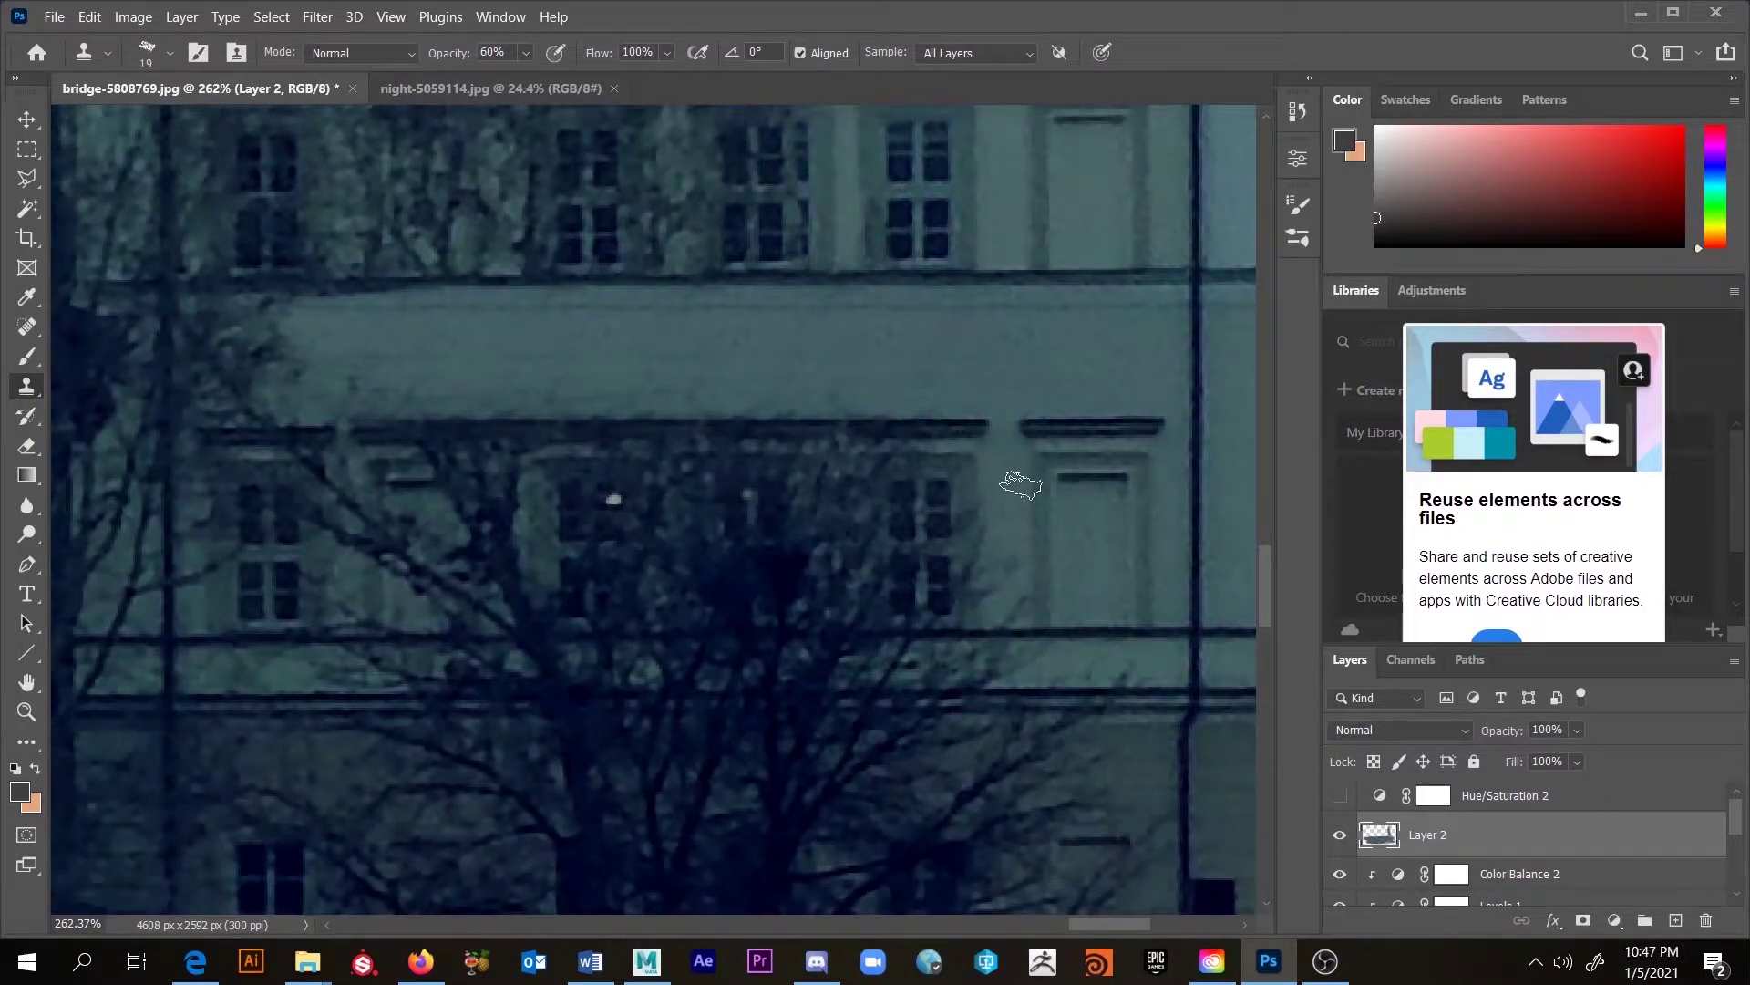
mouse_move(947, 506)
mouse_down()
mouse_move(961, 277)
mouse_move(957, 671)
mouse_move(948, 633)
mouse_move(914, 648)
mouse_up()
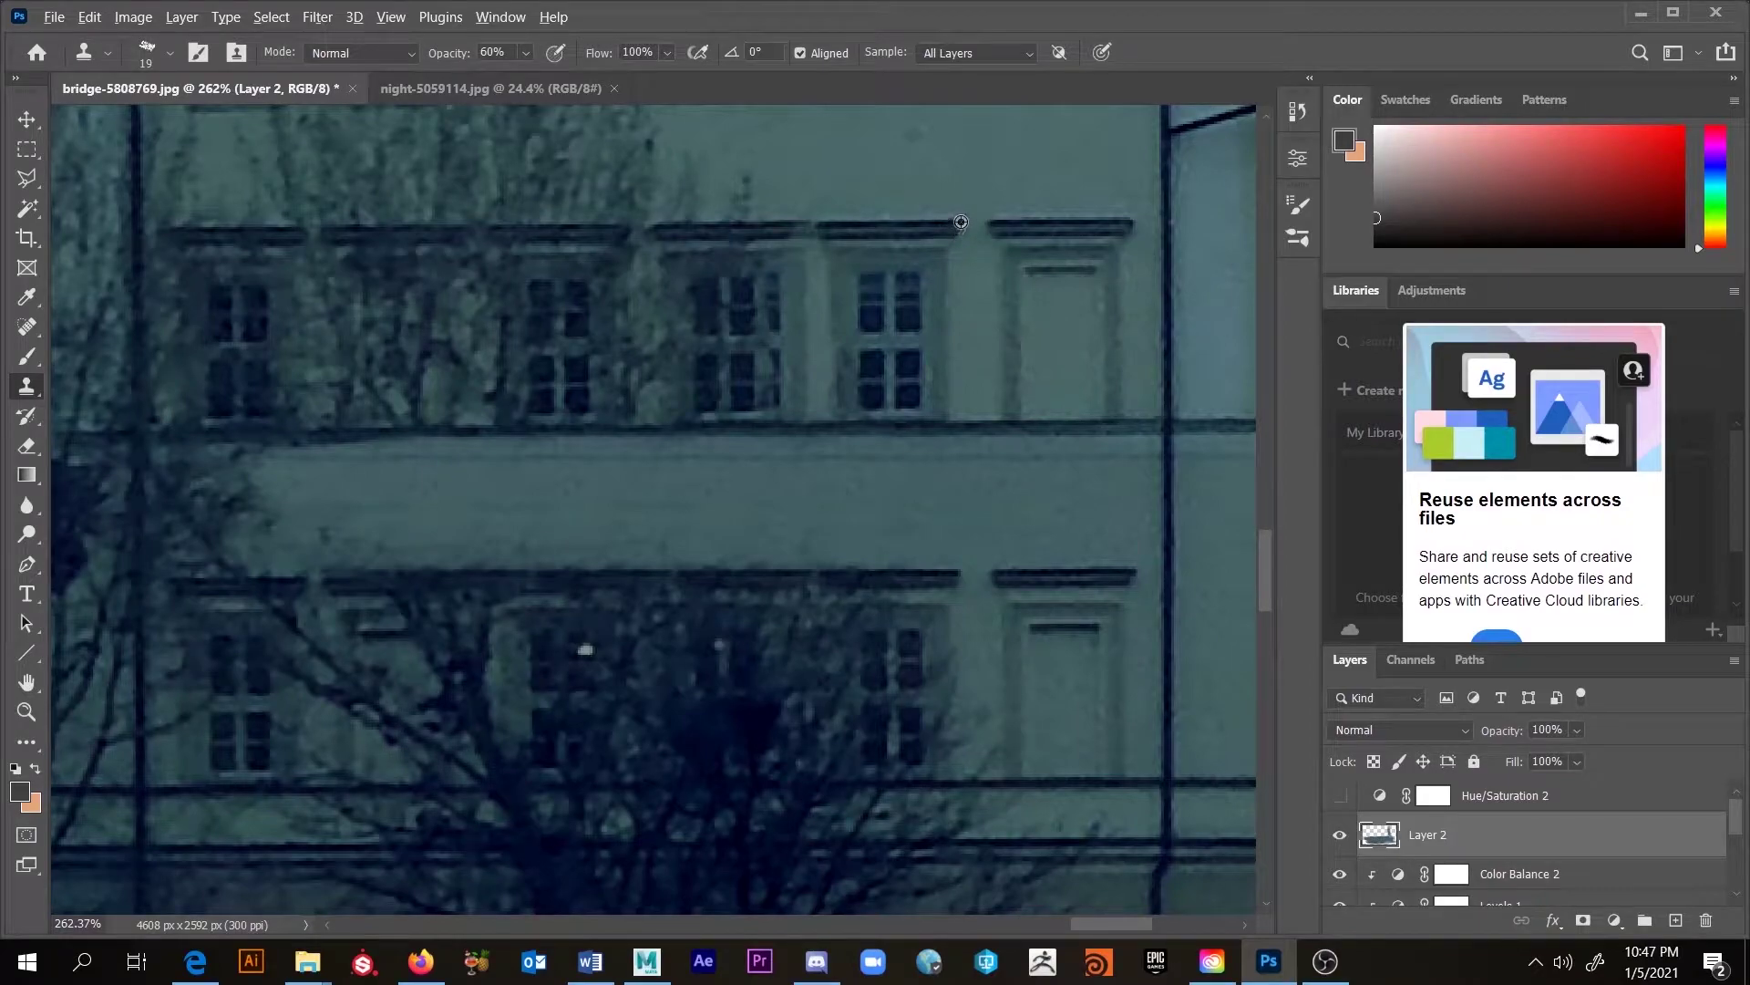
drag(948, 574, 961, 574)
click(958, 572)
mouse_move(930, 601)
mouse_down()
mouse_move(868, 597)
mouse_move(890, 706)
mouse_move(907, 733)
mouse_move(939, 663)
mouse_move(949, 742)
mouse_move(981, 735)
mouse_move(937, 637)
mouse_move(884, 675)
mouse_move(840, 629)
mouse_move(837, 688)
mouse_move(852, 734)
mouse_move(953, 754)
mouse_move(922, 766)
mouse_move(977, 769)
mouse_move(921, 766)
mouse_move(964, 780)
mouse_move(767, 786)
mouse_move(924, 770)
mouse_move(860, 730)
mouse_move(817, 648)
mouse_move(792, 702)
mouse_move(770, 637)
mouse_move(781, 711)
mouse_move(802, 703)
mouse_move(784, 601)
mouse_move(695, 613)
mouse_move(741, 625)
mouse_move(735, 606)
mouse_move(688, 598)
mouse_move(793, 598)
mouse_move(730, 727)
mouse_move(646, 604)
mouse_move(798, 623)
mouse_move(714, 653)
mouse_move(689, 713)
mouse_move(723, 690)
mouse_move(735, 637)
mouse_move(782, 614)
mouse_move(764, 736)
mouse_move(765, 703)
mouse_up()
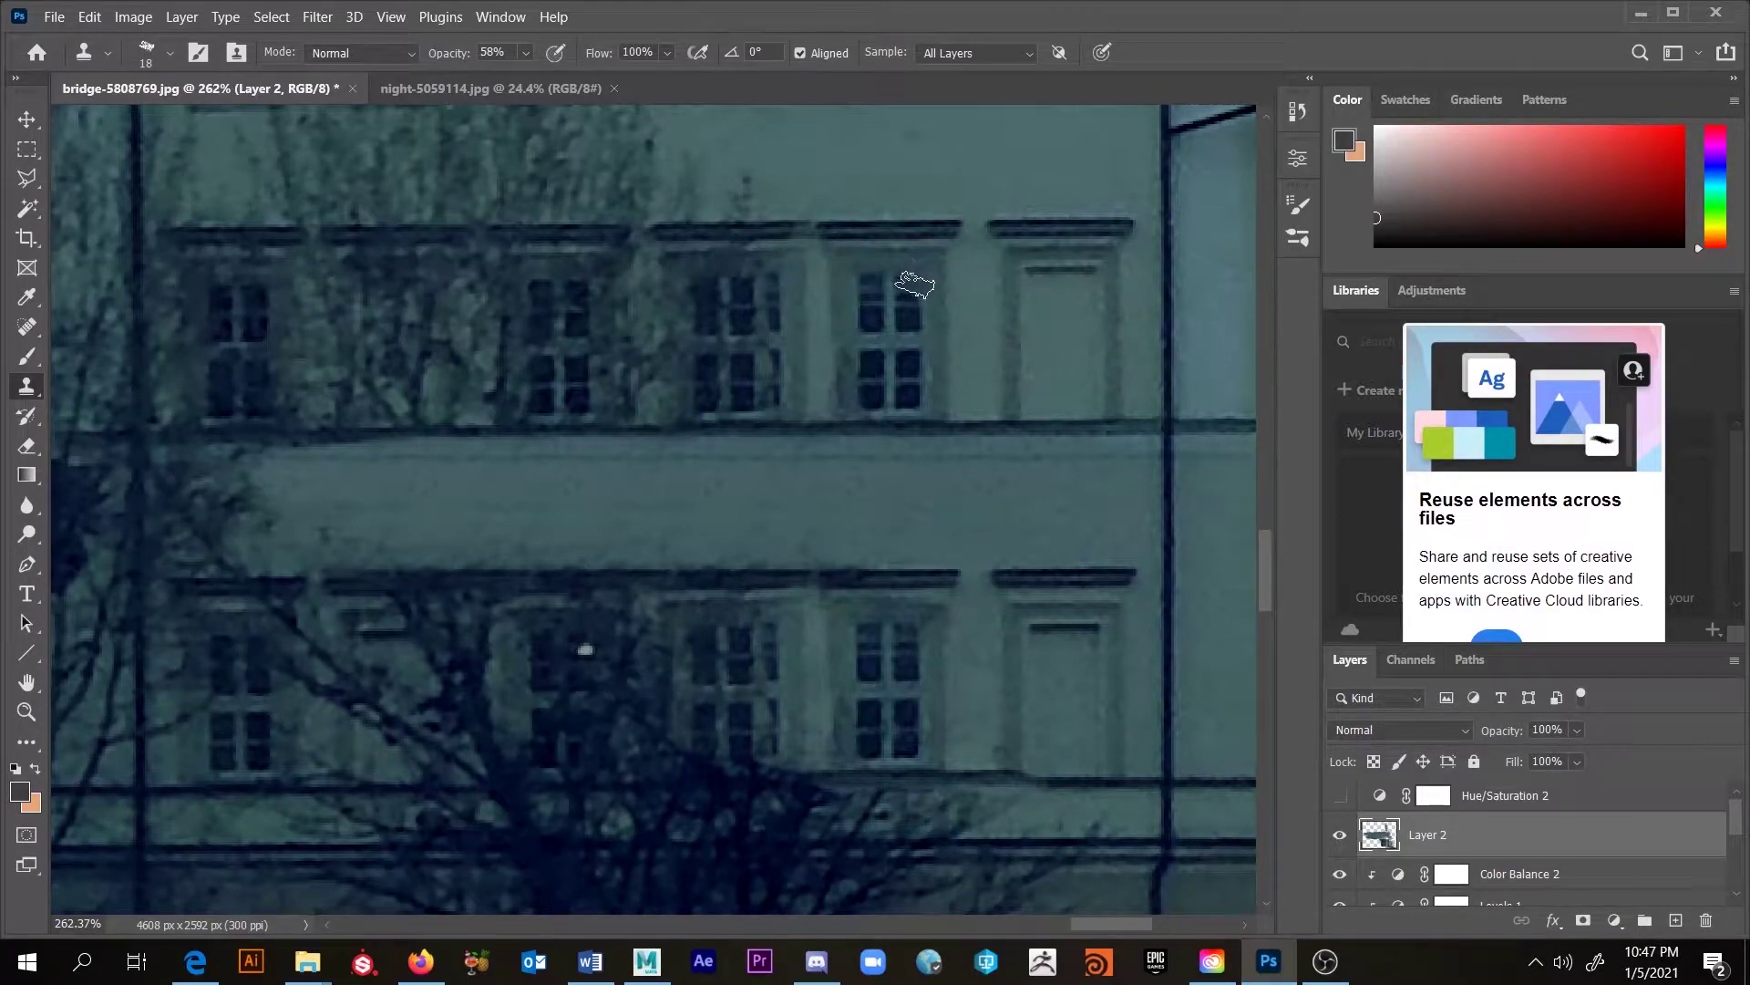
Step: Resample the clean rightmost glazed middle-row window and clone it over the neighbouring middle-row window and the branch-covered lower-row window beneath it
alt+click(920, 271)
mouse_move(753, 277)
mouse_down()
mouse_move(774, 351)
mouse_move(782, 379)
mouse_move(784, 325)
mouse_move(793, 384)
mouse_move(794, 278)
mouse_move(787, 364)
mouse_up()
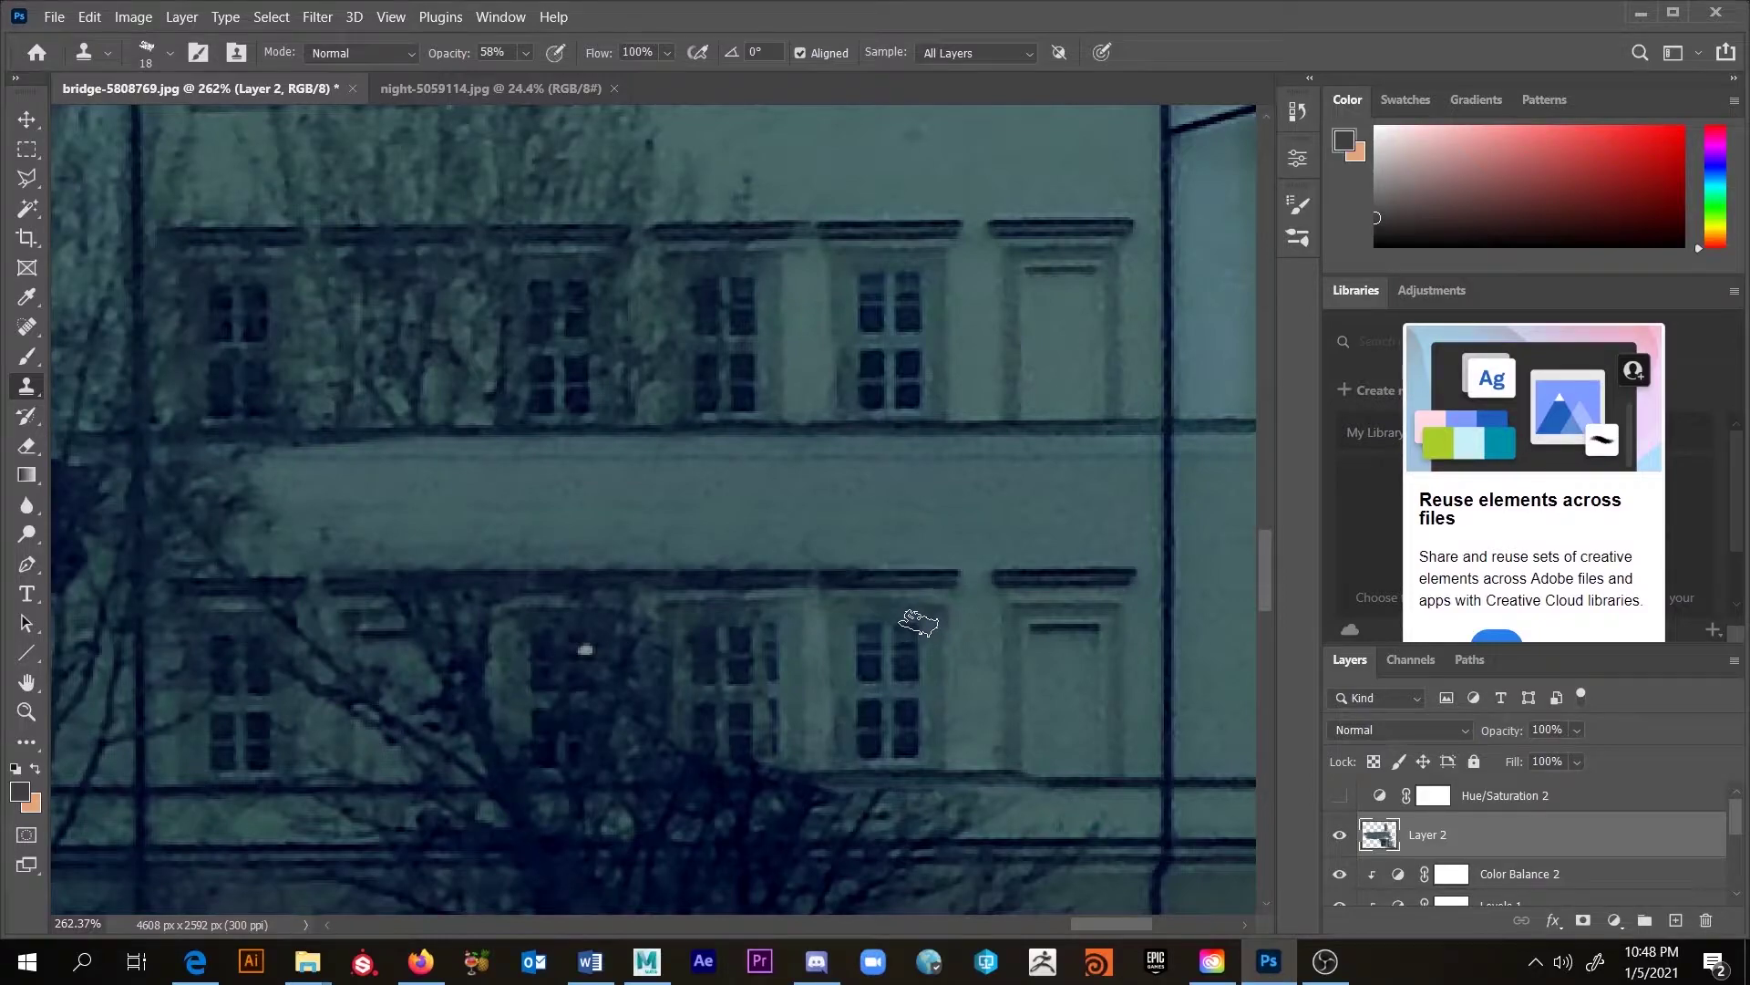
mouse_move(773, 614)
mouse_down()
mouse_move(769, 714)
mouse_move(793, 742)
mouse_move(788, 591)
mouse_up()
mouse_move(786, 715)
mouse_down()
mouse_move(812, 731)
mouse_move(813, 641)
mouse_move(835, 734)
mouse_up()
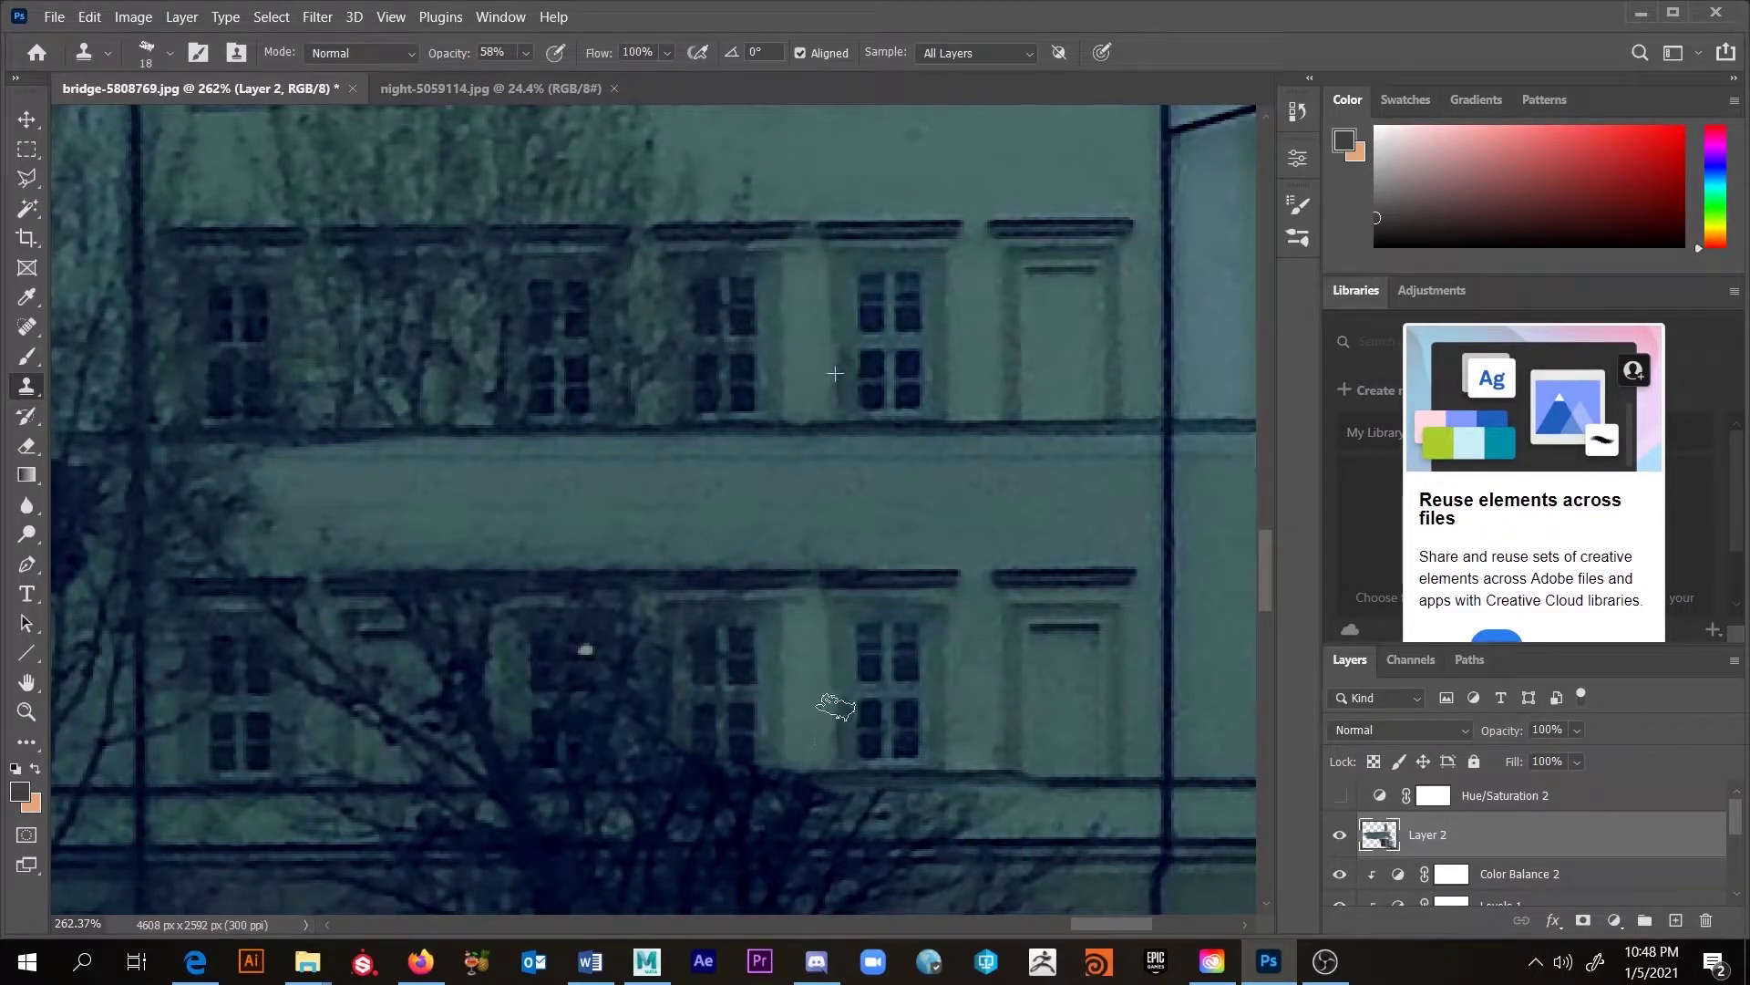
mouse_move(715, 658)
mouse_down()
mouse_move(706, 722)
mouse_move(666, 665)
mouse_move(683, 752)
mouse_move(725, 745)
mouse_move(666, 764)
mouse_move(625, 744)
mouse_move(673, 686)
mouse_move(648, 714)
mouse_move(634, 643)
mouse_move(650, 634)
mouse_move(653, 755)
mouse_move(643, 651)
mouse_move(625, 703)
mouse_up()
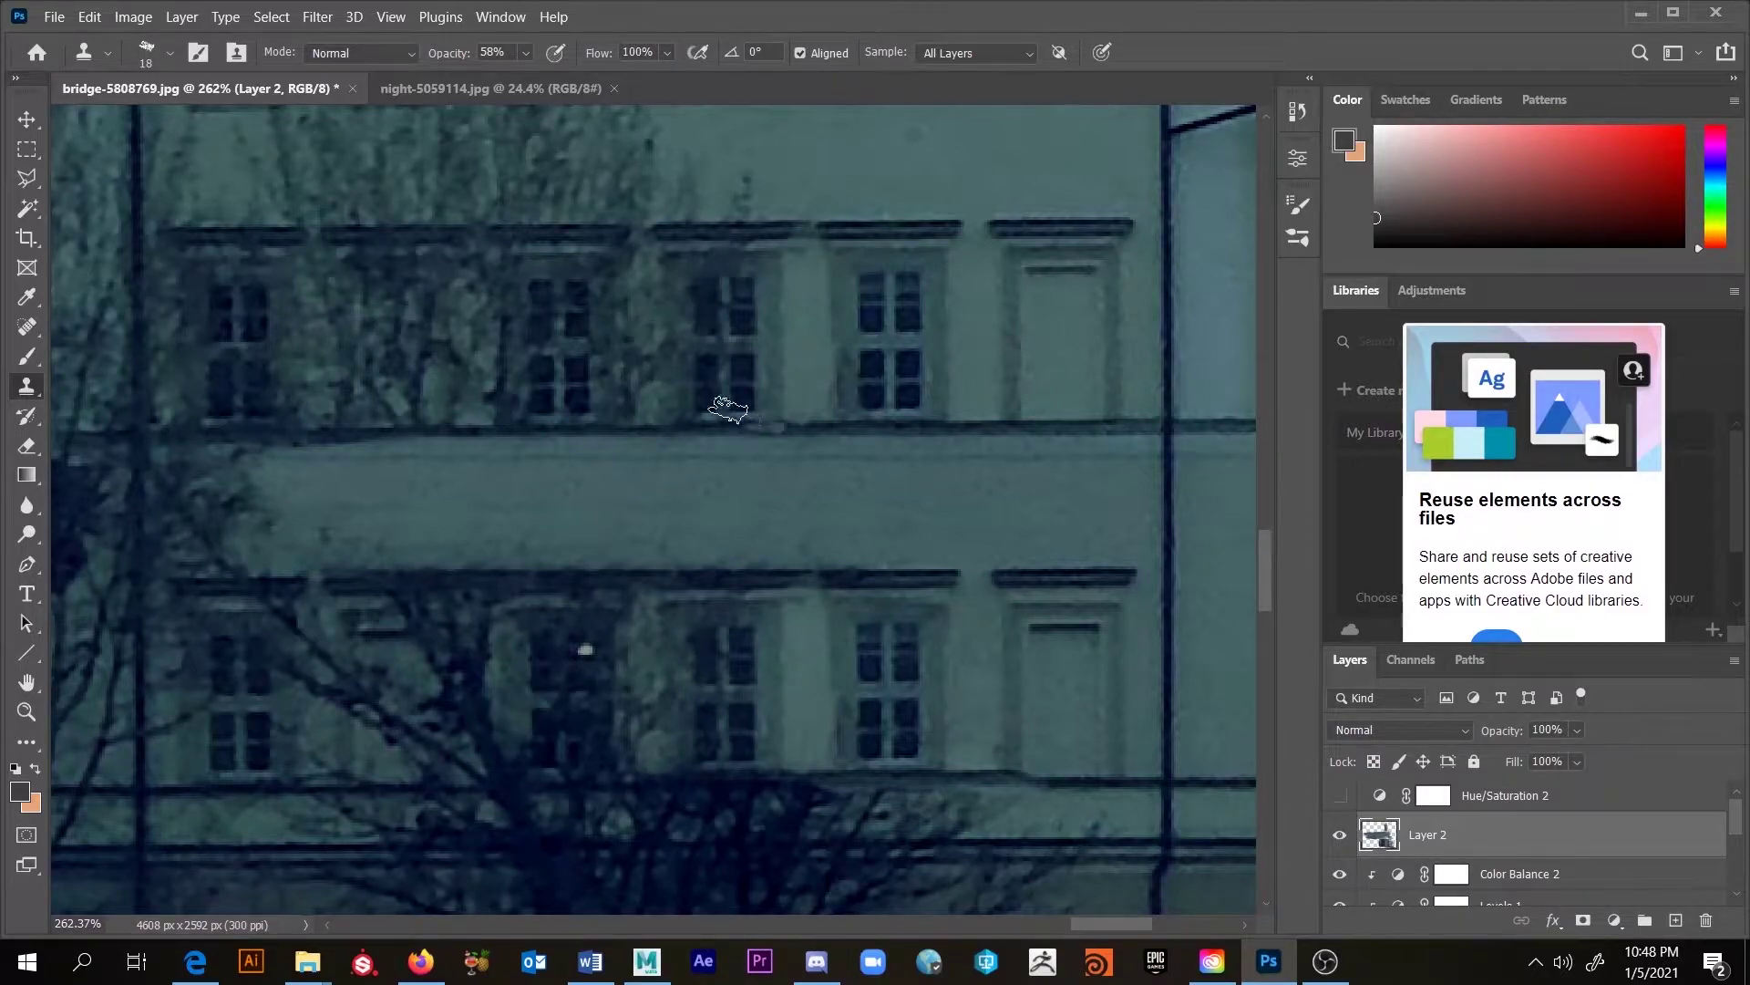
Step: Paint over the broken ledge below the lower-row windows with the Brush, using the sampled dark ledge colour at 41% opacity and 9 px
scroll(837, 709, down, 5)
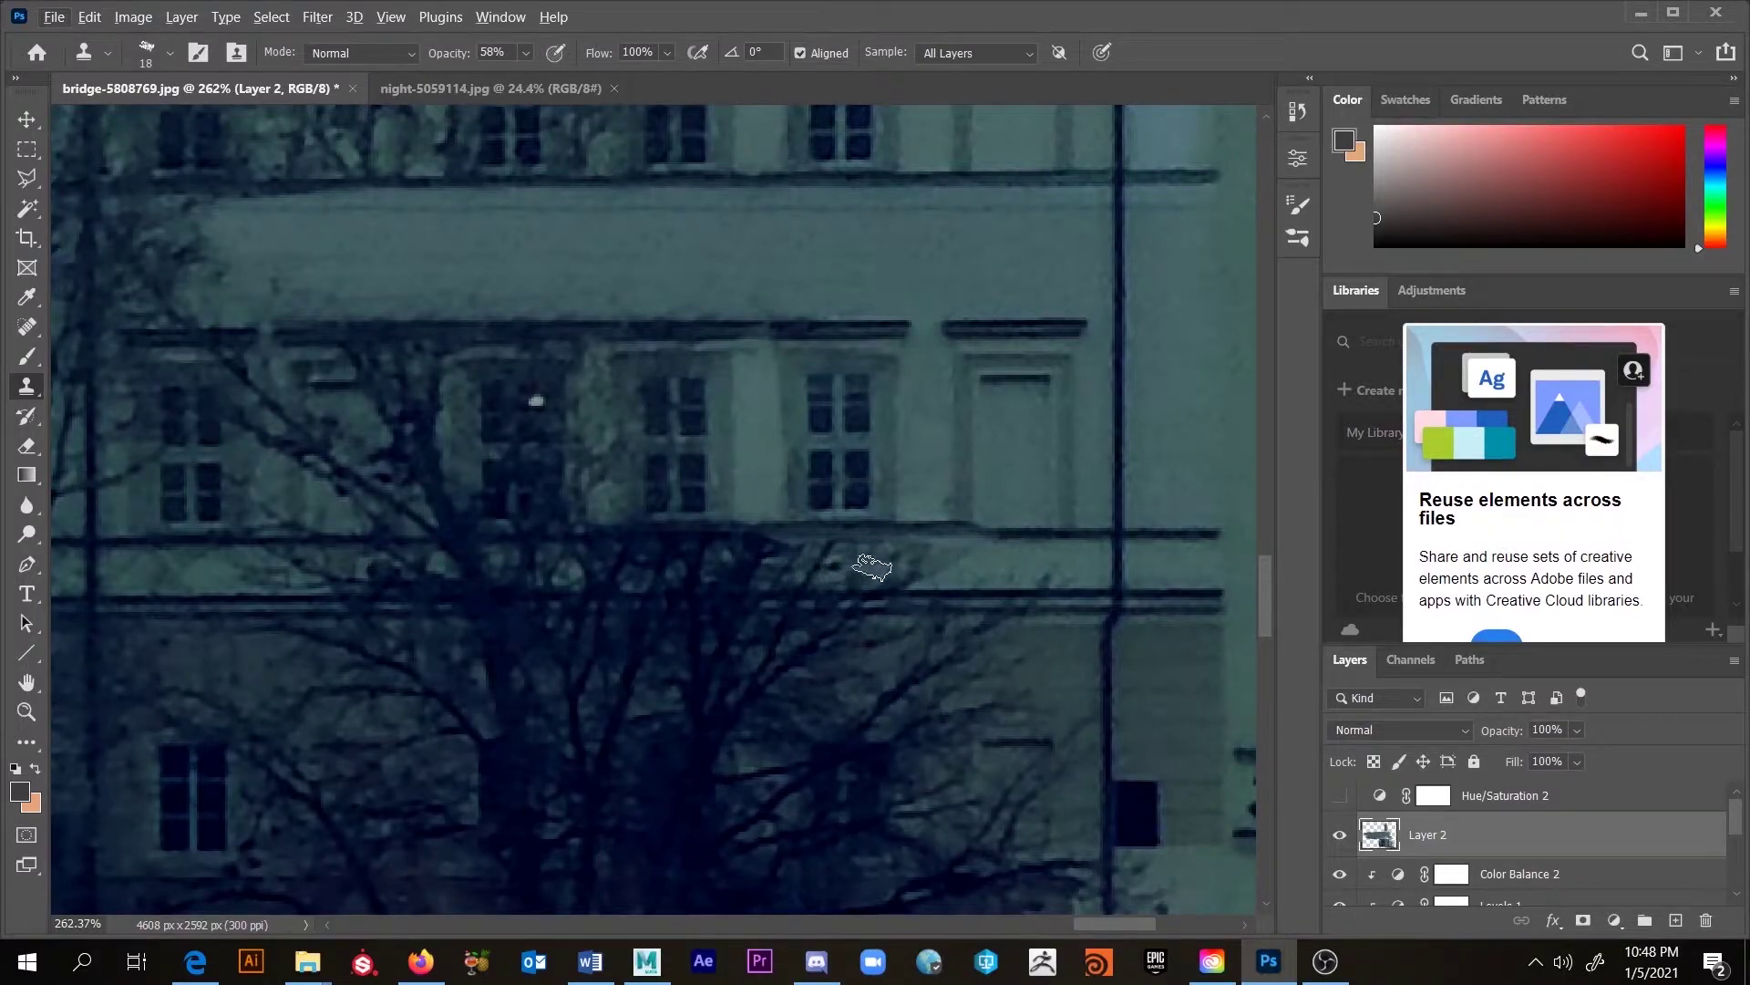
key(b)
mouse_move(927, 556)
mouse_down()
mouse_move(582, 439)
mouse_move(406, 420)
mouse_move(616, 443)
mouse_move(469, 315)
mouse_up()
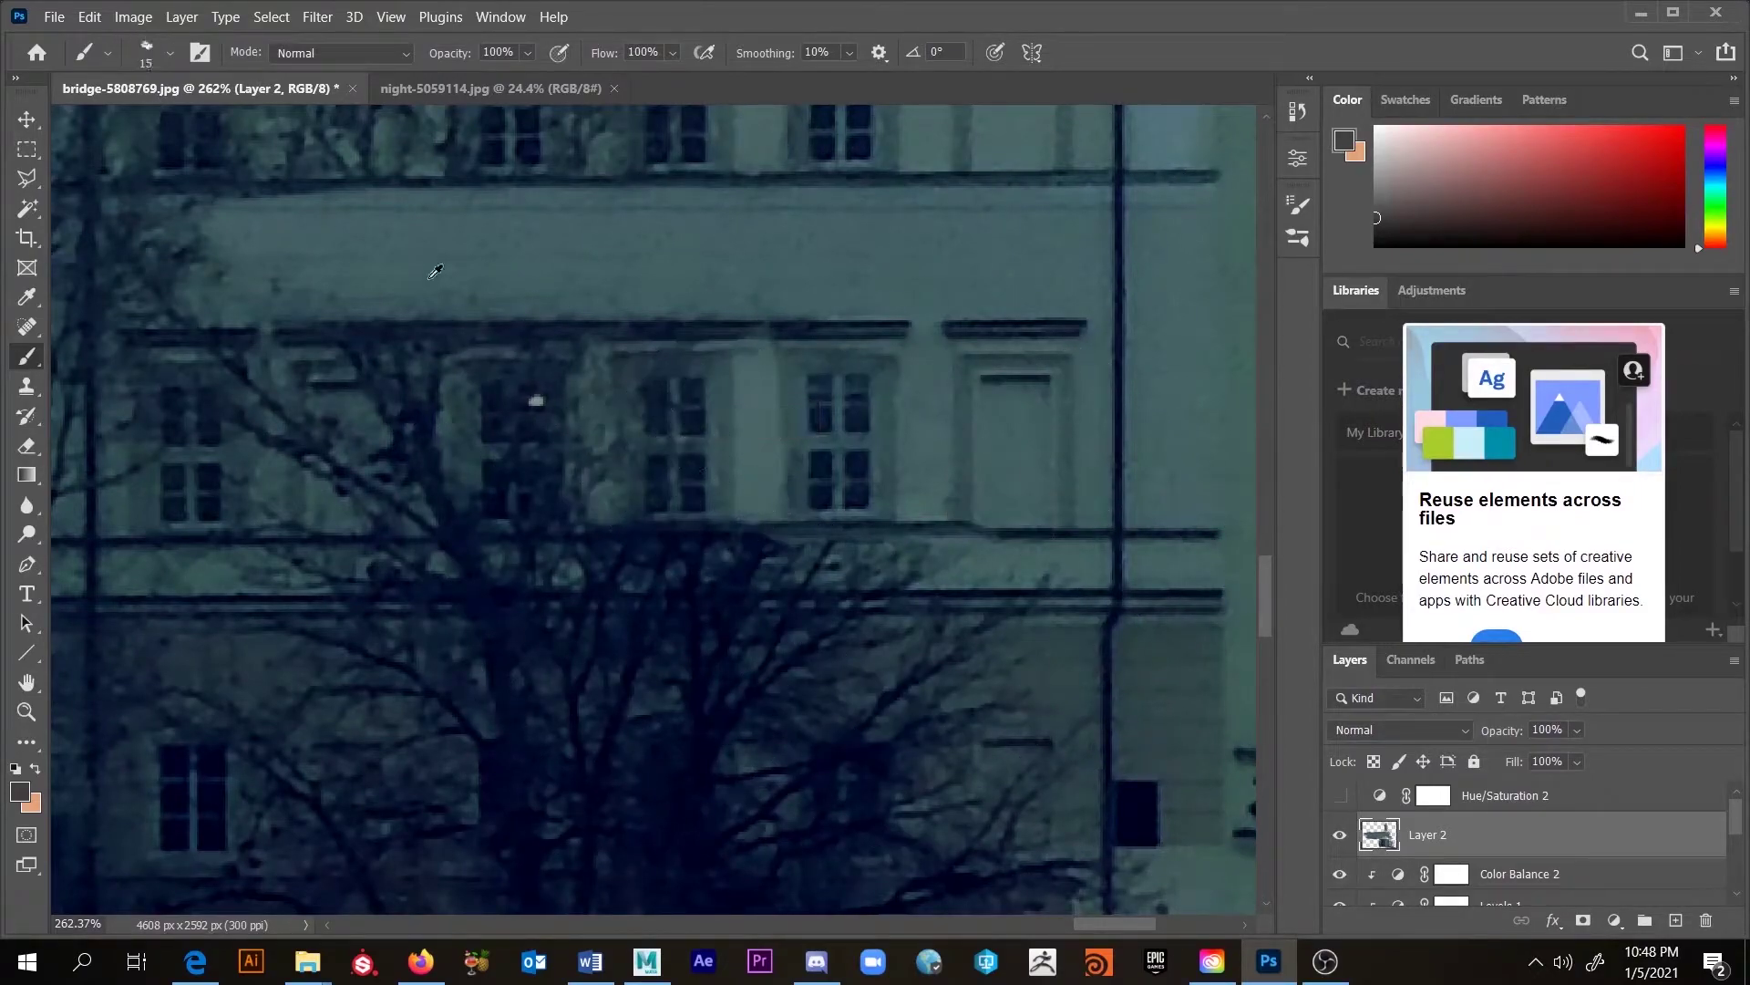
drag(1032, 544, 1019, 553)
drag(505, 81, 489, 77)
drag(1070, 520, 1021, 522)
alt+click(999, 531)
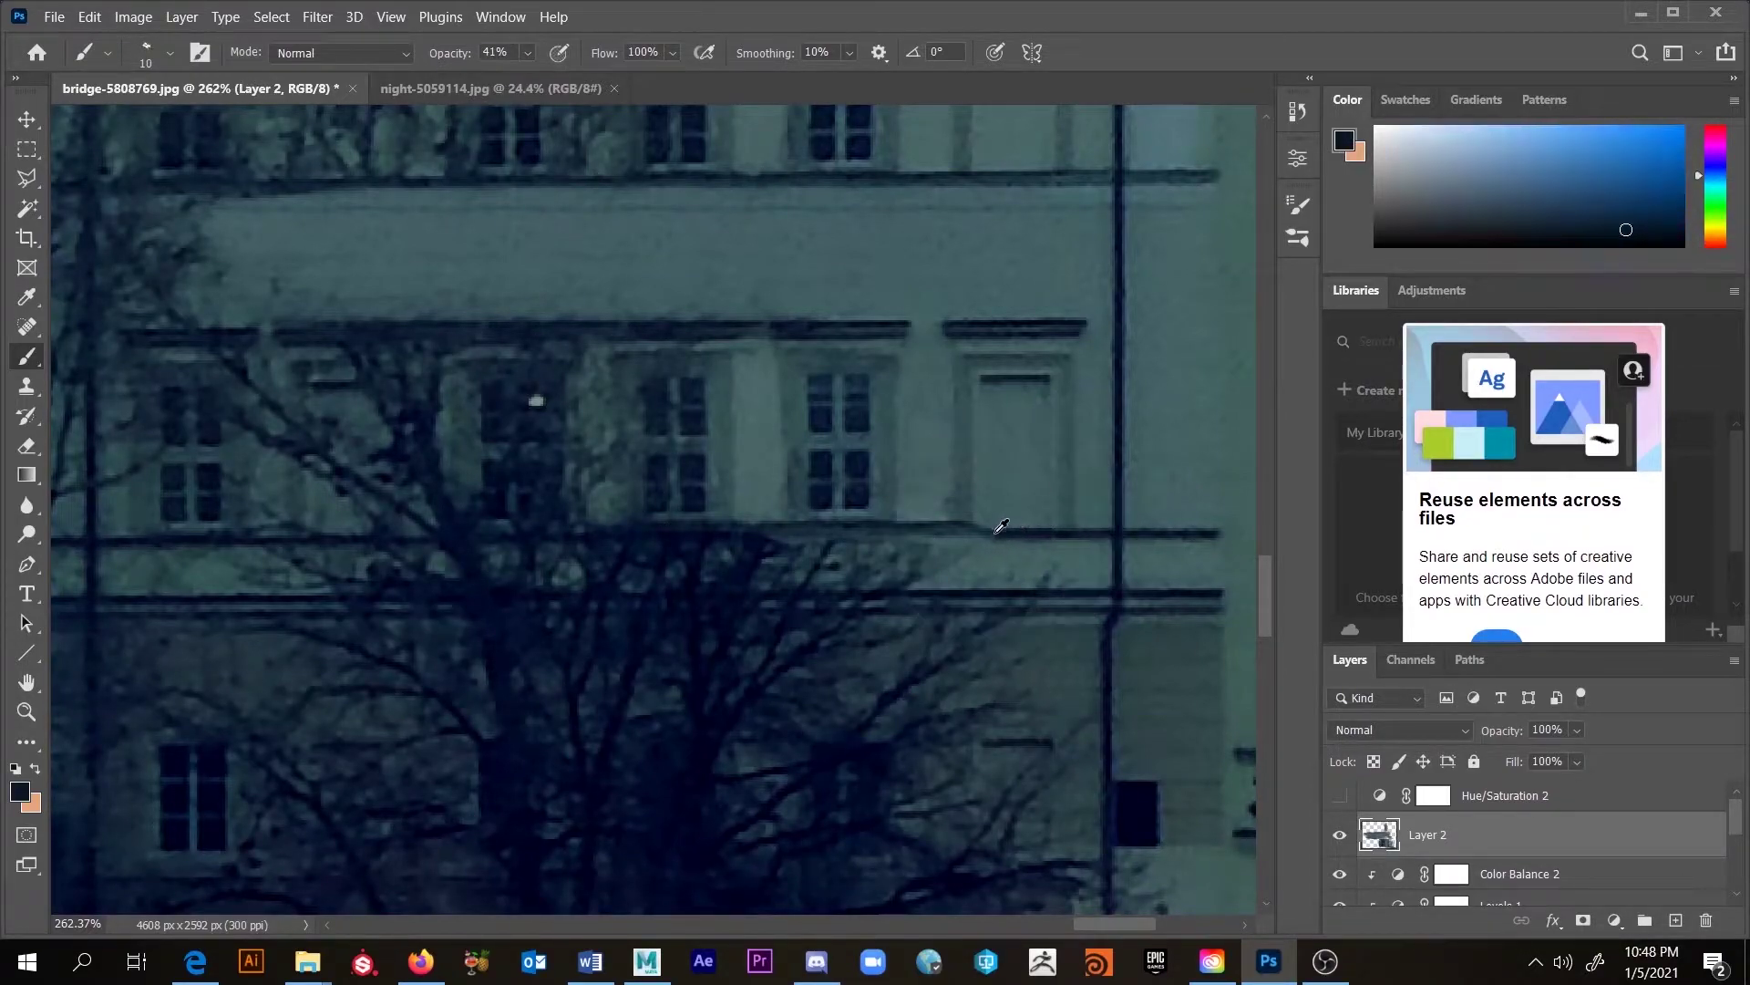
drag(864, 534, 850, 544)
drag(961, 534, 890, 537)
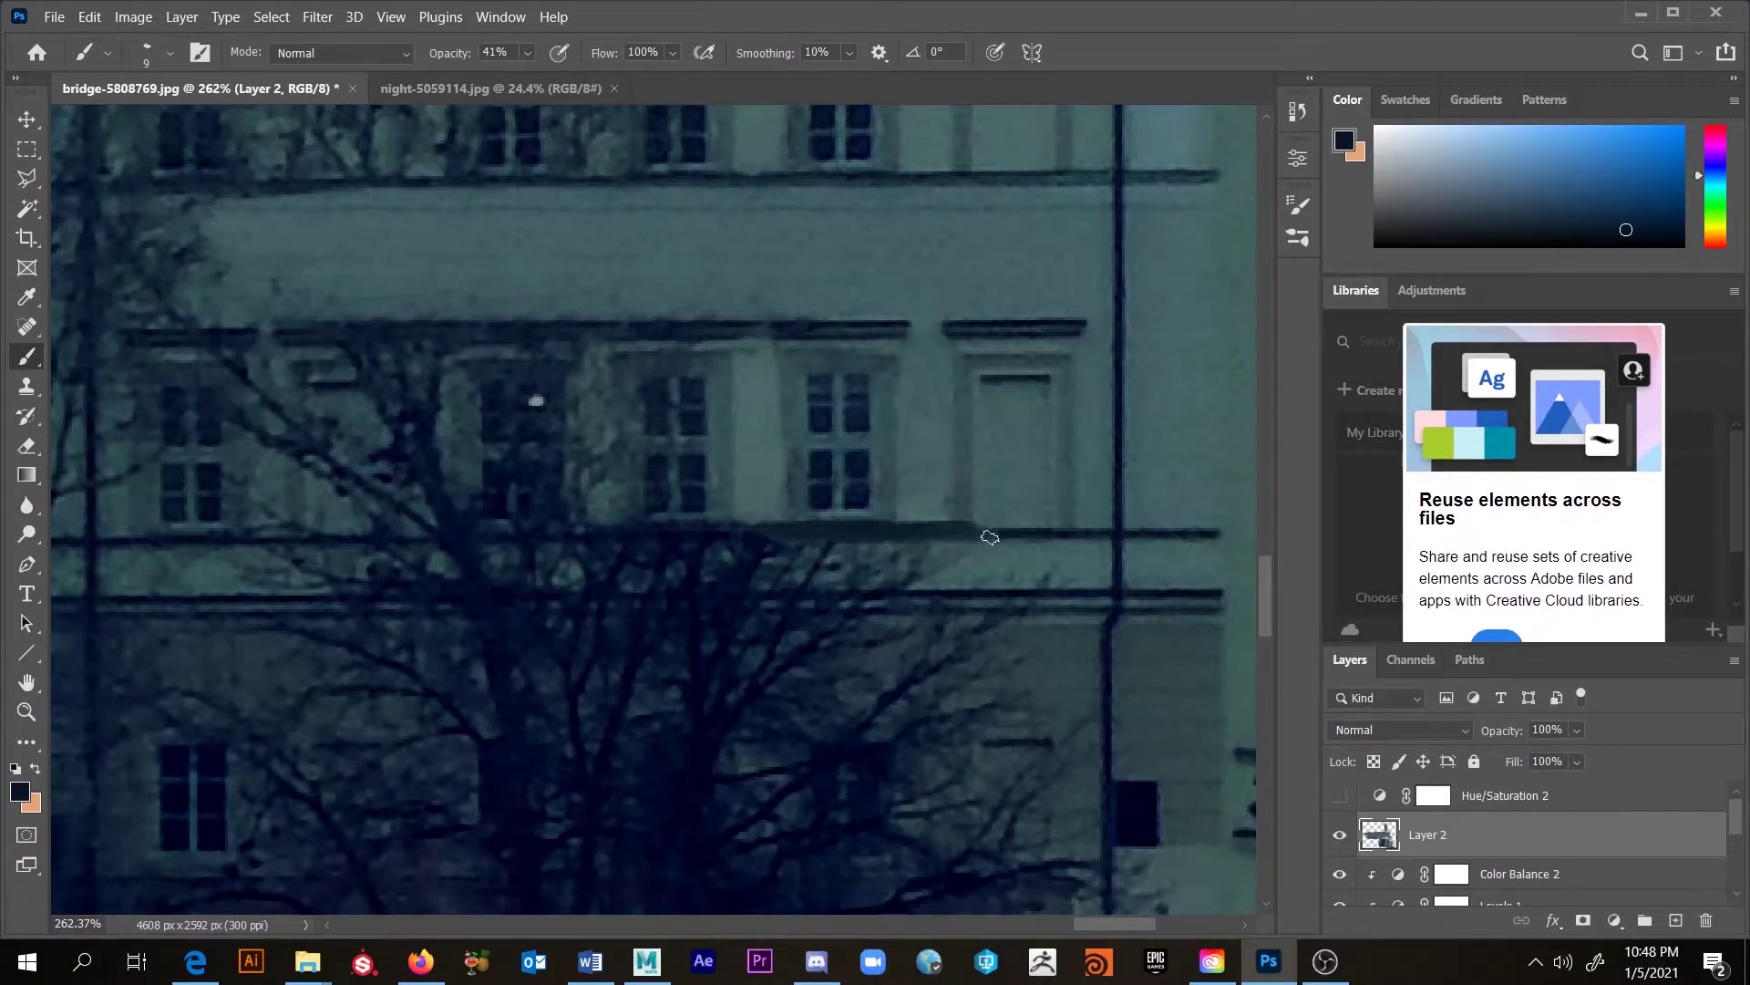
Step: Refine the ledge edges with sampled wall and dark ledge colours, reducing the brush to 3 px
alt+click(926, 487)
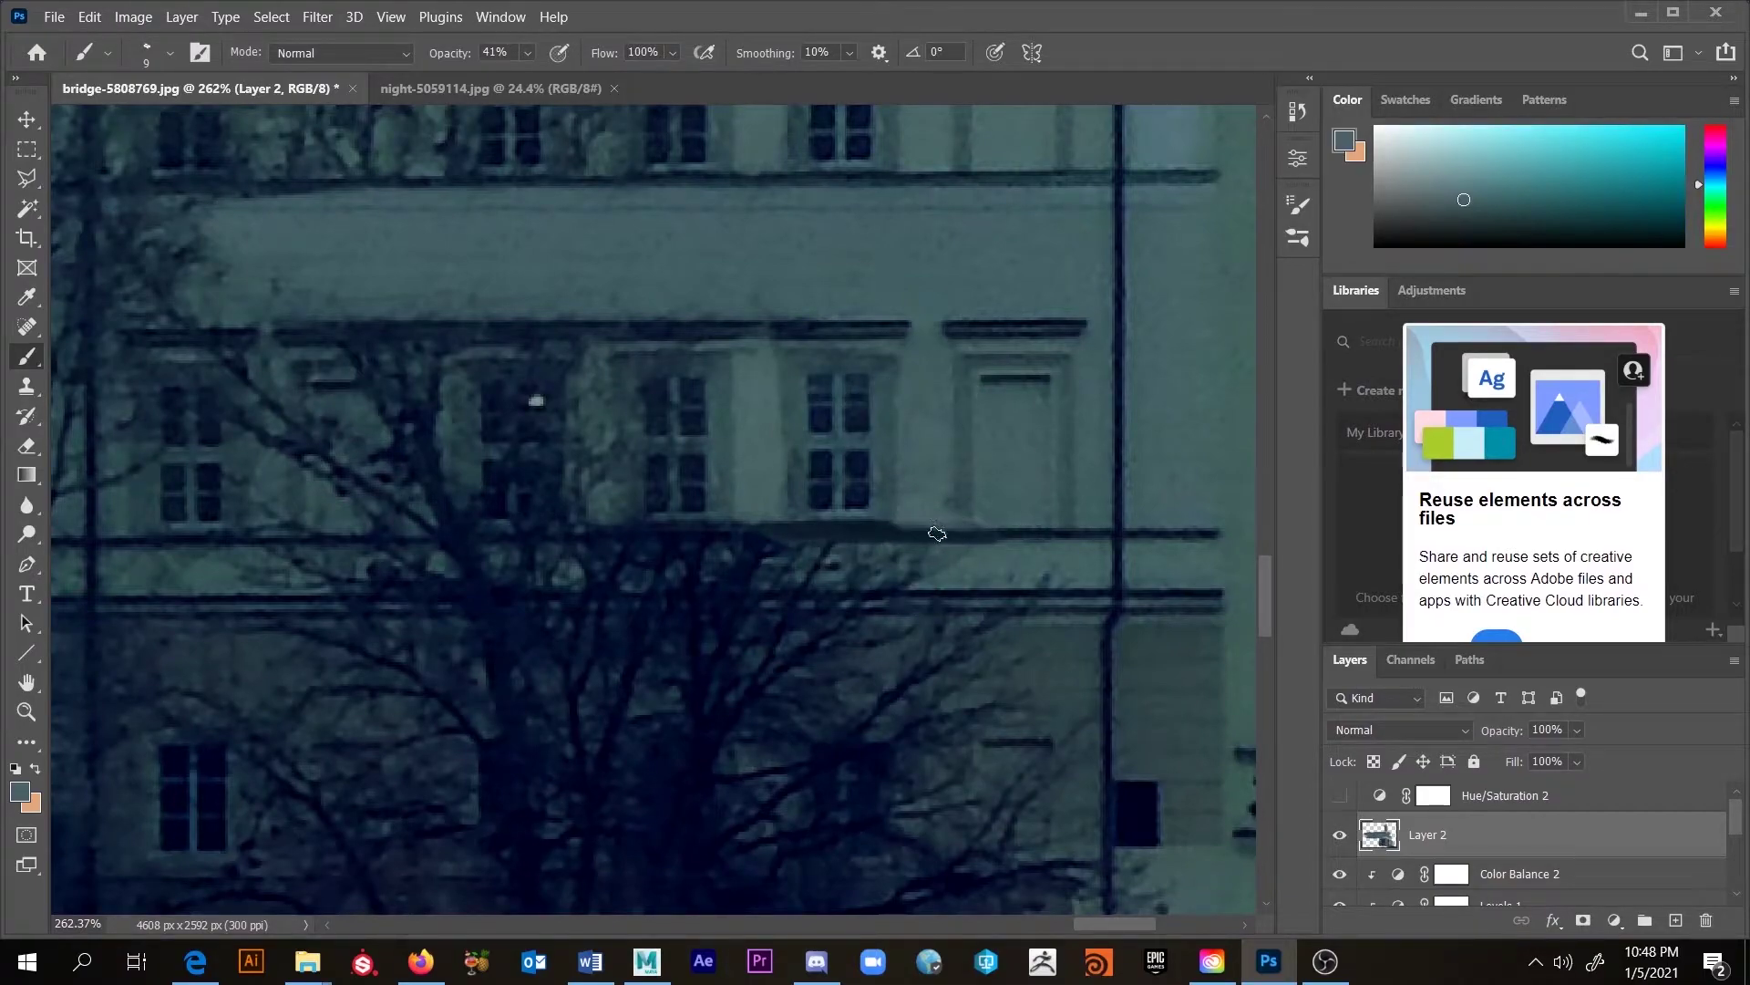
alt+click(1025, 529)
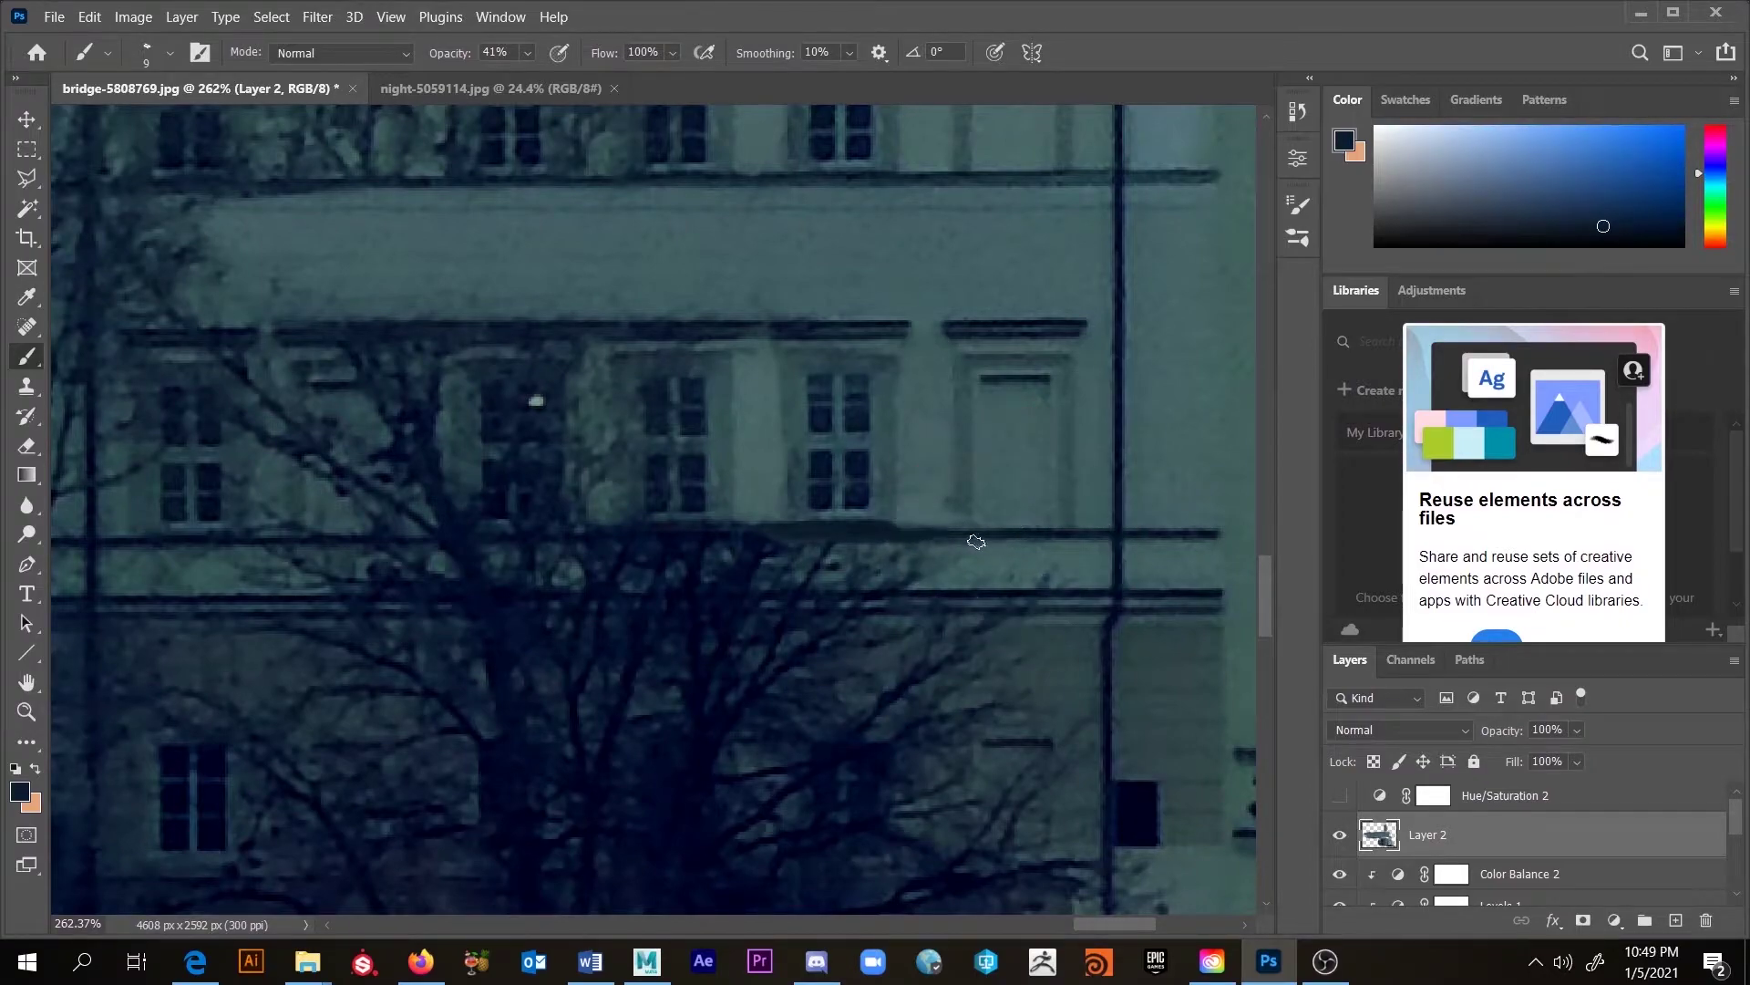
alt+right_click(922, 527)
drag(911, 526, 909, 526)
alt+click(879, 512)
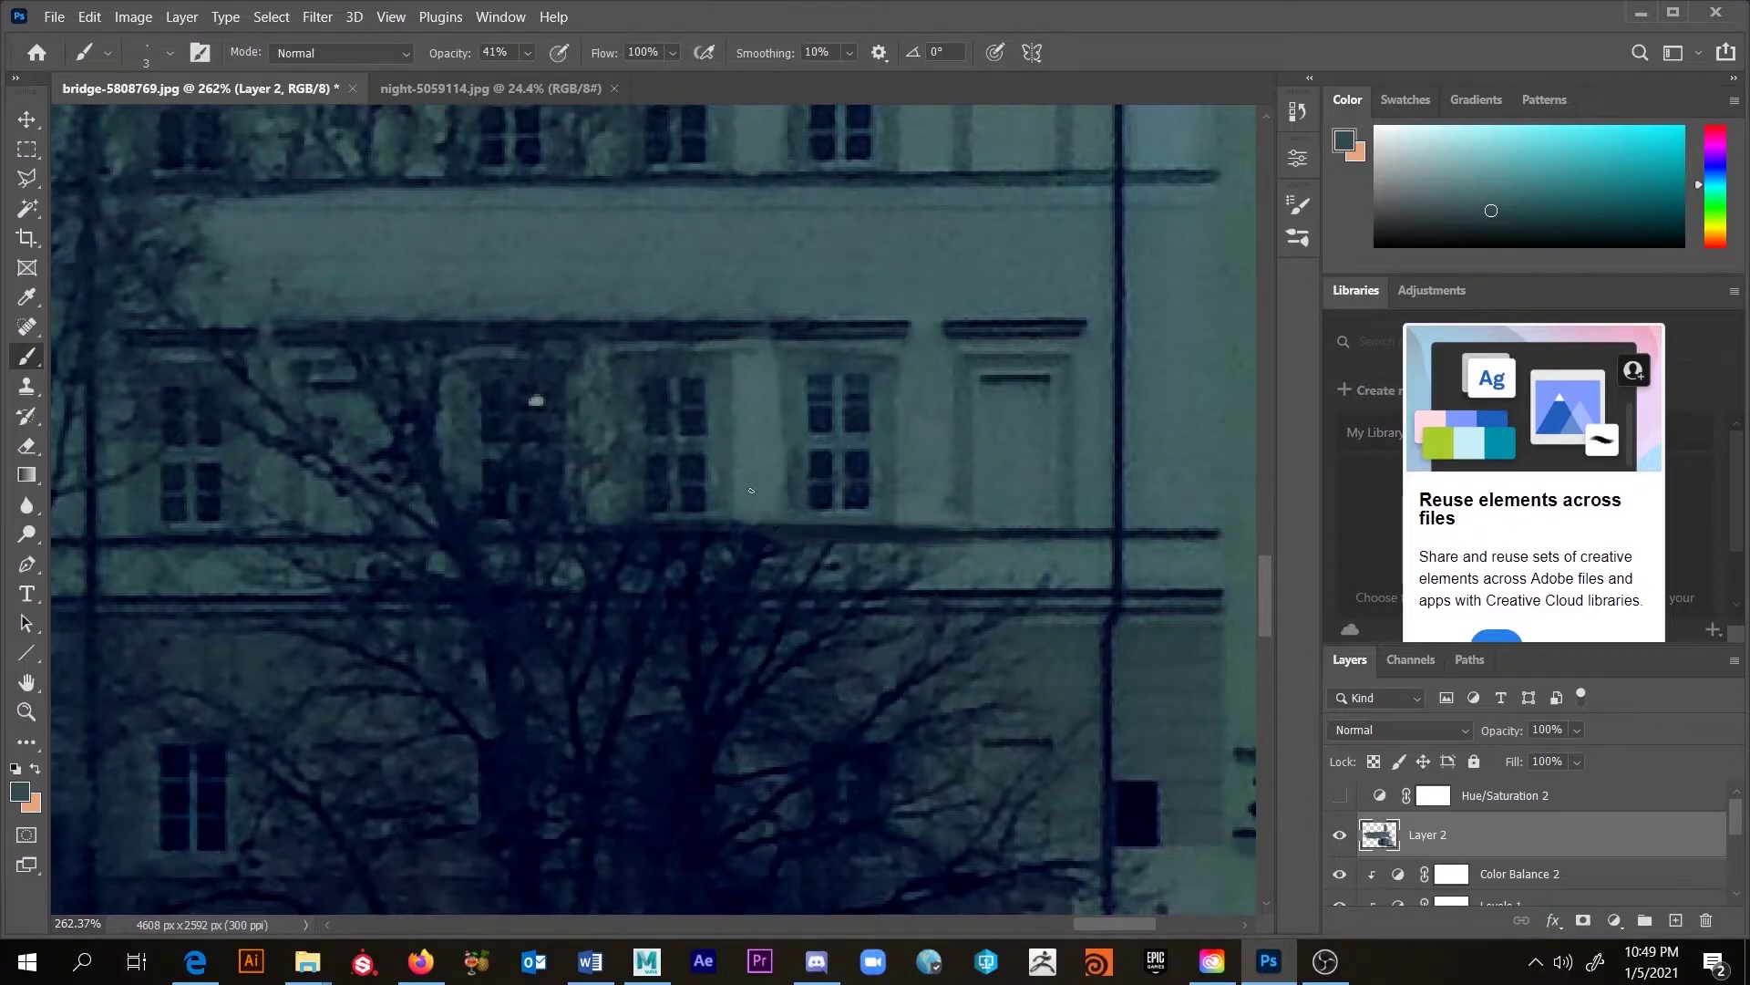
Step: Clone clean wall over the branches between the top and middle window rows, using an 18 px Clone Stamp at 58% opacity
drag(629, 299, 746, 557)
drag(737, 318, 308, 313)
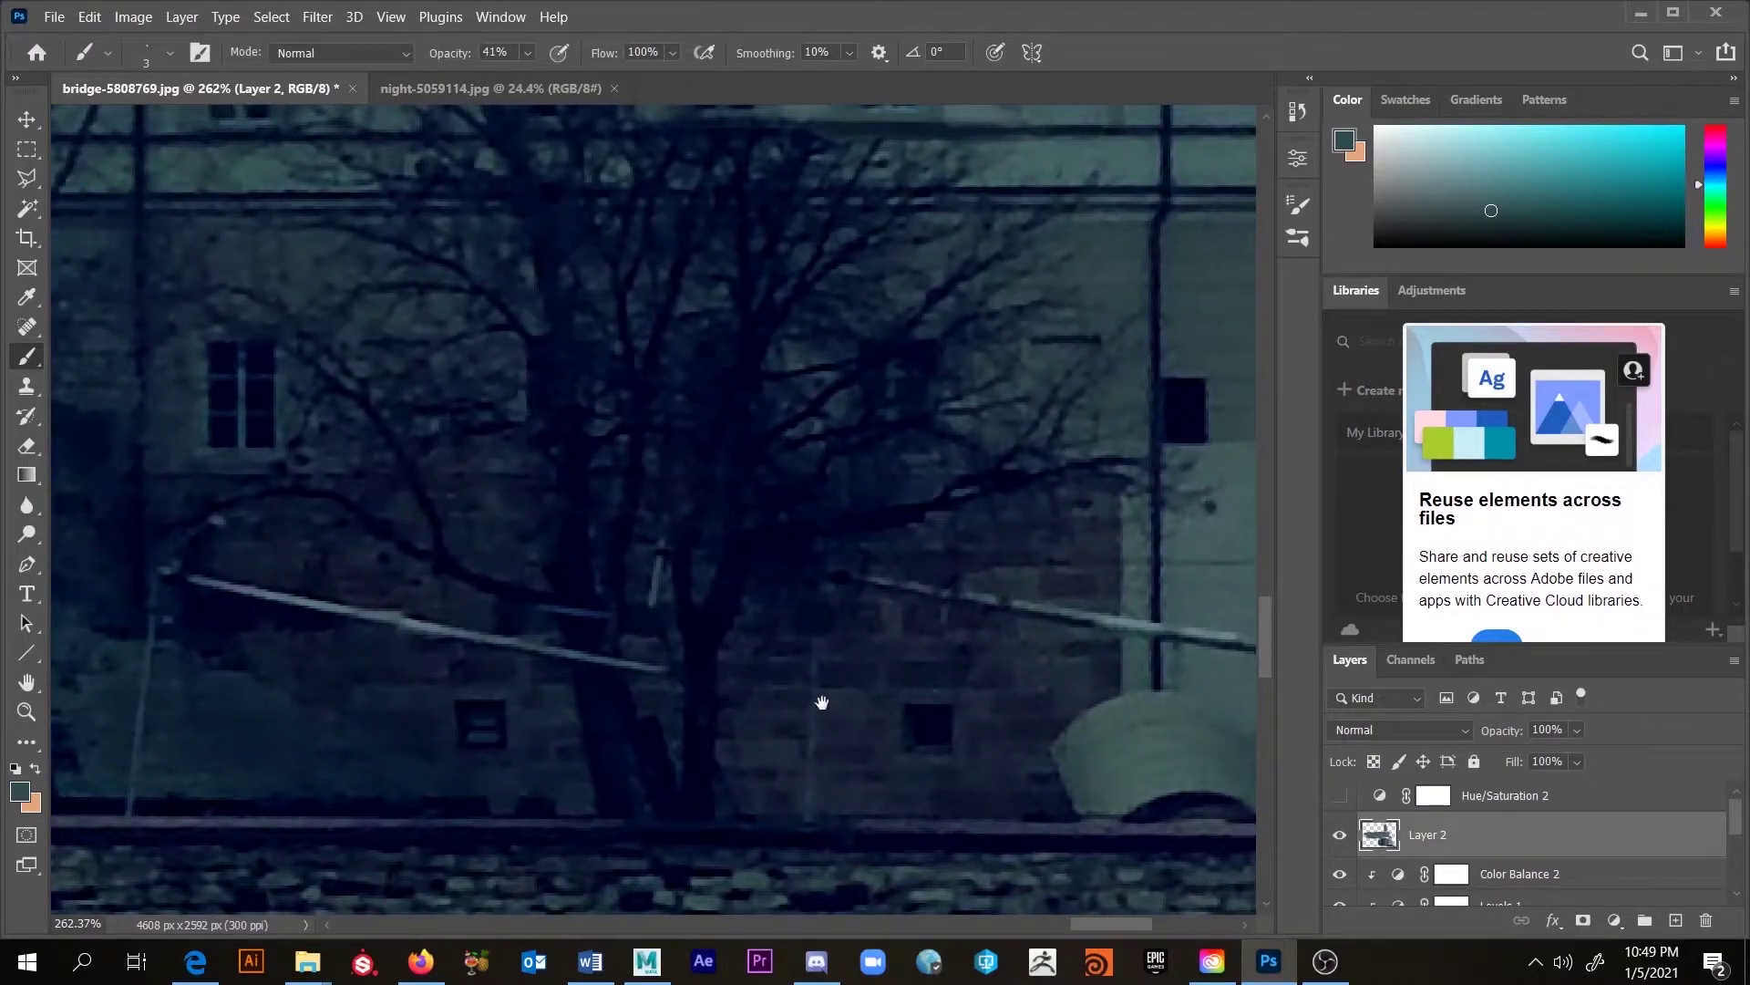
drag(831, 569, 626, 766)
drag(844, 360, 920, 711)
drag(858, 465, 912, 666)
drag(913, 515, 1018, 611)
drag(740, 507, 767, 518)
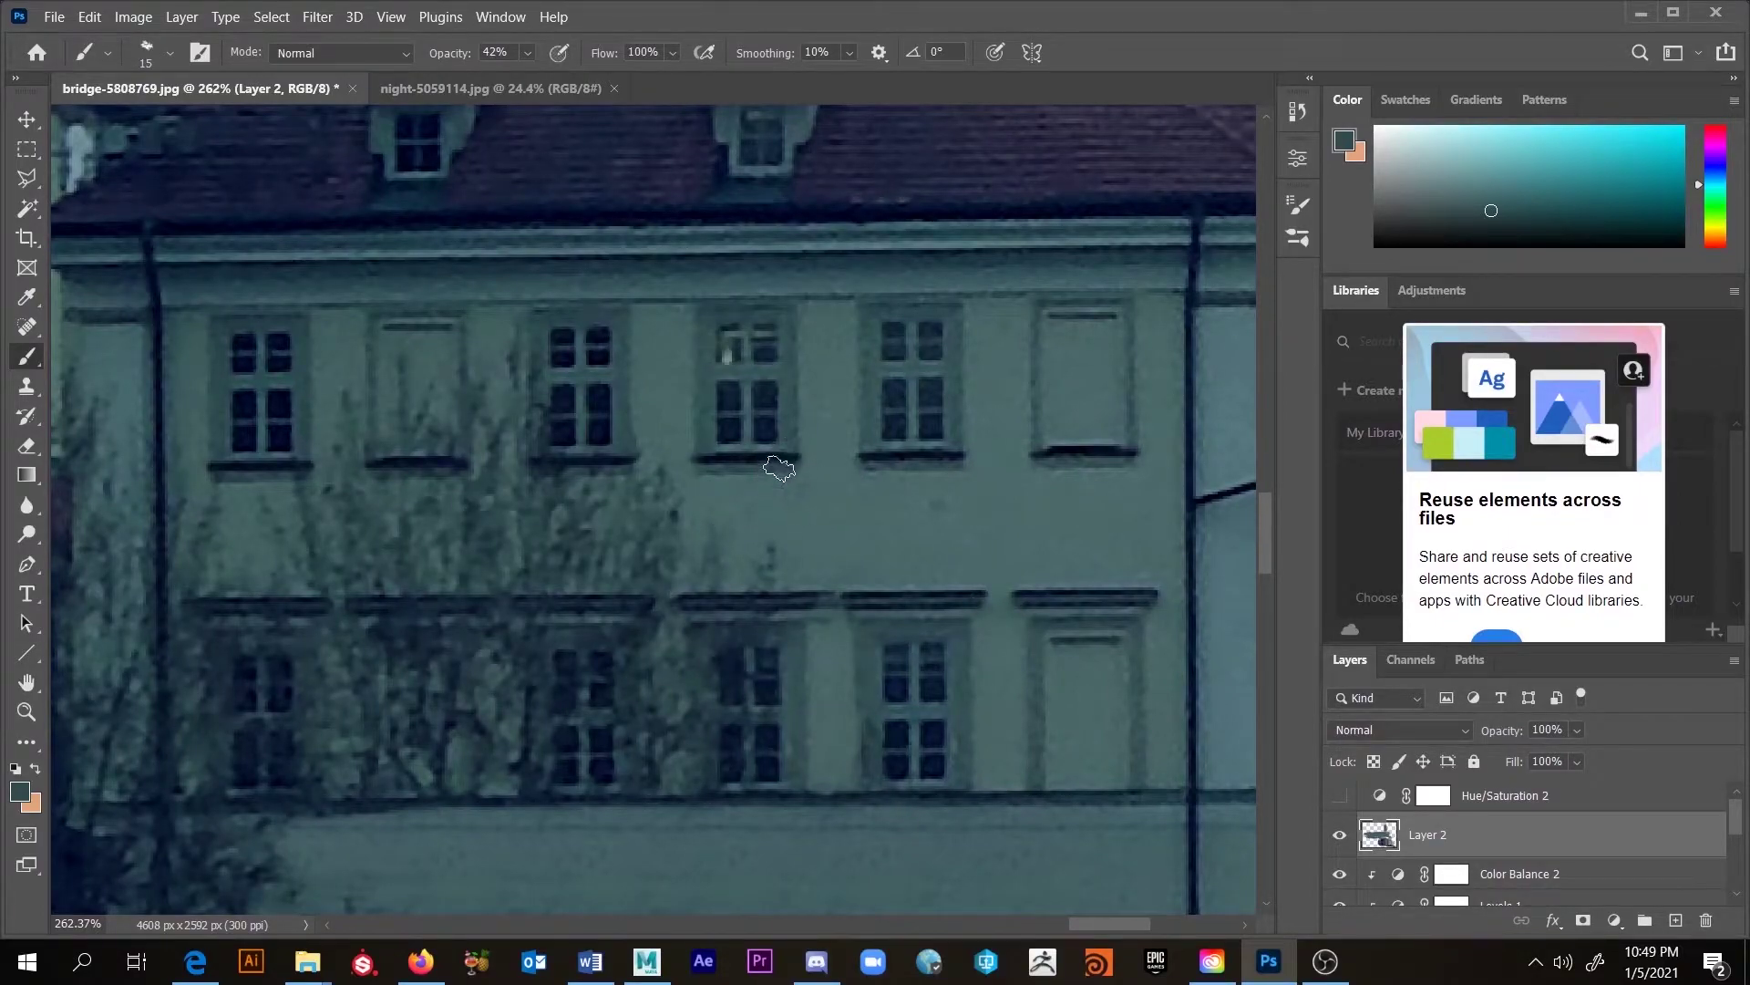
key(s)
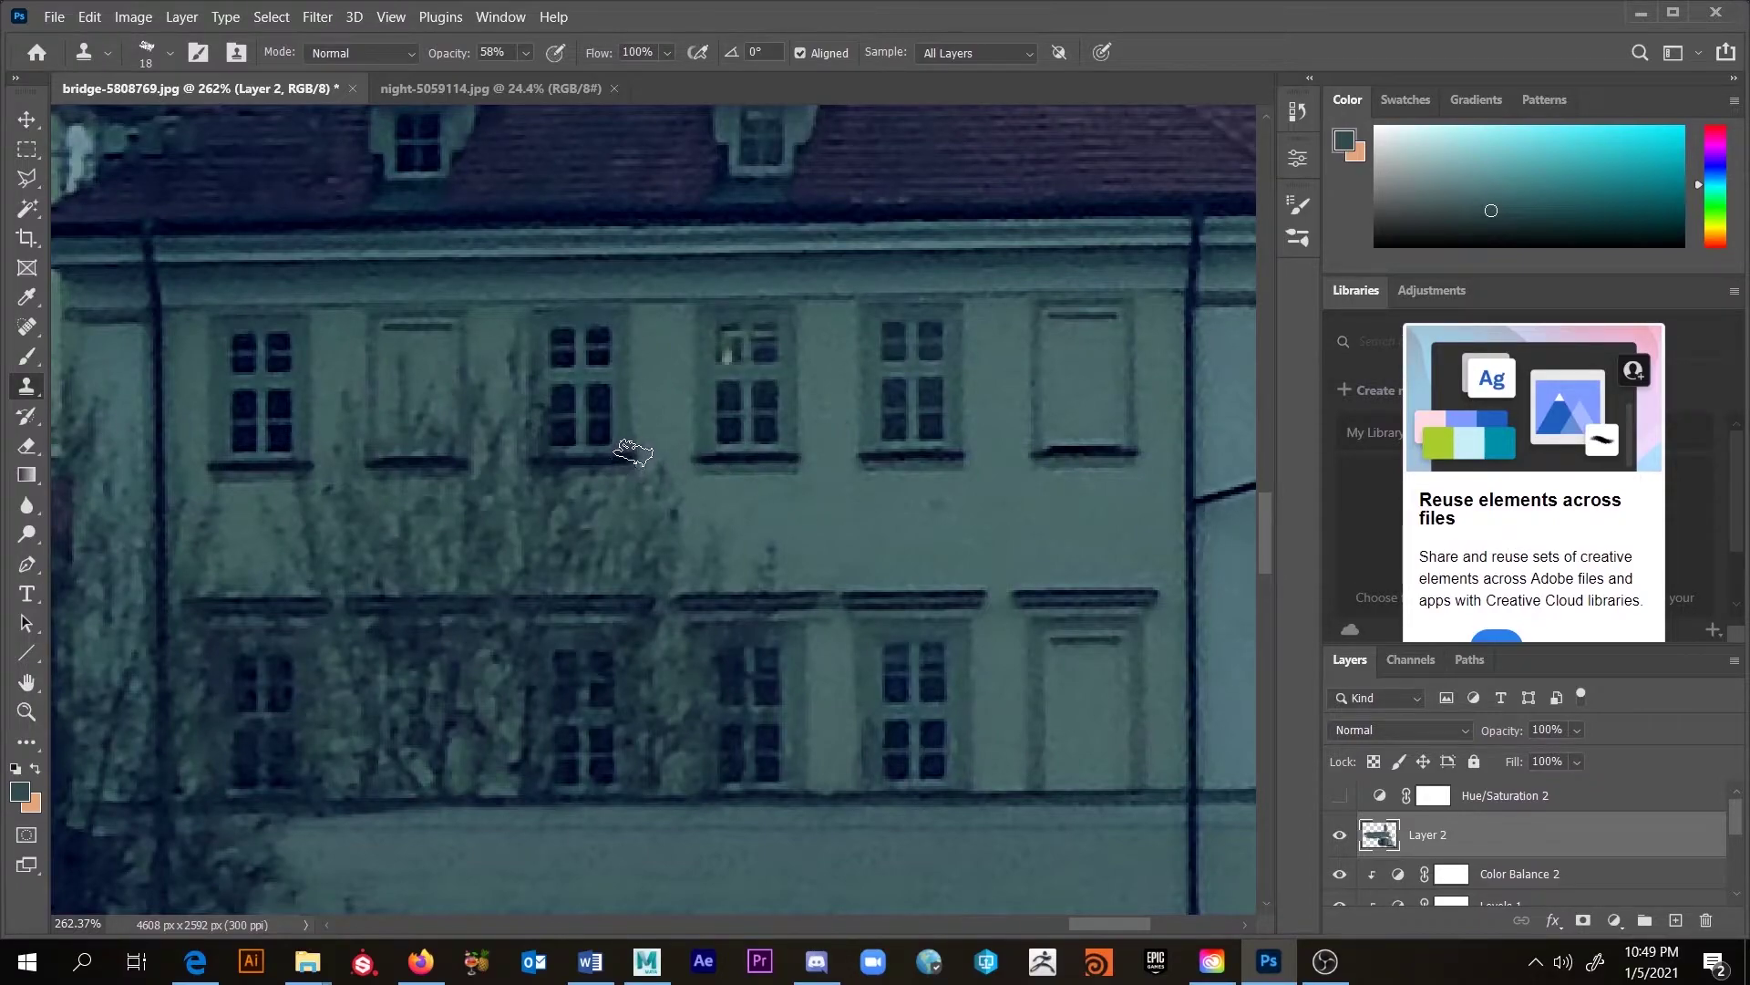
mouse_move(627, 455)
mouse_down()
mouse_move(645, 484)
mouse_move(665, 477)
mouse_move(674, 558)
mouse_move(699, 533)
mouse_move(747, 575)
mouse_move(570, 558)
mouse_move(559, 510)
mouse_move(576, 527)
mouse_move(506, 560)
mouse_move(511, 545)
mouse_move(551, 565)
mouse_move(687, 568)
mouse_move(443, 545)
mouse_move(524, 504)
mouse_move(510, 490)
mouse_move(688, 480)
mouse_move(656, 473)
mouse_move(483, 501)
mouse_move(627, 518)
mouse_move(428, 579)
mouse_move(637, 571)
mouse_move(354, 571)
mouse_move(418, 559)
mouse_move(332, 587)
mouse_move(391, 566)
mouse_move(545, 584)
mouse_up()
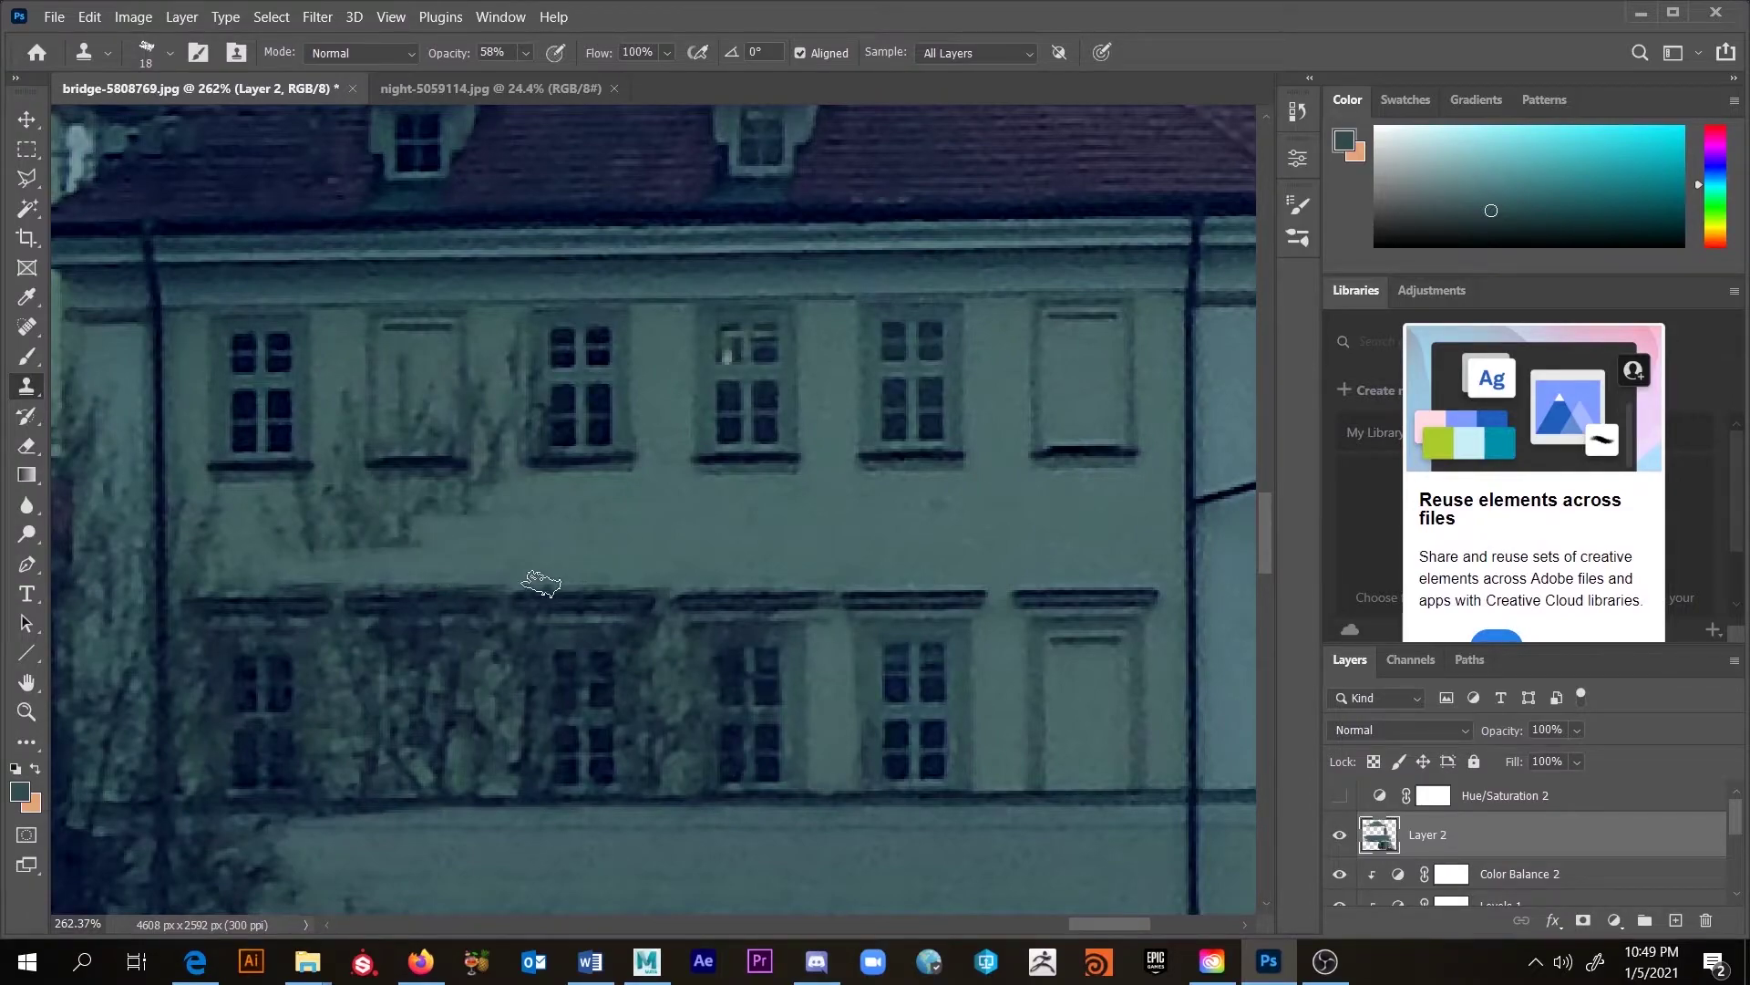
alt+click(614, 515)
alt+click(614, 515)
mouse_move(411, 512)
mouse_down()
mouse_move(495, 487)
mouse_move(470, 485)
mouse_move(499, 494)
mouse_move(316, 534)
mouse_move(615, 536)
mouse_move(532, 512)
mouse_move(533, 491)
mouse_move(556, 489)
mouse_move(699, 526)
mouse_move(556, 547)
mouse_move(661, 487)
mouse_move(367, 488)
mouse_move(420, 500)
mouse_up()
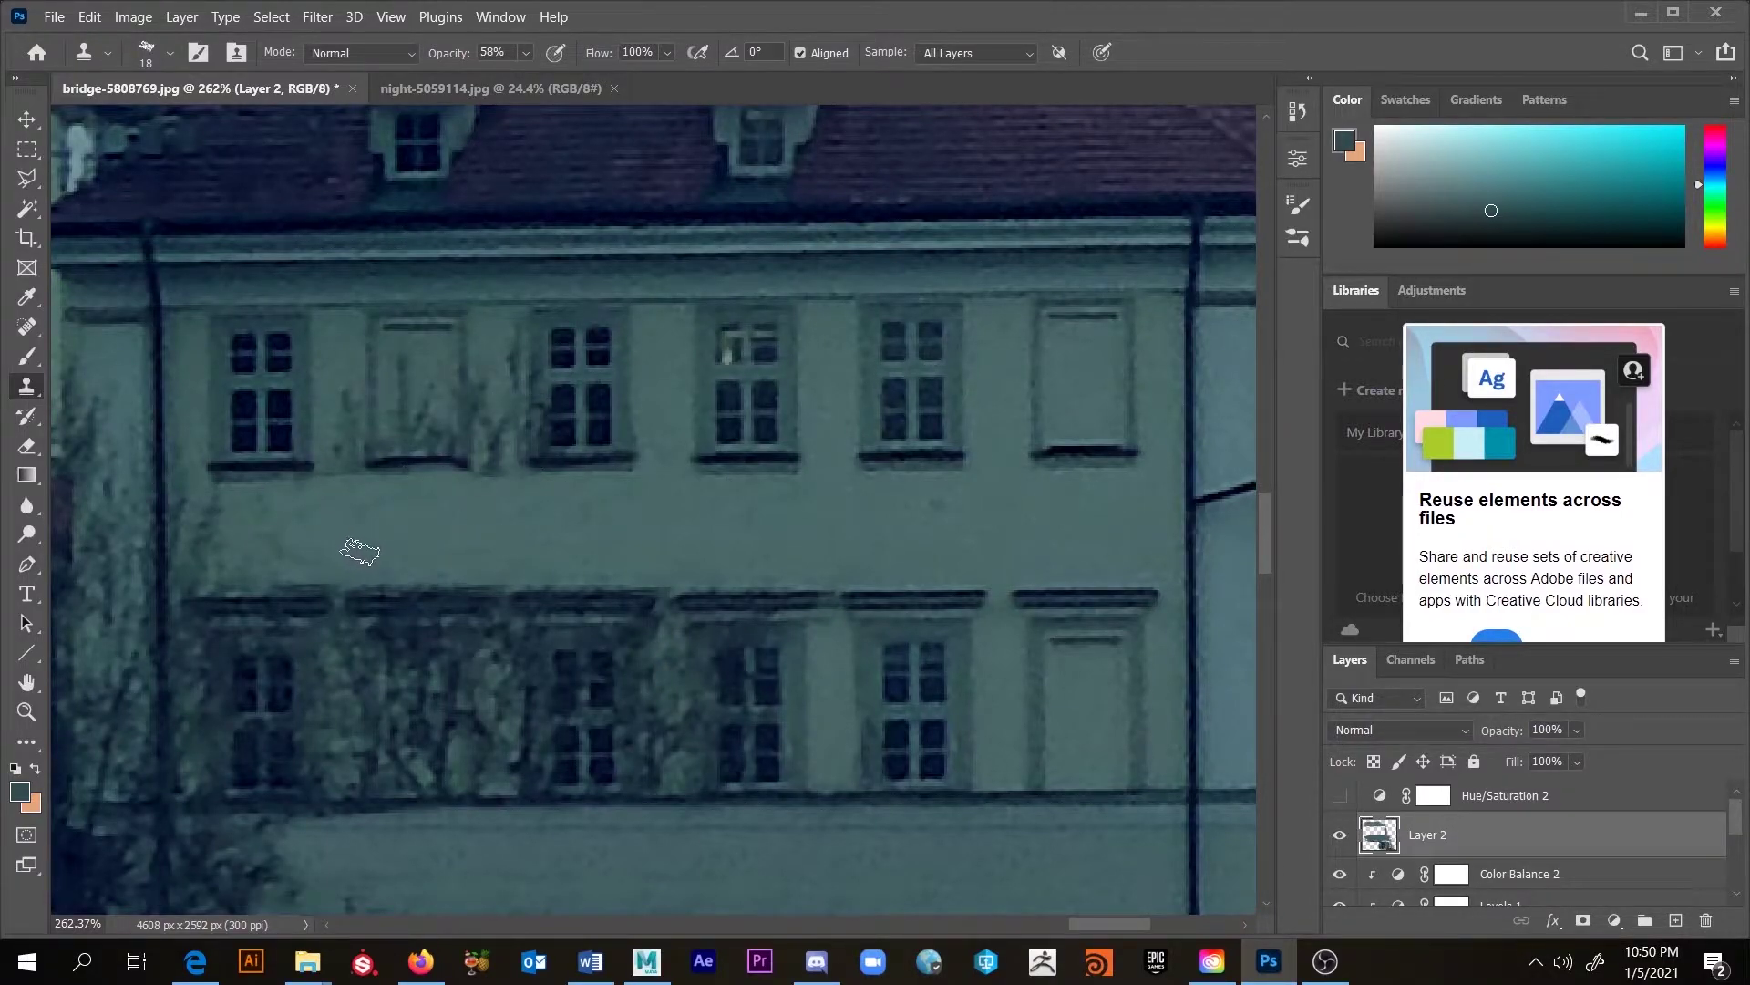
Step: Extend the cloned wall to the drainpipe beside the leftmost windows, reducing the Clone Stamp to 11 px
mouse_move(313, 499)
mouse_down()
mouse_move(227, 512)
mouse_move(202, 565)
mouse_move(191, 492)
mouse_up()
mouse_move(266, 537)
mouse_down()
mouse_move(189, 559)
mouse_move(195, 587)
mouse_up()
mouse_move(205, 503)
mouse_down()
mouse_move(183, 506)
mouse_move(199, 509)
mouse_up()
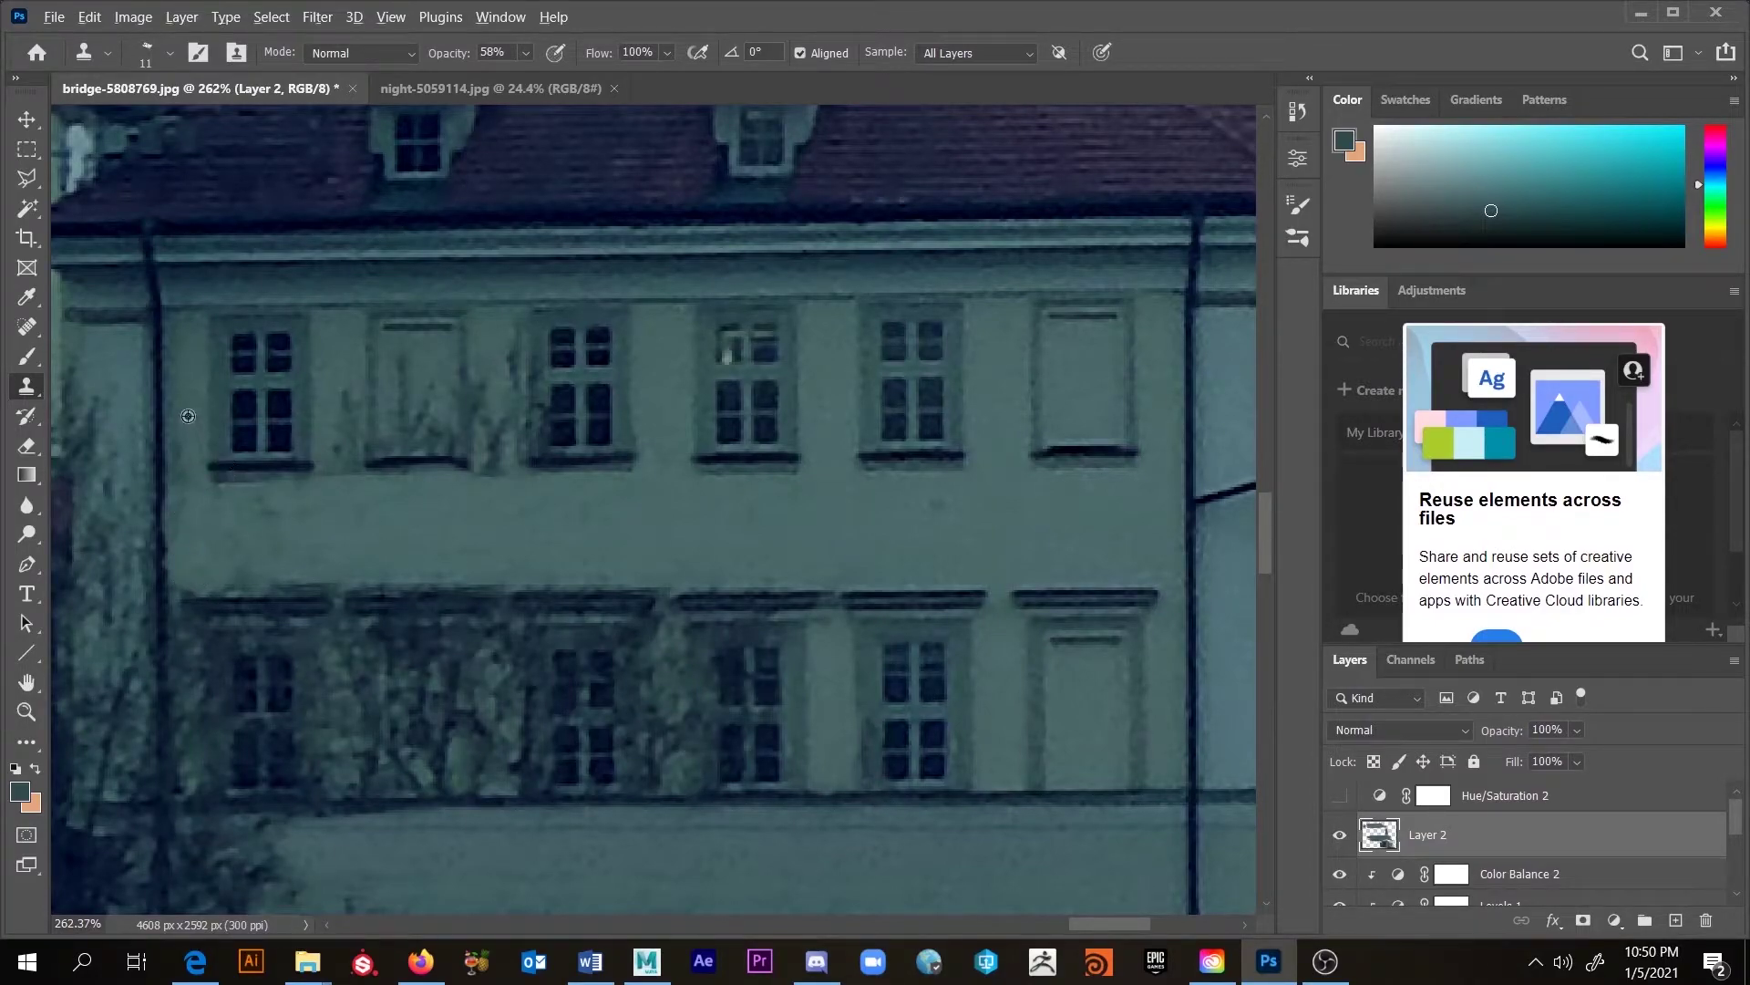
Step: Paint sampled wall colours along the right side of the left drainpipe with a 10 px brush at 42% opacity
key(b)
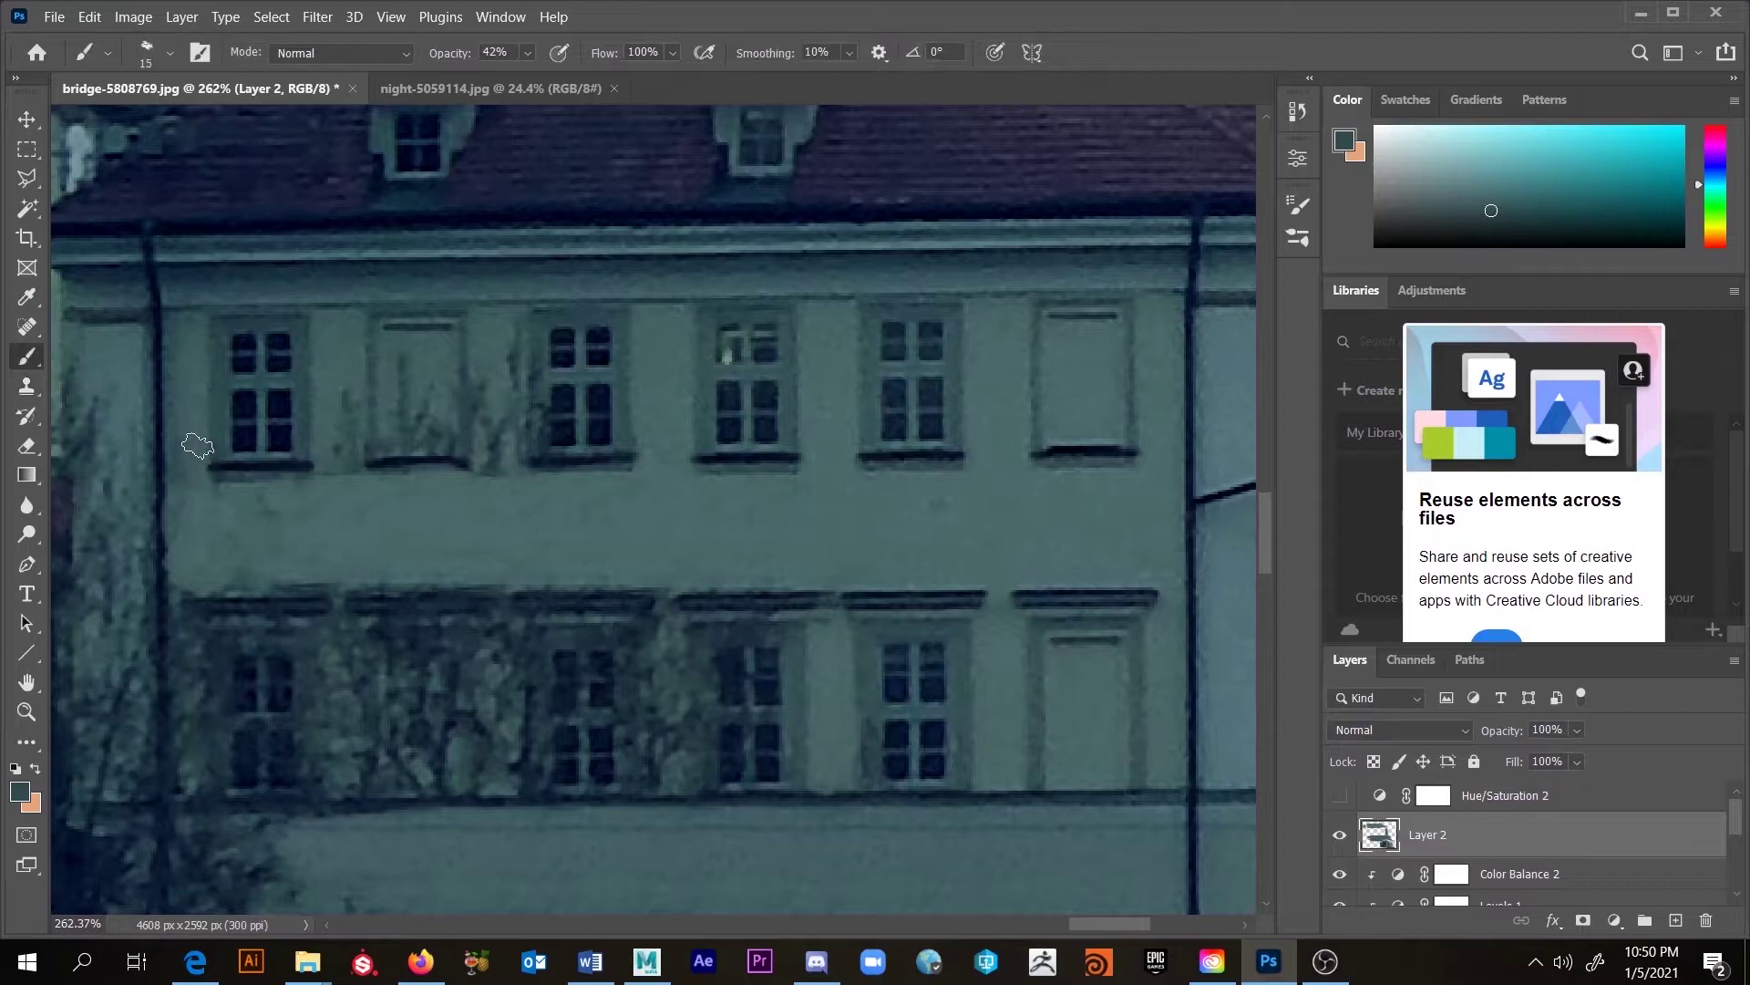
alt+click(175, 433)
drag(180, 519, 178, 524)
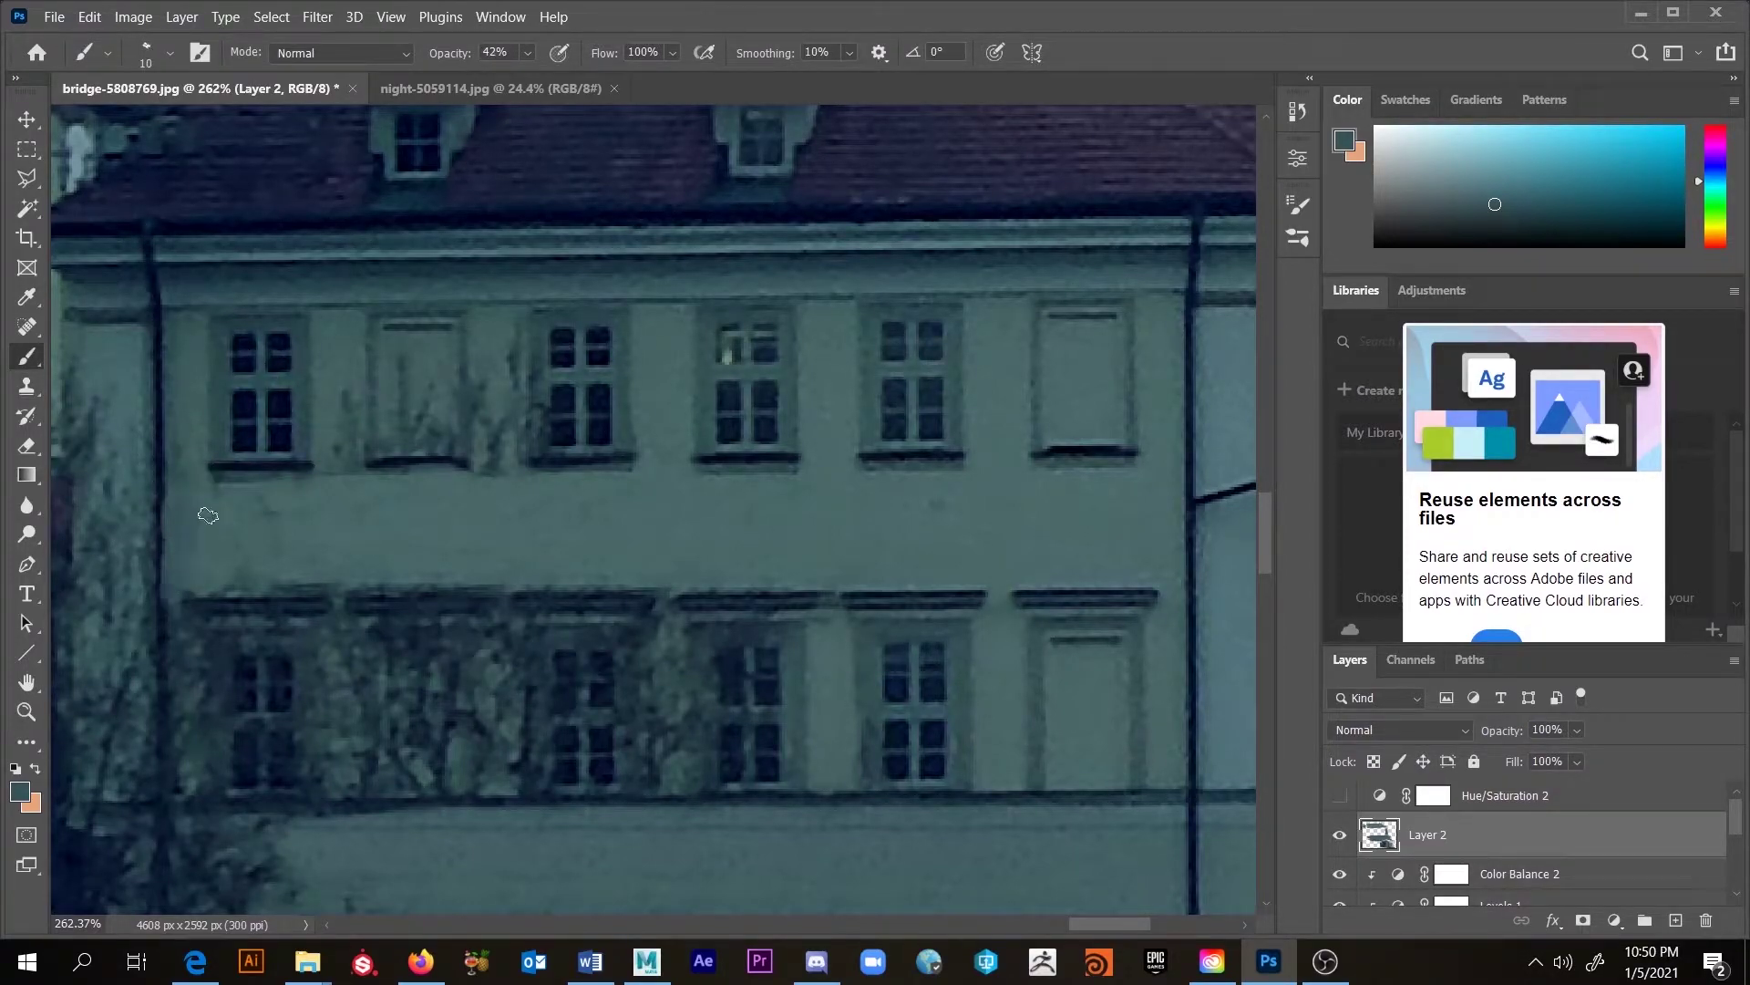
alt+click(203, 518)
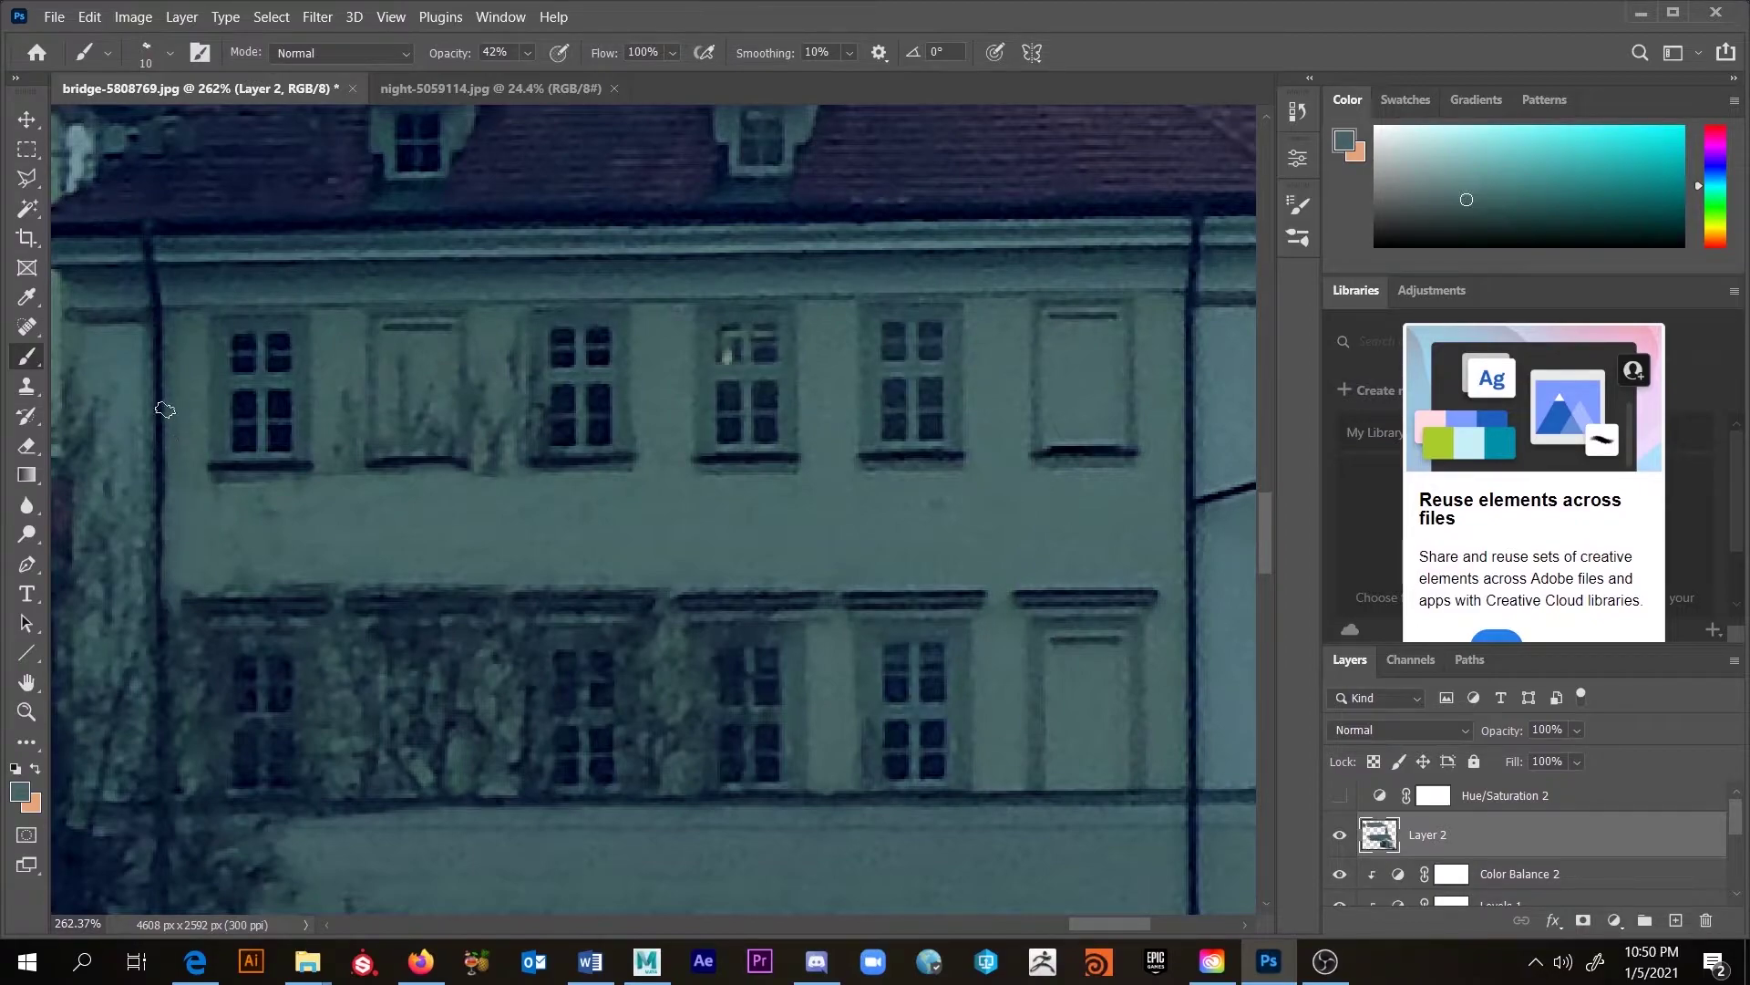
alt+click(169, 368)
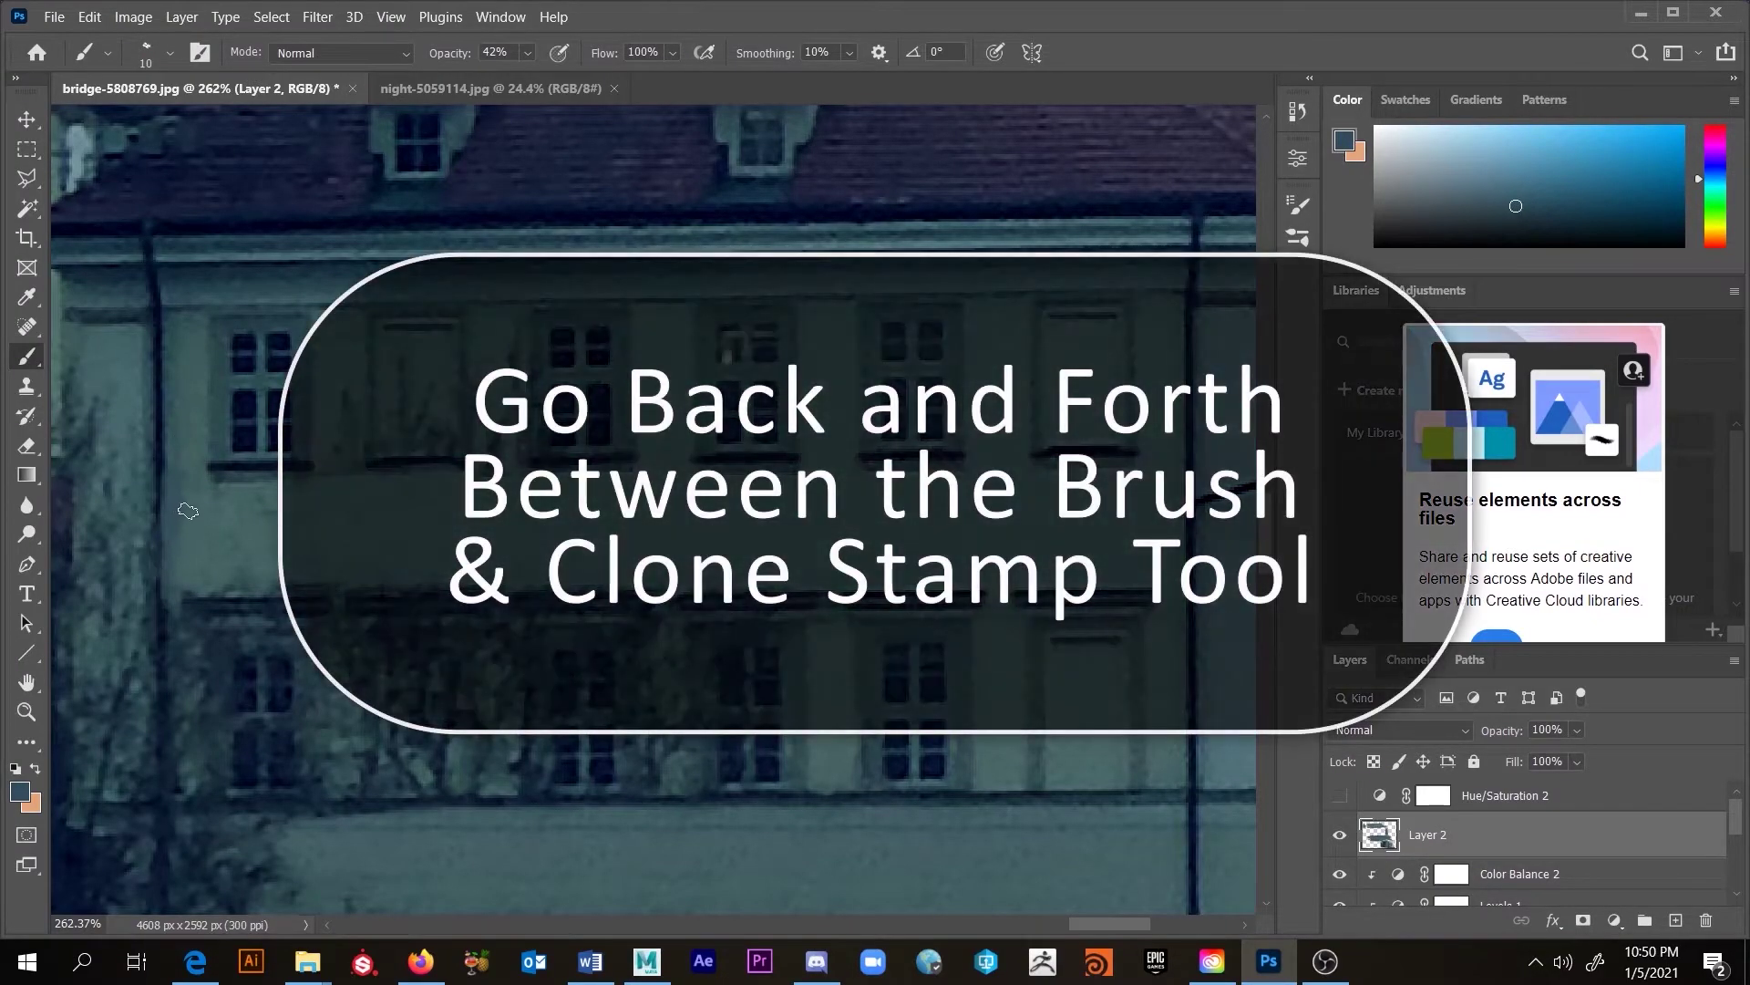
alt+click(174, 320)
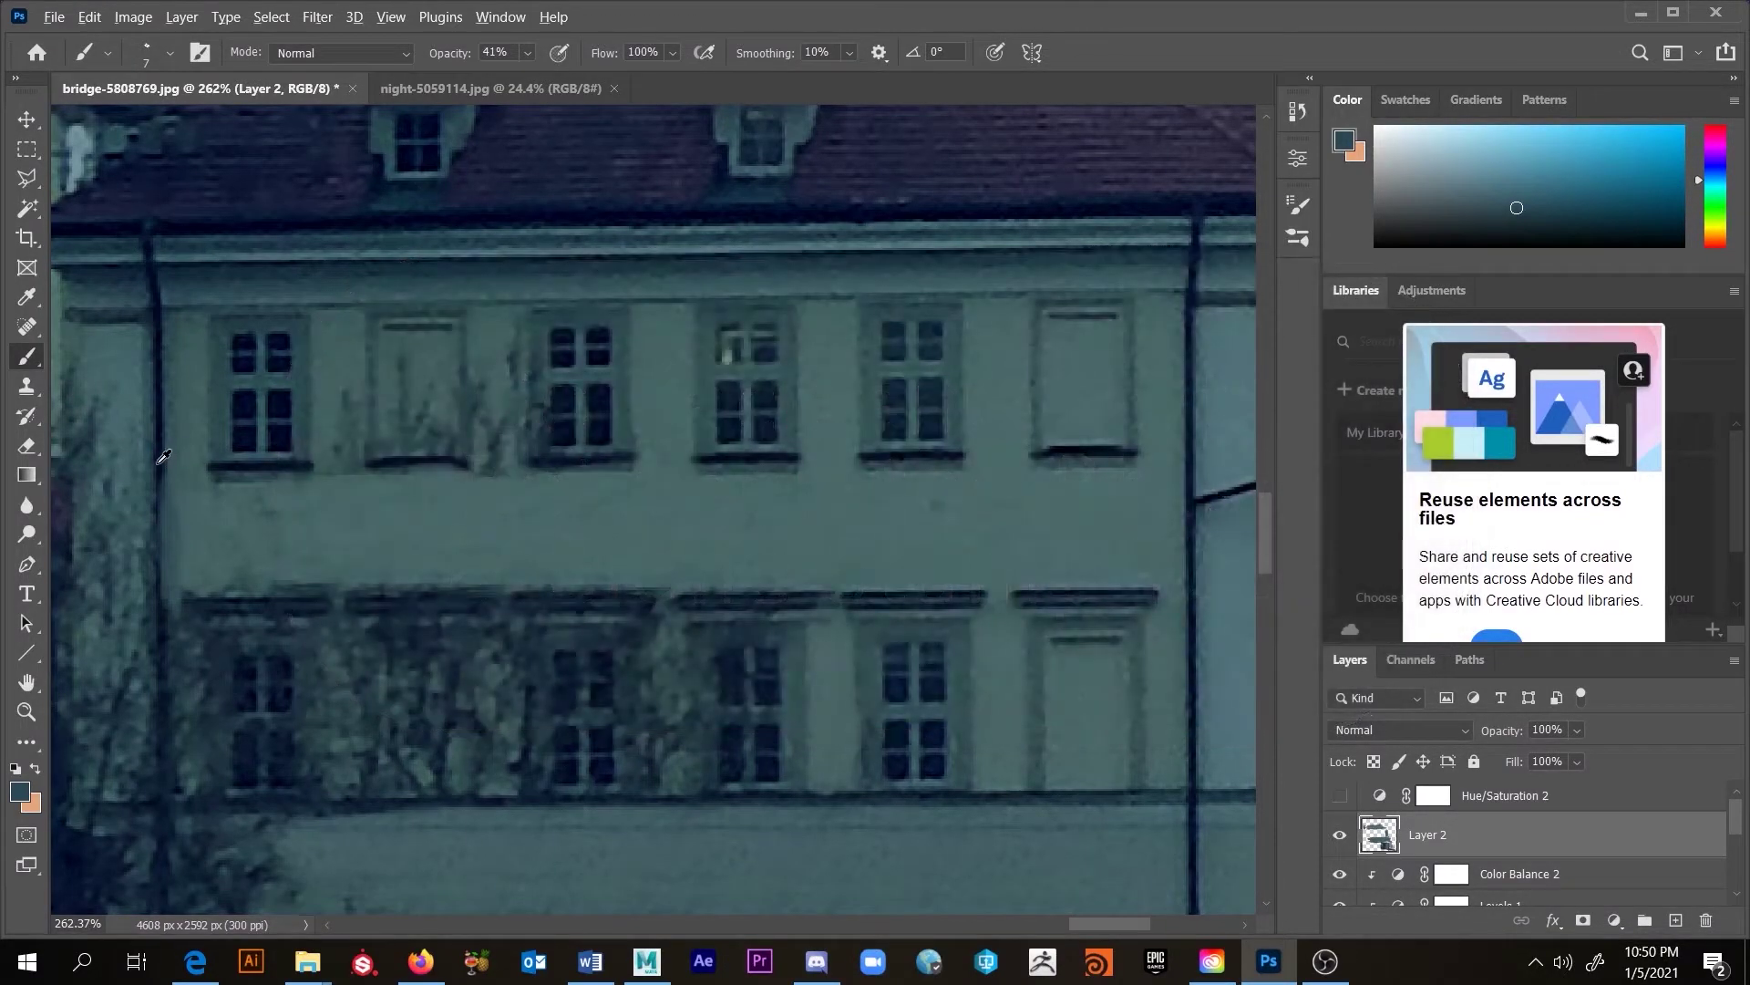
Step: Repaint the left drainpipe in its sampled dark colour with a 7 px brush at 41% opacity and tidy the adjoining wall with sampled wall colour
alt+click(164, 478)
drag(163, 526, 161, 473)
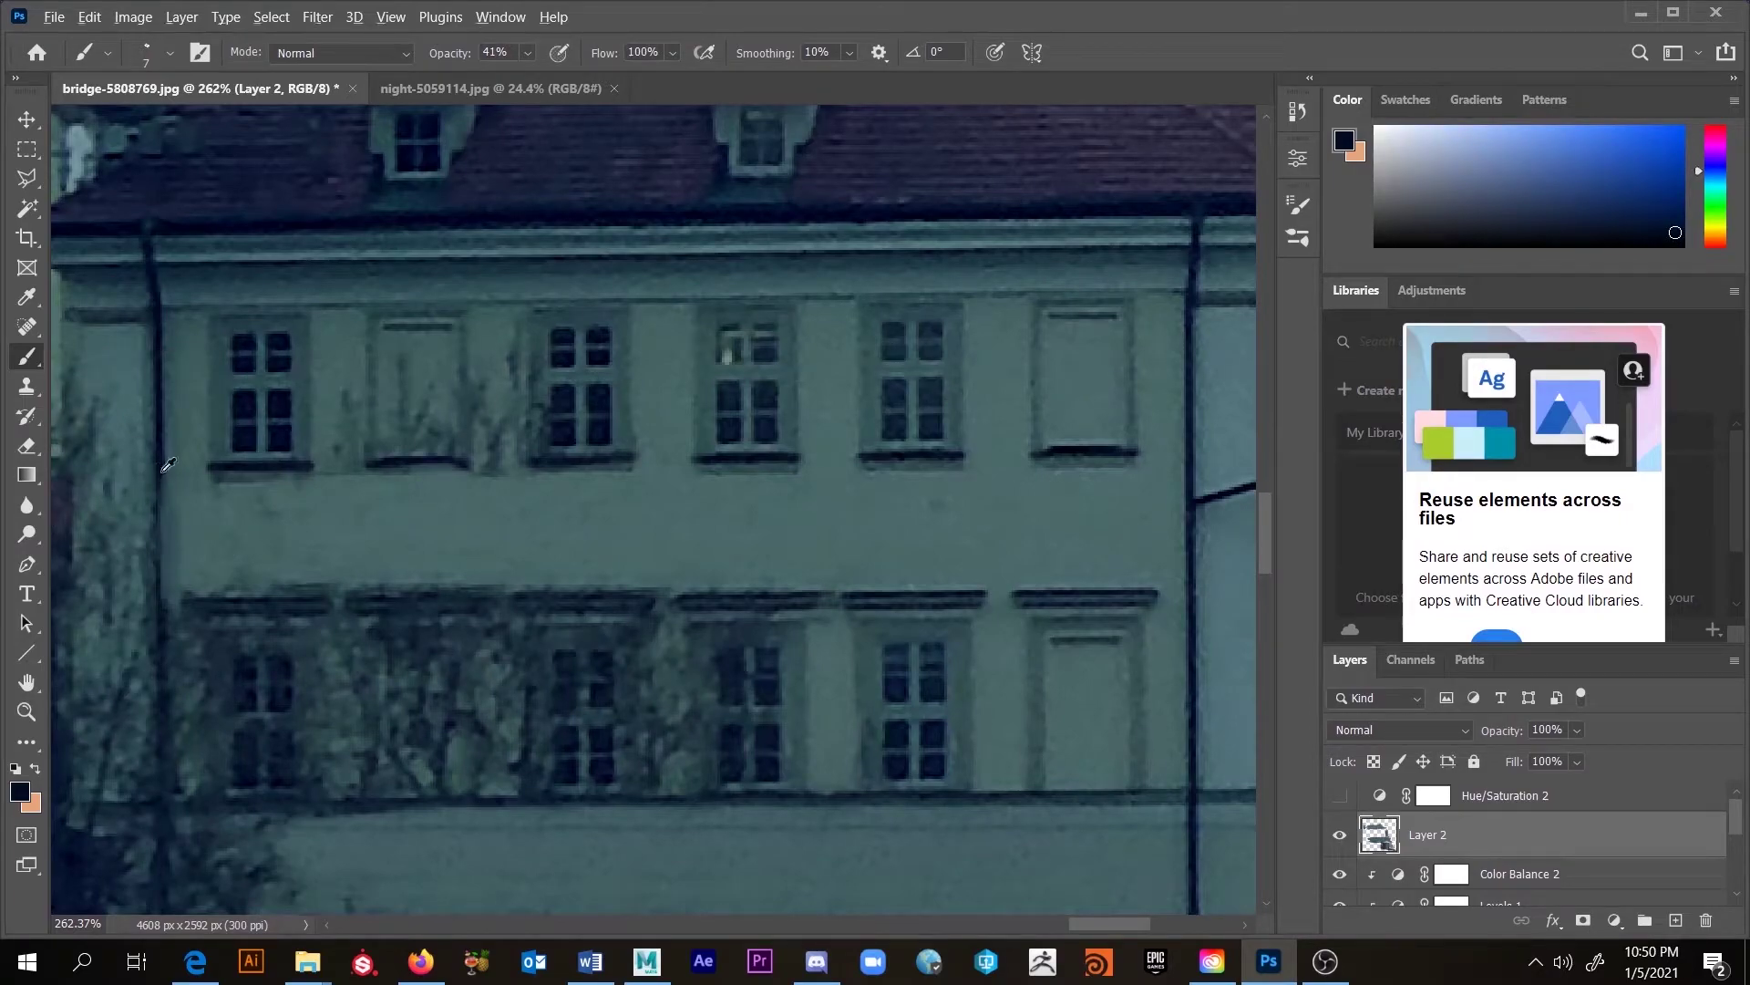
alt+click(168, 466)
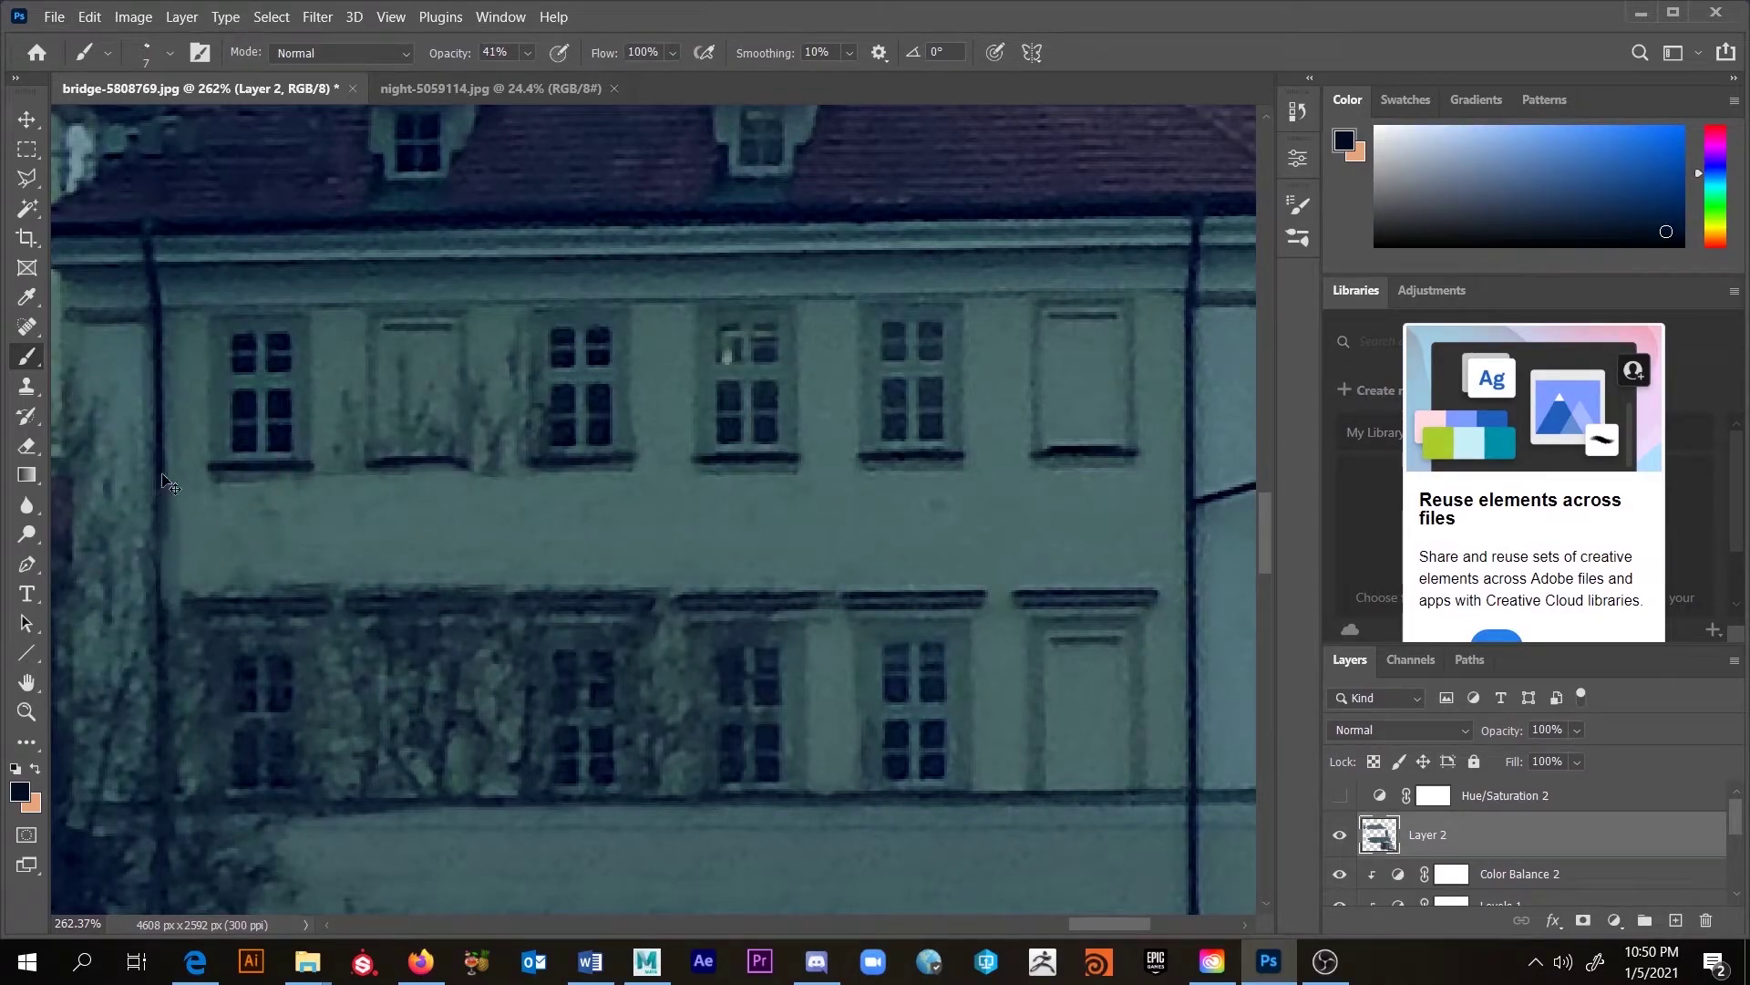
alt+right_click(163, 474)
alt+click(199, 528)
alt+right_click(223, 520)
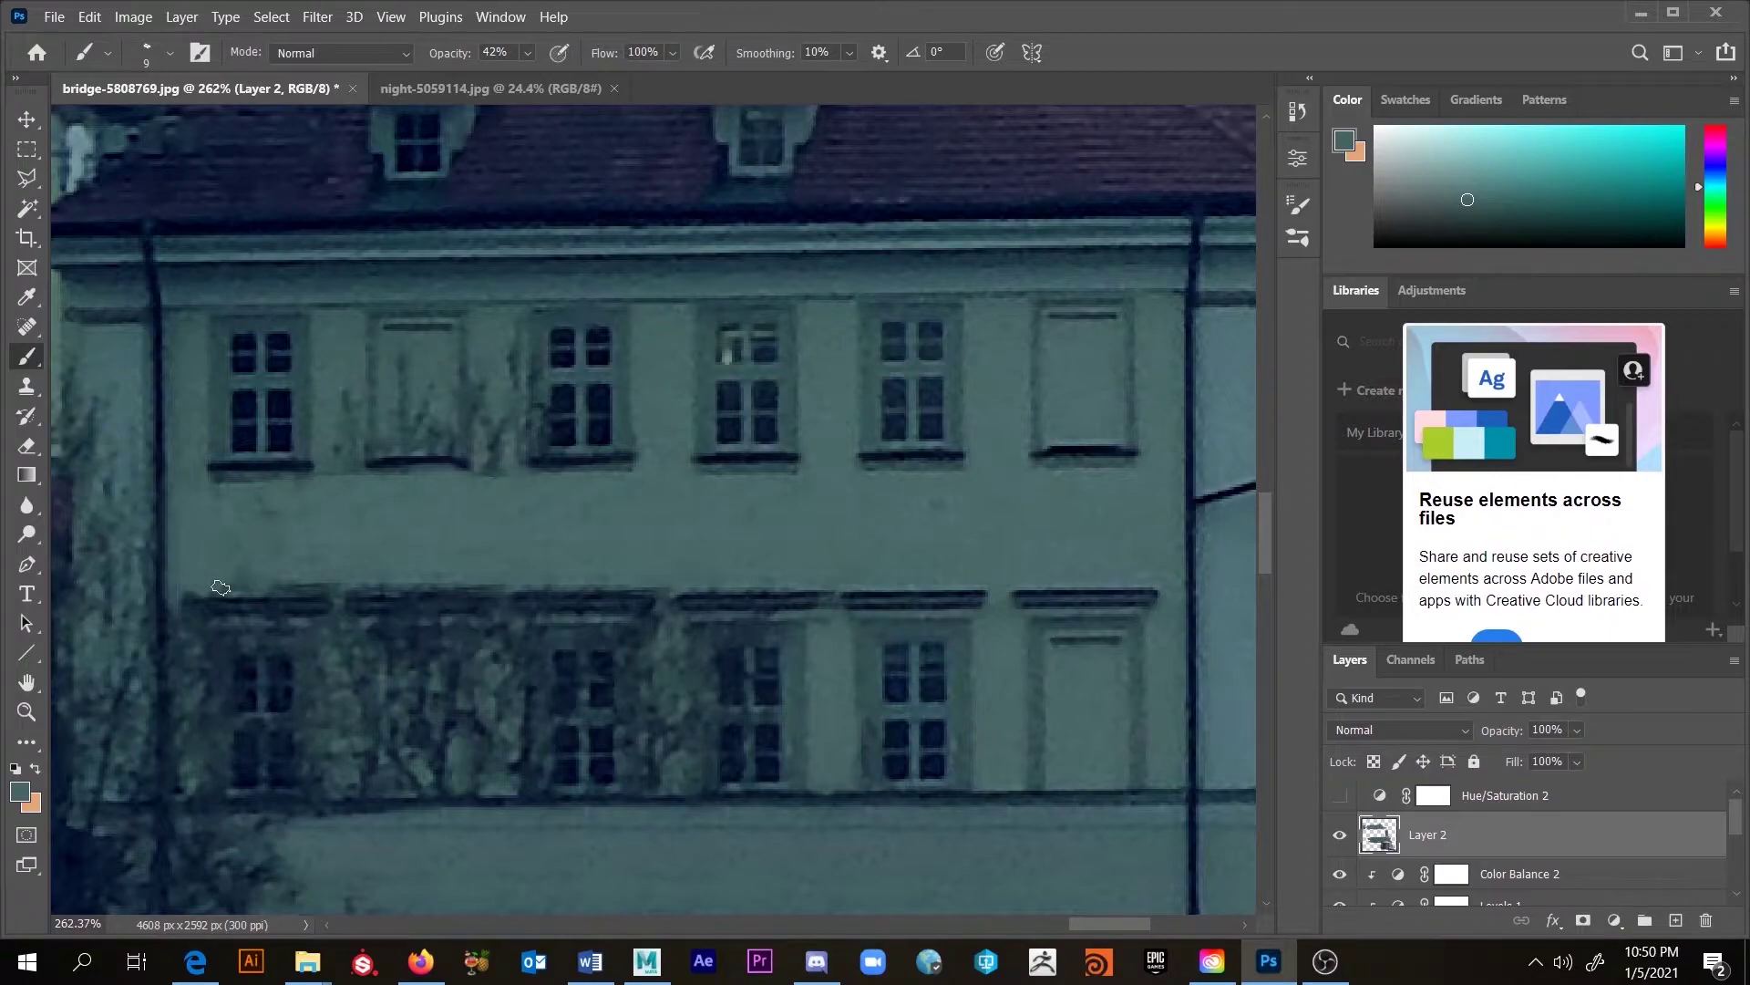
Step: Paint over the branches on the top-row blind window and the wall to its right, using sampled colours with a 9 px brush at 42% opacity
alt+click(430, 353)
drag(448, 365, 427, 412)
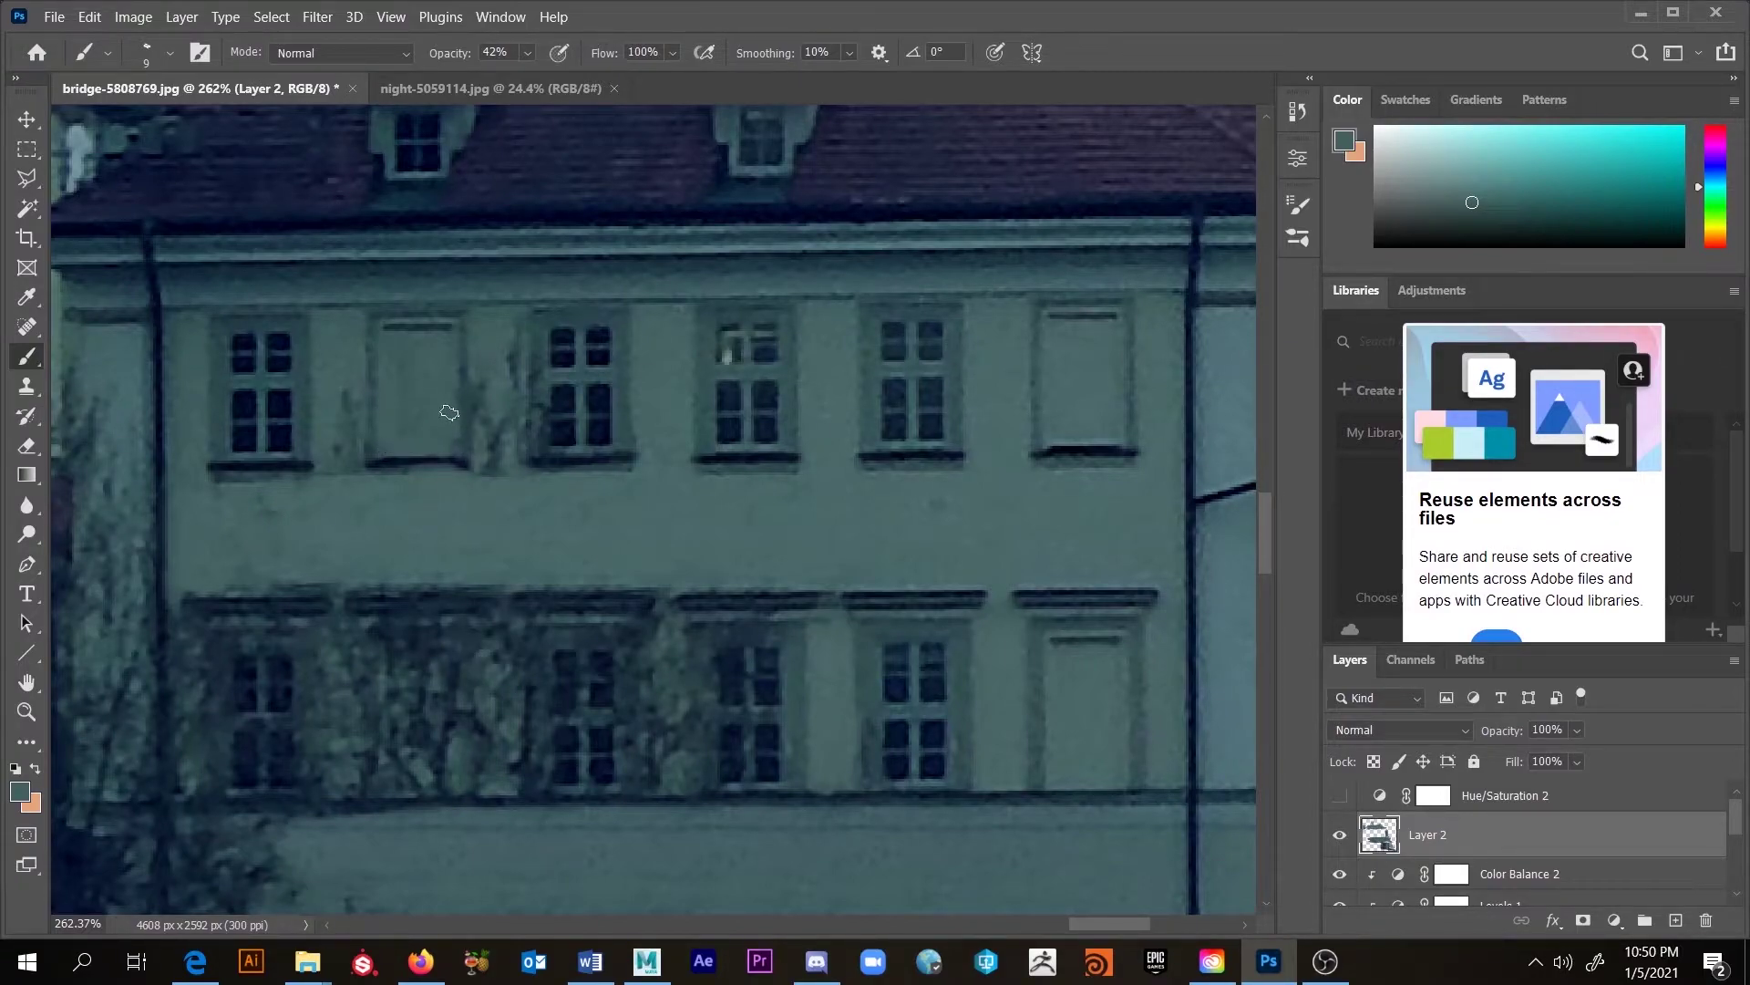
alt+click(492, 336)
alt+click(531, 531)
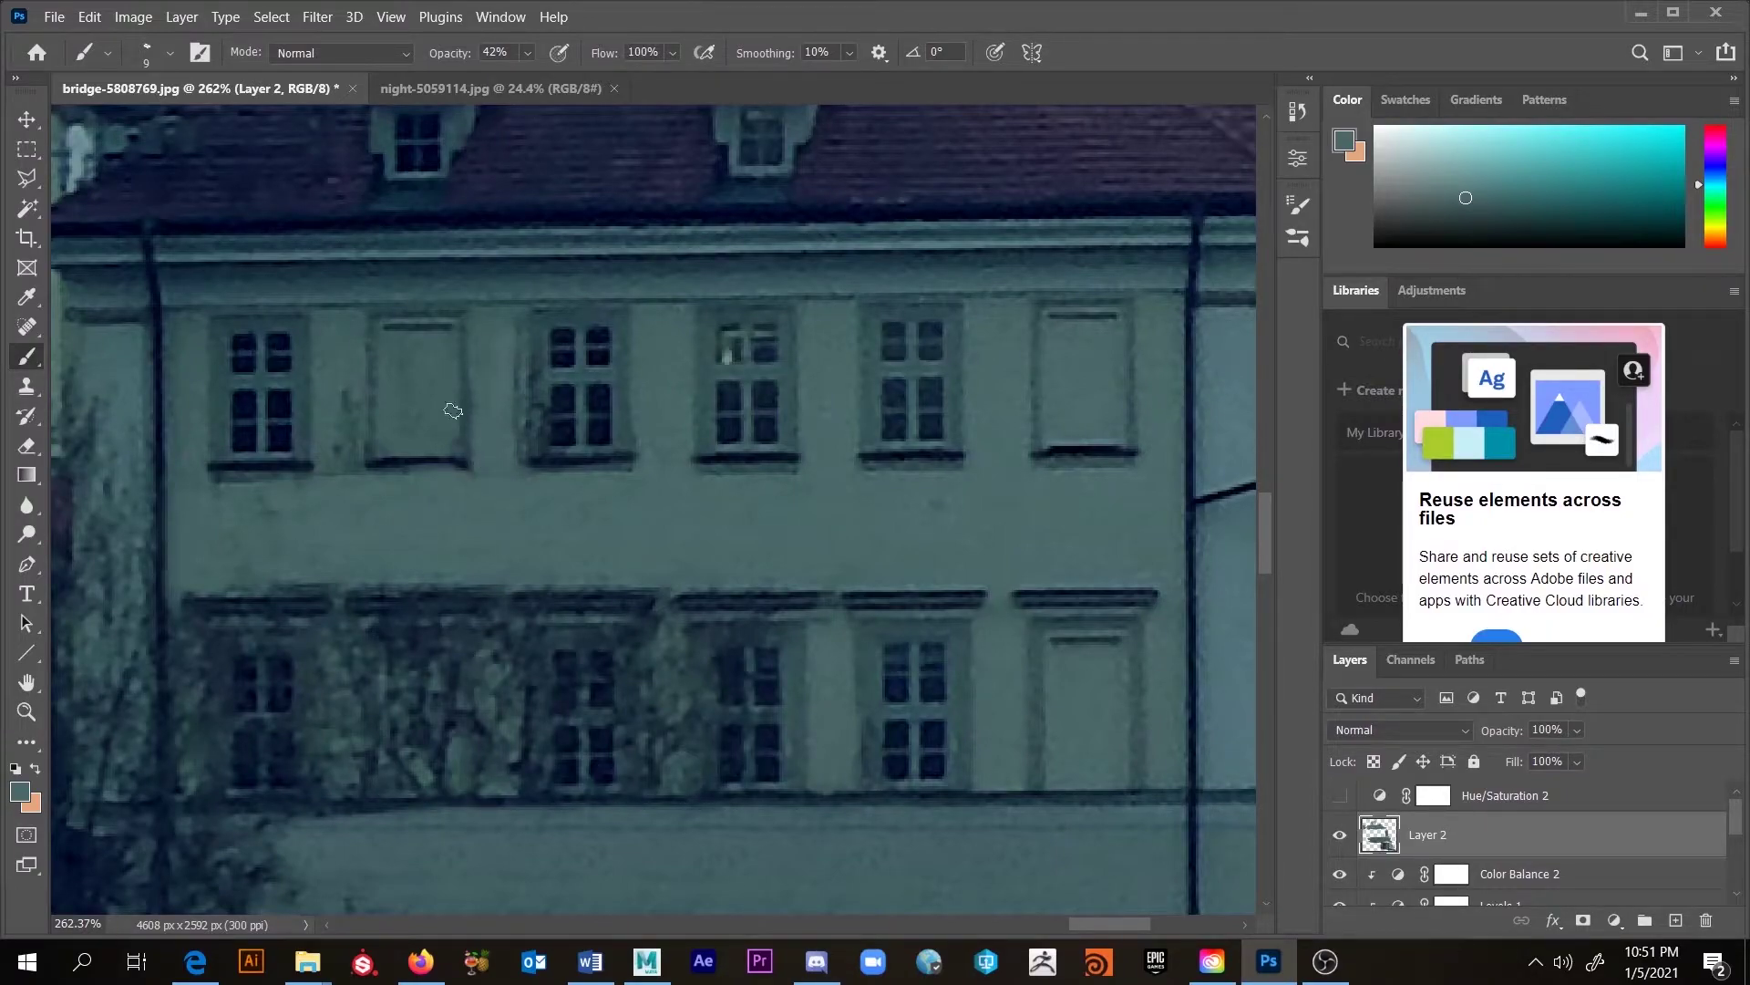
Step: Paint over the remaining branches left of the top-row blind window and on the left frame of the next glazed window with sampled colours
alt+click(340, 391)
alt+click(489, 344)
drag(531, 348, 541, 449)
alt+click(550, 365)
alt+click(549, 377)
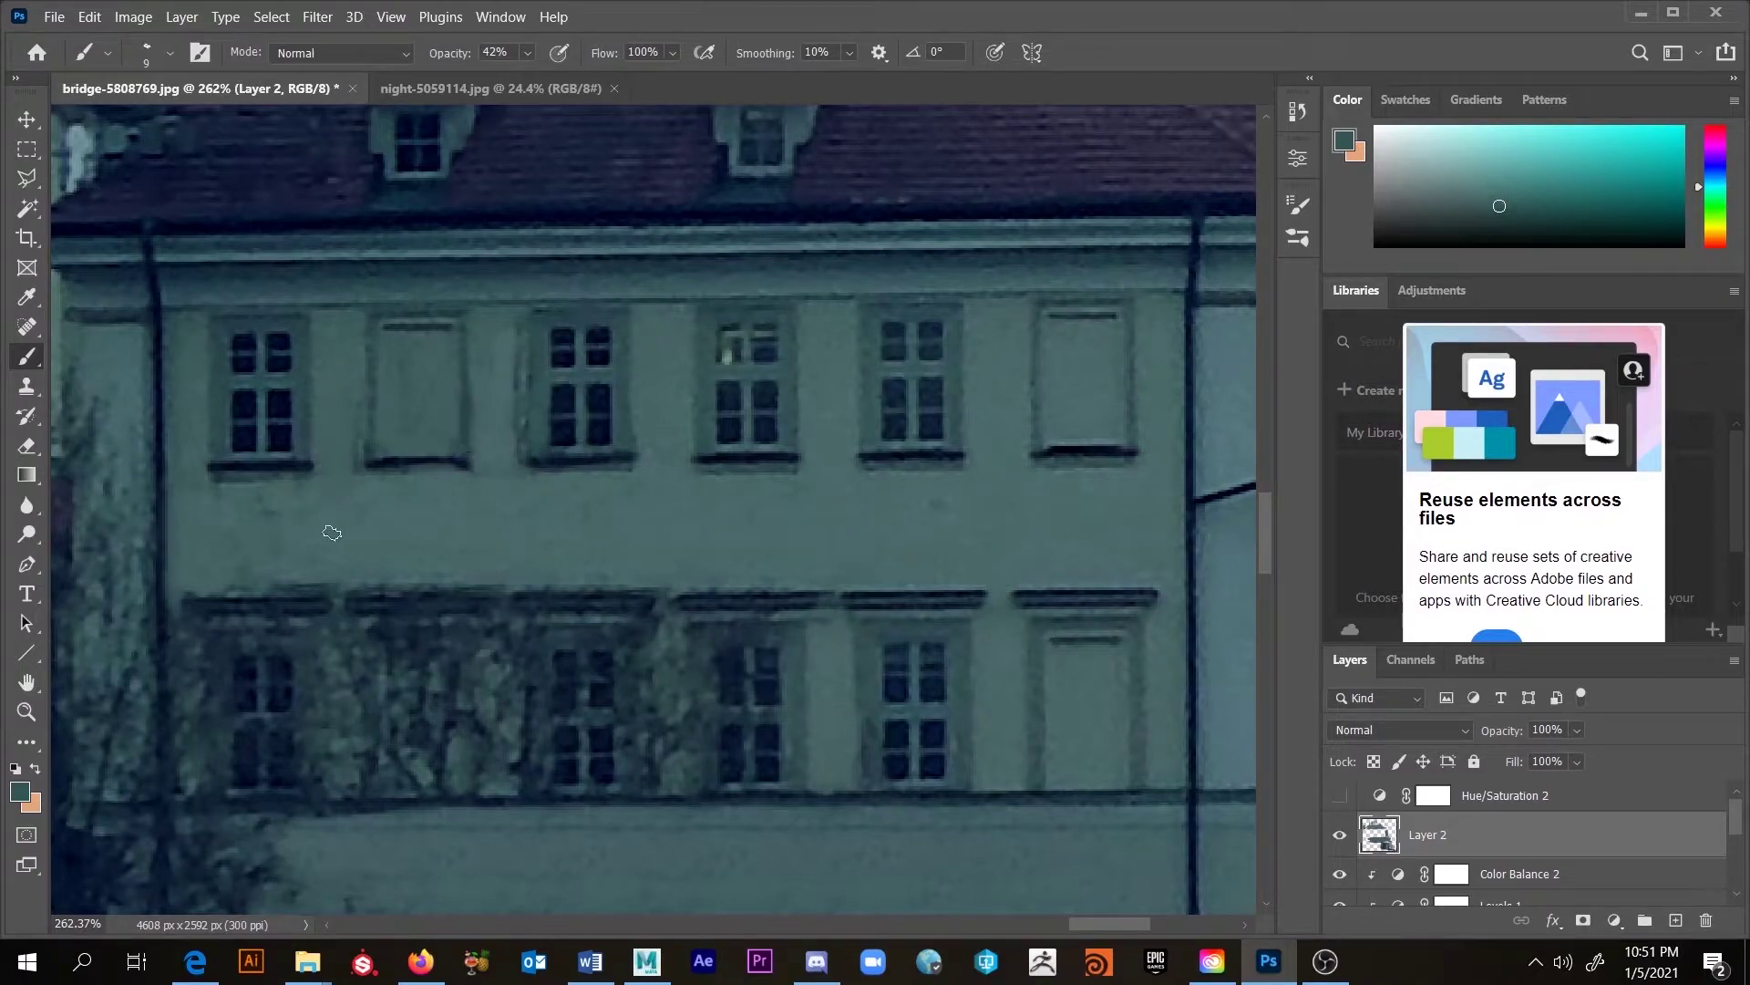
Step: Paint sampled wall colour over the branch tips above the leftmost middle-row lintels, and check the cleanup against the whole composite
alt+click(383, 507)
drag(242, 582, 394, 578)
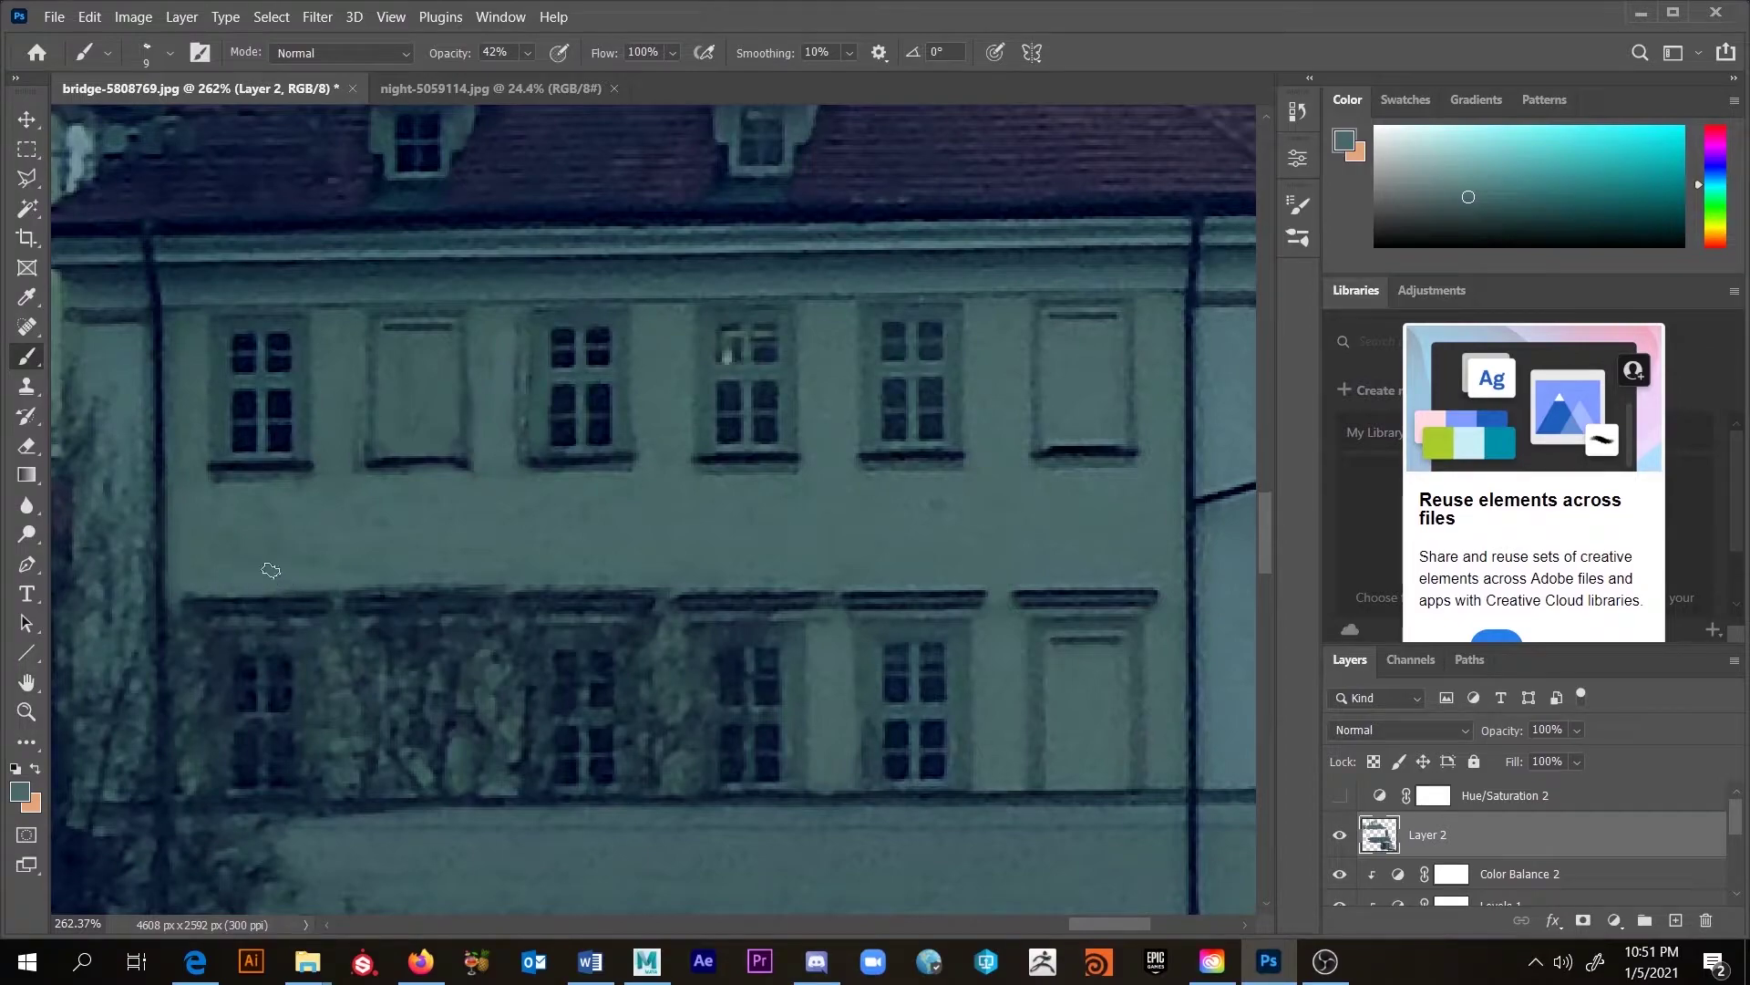
scroll(392, 600, down, 10)
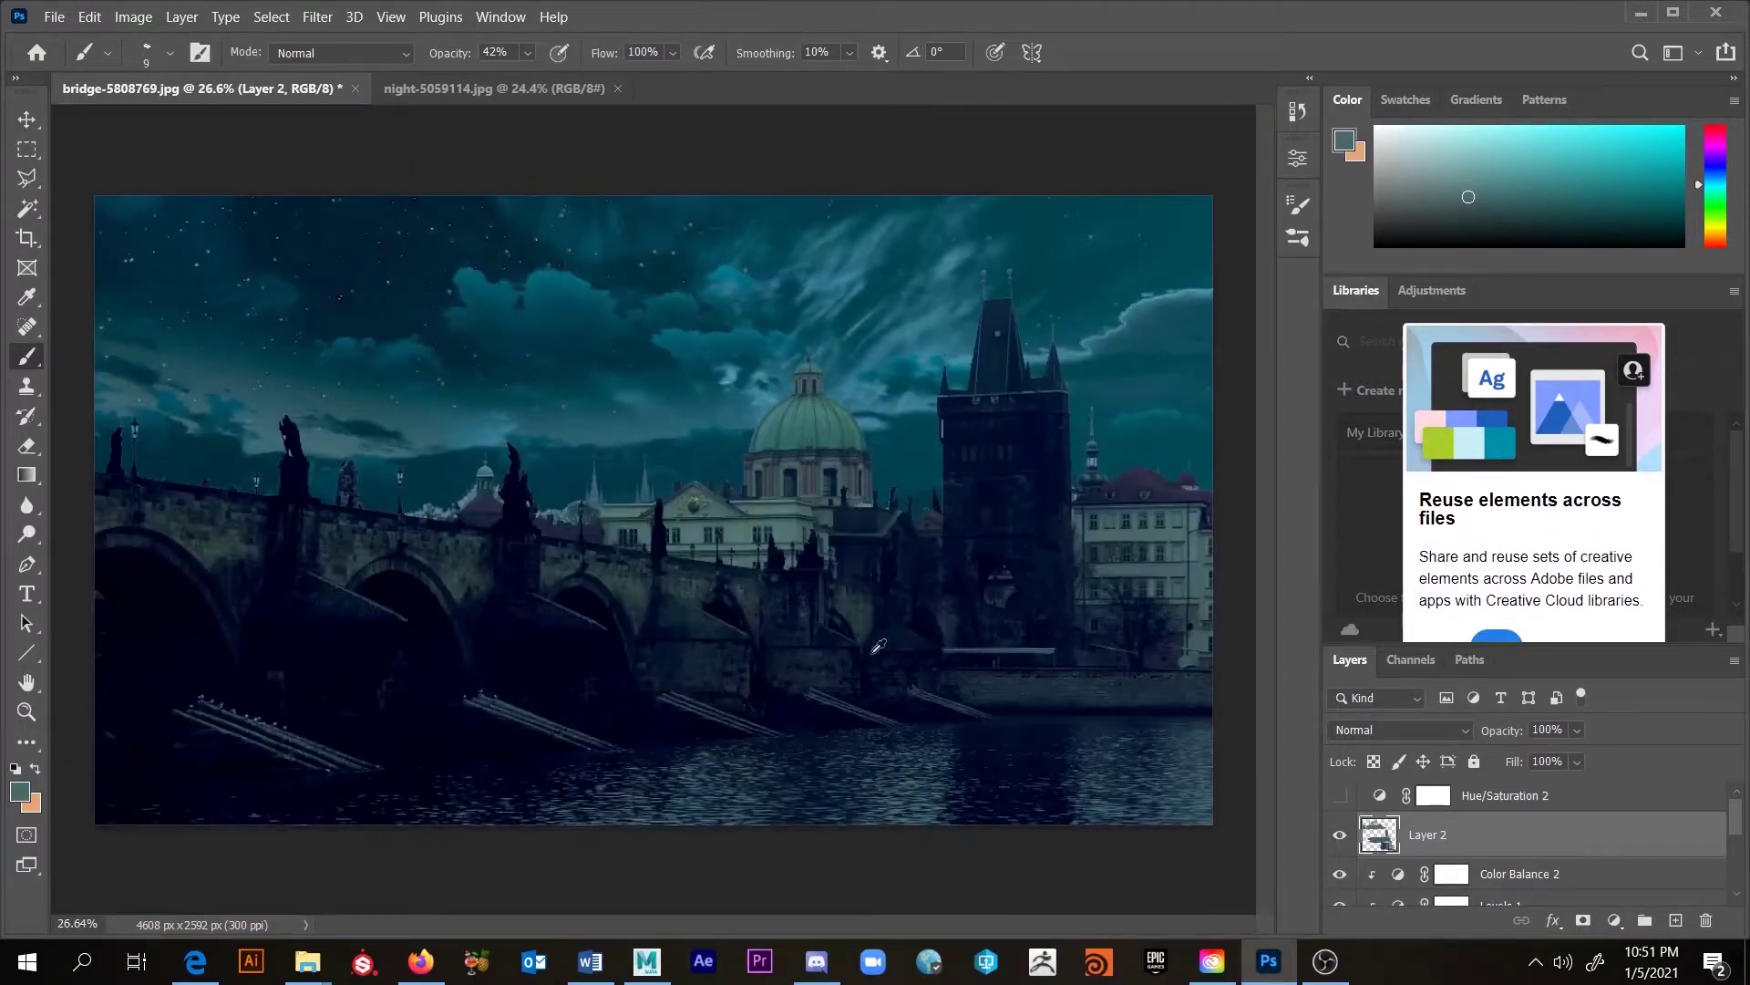
scroll(1194, 513, up, 2)
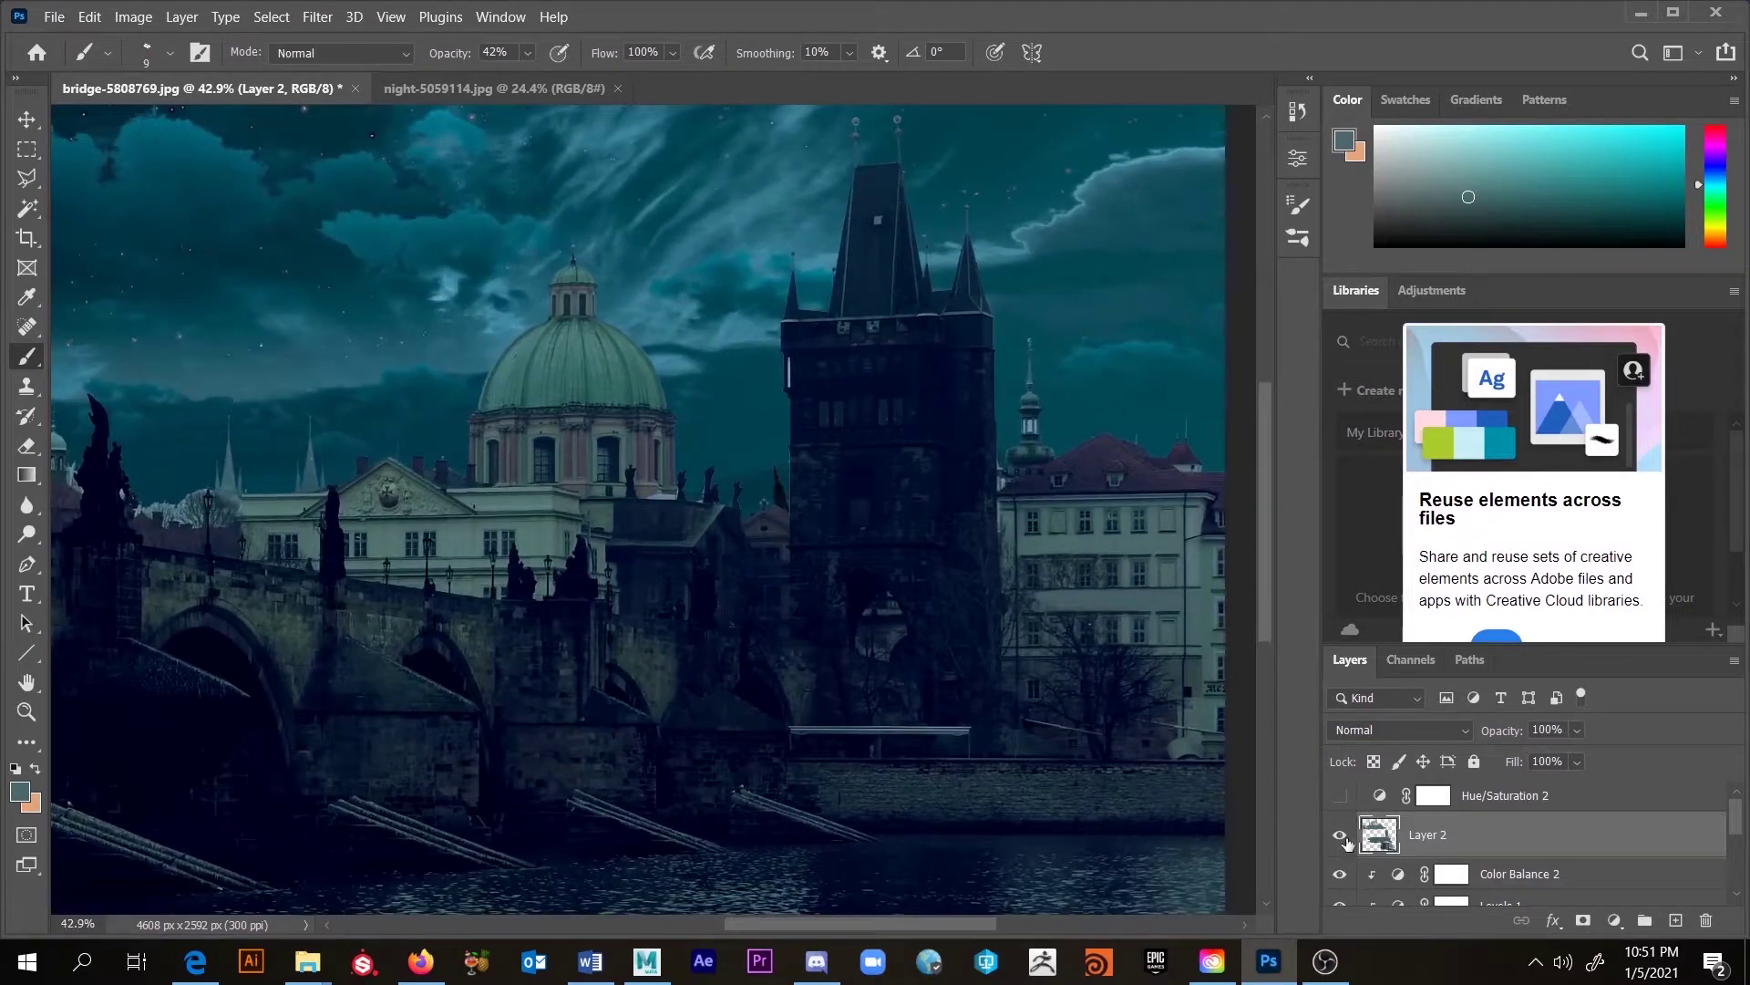
Step: Toggle the visibility of Layer 2 to compare the building before and after the cleanup
click(1339, 836)
click(1339, 836)
click(1339, 836)
click(1339, 836)
Step: Paint over the branches on the fourth middle-row window's lintel, frame and crossbar with sampled lintel, frame and bar colours at 42% opacity
scroll(1080, 544, up, 8)
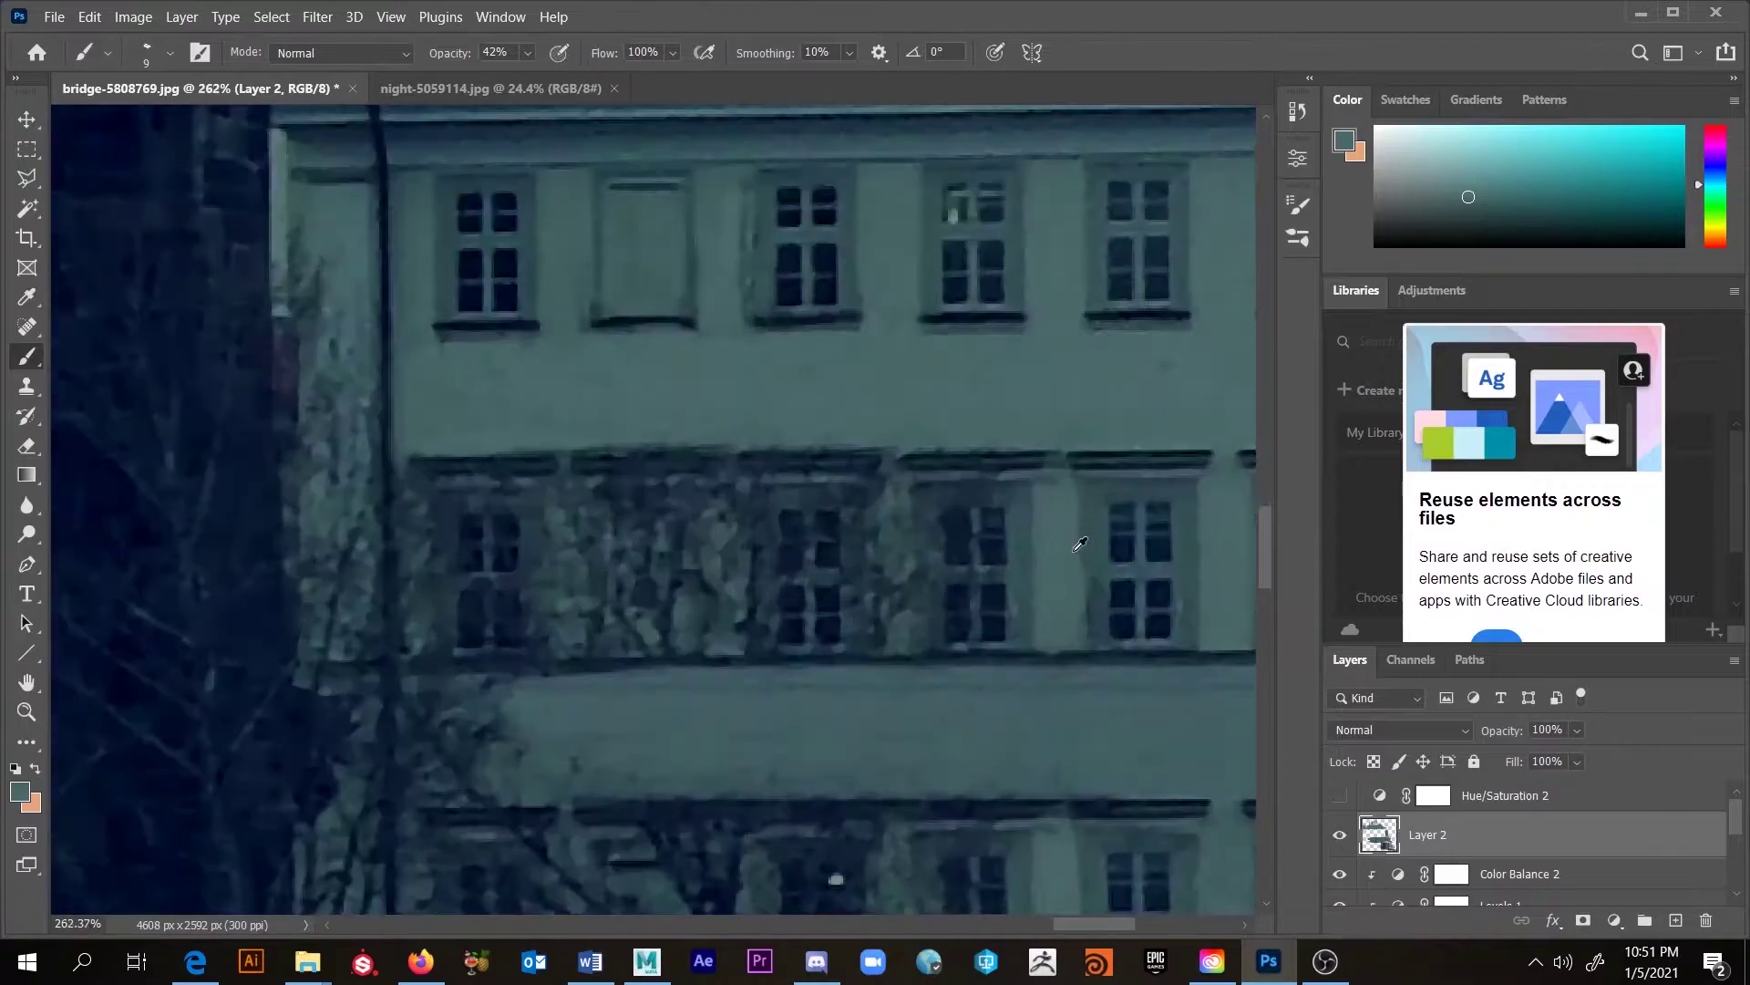
drag(828, 543, 691, 493)
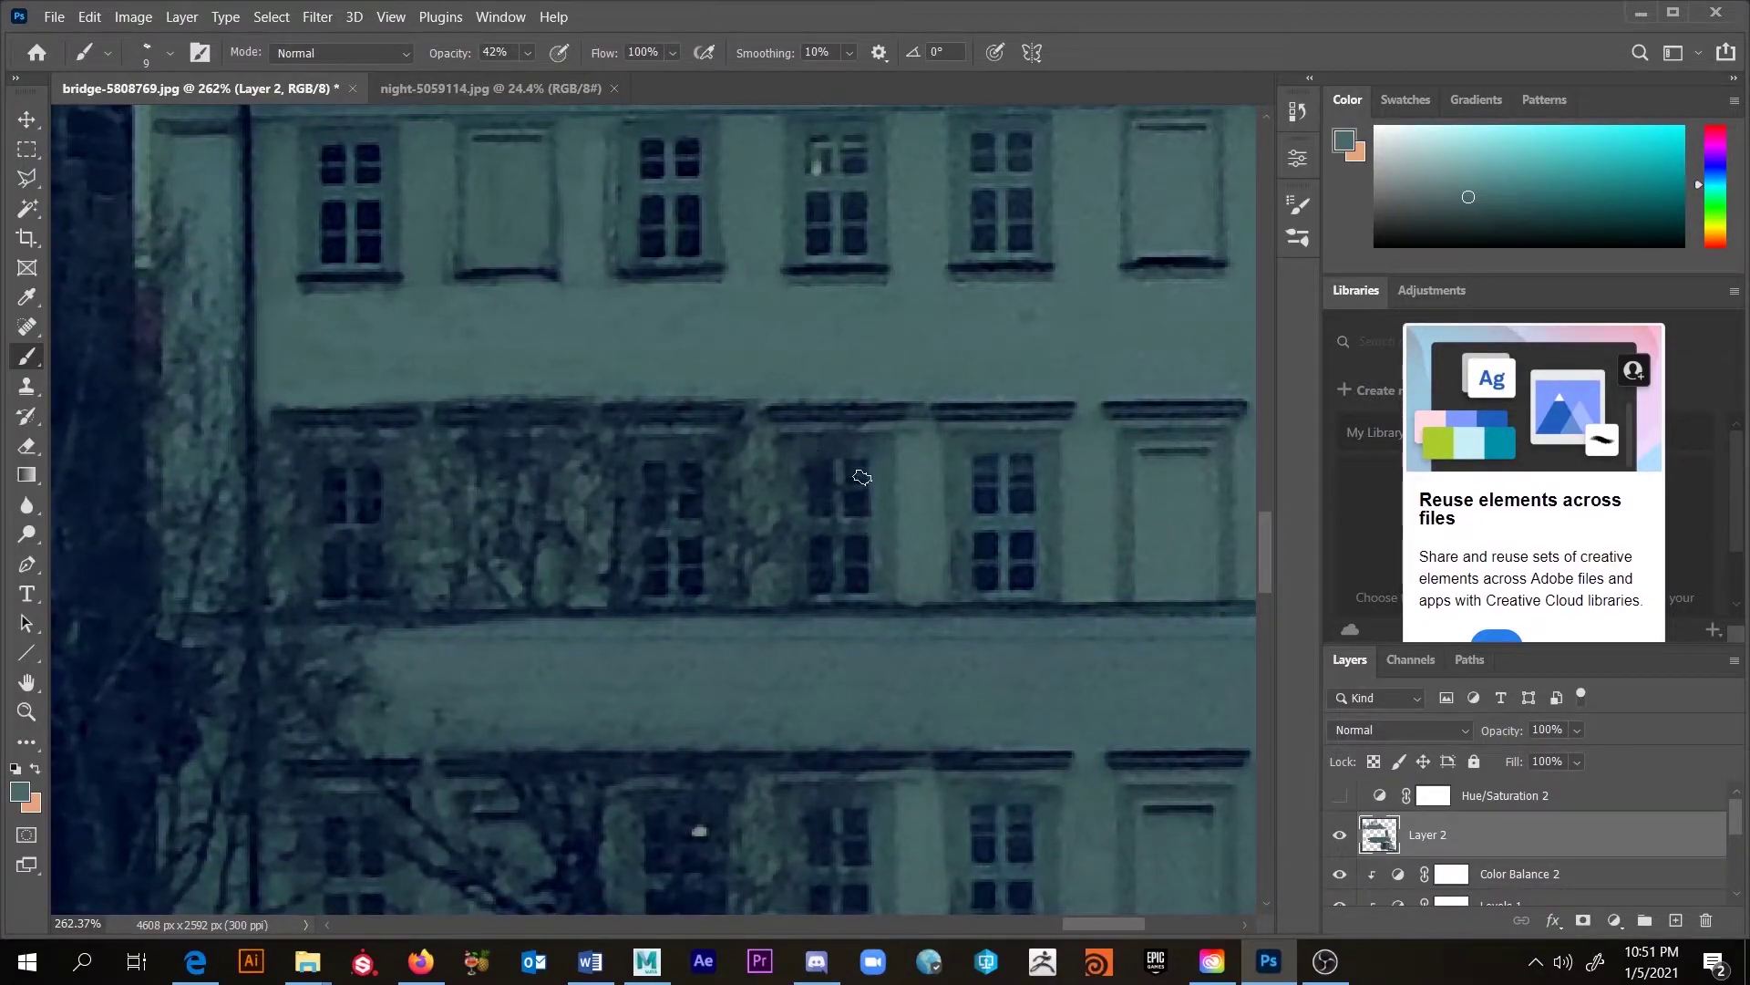
alt+click(1000, 436)
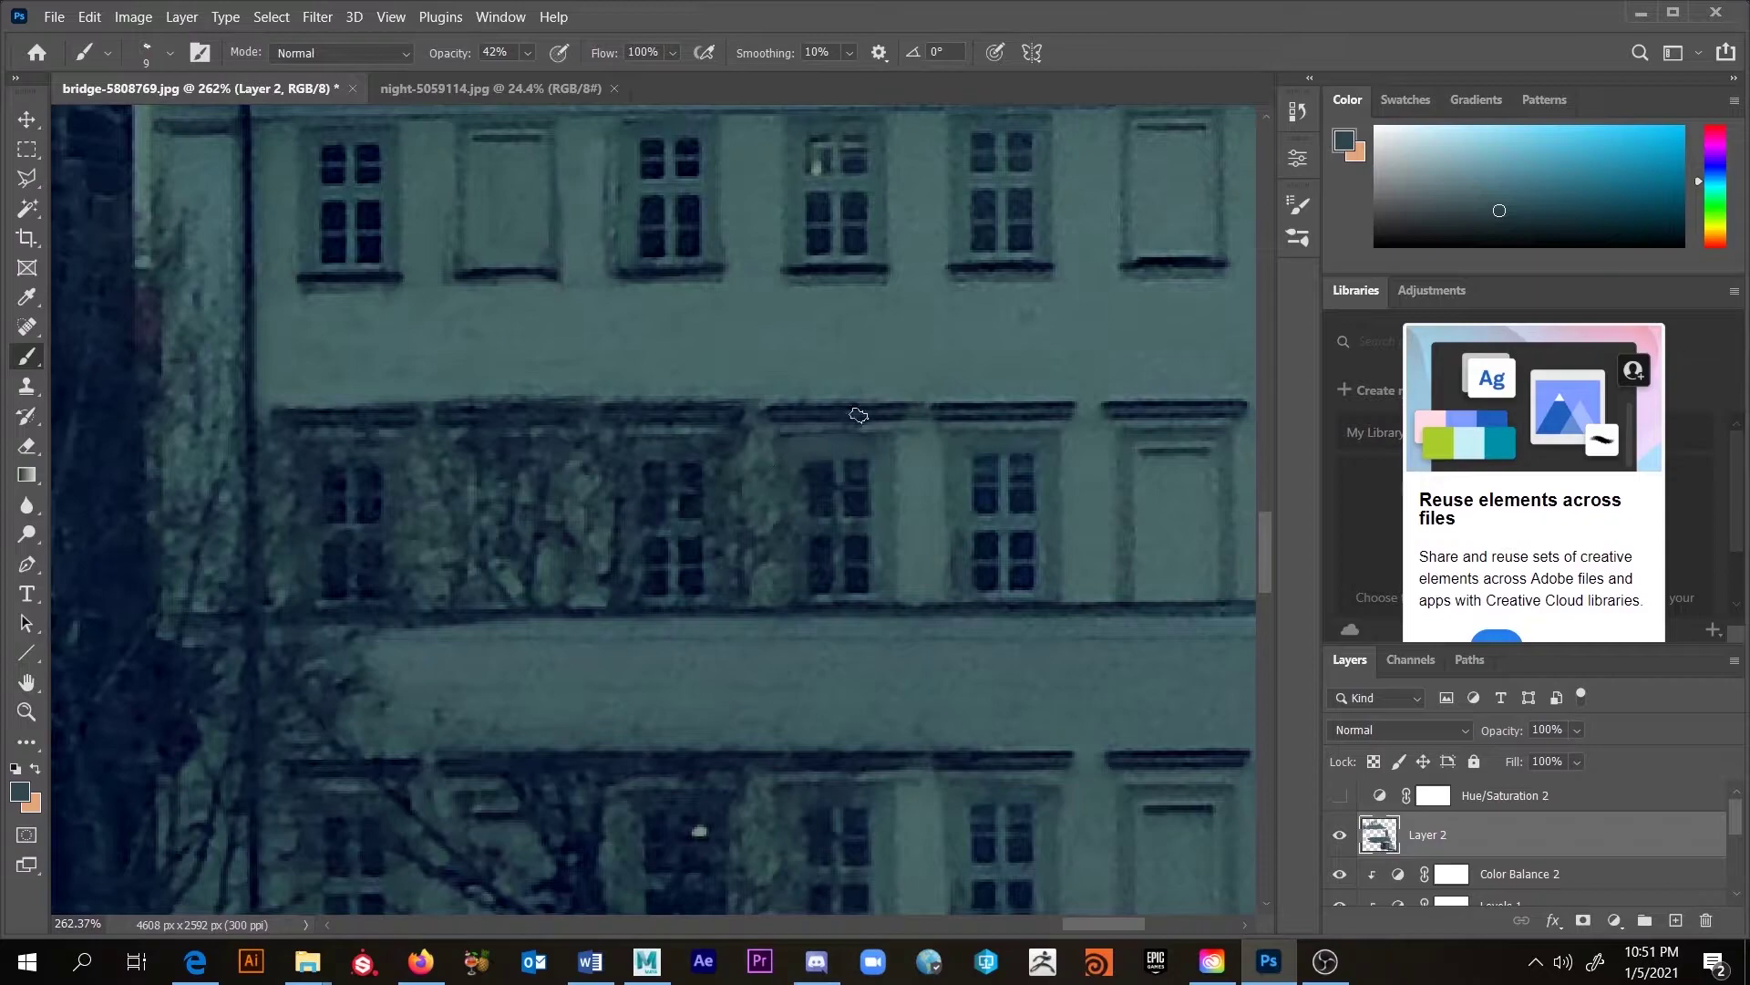
alt+click(968, 482)
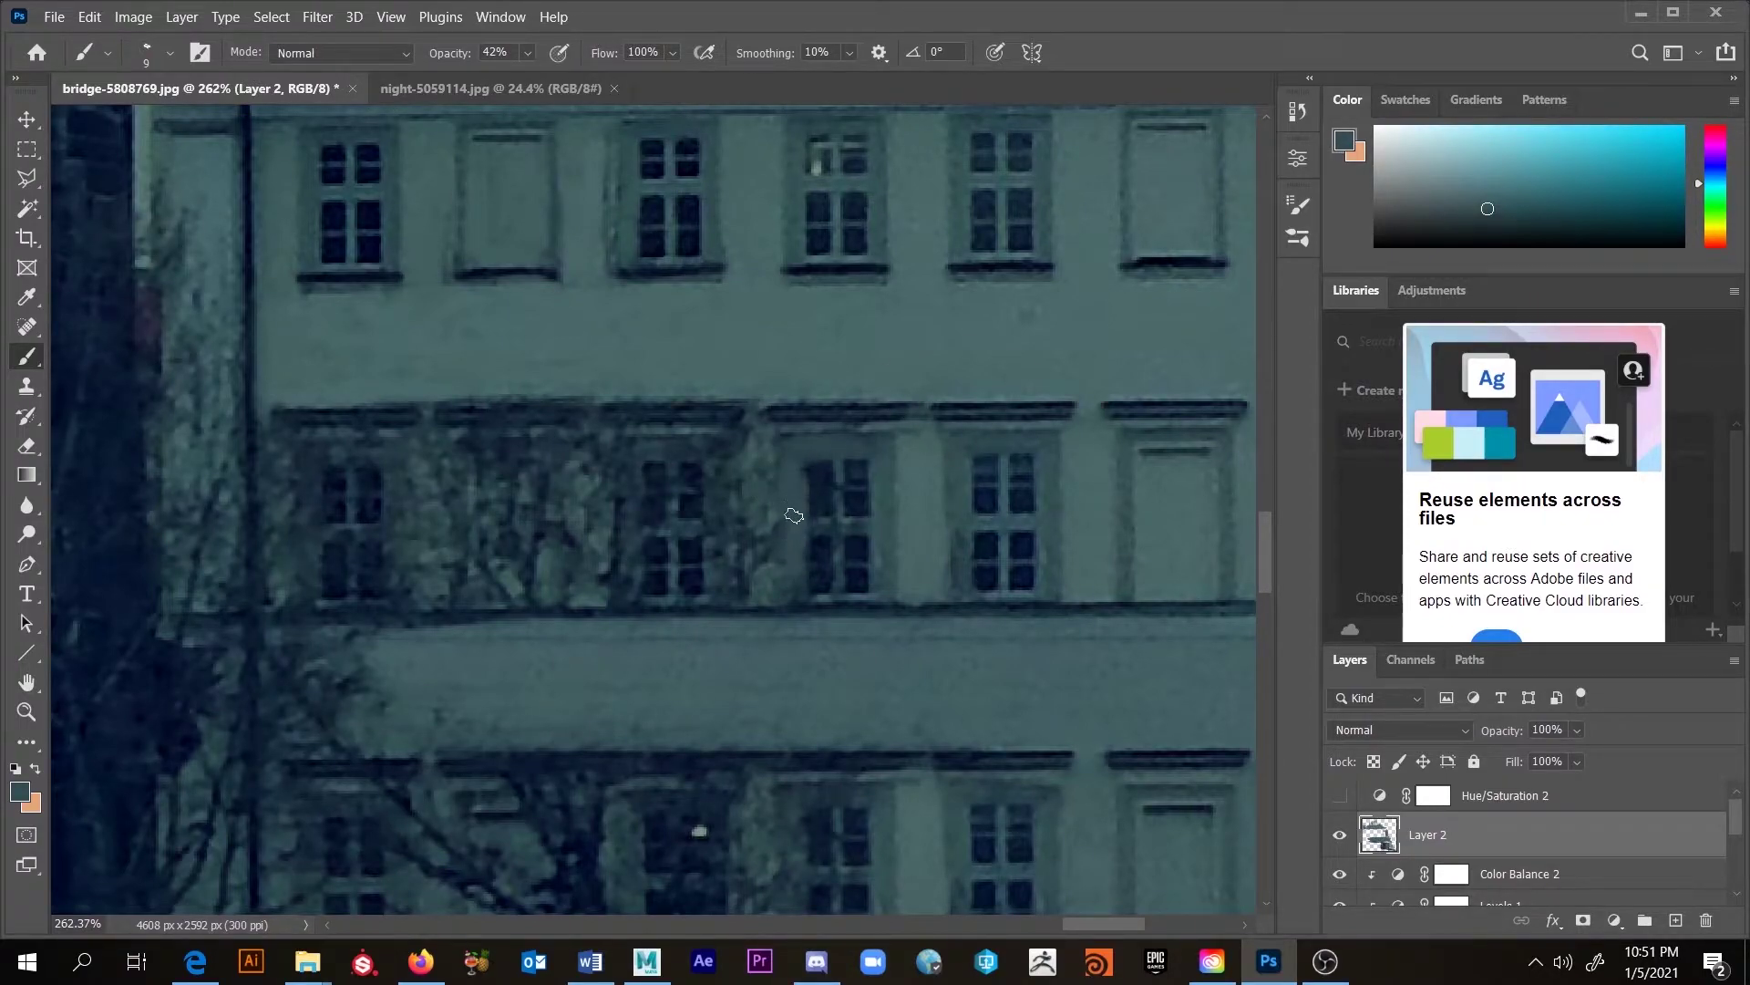
alt+click(859, 519)
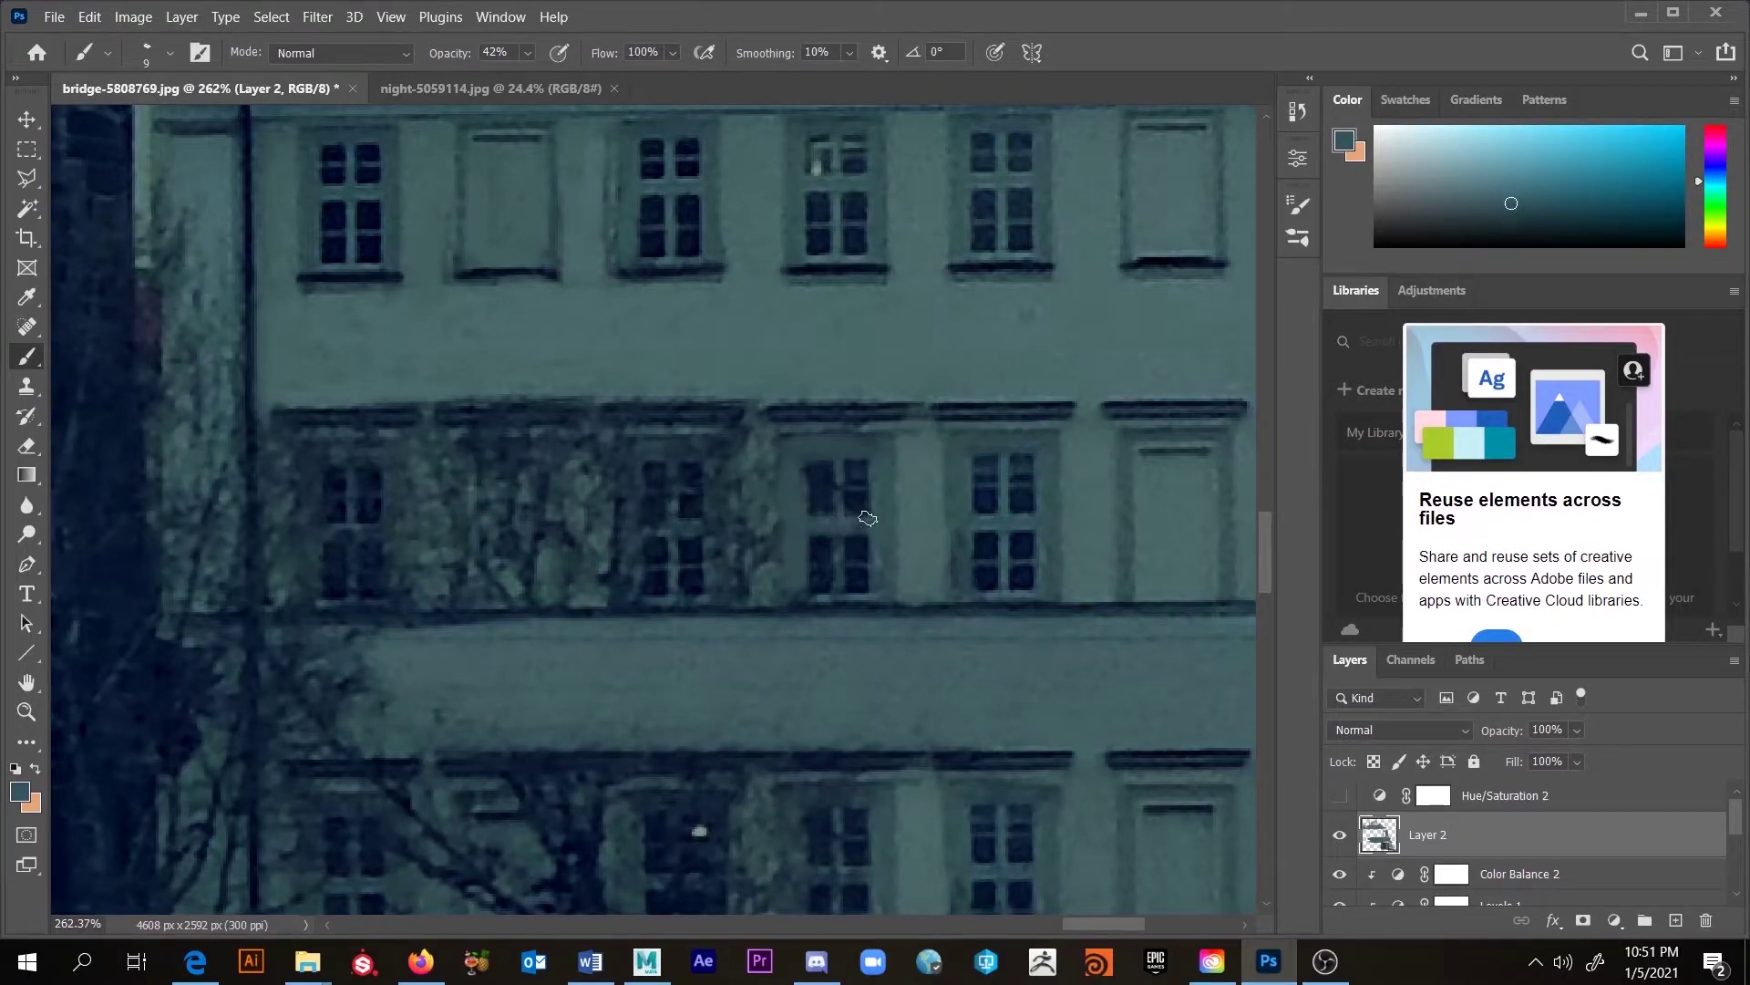
Step: Refine the fourth middle-row window's panes, bars and left frame with a 4 px brush in sampled colours
alt+right_click(830, 465)
drag(828, 468, 819, 466)
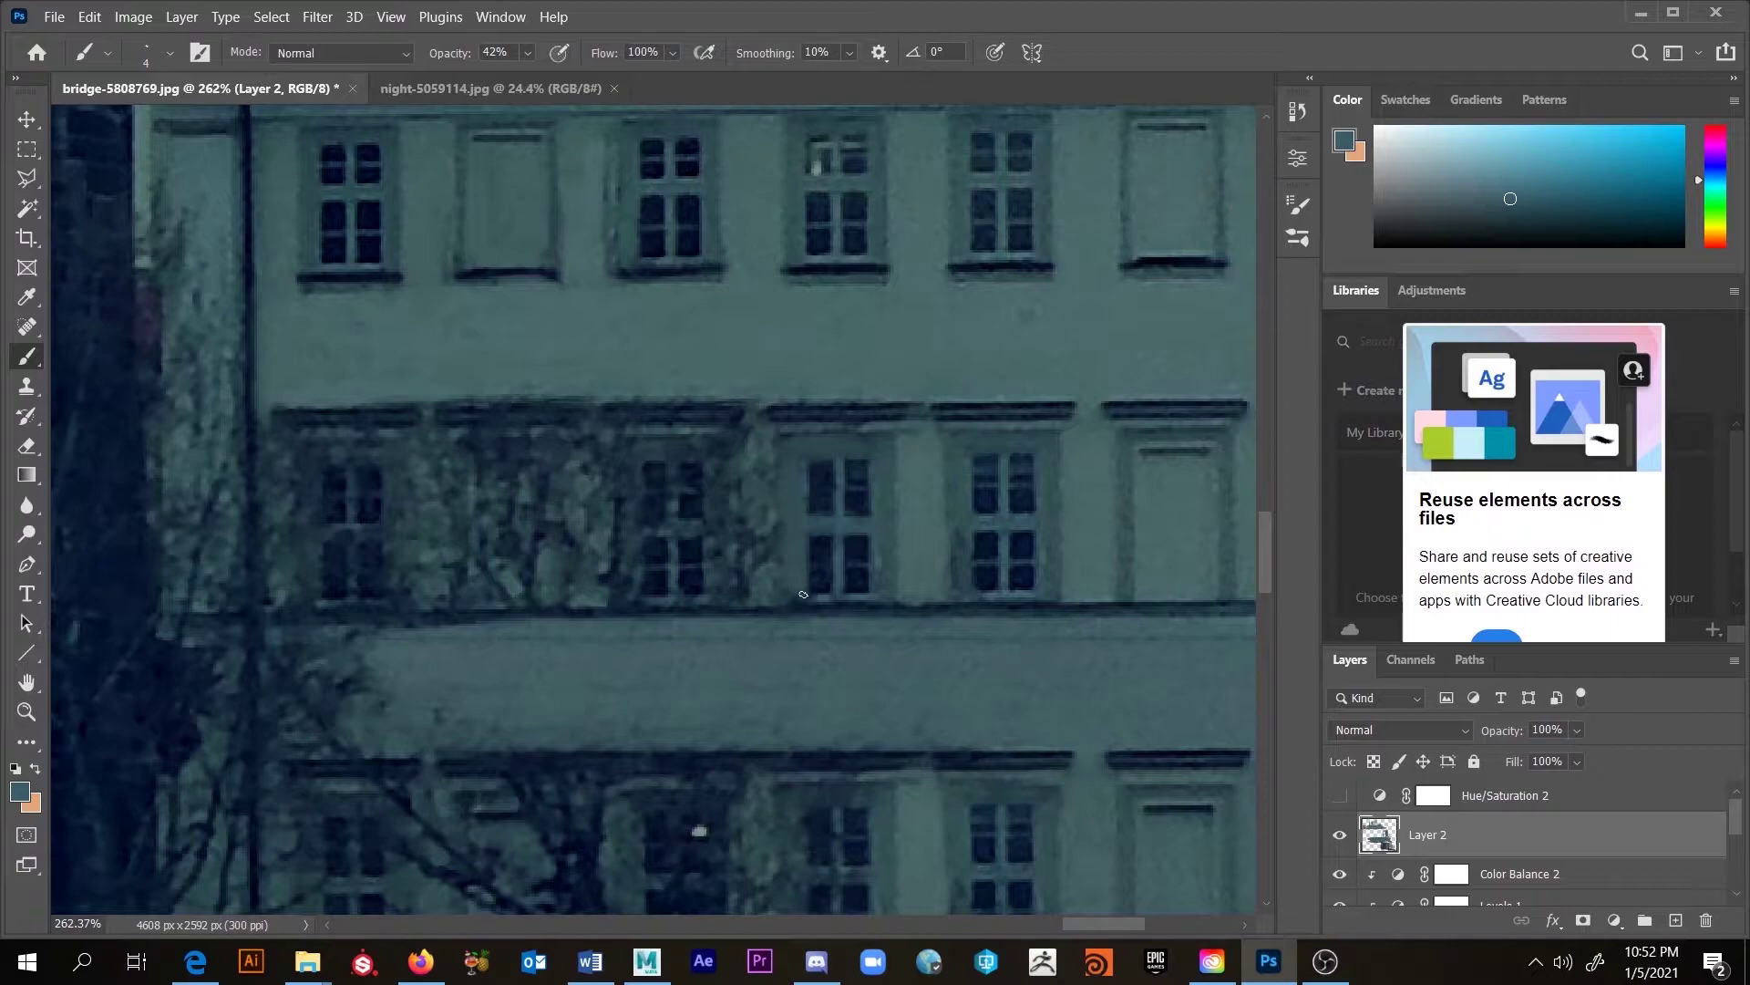
alt+click(791, 531)
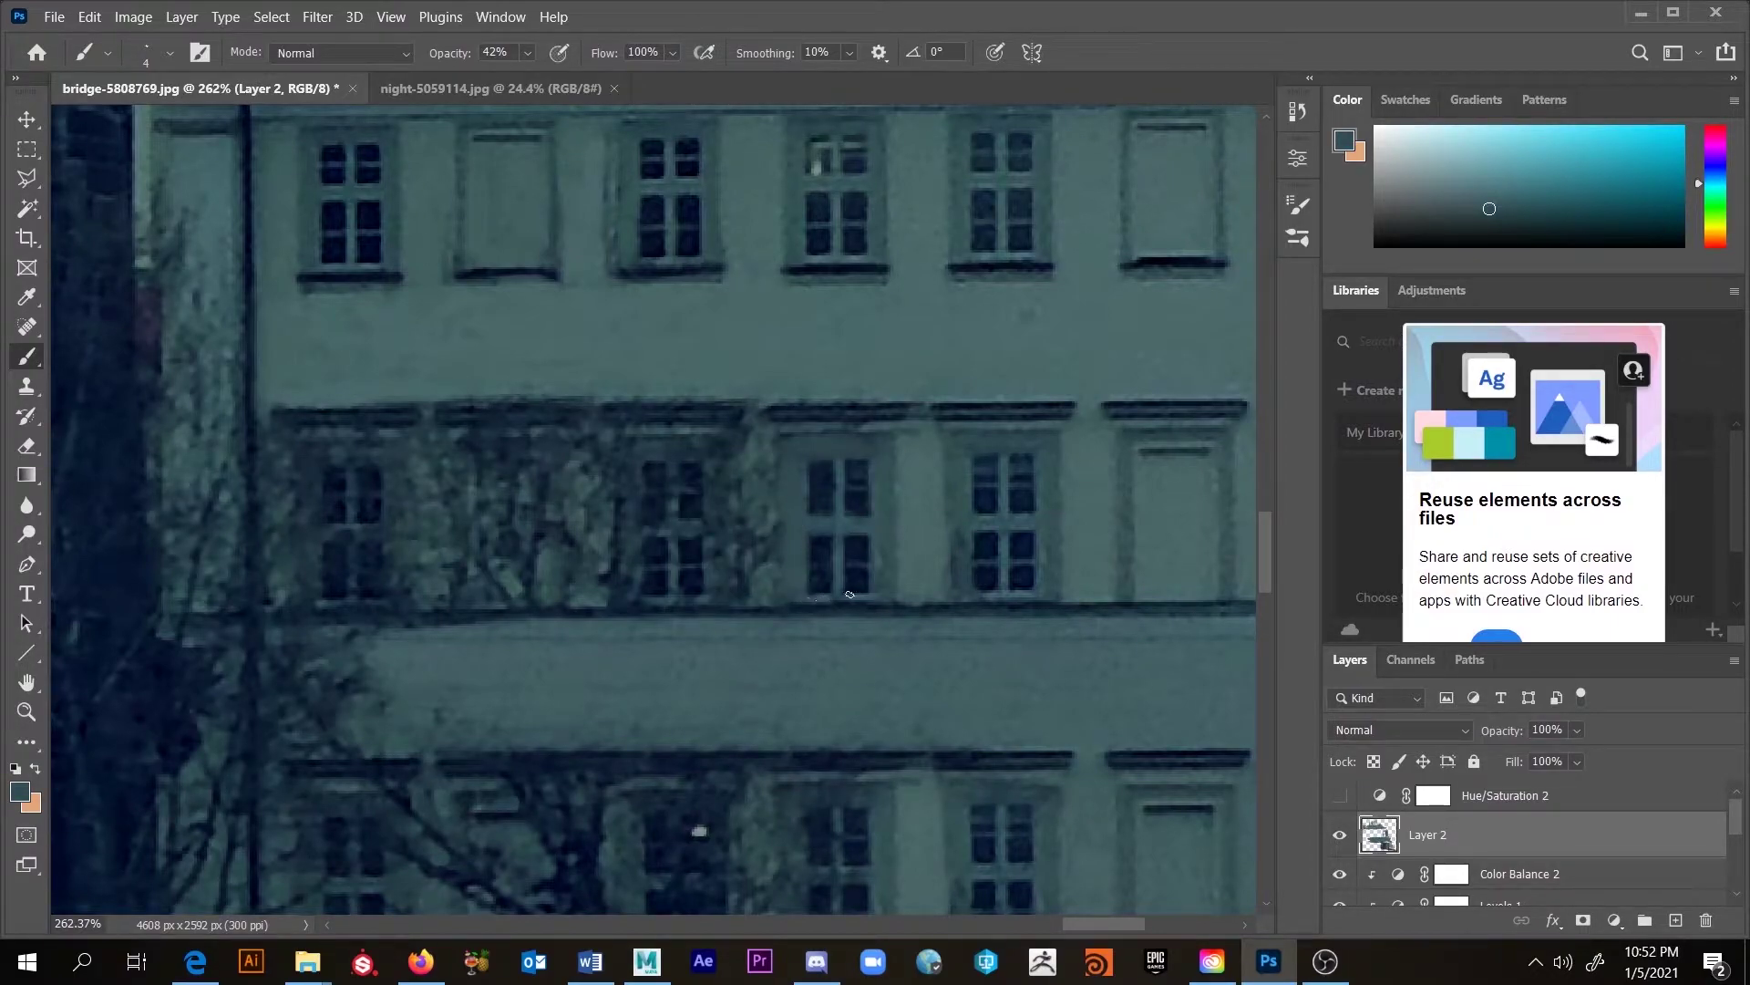
alt+click(967, 532)
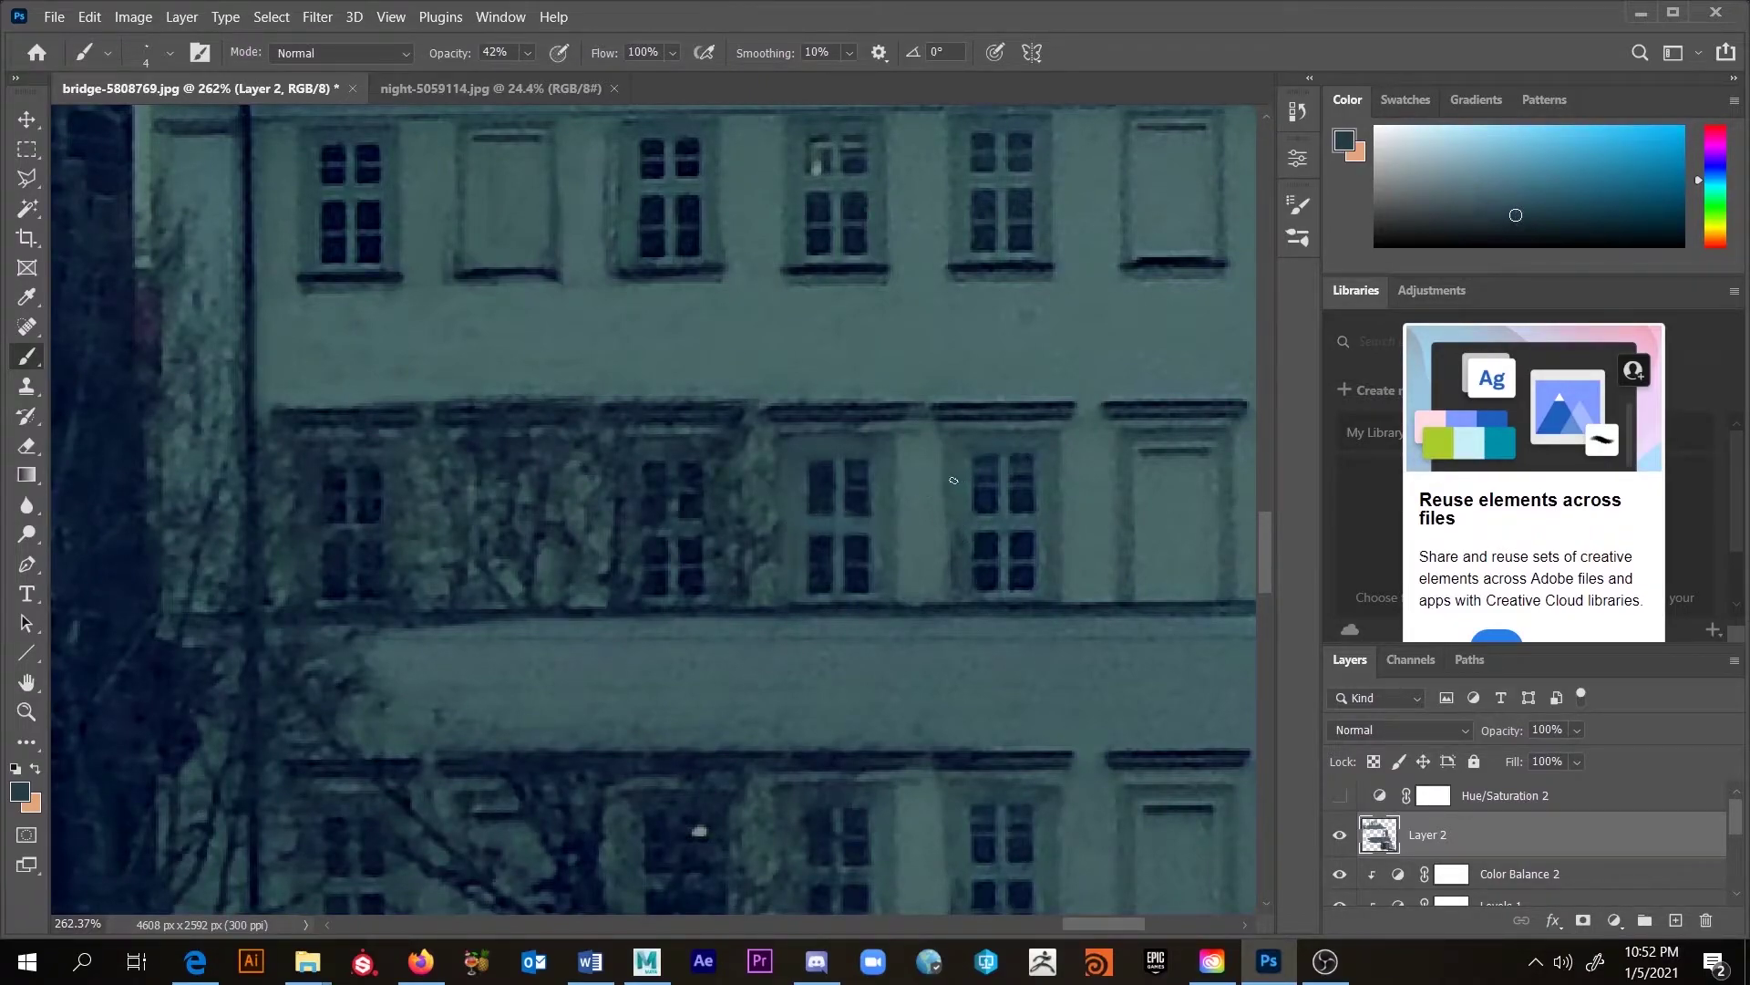
Step: Clone clean window, lintel and wall areas over the branches to rebuild the three leftmost middle-row windows with the Clone Stamp at 59% opacity
key(s)
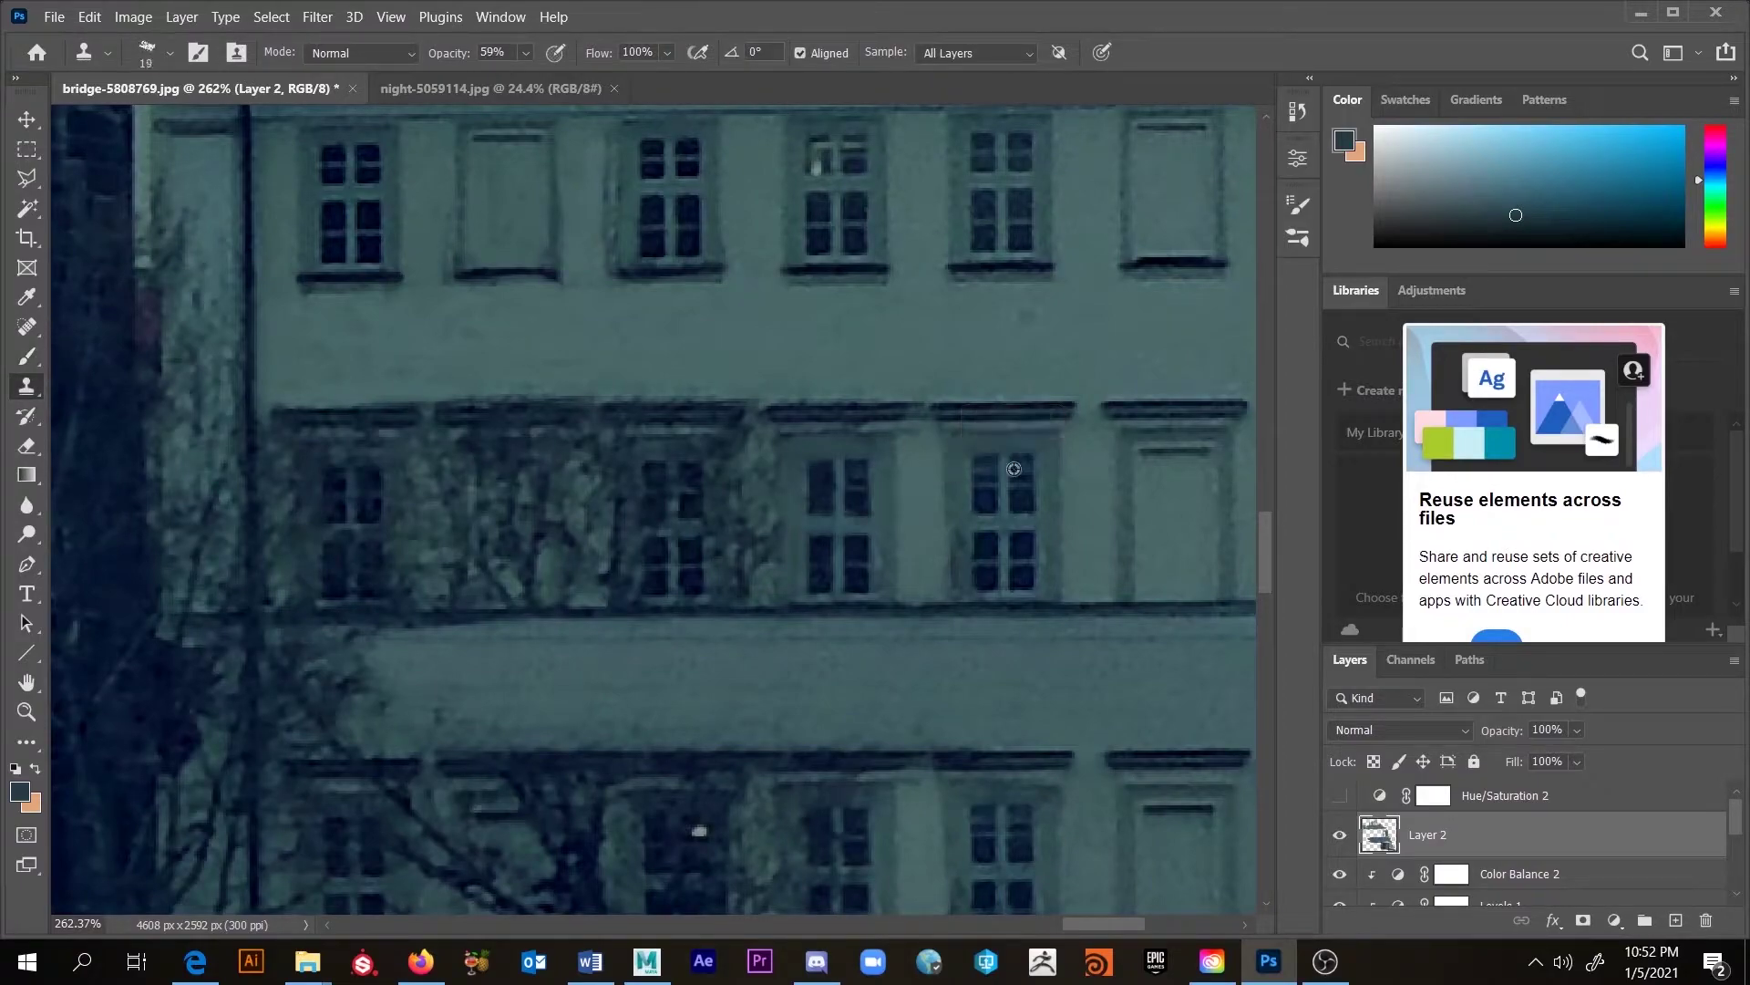
alt+click(1057, 430)
drag(735, 449, 736, 447)
mouse_move(738, 405)
mouse_down()
mouse_move(742, 574)
mouse_move(751, 469)
mouse_move(729, 588)
mouse_move(721, 456)
mouse_move(715, 578)
mouse_move(688, 578)
mouse_move(695, 528)
mouse_move(672, 543)
mouse_move(644, 496)
mouse_move(625, 565)
mouse_move(596, 588)
mouse_move(643, 599)
mouse_move(623, 451)
mouse_move(708, 430)
mouse_move(637, 422)
mouse_move(672, 410)
mouse_move(648, 401)
mouse_move(548, 417)
mouse_up()
mouse_move(524, 401)
mouse_down()
mouse_move(647, 410)
mouse_move(582, 418)
mouse_move(586, 540)
mouse_move(589, 497)
mouse_move(567, 580)
mouse_move(553, 415)
mouse_move(534, 571)
mouse_move(526, 422)
mouse_move(459, 419)
mouse_move(538, 427)
mouse_move(466, 422)
mouse_move(521, 410)
mouse_move(455, 424)
mouse_move(542, 423)
mouse_move(515, 448)
mouse_move(489, 442)
mouse_move(506, 454)
mouse_move(502, 577)
mouse_move(480, 522)
mouse_move(484, 454)
mouse_move(468, 452)
mouse_move(464, 544)
mouse_move(454, 400)
mouse_move(460, 418)
mouse_move(514, 397)
mouse_move(490, 396)
mouse_move(585, 397)
mouse_move(465, 432)
mouse_move(478, 548)
mouse_move(459, 590)
mouse_move(572, 592)
mouse_move(523, 579)
mouse_move(553, 479)
mouse_move(632, 532)
mouse_move(557, 500)
mouse_move(543, 517)
mouse_move(528, 489)
mouse_move(470, 516)
mouse_move(443, 479)
mouse_move(439, 537)
mouse_move(432, 422)
mouse_move(427, 458)
mouse_move(403, 426)
mouse_move(414, 528)
mouse_move(392, 582)
mouse_move(325, 566)
mouse_move(293, 398)
mouse_move(407, 414)
mouse_move(337, 511)
mouse_move(325, 558)
mouse_move(352, 578)
mouse_move(328, 597)
mouse_move(436, 569)
mouse_up()
mouse_move(288, 493)
mouse_down()
mouse_move(292, 464)
mouse_move(290, 498)
mouse_move(274, 462)
mouse_move(283, 498)
mouse_up()
drag(286, 565, 282, 600)
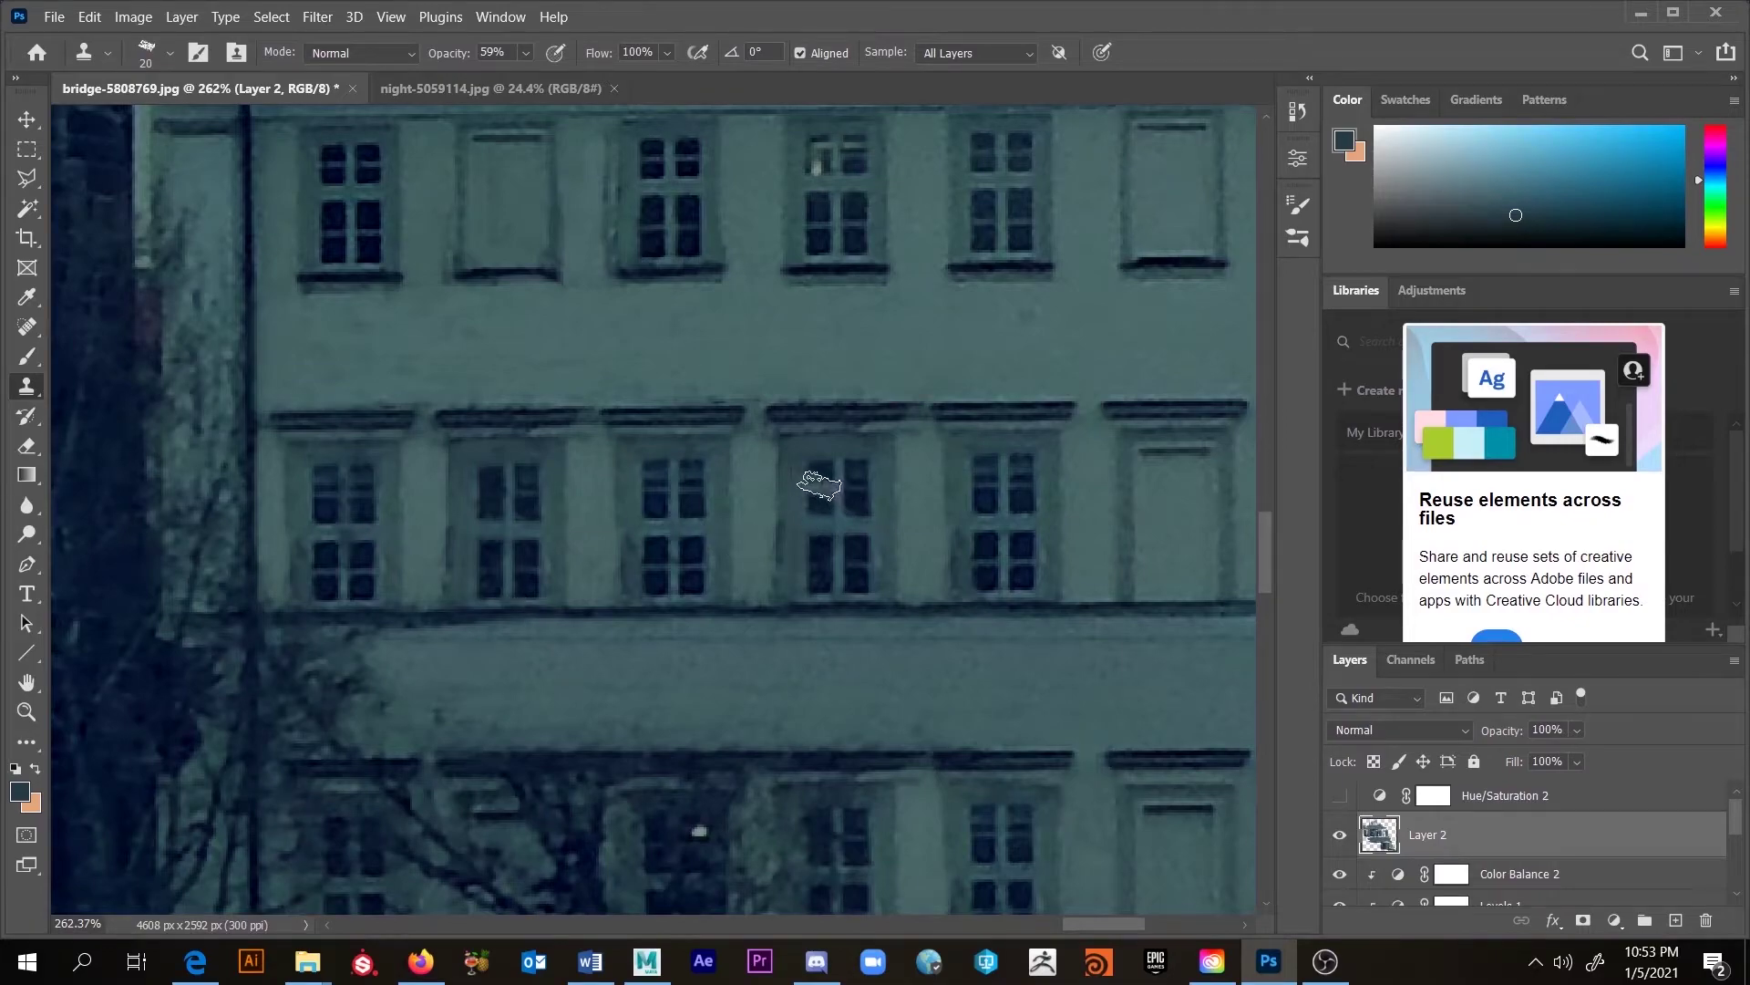
Step: Blend the wall between the middle-row windows and the ledge below in sampled colours with an 8 px brush at 43% opacity
key(b)
alt+click(780, 524)
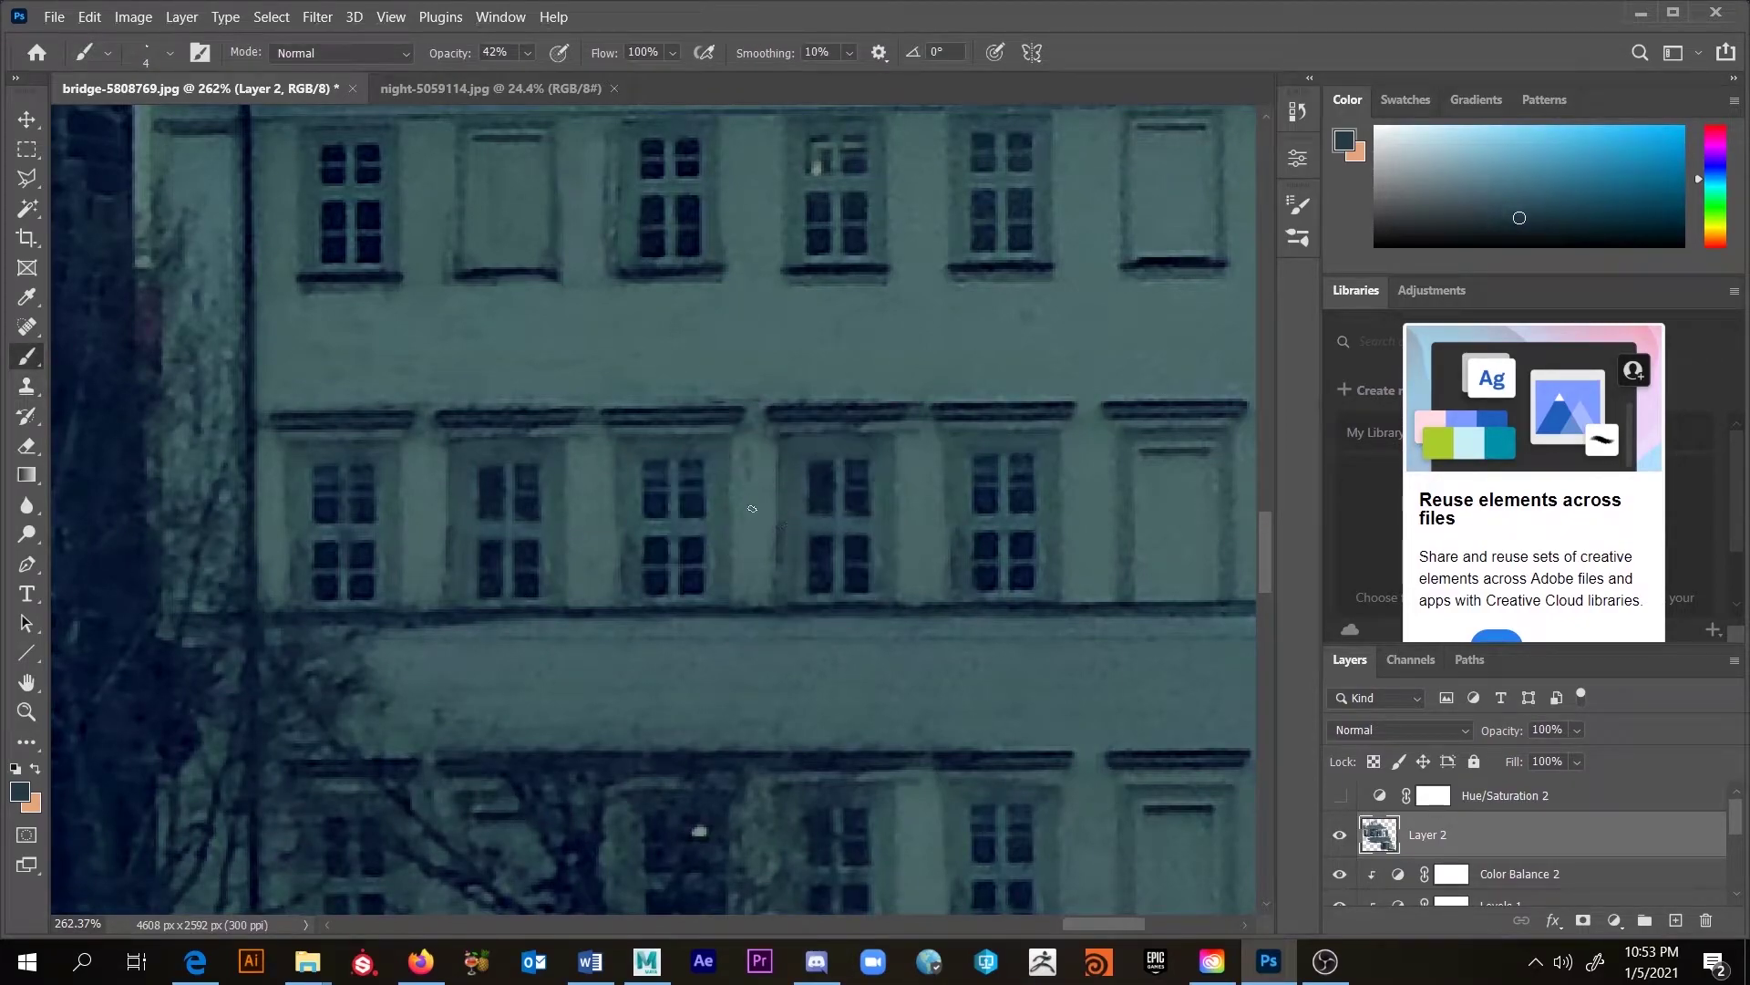
key(ctrl+z)
drag(740, 508, 752, 522)
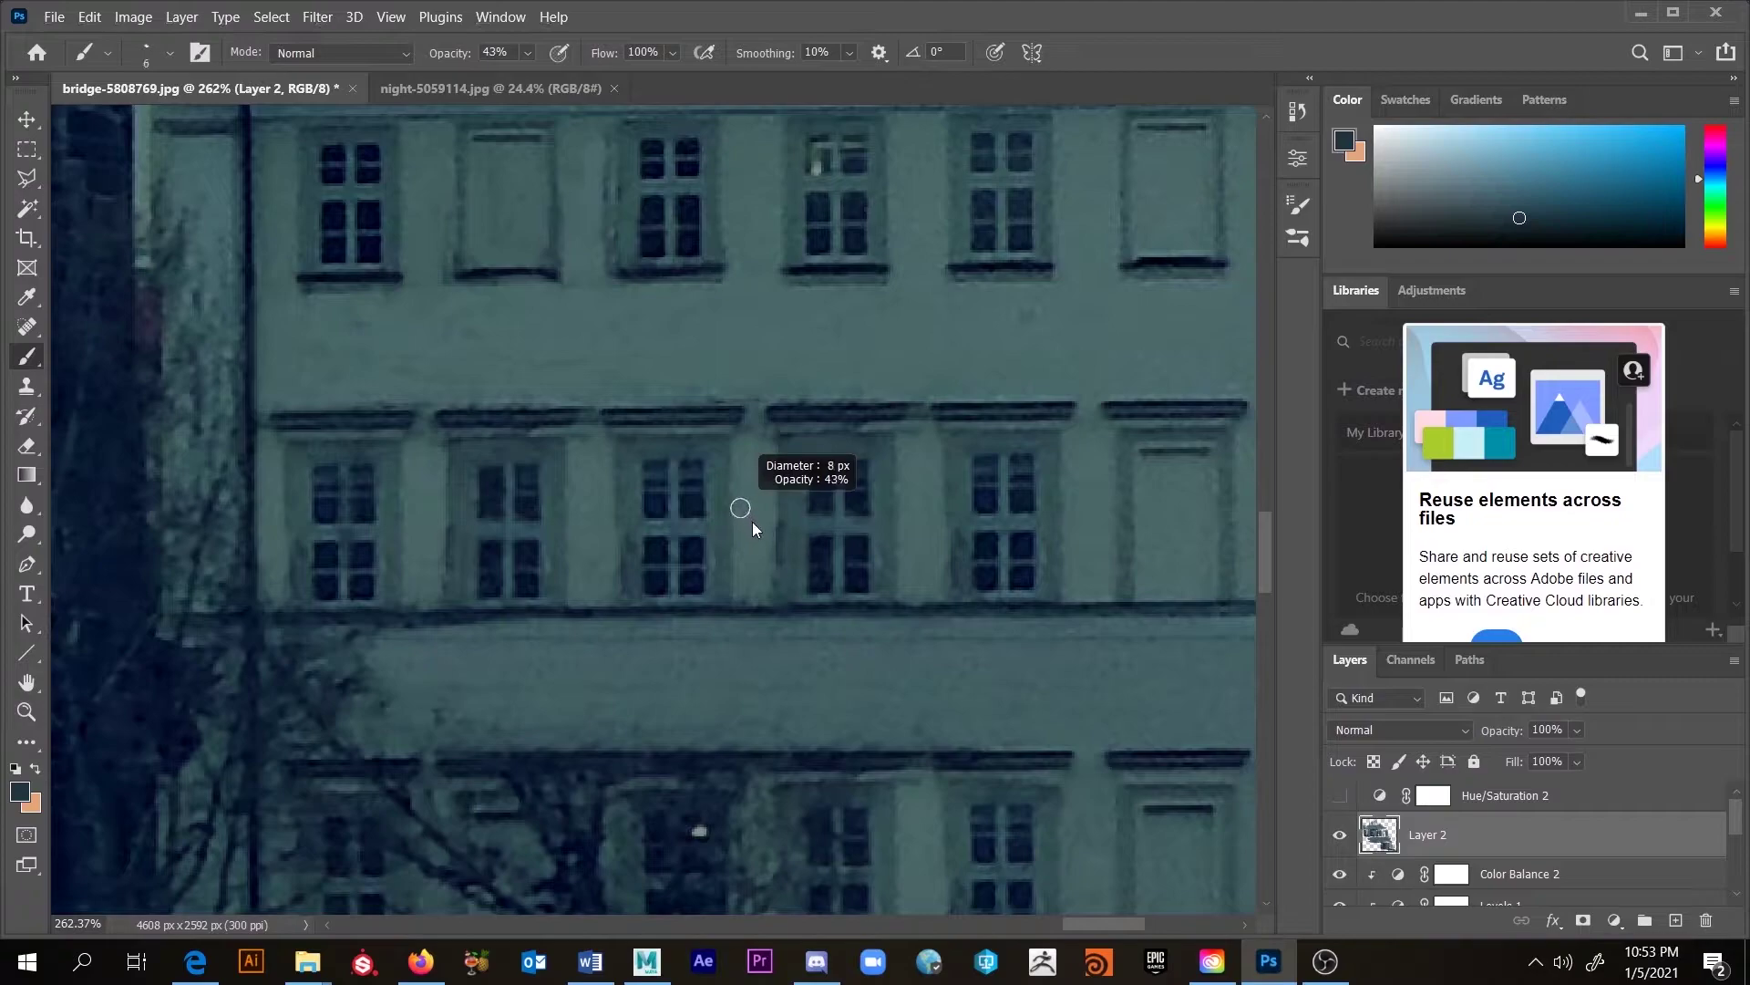
alt+click(721, 524)
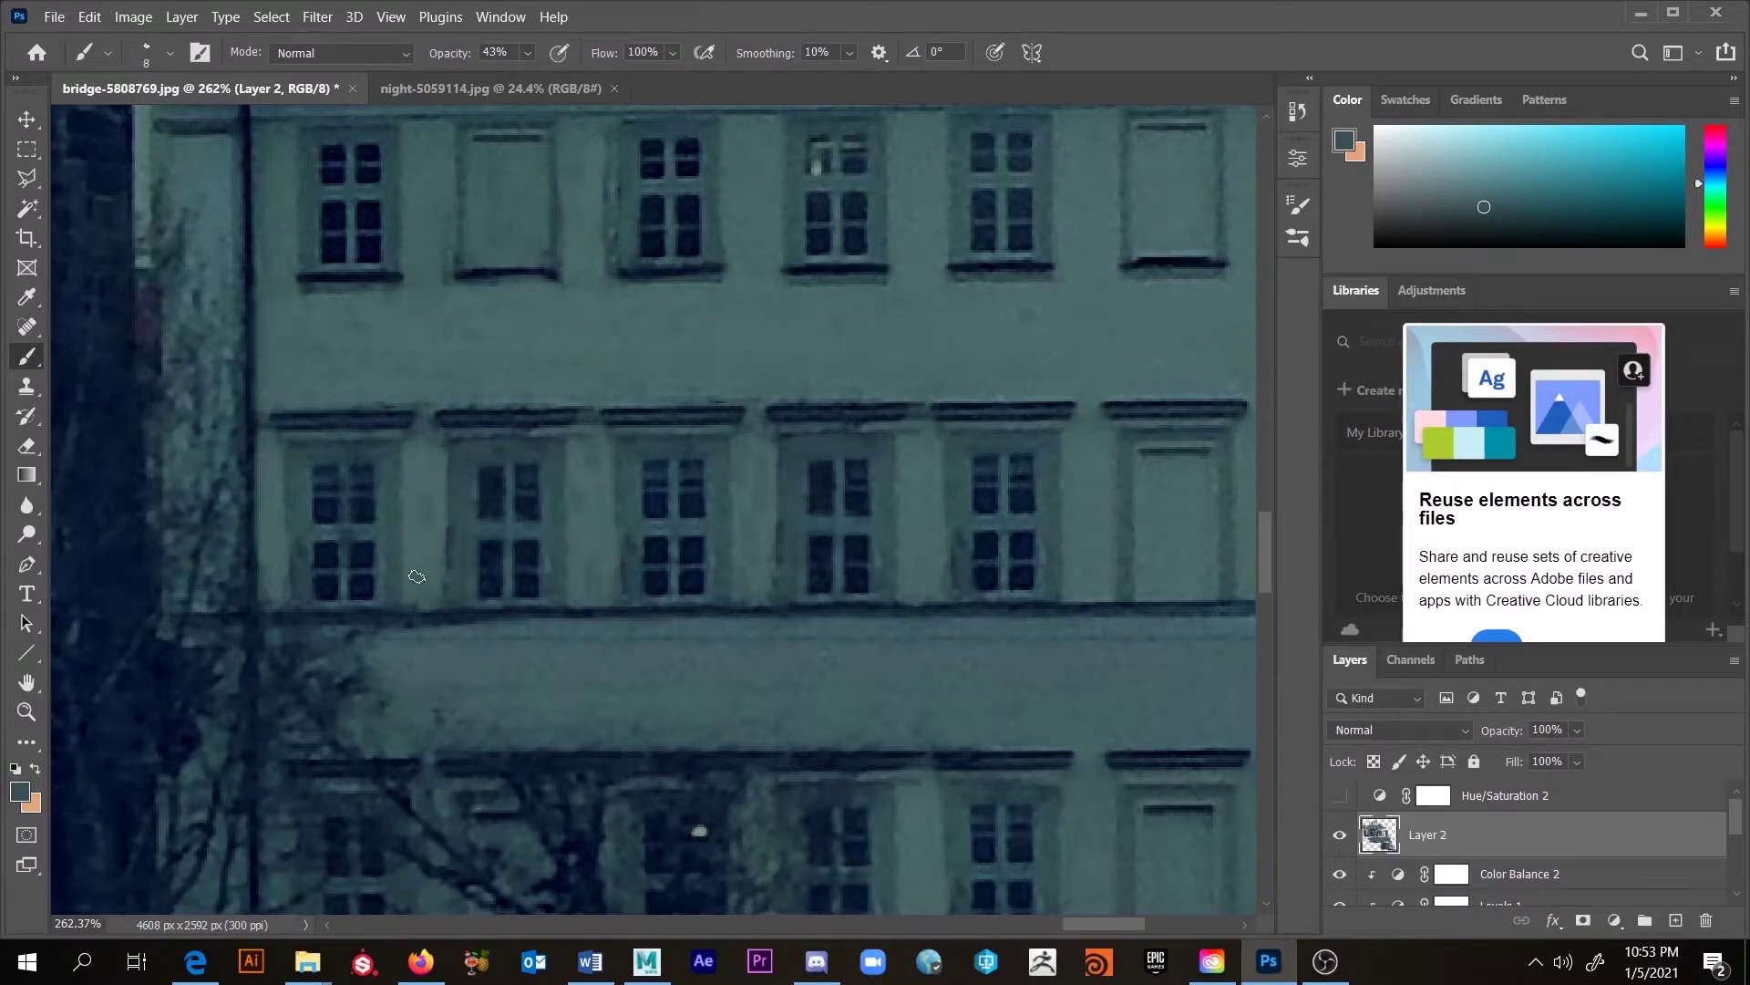
alt+click(419, 476)
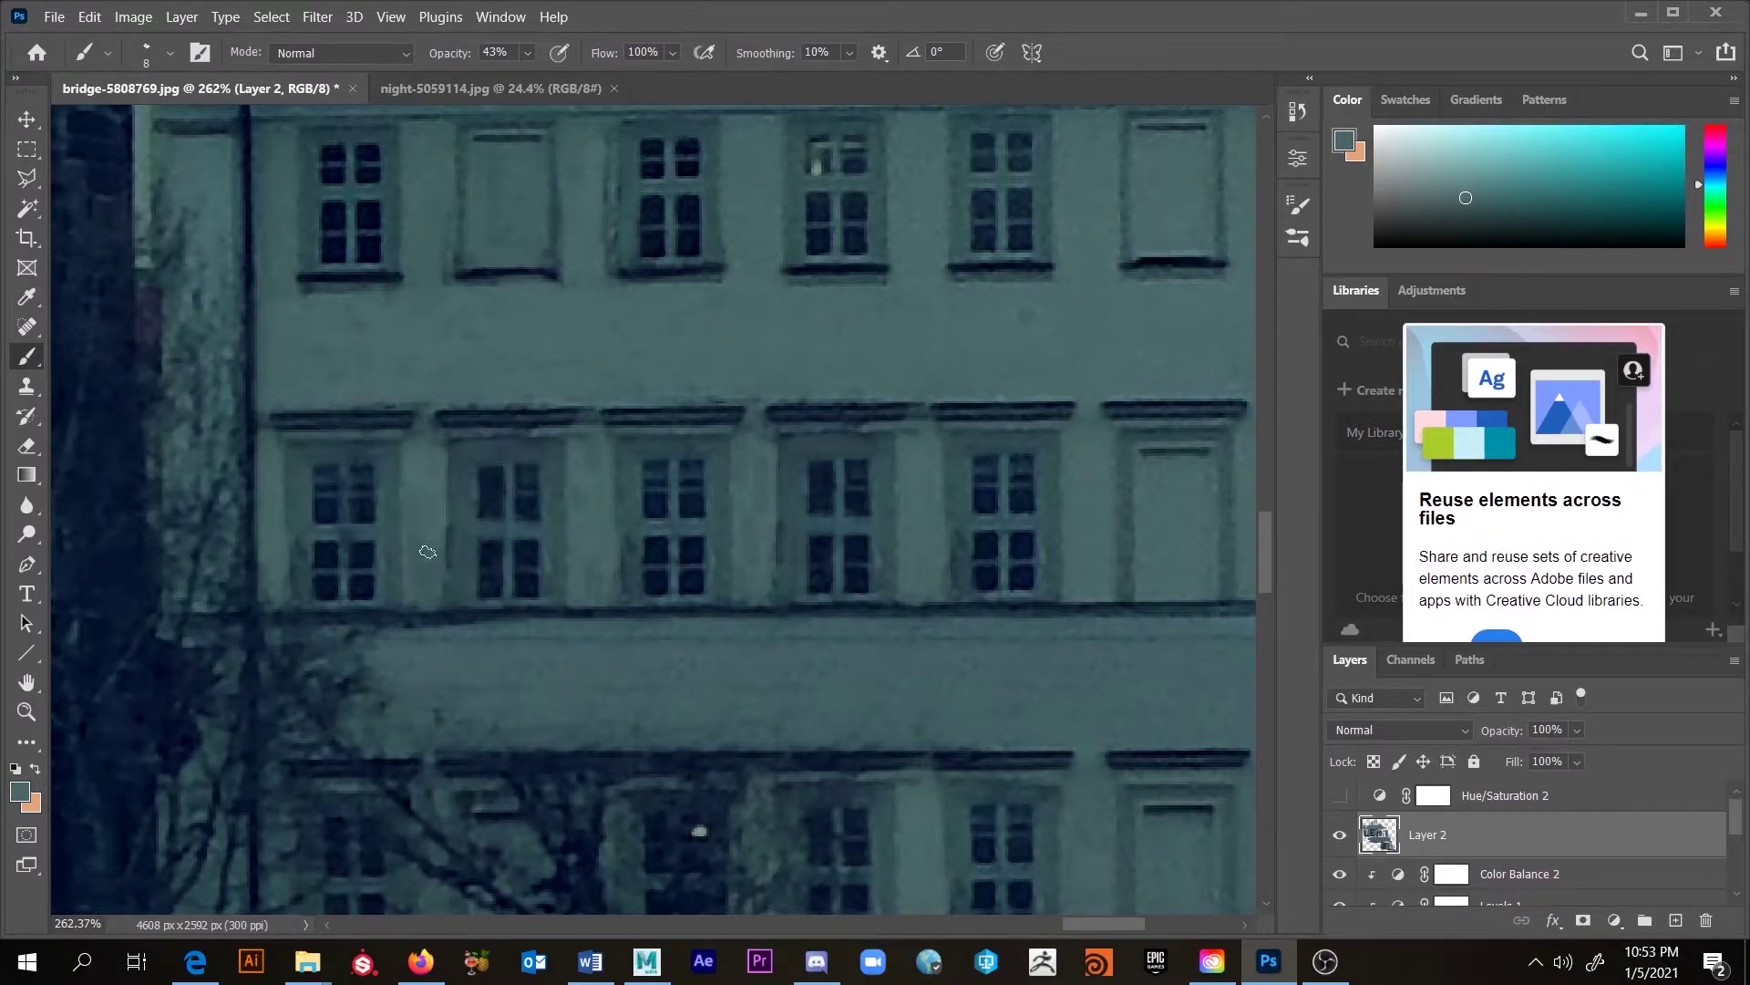
alt+click(410, 603)
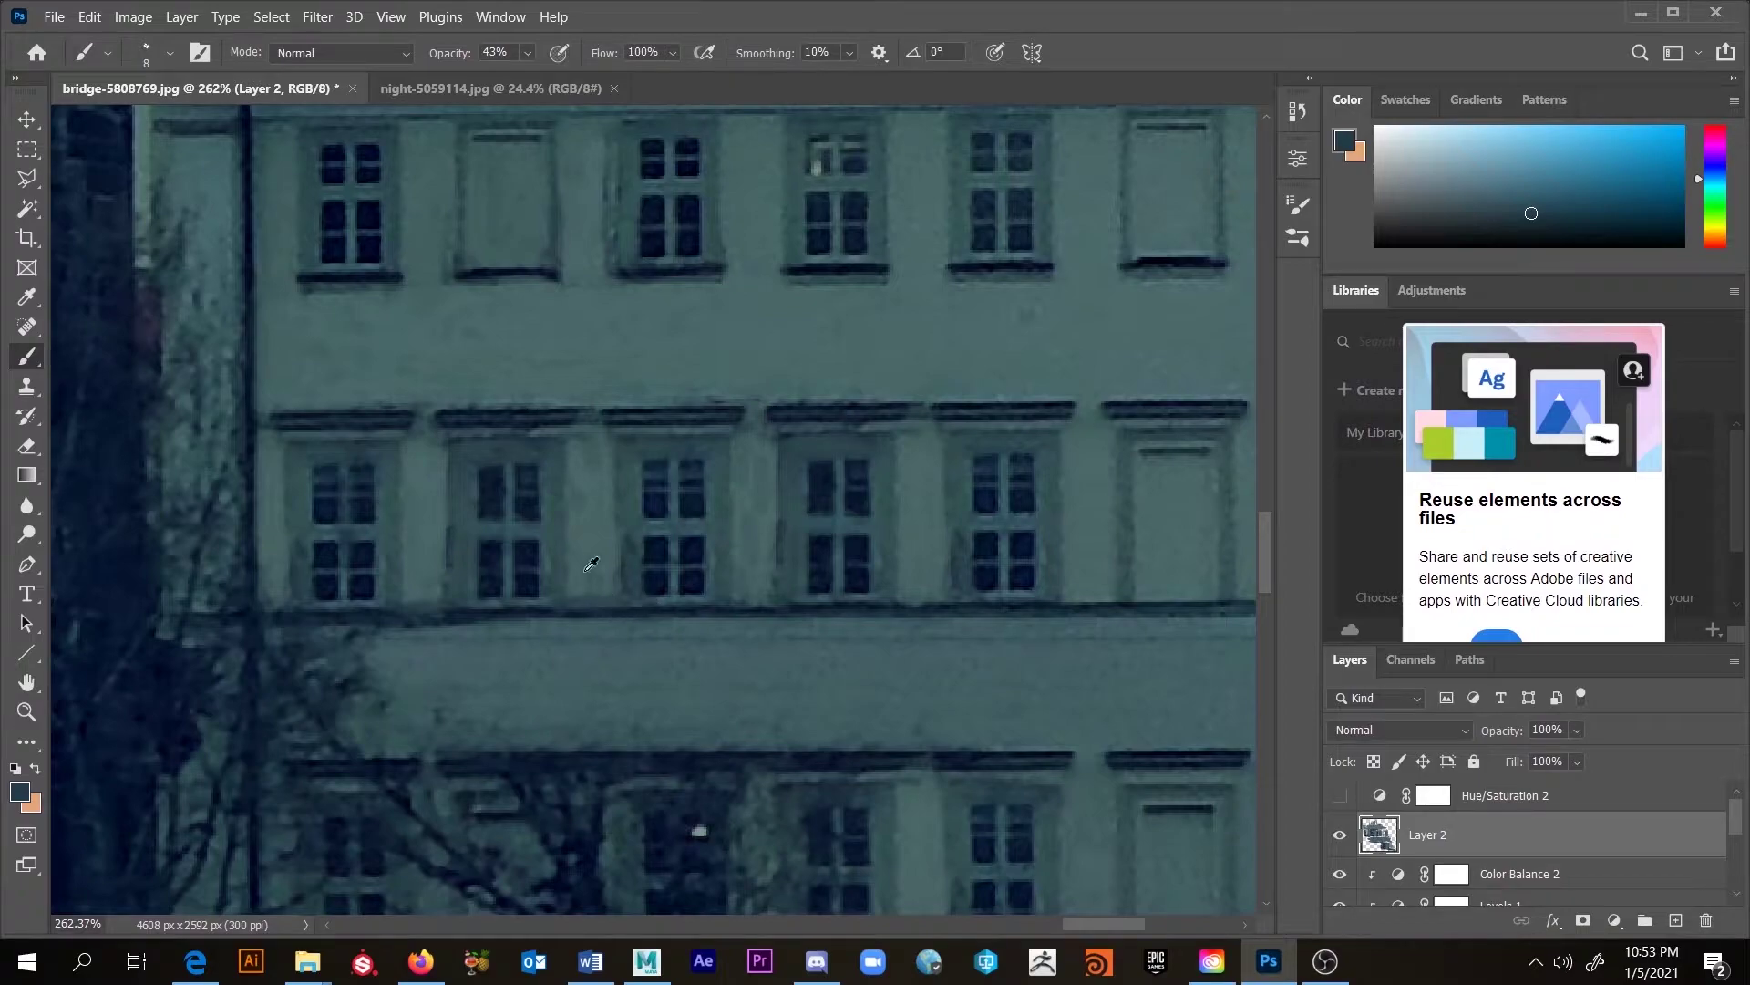
Step: Touch up the wall beside the third middle-row window and the frames and bars of the cloned windows with sampled colours
alt+click(597, 572)
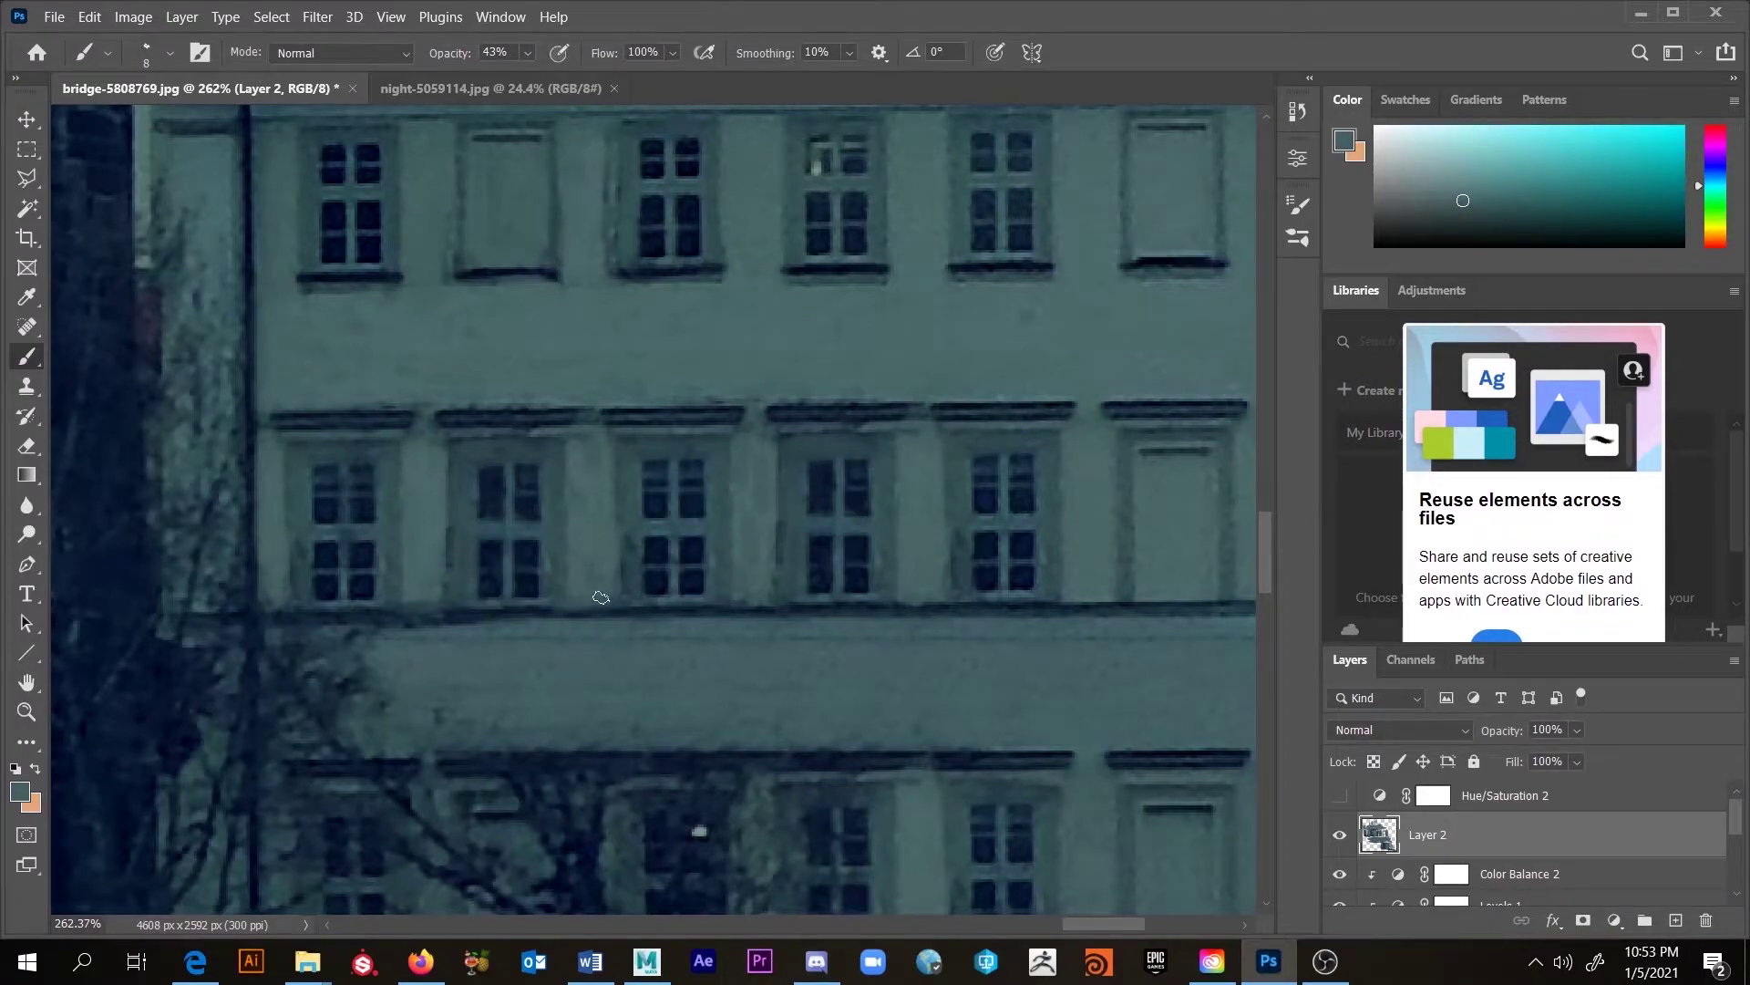
alt+click(631, 579)
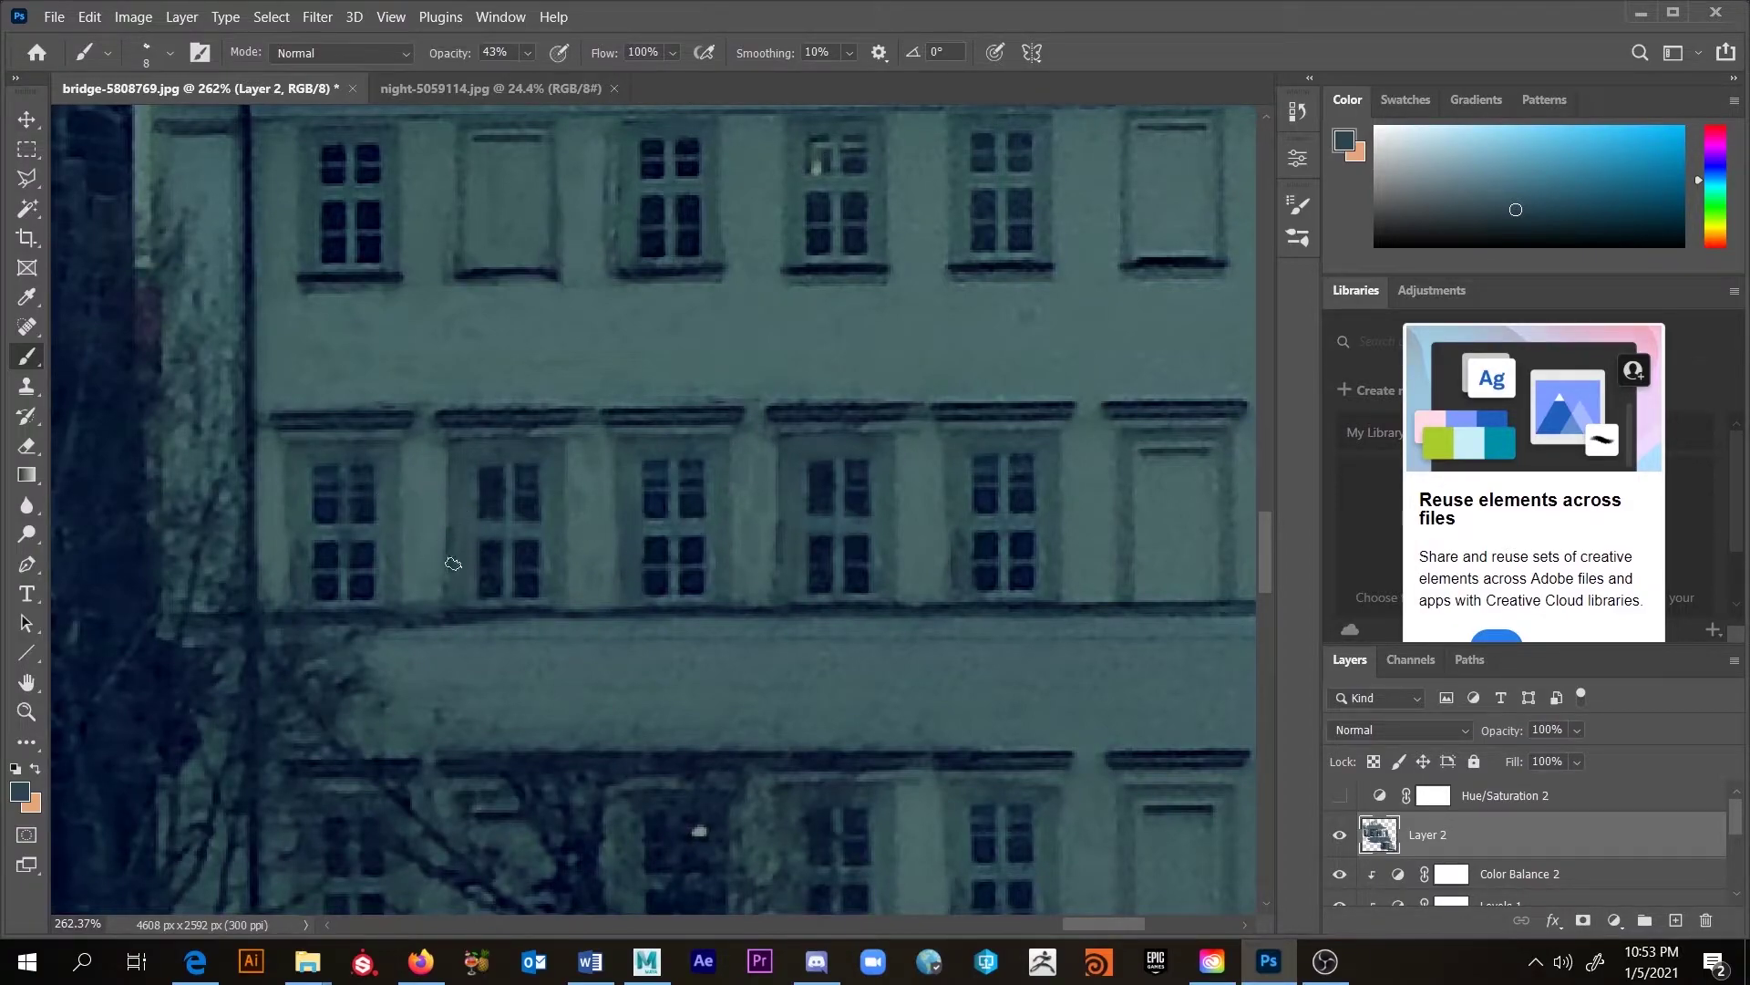
alt+click(461, 503)
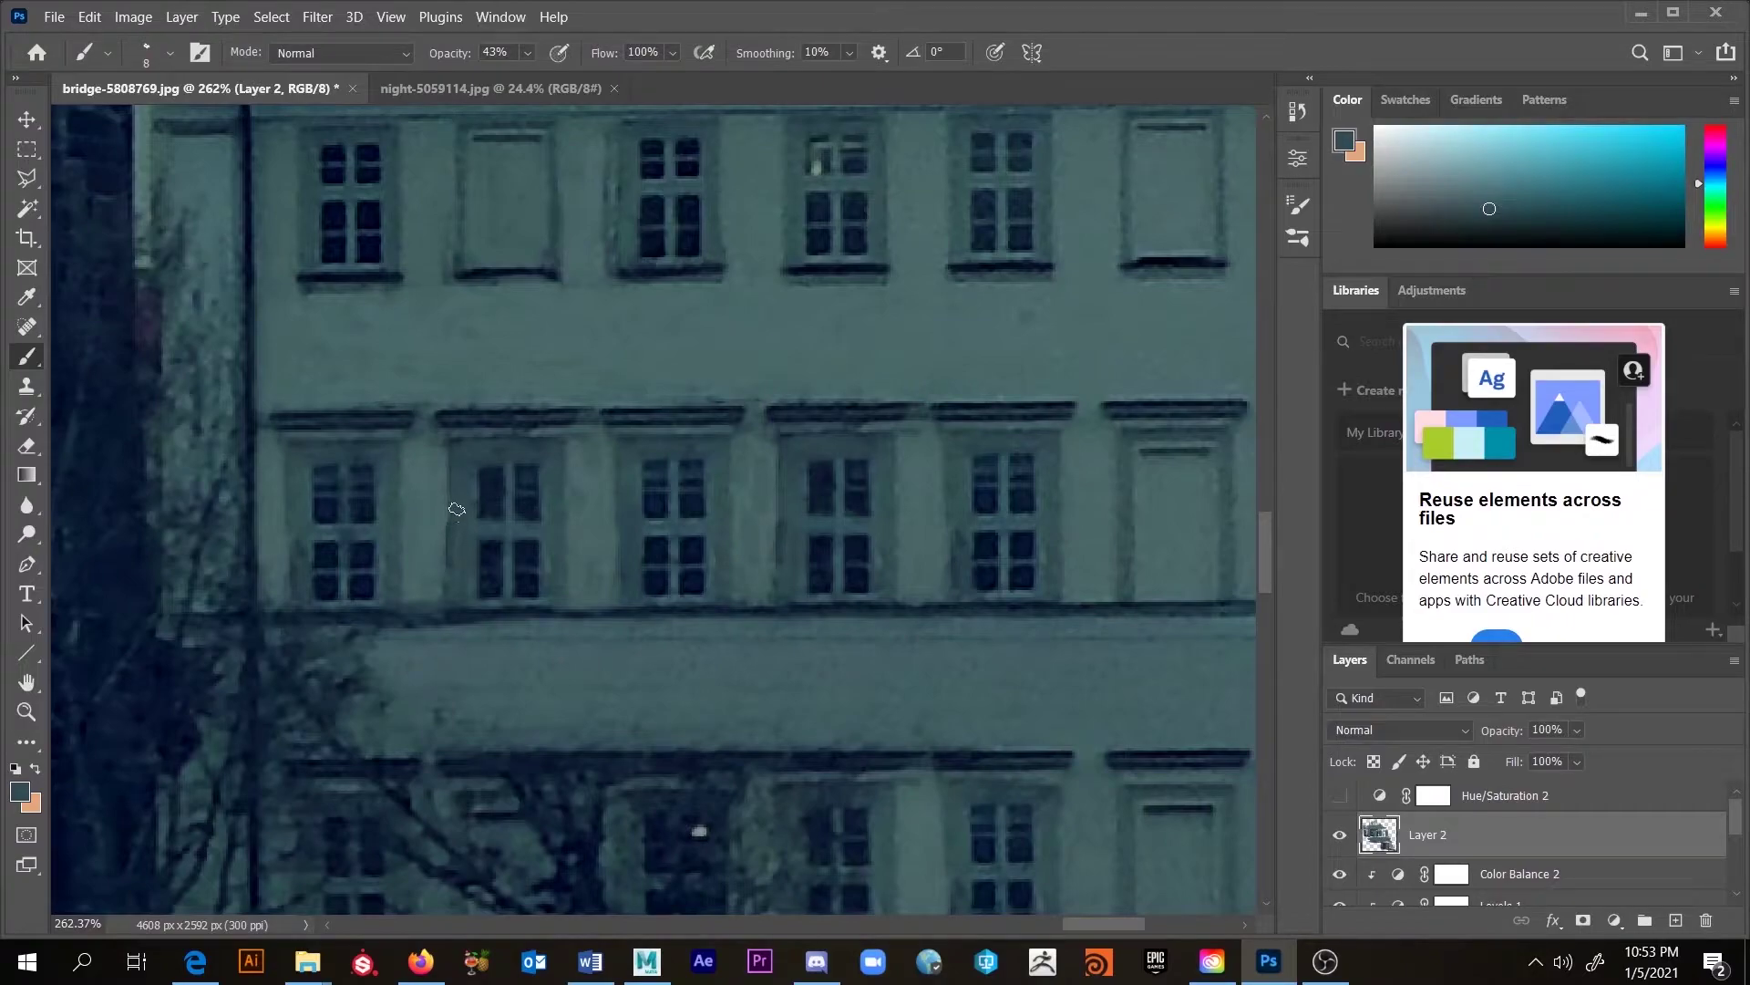
alt+click(328, 509)
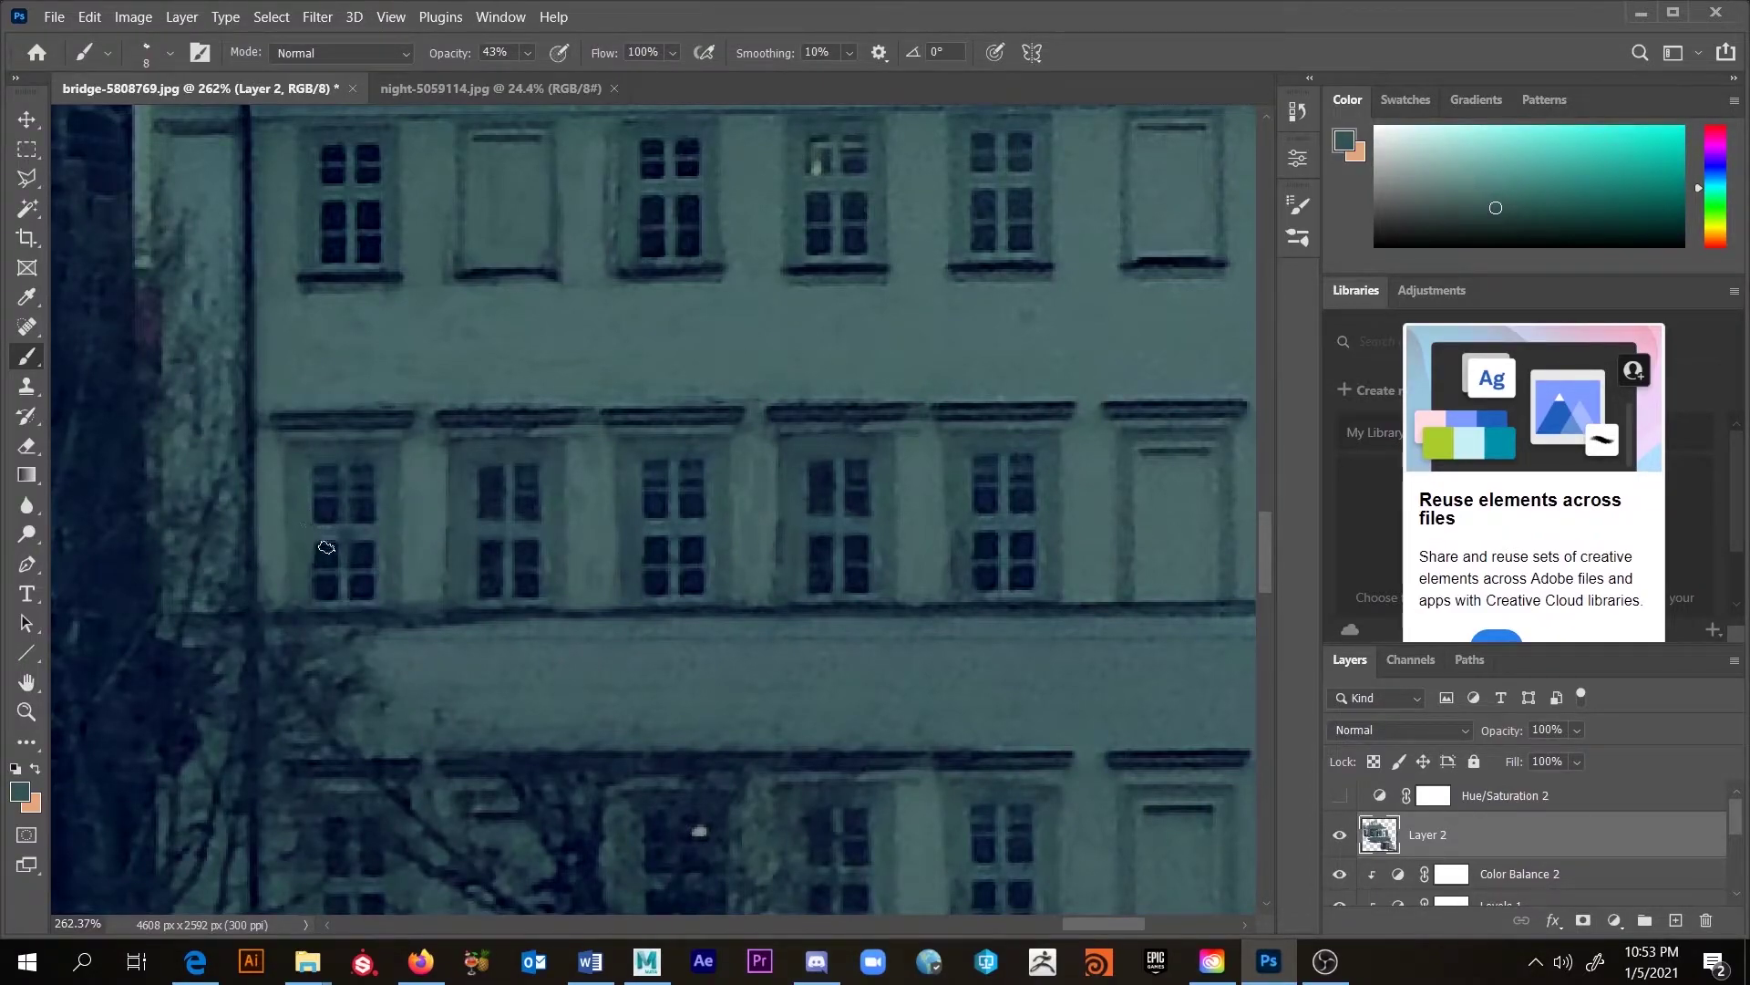
alt+click(810, 495)
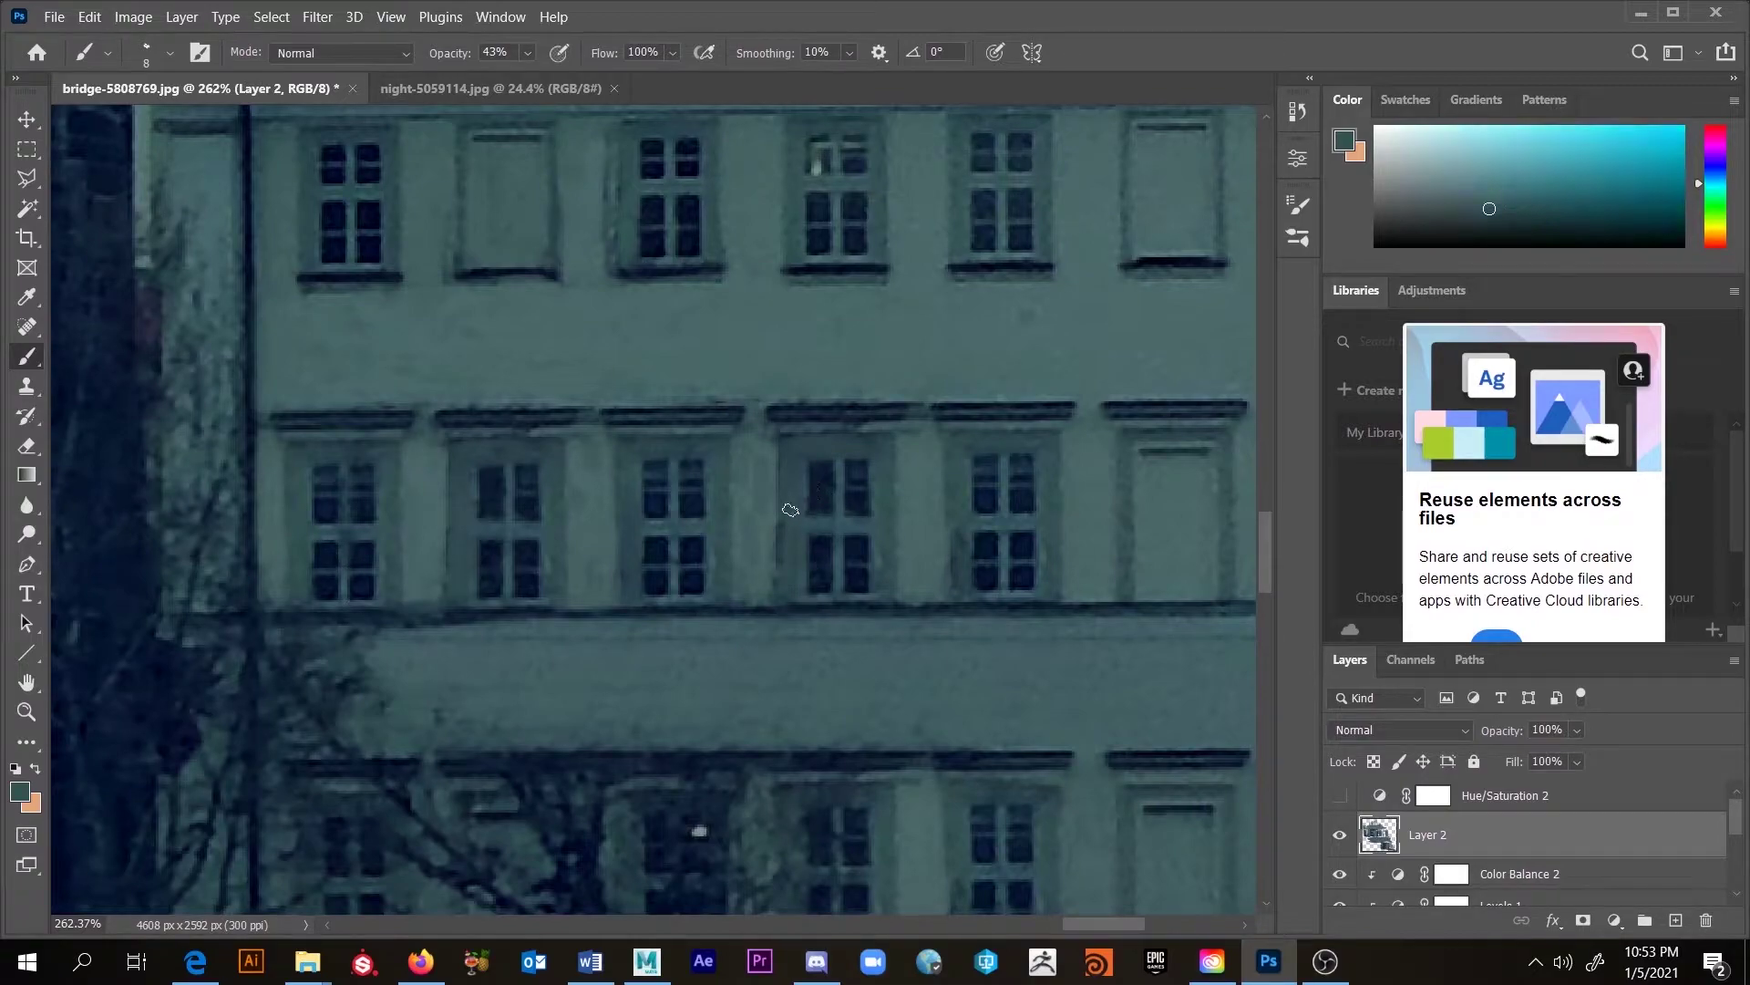
Step: Even out the wall gaps between the middle-row windows and darken the second window's left frame with sampled colours
alt+click(761, 514)
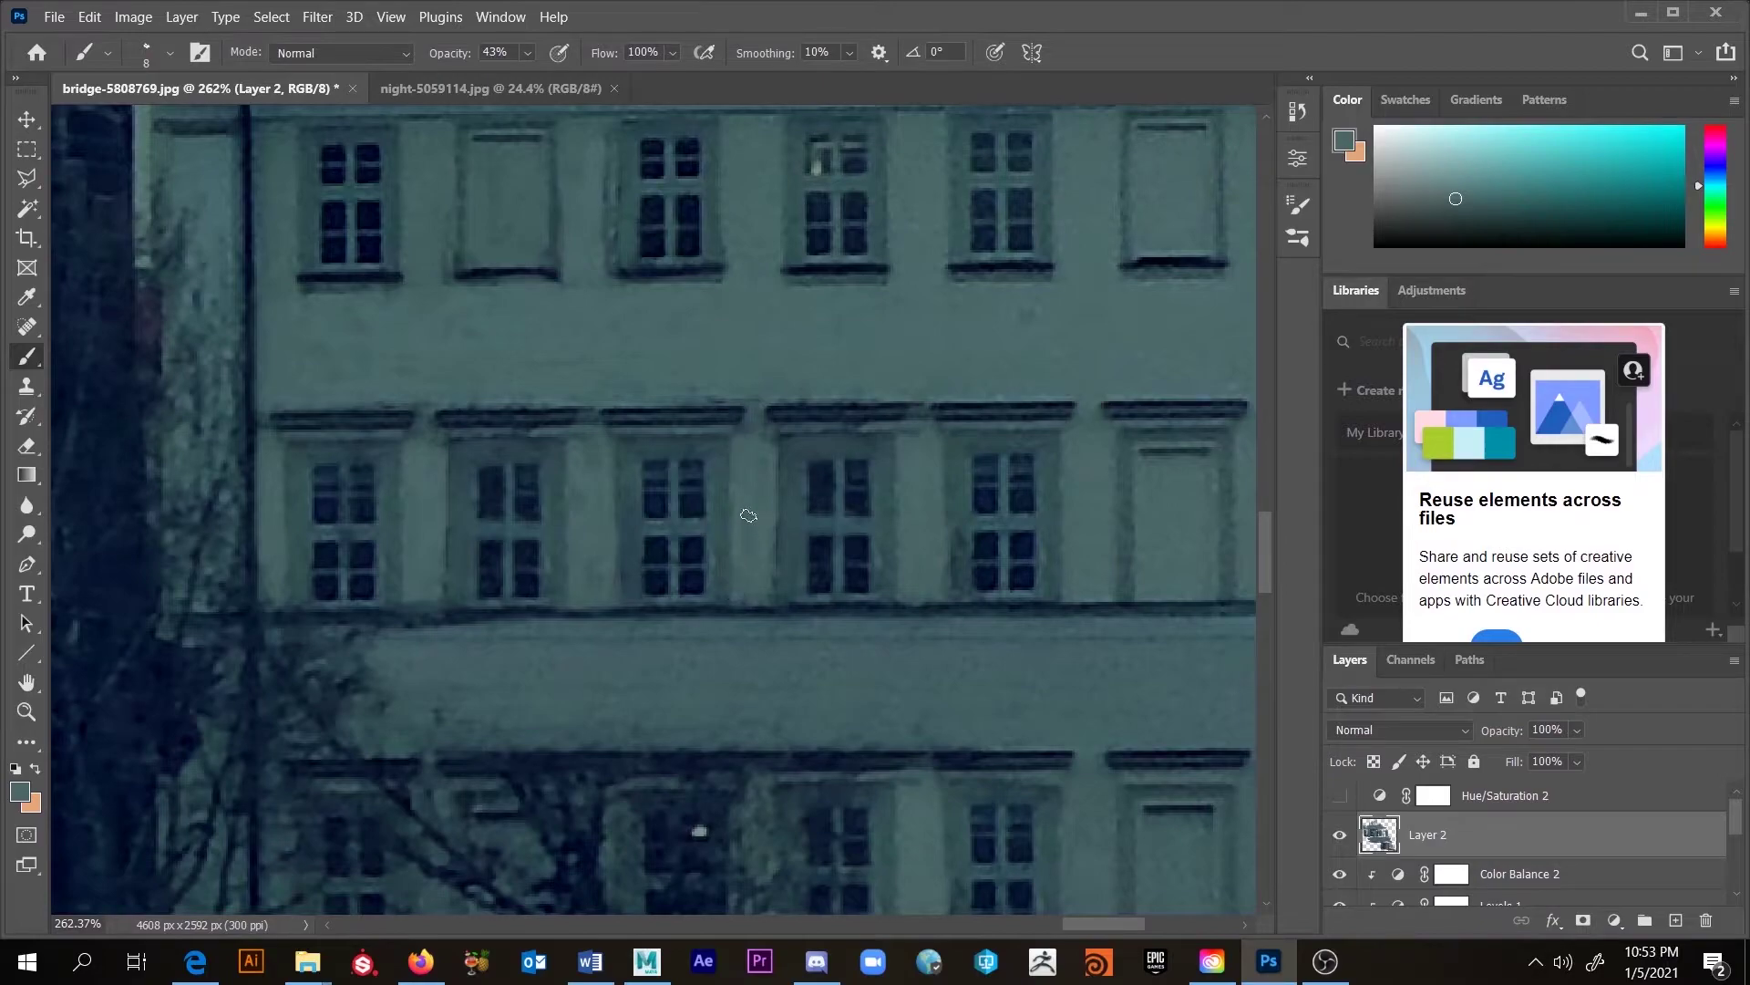
alt+click(574, 470)
drag(545, 545, 717, 532)
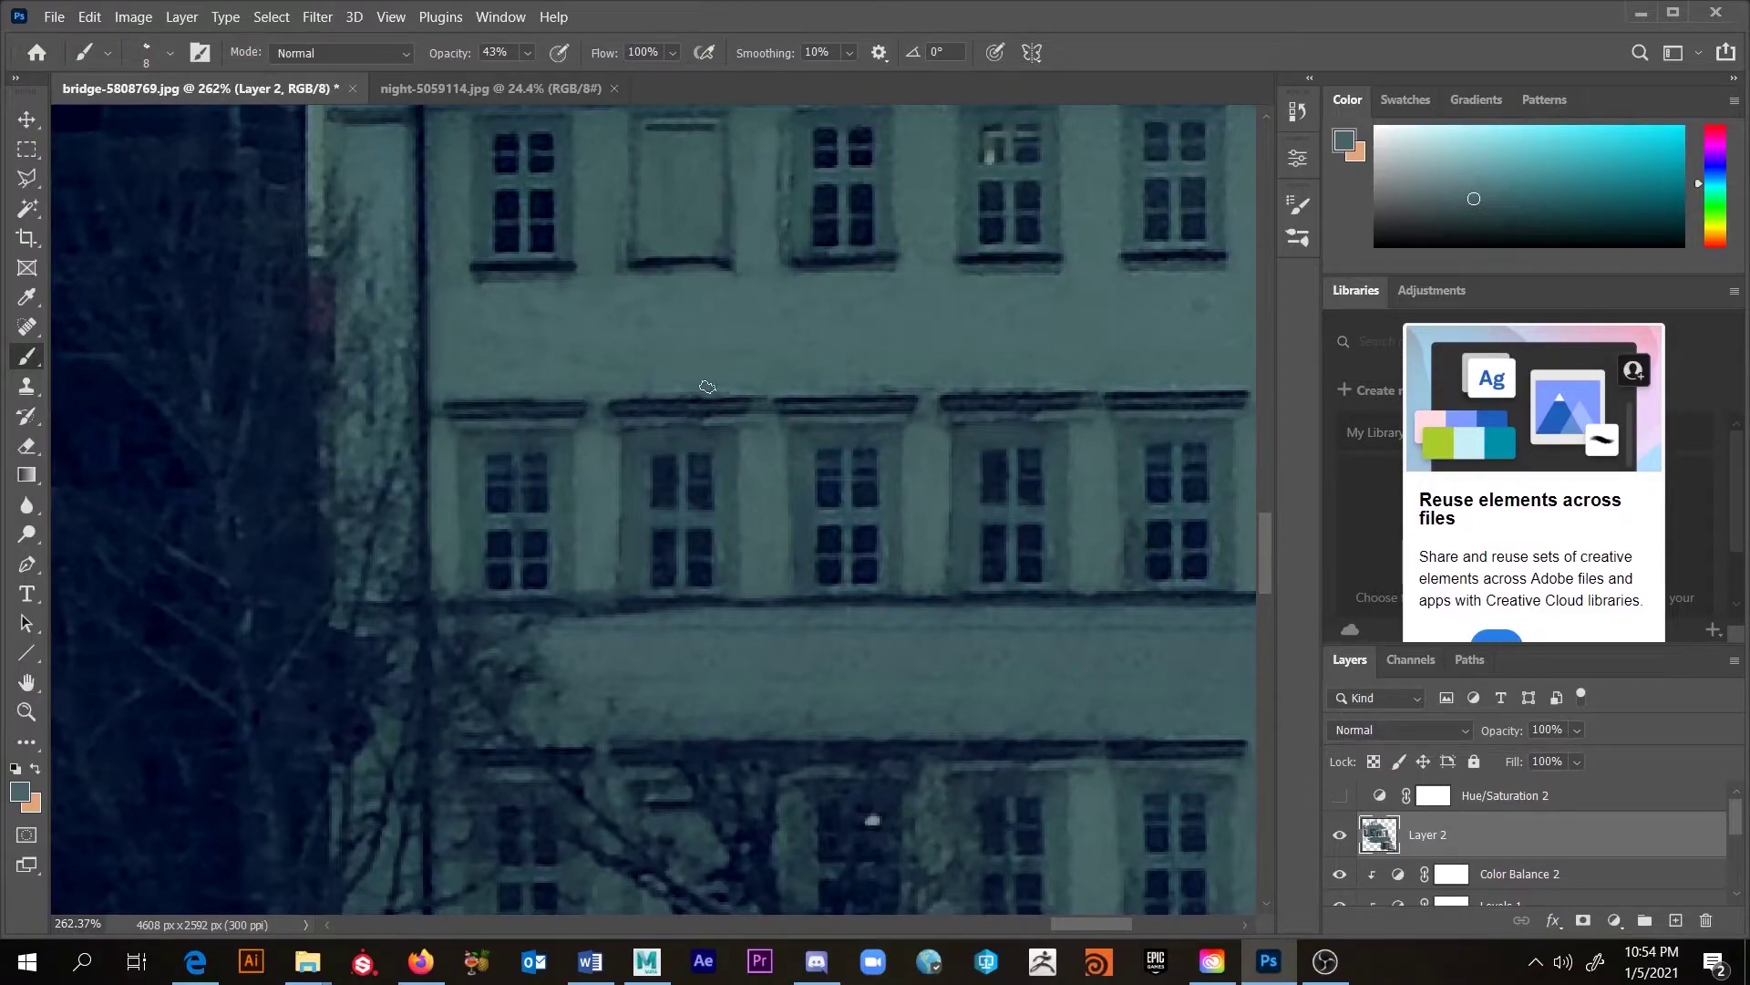
drag(521, 510, 701, 444)
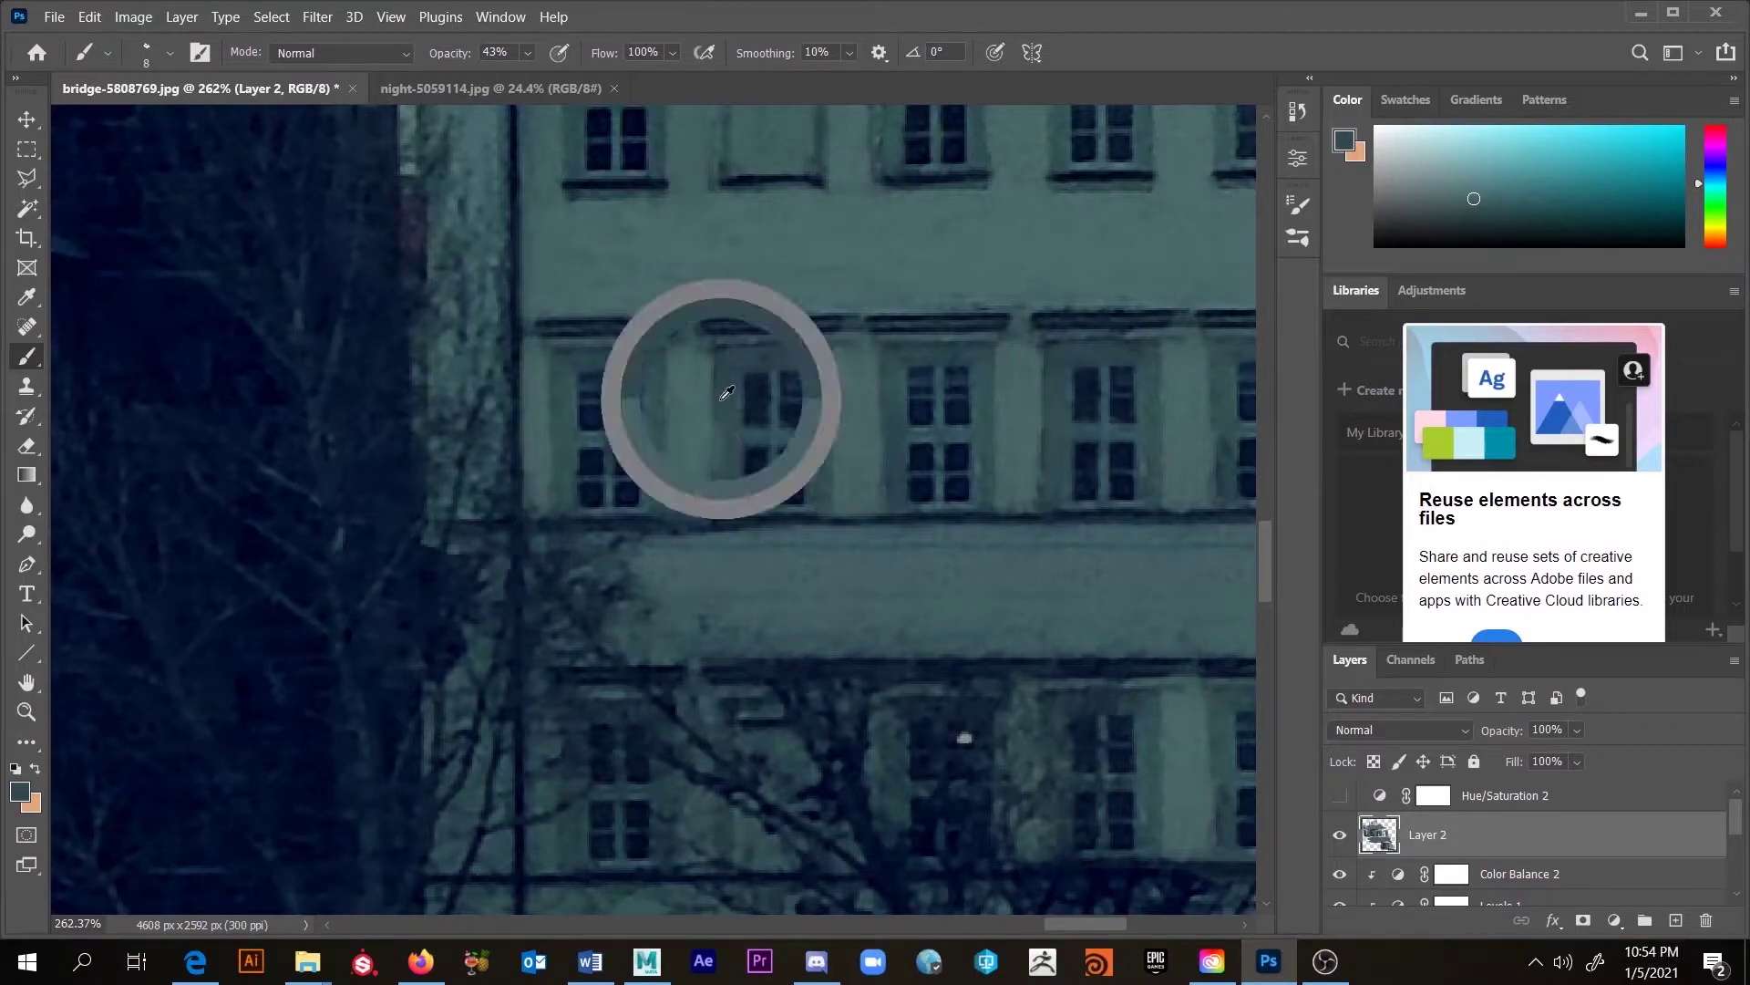
alt+click(724, 397)
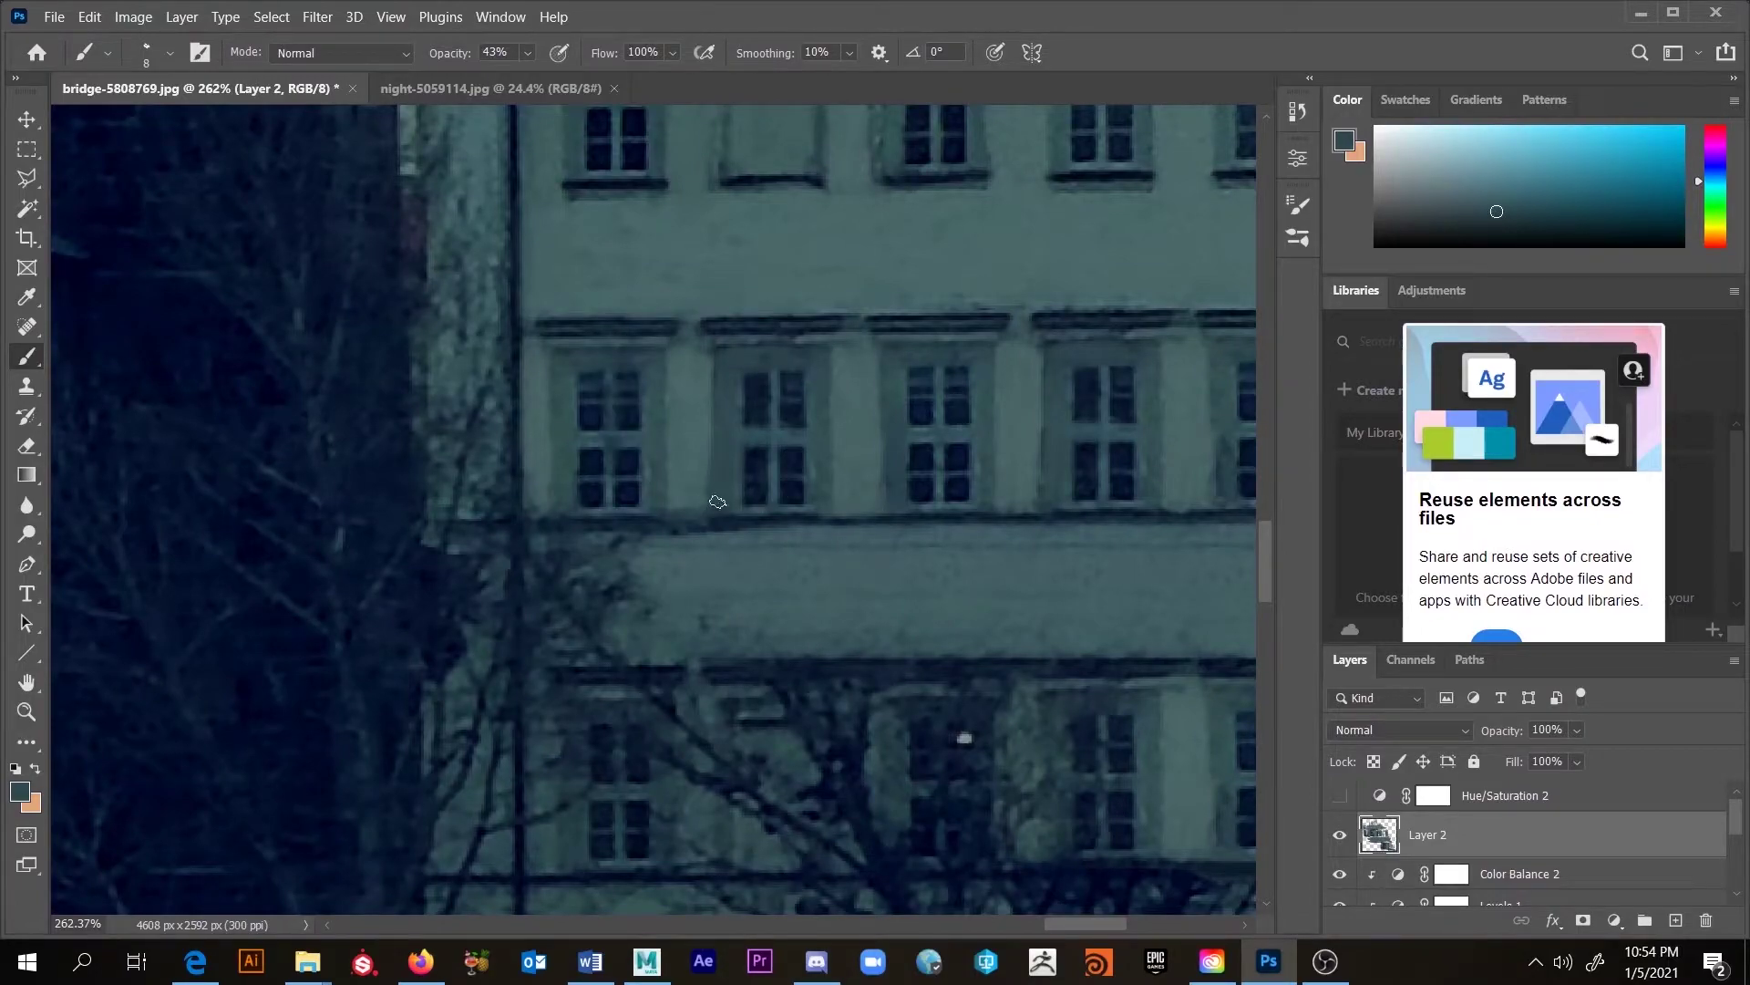
Step: Compare the whole composite with and without Layer 2 to check the middle-row window repairs
mouse_move(606, 429)
mouse_down()
mouse_move(637, 453)
mouse_move(477, 399)
mouse_move(300, 387)
mouse_move(490, 313)
mouse_move(707, 598)
mouse_move(938, 632)
mouse_move(892, 495)
mouse_up()
scroll(745, 478, down, 8)
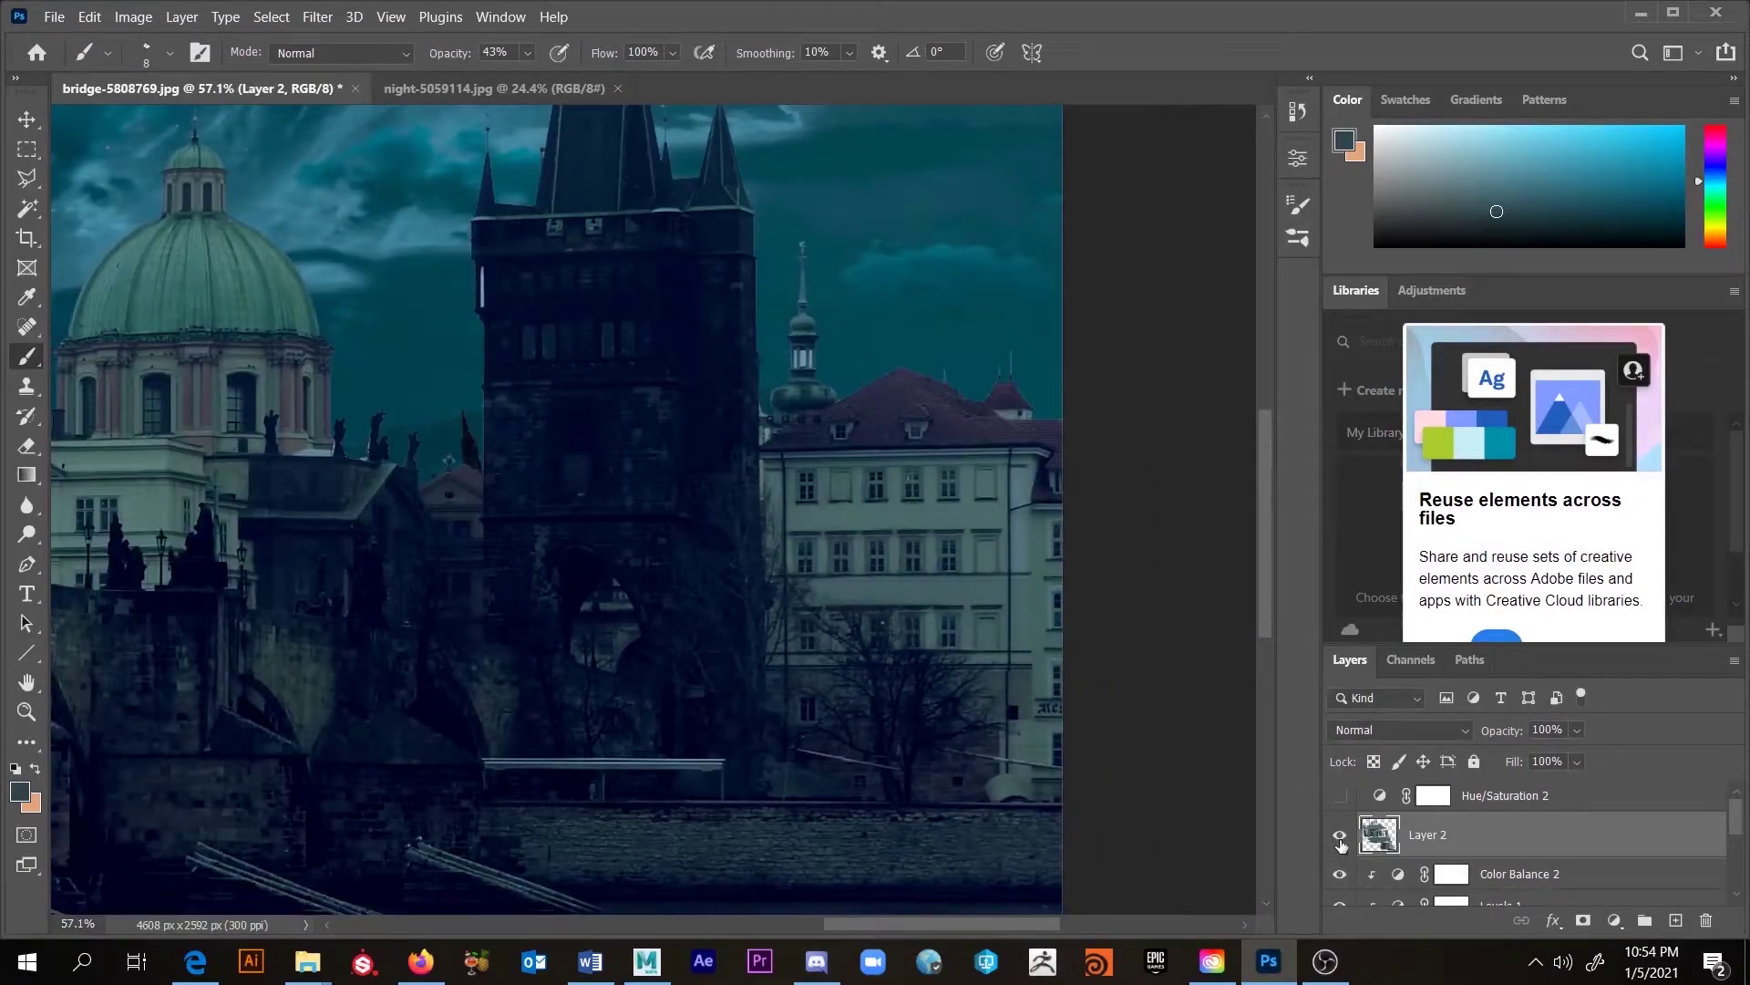
click(1339, 837)
click(1339, 837)
click(1339, 837)
click(1339, 837)
scroll(888, 728, down, 2)
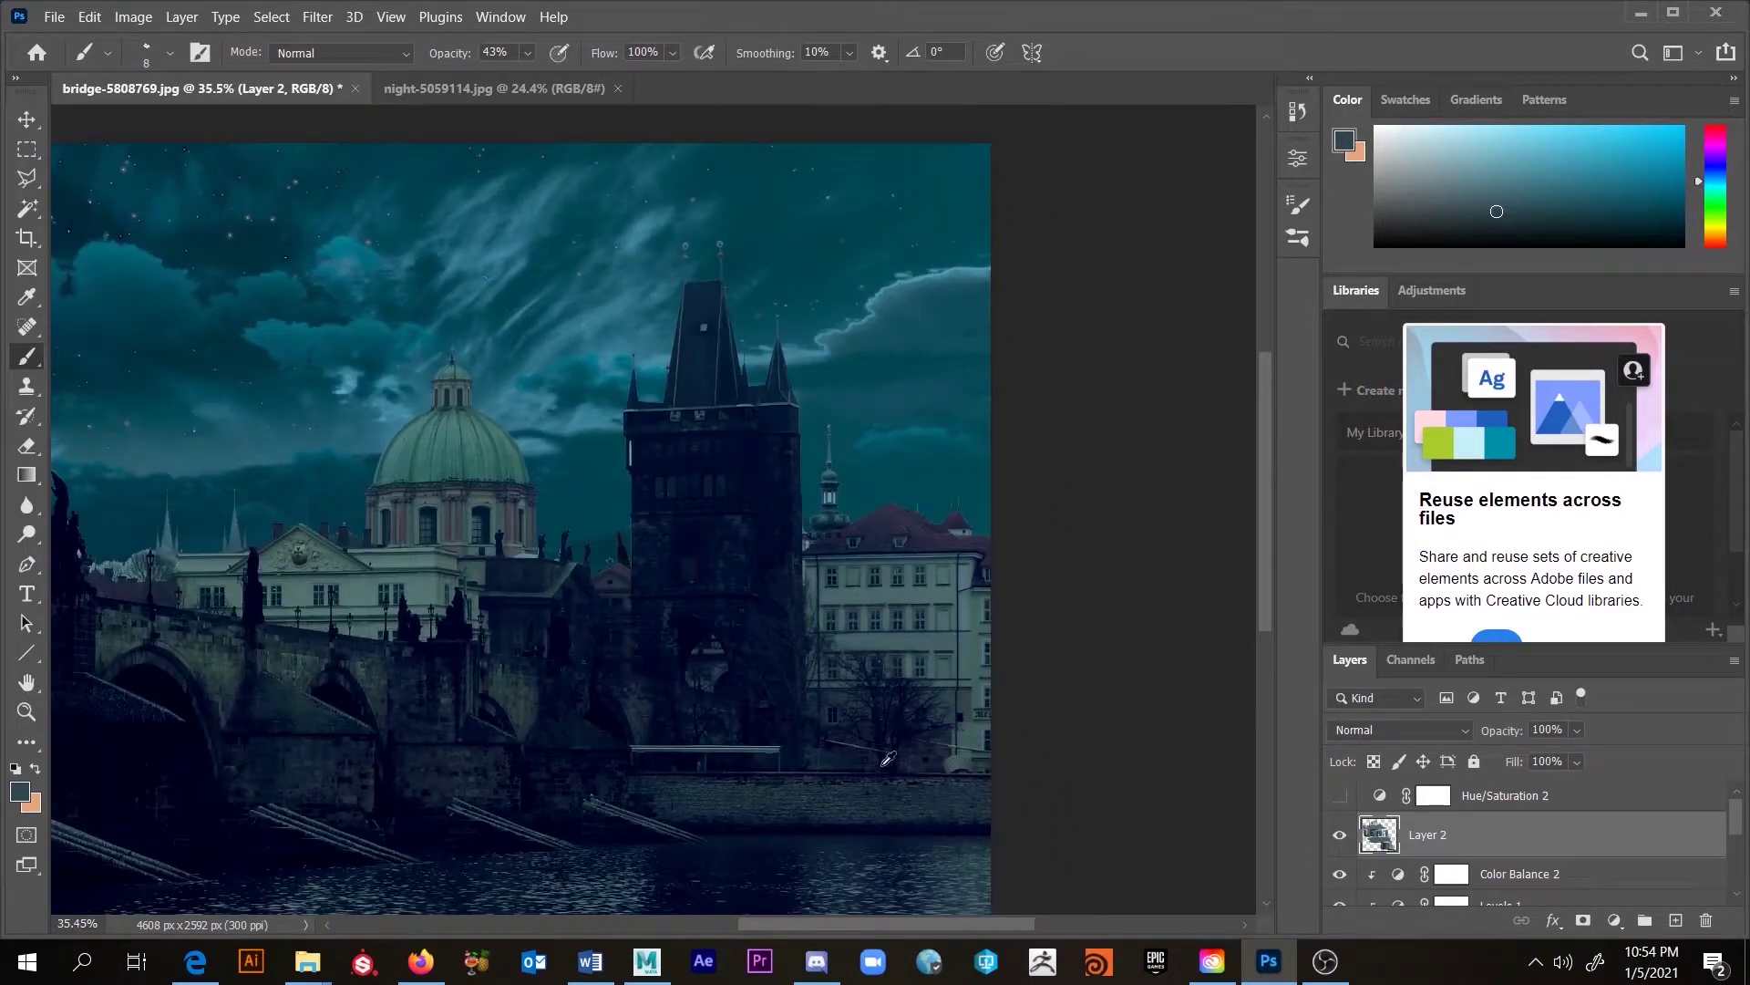
Step: Clone clean lintel, window and wall areas over the third and fourth windows of the row below with the 20 px Clone Stamp at 59% opacity
scroll(862, 751, up, 5)
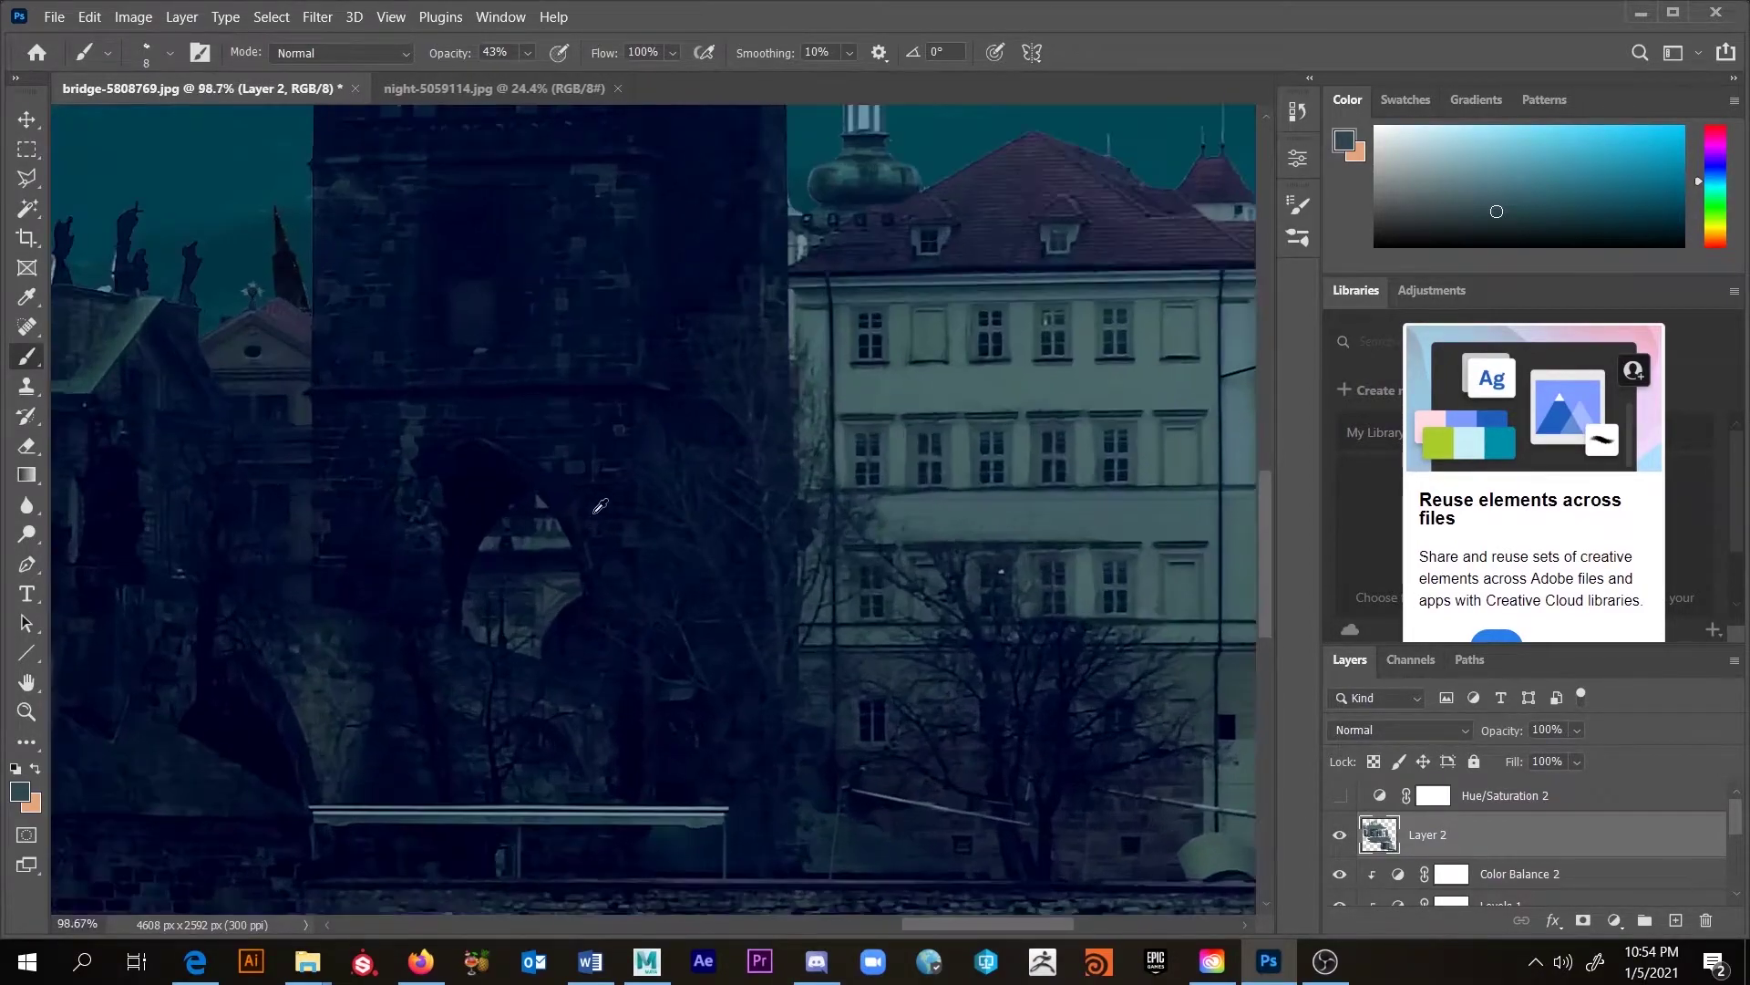
scroll(679, 518, up, 1)
drag(680, 554, 501, 554)
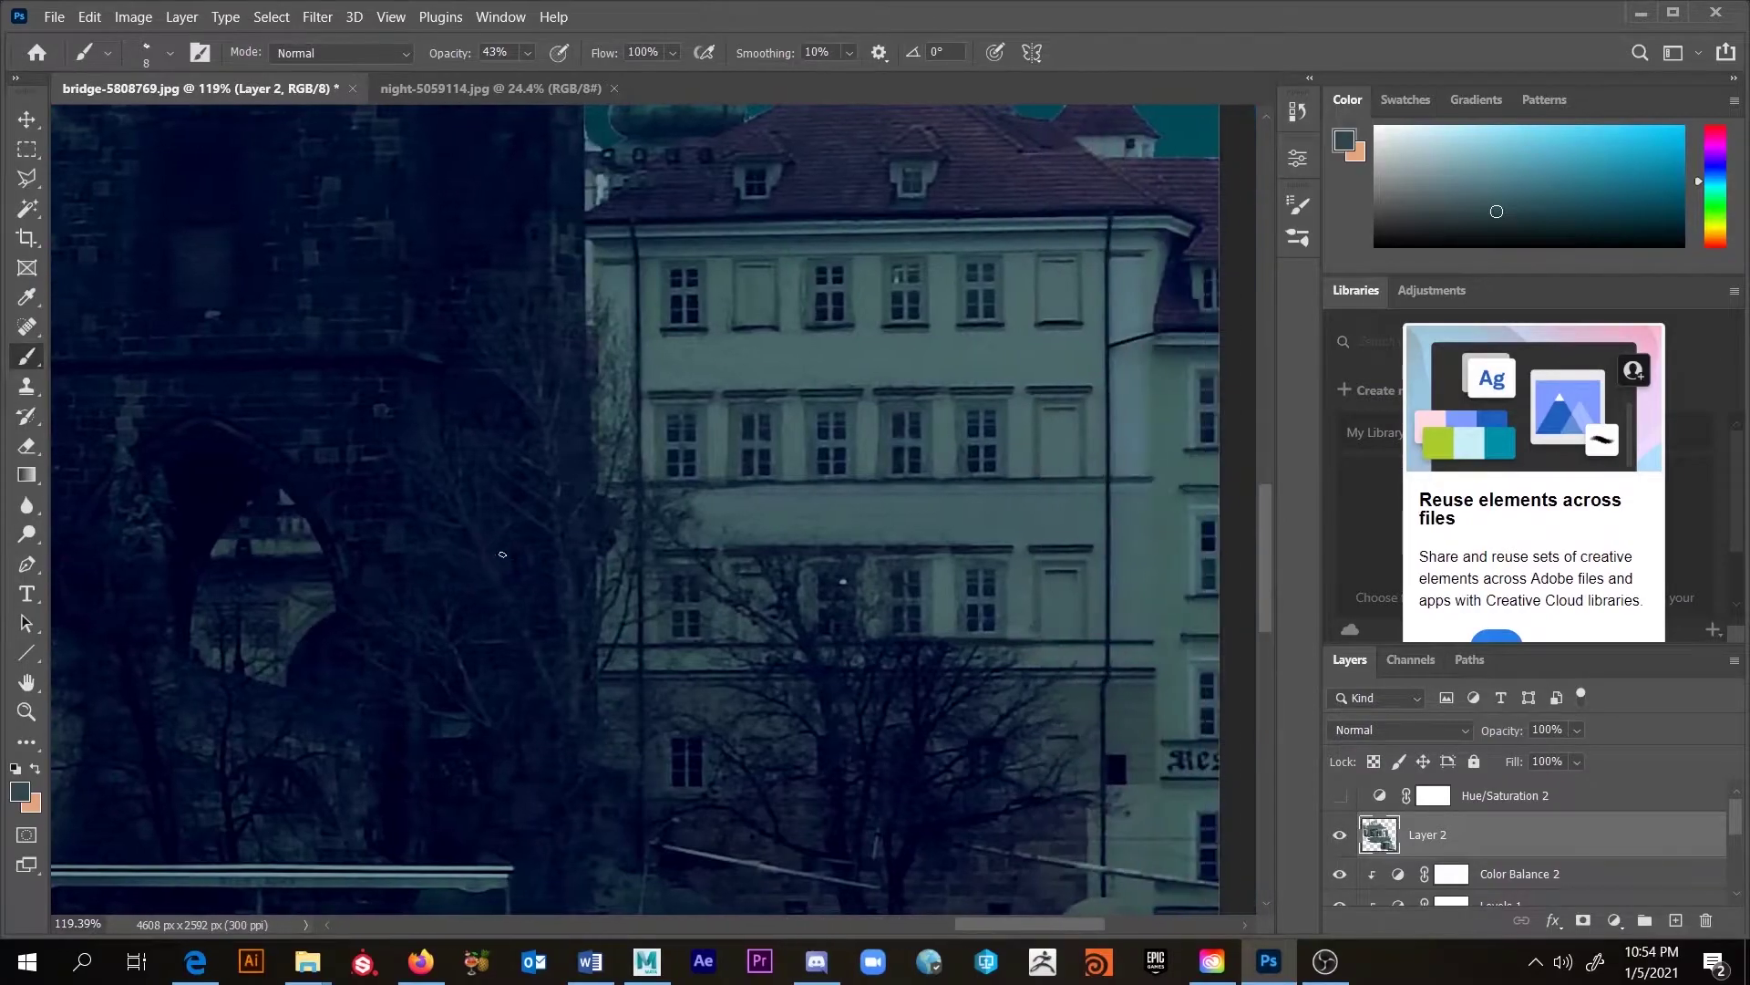
drag(735, 684, 548, 467)
scroll(797, 520, up, 3)
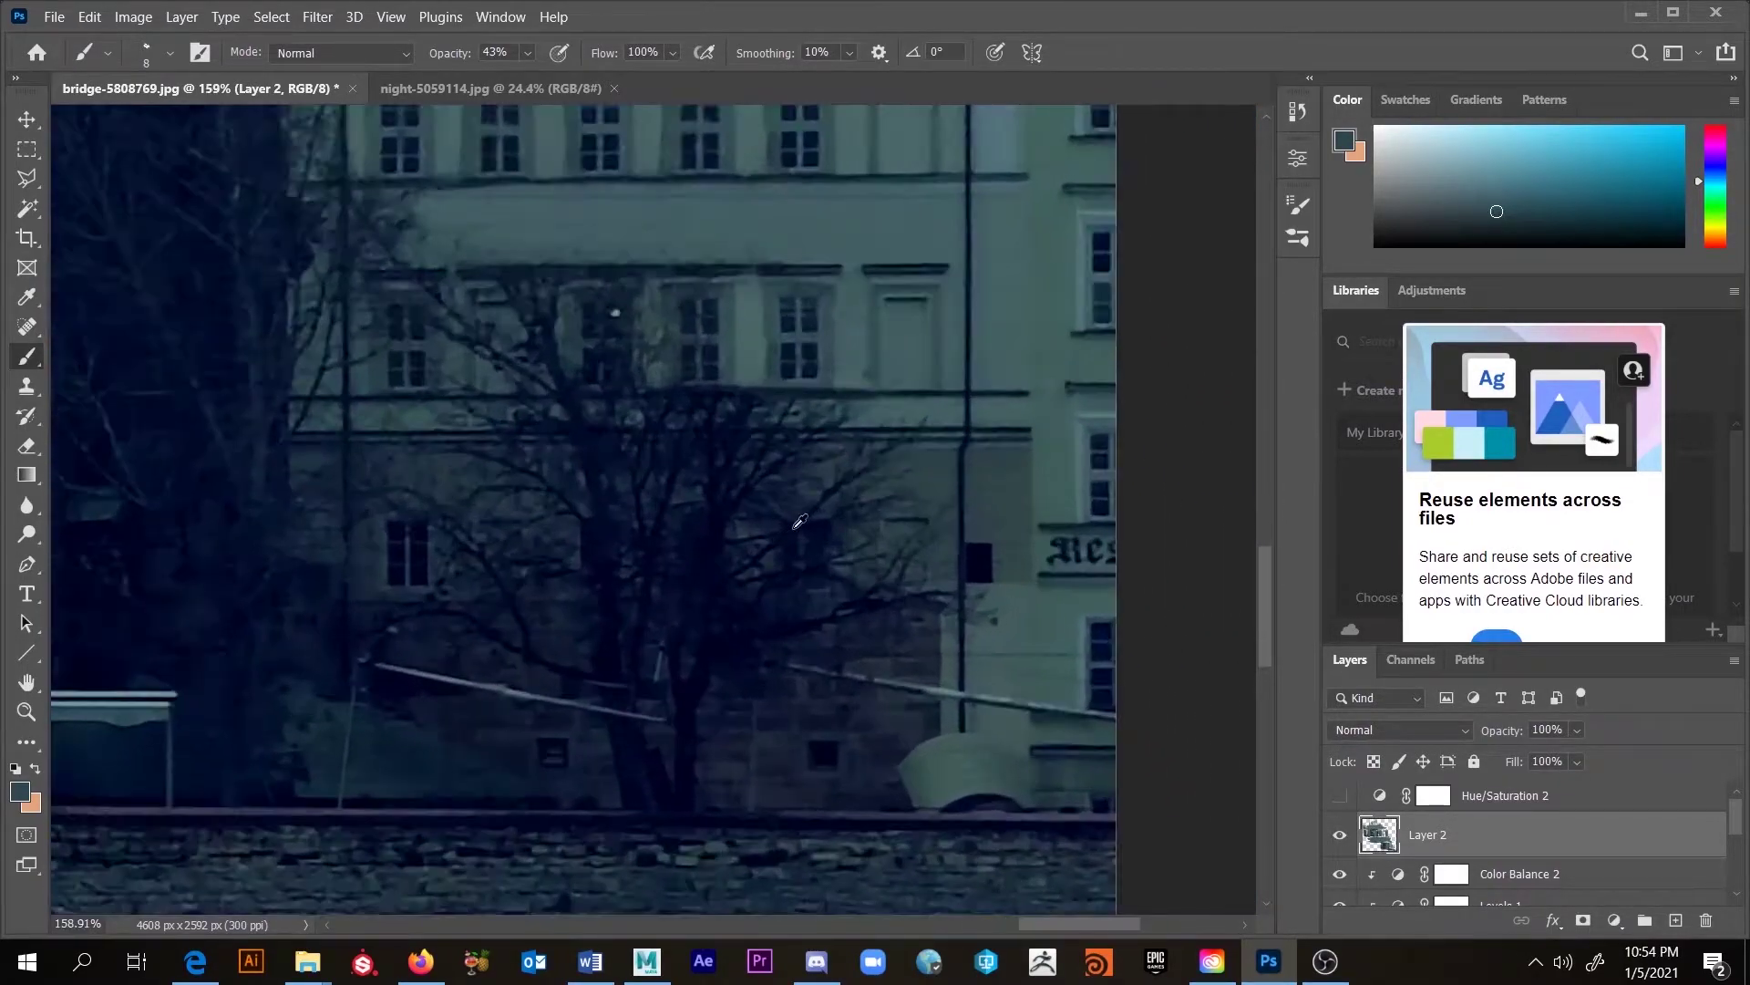
scroll(927, 529, up, 3)
drag(866, 513, 792, 545)
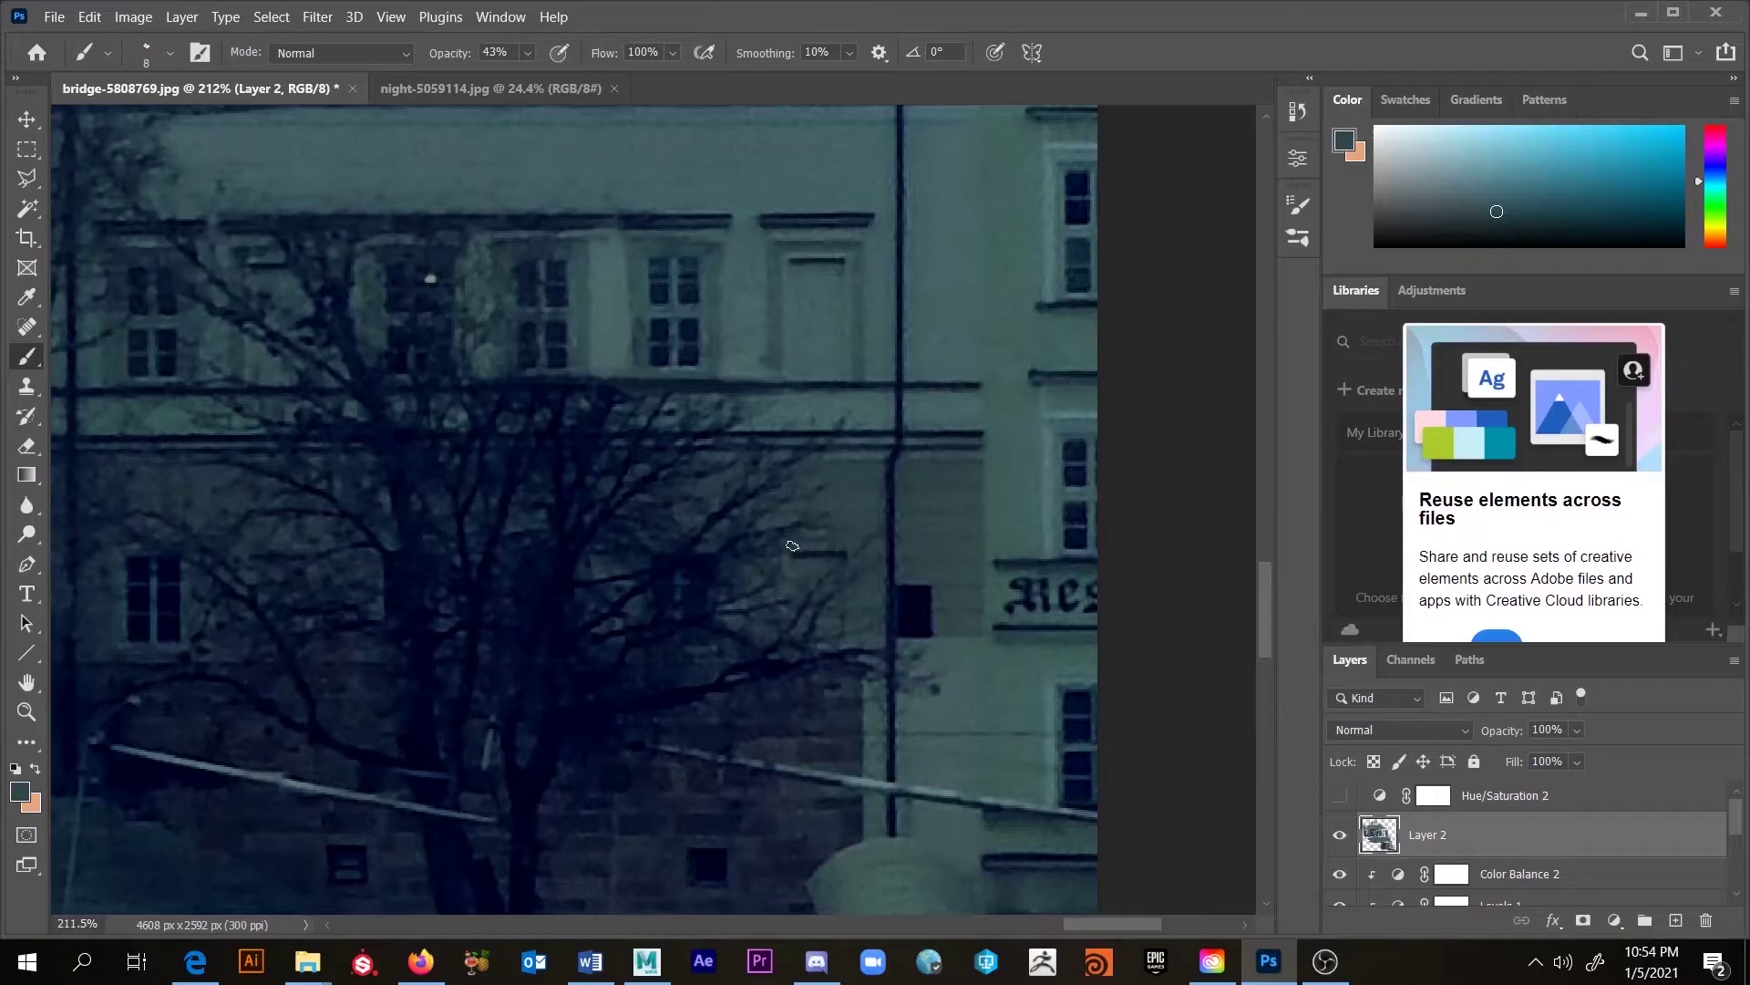
drag(597, 250, 711, 551)
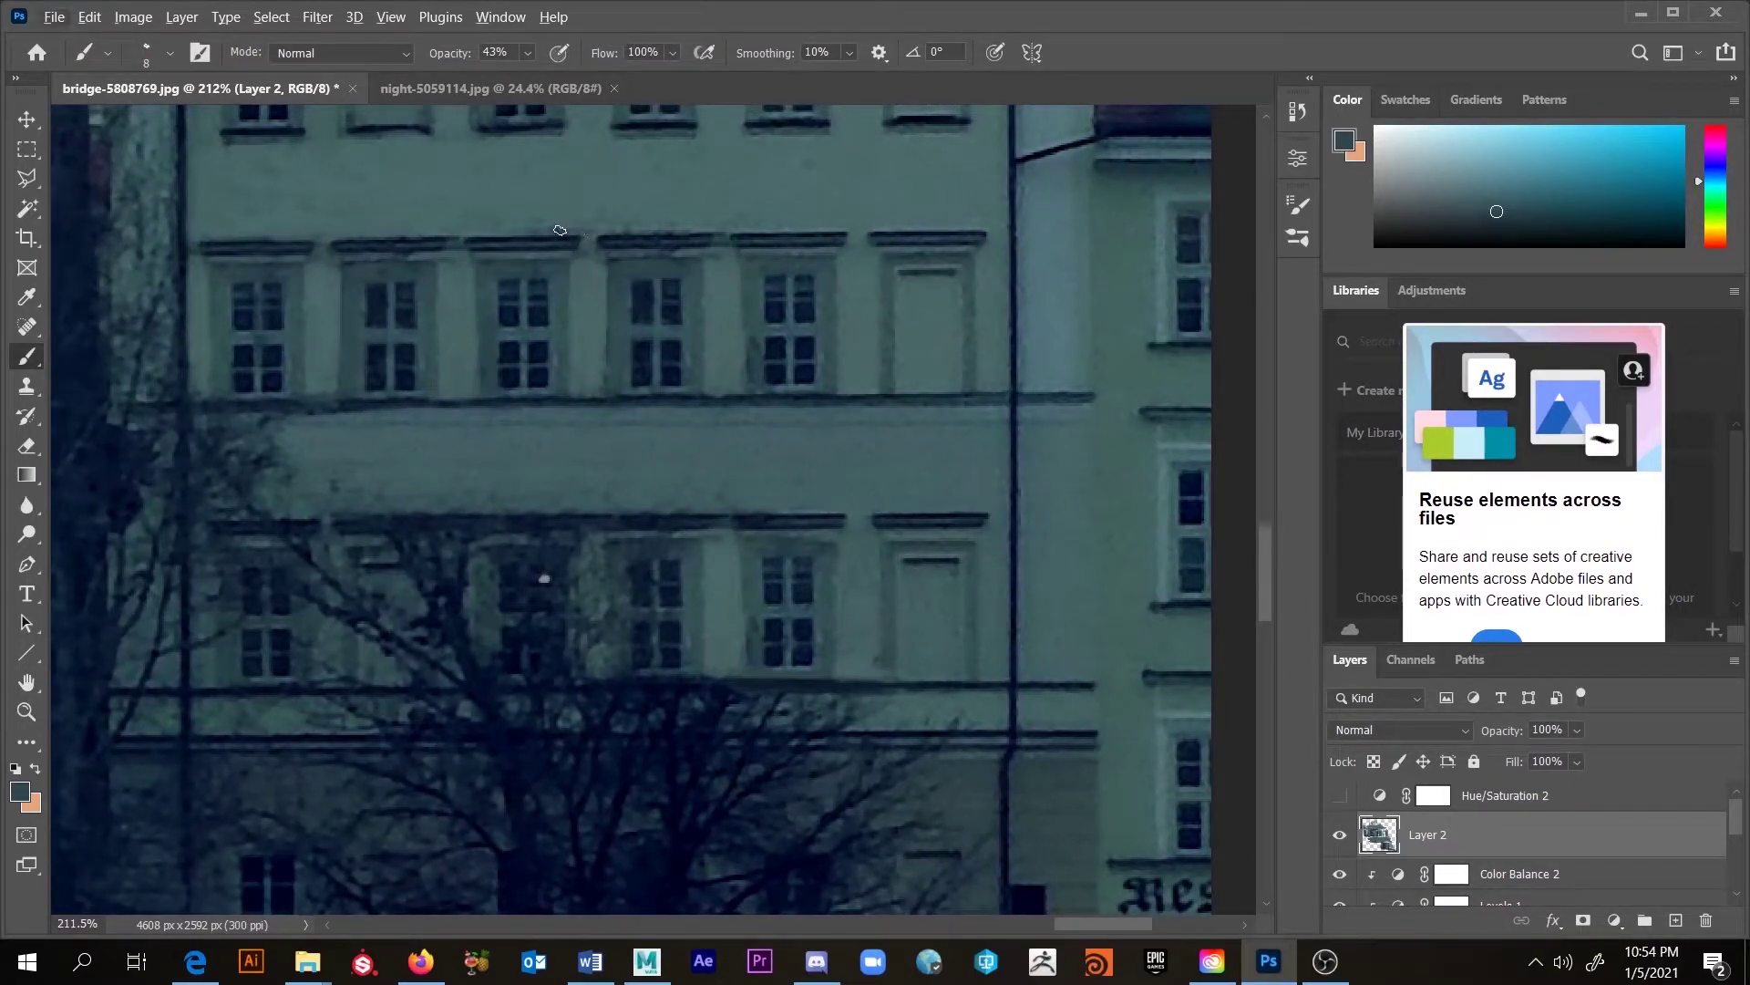
key(s)
key(alt+s)
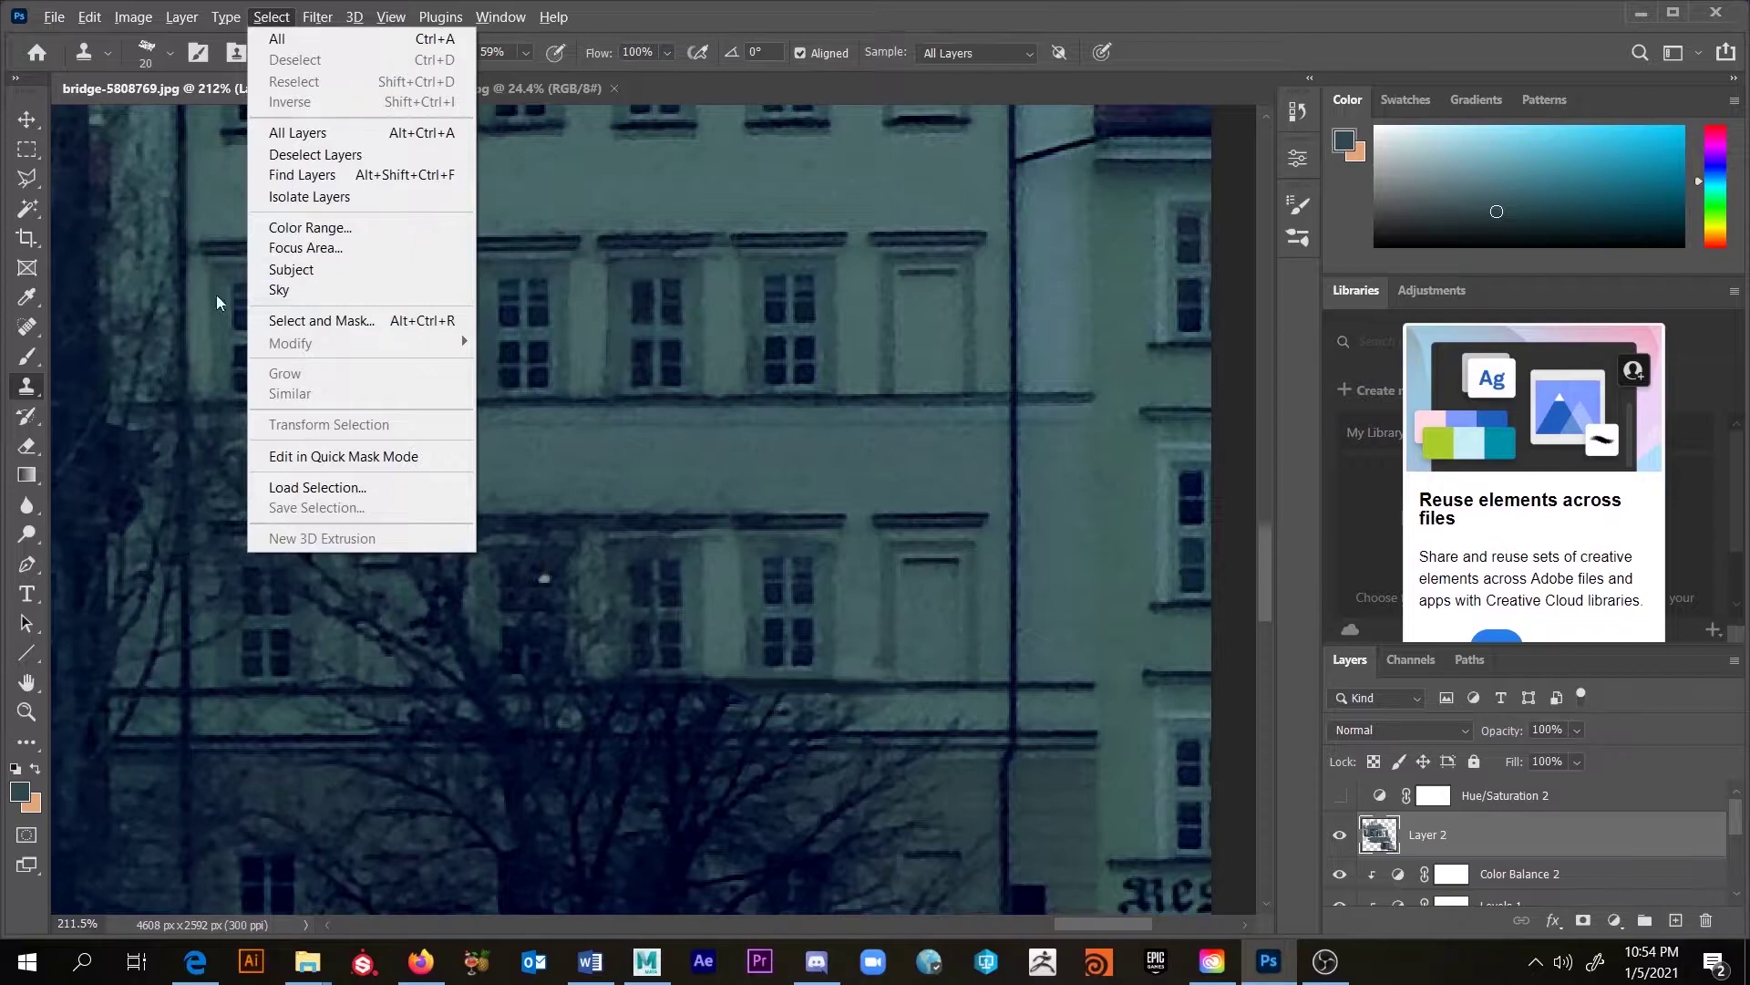
click(27, 394)
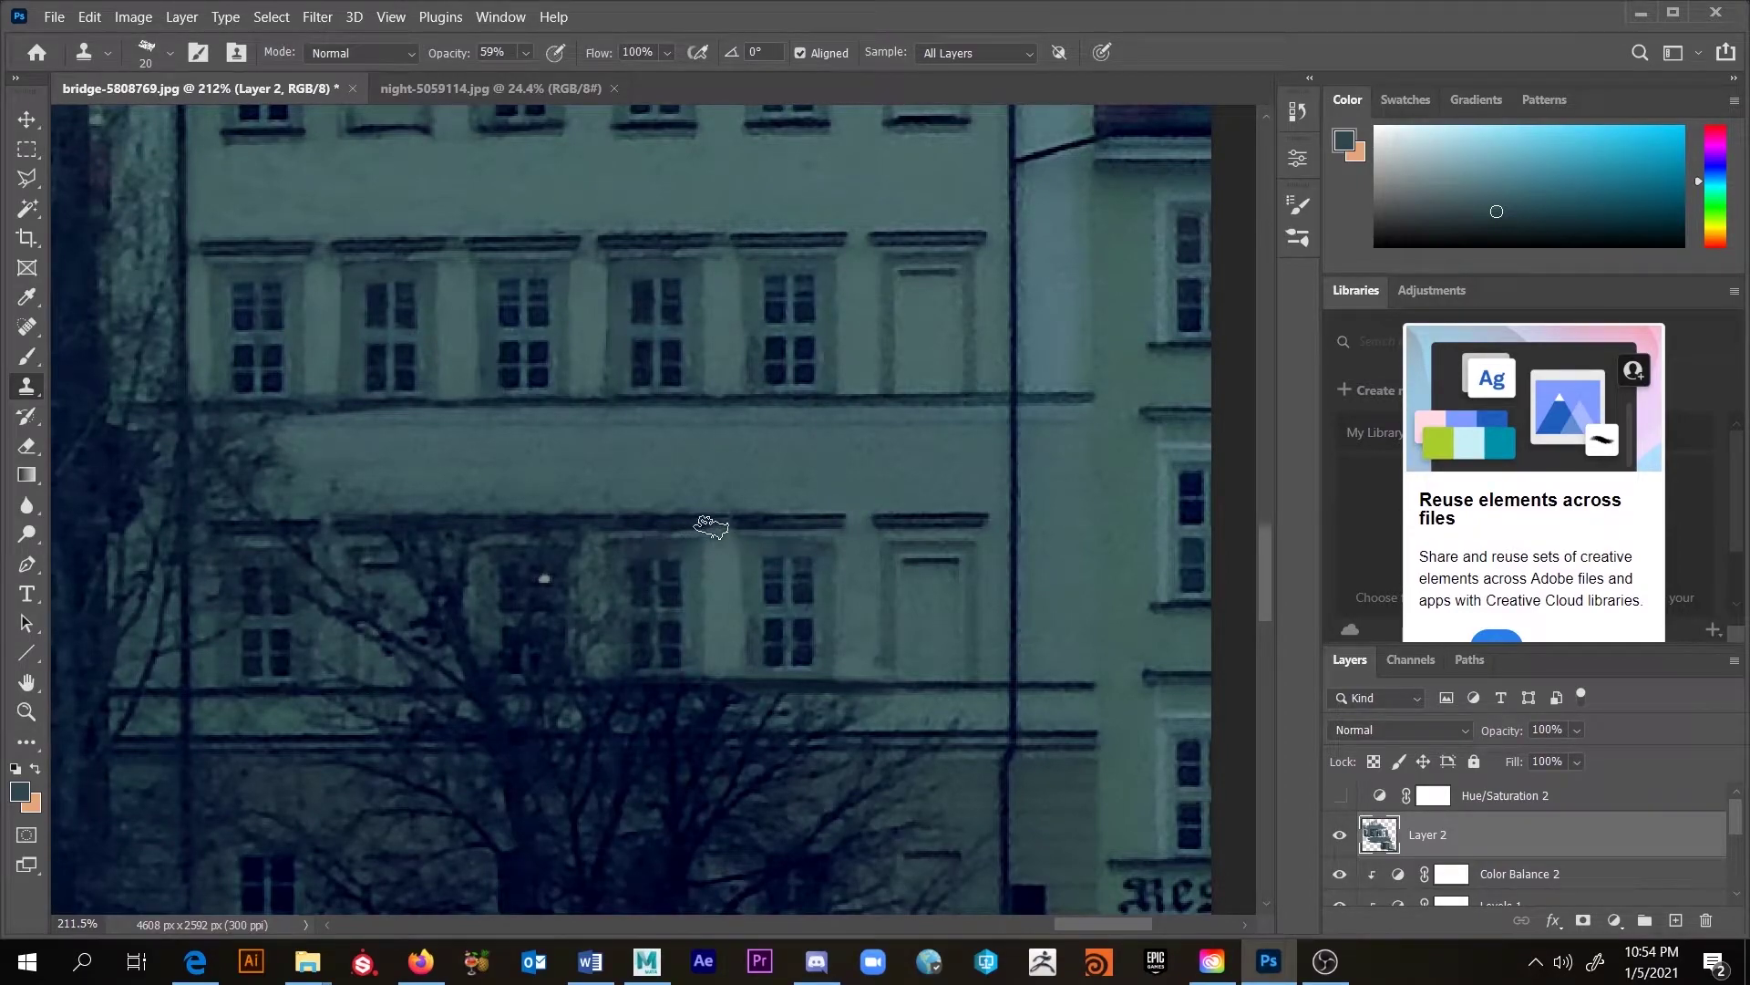
mouse_move(711, 520)
mouse_down()
mouse_move(697, 559)
mouse_move(648, 550)
mouse_move(617, 637)
mouse_move(642, 668)
mouse_move(676, 656)
mouse_move(634, 664)
mouse_move(584, 544)
mouse_move(569, 631)
mouse_move(587, 587)
mouse_move(573, 512)
mouse_move(577, 534)
mouse_move(452, 536)
mouse_move(513, 514)
mouse_move(554, 550)
mouse_move(548, 633)
mouse_move(514, 579)
mouse_move(508, 646)
mouse_move(543, 658)
mouse_move(600, 583)
mouse_move(595, 598)
mouse_move(595, 553)
mouse_move(573, 541)
mouse_move(566, 605)
mouse_move(545, 513)
mouse_move(600, 503)
mouse_move(453, 557)
mouse_move(467, 541)
mouse_move(473, 580)
mouse_move(482, 535)
mouse_move(448, 570)
mouse_move(444, 671)
mouse_move(444, 649)
mouse_move(468, 687)
mouse_move(457, 660)
mouse_move(511, 651)
mouse_move(578, 670)
mouse_move(484, 669)
mouse_up()
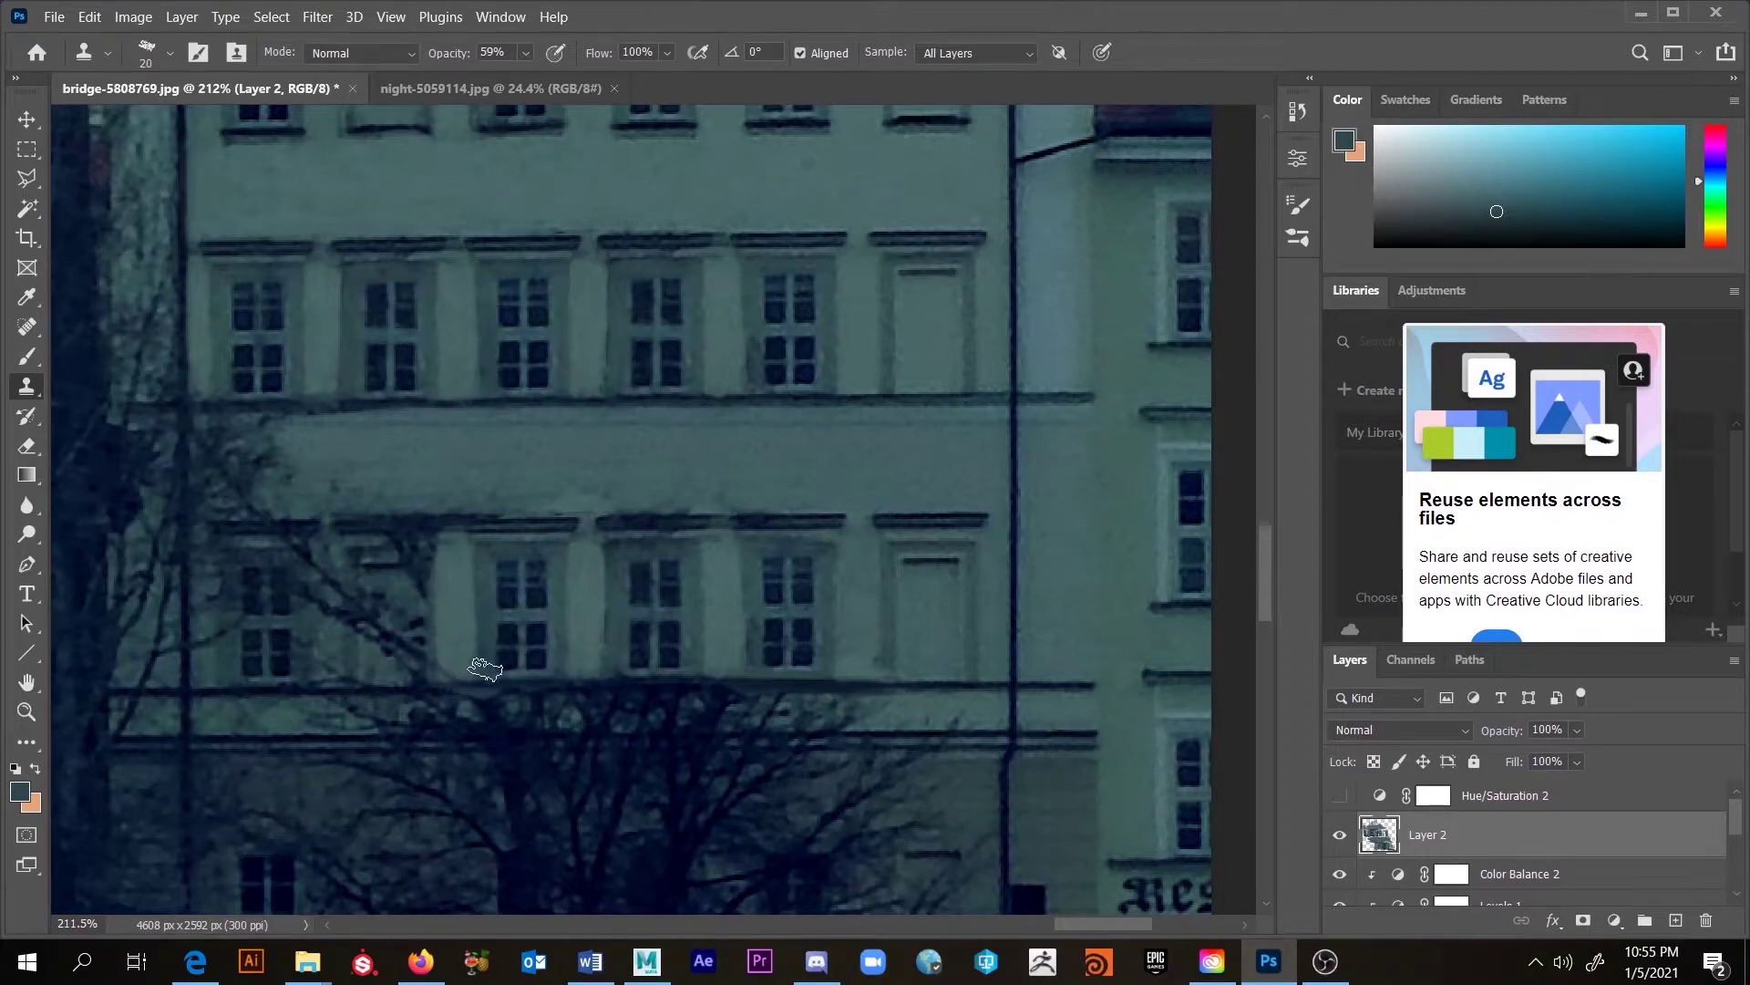
Step: Clone clean window and wall areas over the branches on the row's first two windows and along the pale band below the row
mouse_move(401, 558)
mouse_down()
mouse_move(508, 504)
mouse_move(353, 532)
mouse_move(373, 516)
mouse_move(268, 515)
mouse_move(386, 505)
mouse_move(406, 483)
mouse_move(307, 478)
mouse_move(276, 487)
mouse_move(449, 488)
mouse_move(261, 436)
mouse_move(351, 553)
mouse_move(363, 666)
mouse_move(344, 648)
mouse_move(384, 660)
mouse_move(414, 575)
mouse_move(429, 601)
mouse_move(407, 667)
mouse_move(386, 662)
mouse_move(366, 603)
mouse_move(318, 616)
mouse_move(292, 565)
mouse_move(239, 617)
mouse_move(231, 535)
mouse_move(220, 623)
mouse_move(210, 483)
mouse_move(250, 465)
mouse_move(251, 510)
mouse_move(321, 511)
mouse_move(245, 547)
mouse_move(217, 648)
mouse_move(201, 636)
mouse_move(203, 487)
mouse_move(206, 575)
mouse_move(253, 581)
mouse_move(319, 659)
mouse_move(307, 671)
mouse_move(414, 677)
mouse_move(296, 667)
mouse_move(415, 677)
mouse_move(274, 638)
mouse_move(227, 672)
mouse_move(347, 694)
mouse_move(828, 695)
mouse_move(323, 709)
mouse_move(629, 713)
mouse_move(489, 711)
mouse_up()
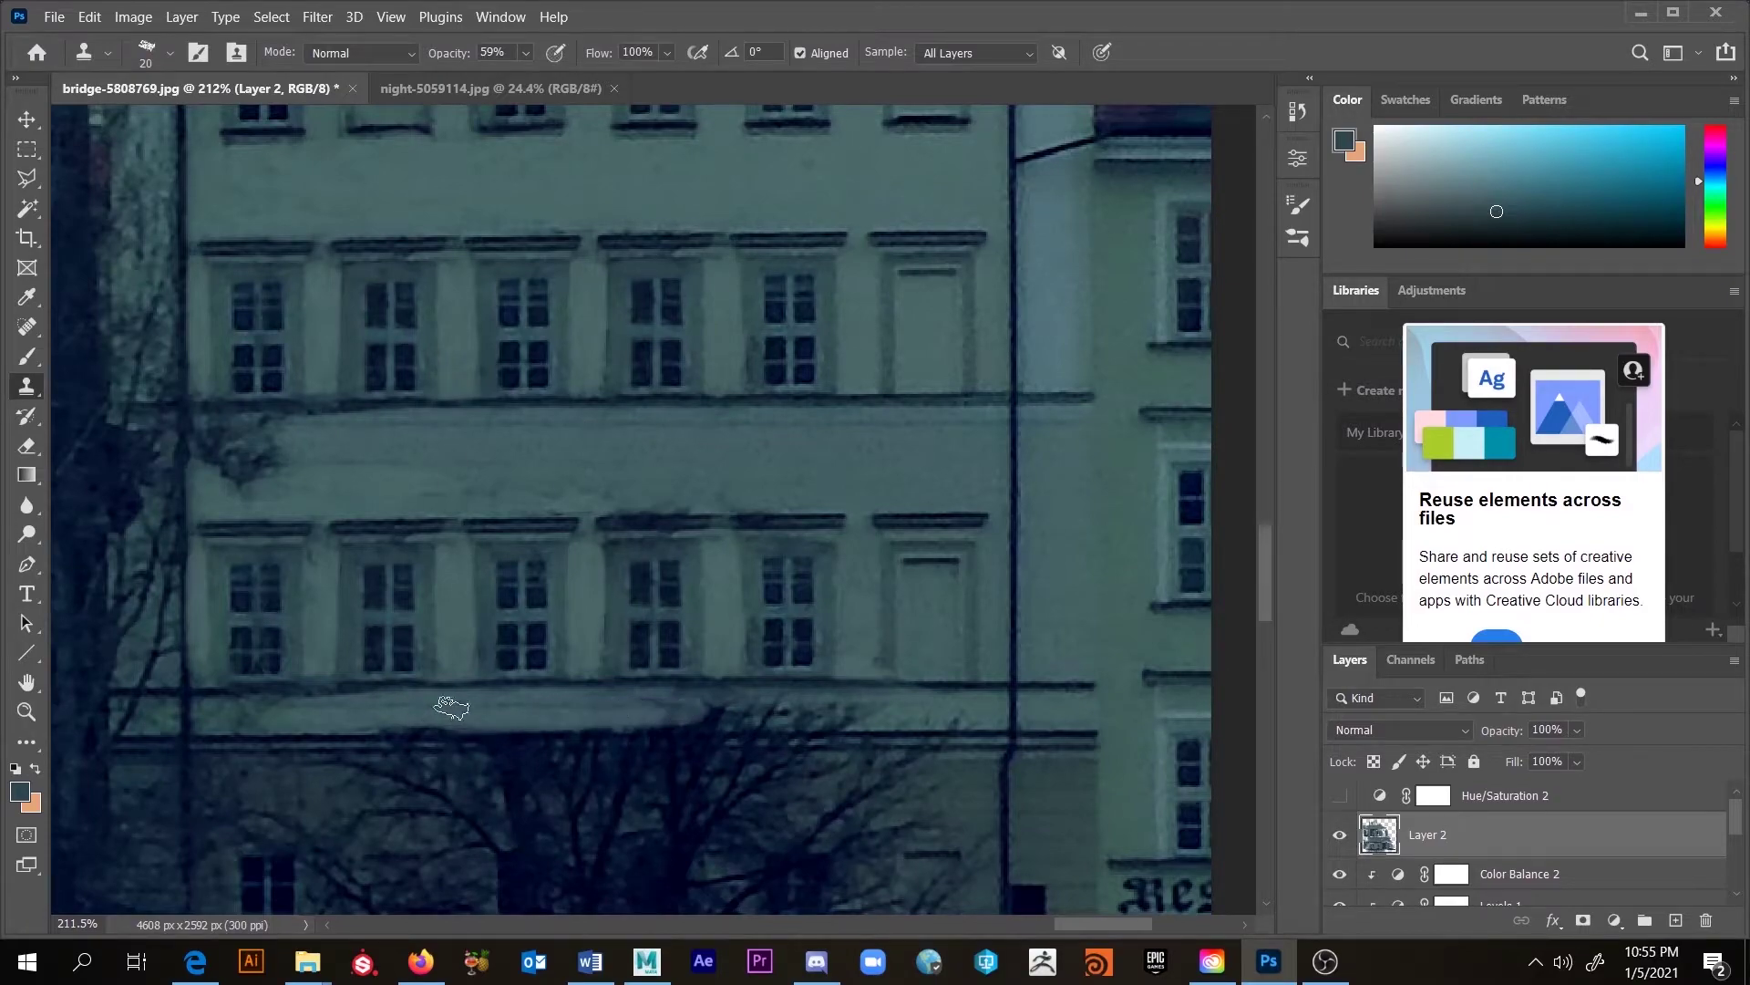
mouse_move(272, 708)
mouse_down()
mouse_move(412, 697)
mouse_move(215, 719)
mouse_move(894, 715)
mouse_move(631, 706)
mouse_up()
drag(919, 709, 954, 717)
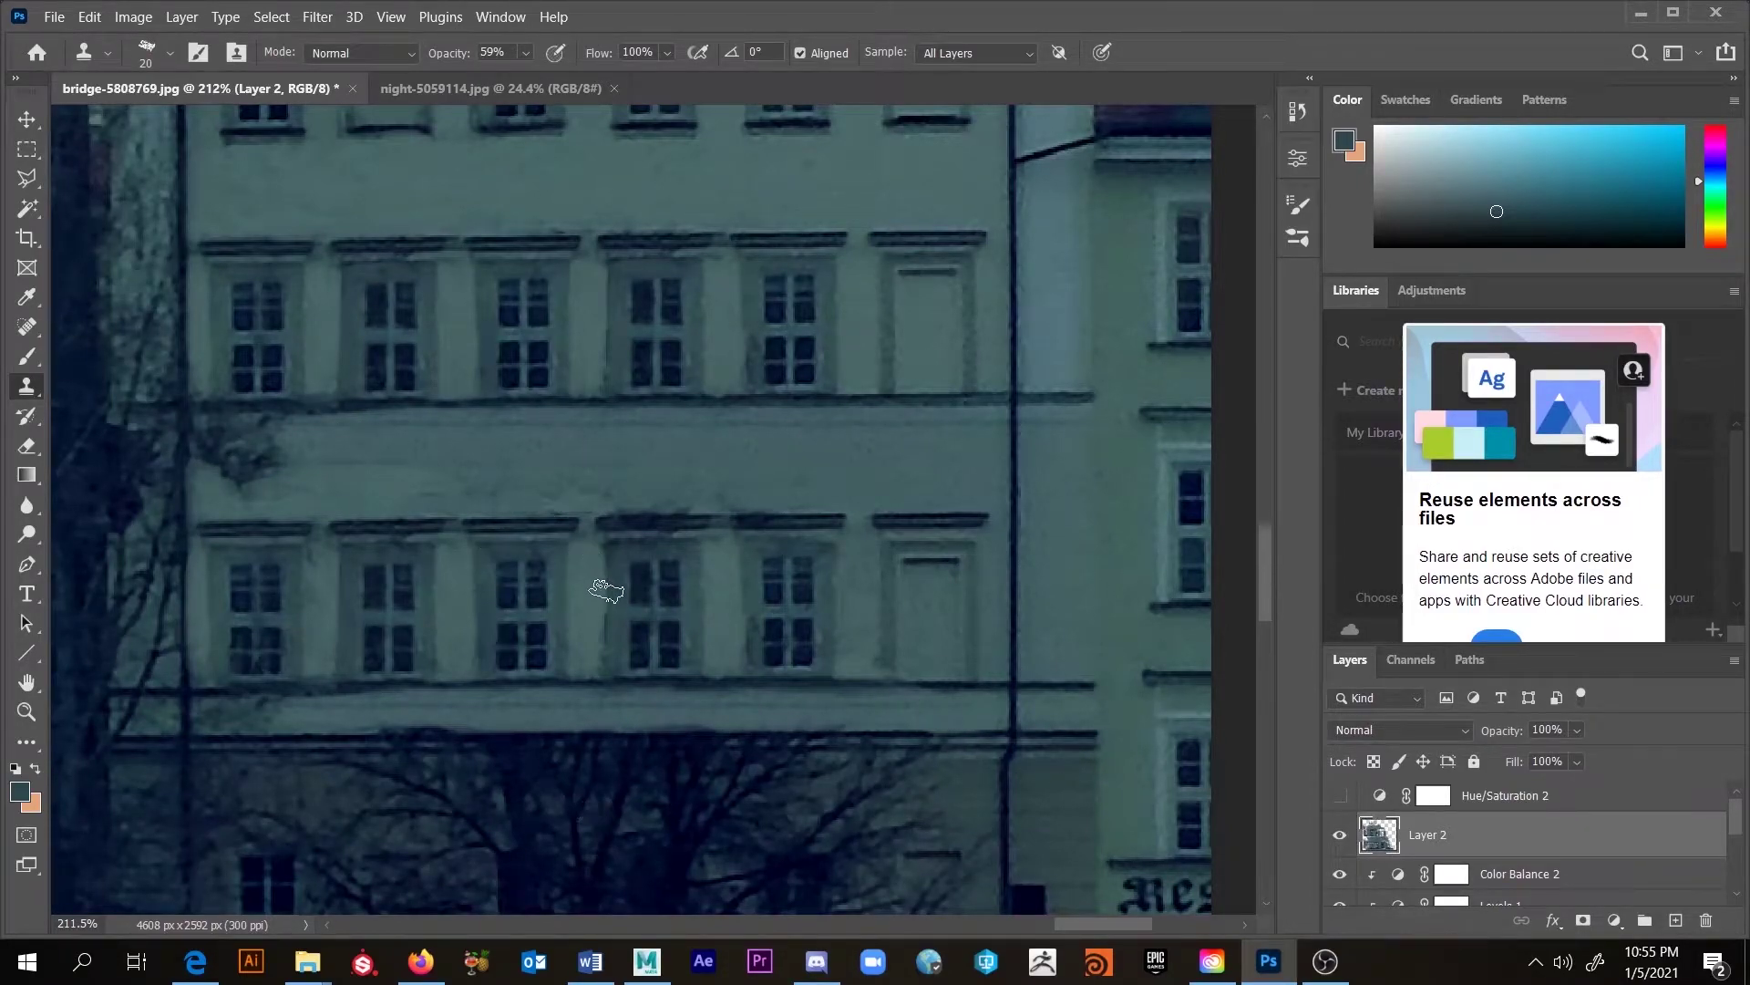
Step: Clone clean wall over the remaining branches between the two window rows with the 20 px Clone Stamp at 59% opacity
mouse_move(644, 473)
mouse_down()
mouse_move(704, 502)
mouse_move(548, 499)
mouse_up()
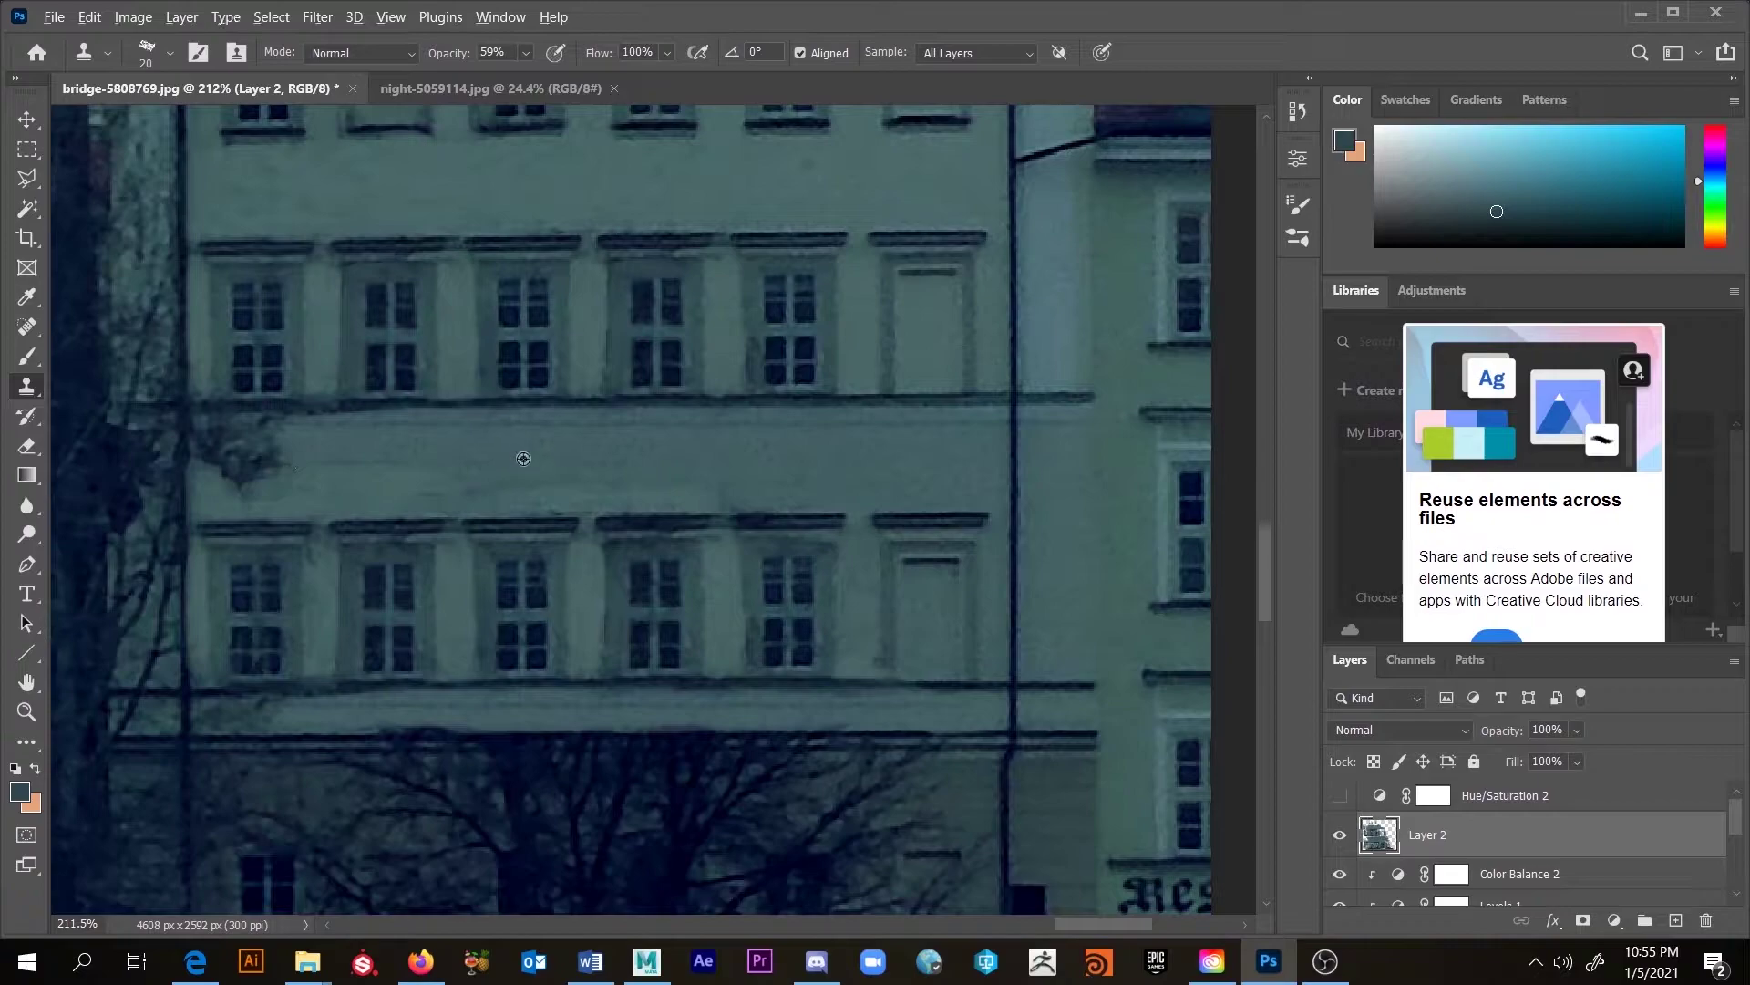
mouse_move(268, 494)
mouse_down()
mouse_move(336, 473)
mouse_move(255, 469)
mouse_move(351, 477)
mouse_move(237, 434)
mouse_move(219, 460)
mouse_move(208, 440)
mouse_move(266, 438)
mouse_up()
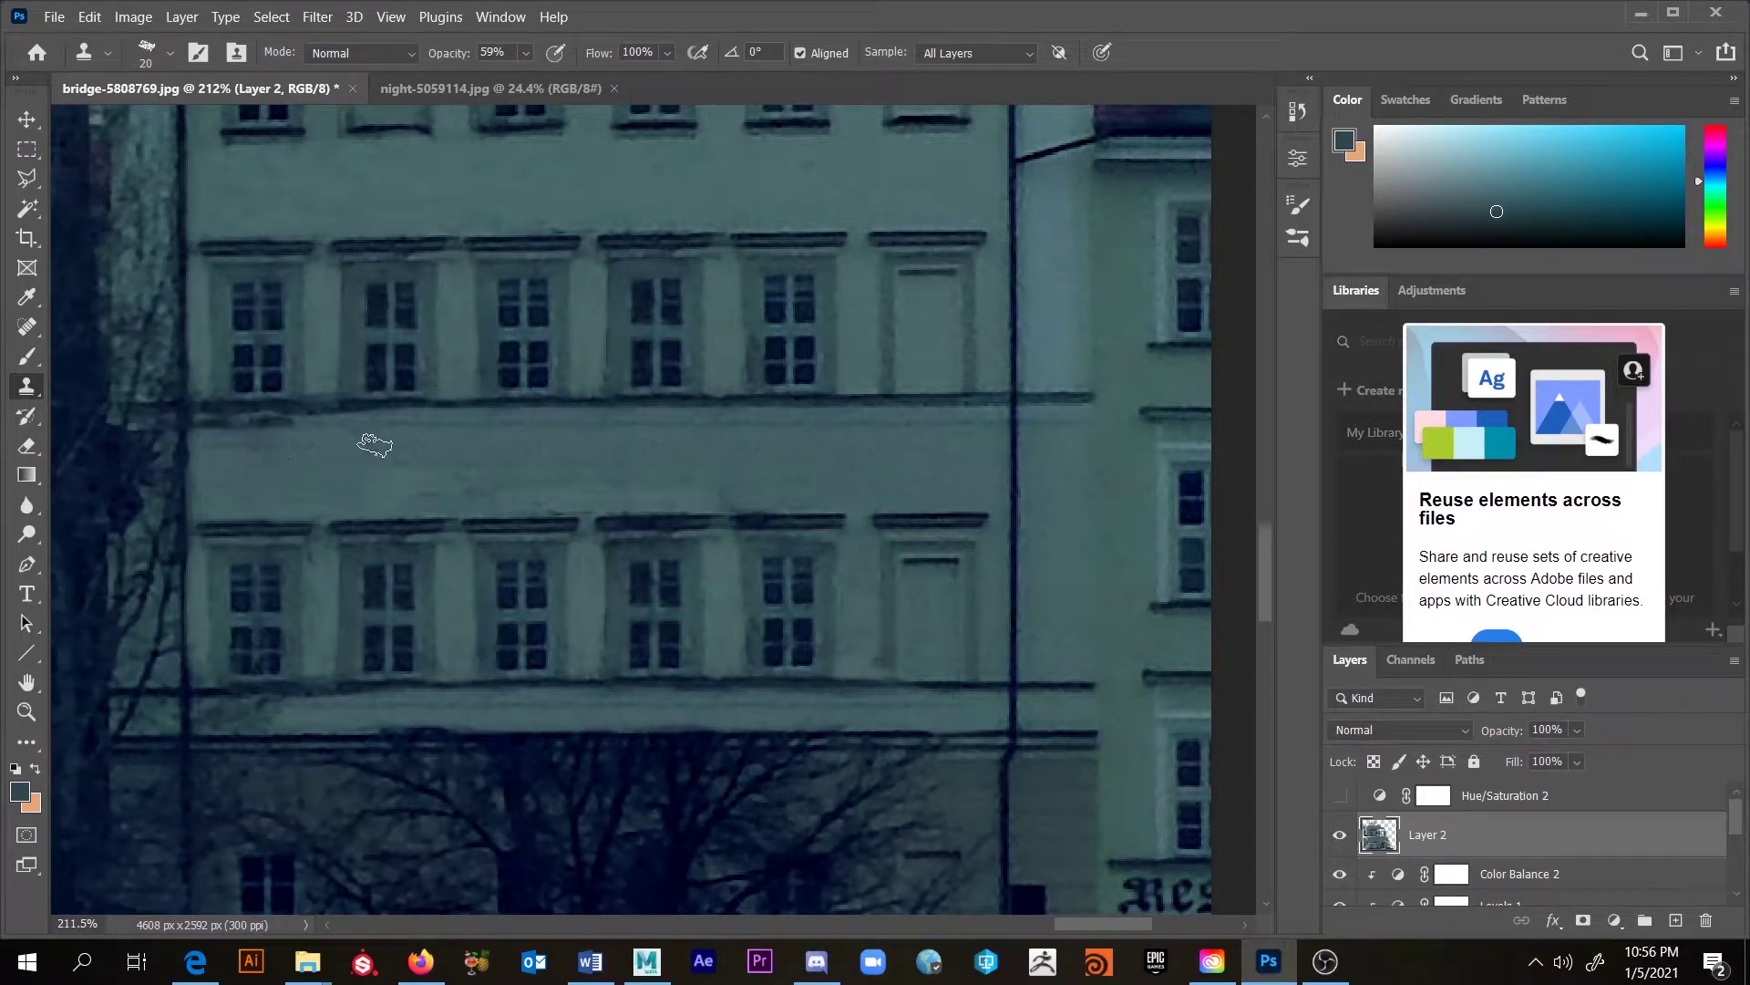
mouse_move(481, 481)
mouse_down()
mouse_move(430, 471)
mouse_move(692, 477)
mouse_move(682, 504)
mouse_move(752, 497)
mouse_up()
mouse_move(503, 474)
mouse_down()
mouse_move(508, 499)
mouse_move(547, 500)
mouse_move(465, 500)
mouse_up()
mouse_move(320, 473)
mouse_down()
mouse_move(325, 432)
mouse_move(225, 441)
mouse_move(294, 437)
mouse_move(220, 426)
mouse_move(309, 421)
mouse_move(248, 422)
mouse_move(334, 439)
mouse_move(391, 513)
mouse_move(517, 482)
mouse_move(525, 567)
mouse_move(466, 482)
mouse_move(480, 507)
mouse_move(418, 445)
mouse_up()
Step: Even out the cloned wall between the two window rows using an 8 px brush at 43% opacity and sampled wall colours
key(b)
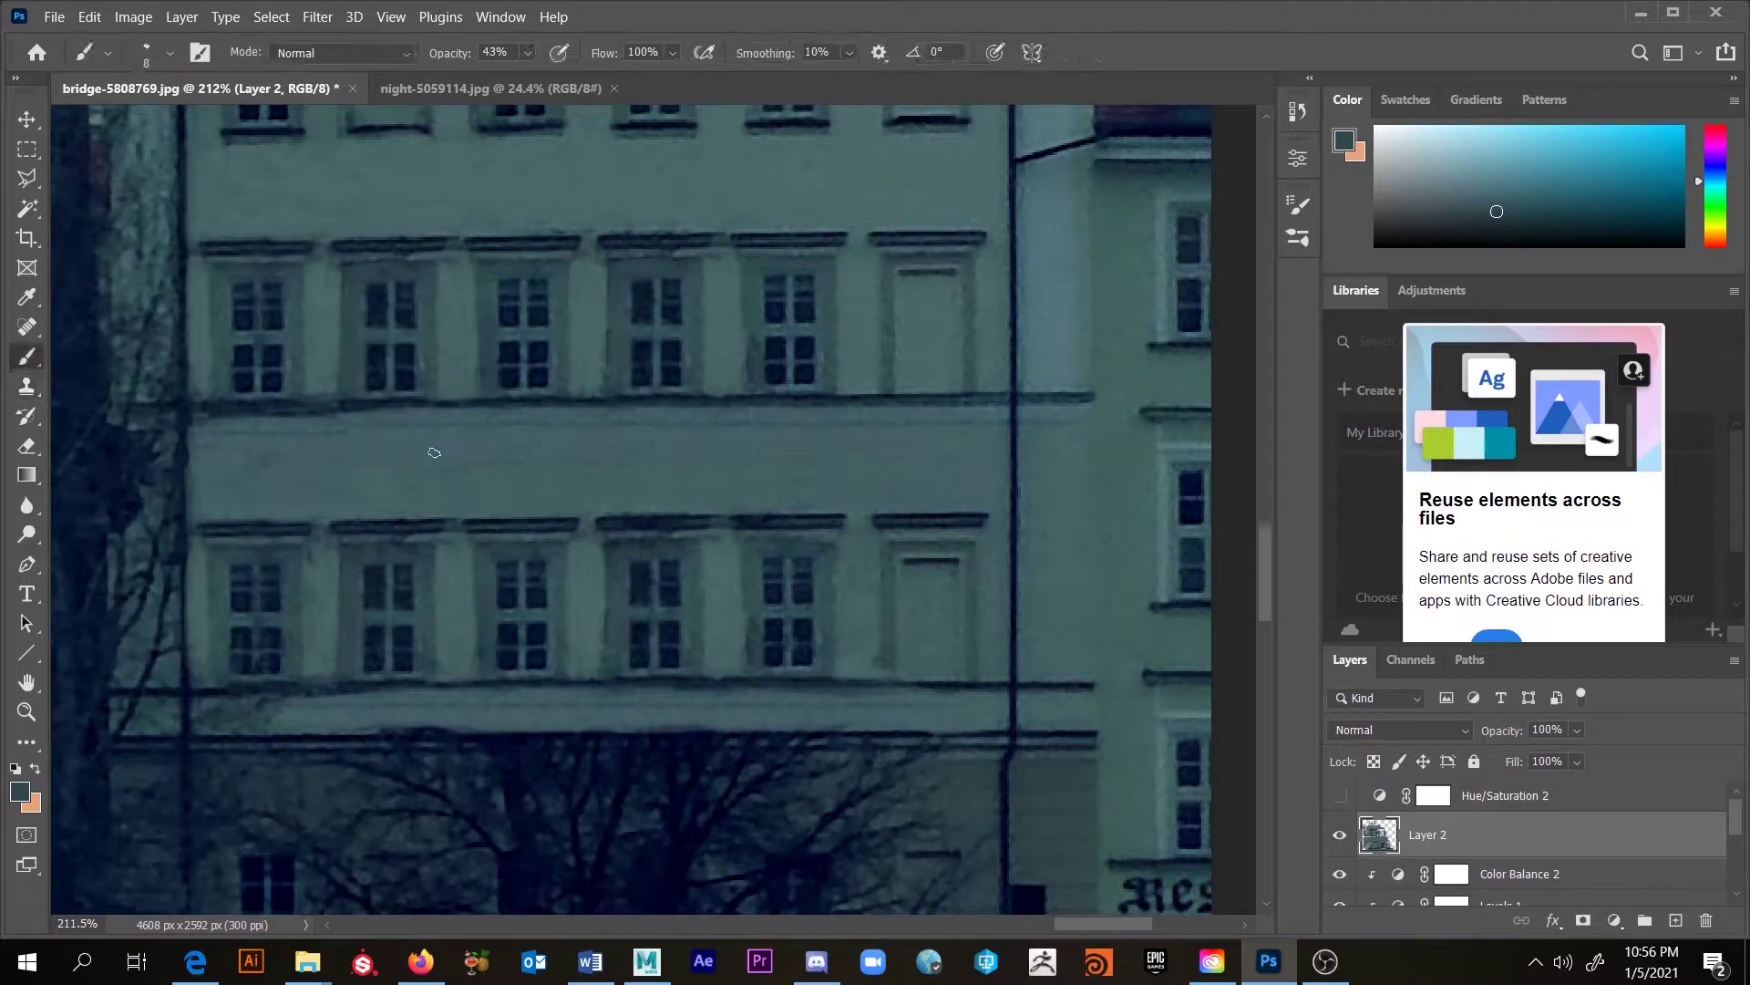
alt+click(387, 422)
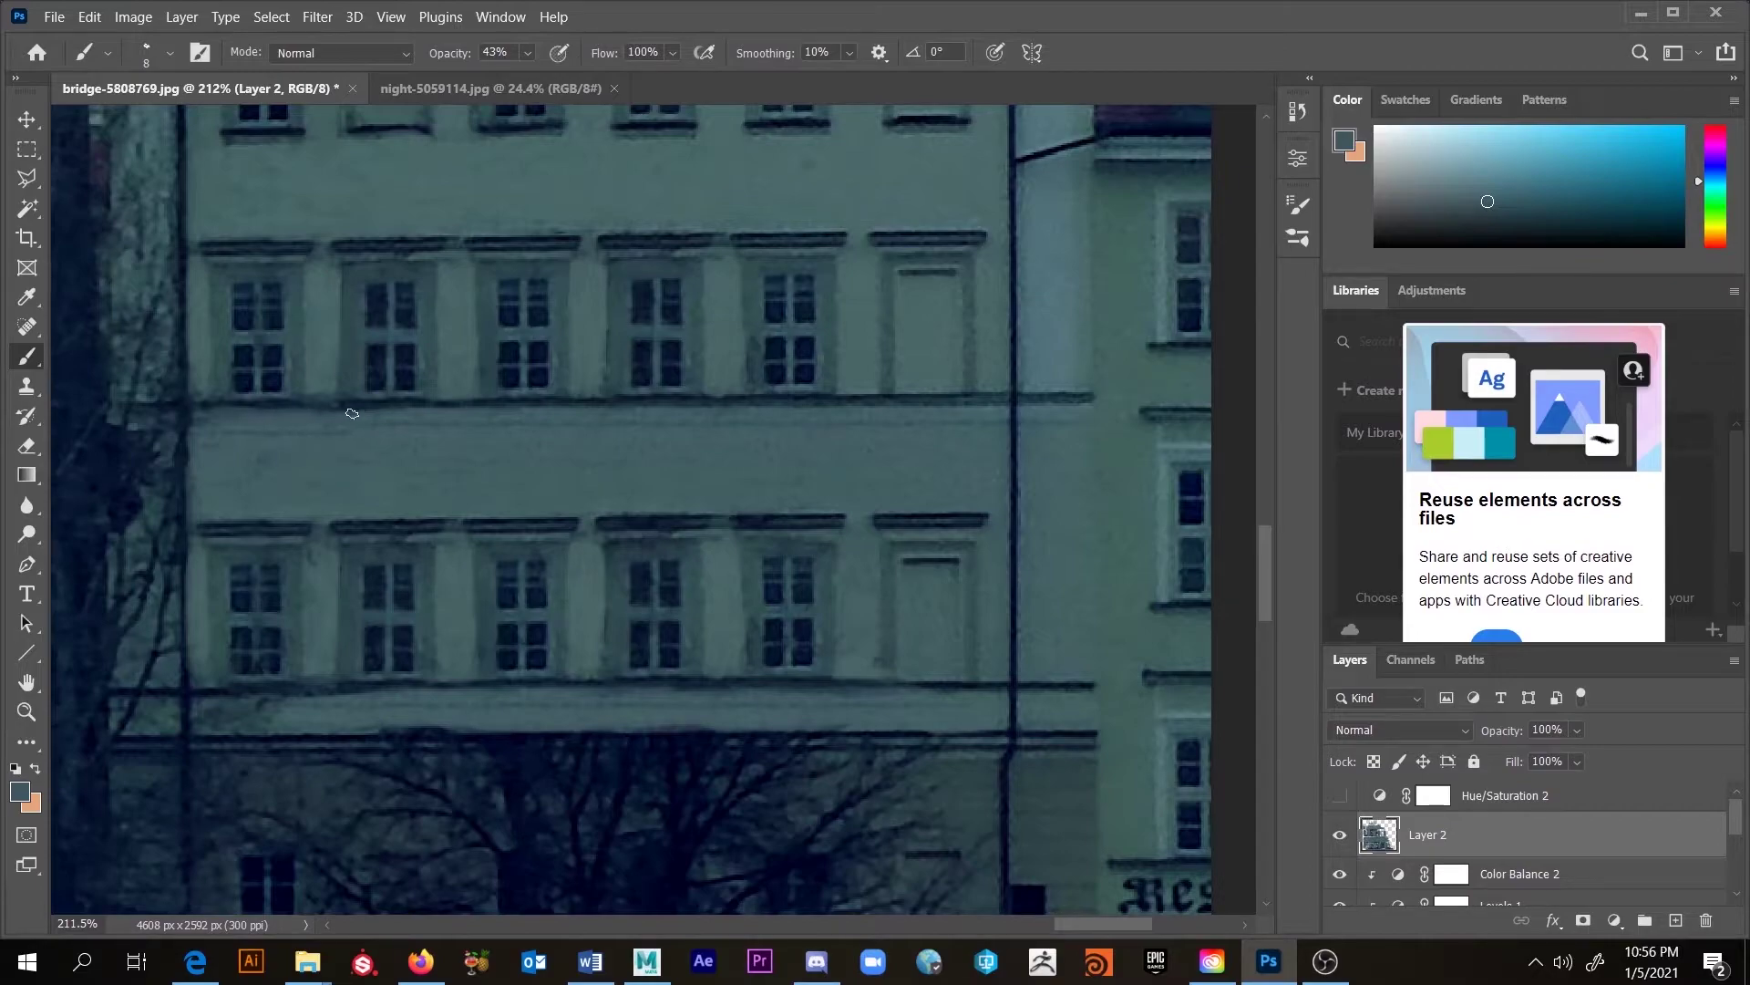
alt+click(321, 498)
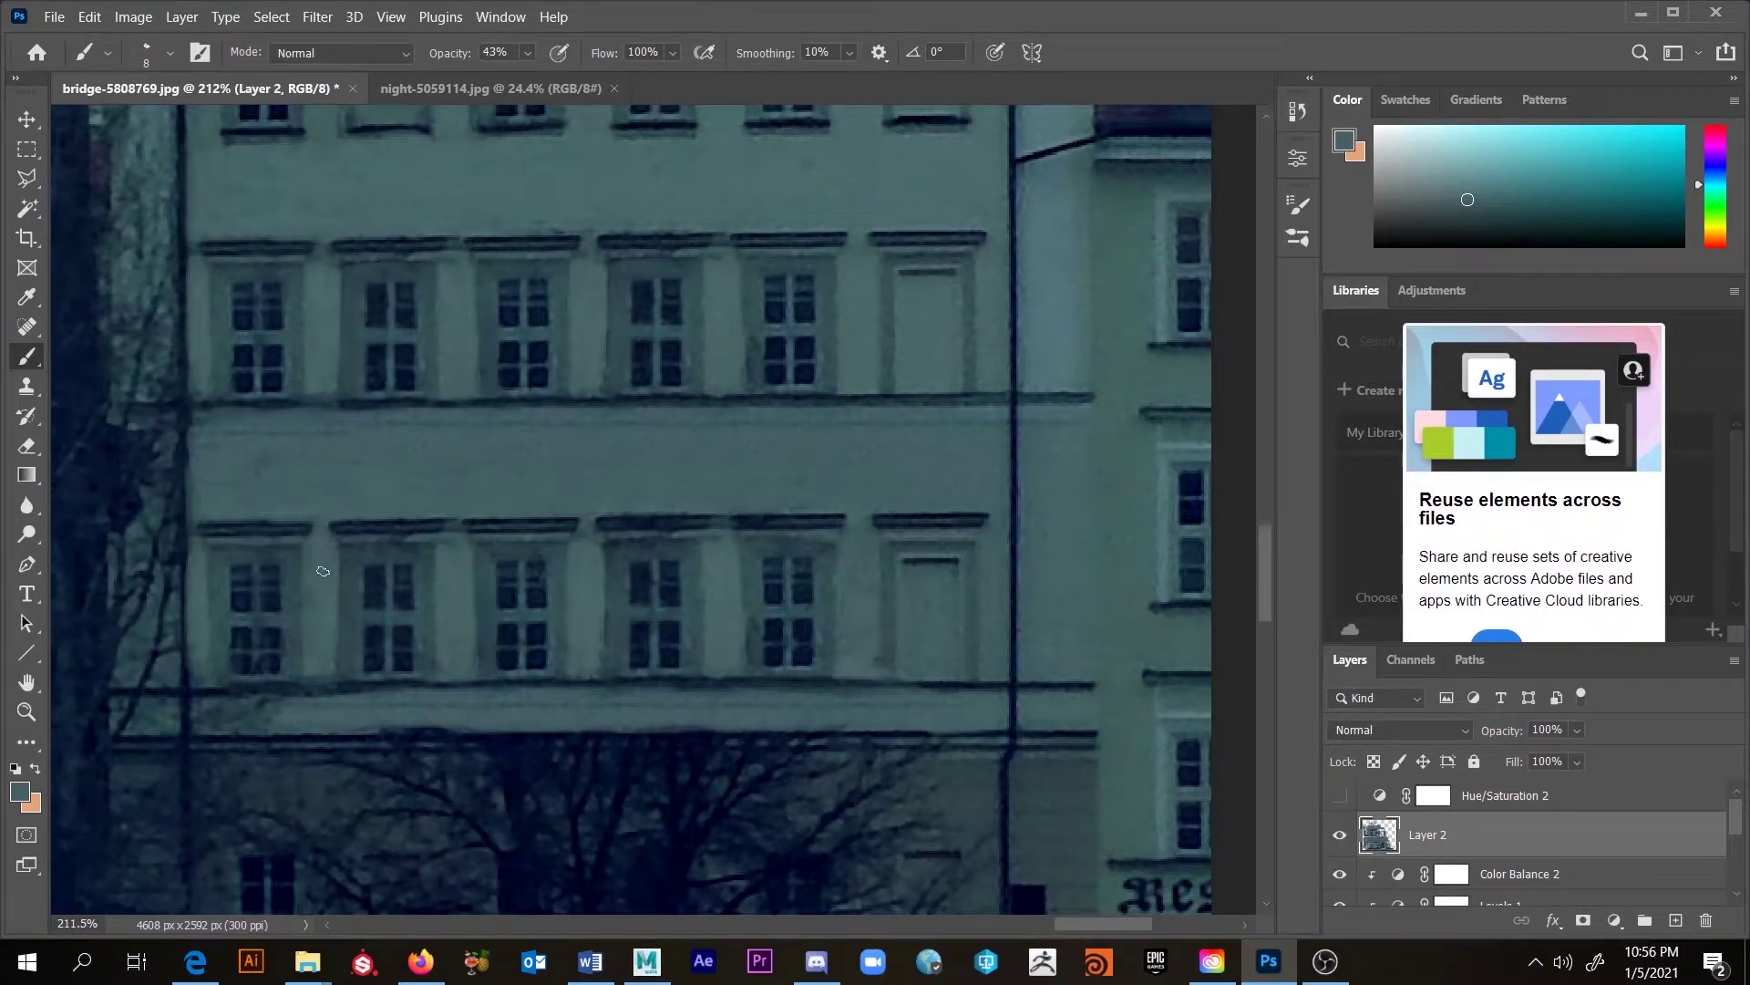
Step: Paint the pale band below the lower window row smooth with sampled colours, undoing the last stroke
alt+click(345, 708)
alt+click(200, 727)
mouse_move(215, 716)
mouse_down()
mouse_move(579, 694)
mouse_move(704, 711)
mouse_up()
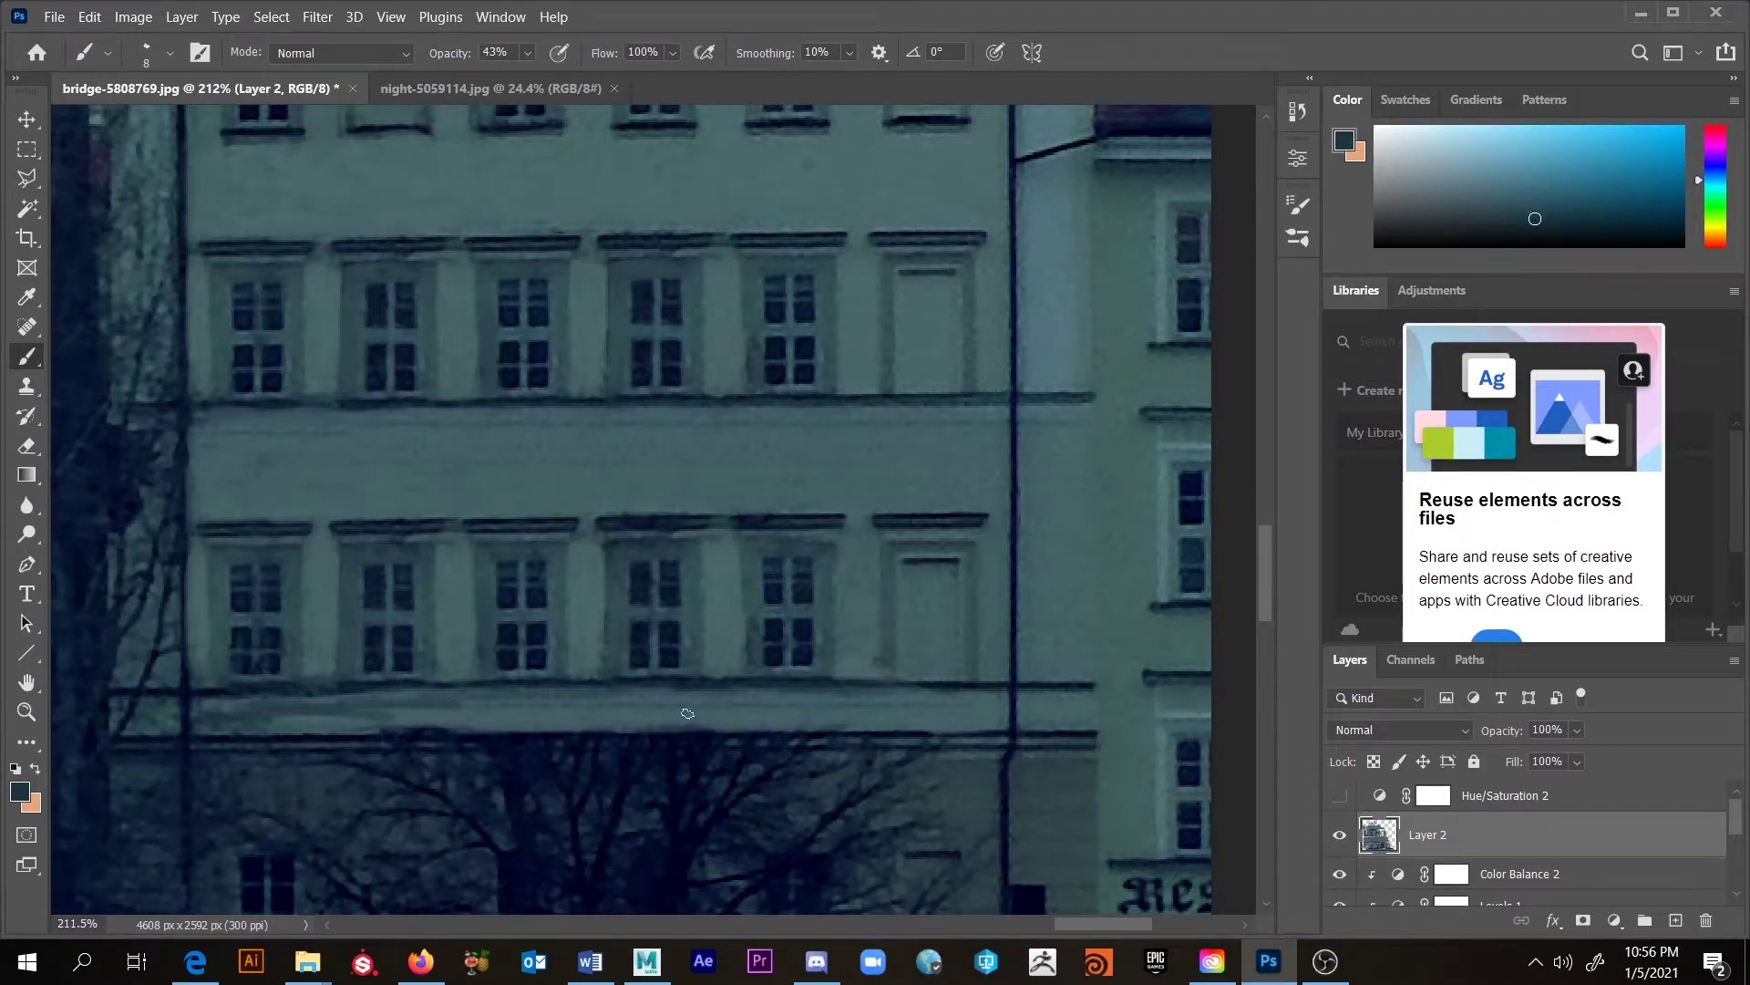
alt+click(562, 708)
drag(328, 700, 383, 696)
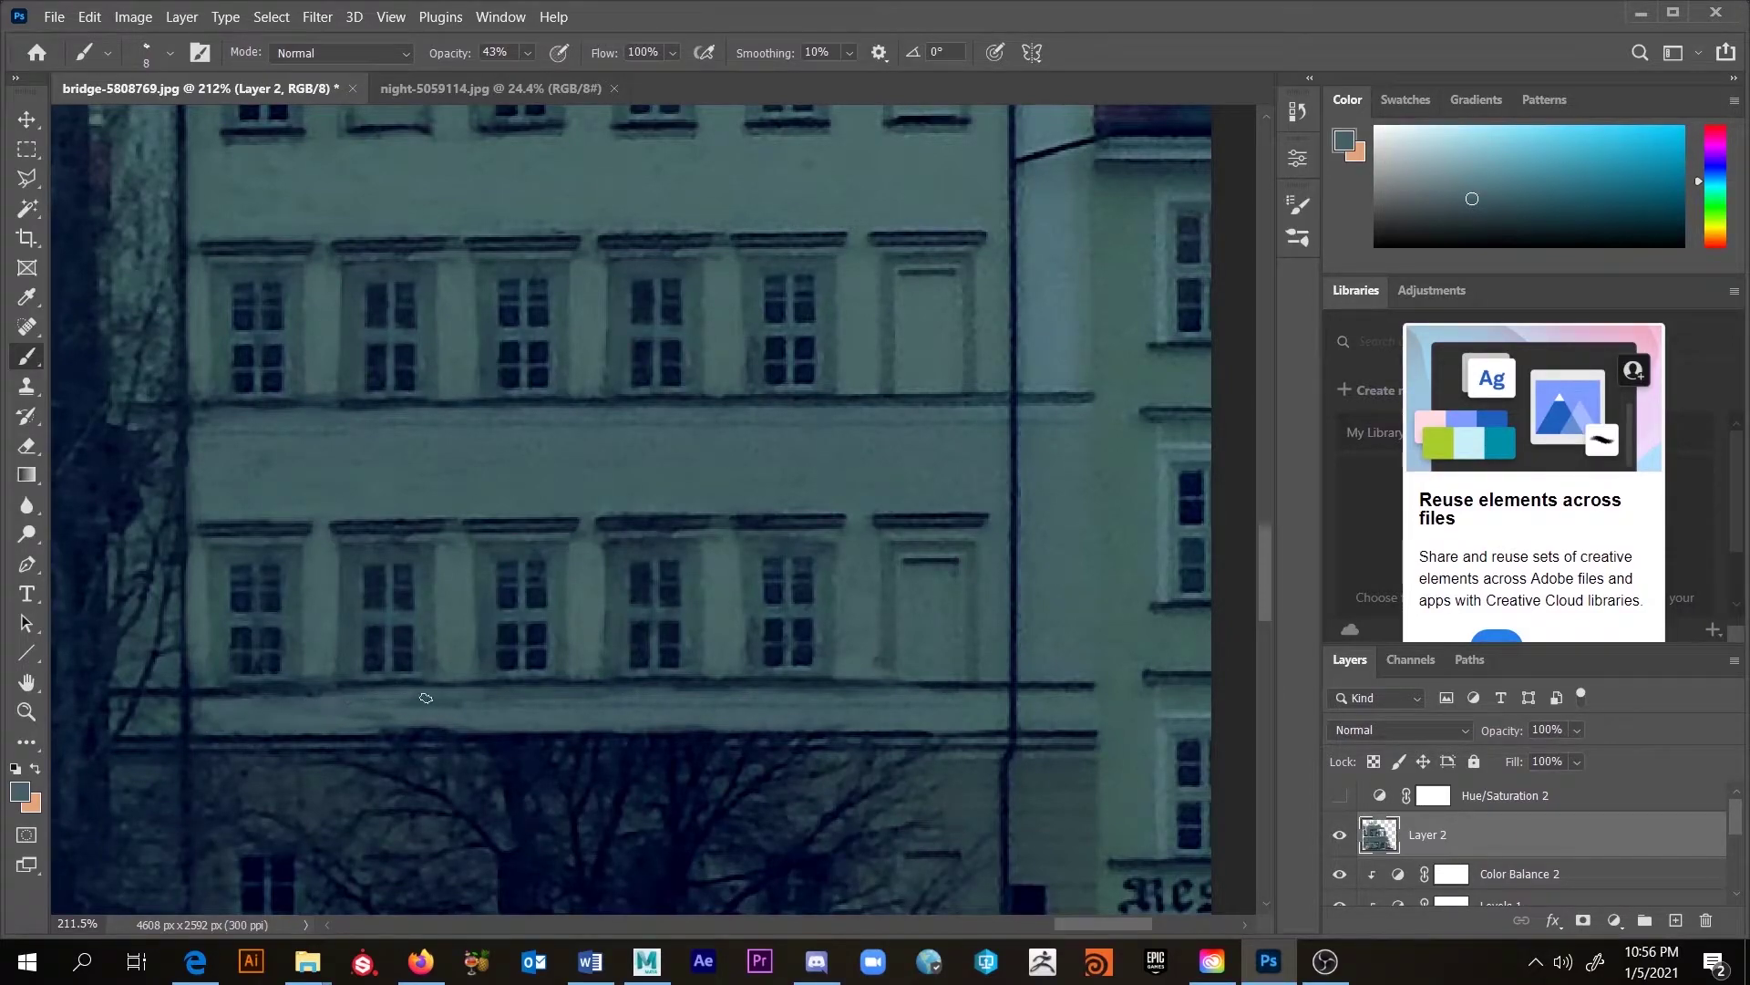
drag(398, 722, 376, 725)
drag(613, 700, 613, 686)
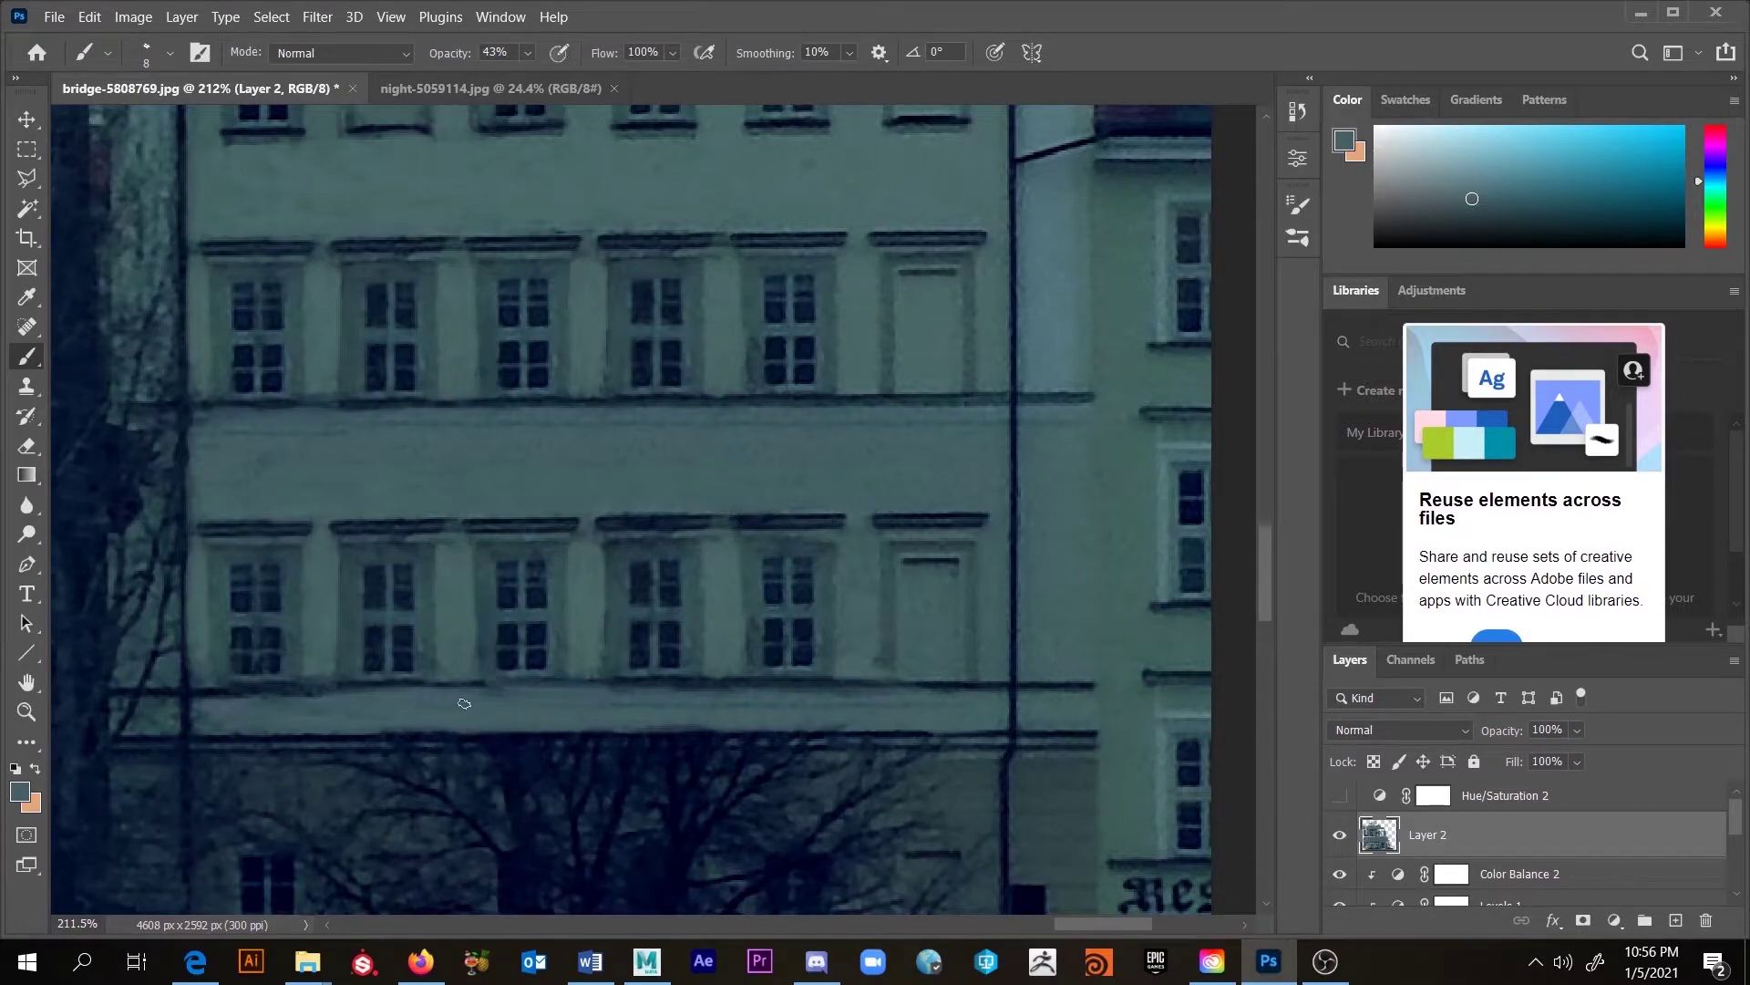
key(ctrl+z)
Step: Touch up details of the cloned lower-row windows with a 3 px brush at 43% opacity
drag(654, 557, 646, 561)
alt+click(650, 578)
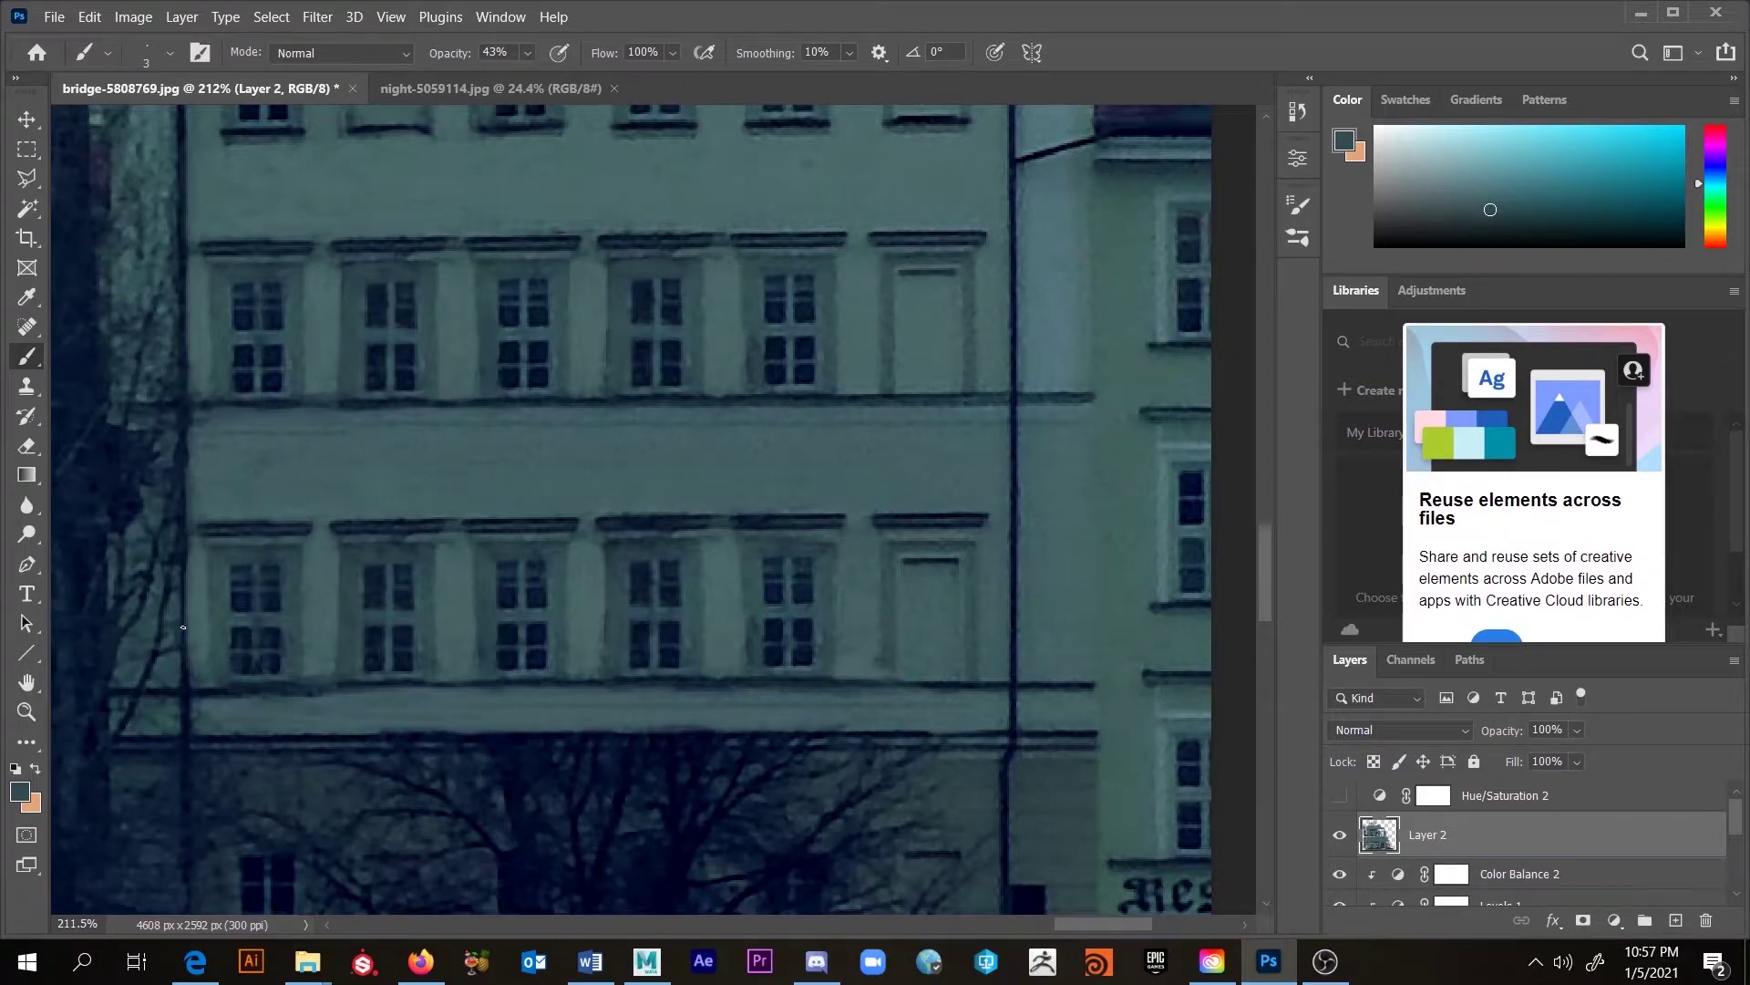
mouse_move(311, 620)
mouse_down()
mouse_move(500, 454)
mouse_move(404, 525)
mouse_up()
Step: Compare the whole composite with and without Layer 2 to check the lower window row repairs
scroll(404, 526, down, 10)
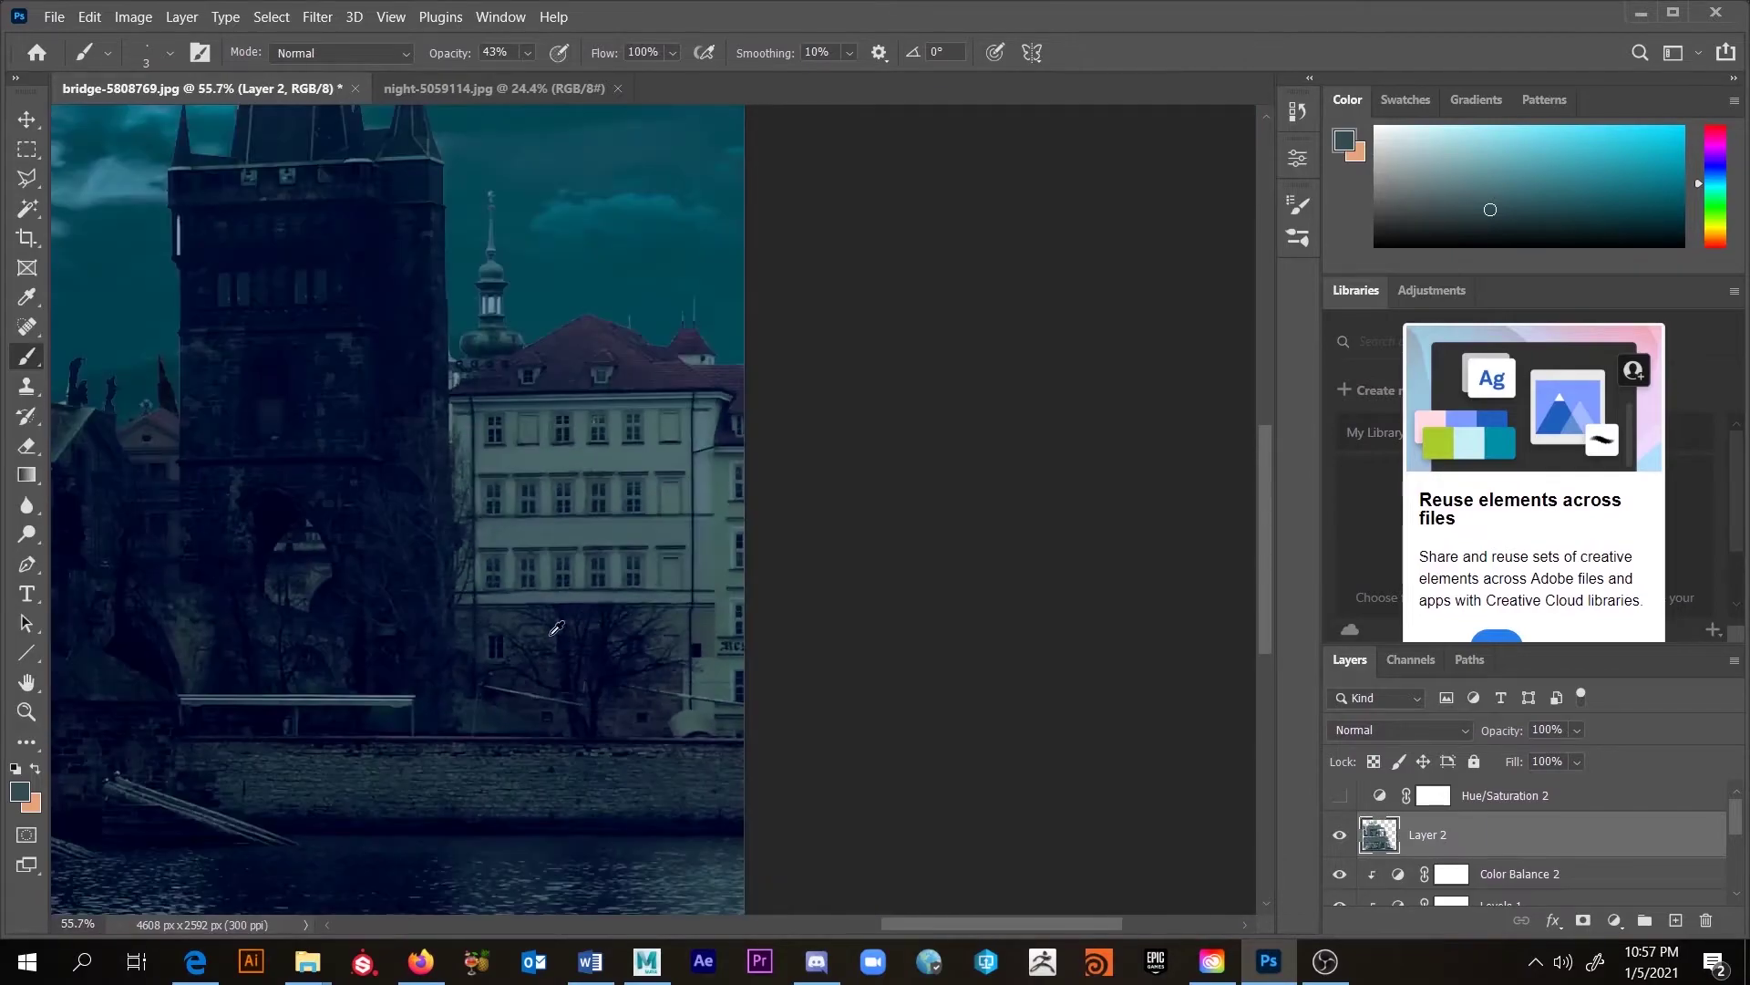
scroll(955, 612, down, 1)
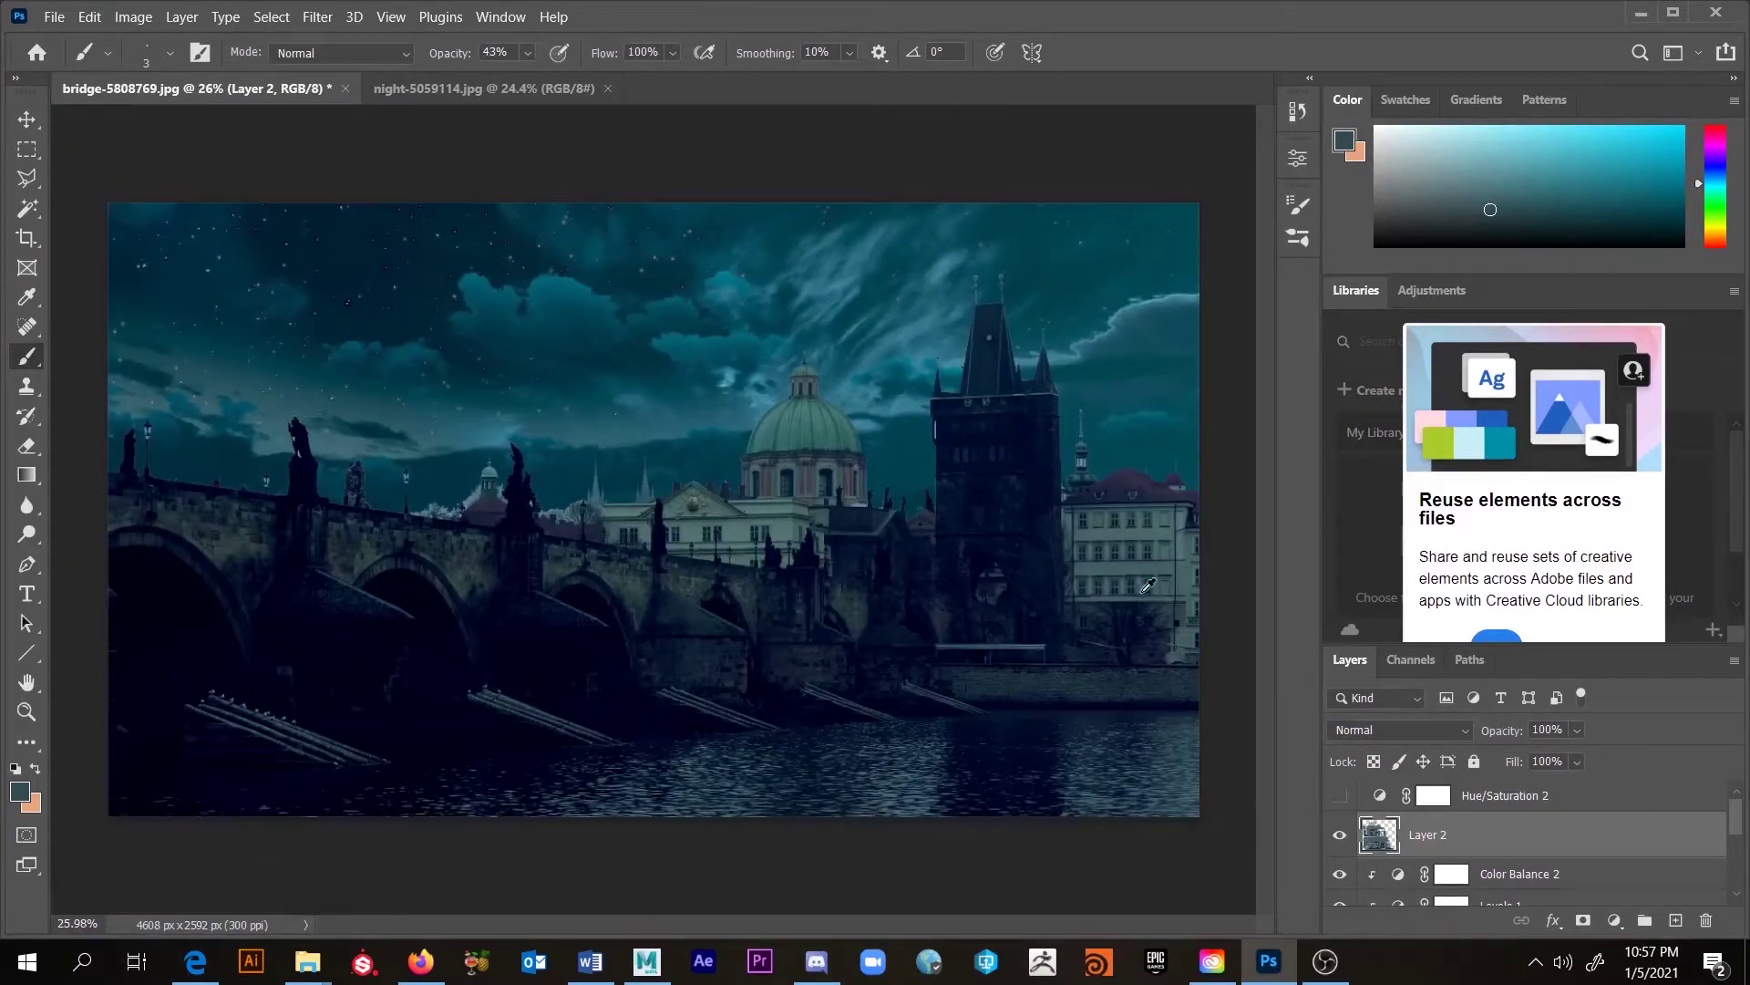
scroll(1148, 584, up, 1)
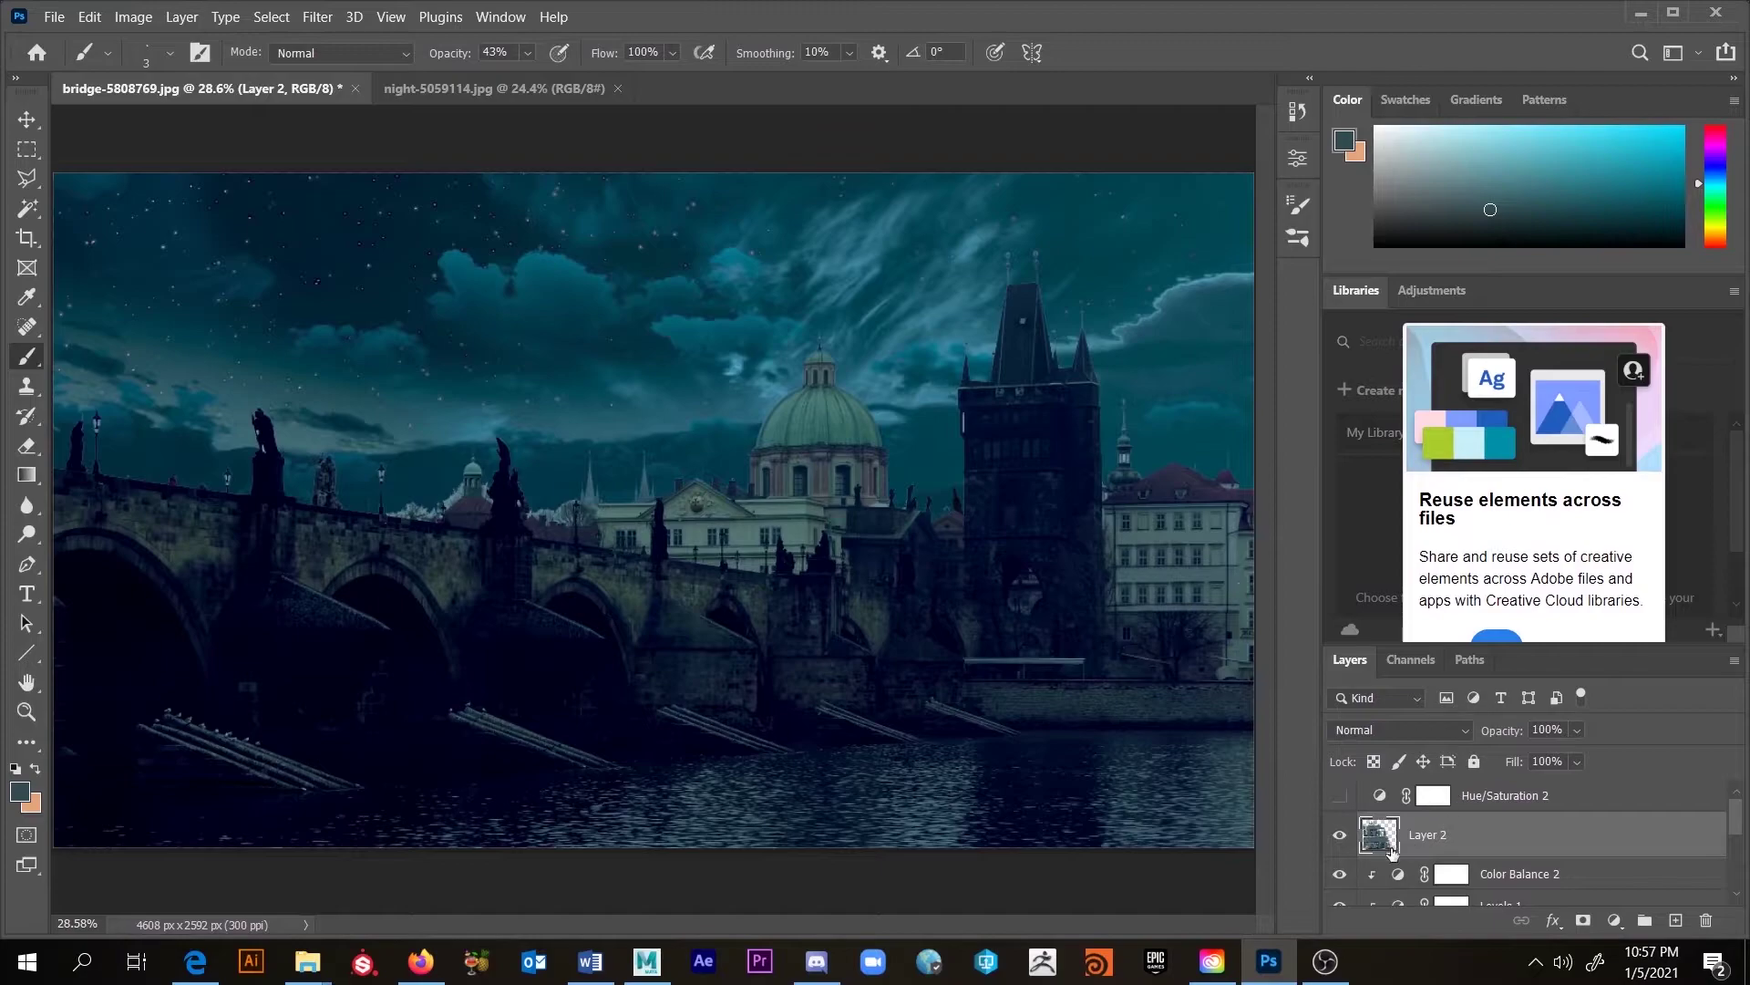
click(1338, 835)
click(1338, 836)
click(1338, 836)
click(1337, 836)
click(1338, 836)
click(1339, 836)
scroll(1197, 526, up, 20)
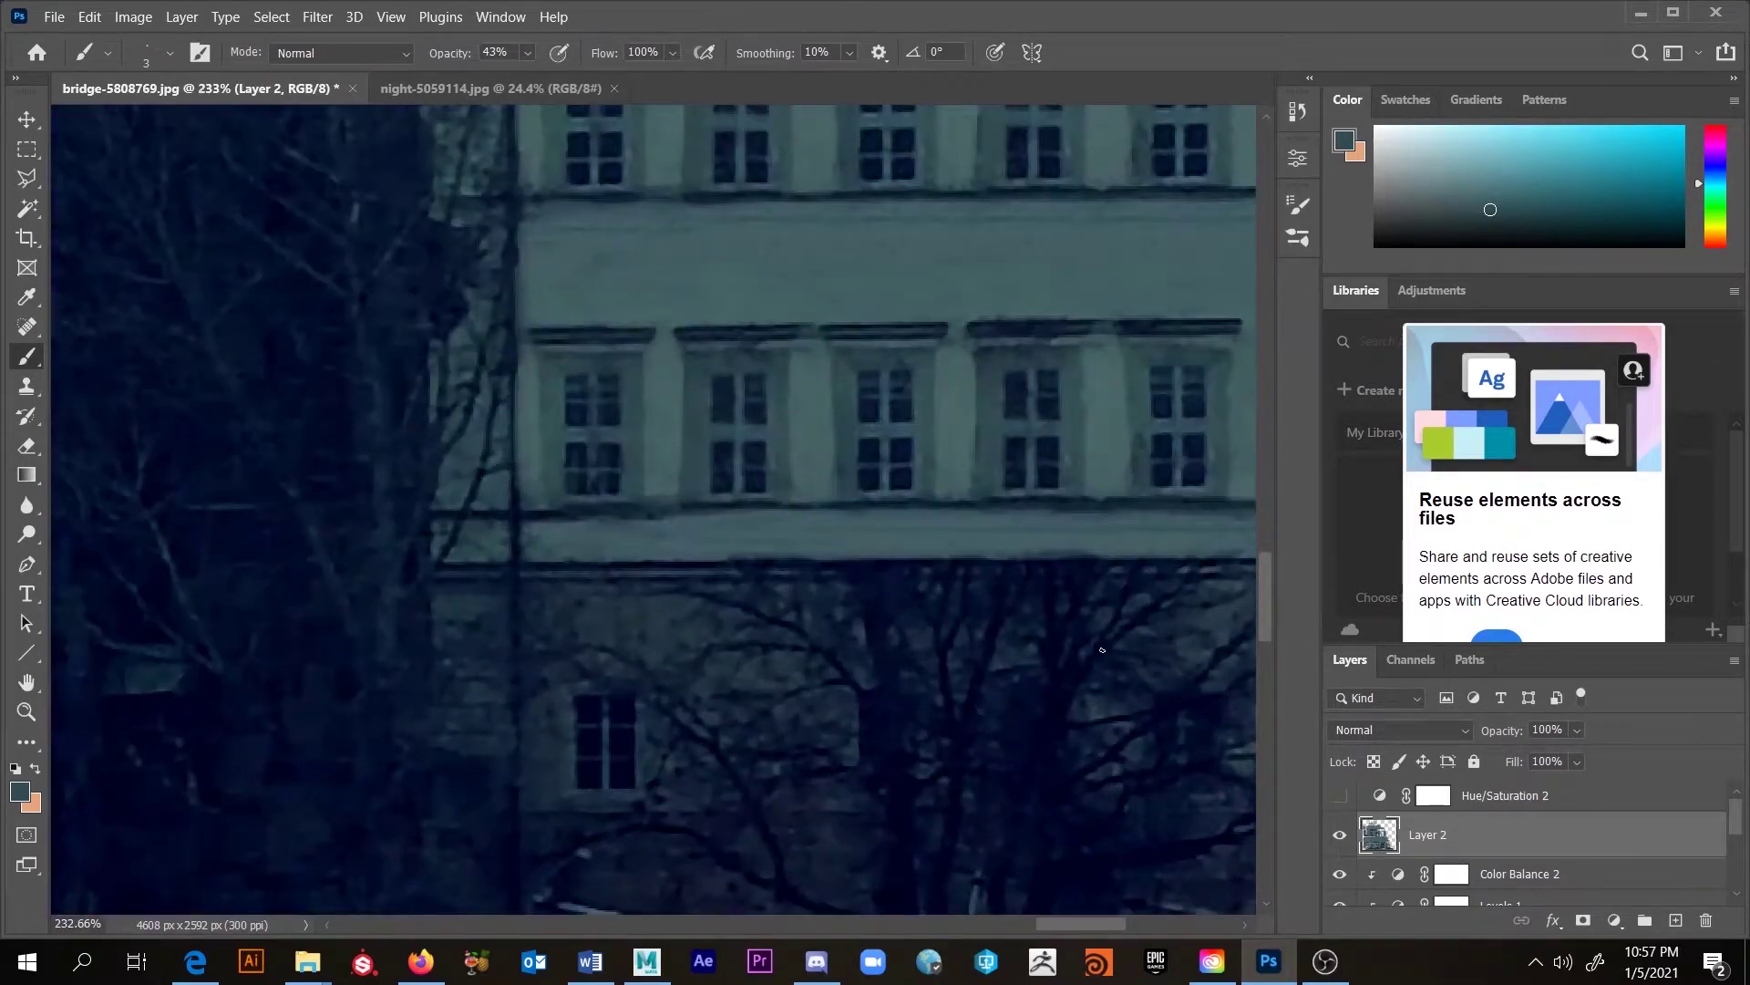
Step: Clone stone wall over the long diagonal rail to the left of the tree trunk with the 17 px Clone Stamp at 59% opacity
drag(1101, 650, 998, 447)
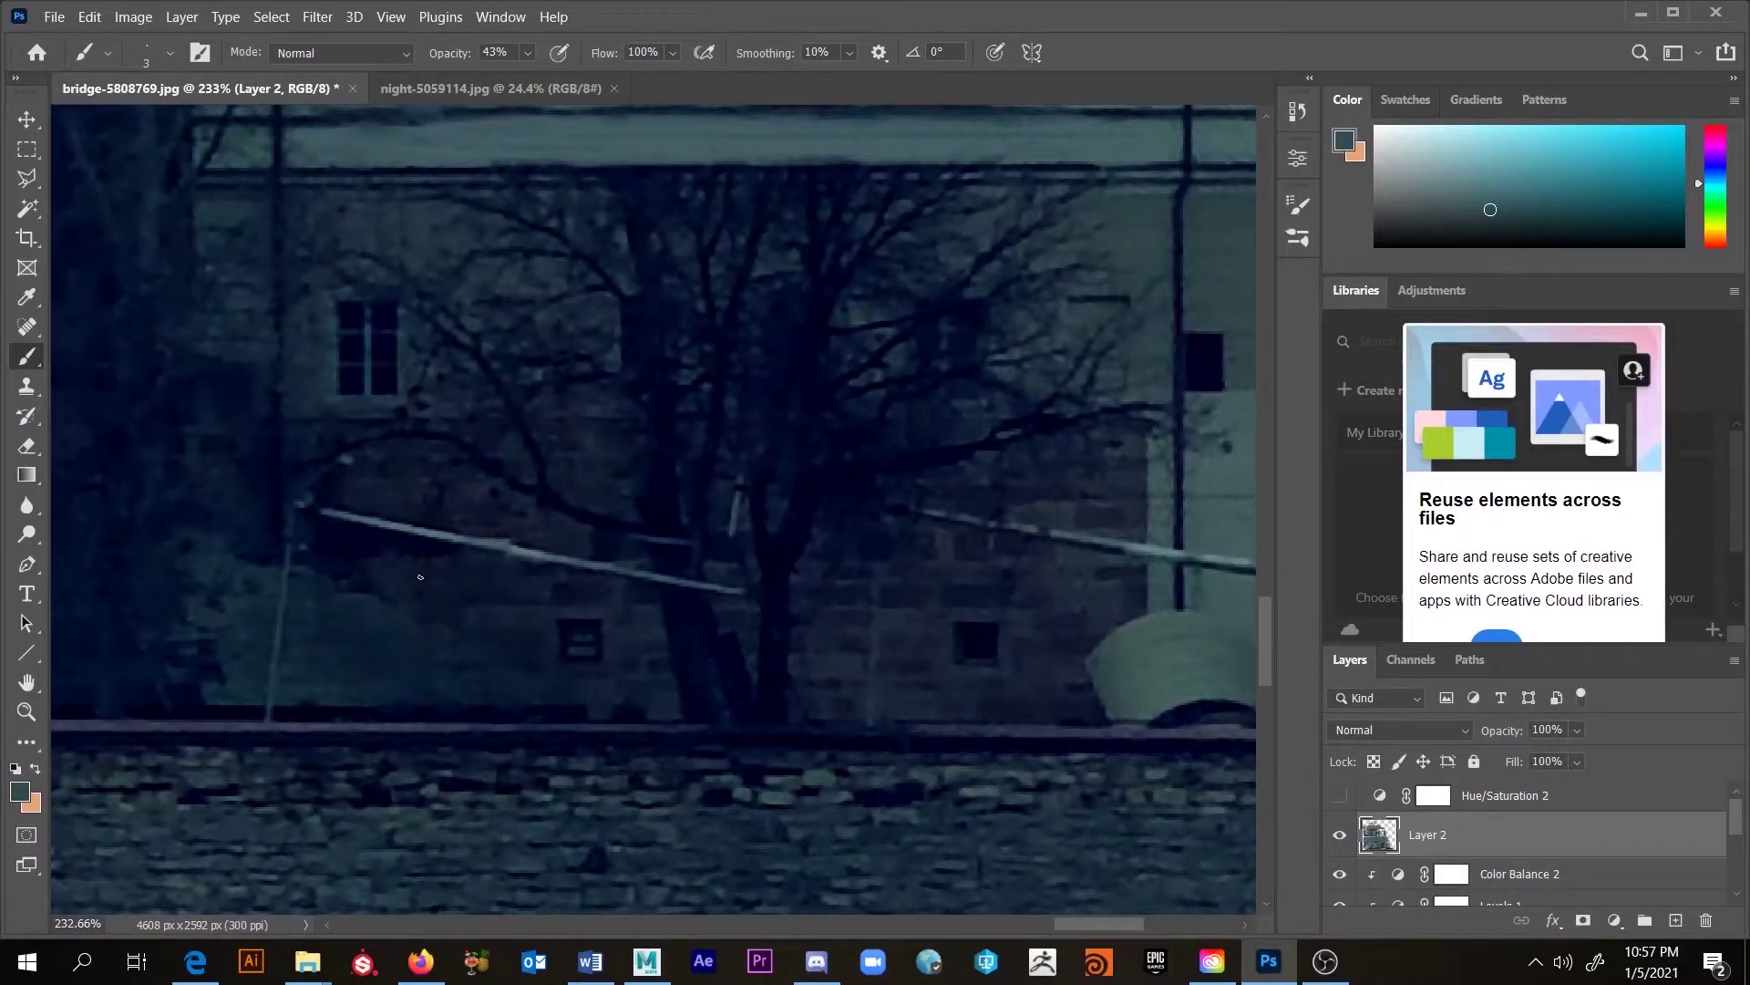
key(s)
mouse_move(383, 598)
mouse_down()
mouse_move(350, 532)
mouse_move(364, 487)
mouse_move(367, 523)
mouse_move(367, 506)
mouse_move(366, 522)
mouse_move(334, 507)
mouse_move(486, 547)
mouse_move(452, 557)
mouse_move(421, 536)
mouse_move(509, 559)
mouse_move(489, 535)
mouse_move(637, 583)
mouse_up()
alt+click(379, 505)
alt+click(463, 581)
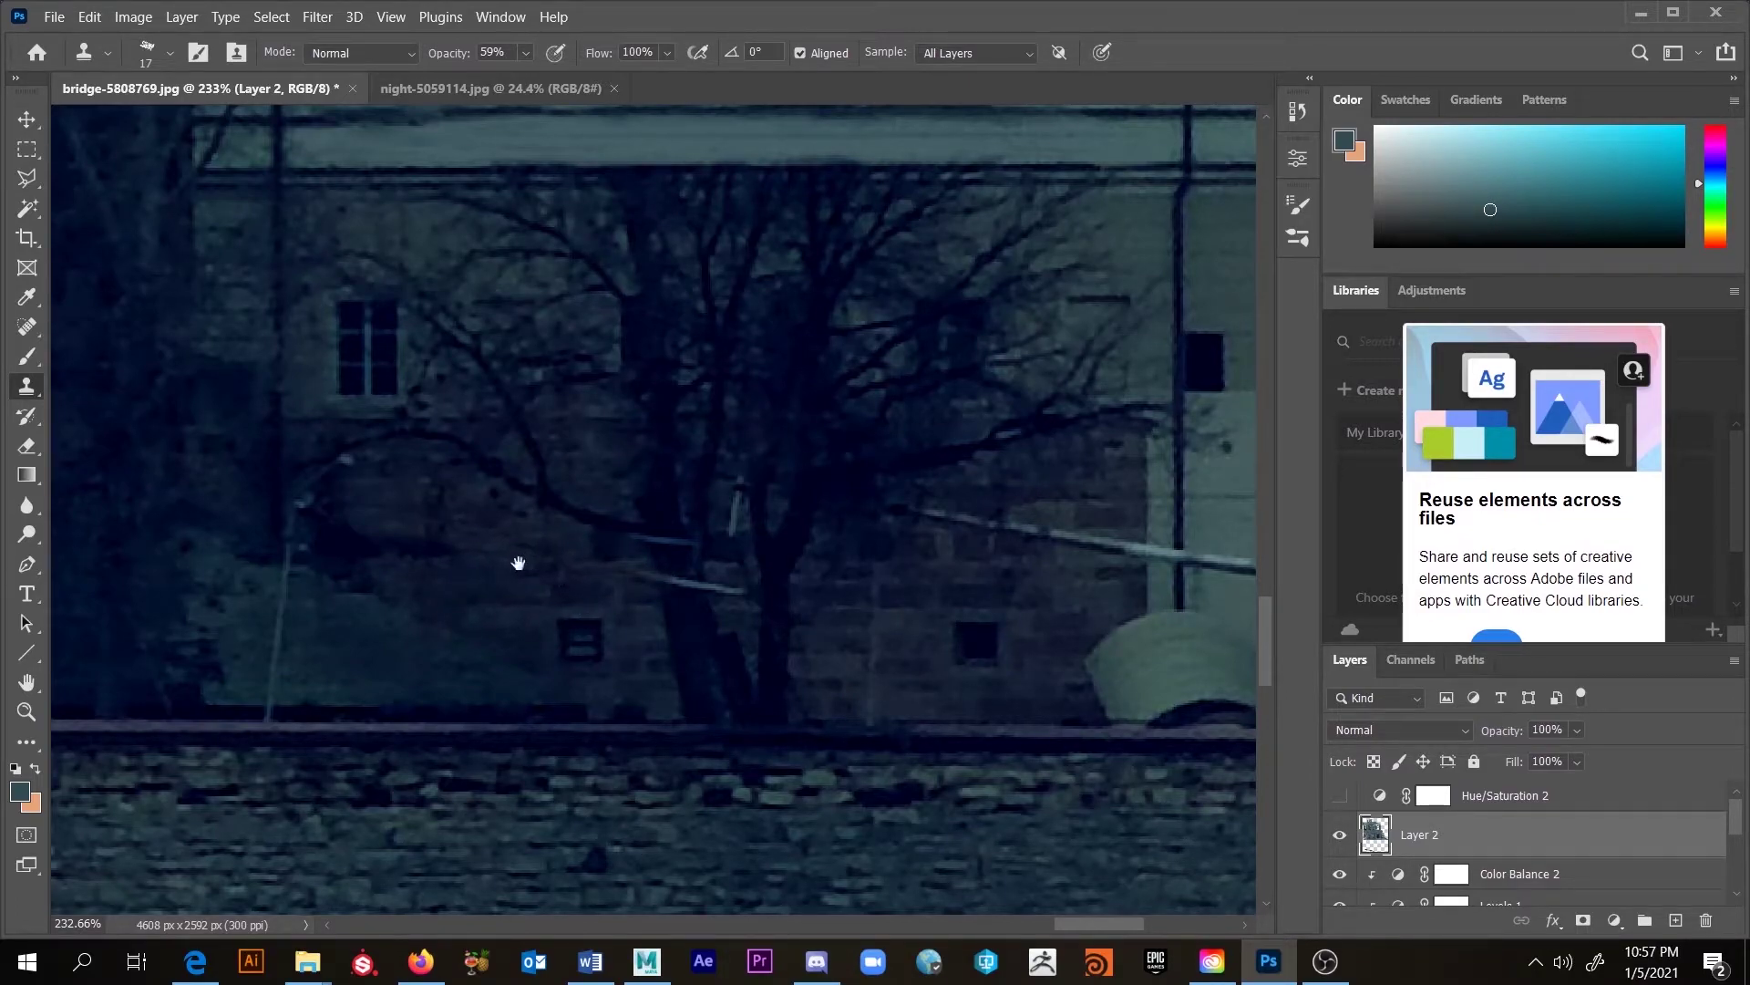
Step: Clean up the foot of the thin pole at the embankment ledge with the 9 px Clone Stamp, redoing the stroke once
drag(519, 559, 720, 609)
drag(605, 564, 592, 560)
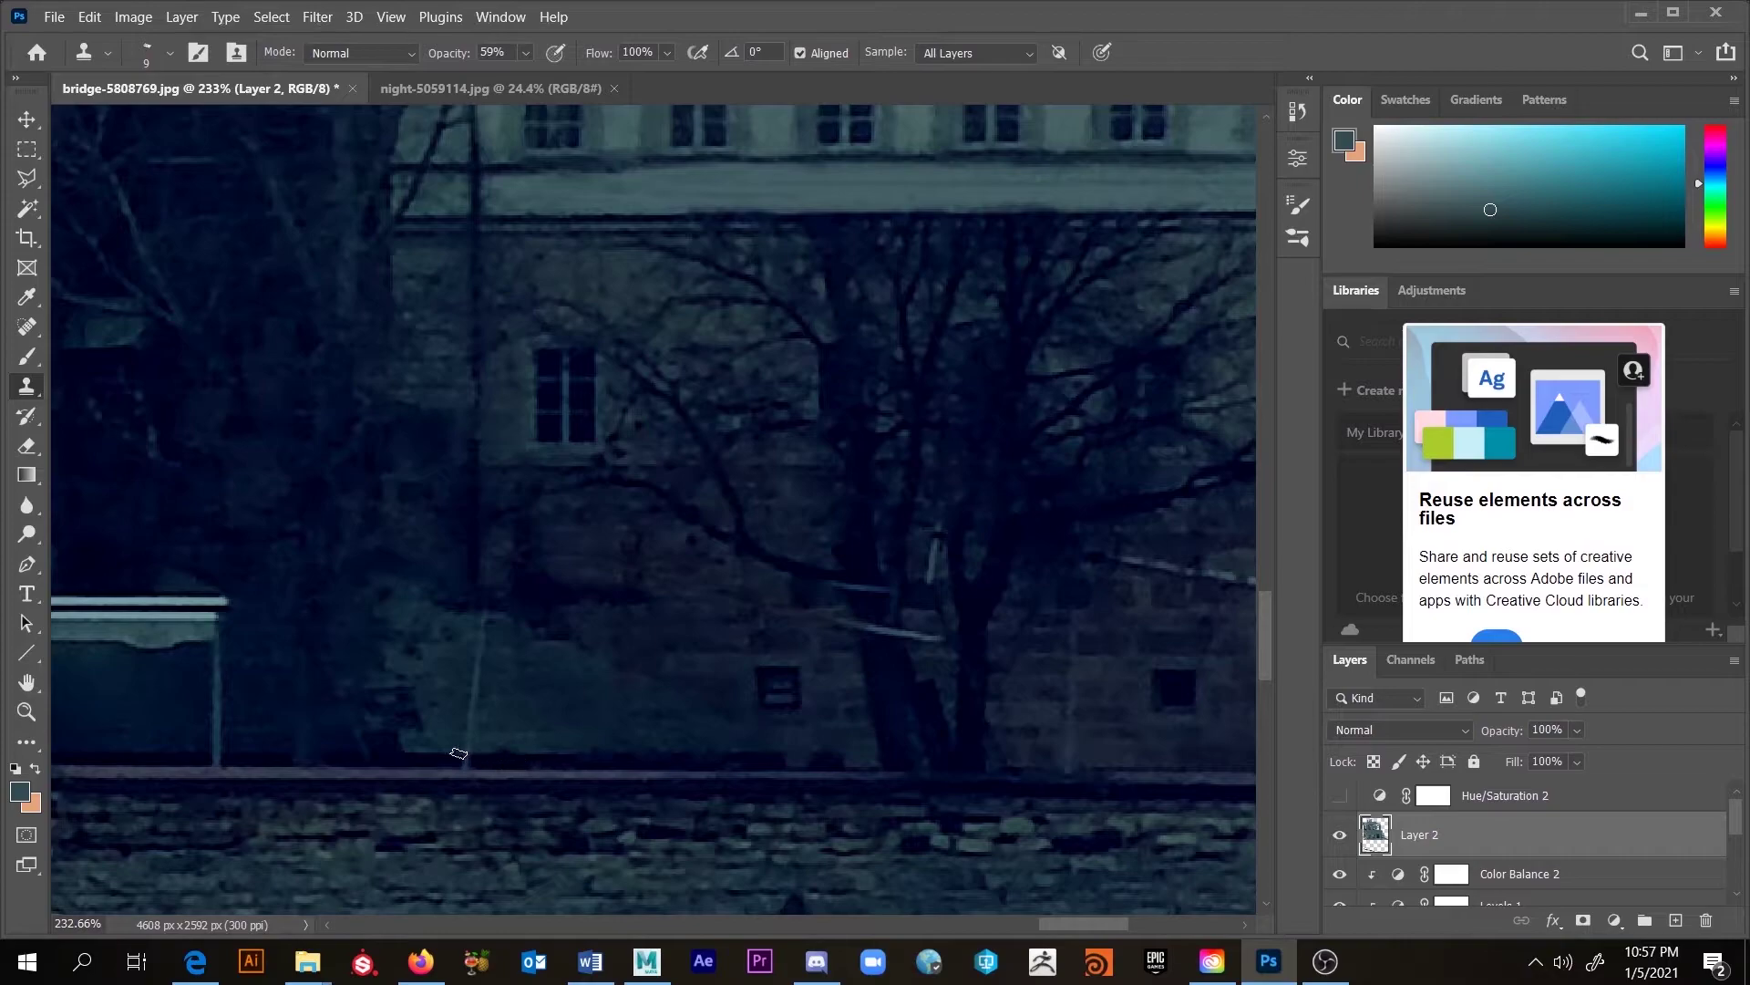
drag(478, 764, 474, 761)
key(ctrl+z)
drag(451, 754, 488, 754)
Step: Clone stone wall over the low curved branch running from the left window to the tree trunk
drag(665, 581, 500, 606)
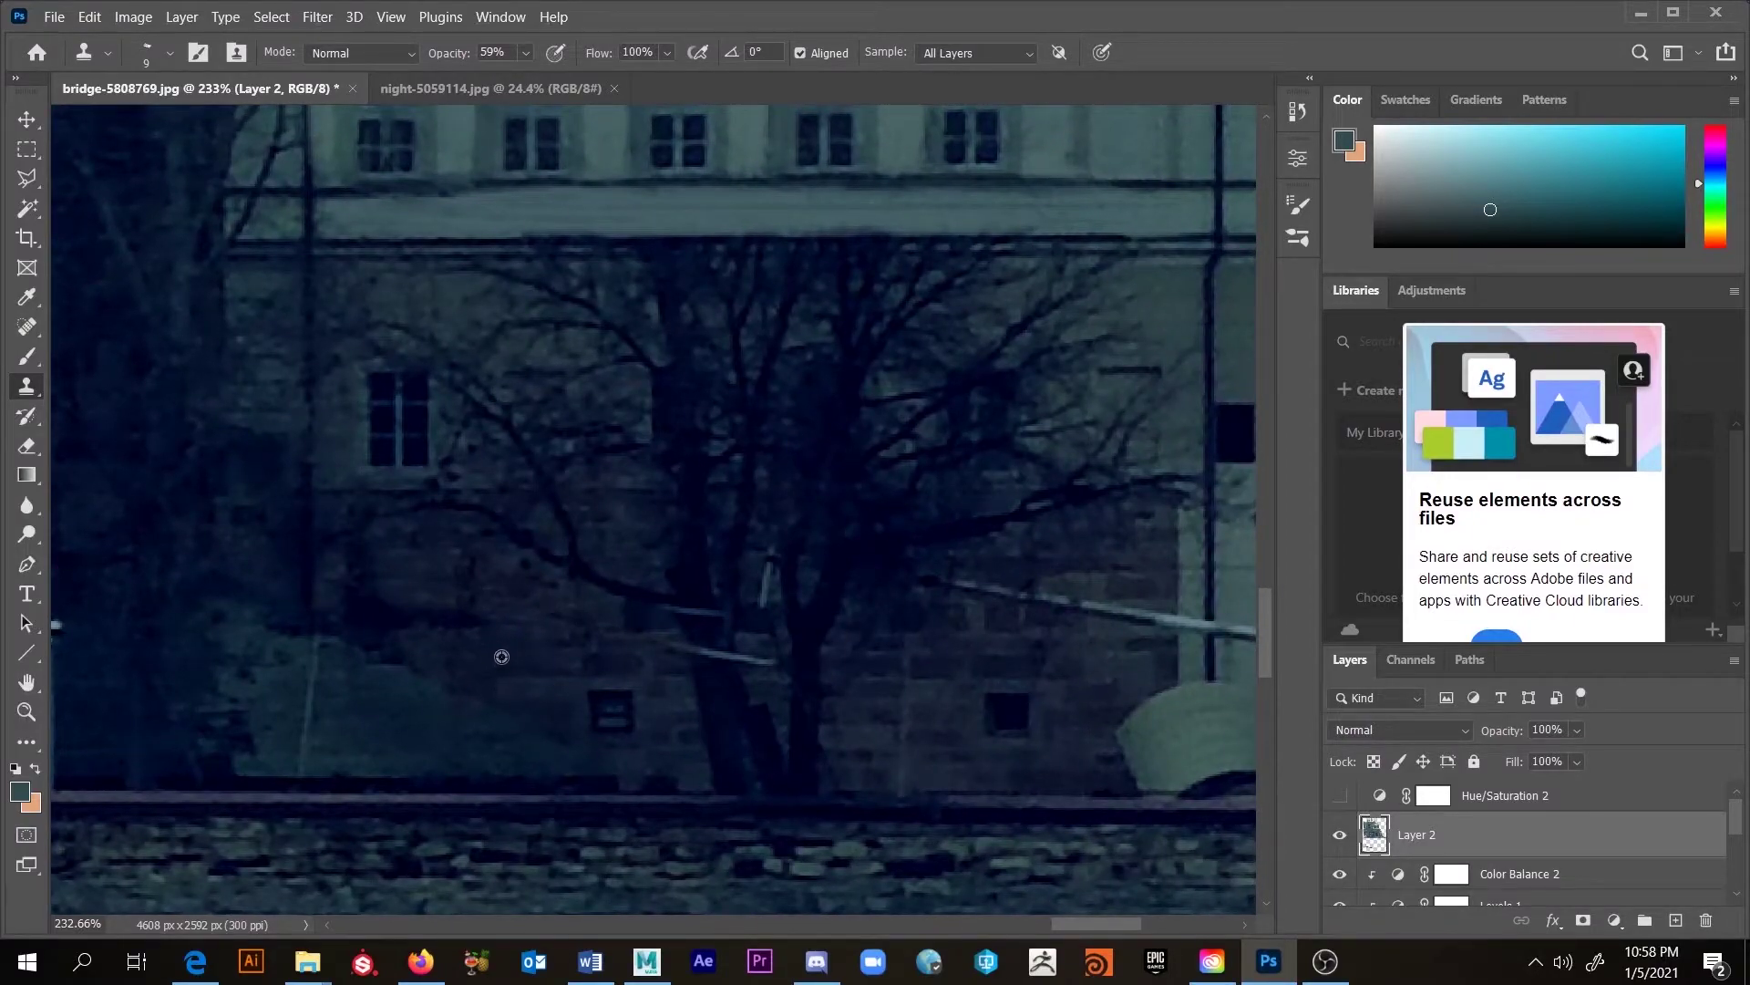
drag(454, 563, 467, 568)
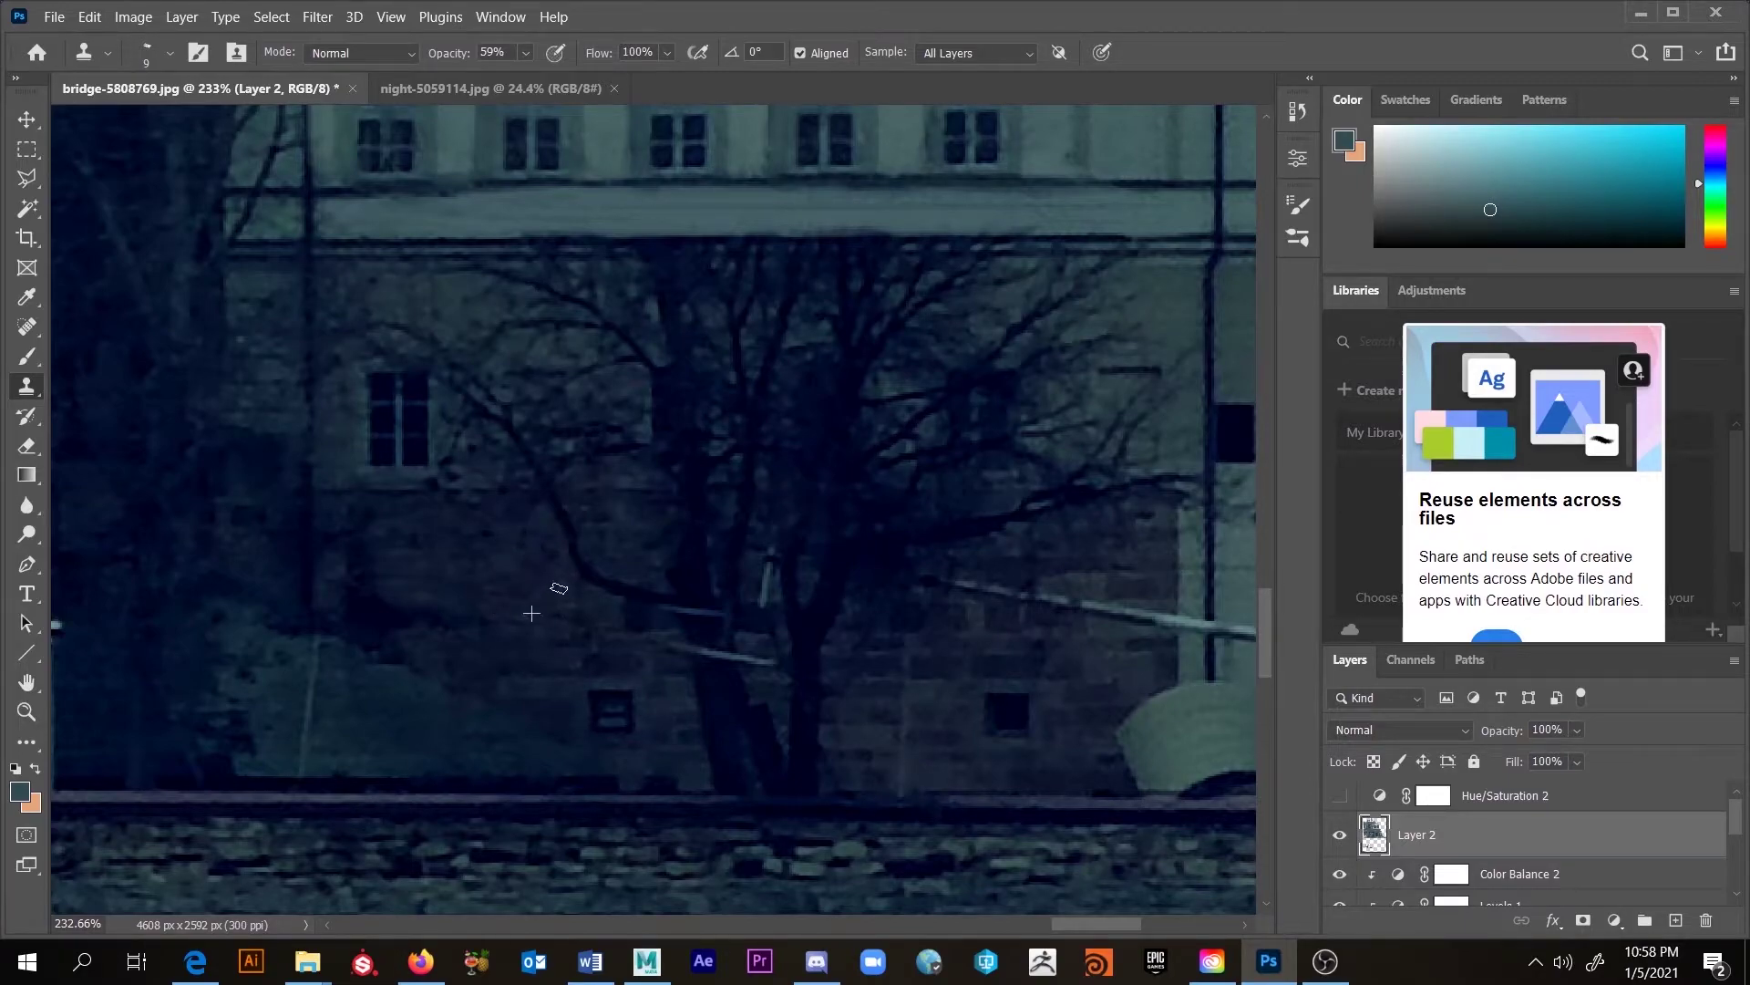
drag(487, 577, 498, 579)
alt+click(479, 677)
mouse_move(644, 593)
mouse_down()
mouse_move(593, 587)
mouse_move(566, 511)
mouse_move(660, 599)
mouse_move(644, 619)
mouse_move(600, 616)
mouse_move(631, 635)
mouse_up()
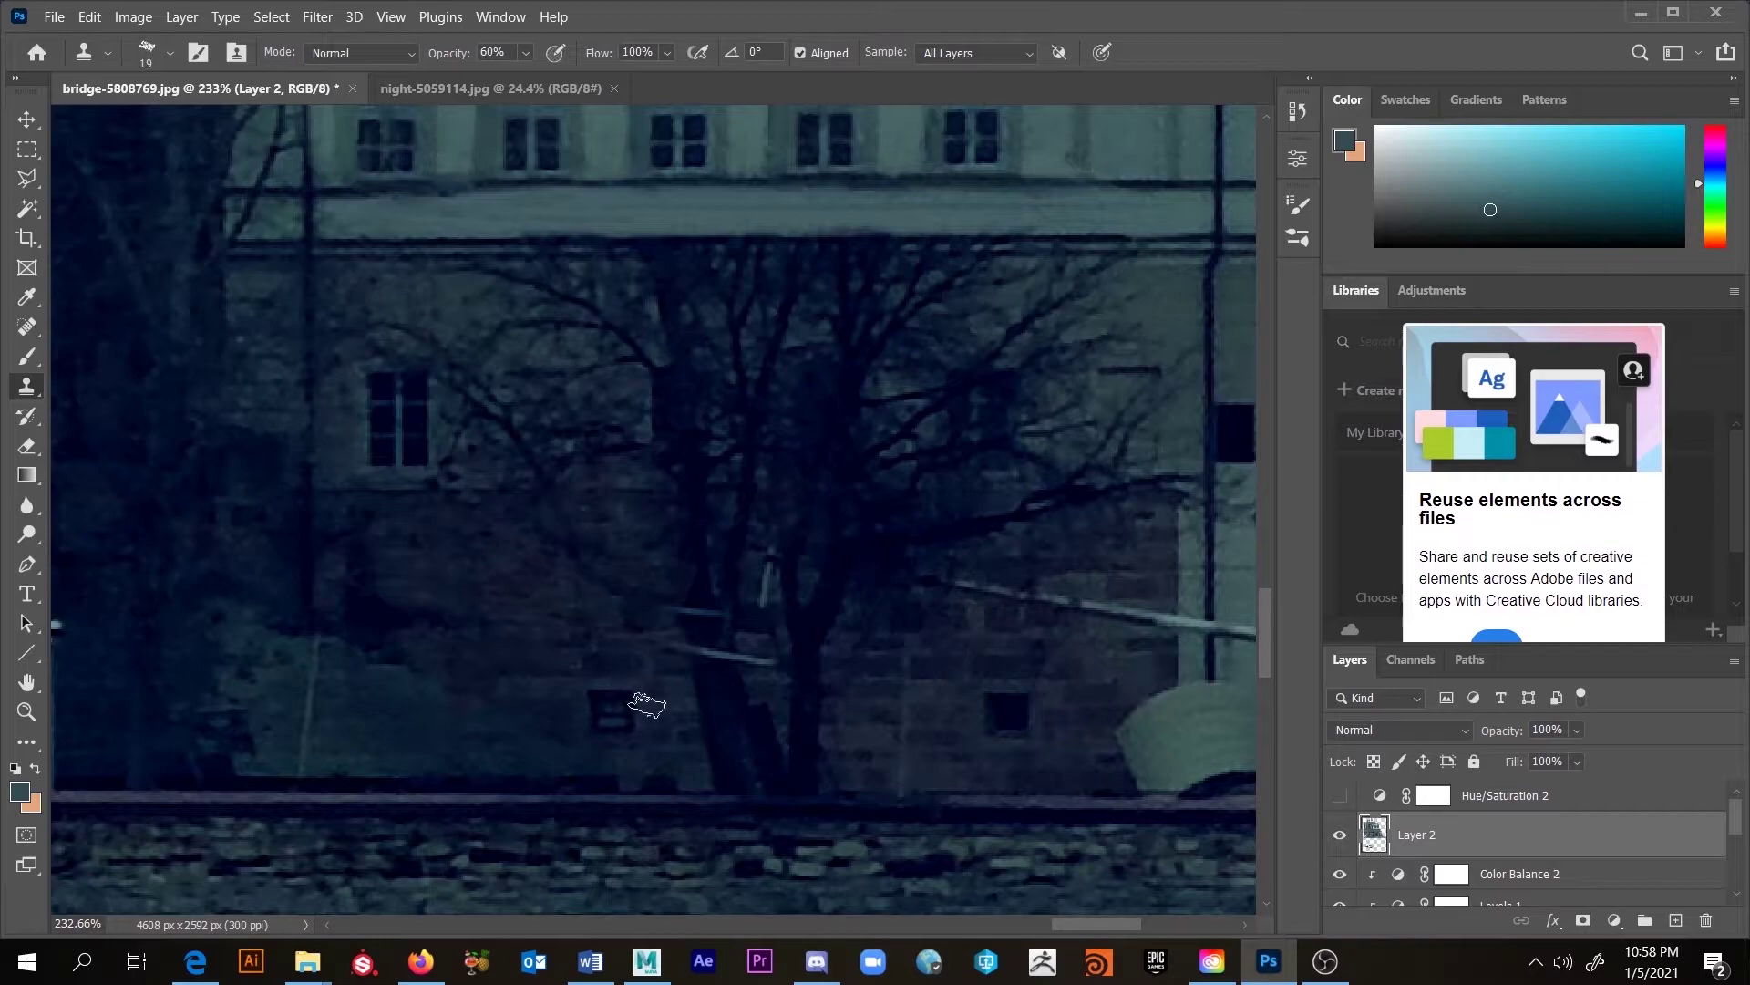
Step: Clone the small basement window and surrounding stone over the lower tree trunk with the 19 px Clone Stamp at 60% opacity
mouse_move(782, 702)
mouse_down()
mouse_move(707, 680)
mouse_move(757, 738)
mouse_move(814, 716)
mouse_move(705, 698)
mouse_move(695, 727)
mouse_move(770, 695)
mouse_move(800, 772)
mouse_move(781, 725)
mouse_move(801, 734)
mouse_move(715, 726)
mouse_move(708, 770)
mouse_move(758, 769)
mouse_move(676, 769)
mouse_move(808, 741)
mouse_up()
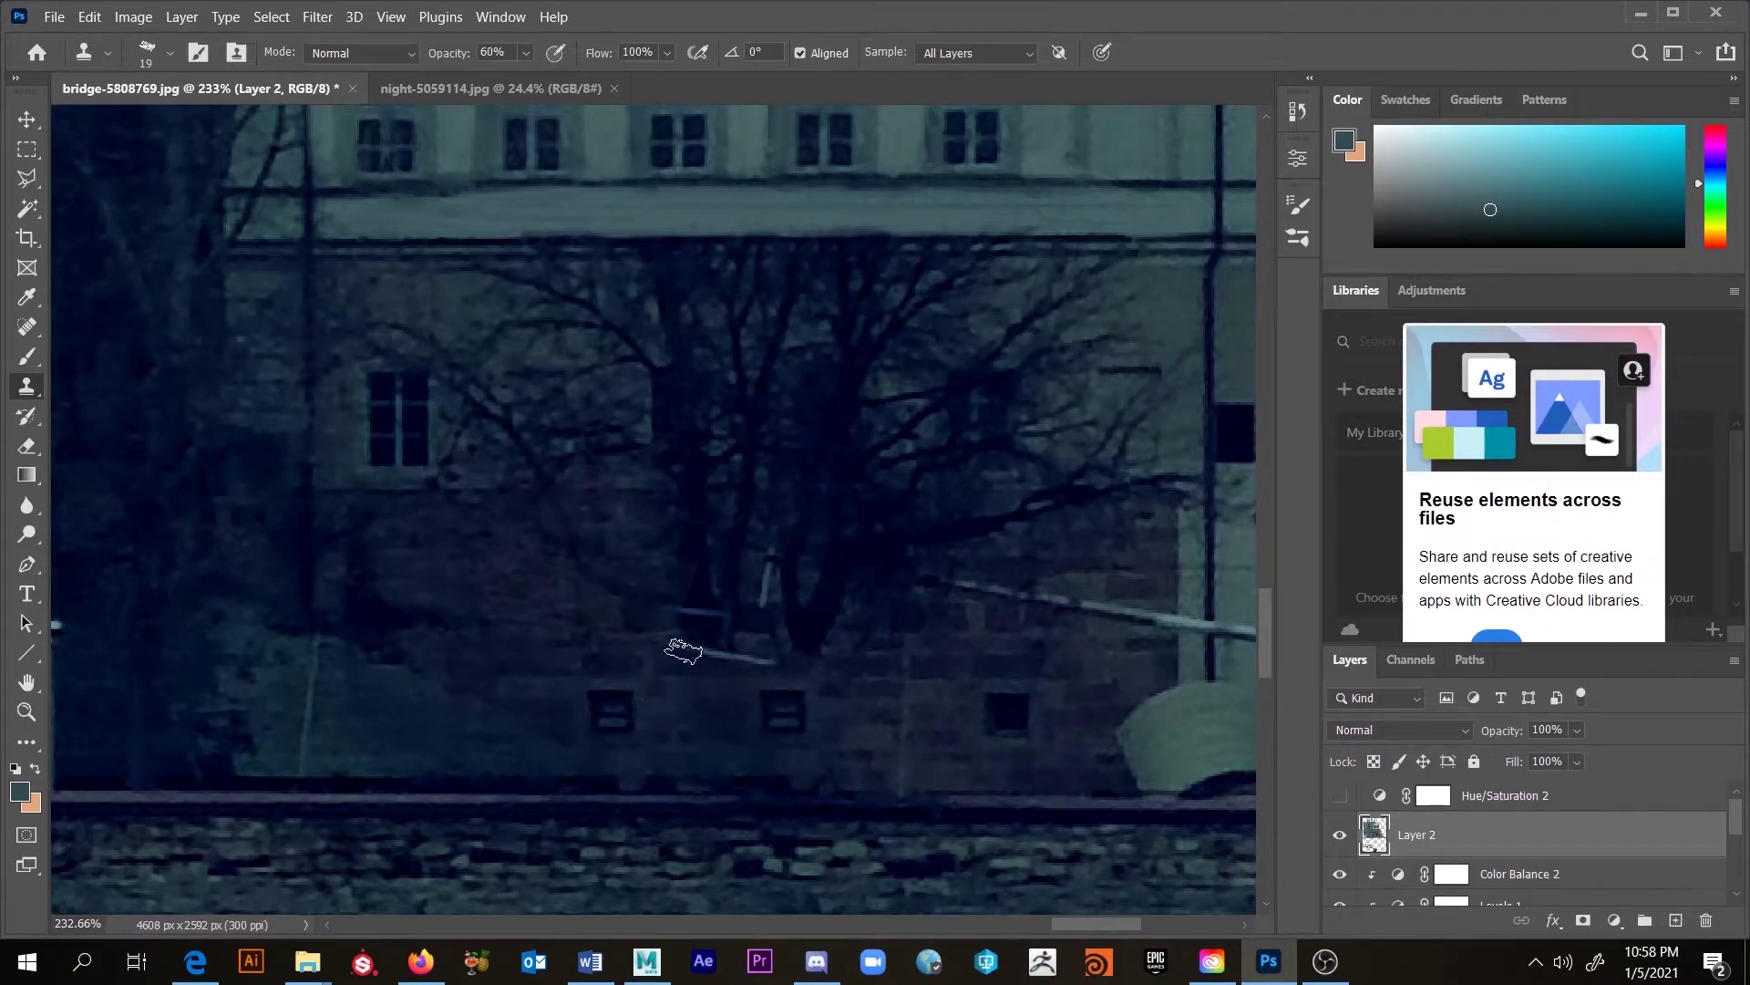
drag(680, 651, 690, 643)
alt+click(520, 639)
drag(566, 625, 604, 628)
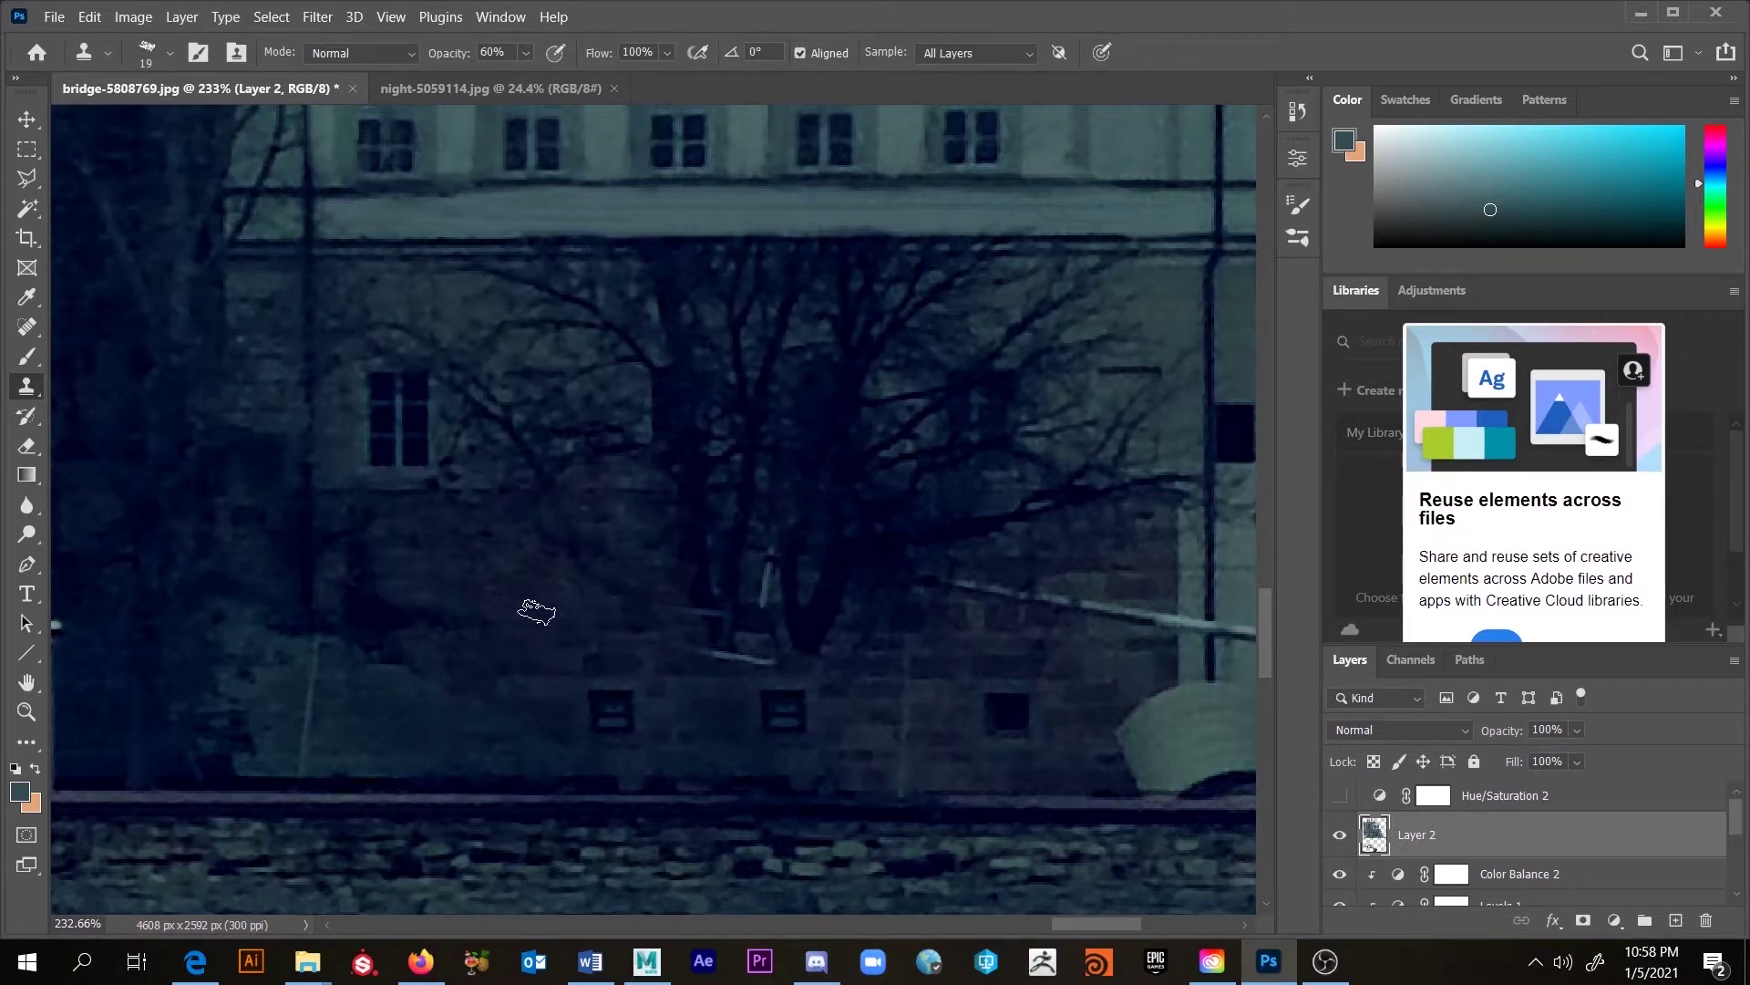
Step: Clone stone wall over the leftover rail pieces and the forked trunk, using the Clone Stamp at up to 24 px and 61% opacity
mouse_move(752, 664)
mouse_down()
mouse_move(788, 657)
mouse_move(725, 653)
mouse_move(710, 606)
mouse_up()
alt+click(528, 611)
alt+click(623, 612)
drag(563, 621, 576, 627)
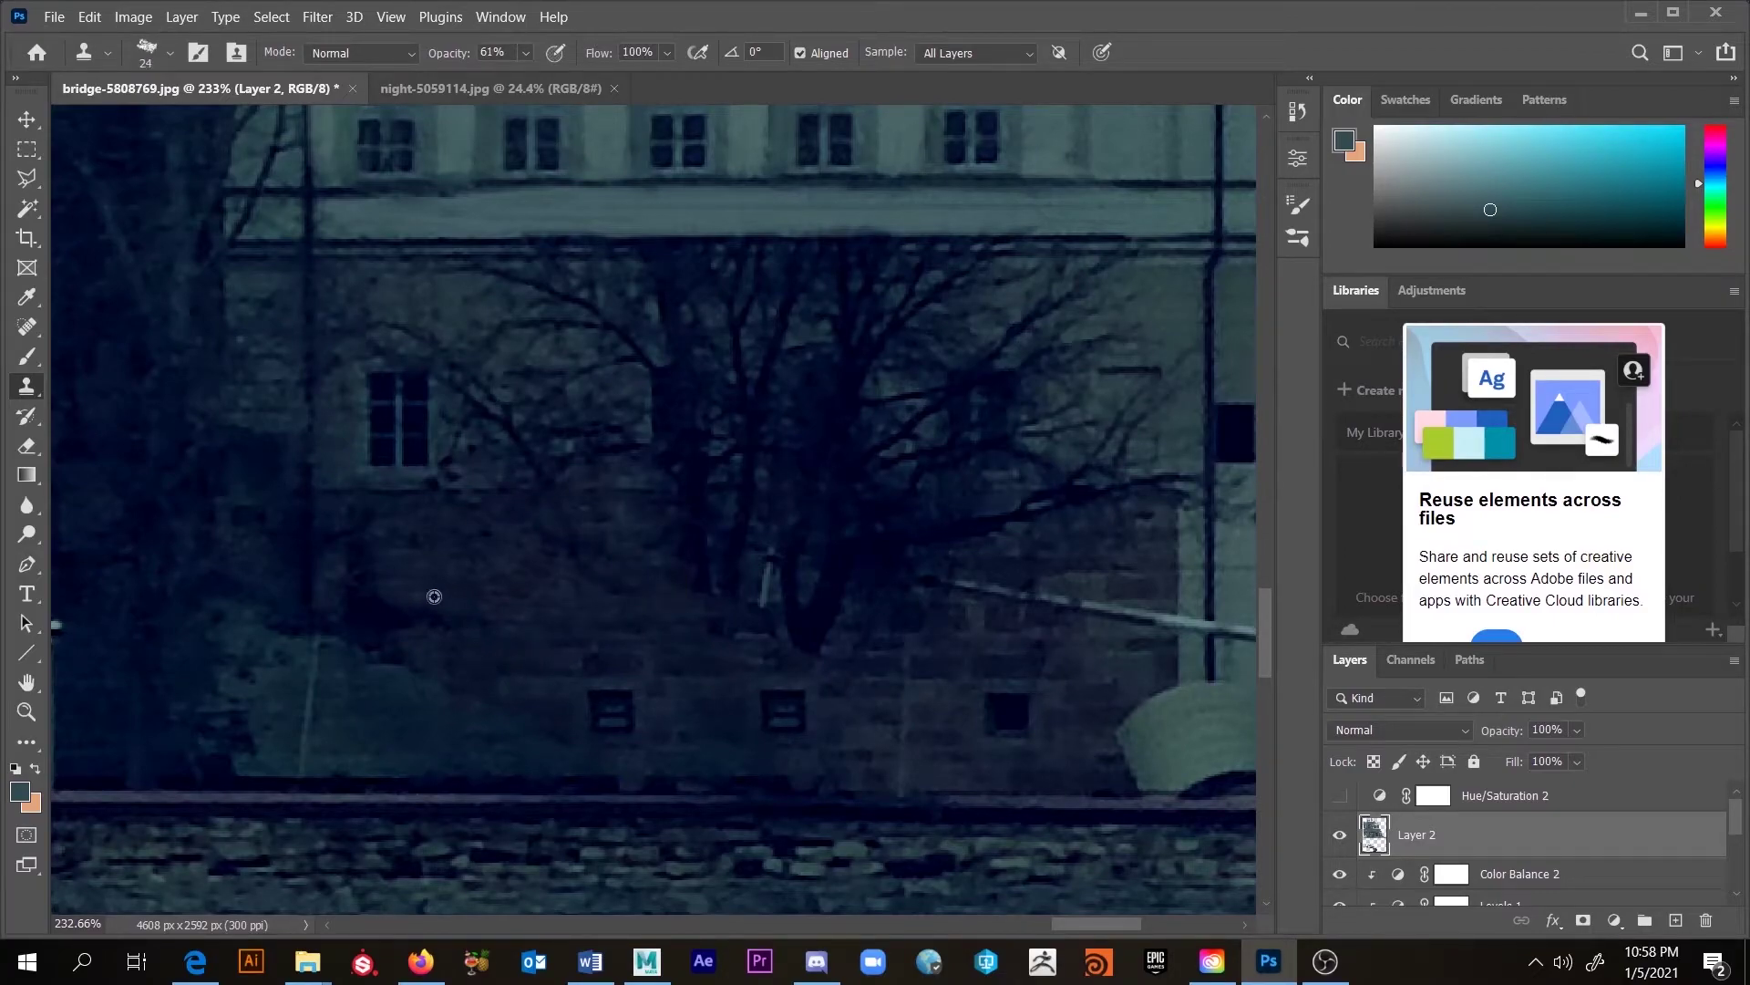
alt+click(487, 590)
drag(762, 588, 758, 568)
mouse_move(744, 569)
mouse_down()
mouse_move(695, 570)
mouse_move(742, 637)
mouse_move(817, 609)
mouse_move(805, 625)
mouse_move(856, 656)
mouse_move(851, 684)
mouse_move(845, 649)
mouse_move(614, 571)
mouse_move(625, 590)
mouse_up()
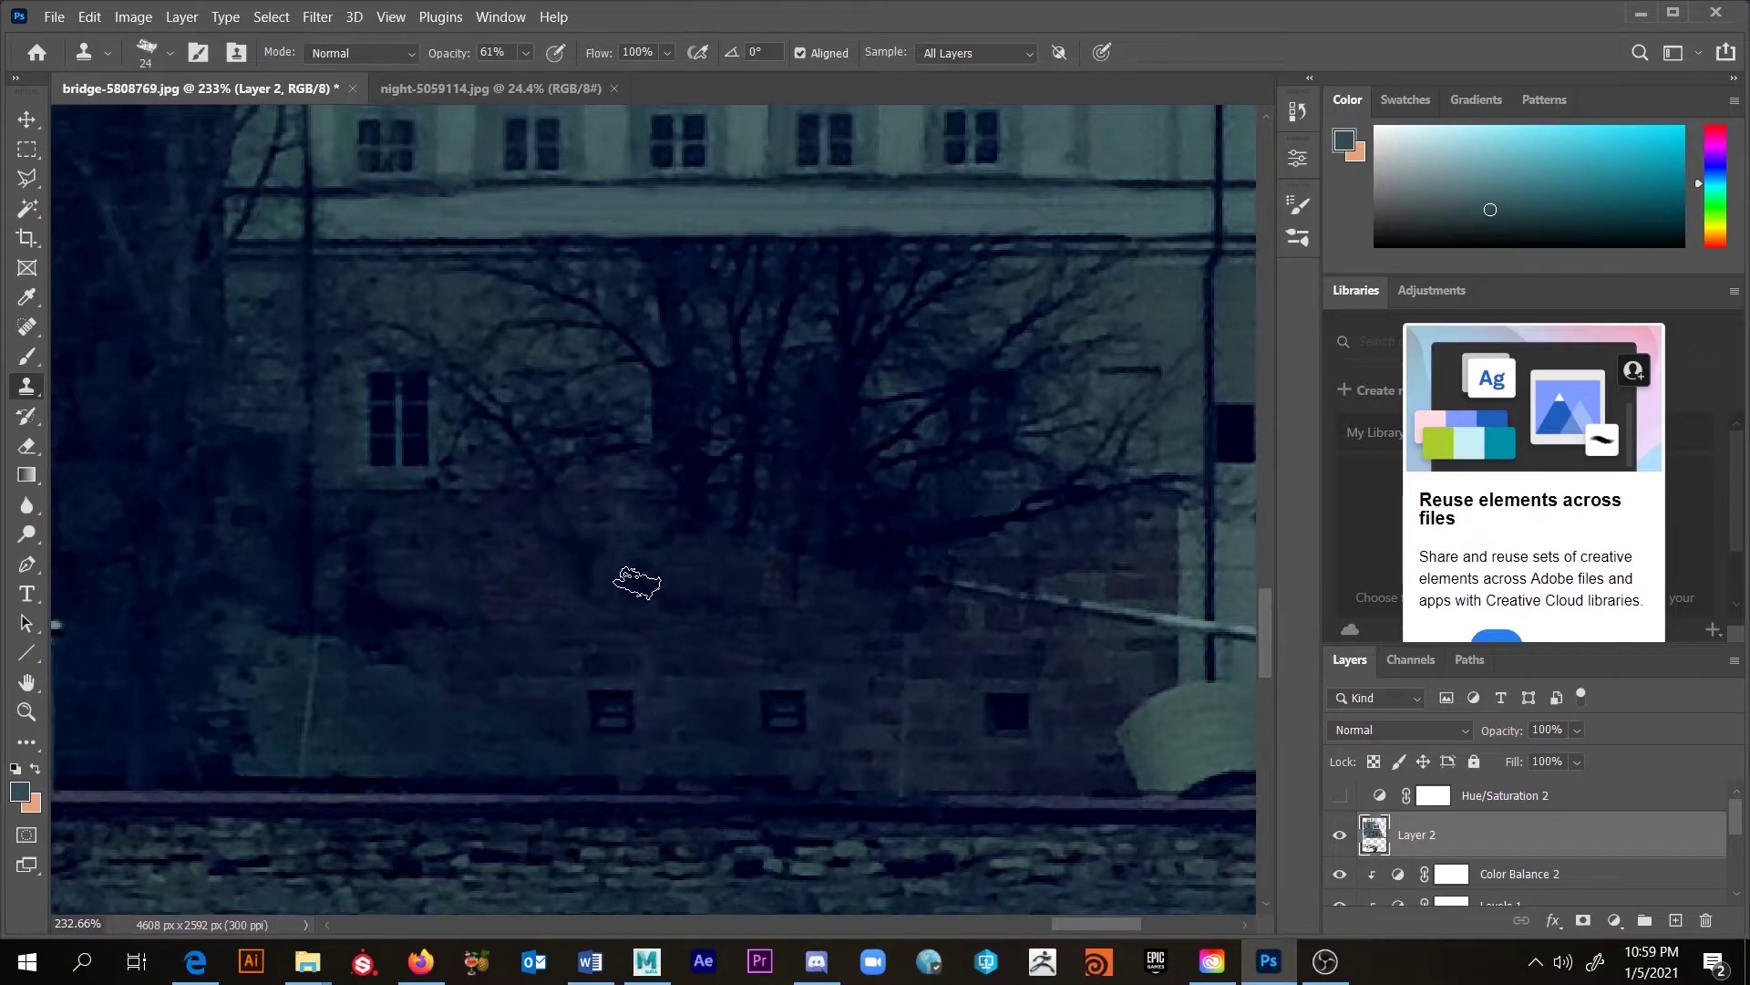
Step: Clone brickwork over the remaining trunk and branches up to the top edge of the brown stone wall
alt+click(466, 575)
mouse_move(578, 538)
mouse_down()
mouse_move(578, 586)
mouse_move(575, 507)
mouse_move(588, 540)
mouse_up()
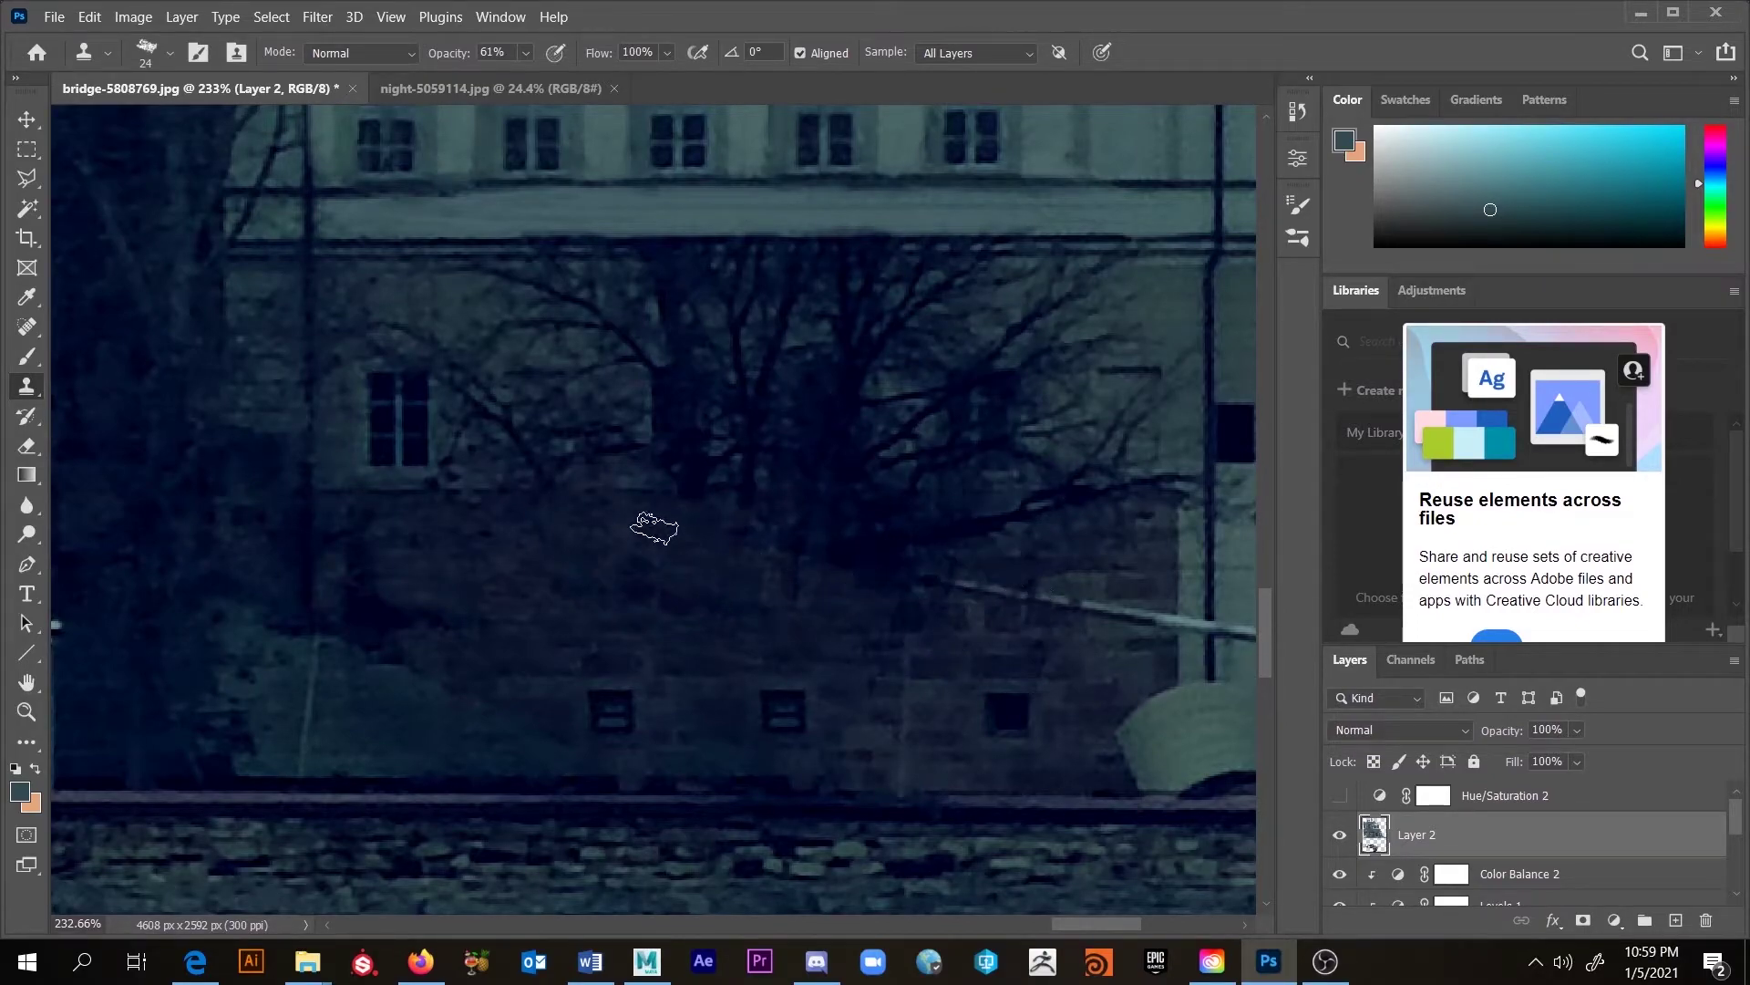
mouse_move(617, 571)
mouse_down()
mouse_move(617, 619)
mouse_move(533, 649)
mouse_up()
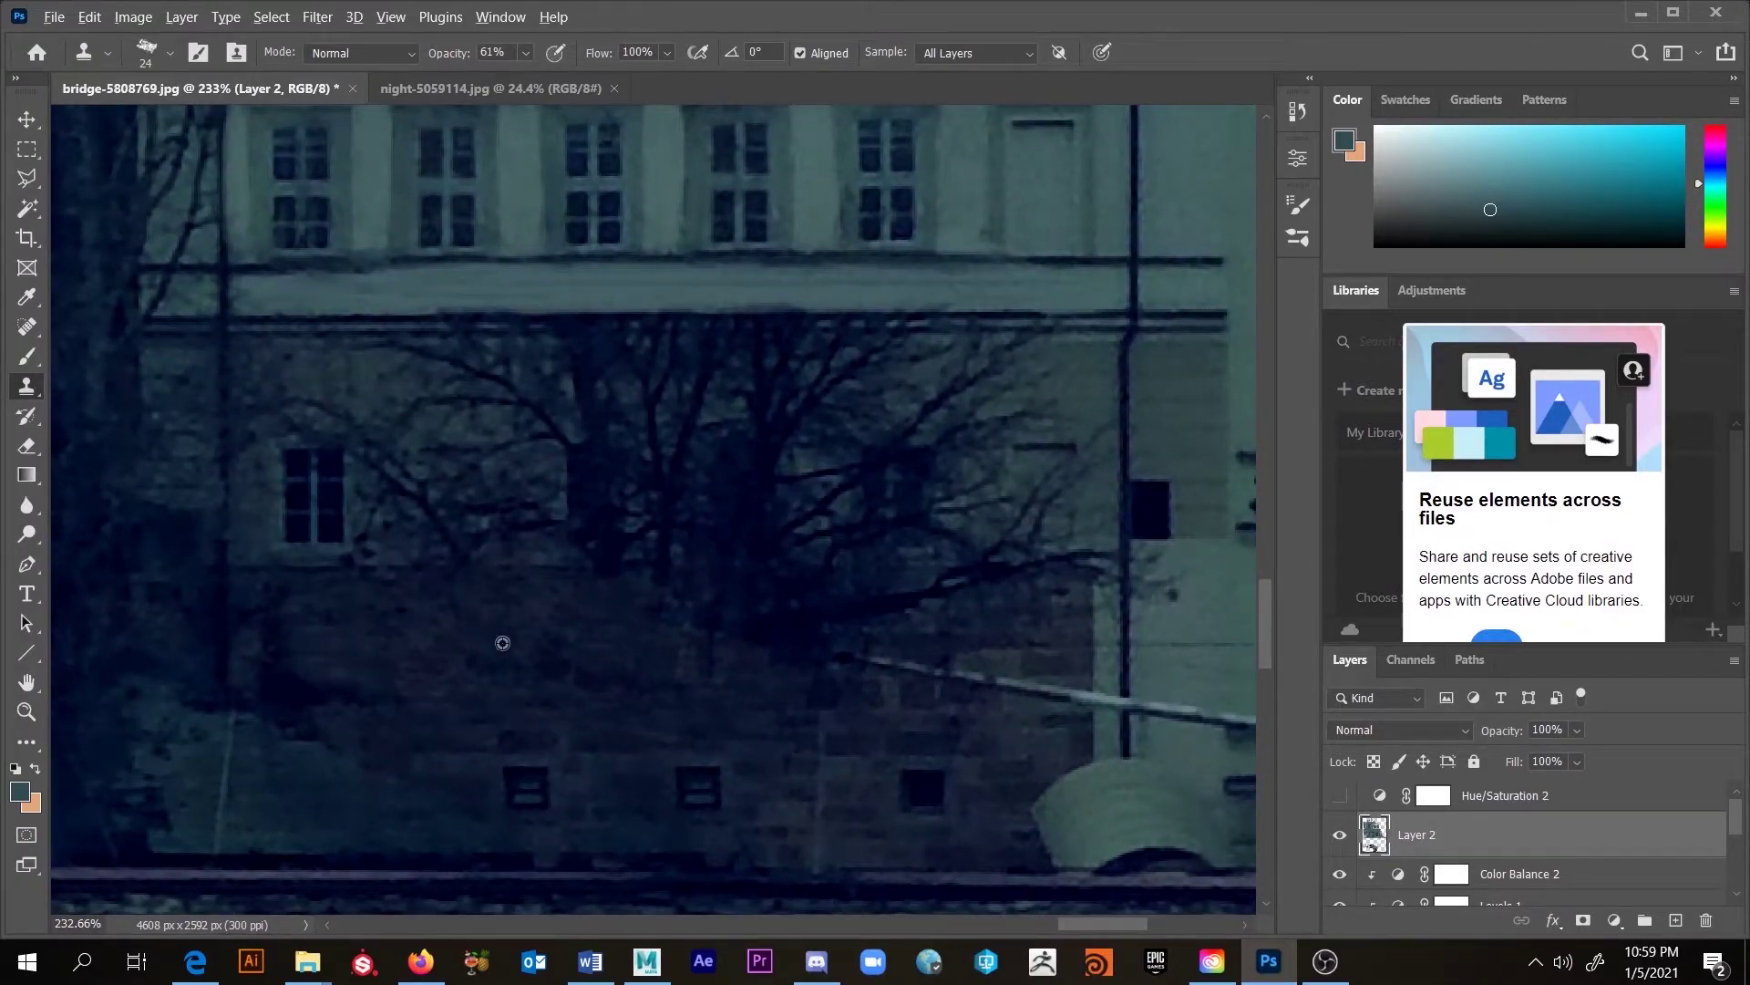
alt+click(337, 658)
mouse_move(394, 593)
mouse_down()
mouse_move(504, 586)
mouse_move(546, 615)
mouse_move(553, 654)
mouse_move(577, 658)
mouse_move(679, 571)
mouse_move(731, 608)
mouse_move(677, 664)
mouse_move(793, 640)
mouse_up()
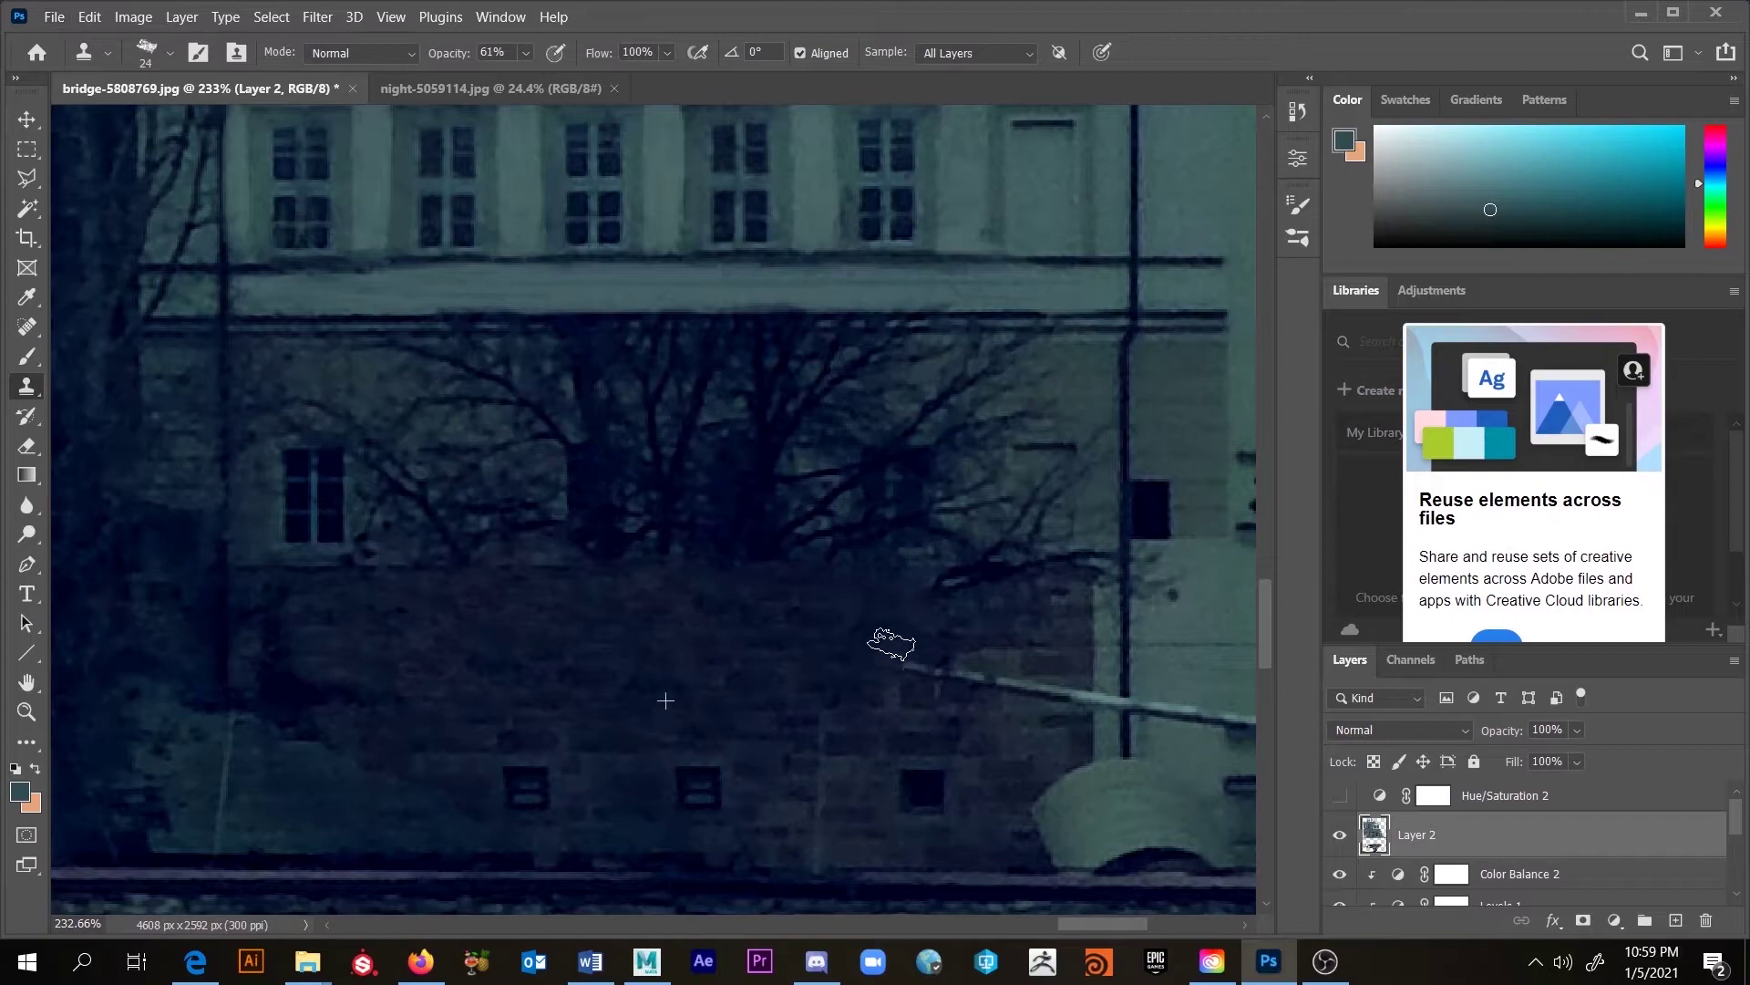
Step: Clone stone over the rail across the right part of the brown wall and over the stray duplicated window
alt+click(1028, 760)
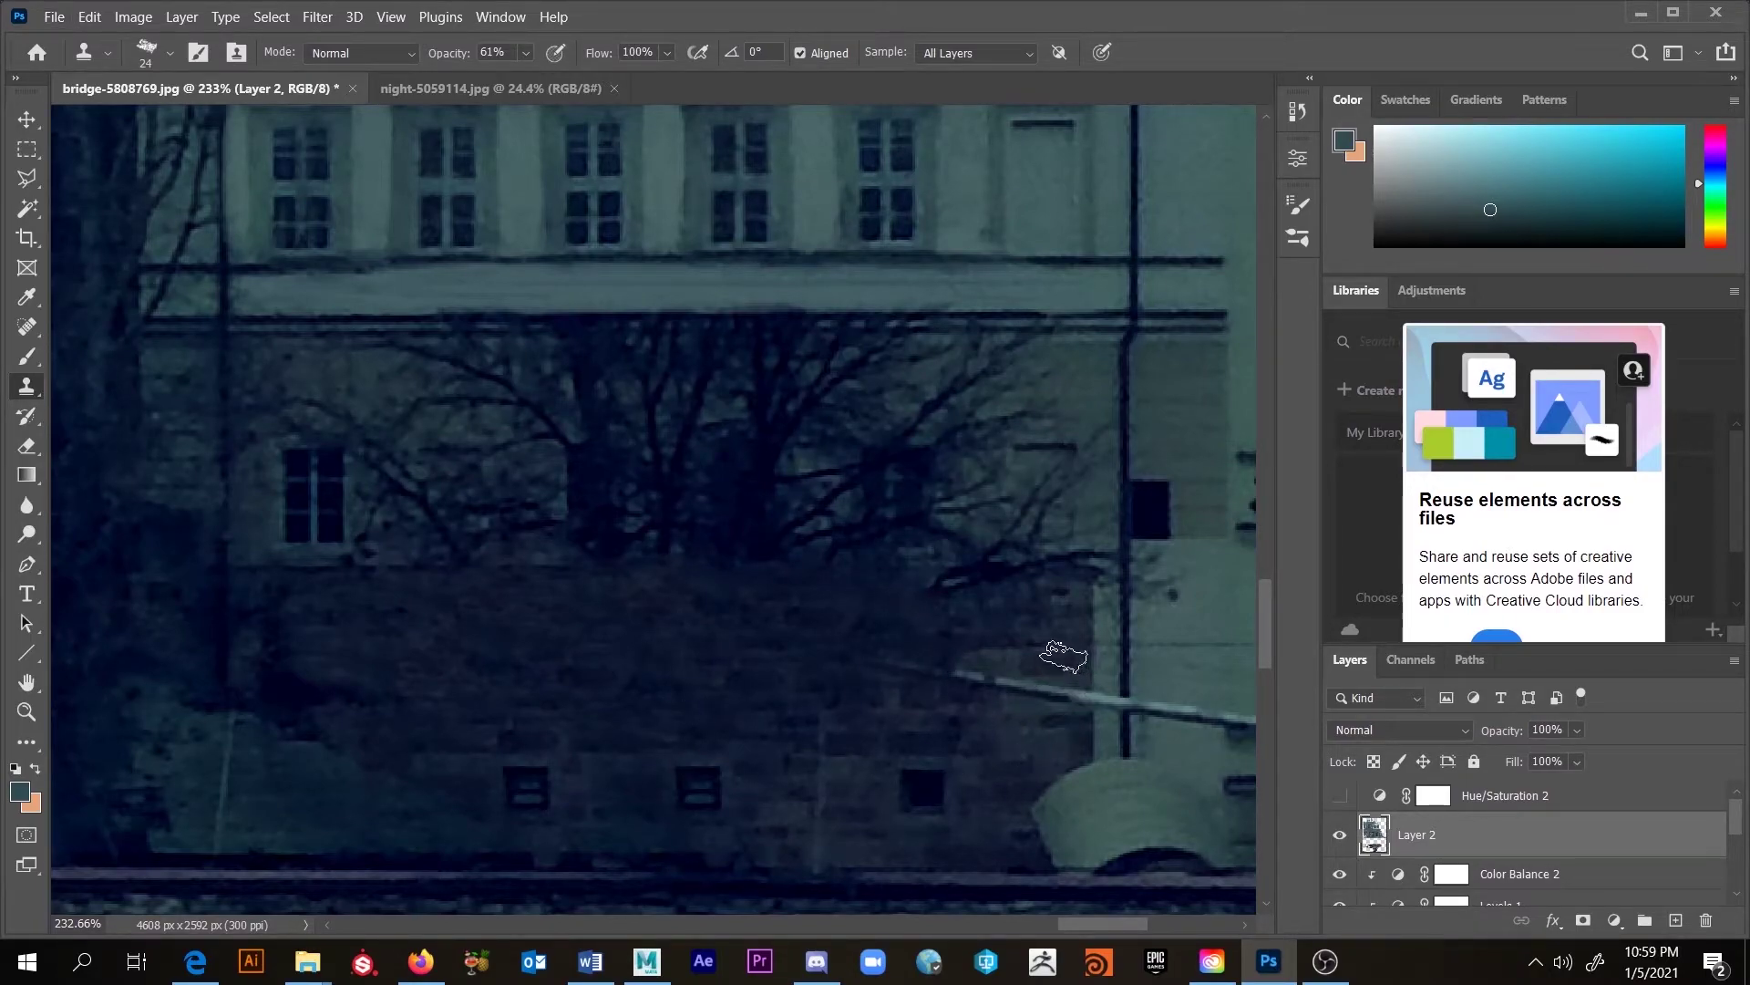
mouse_move(1062, 654)
mouse_down()
mouse_move(1047, 683)
mouse_move(895, 656)
mouse_move(957, 680)
mouse_move(977, 667)
mouse_up()
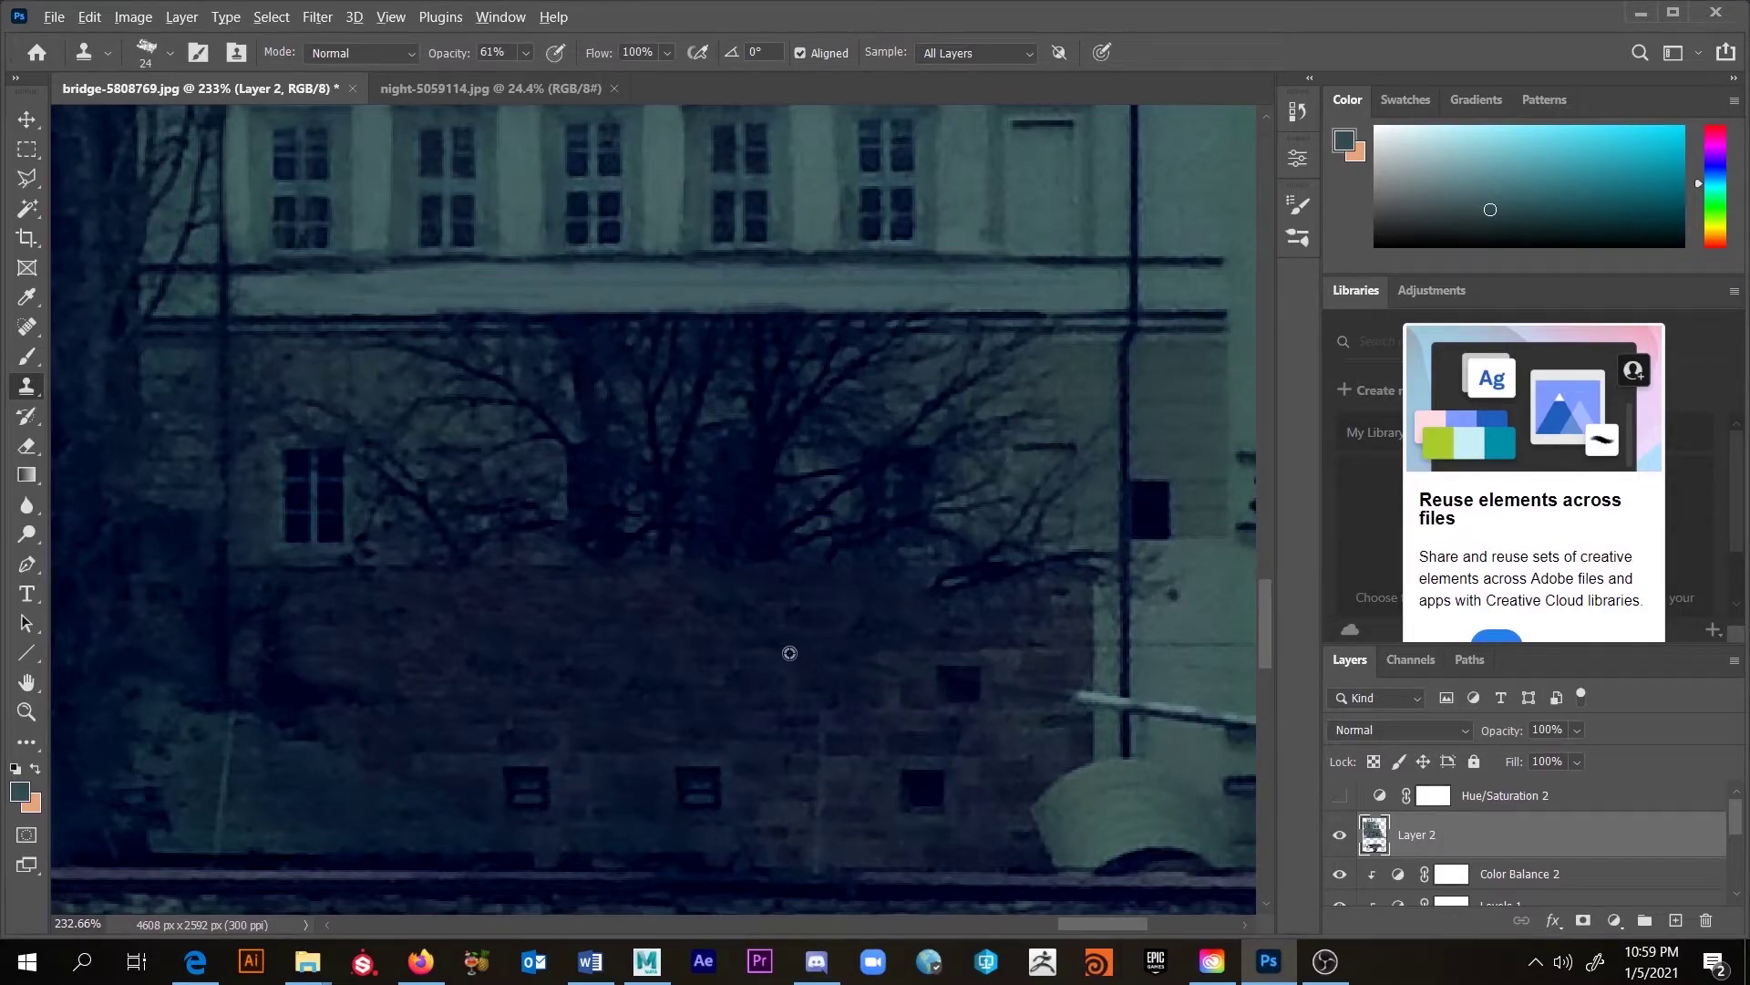
drag(711, 676, 705, 675)
alt+click(692, 674)
mouse_move(921, 661)
mouse_down()
mouse_move(965, 700)
mouse_move(955, 663)
mouse_move(992, 687)
mouse_move(1016, 664)
mouse_move(1065, 672)
mouse_move(1060, 638)
mouse_up()
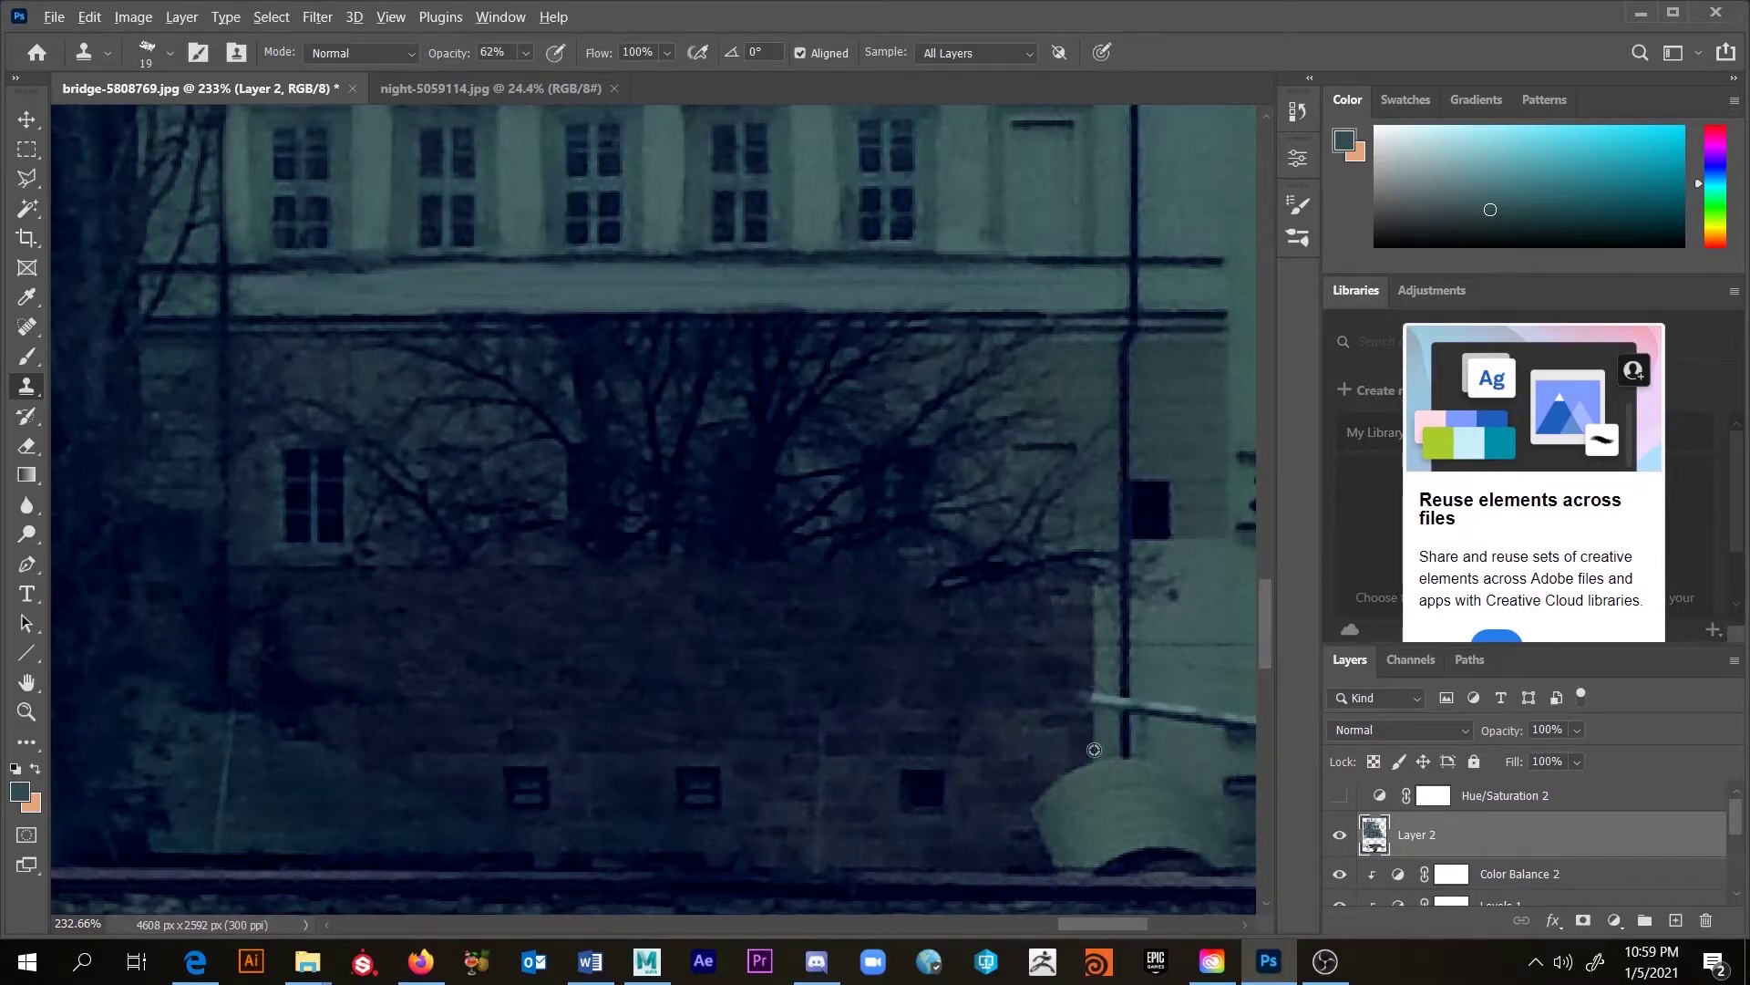
Step: Clear the branch tips beside the right drainpipe with cloned wall, then retouch the pipe and wall with a 4 px brush at 44% opacity
alt+click(1236, 585)
mouse_move(1167, 561)
mouse_down()
mouse_move(1144, 613)
mouse_move(1172, 567)
mouse_move(1145, 559)
mouse_move(1145, 605)
mouse_up()
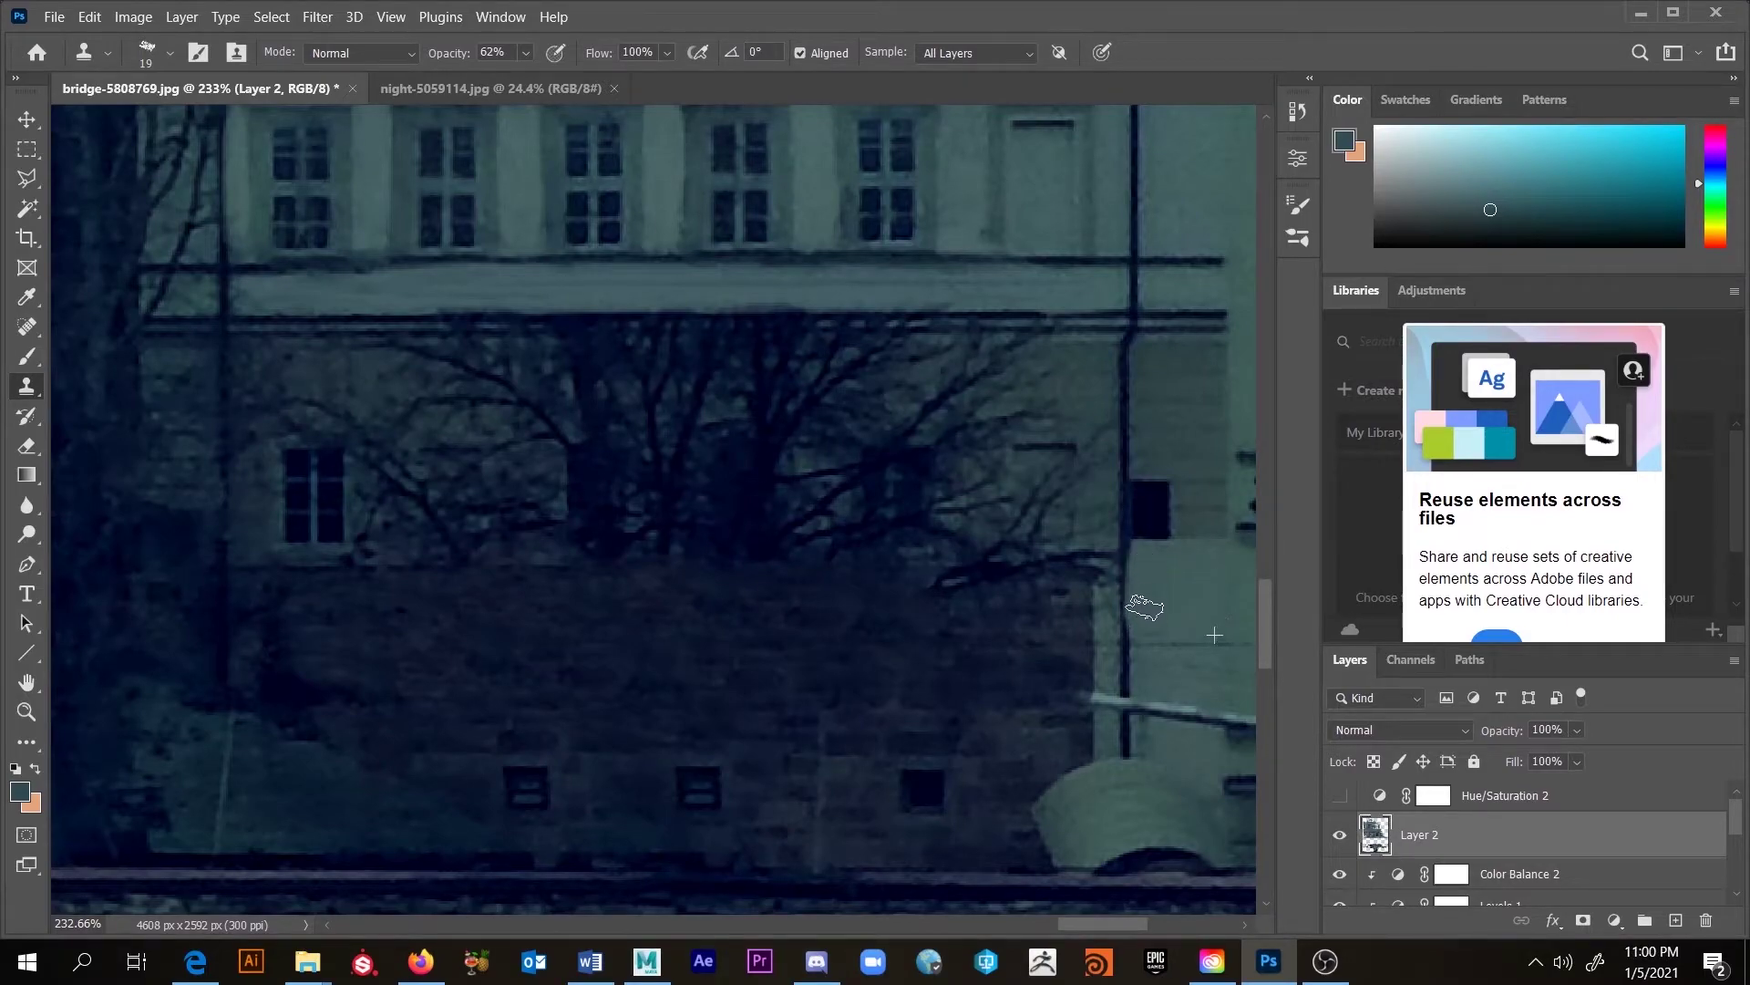
key(b)
alt+right_click(1127, 558)
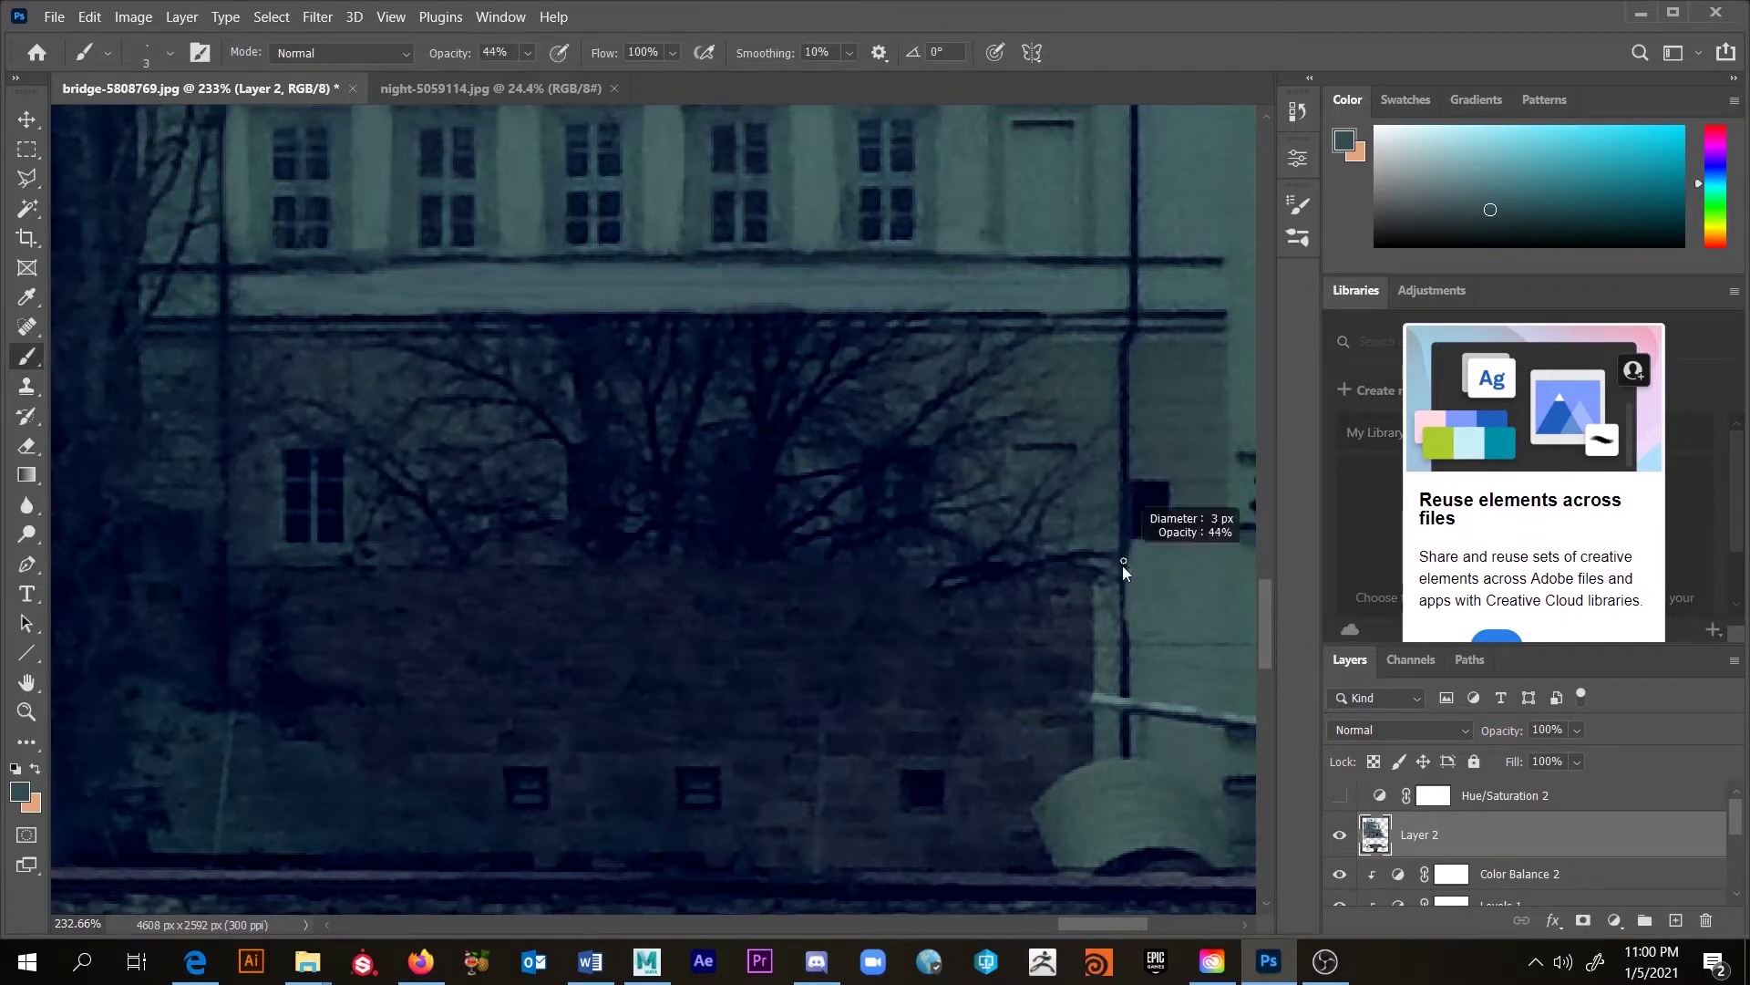
alt+click(1125, 558)
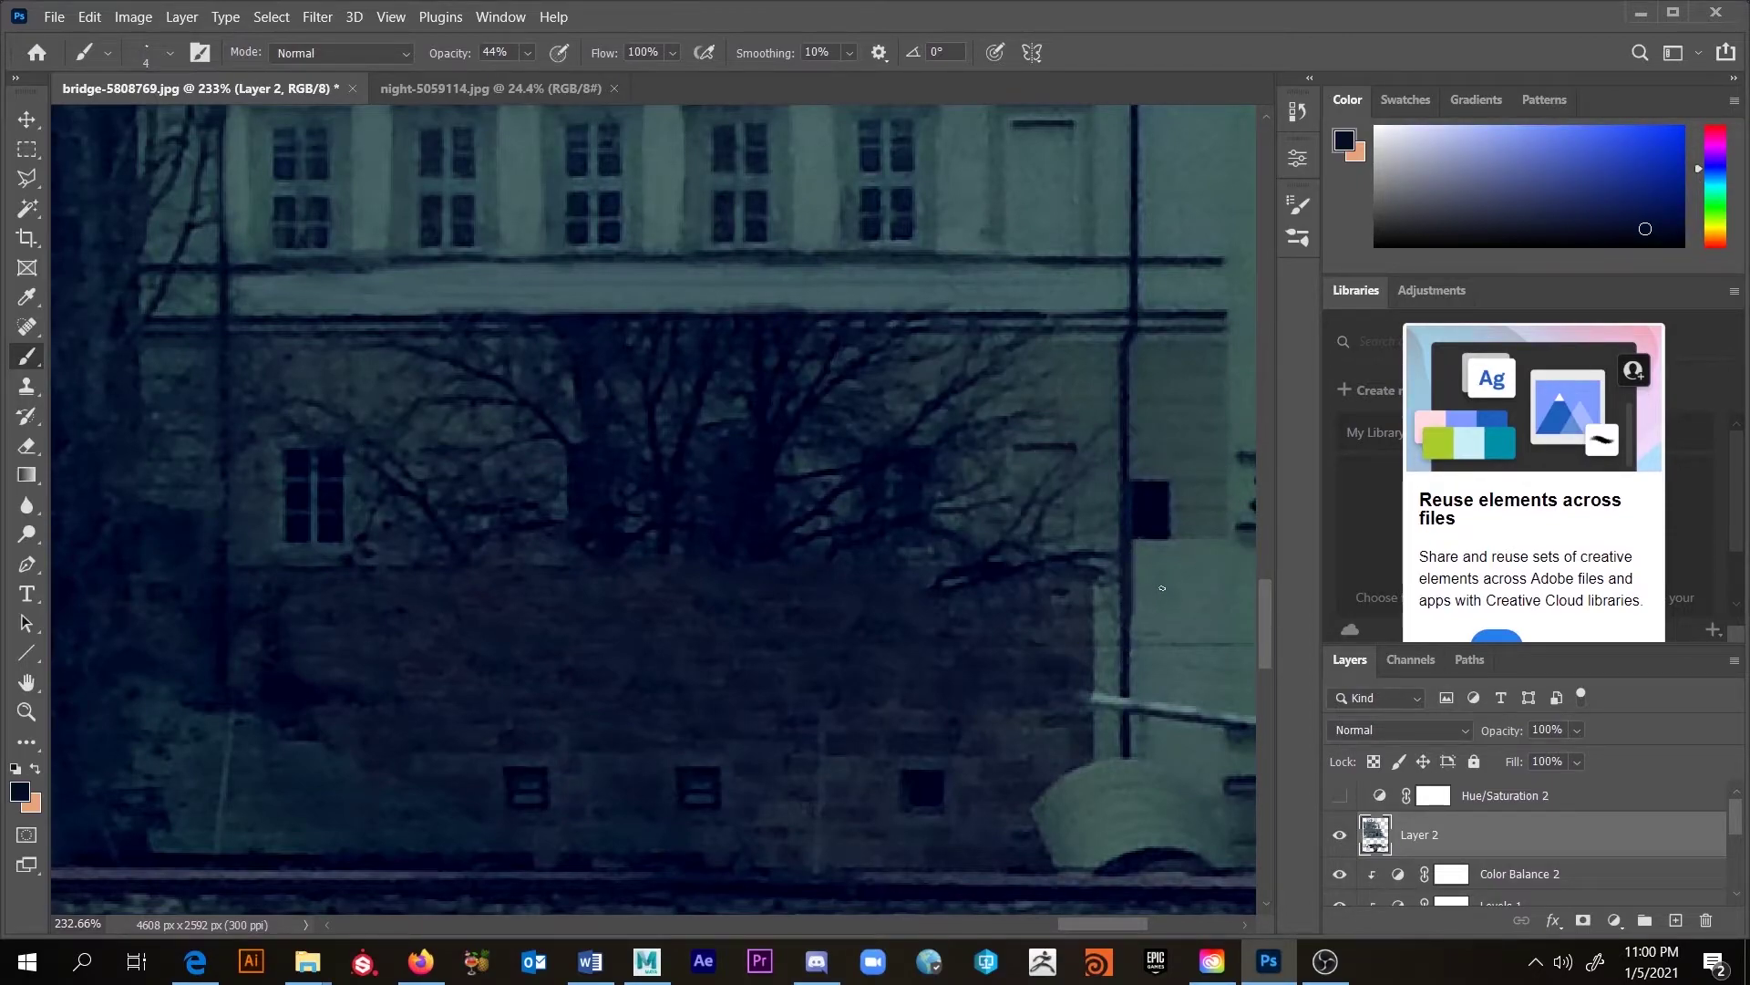
alt+click(1143, 572)
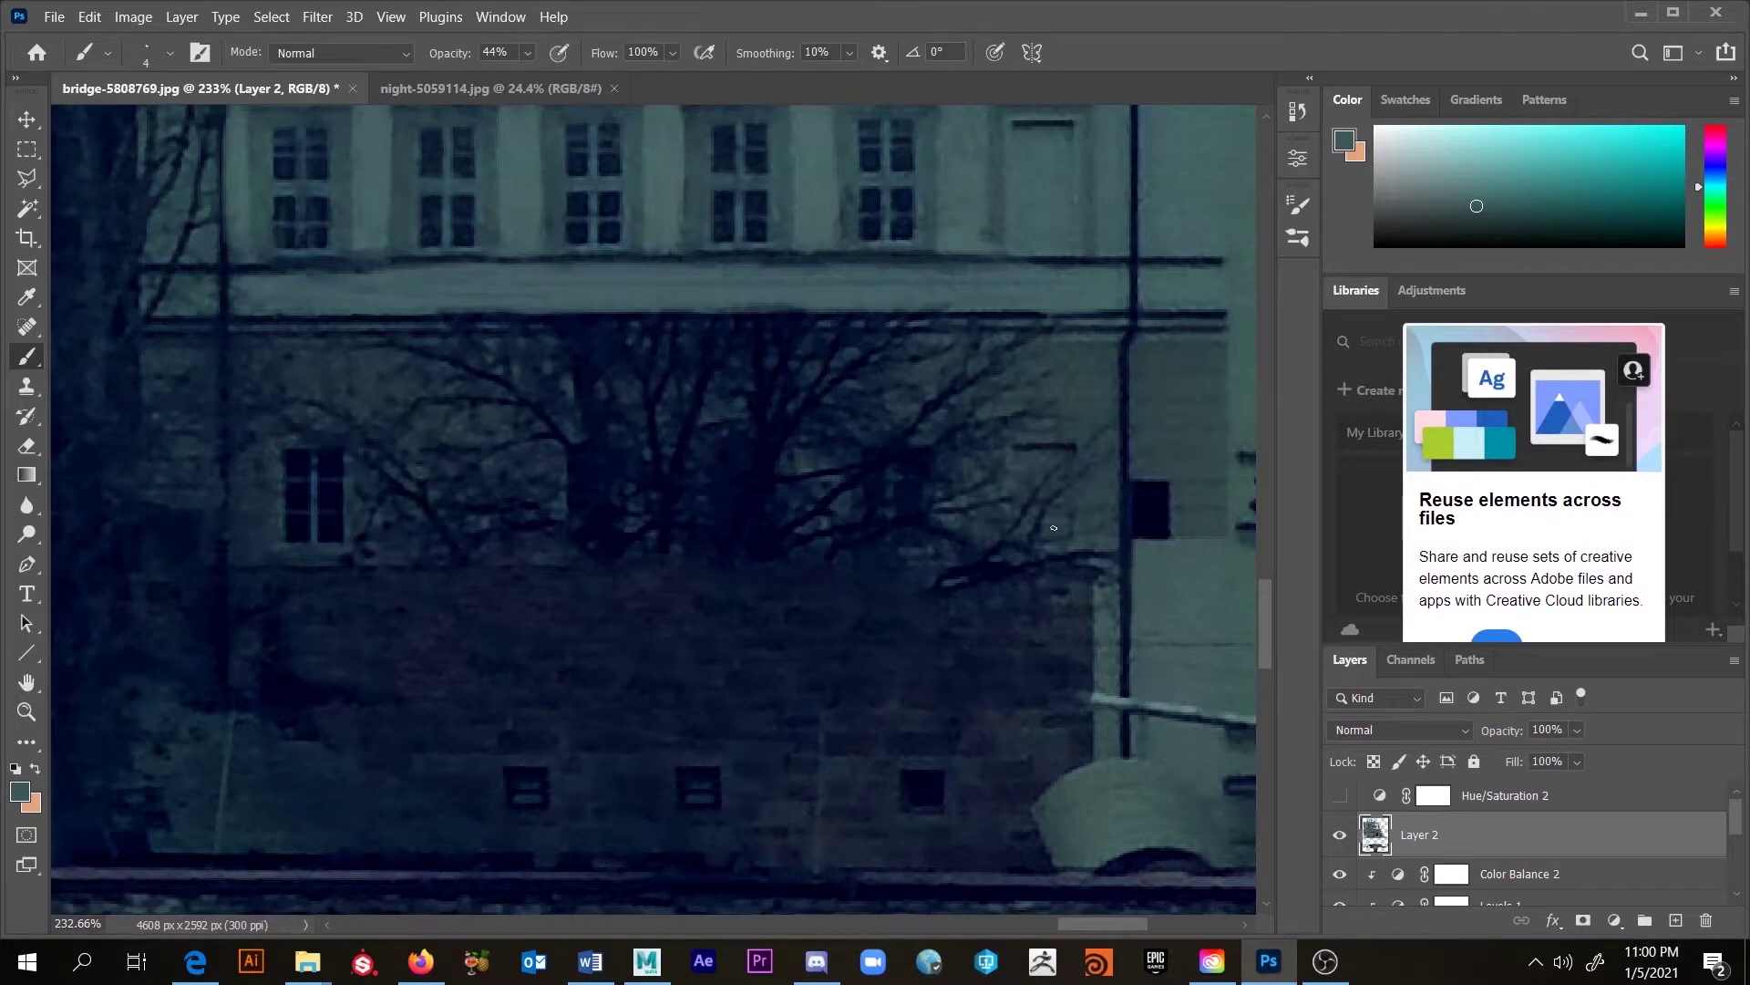
drag(1030, 520, 879, 429)
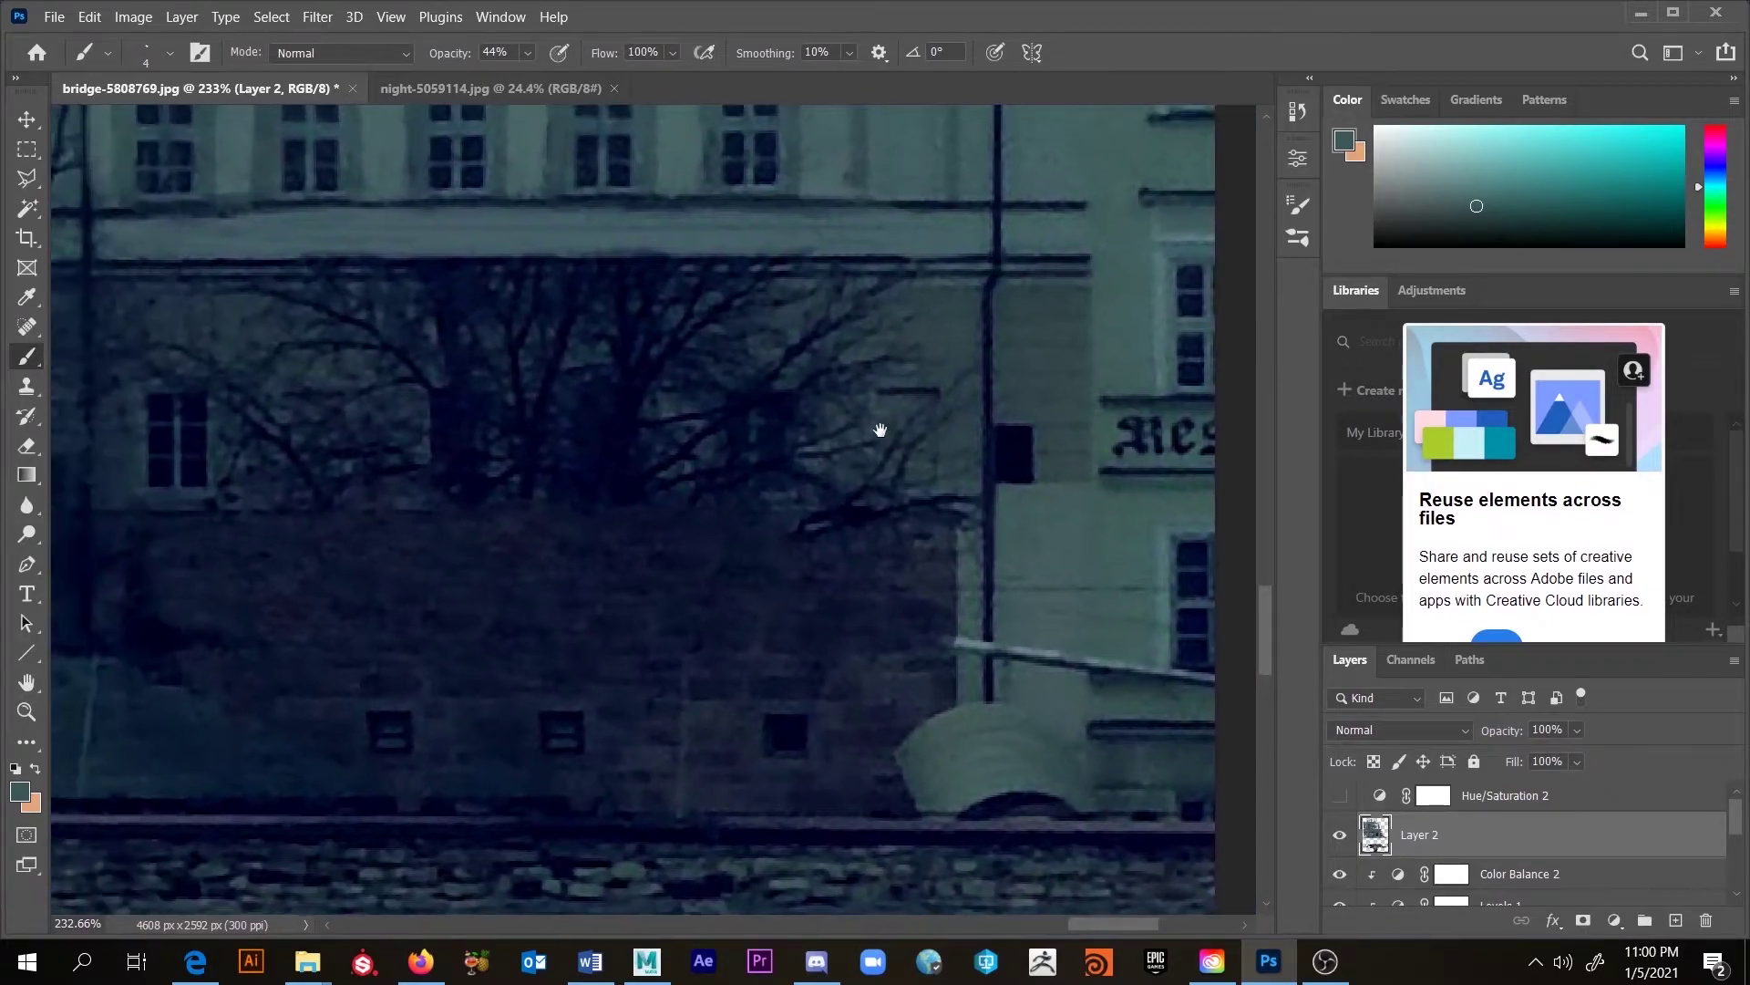
Step: Clone pale wall over the branch tips beside the right drainpipe, then paint out the branch overhanging the brown wall's upper right corner
key(s)
click(1081, 332)
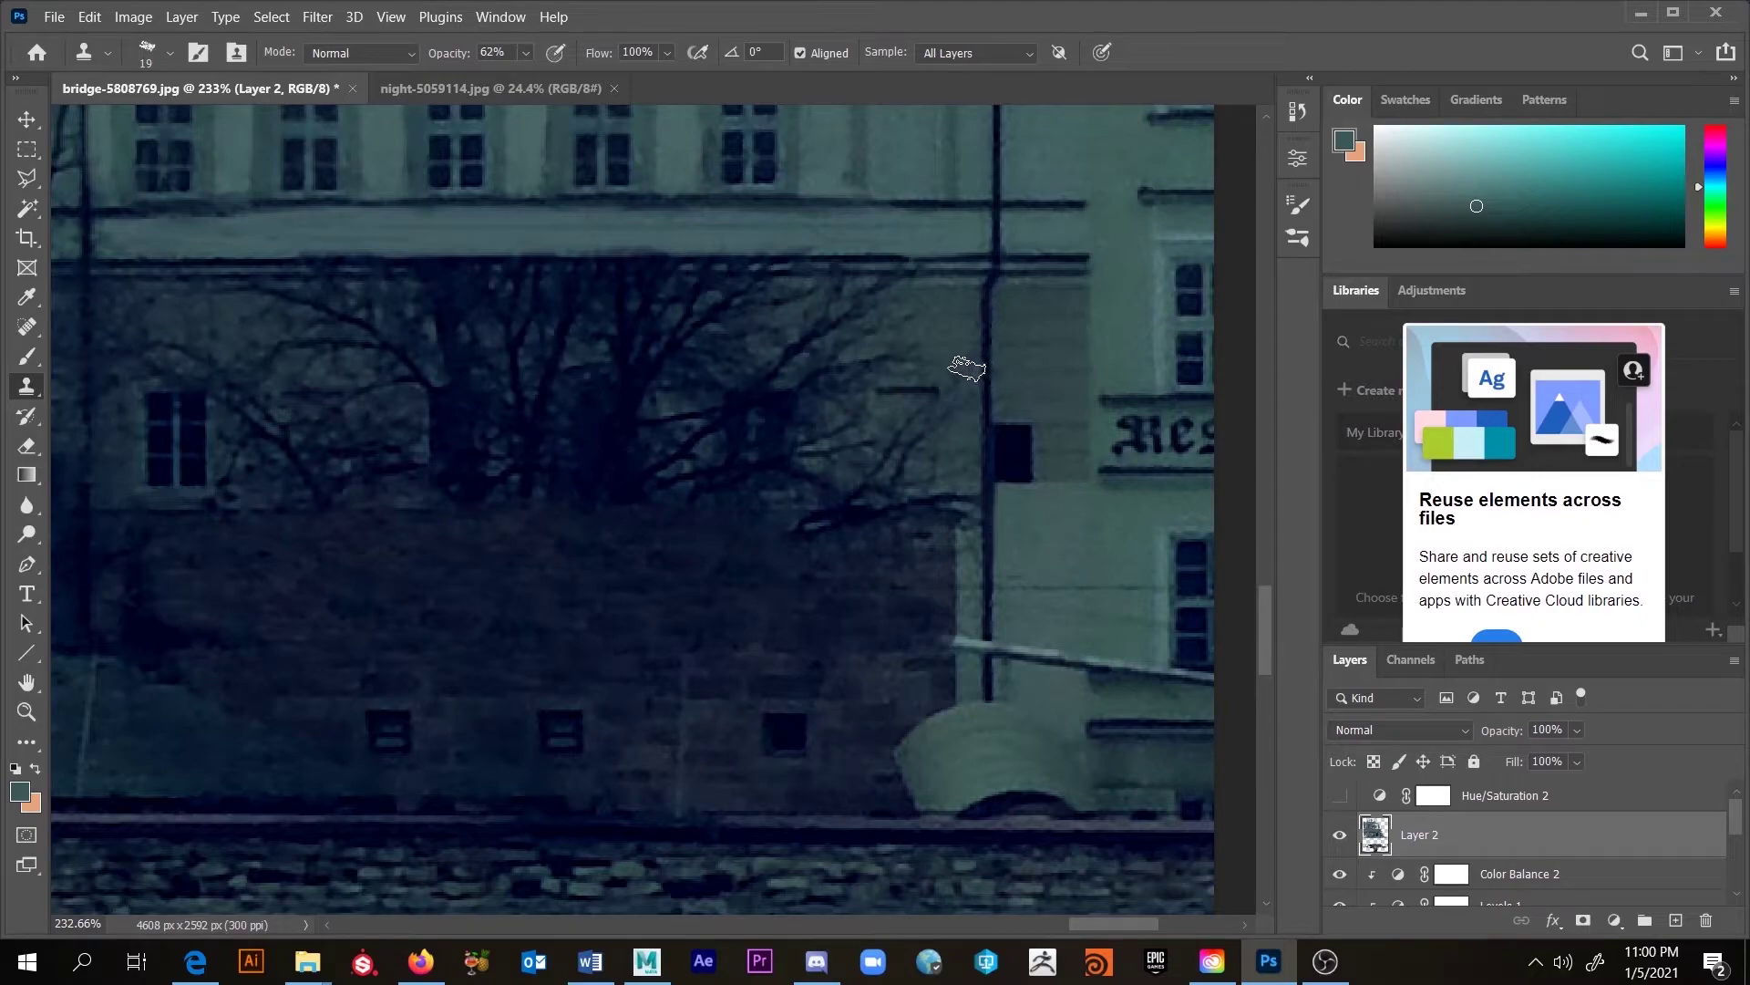
drag(958, 376, 954, 376)
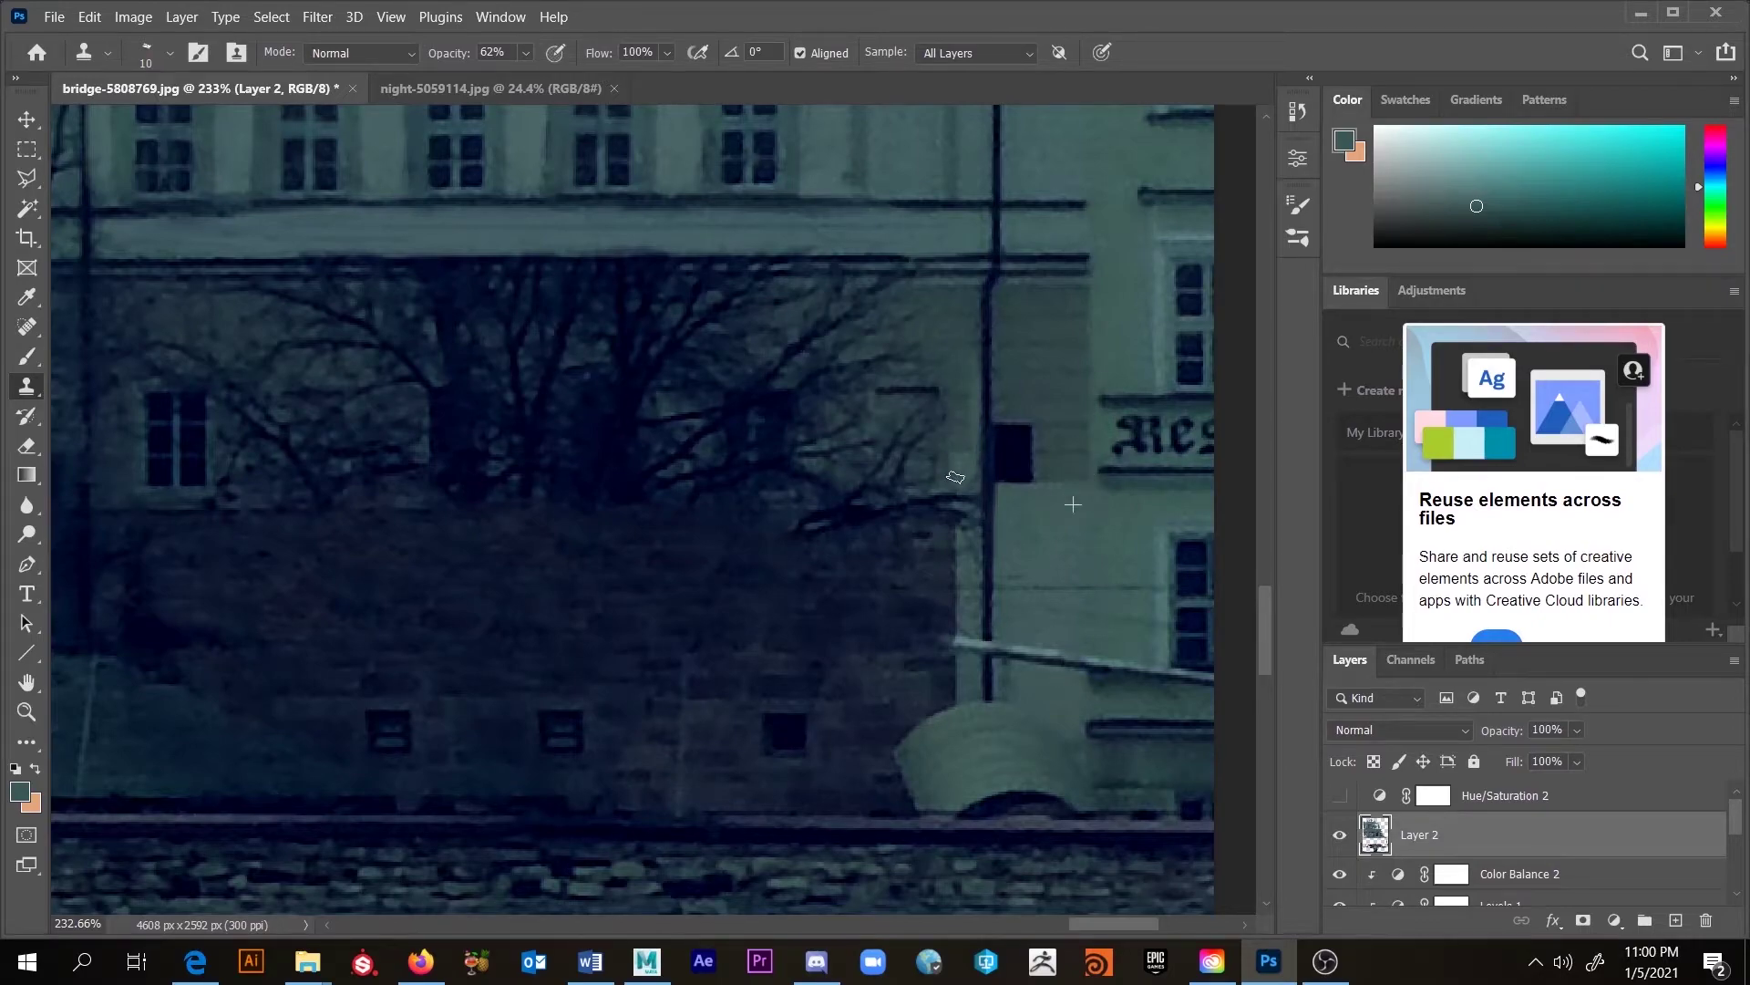
mouse_move(969, 486)
mouse_down()
mouse_move(973, 512)
mouse_move(971, 495)
mouse_up()
key(b)
alt+click(577, 572)
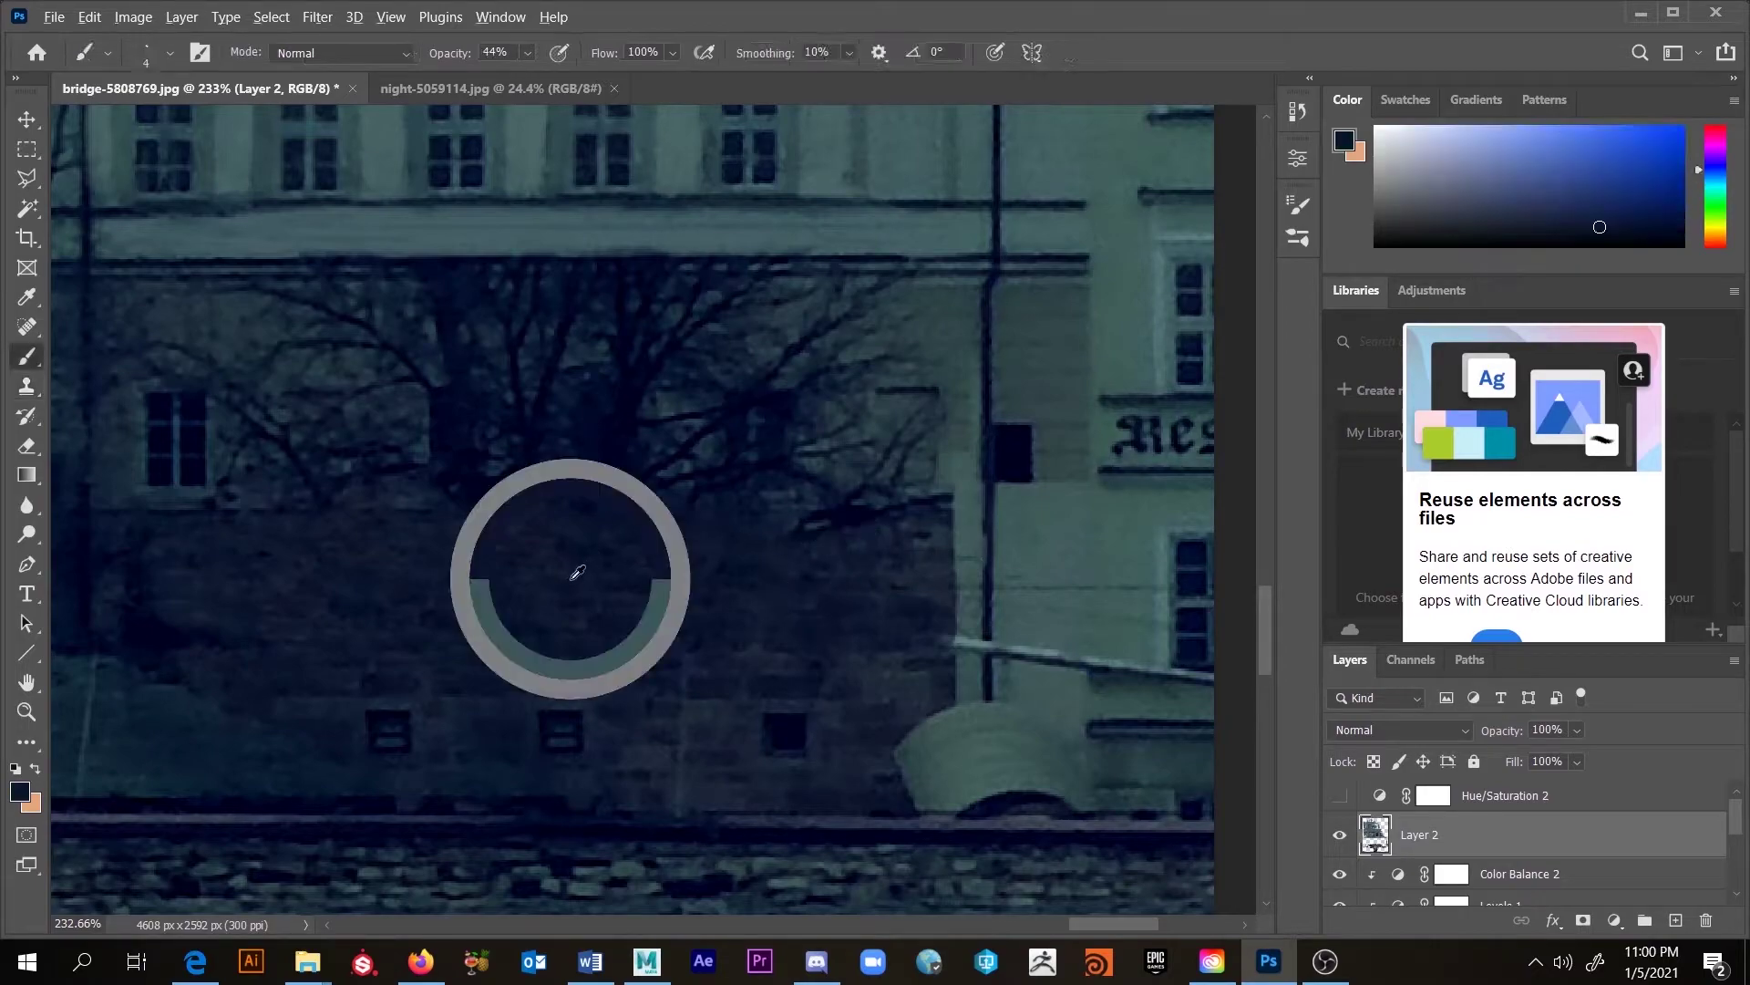
Step: Clone pale wall over the tree's right-hand branches as far as the drainpipe, extending a pale ledge above the brown wall, at 61–62% opacity
key(s)
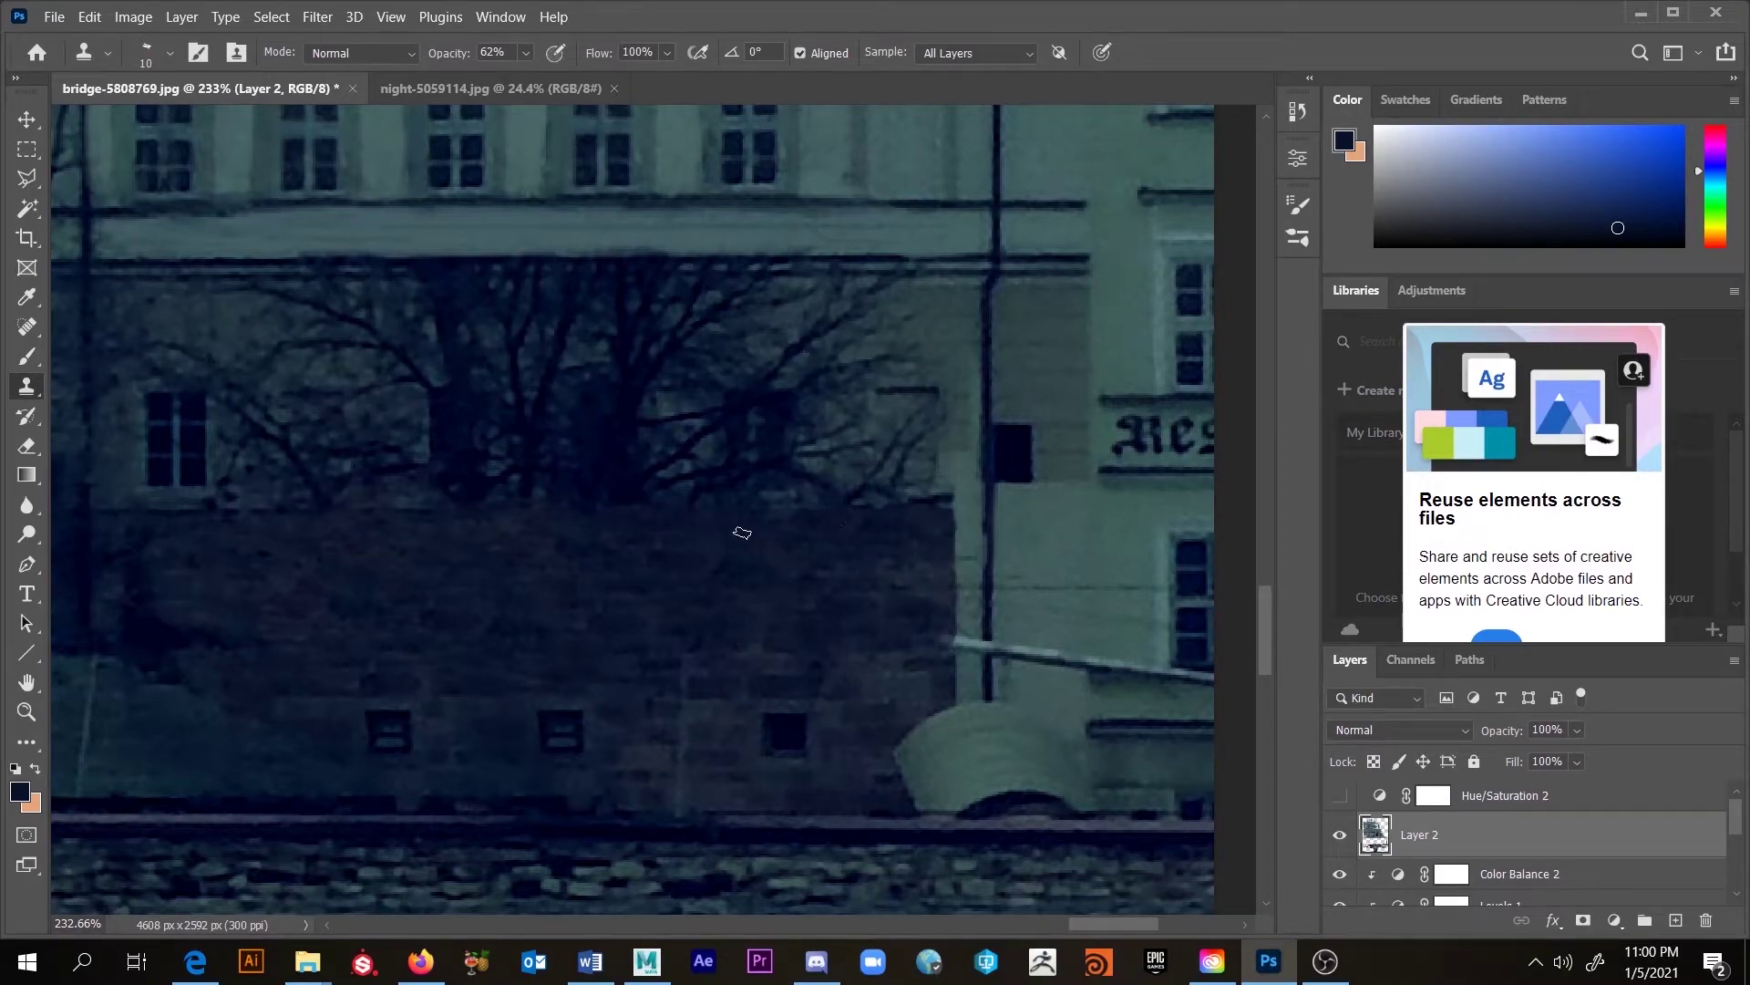
drag(717, 615, 734, 731)
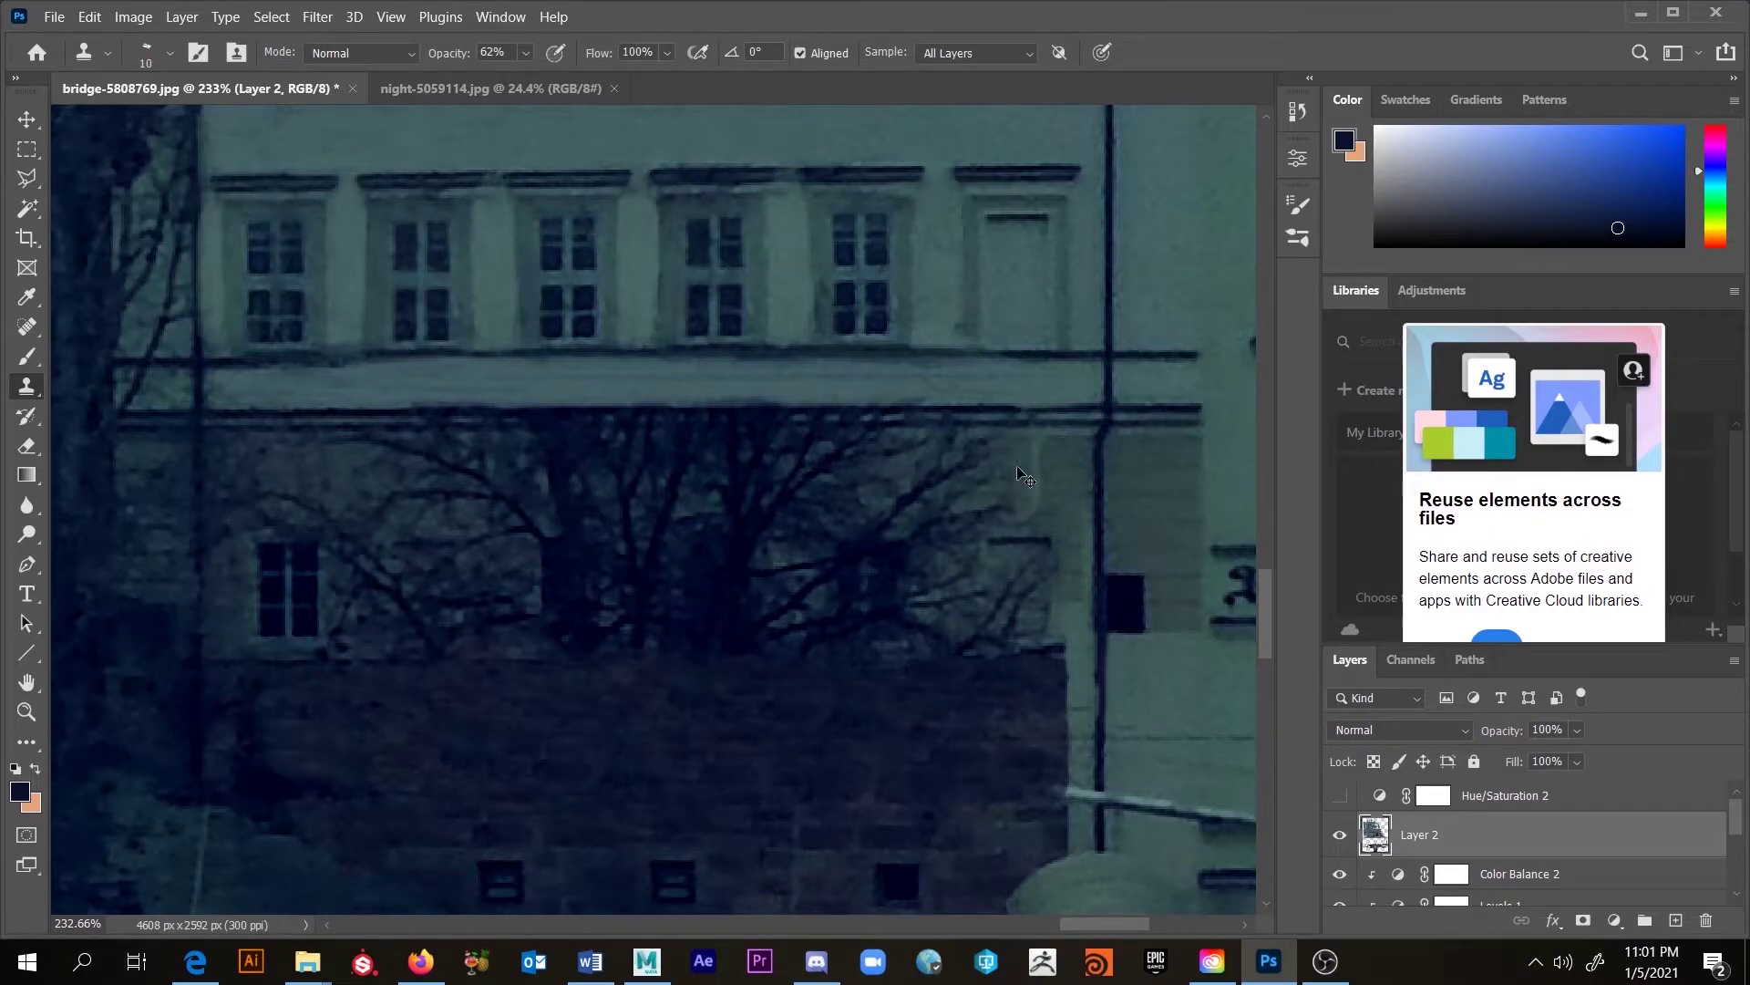
drag(994, 489, 978, 493)
drag(951, 515, 984, 472)
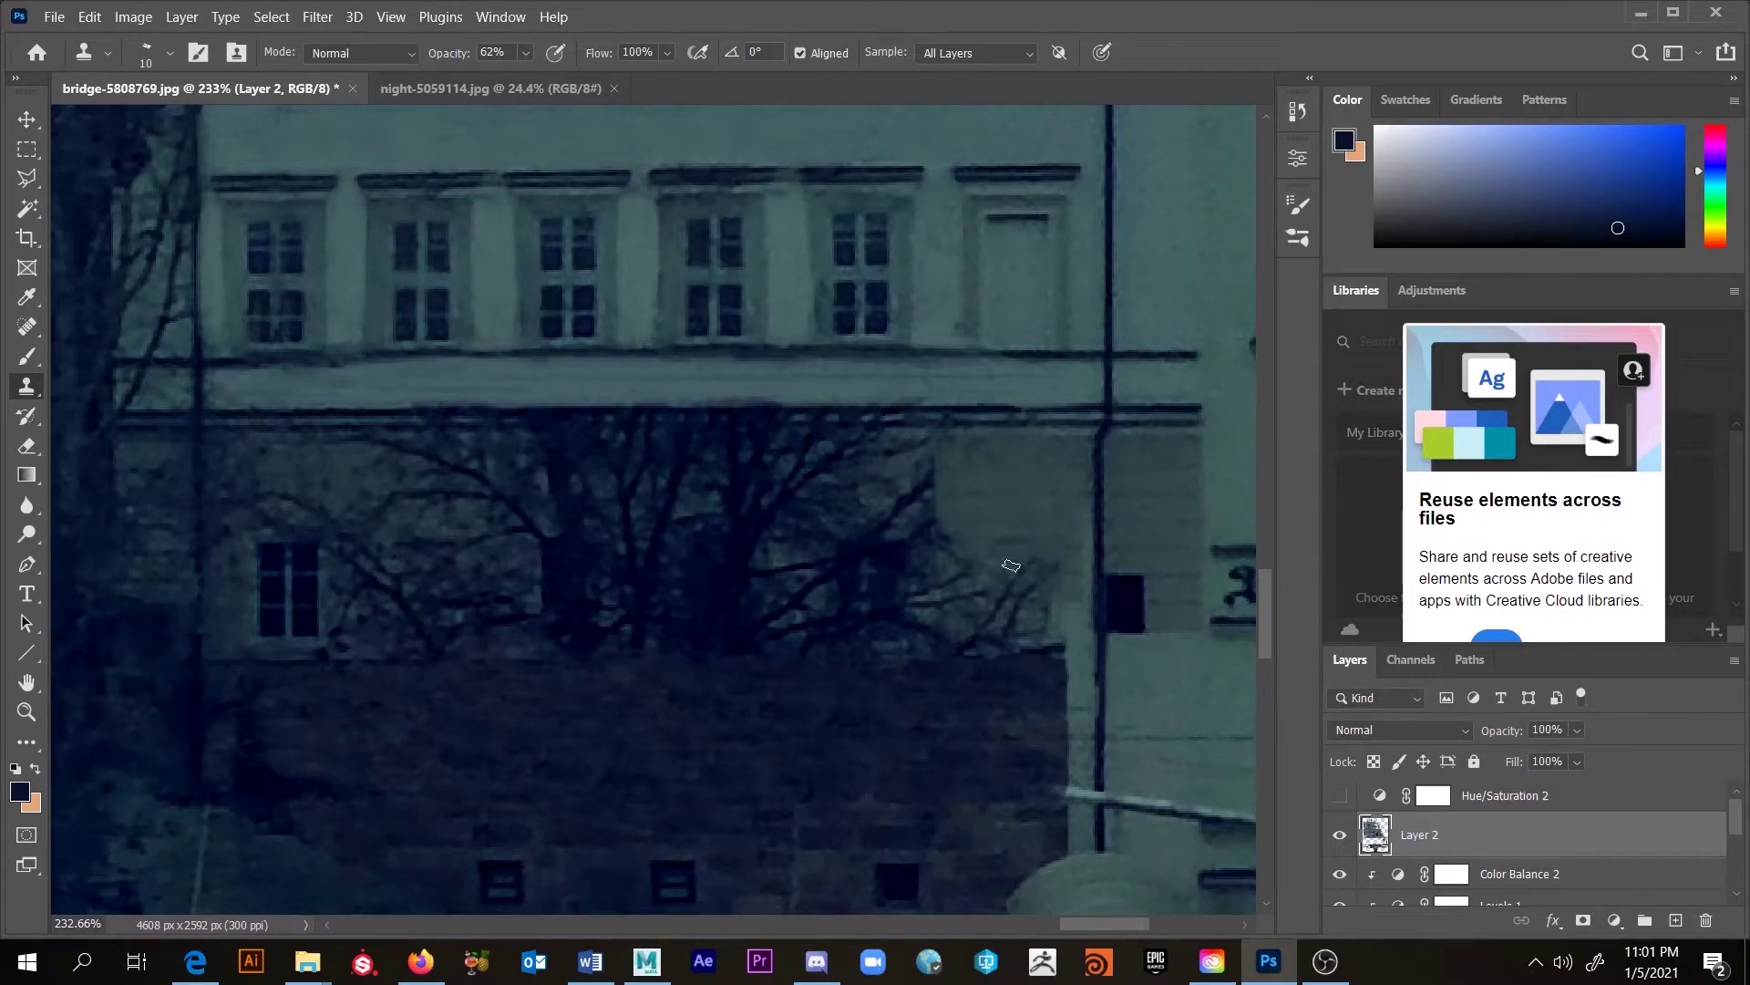
mouse_move(1018, 490)
mouse_down()
mouse_move(1031, 585)
mouse_move(1047, 574)
mouse_move(1018, 593)
mouse_move(998, 574)
mouse_move(986, 589)
mouse_move(955, 500)
mouse_move(943, 514)
mouse_move(953, 566)
mouse_move(954, 489)
mouse_move(960, 559)
mouse_move(1059, 617)
mouse_up()
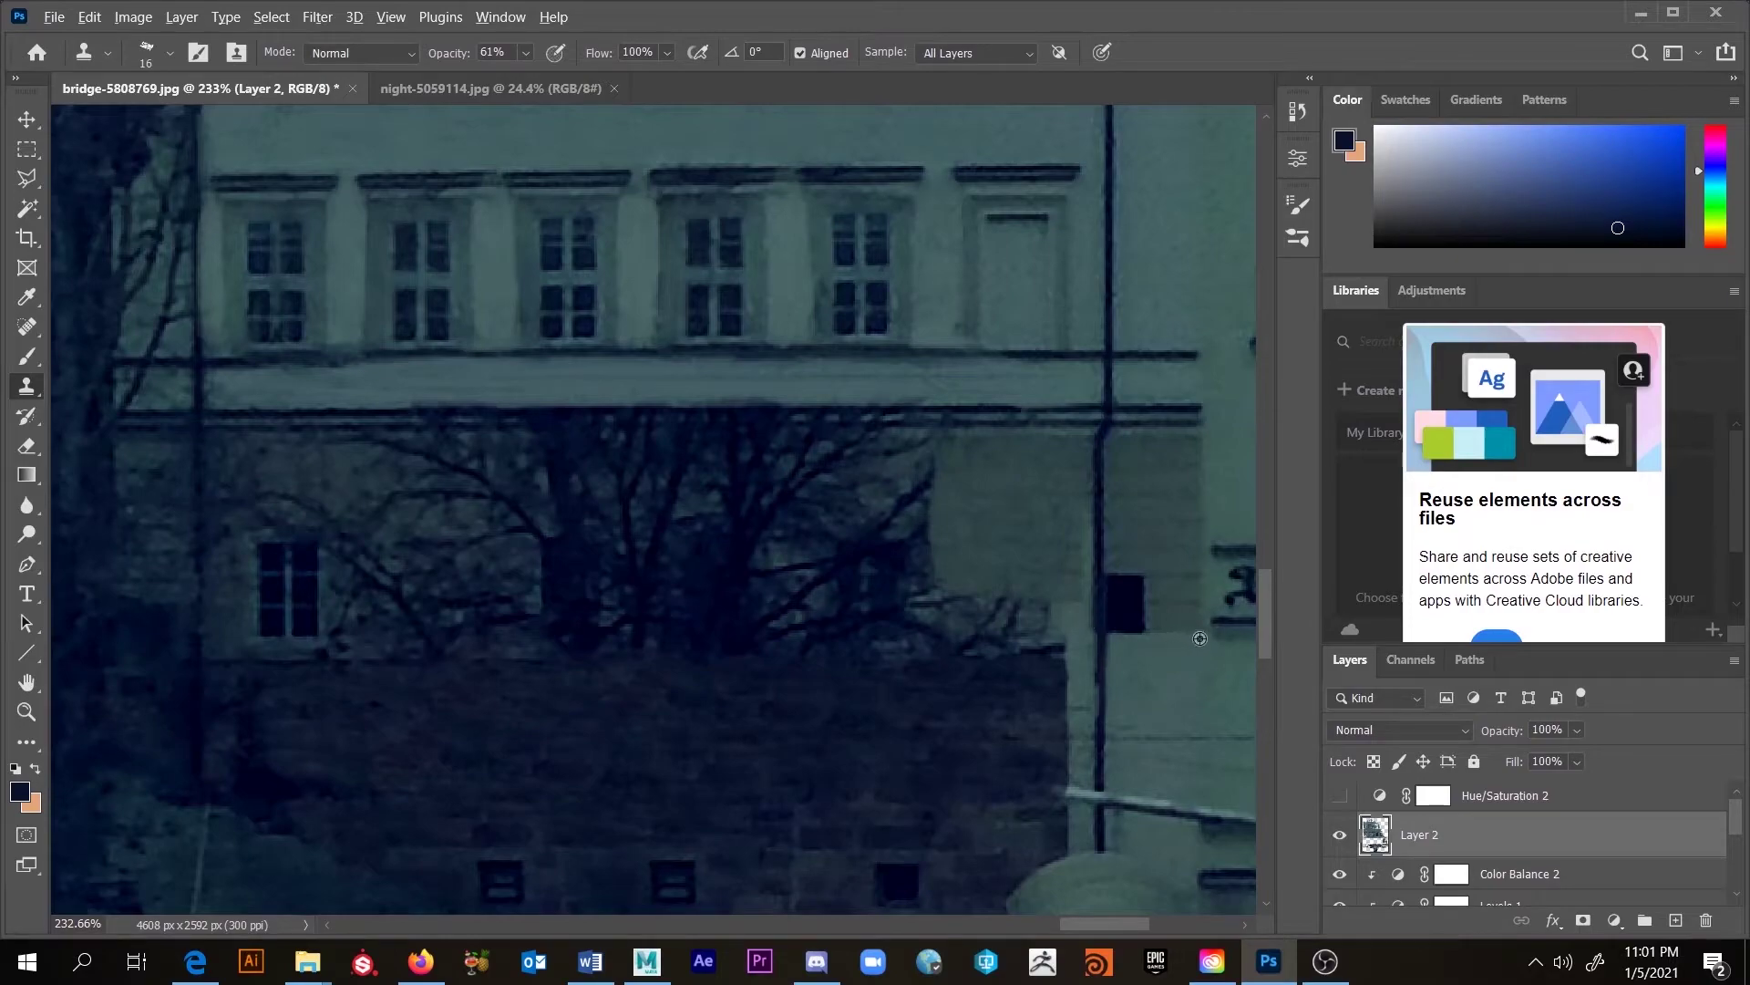
mouse_move(1050, 609)
mouse_down()
mouse_move(1027, 609)
mouse_move(1055, 638)
mouse_move(962, 622)
mouse_move(976, 613)
mouse_move(936, 629)
mouse_move(988, 638)
mouse_up()
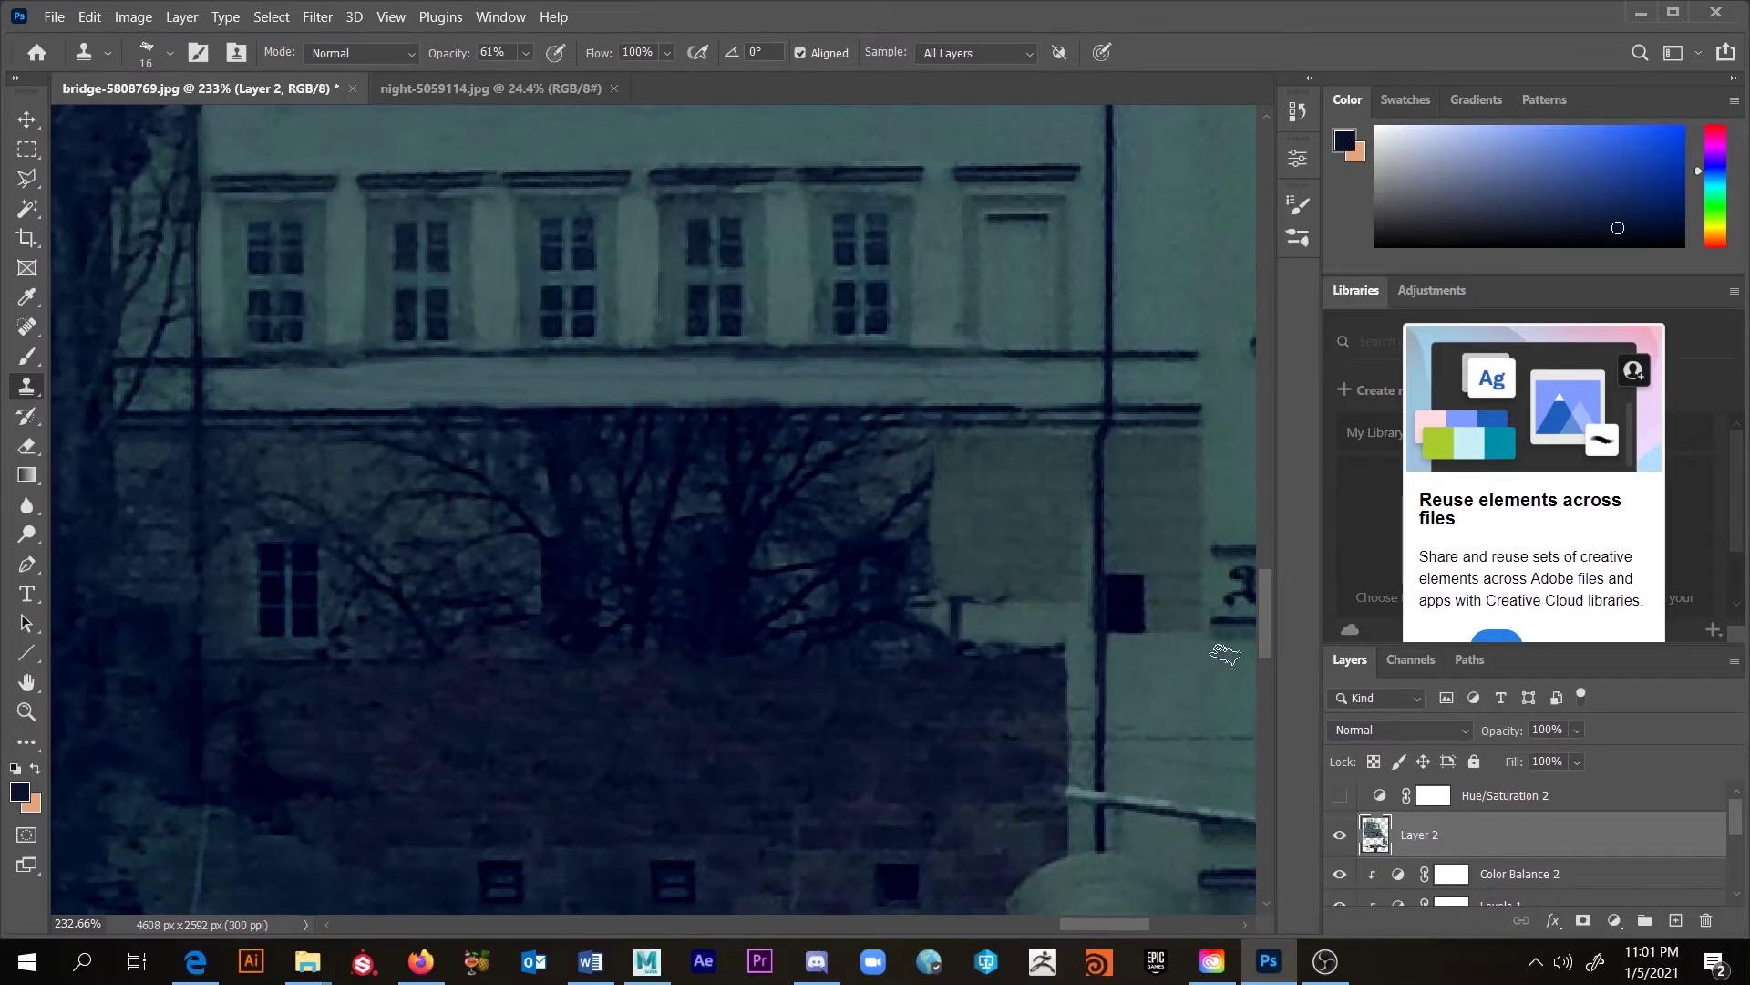
mouse_move(1002, 599)
mouse_down()
mouse_move(947, 636)
mouse_move(953, 592)
mouse_move(908, 618)
mouse_move(912, 655)
mouse_move(908, 509)
mouse_move(887, 650)
mouse_move(863, 662)
mouse_move(863, 518)
mouse_move(891, 692)
mouse_up()
Step: Clone brown brickwork upward over the branches below the rightmost upper window with the 16 px Clone Stamp at 61% opacity
alt+click(909, 713)
mouse_move(884, 510)
mouse_down()
mouse_move(870, 474)
mouse_move(862, 589)
mouse_move(857, 474)
mouse_move(854, 511)
mouse_move(908, 497)
mouse_move(914, 529)
mouse_move(912, 445)
mouse_move(893, 543)
mouse_move(911, 443)
mouse_move(881, 447)
mouse_move(825, 610)
mouse_up()
right_click(630, 710)
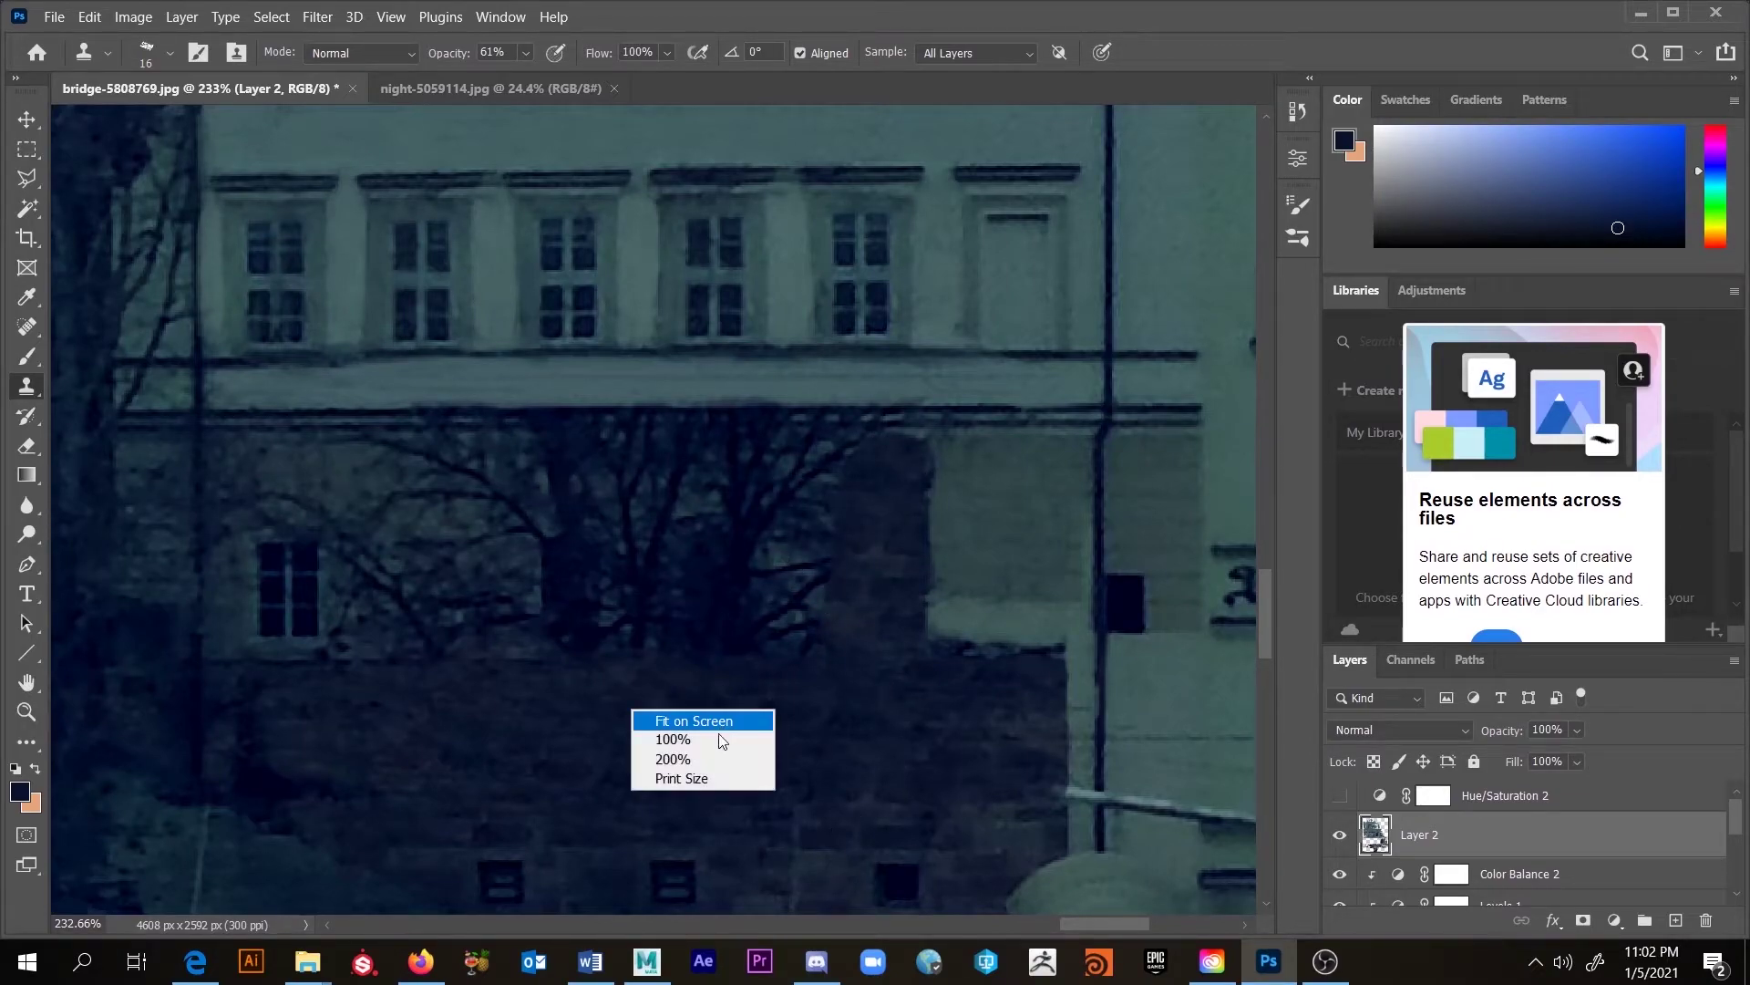
click(871, 713)
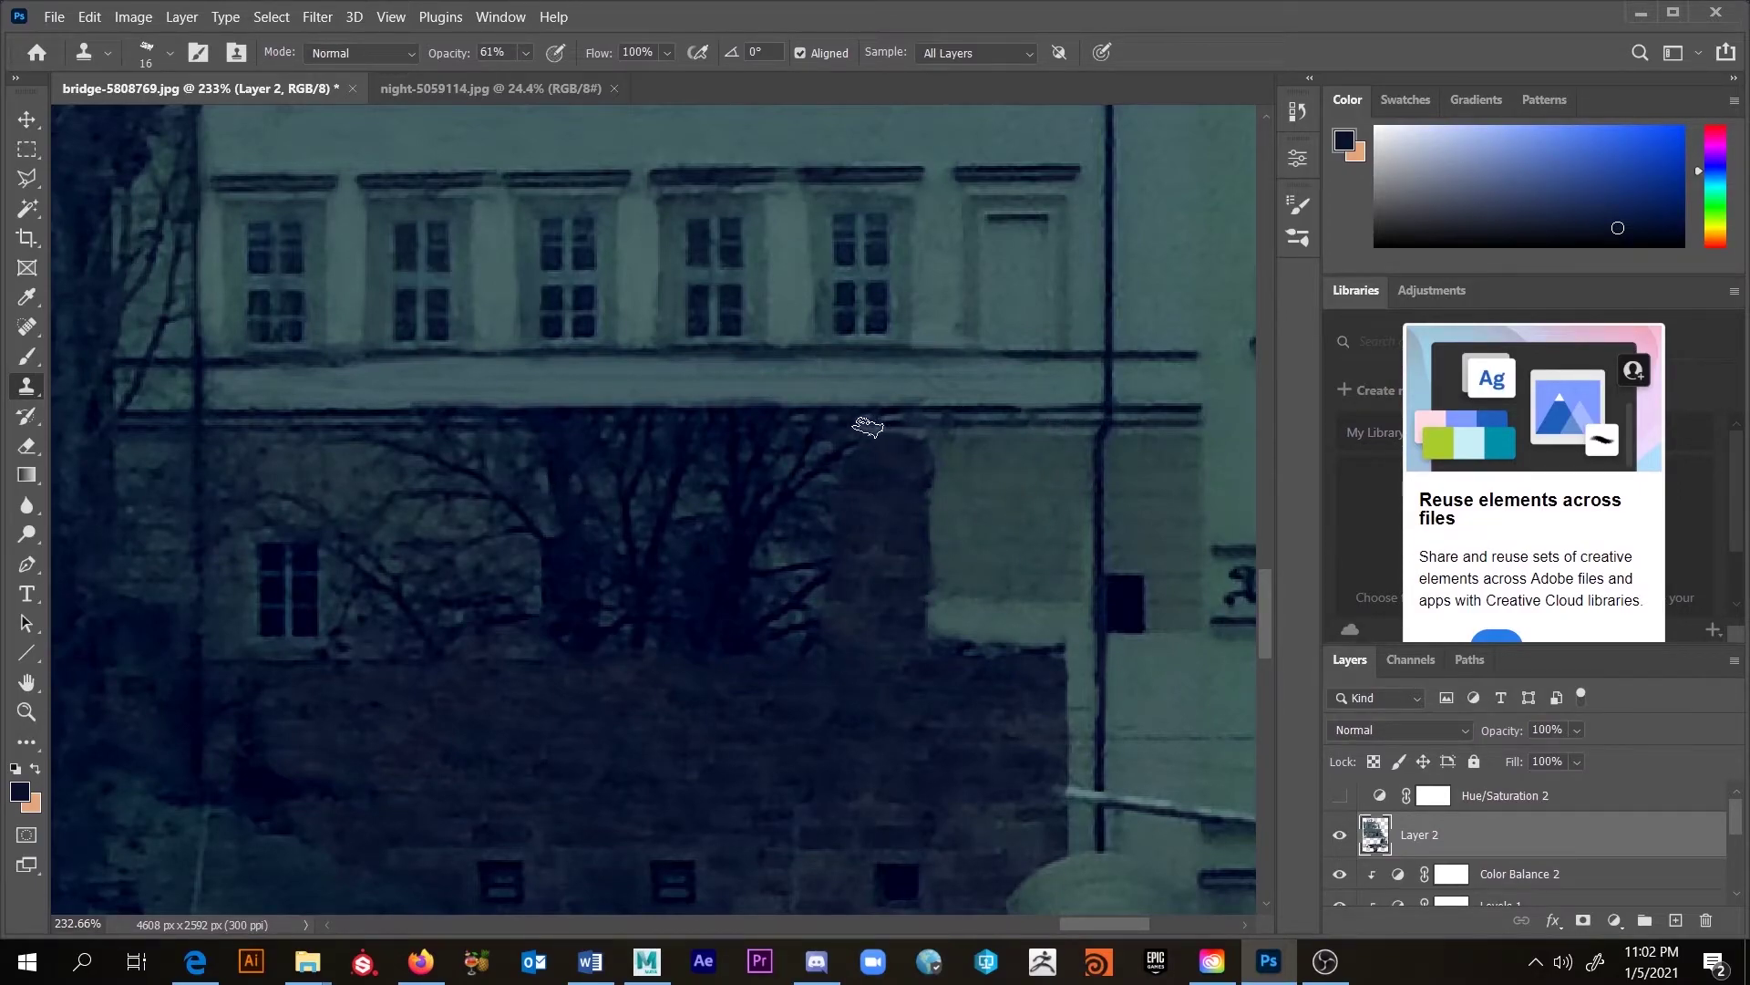
Step: Clone pale wall and cornice over the branches beside the raised brick patch, and clone a window from the floor above onto the patch
mouse_move(830, 427)
mouse_down()
mouse_move(799, 429)
mouse_move(816, 430)
mouse_move(796, 600)
mouse_move(762, 575)
mouse_move(767, 483)
mouse_up()
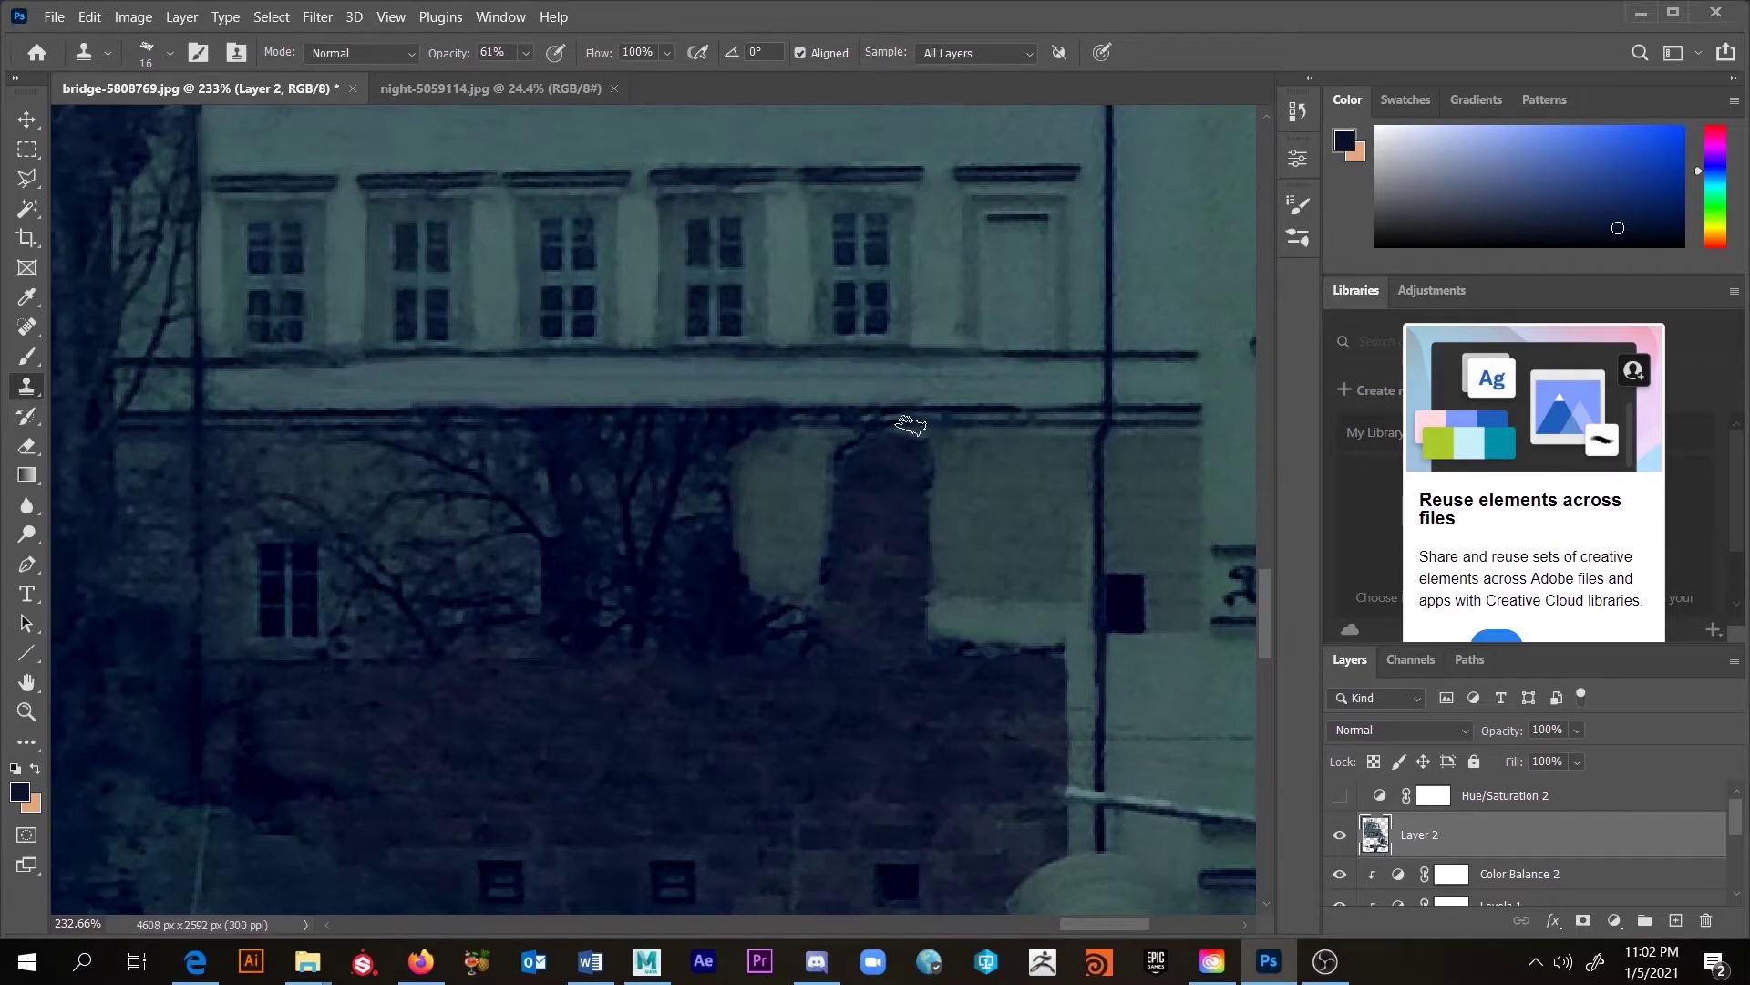
mouse_move(878, 420)
mouse_down()
mouse_move(815, 421)
mouse_move(897, 438)
mouse_move(490, 506)
mouse_move(668, 491)
mouse_move(753, 393)
mouse_move(781, 403)
mouse_move(765, 413)
mouse_move(824, 408)
mouse_move(757, 412)
mouse_move(859, 414)
mouse_move(716, 417)
mouse_move(862, 422)
mouse_move(672, 426)
mouse_move(795, 417)
mouse_move(725, 421)
mouse_up()
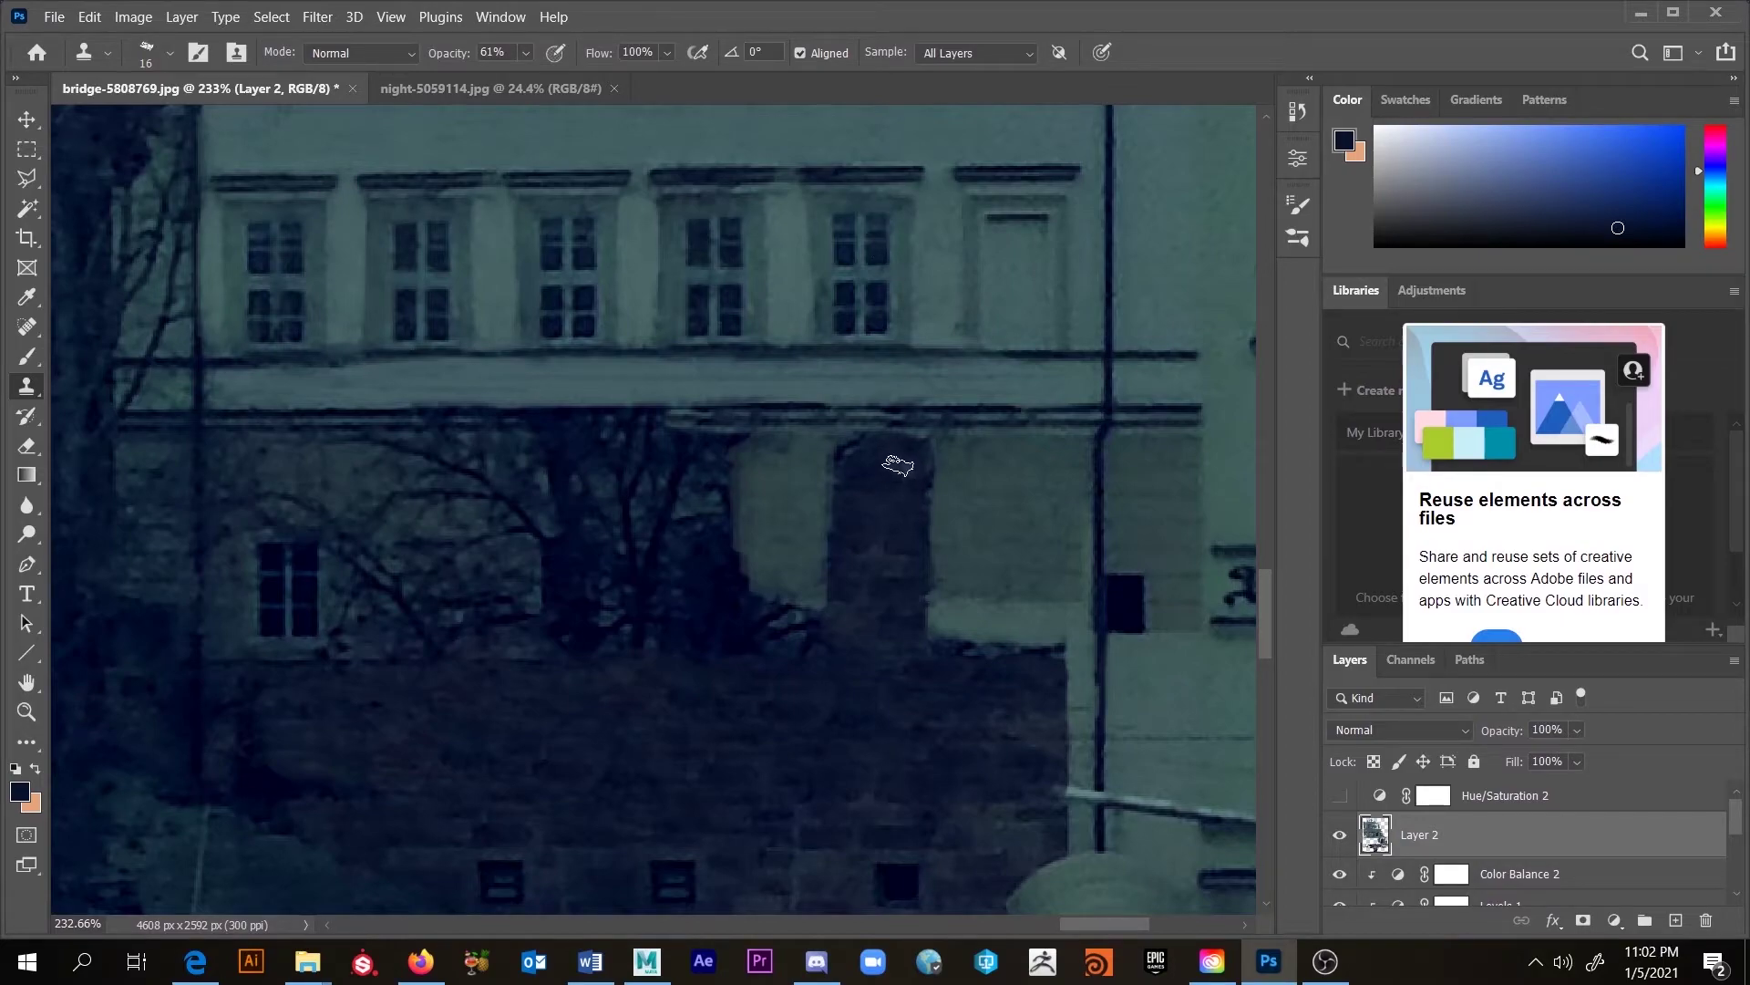
mouse_move(900, 461)
mouse_down()
mouse_move(897, 539)
mouse_move(892, 467)
mouse_move(855, 506)
mouse_move(854, 548)
mouse_move(874, 556)
mouse_move(852, 538)
mouse_move(842, 569)
mouse_move(864, 601)
mouse_move(894, 546)
mouse_move(903, 582)
mouse_move(909, 455)
mouse_up()
mouse_move(909, 490)
mouse_down()
mouse_move(907, 578)
mouse_move(843, 605)
mouse_move(878, 606)
mouse_move(852, 588)
mouse_move(850, 457)
mouse_move(907, 460)
mouse_move(915, 587)
mouse_up()
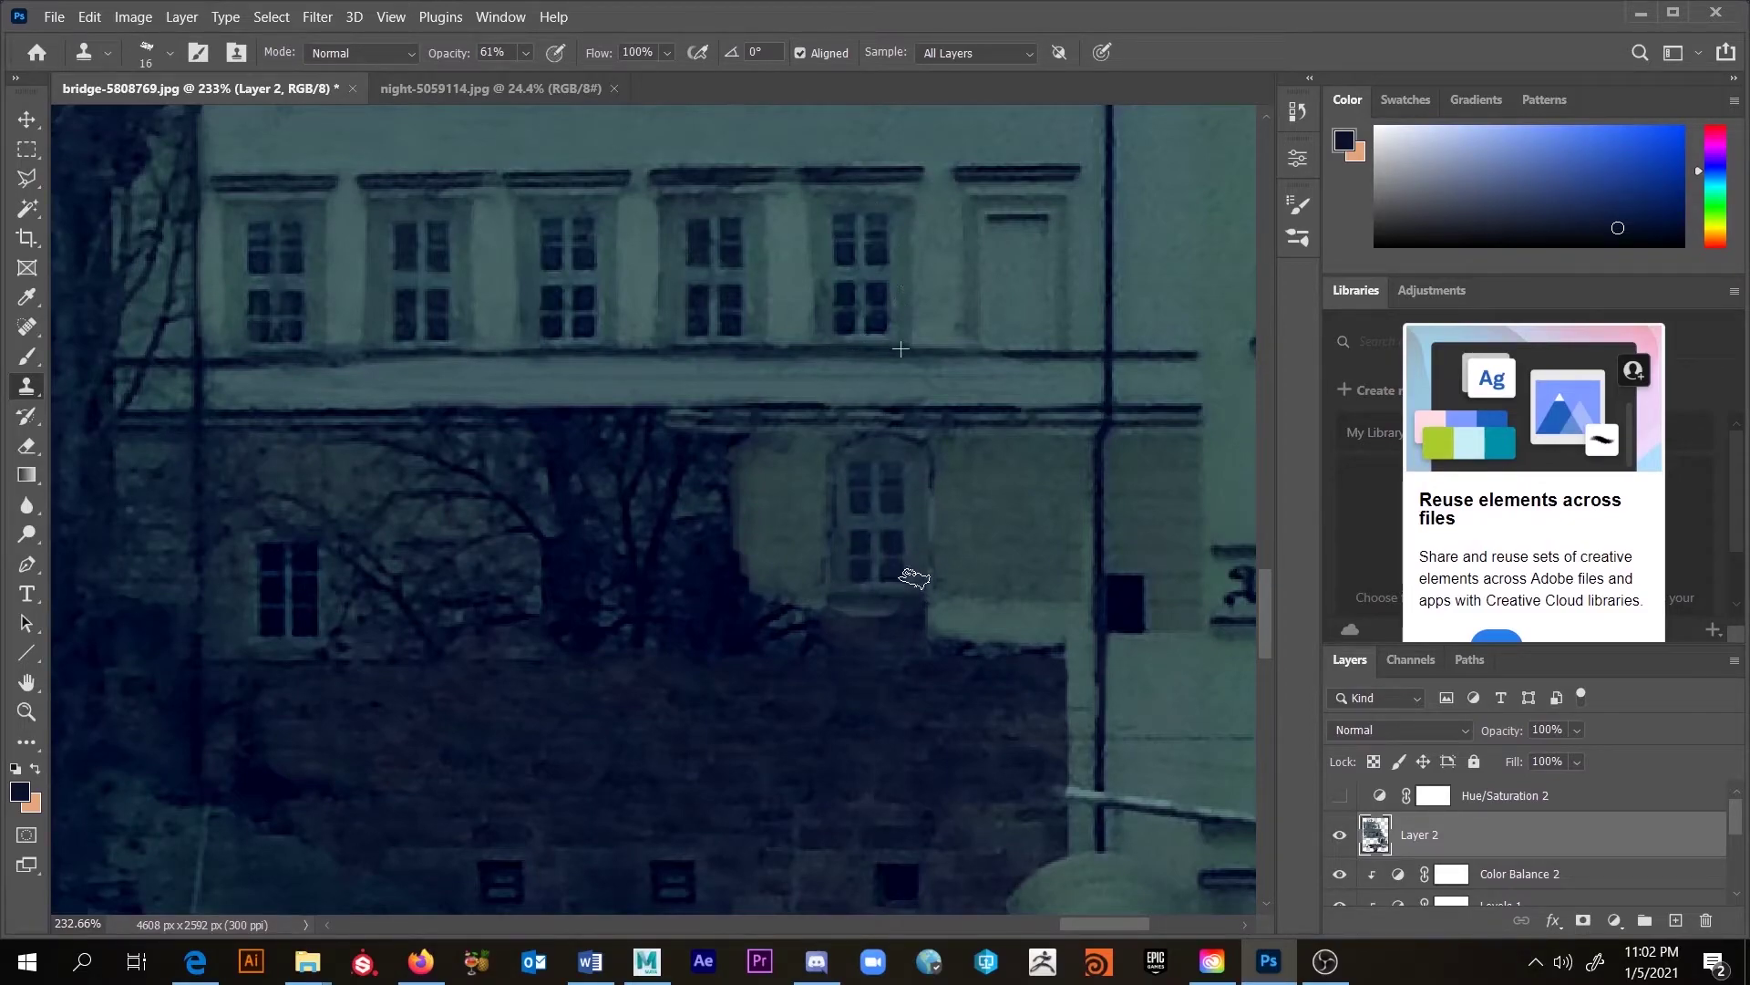
alt+click(981, 505)
Step: Paint the cloned window's dark side outline and the pale ledge beneath it with a 4 to 12 px brush at 44% opacity
key(b)
alt+click(933, 480)
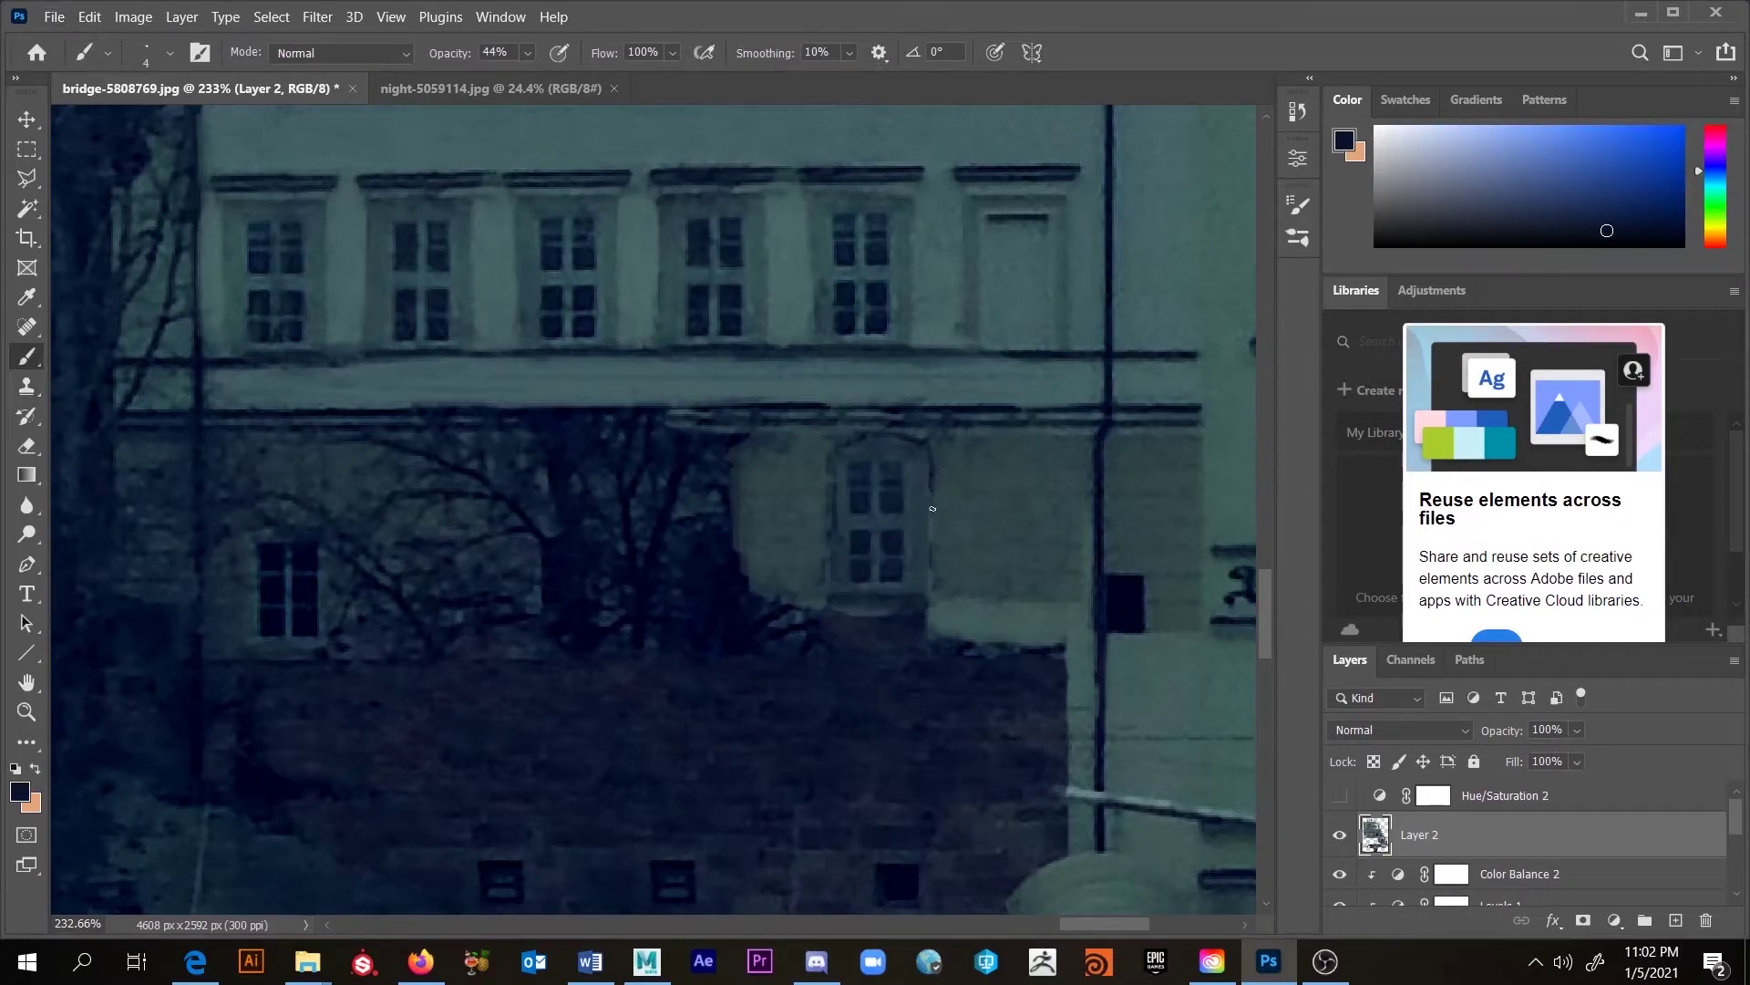
drag(931, 498, 933, 575)
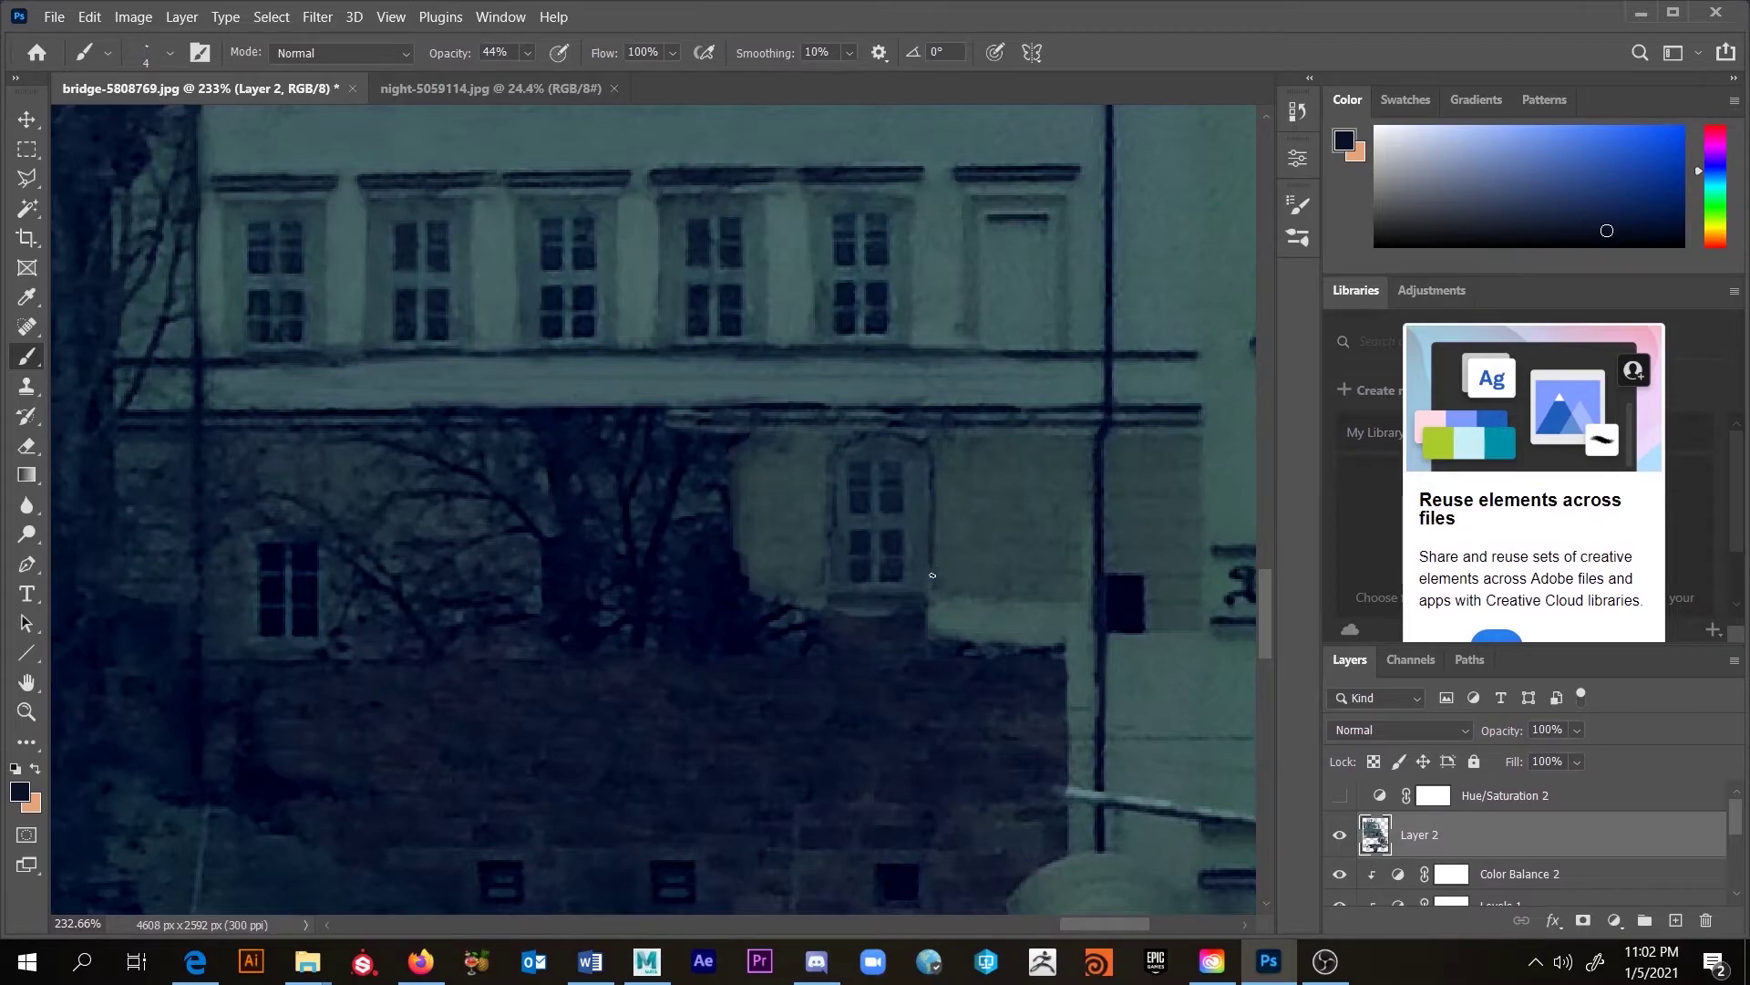
alt+click(972, 612)
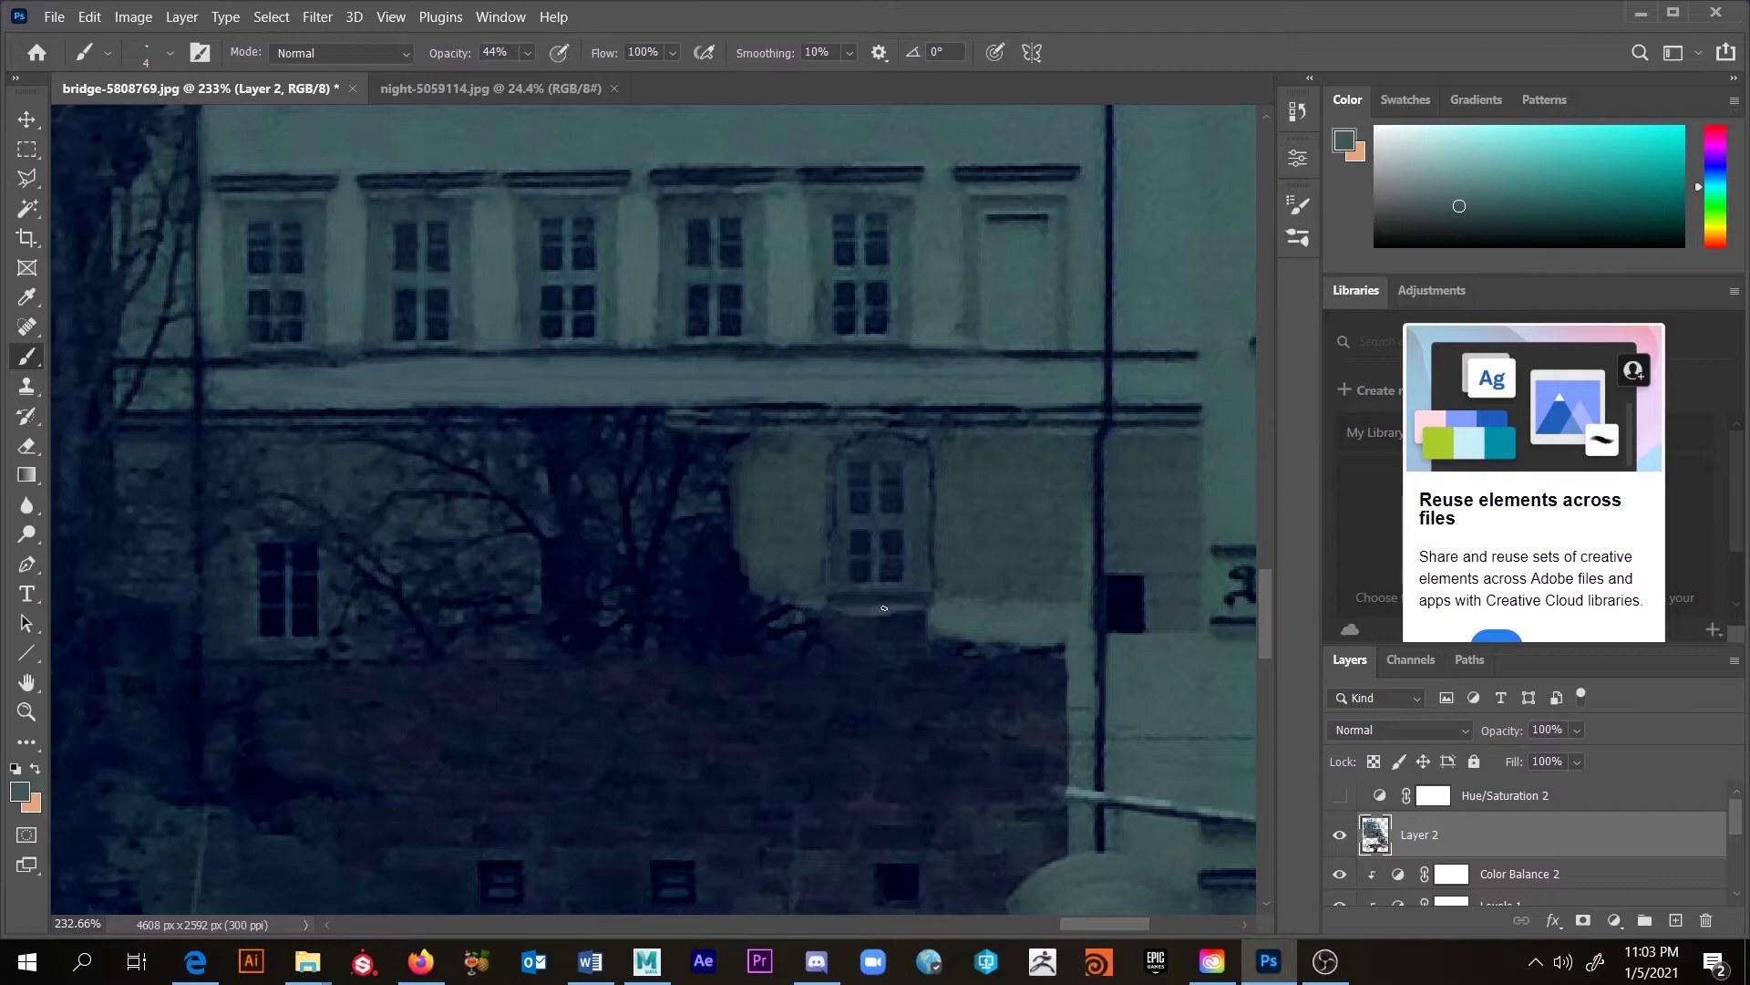
mouse_move(928, 613)
mouse_down()
mouse_move(858, 625)
mouse_move(876, 630)
mouse_move(769, 621)
mouse_move(950, 622)
mouse_move(787, 618)
mouse_move(902, 629)
mouse_up()
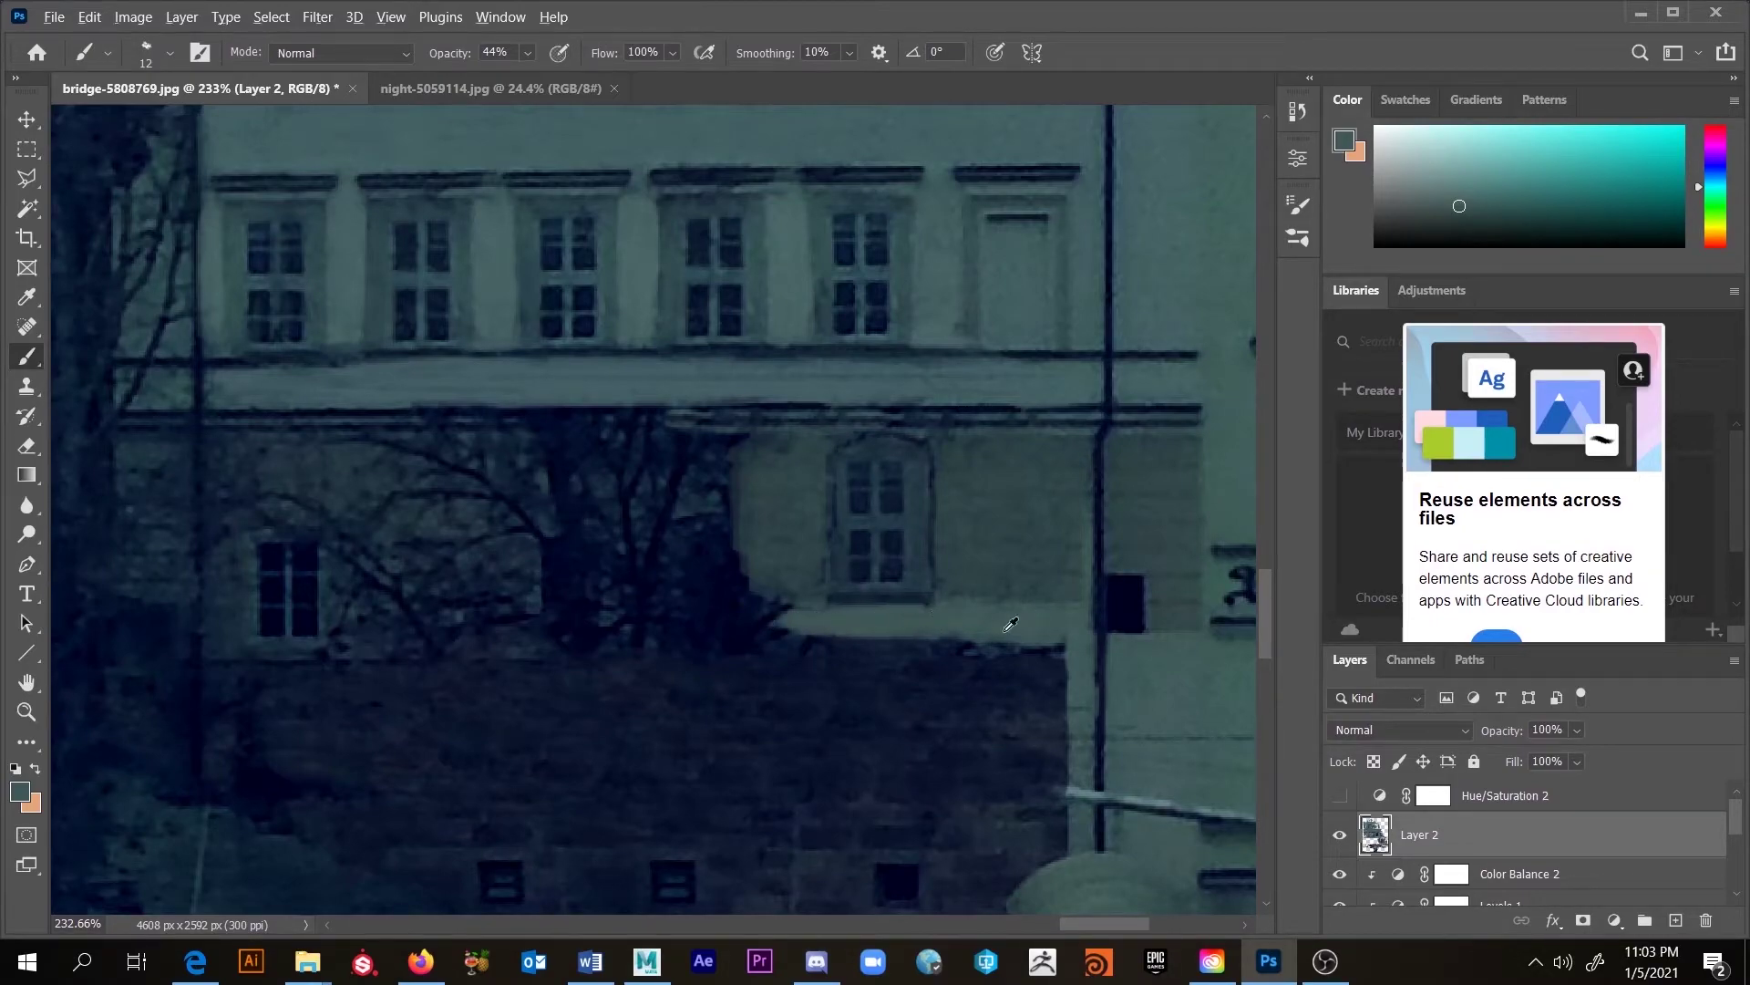
Step: Try to clone the pale ledge along its left end beneath the new window
key(s)
key(Escape)
alt+click(1032, 615)
mouse_move(781, 629)
mouse_down()
mouse_move(936, 628)
mouse_move(830, 629)
mouse_up()
key(ctrl+z)
key(ctrl+z)
Step: Clone pale wall down the trunk side of the new window and extend the ledge toward the trunk at 61% opacity
alt+click(986, 615)
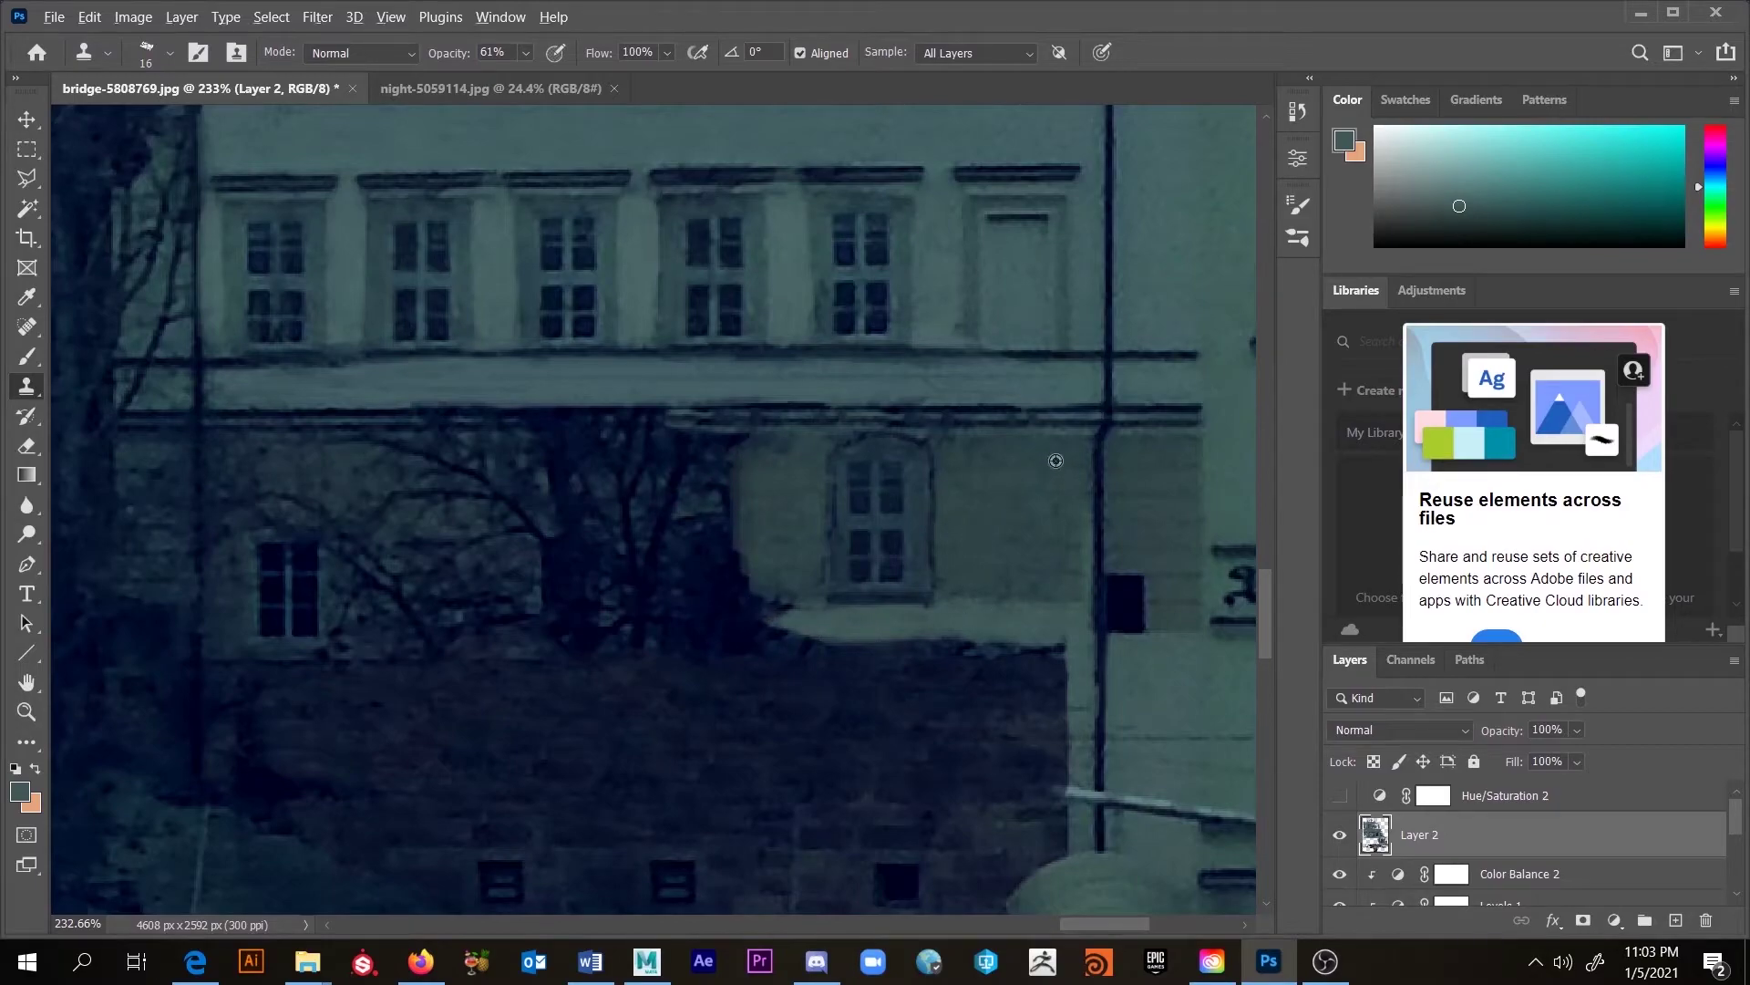
mouse_move(745, 451)
mouse_down()
mouse_move(757, 591)
mouse_move(925, 599)
mouse_move(768, 611)
mouse_move(767, 596)
mouse_move(758, 638)
mouse_move(803, 629)
mouse_up()
alt+click(1050, 603)
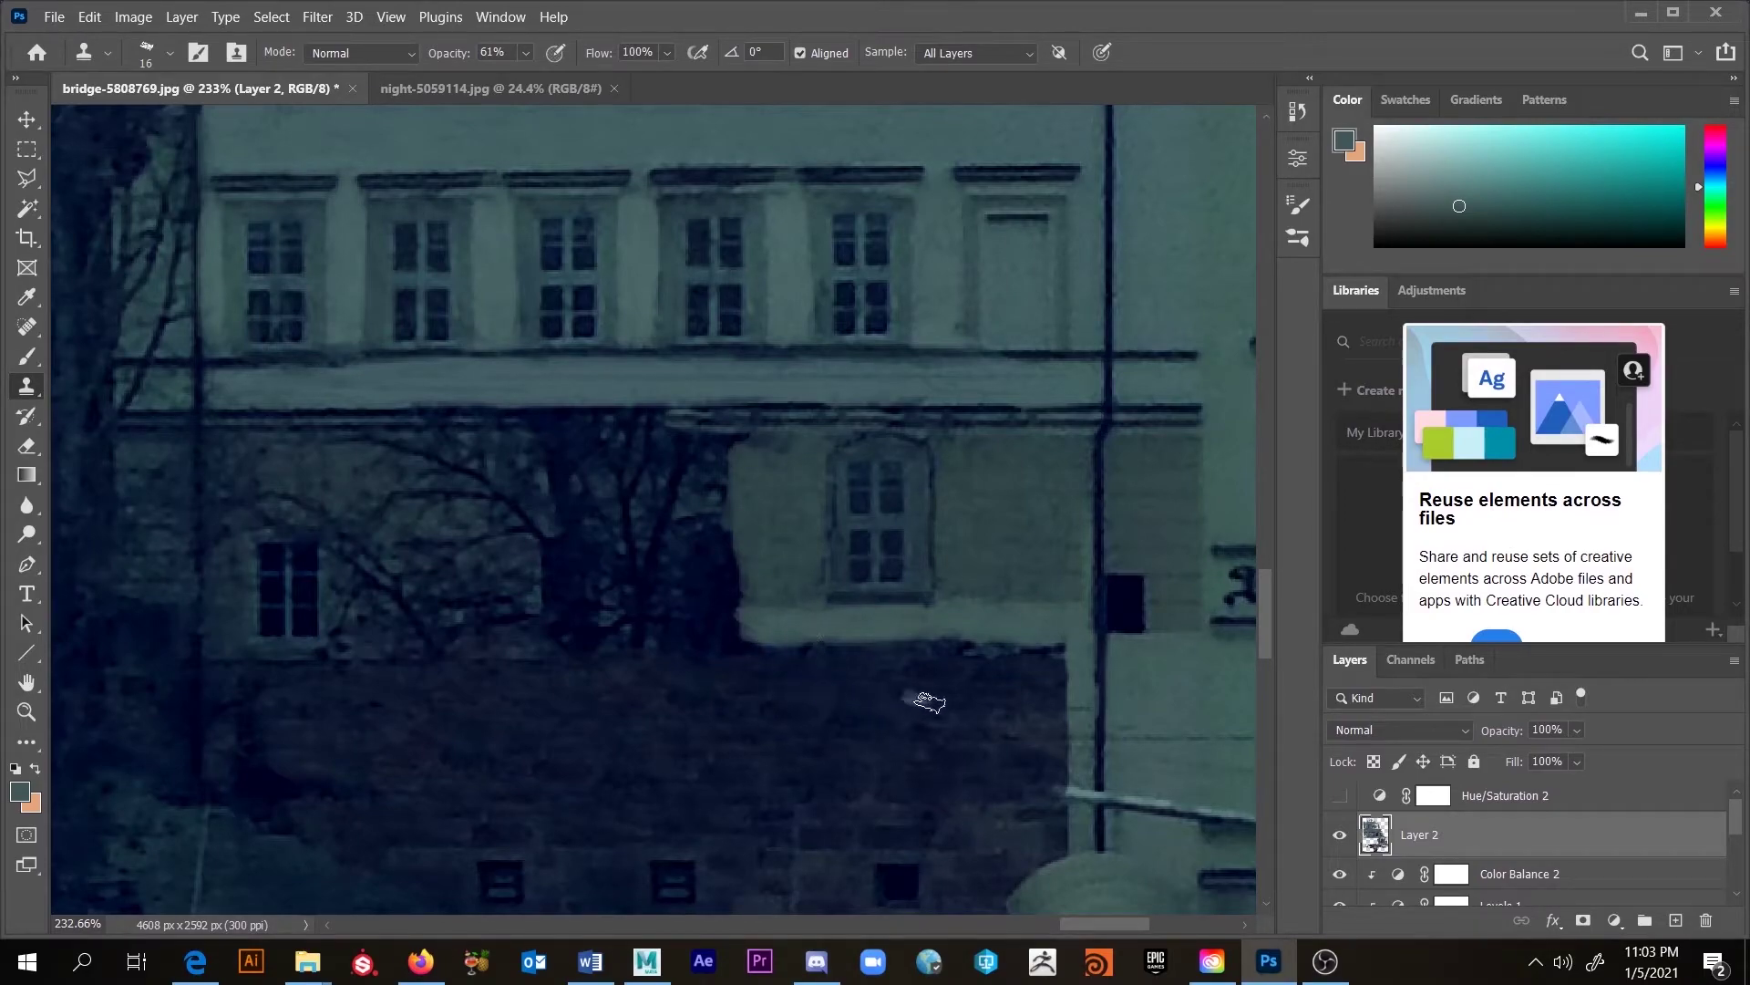
Step: Even out the pale ledge and its border with the brown wall using sampled light and dark colours and a 12 px brush
key(b)
alt+click(774, 637)
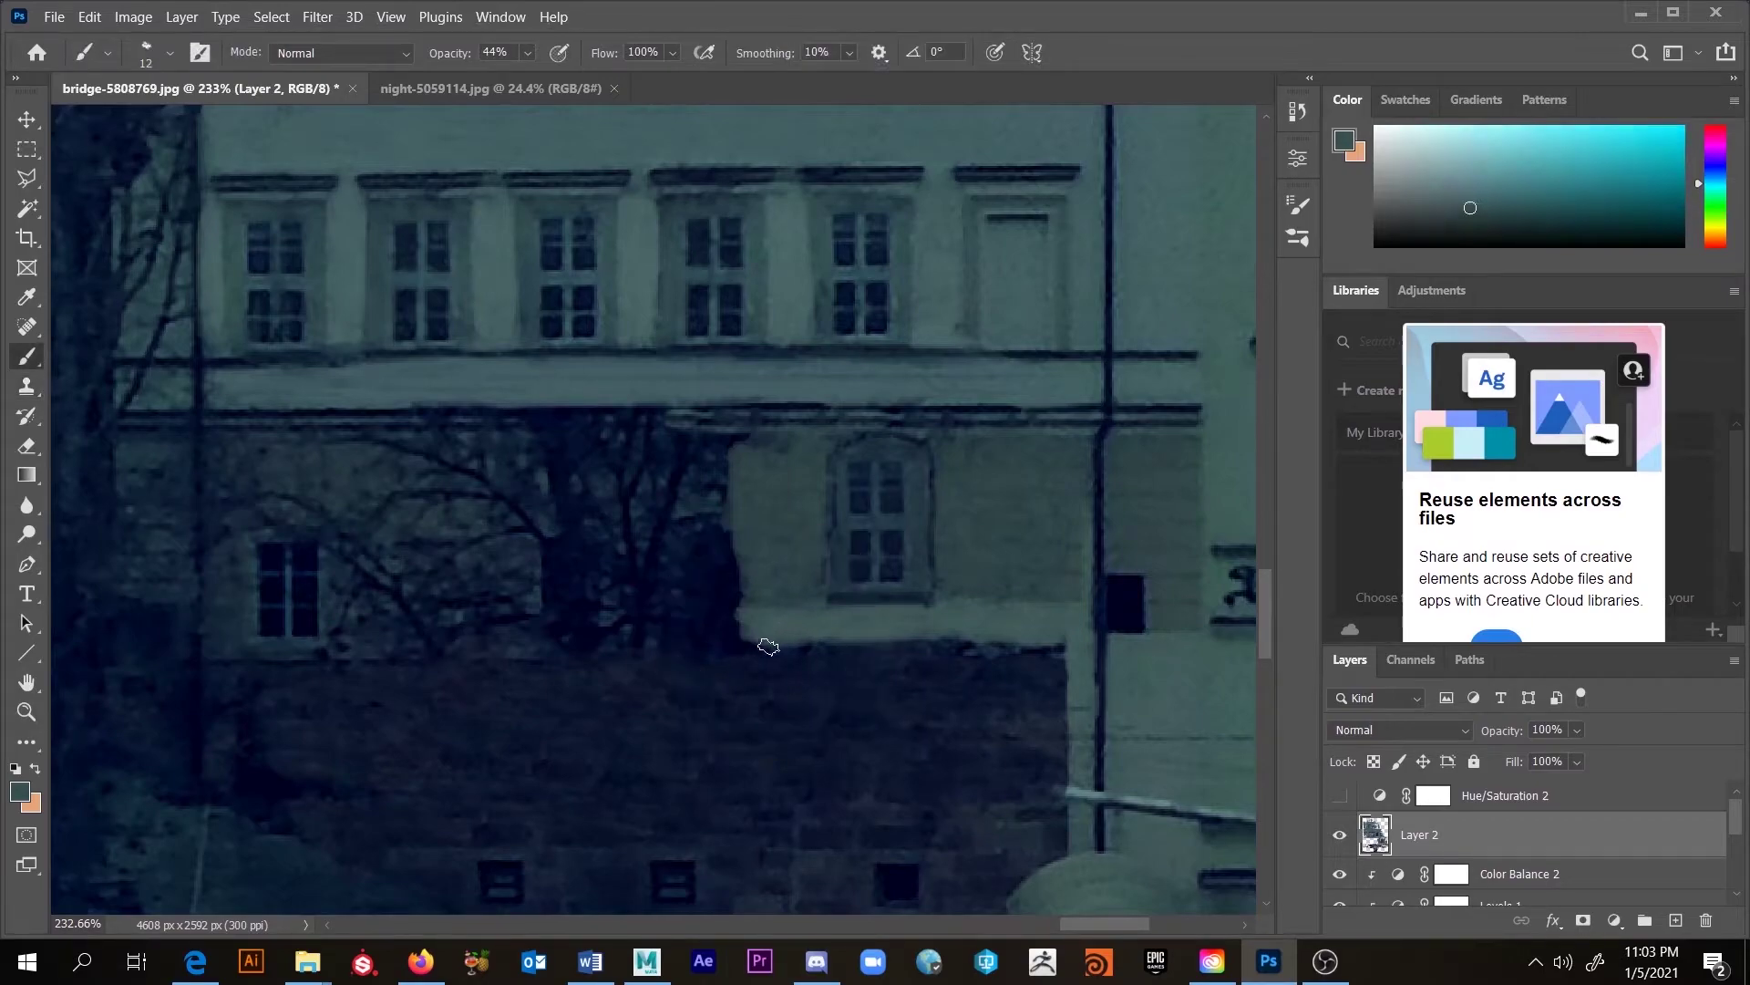
alt+click(873, 660)
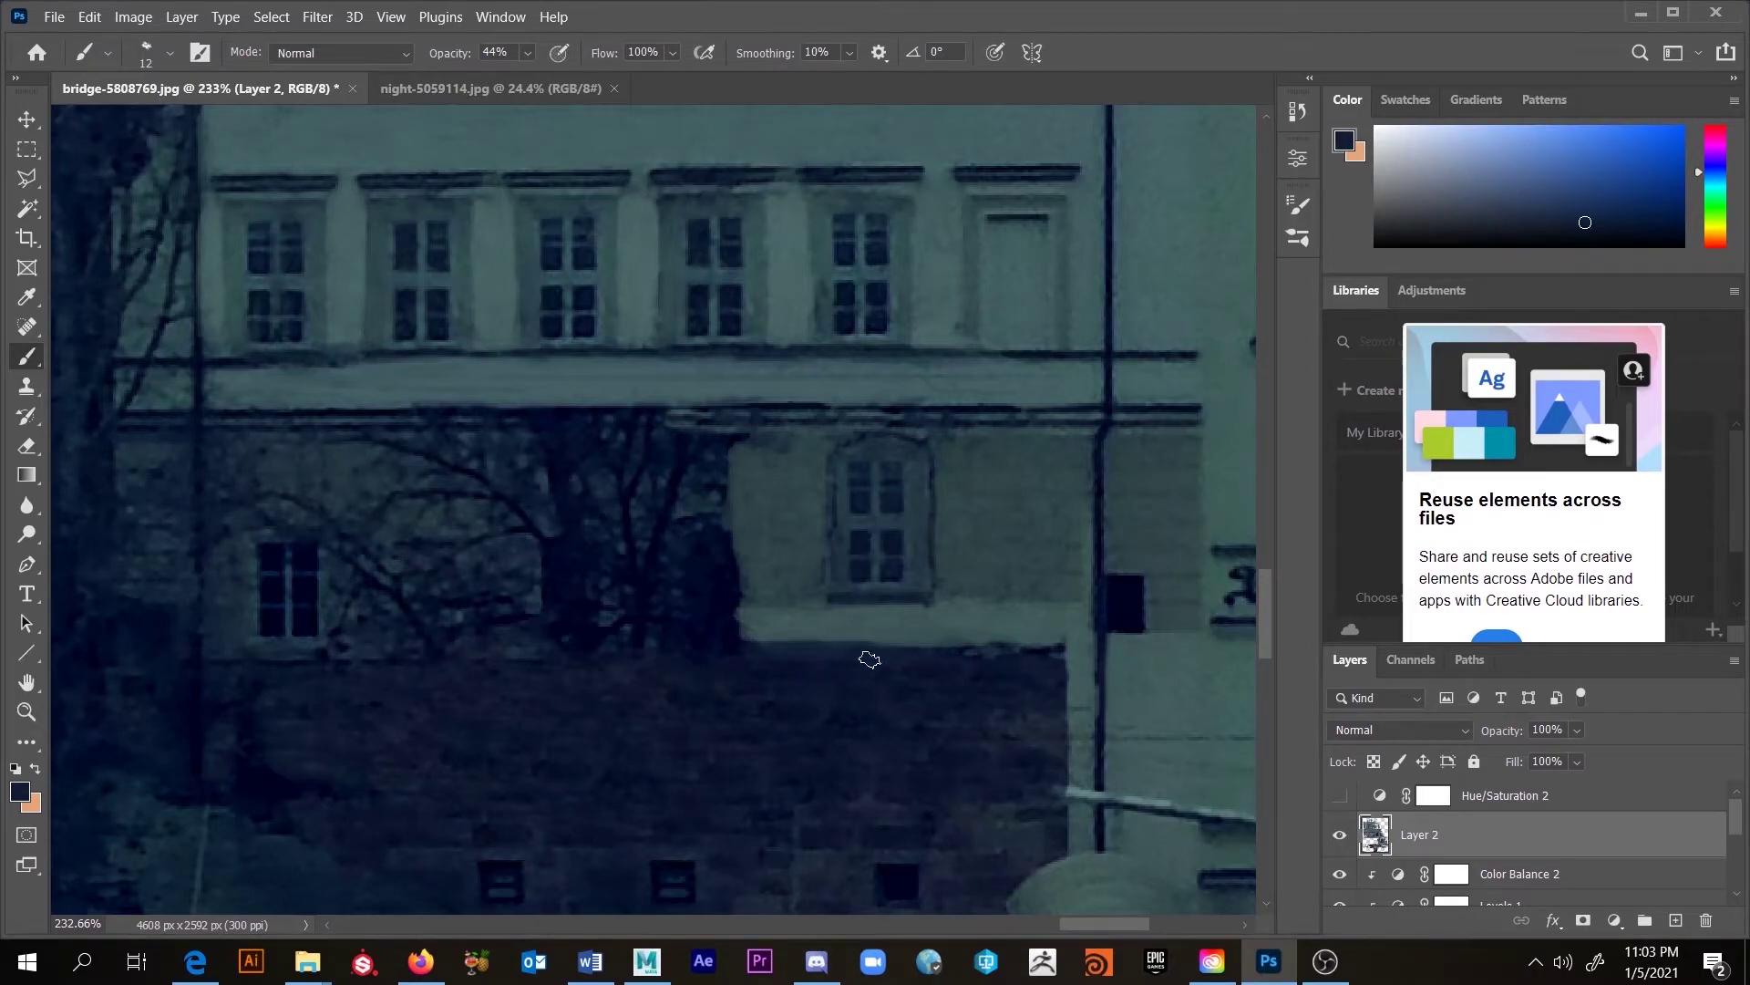
alt+click(826, 623)
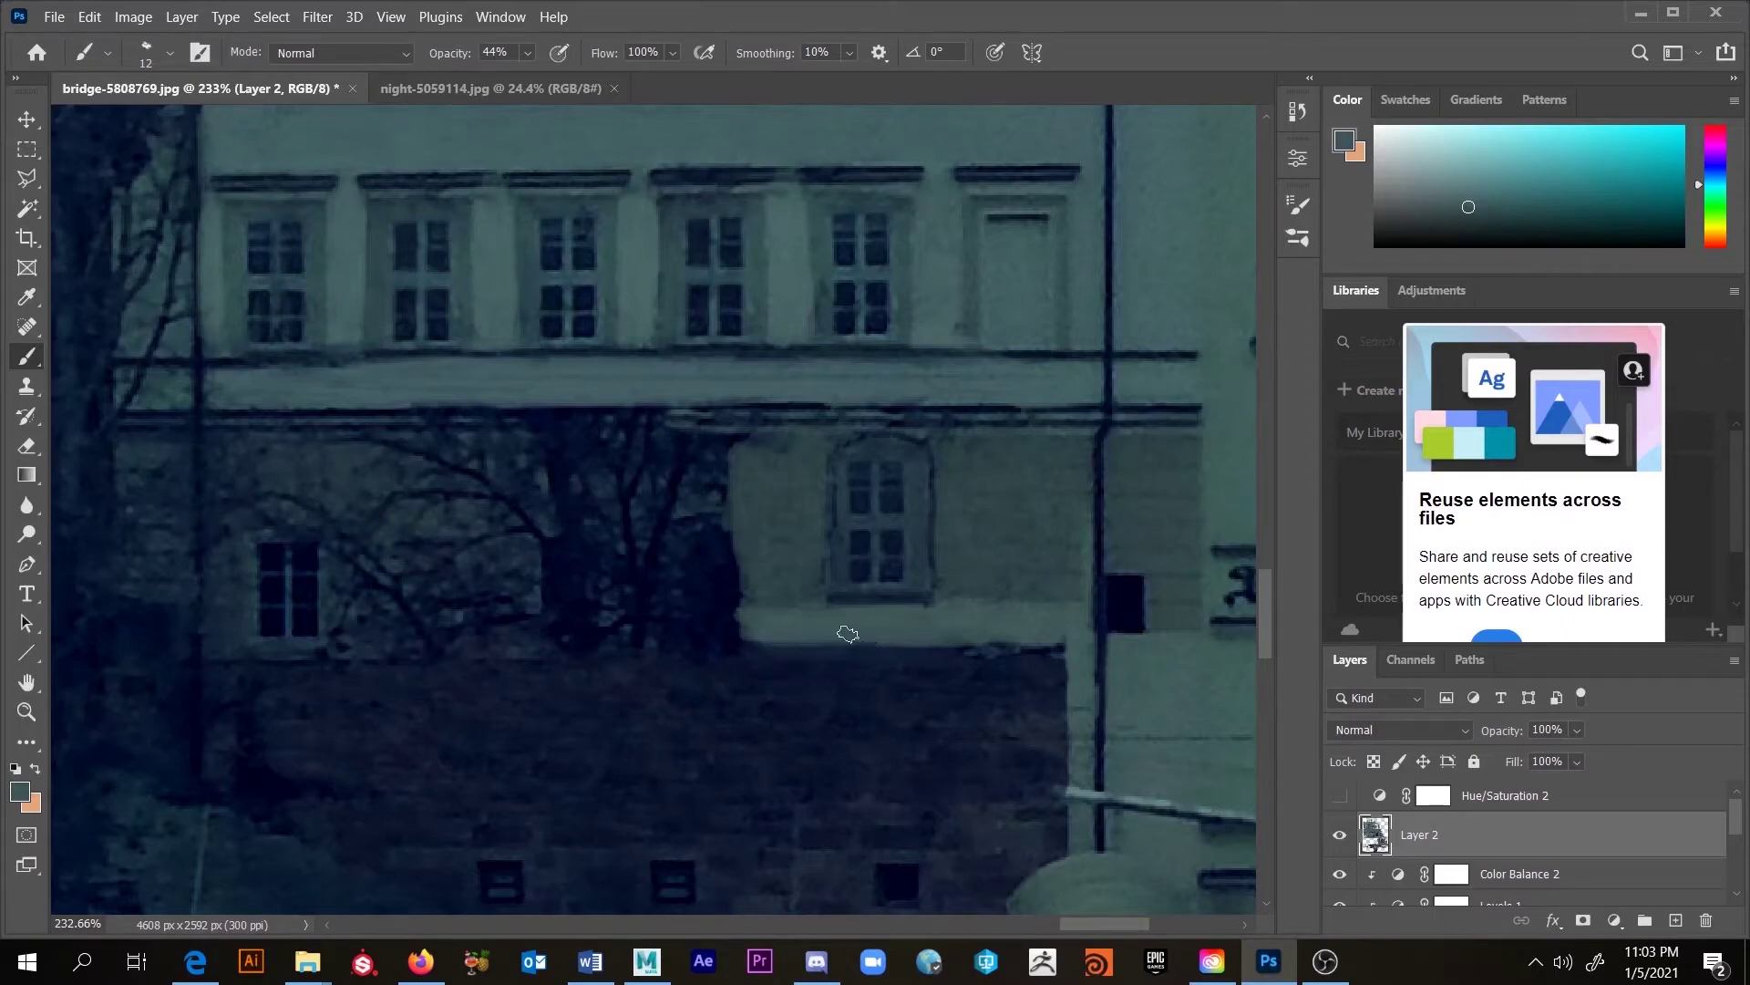
mouse_move(848, 660)
mouse_down()
mouse_move(765, 610)
mouse_move(418, 496)
mouse_move(444, 475)
mouse_move(930, 641)
mouse_move(711, 641)
mouse_move(744, 673)
mouse_up()
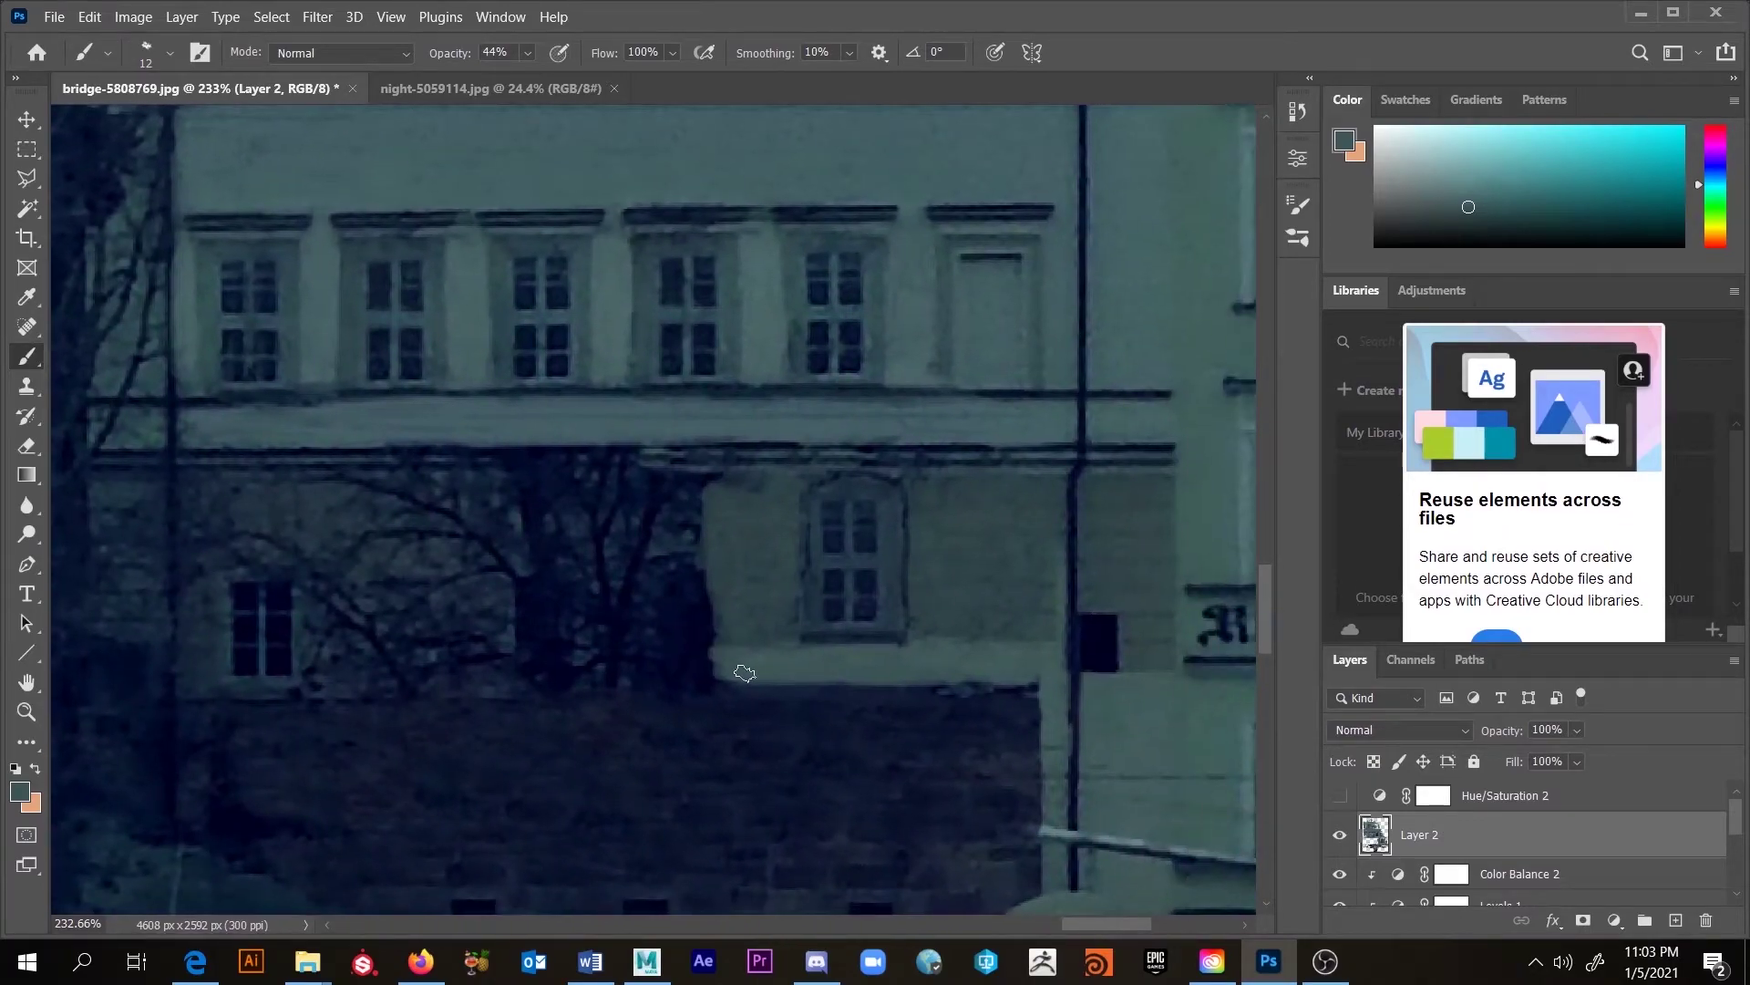
Step: Redraw the cornice lines above the cloned wall section with sampled blue and dark tones, using a 3 px brush at 43% opacity
scroll(744, 673, down, 10)
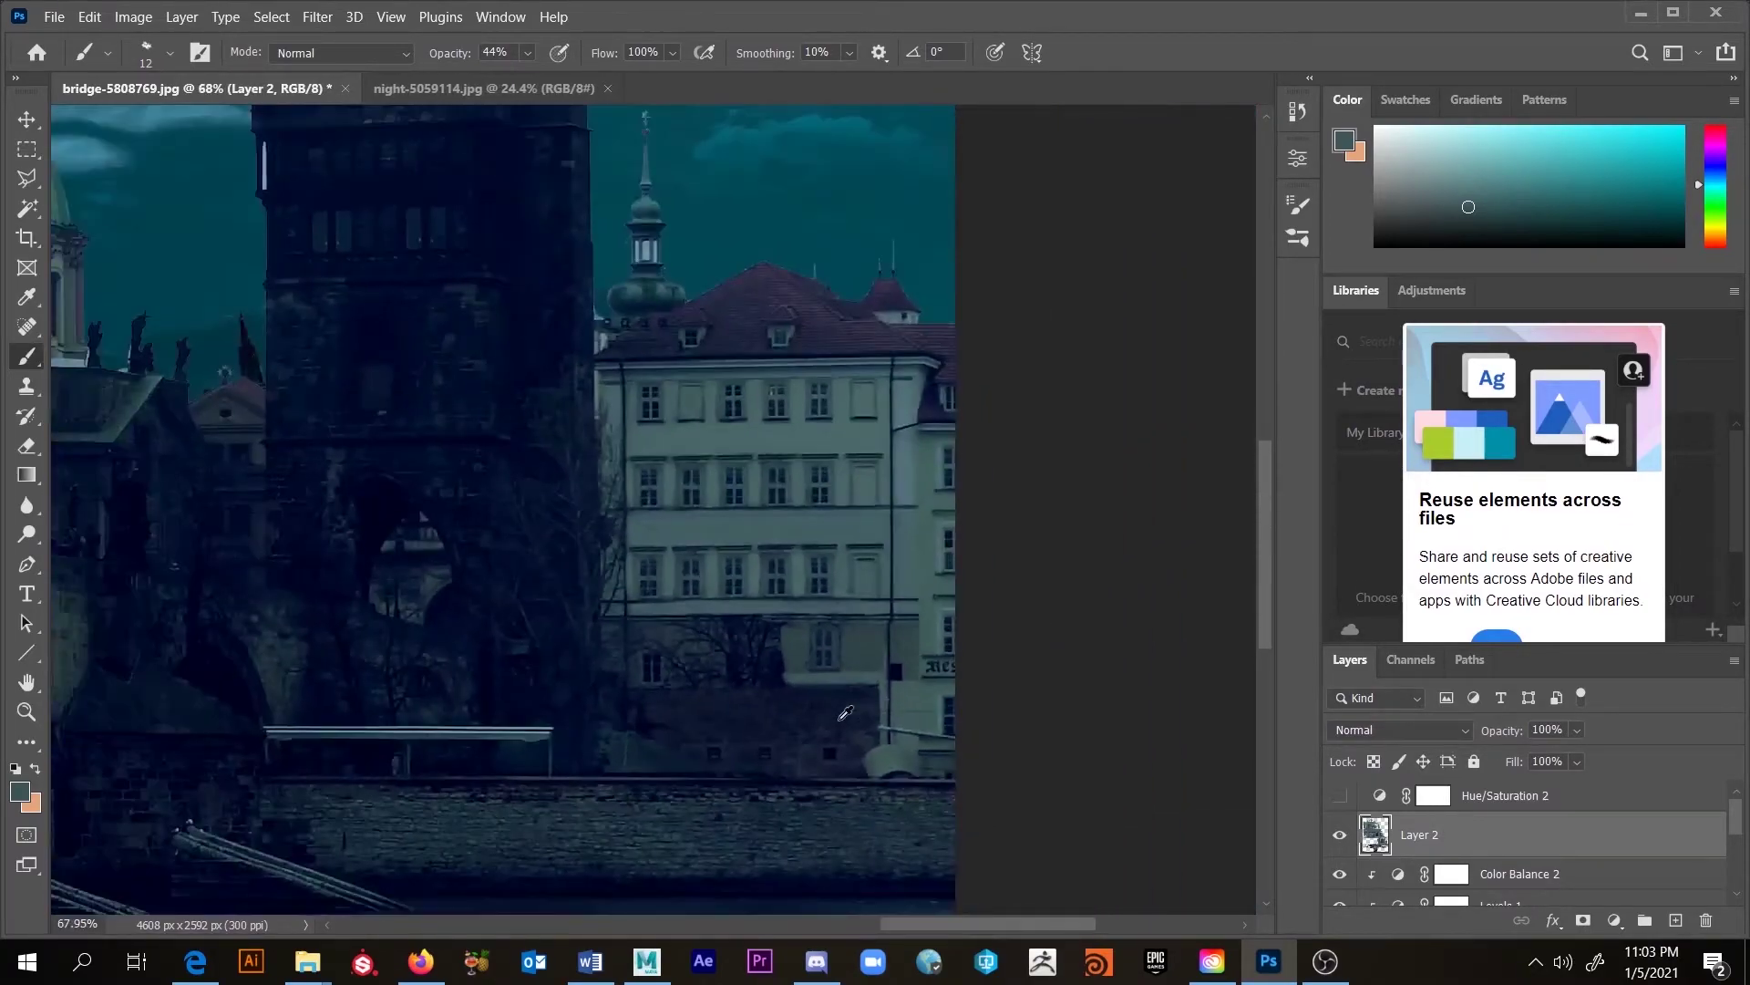
scroll(873, 722, down, 2)
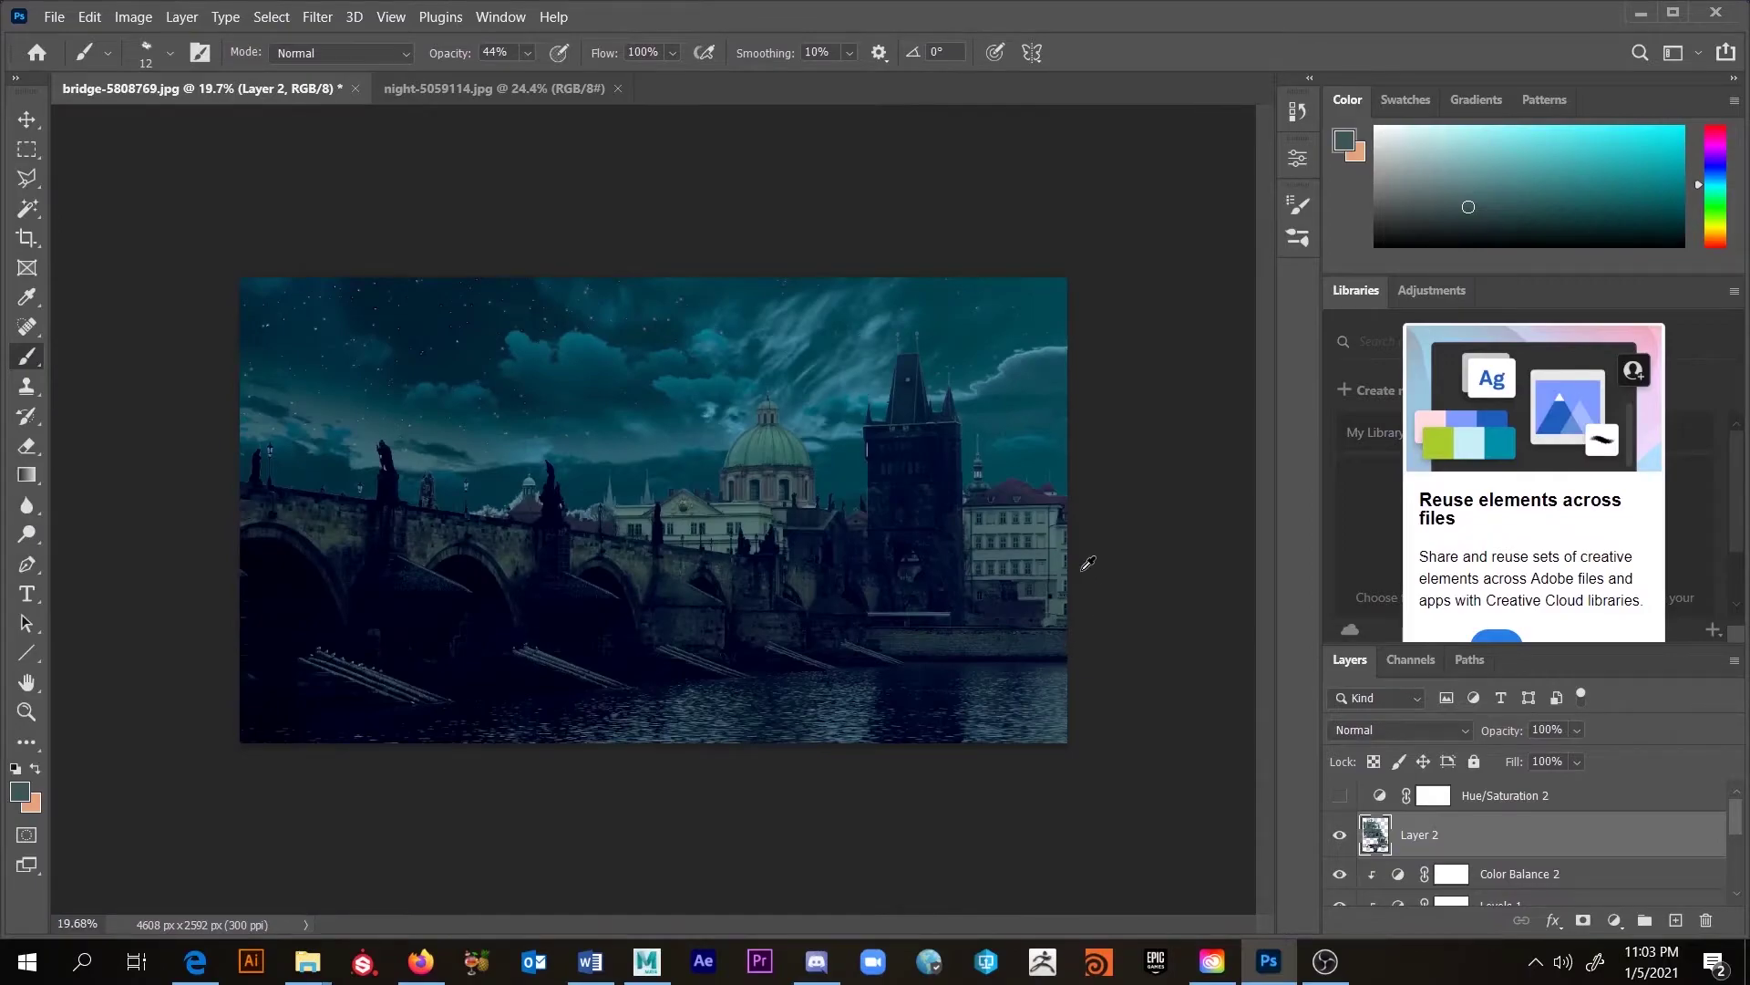
scroll(1091, 566, up, 5)
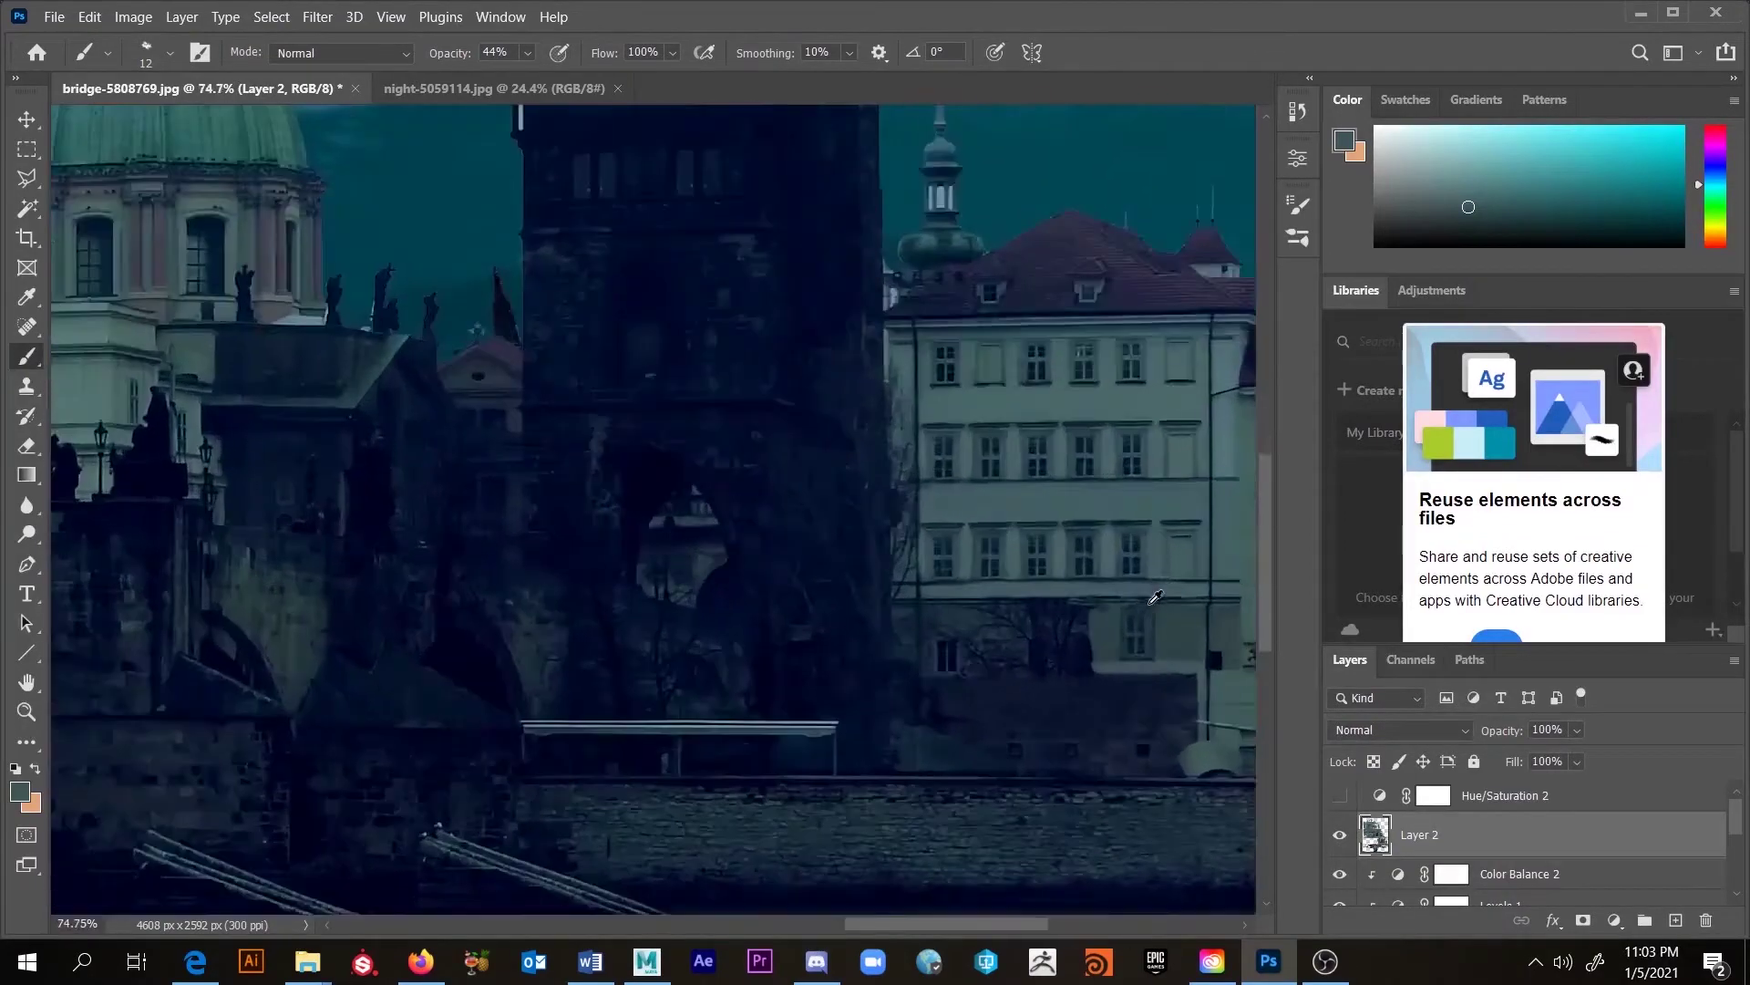
scroll(1158, 596, up, 6)
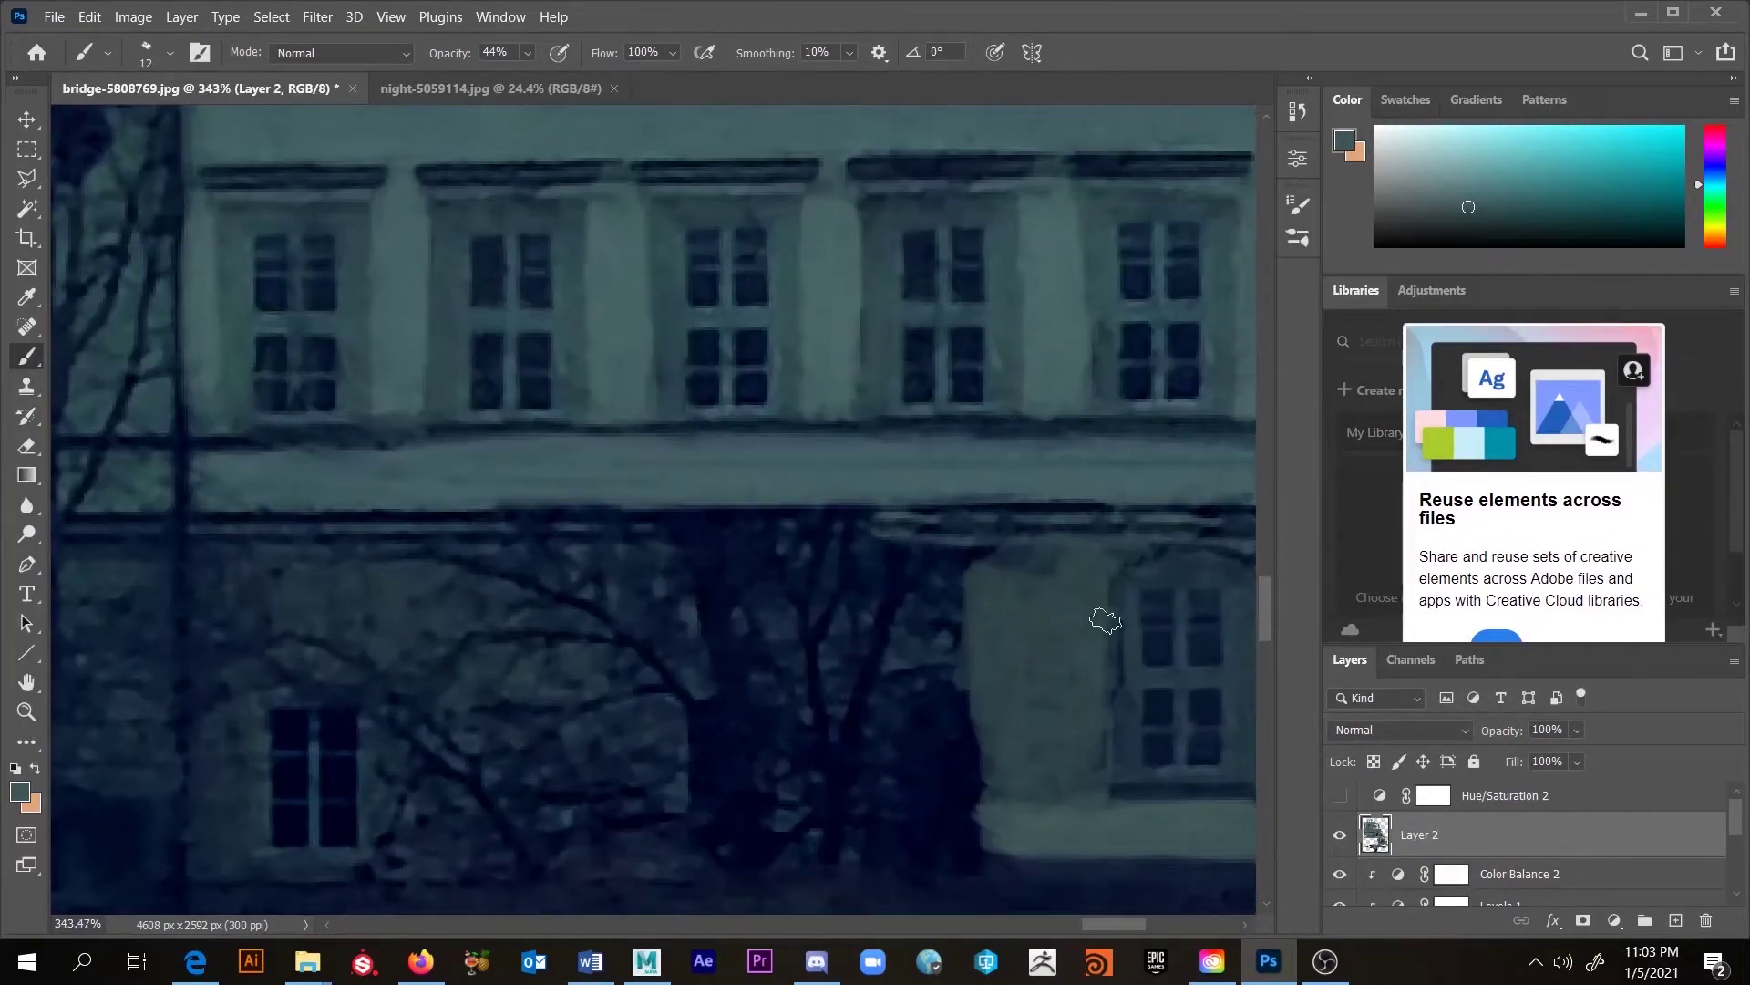
drag(1084, 555, 1064, 554)
alt+click(1054, 518)
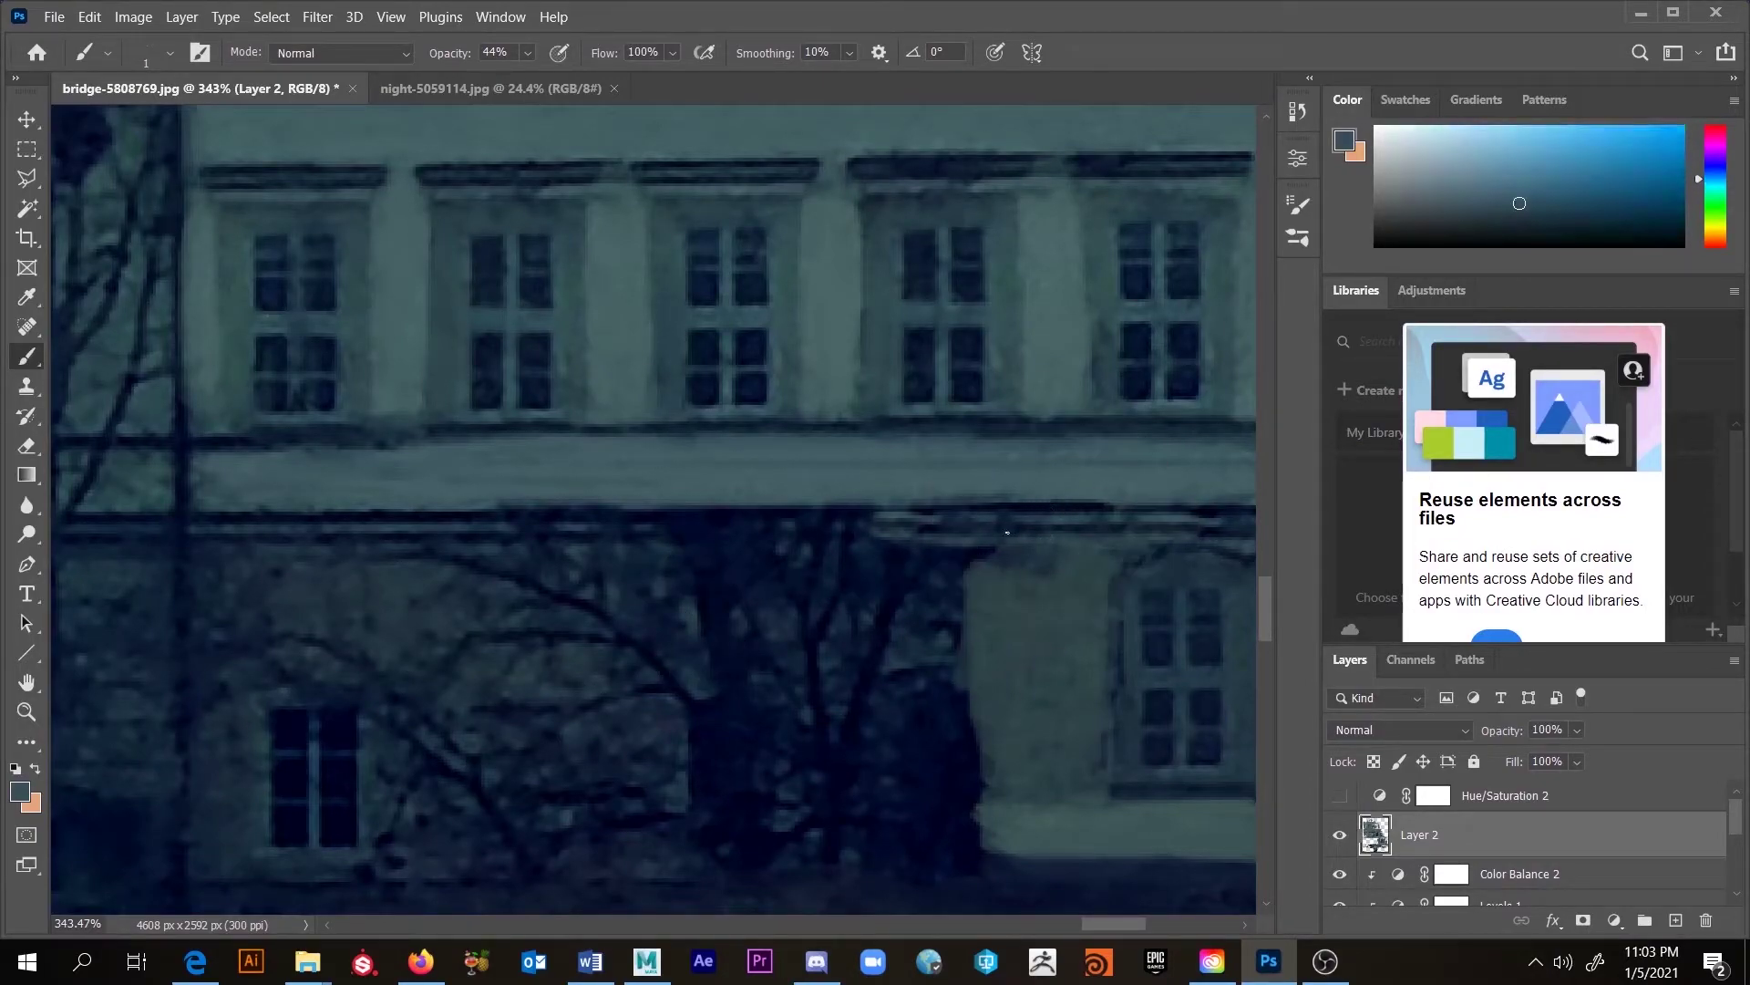
alt+right_click(1061, 514)
alt+click(994, 507)
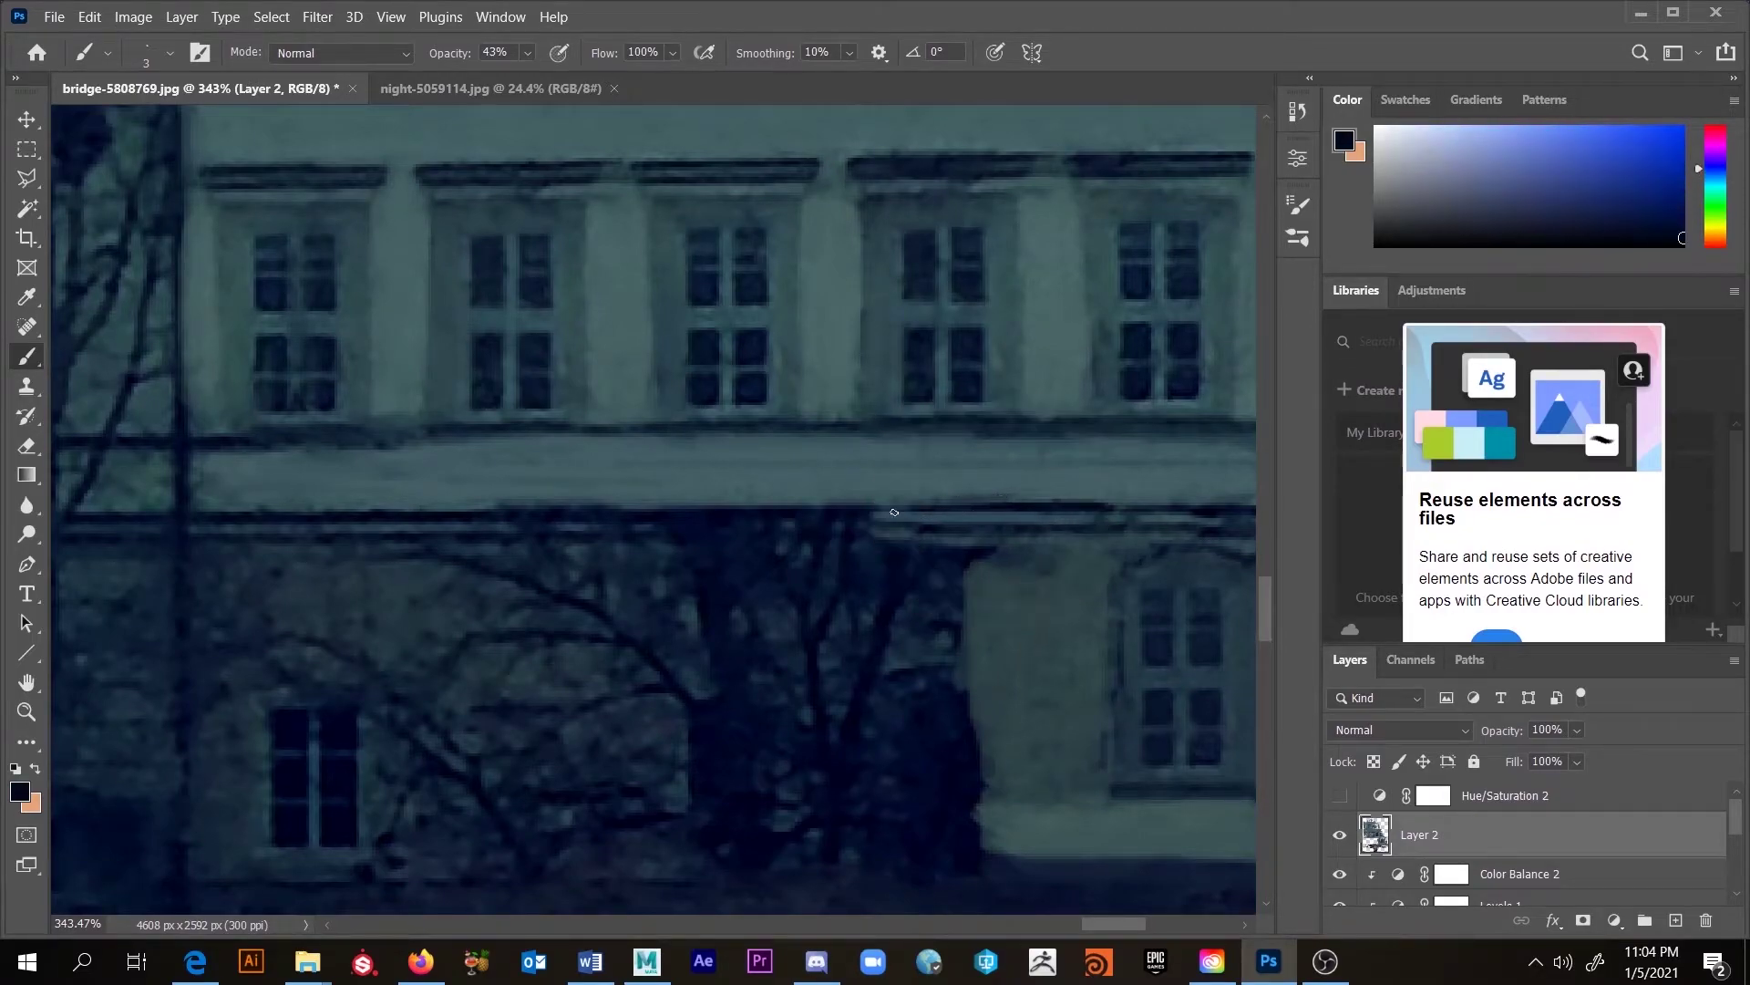
drag(875, 507, 1047, 508)
alt+click(939, 500)
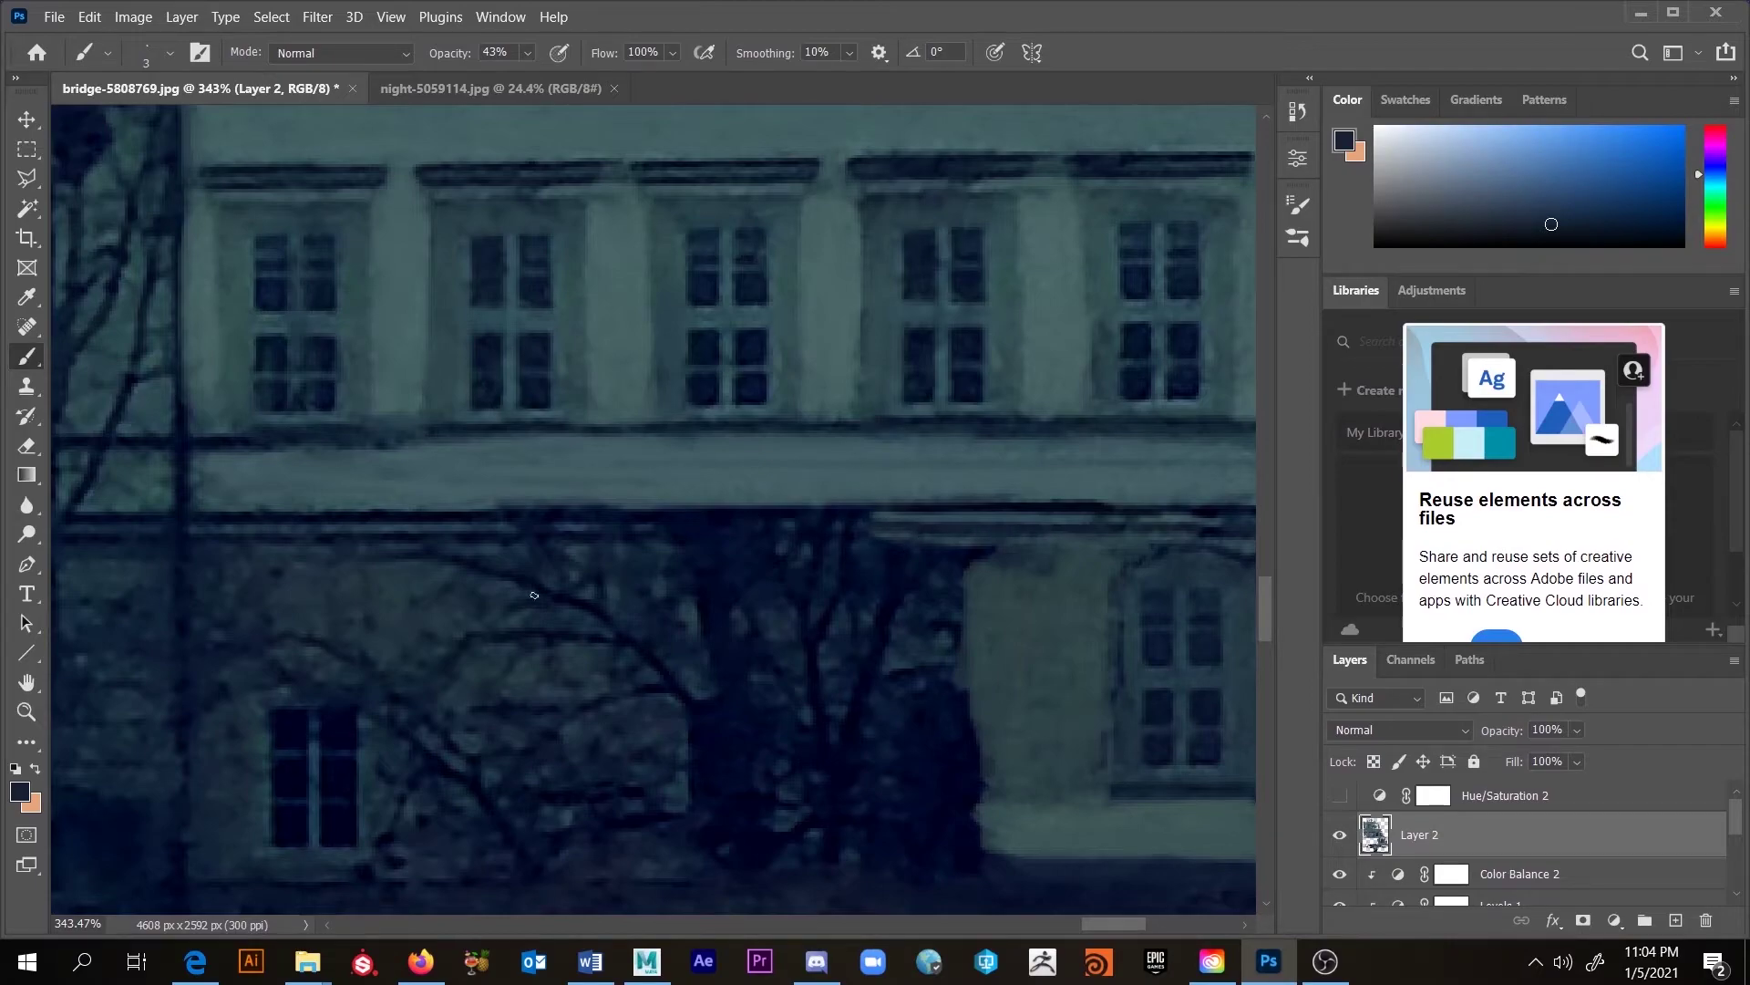
drag(710, 641, 682, 575)
scroll(682, 576, down, 10)
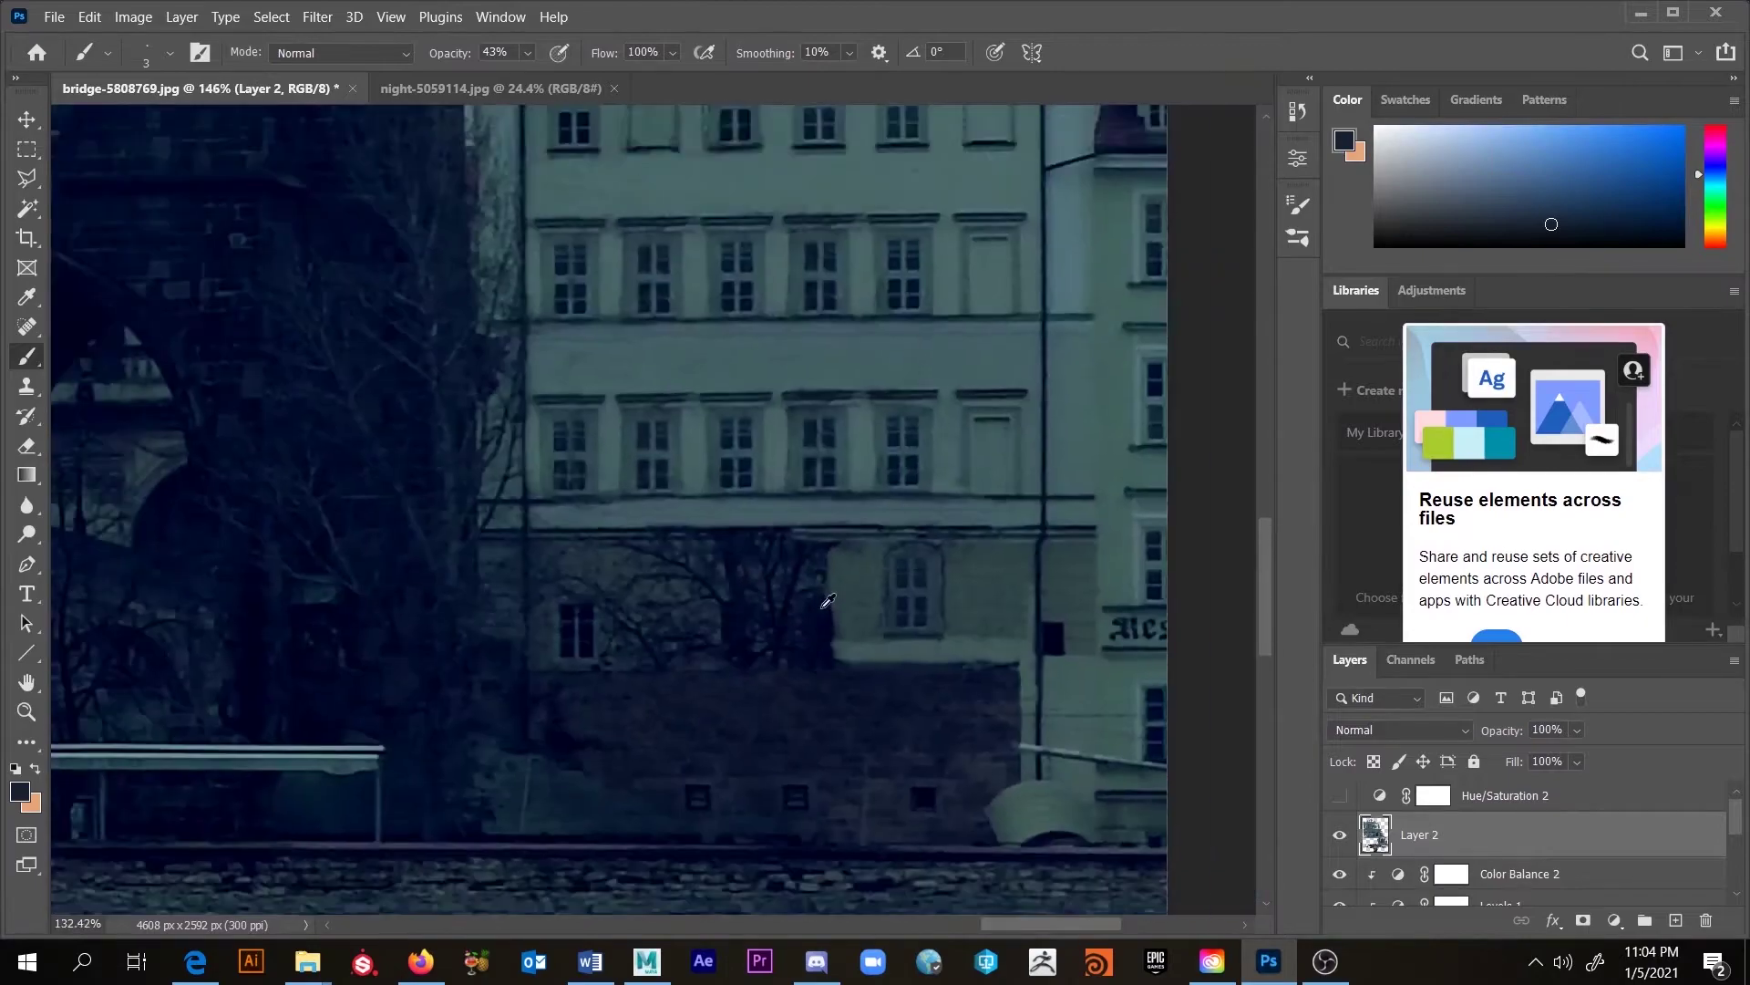
scroll(905, 540, up, 9)
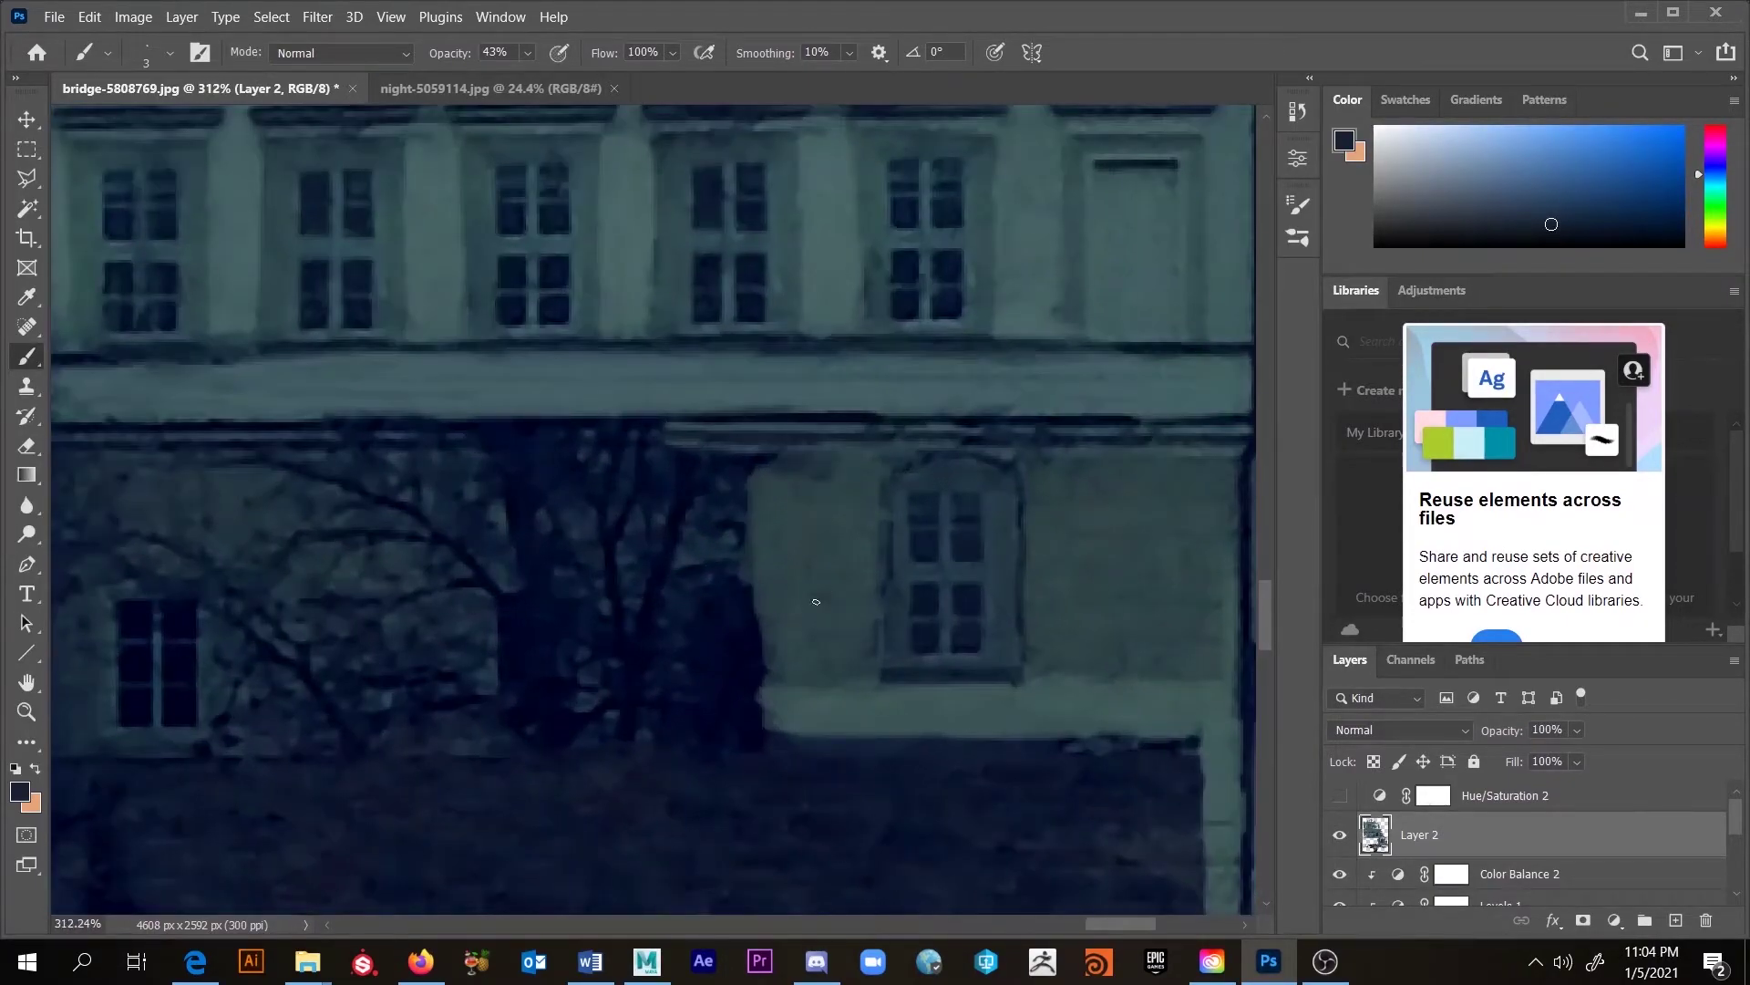
key(s)
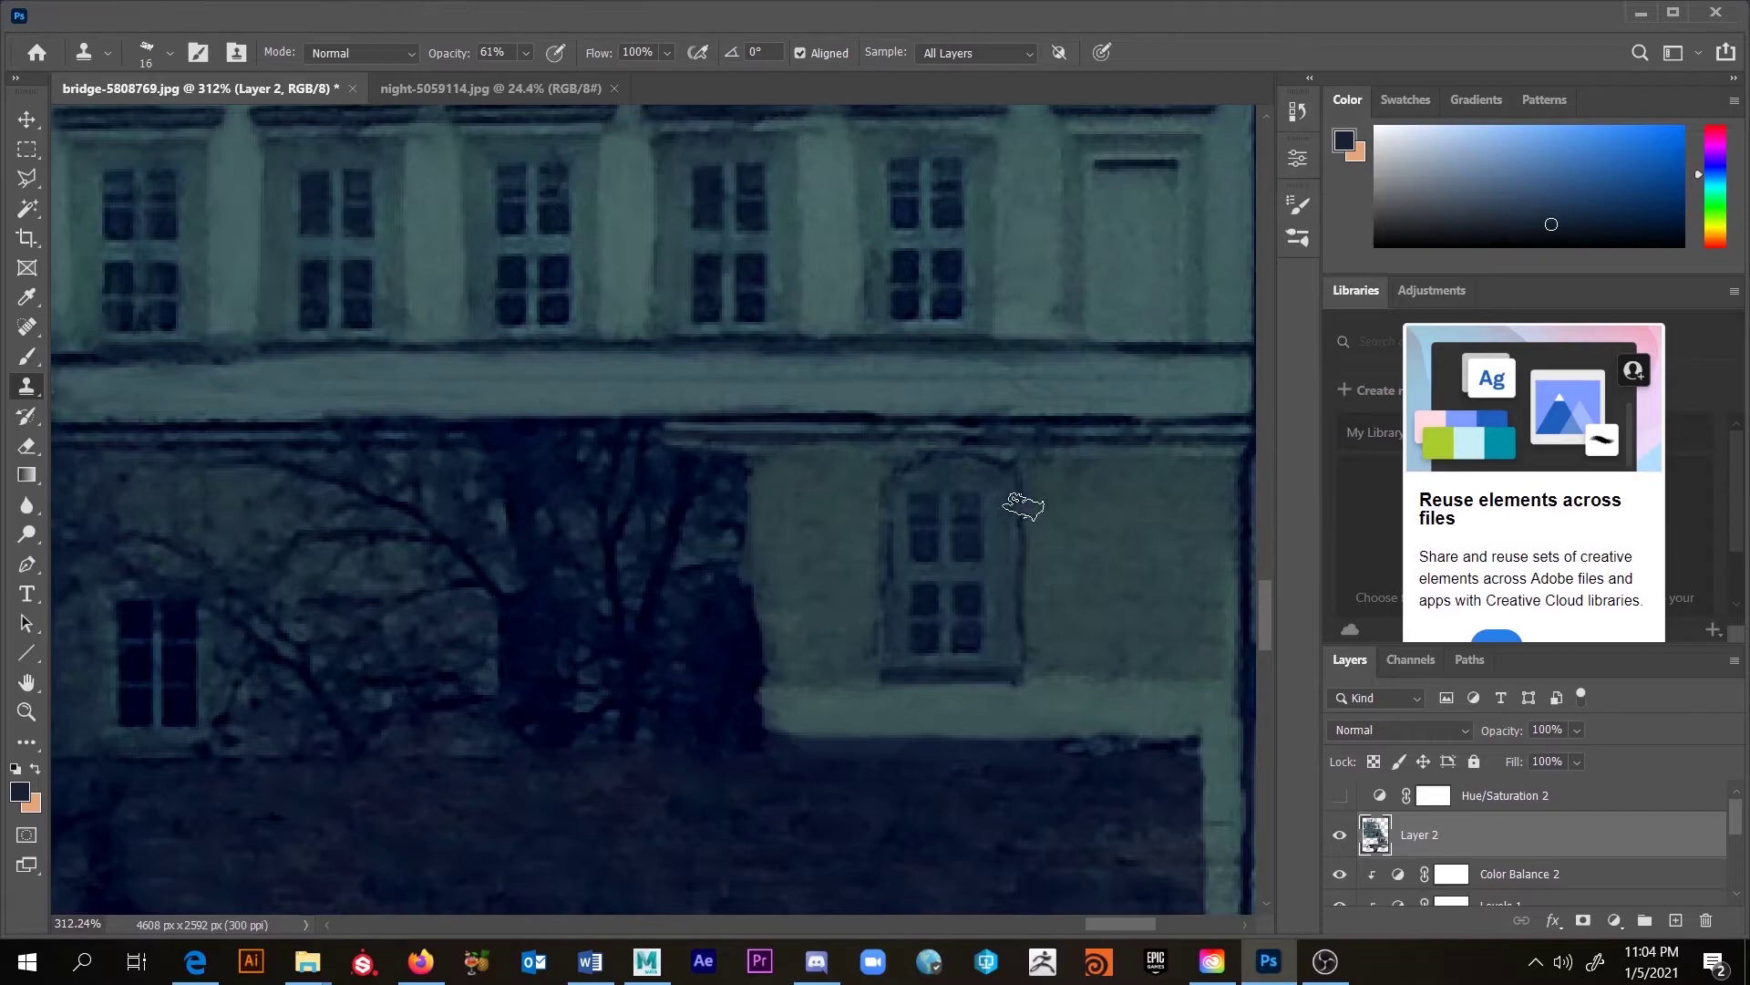
key(b)
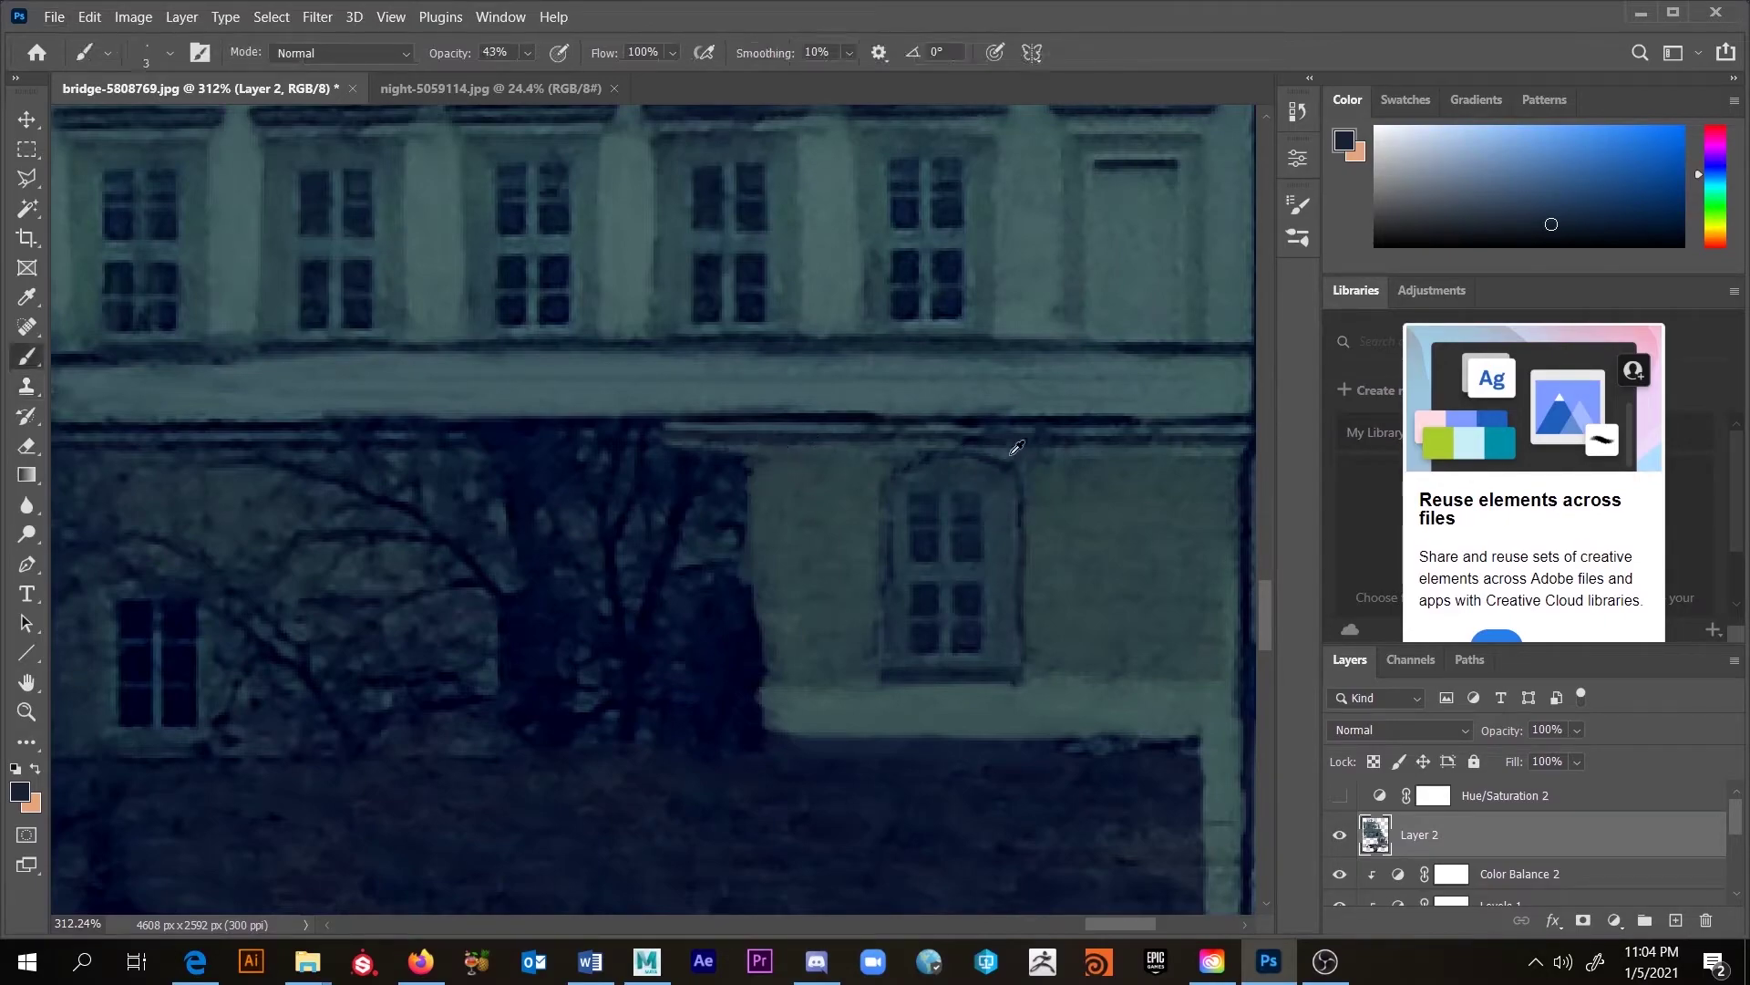
Step: Refine the cornice lines above the arched window with sampled dark, blue and pale tones, using the 3 px brush at 43% opacity
alt+click(1006, 448)
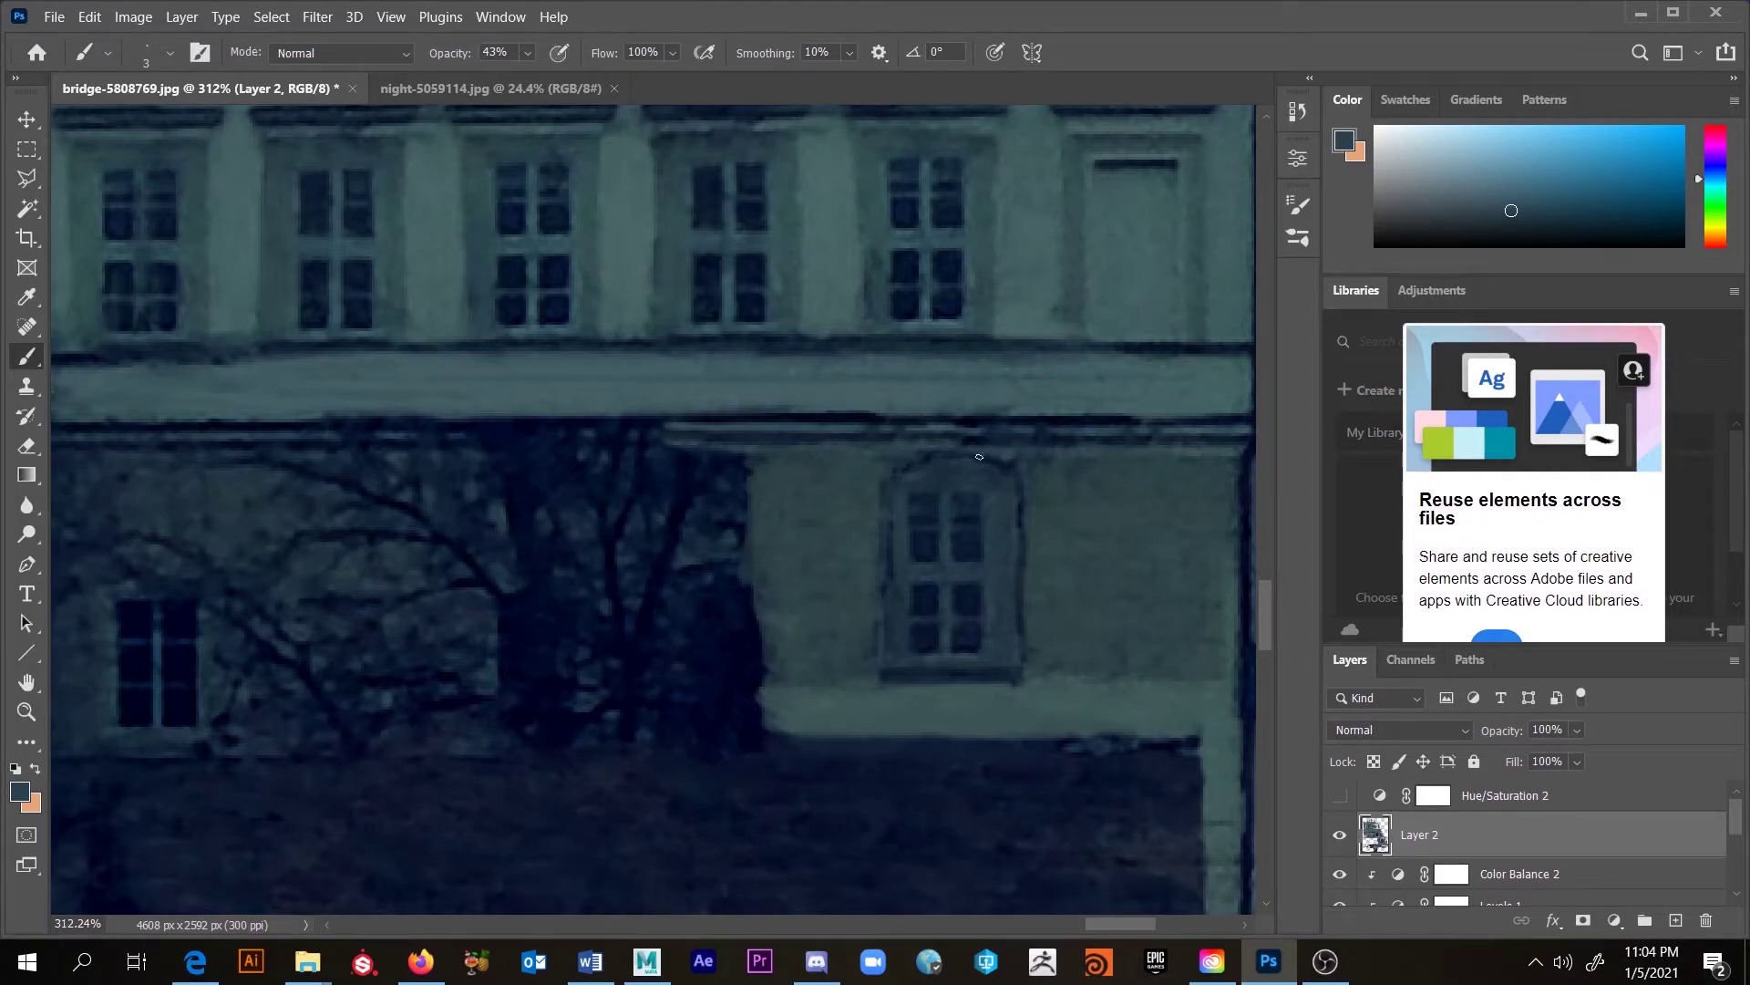
alt+click(878, 437)
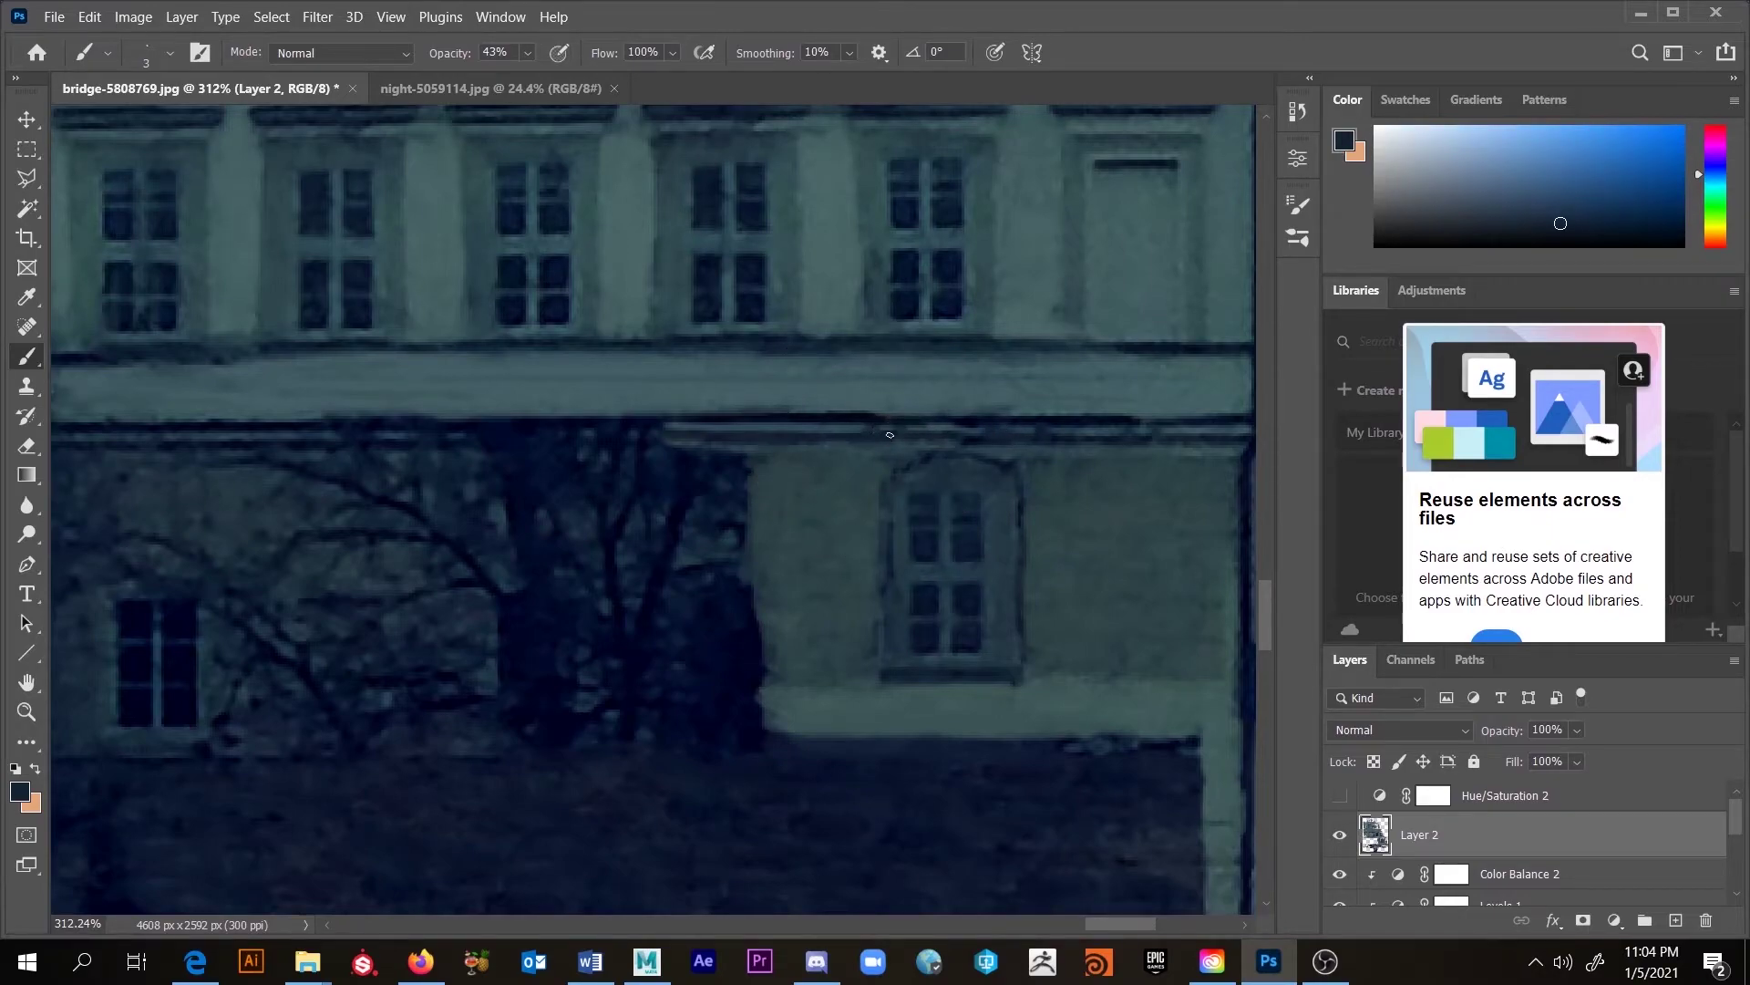
alt+click(938, 441)
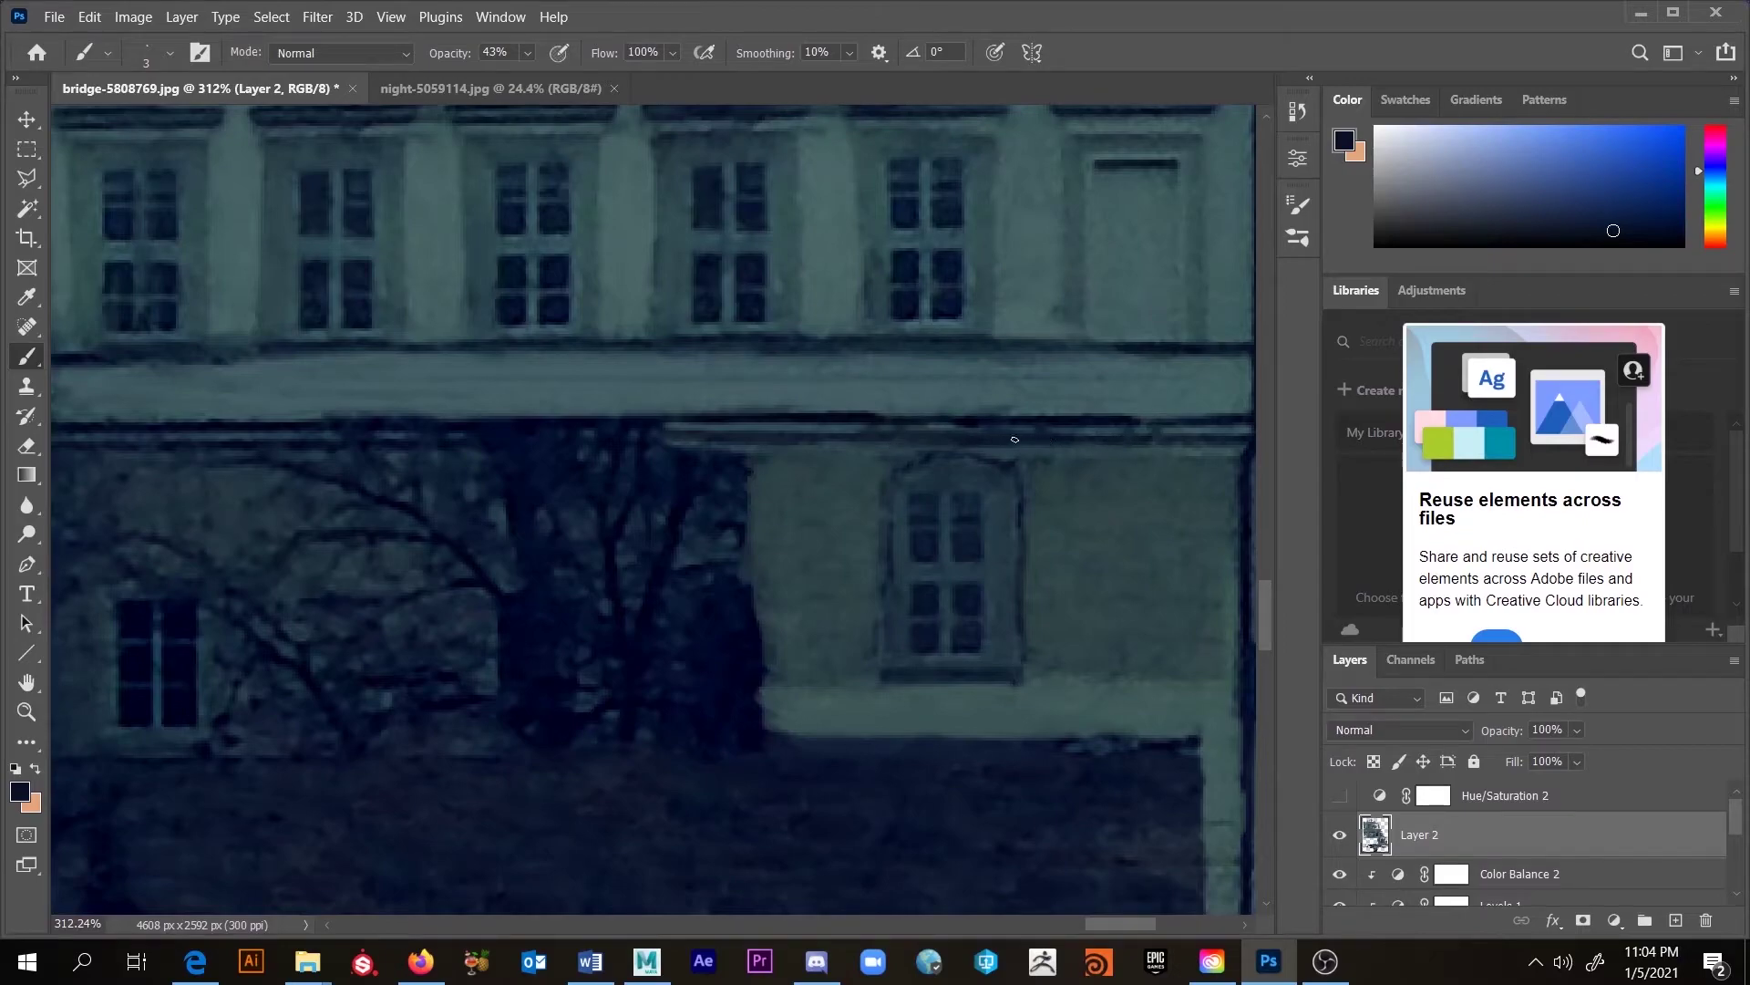
alt+click(898, 426)
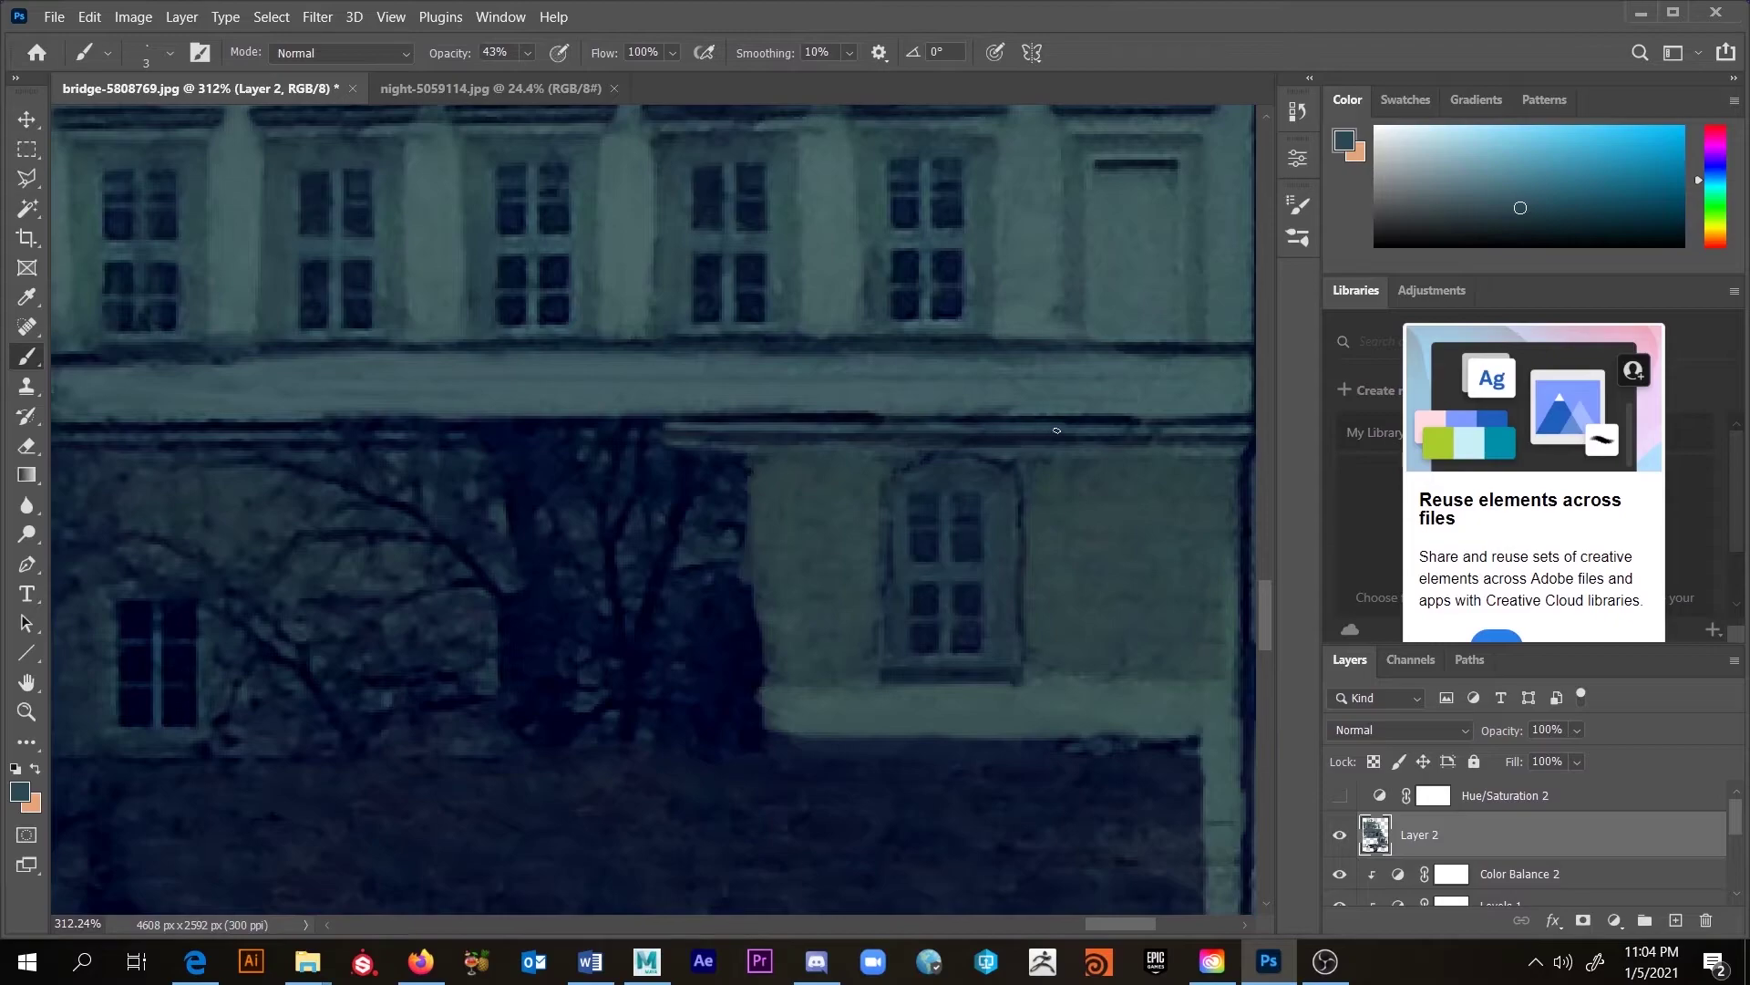
alt+click(831, 432)
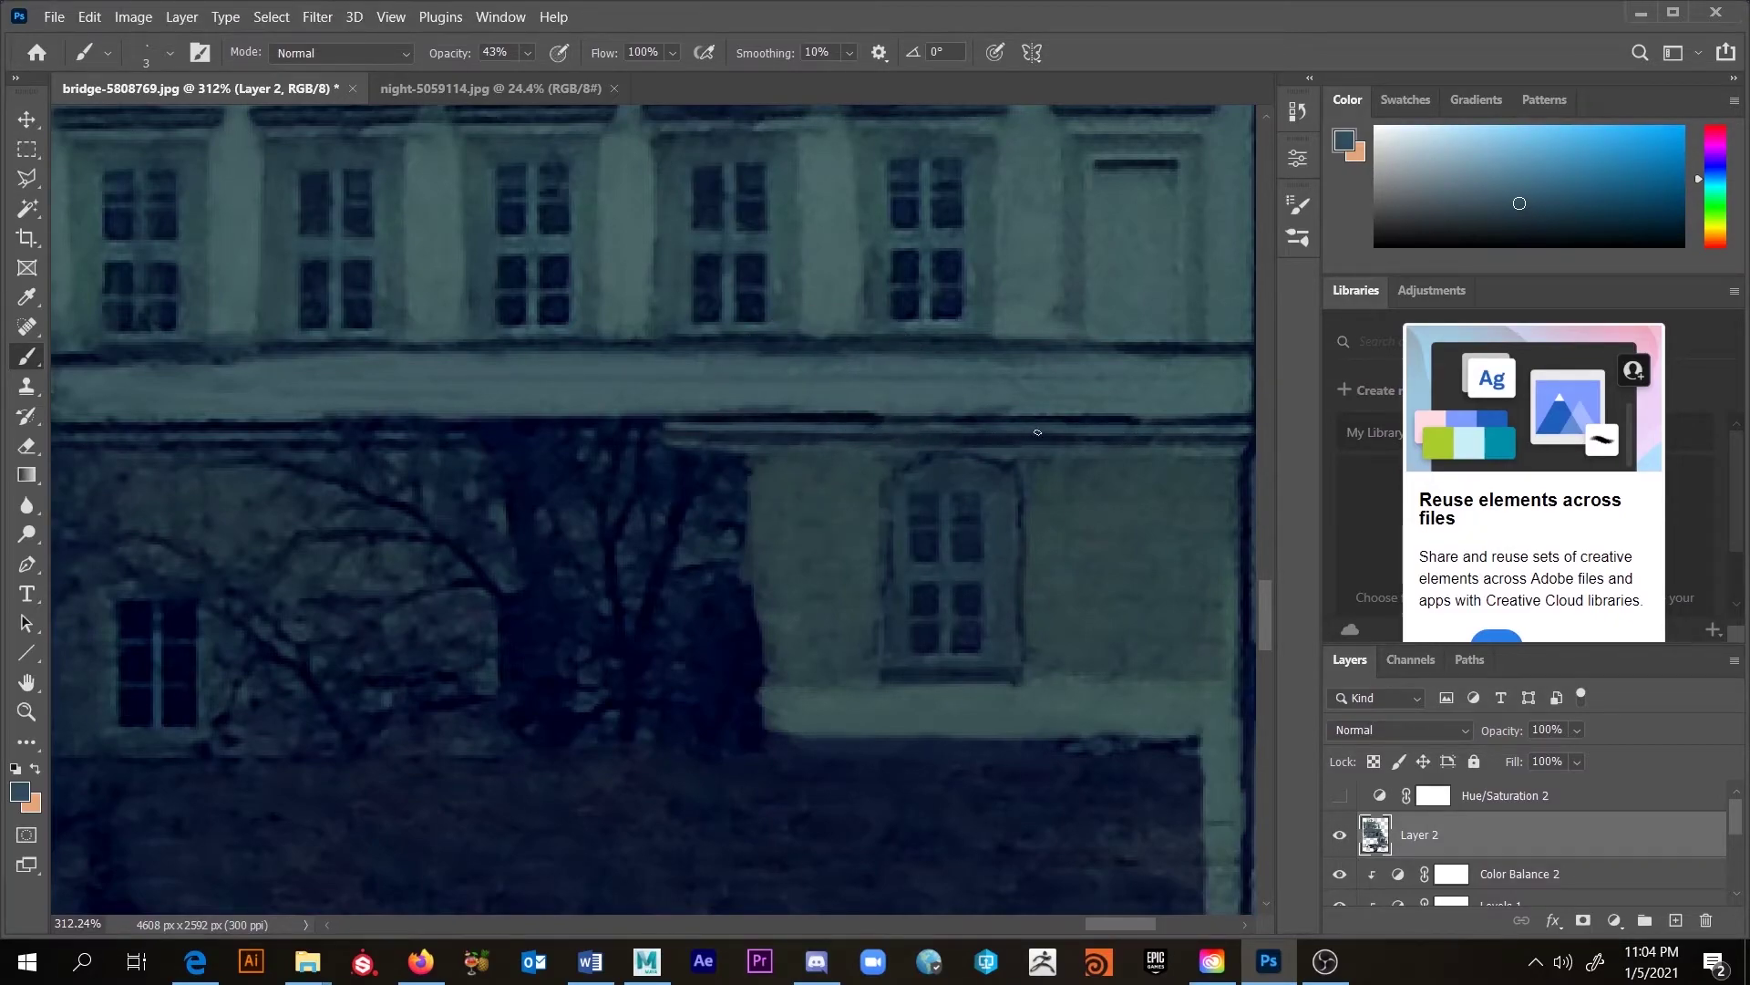
alt+click(924, 400)
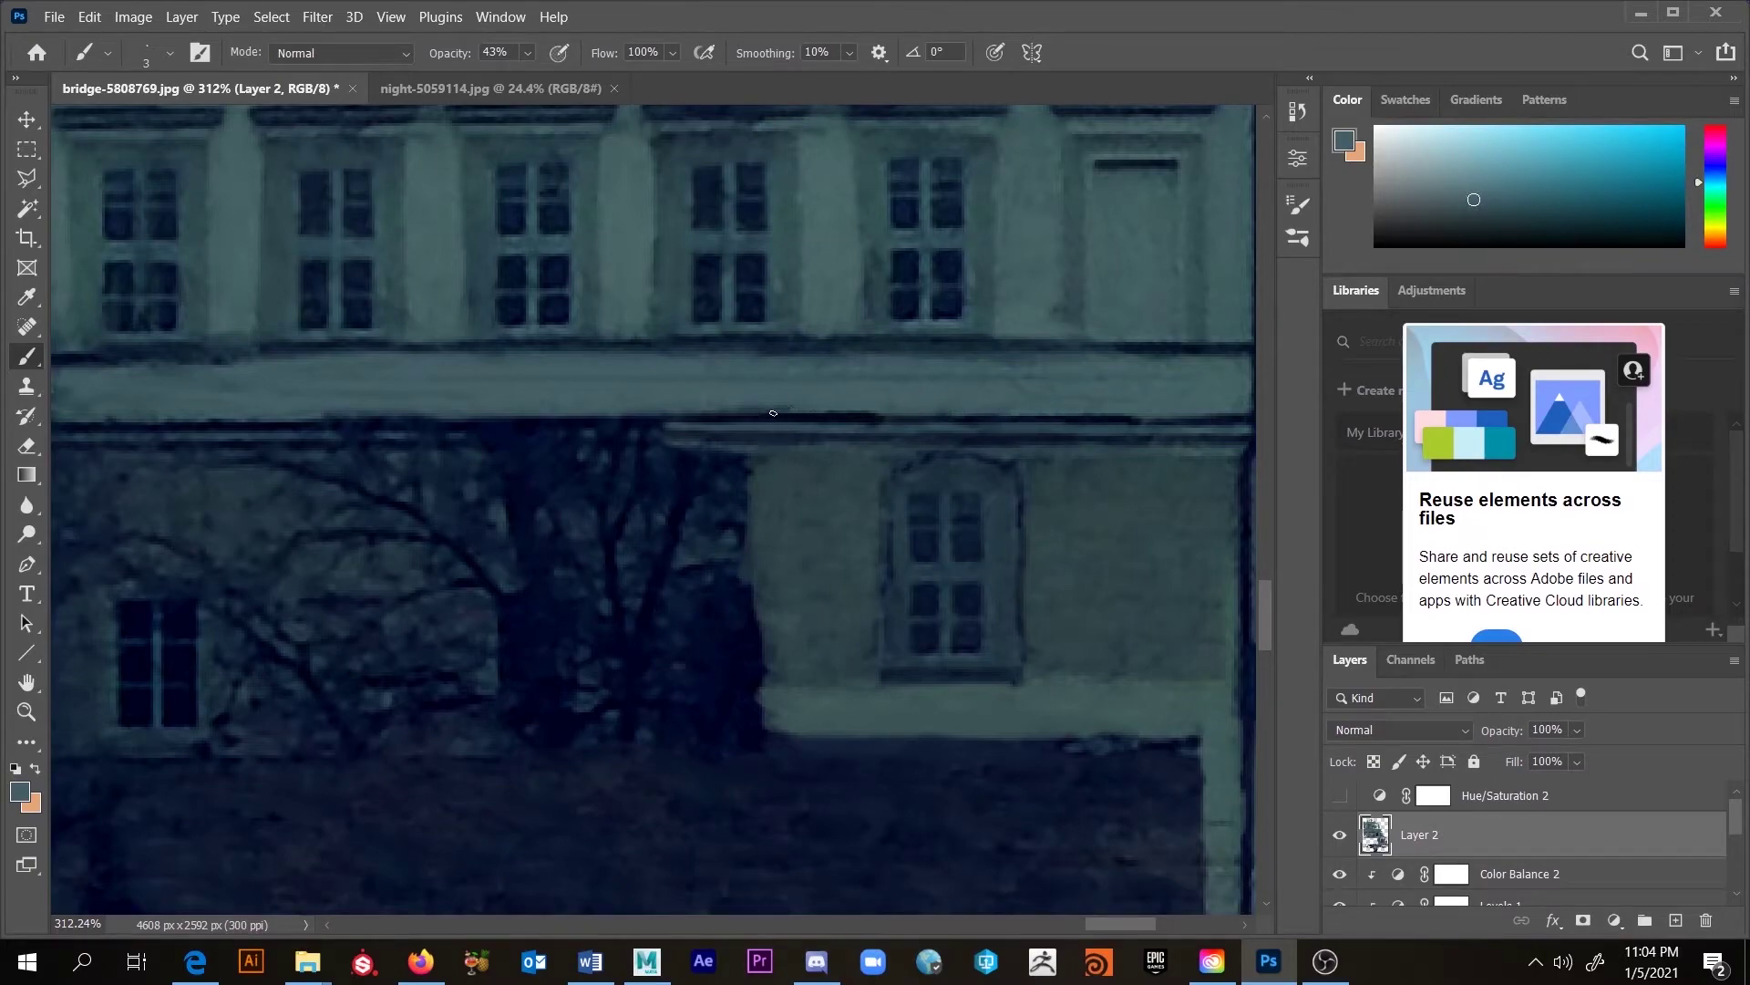
drag(936, 432, 742, 414)
Step: Touch up the cloned wall around the arched window with sampled wall tones, using a 9 px brush at 42% opacity
alt+click(857, 463)
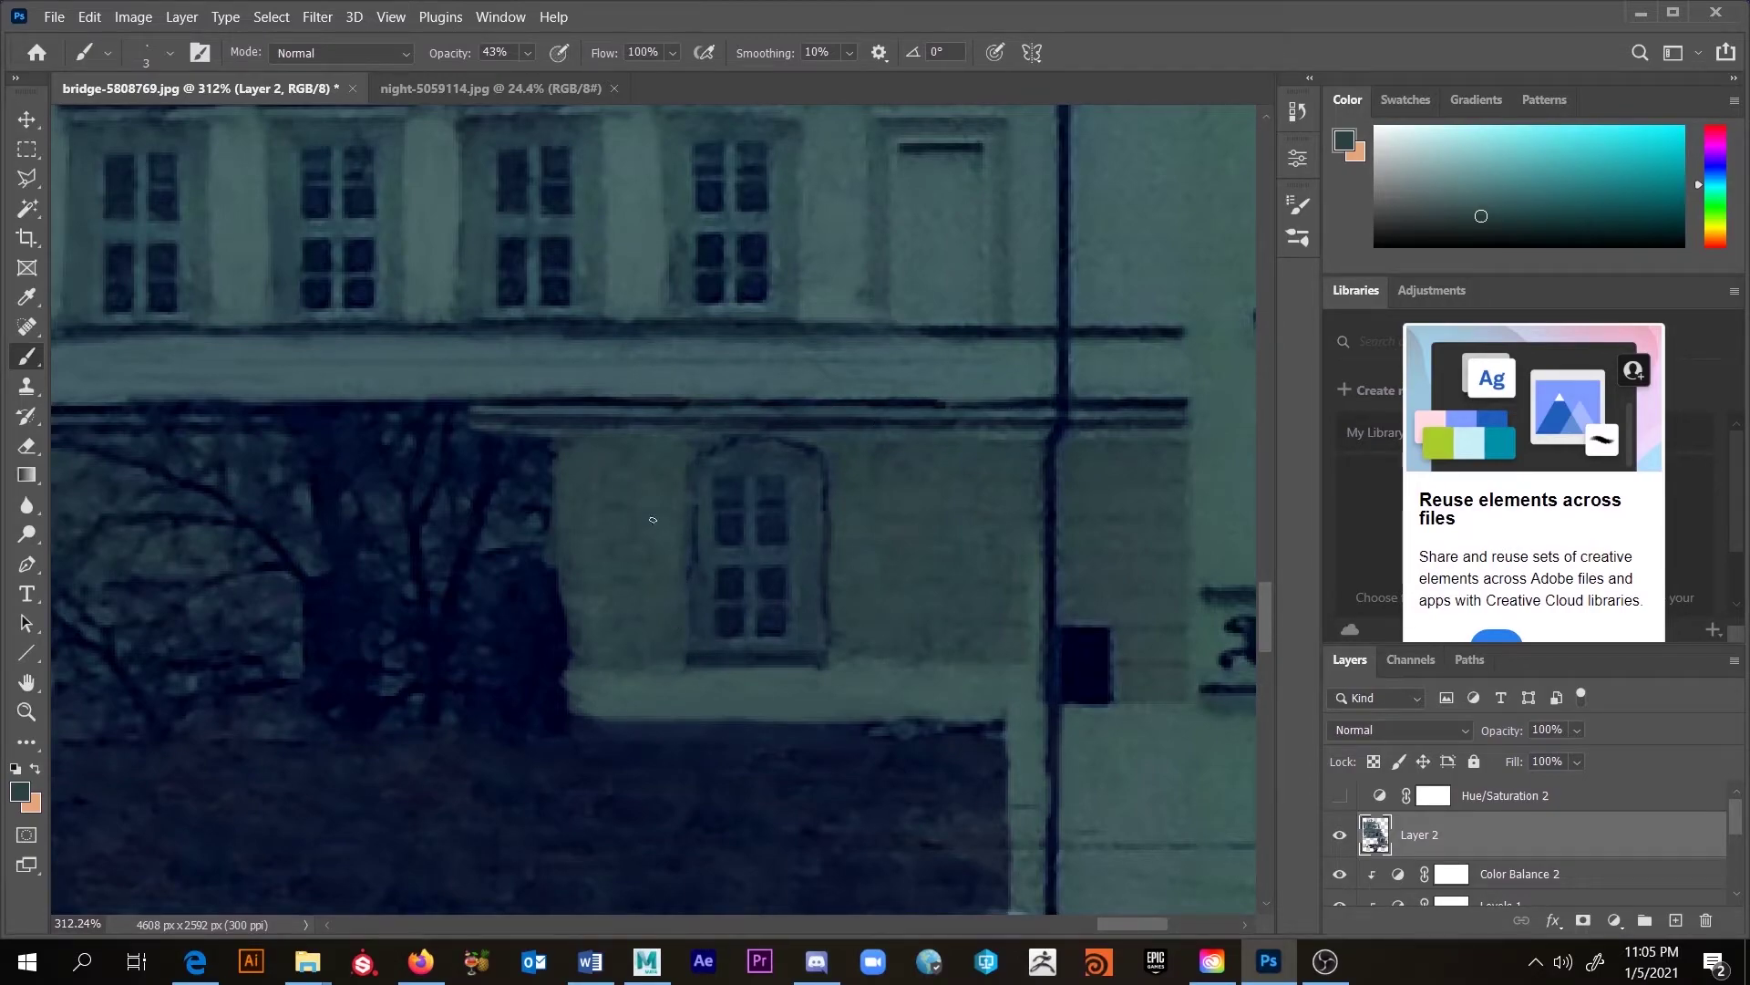
alt+click(628, 666)
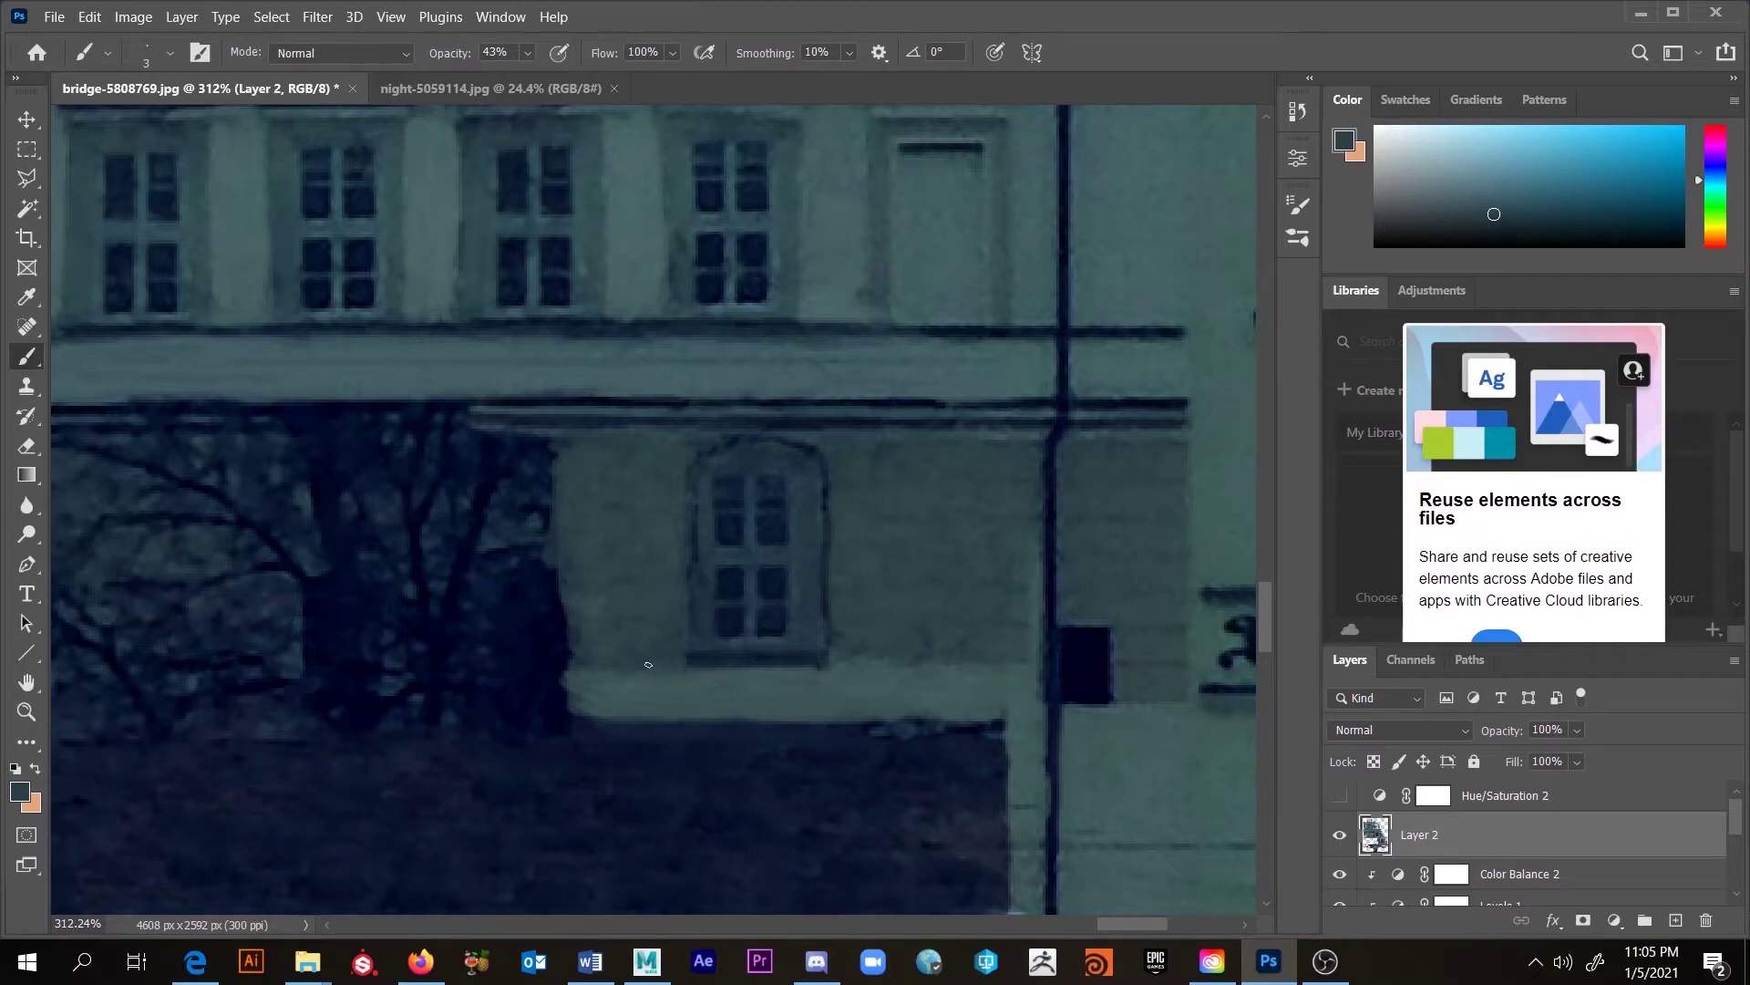
drag(614, 464, 645, 488)
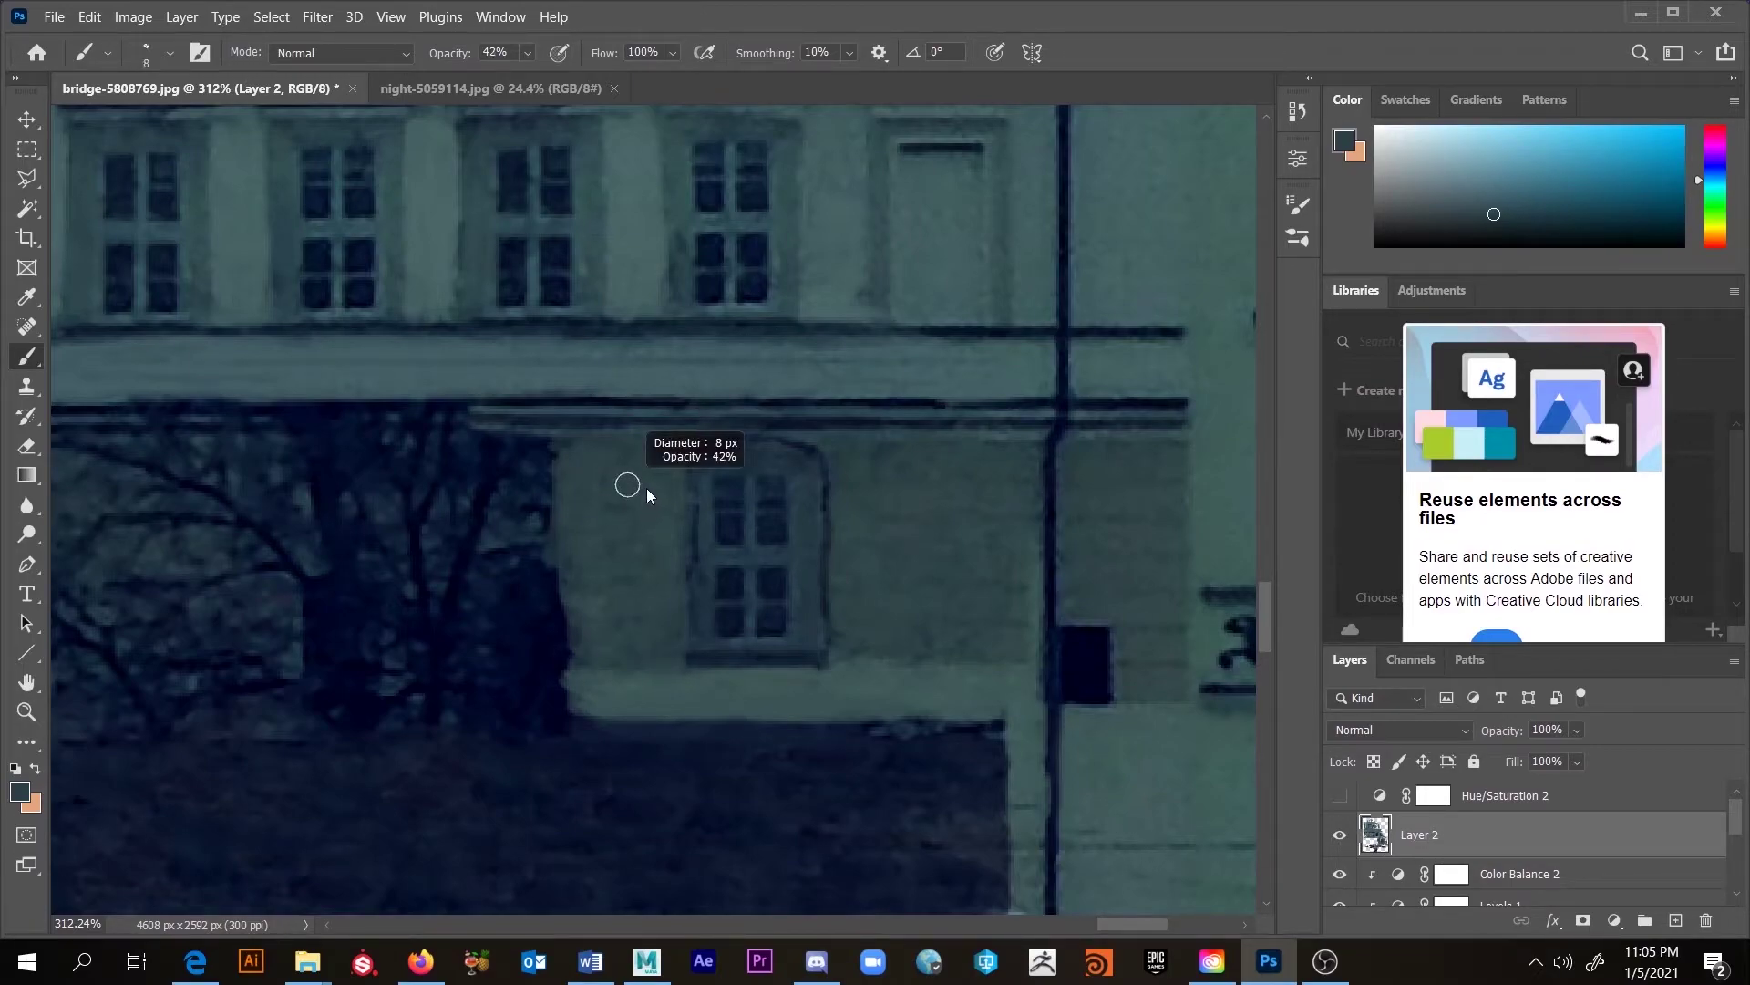
key(alt)
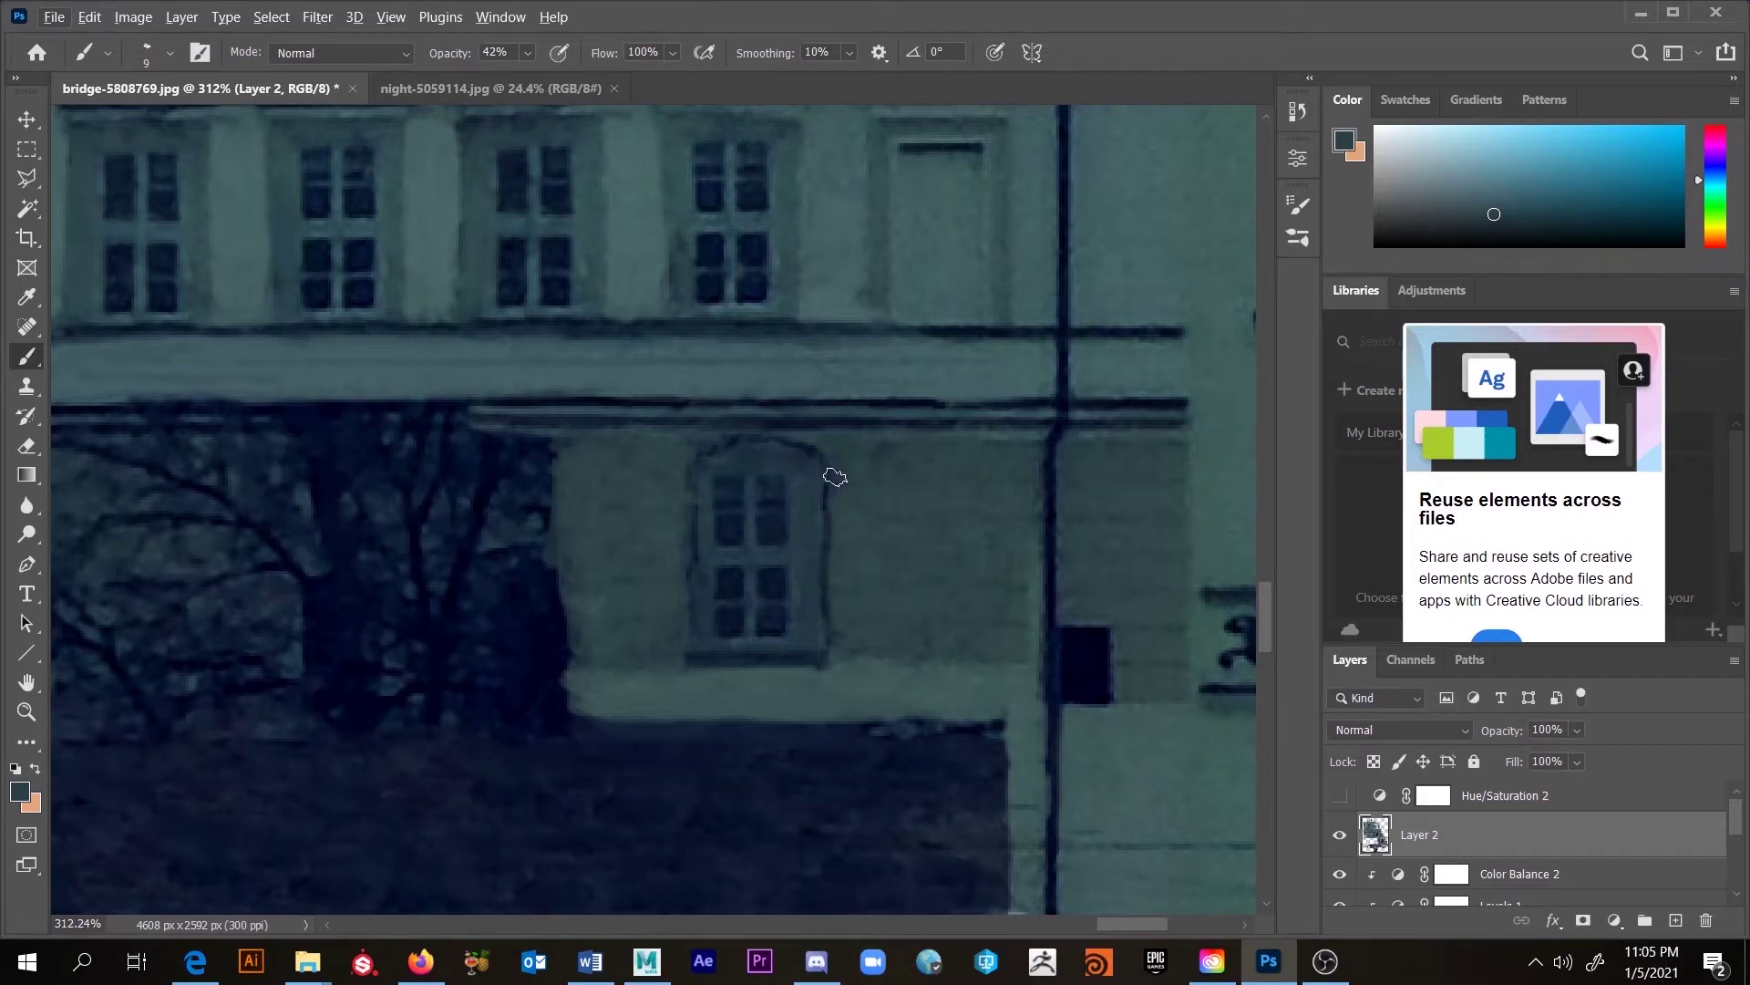
Step: Cover the tree trunk beside the arched window with cloned wall at 61% opacity and wall-coloured strokes from a 22 px brush at 41%
key(s)
key(Escape)
key(s)
scroll(927, 554, down, 3)
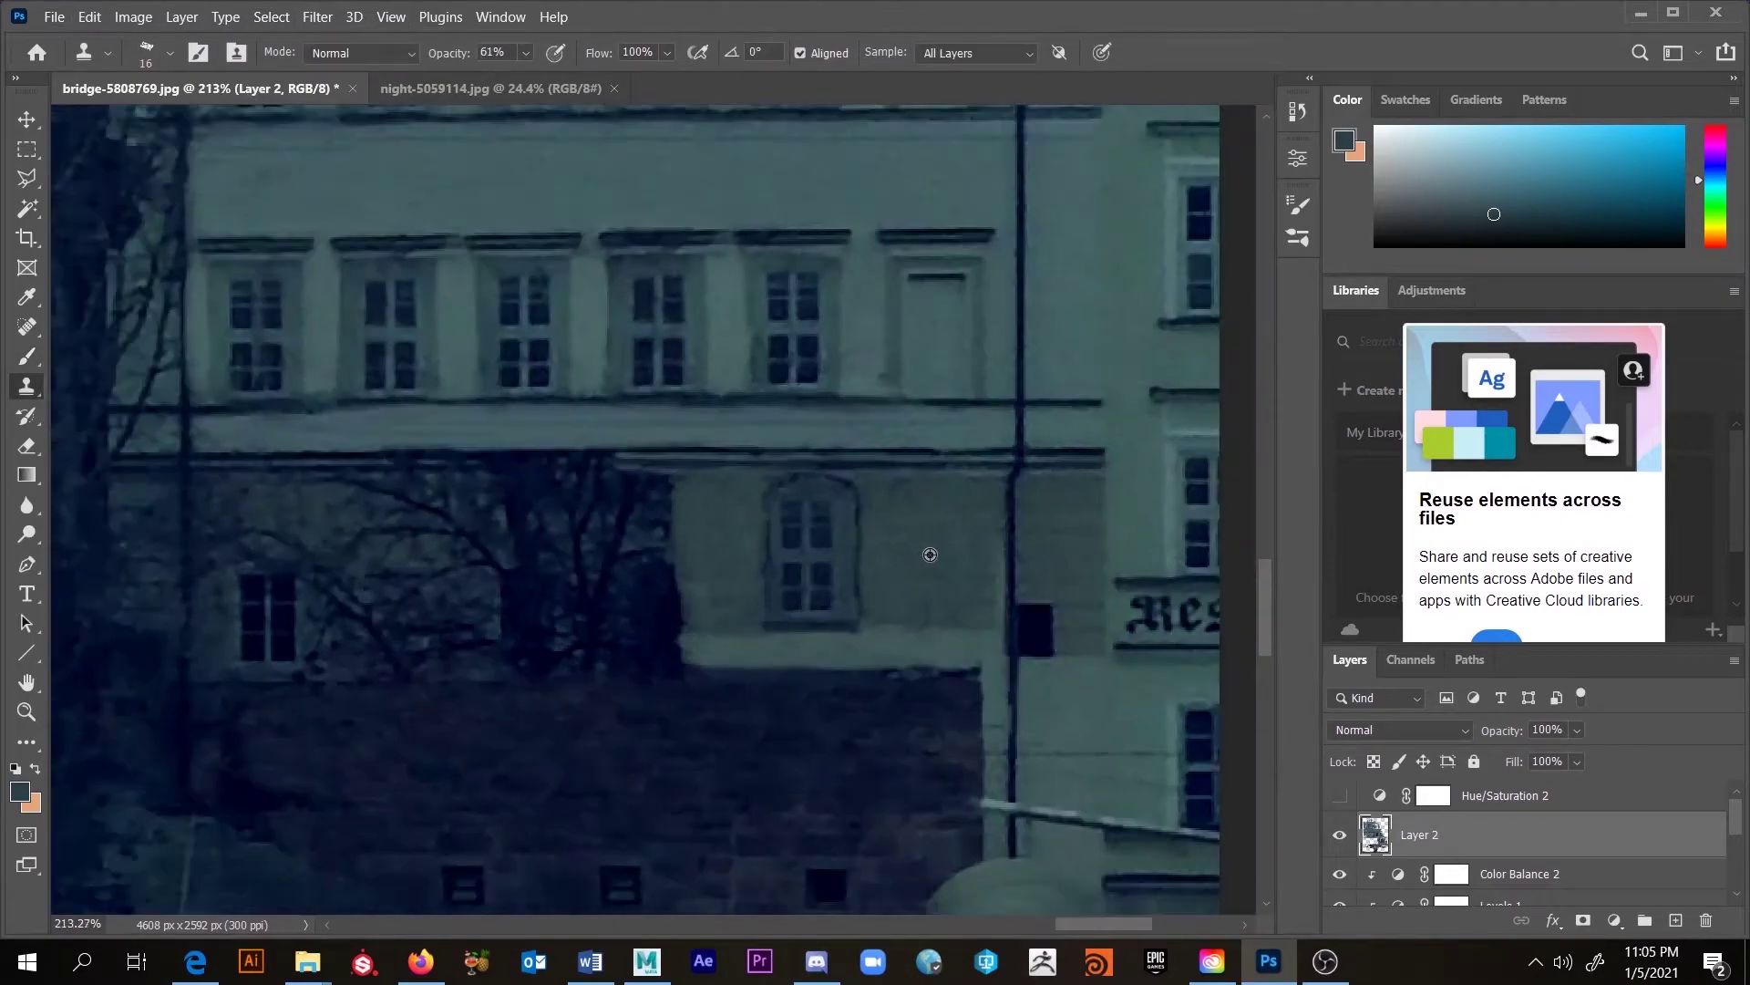
scroll(928, 554, down, 8)
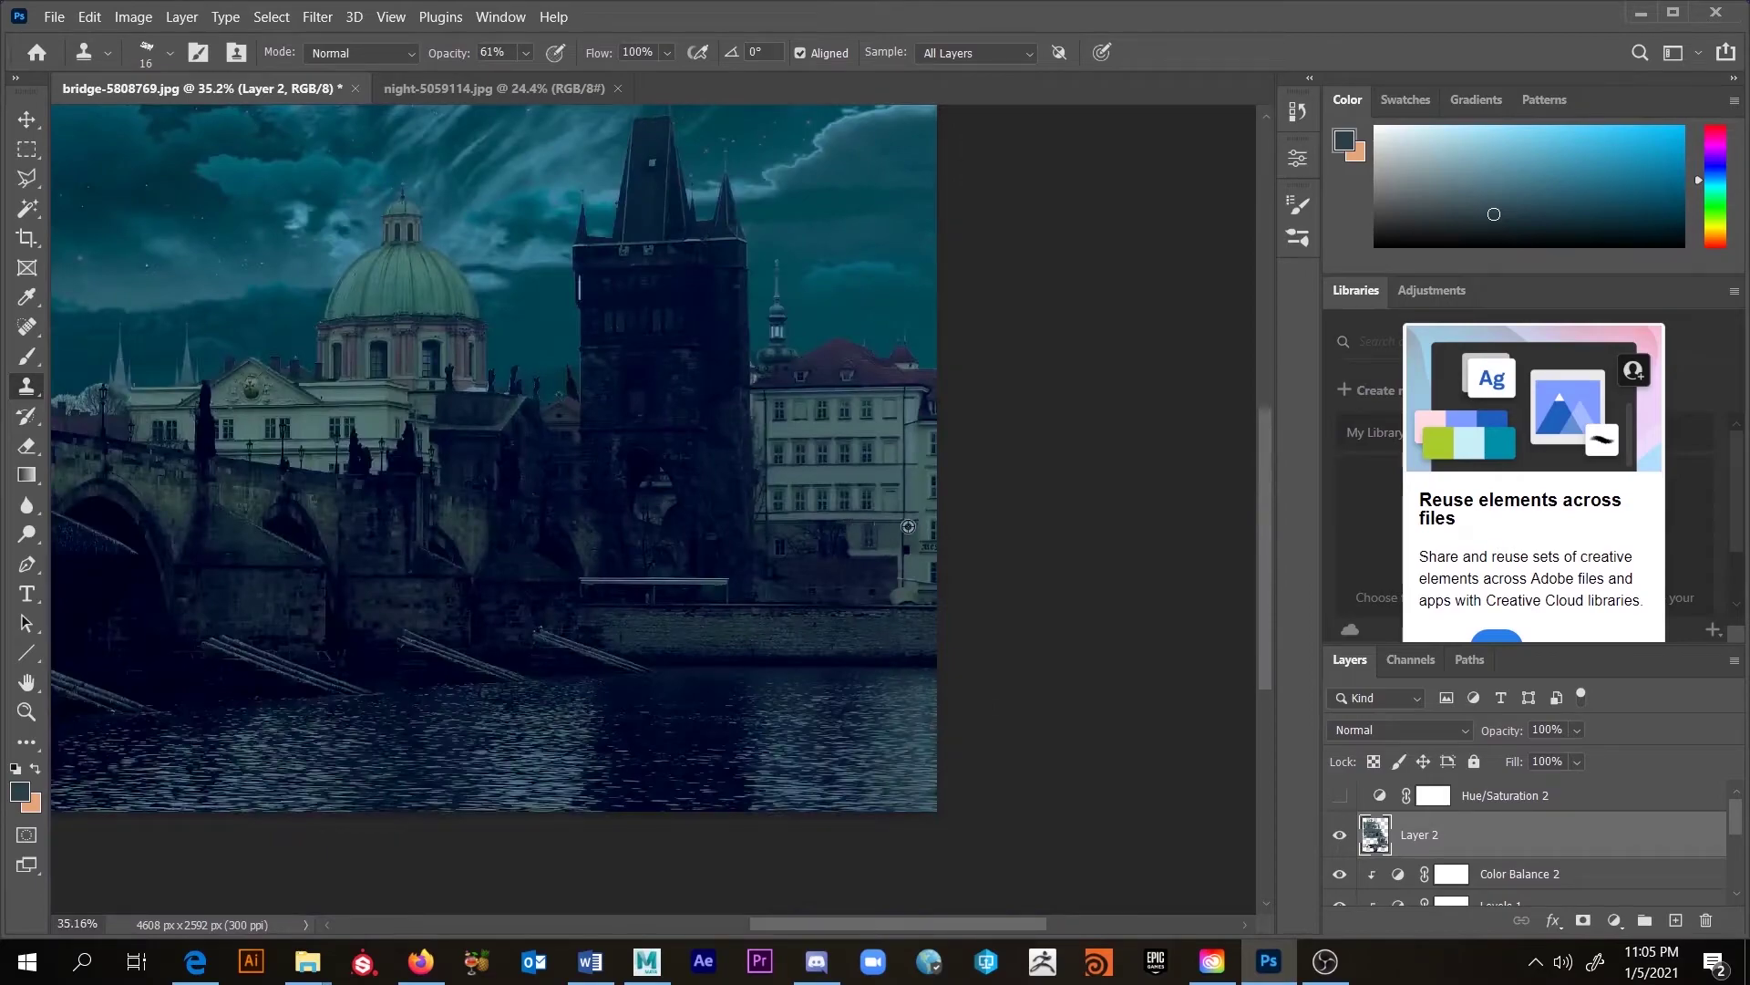
scroll(953, 515, up, 1)
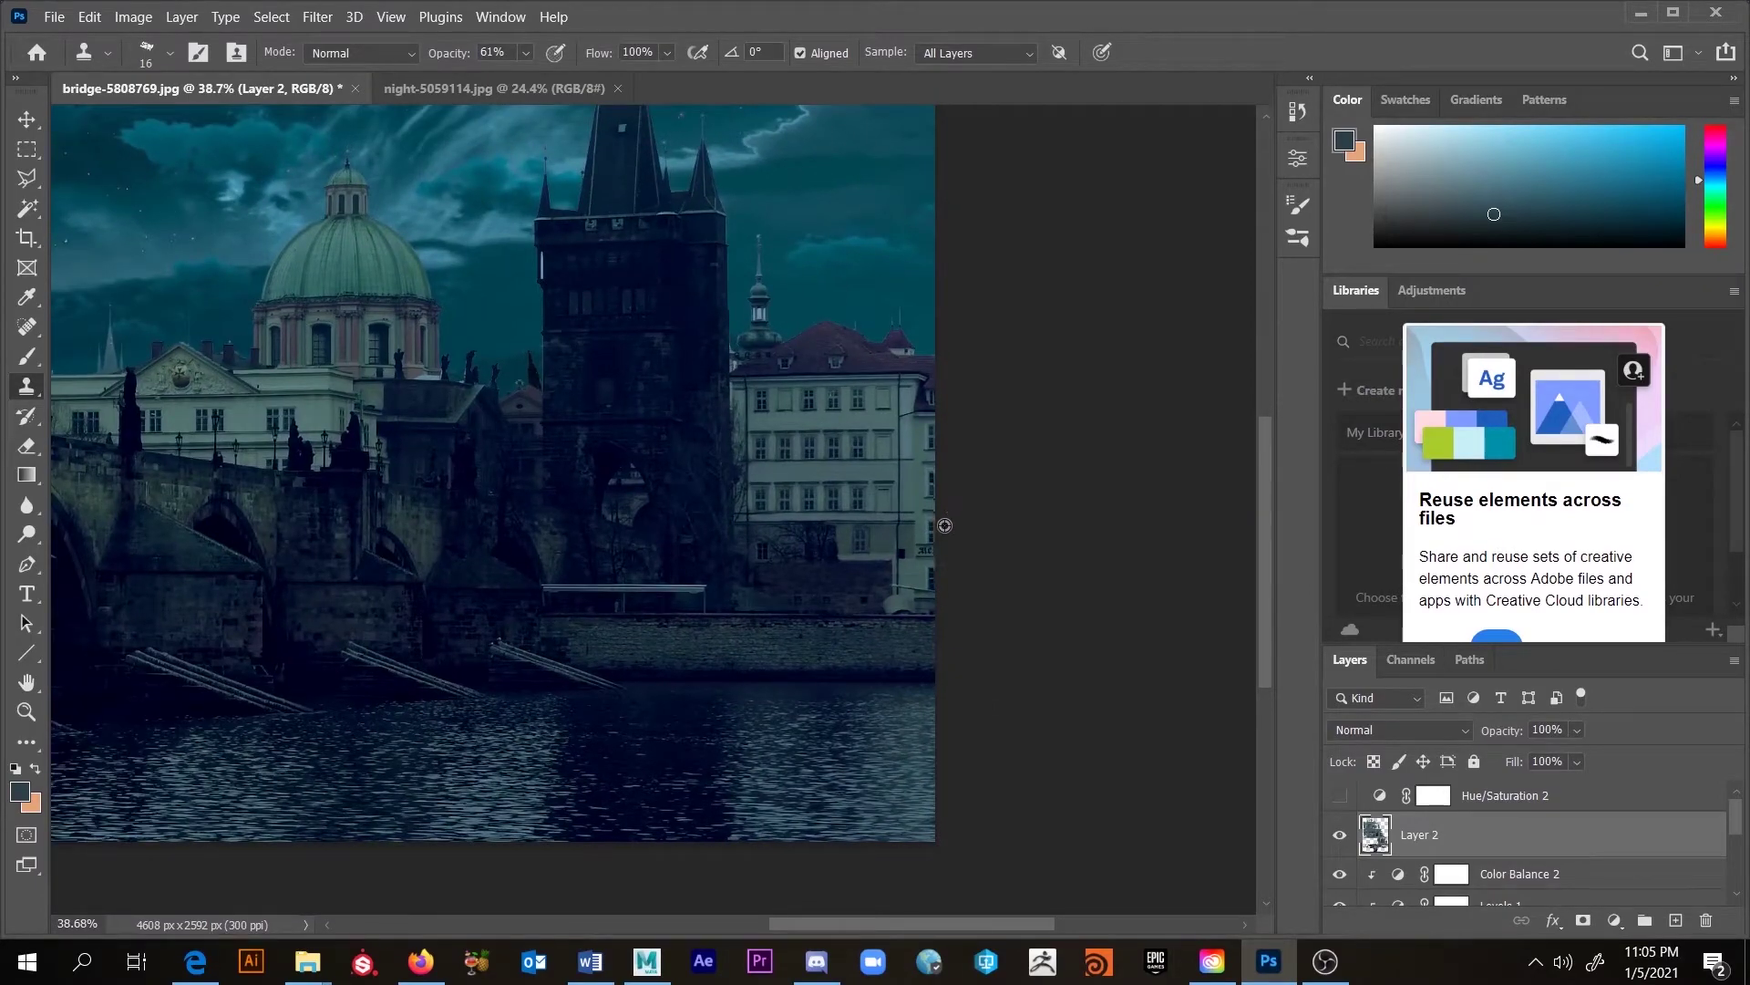
scroll(945, 526, up, 7)
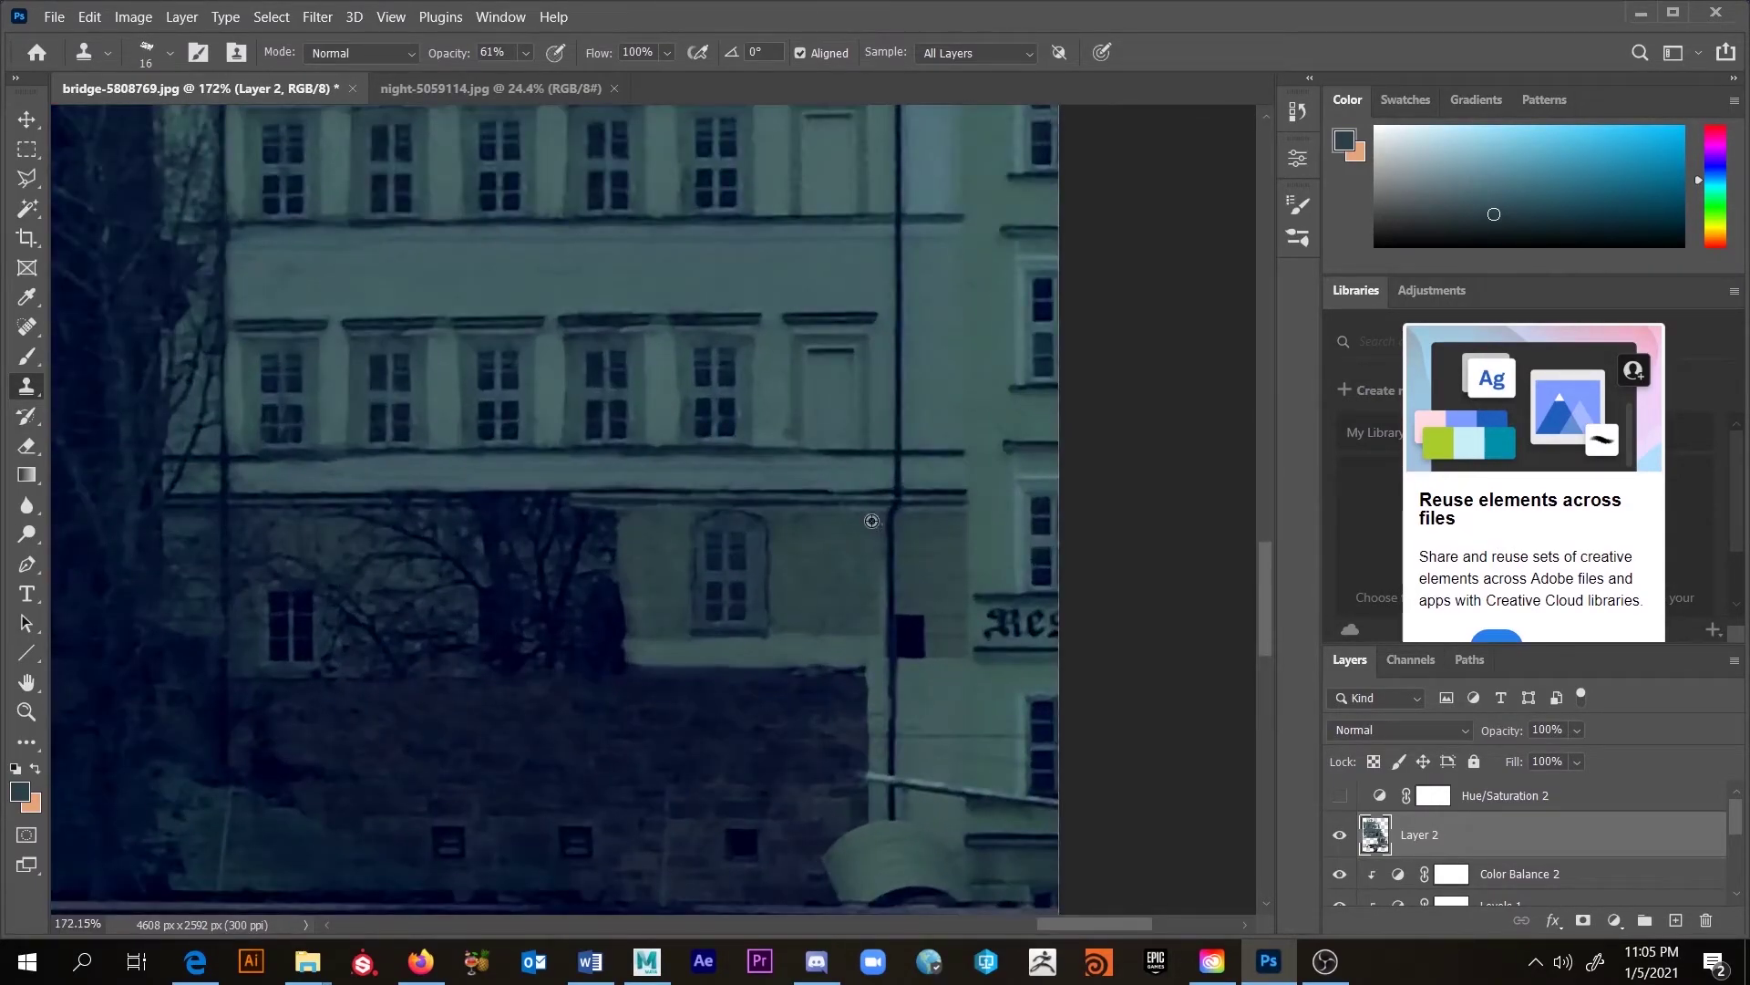
mouse_move(616, 514)
mouse_down()
mouse_move(472, 284)
mouse_move(539, 349)
mouse_move(590, 527)
mouse_move(571, 522)
mouse_move(597, 508)
mouse_move(541, 498)
mouse_move(570, 500)
mouse_move(544, 498)
mouse_move(561, 538)
mouse_move(610, 530)
mouse_move(612, 566)
mouse_move(564, 539)
mouse_move(557, 616)
mouse_move(602, 594)
mouse_move(612, 625)
mouse_move(563, 609)
mouse_move(839, 652)
mouse_move(590, 648)
mouse_move(634, 629)
mouse_up()
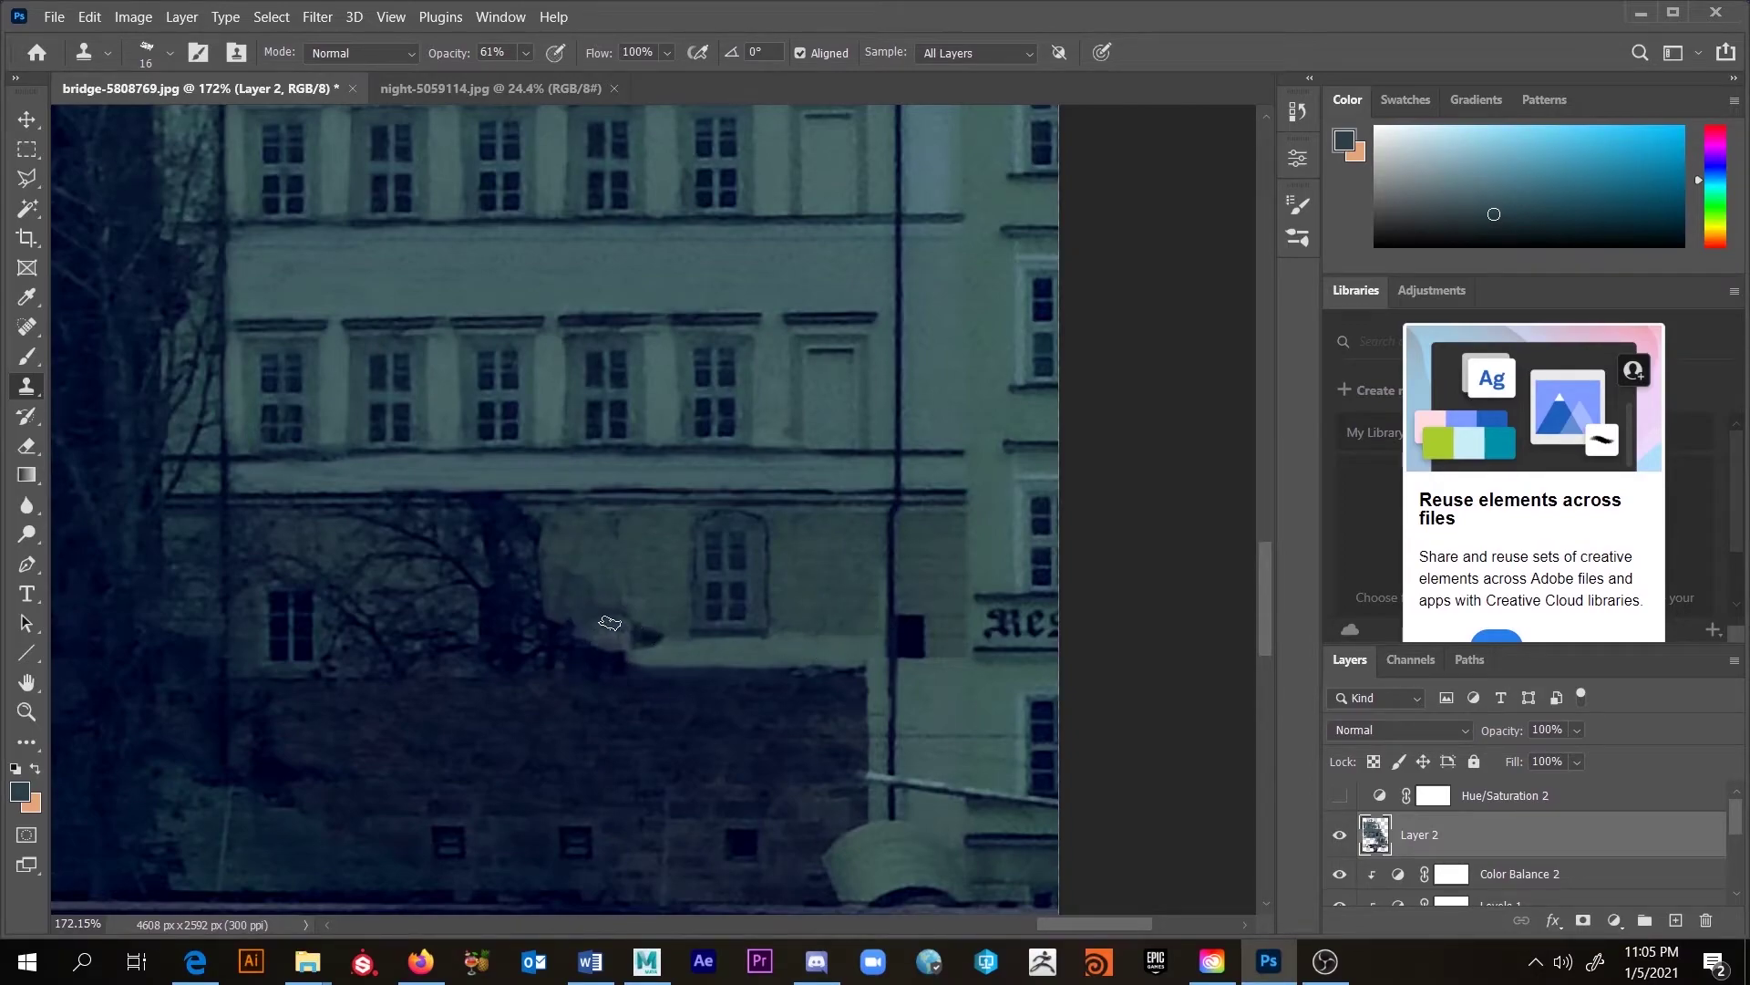
key(b)
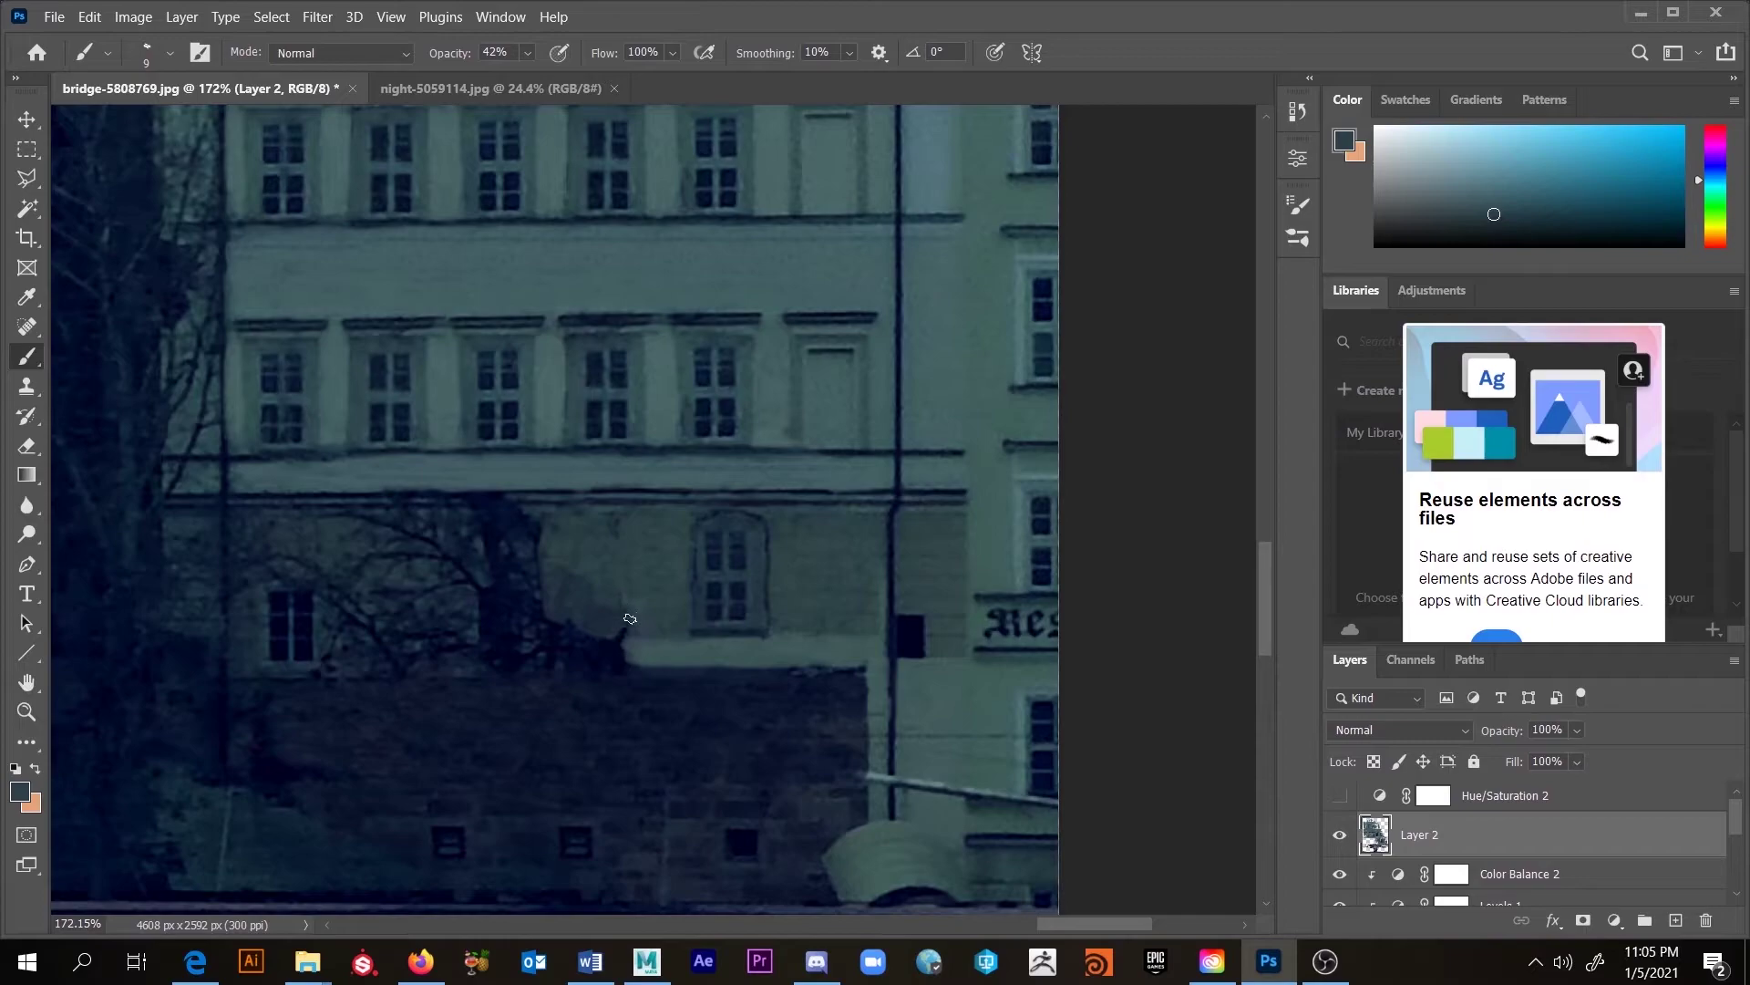
mouse_move(589, 655)
mouse_down()
mouse_move(532, 611)
mouse_move(588, 592)
mouse_move(606, 611)
mouse_move(610, 636)
mouse_move(530, 573)
mouse_move(582, 511)
mouse_move(514, 521)
mouse_move(574, 520)
mouse_move(620, 547)
mouse_move(629, 610)
mouse_move(594, 635)
mouse_move(551, 626)
mouse_move(525, 551)
mouse_move(497, 553)
mouse_move(453, 503)
mouse_move(533, 496)
mouse_move(409, 519)
mouse_move(567, 519)
mouse_move(561, 504)
mouse_move(492, 516)
mouse_move(560, 534)
mouse_move(488, 605)
mouse_move(528, 626)
mouse_move(519, 590)
mouse_move(526, 618)
mouse_move(557, 627)
mouse_move(548, 643)
mouse_move(611, 649)
mouse_move(475, 646)
mouse_move(517, 575)
mouse_move(519, 610)
mouse_move(498, 613)
mouse_move(482, 573)
mouse_move(490, 650)
mouse_up()
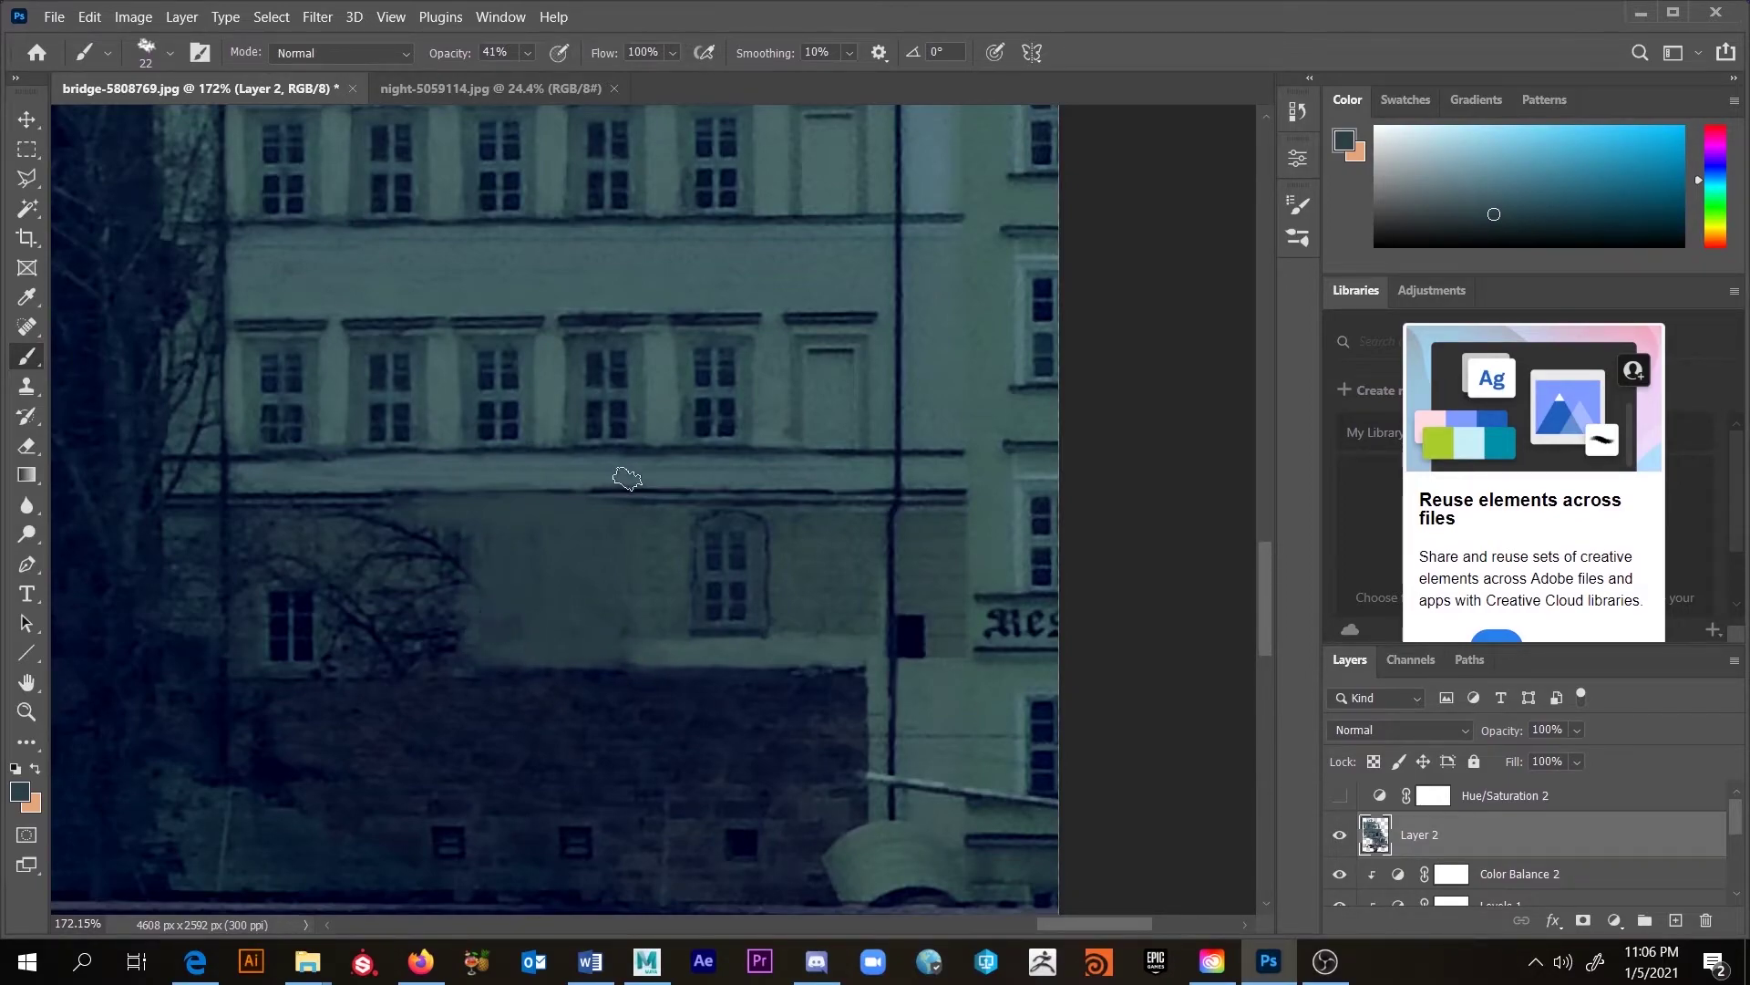
Step: Clone the cornice edge, arched window and pale ledge onto the painted wall section with a 16 px stamp at 61% opacity
key(s)
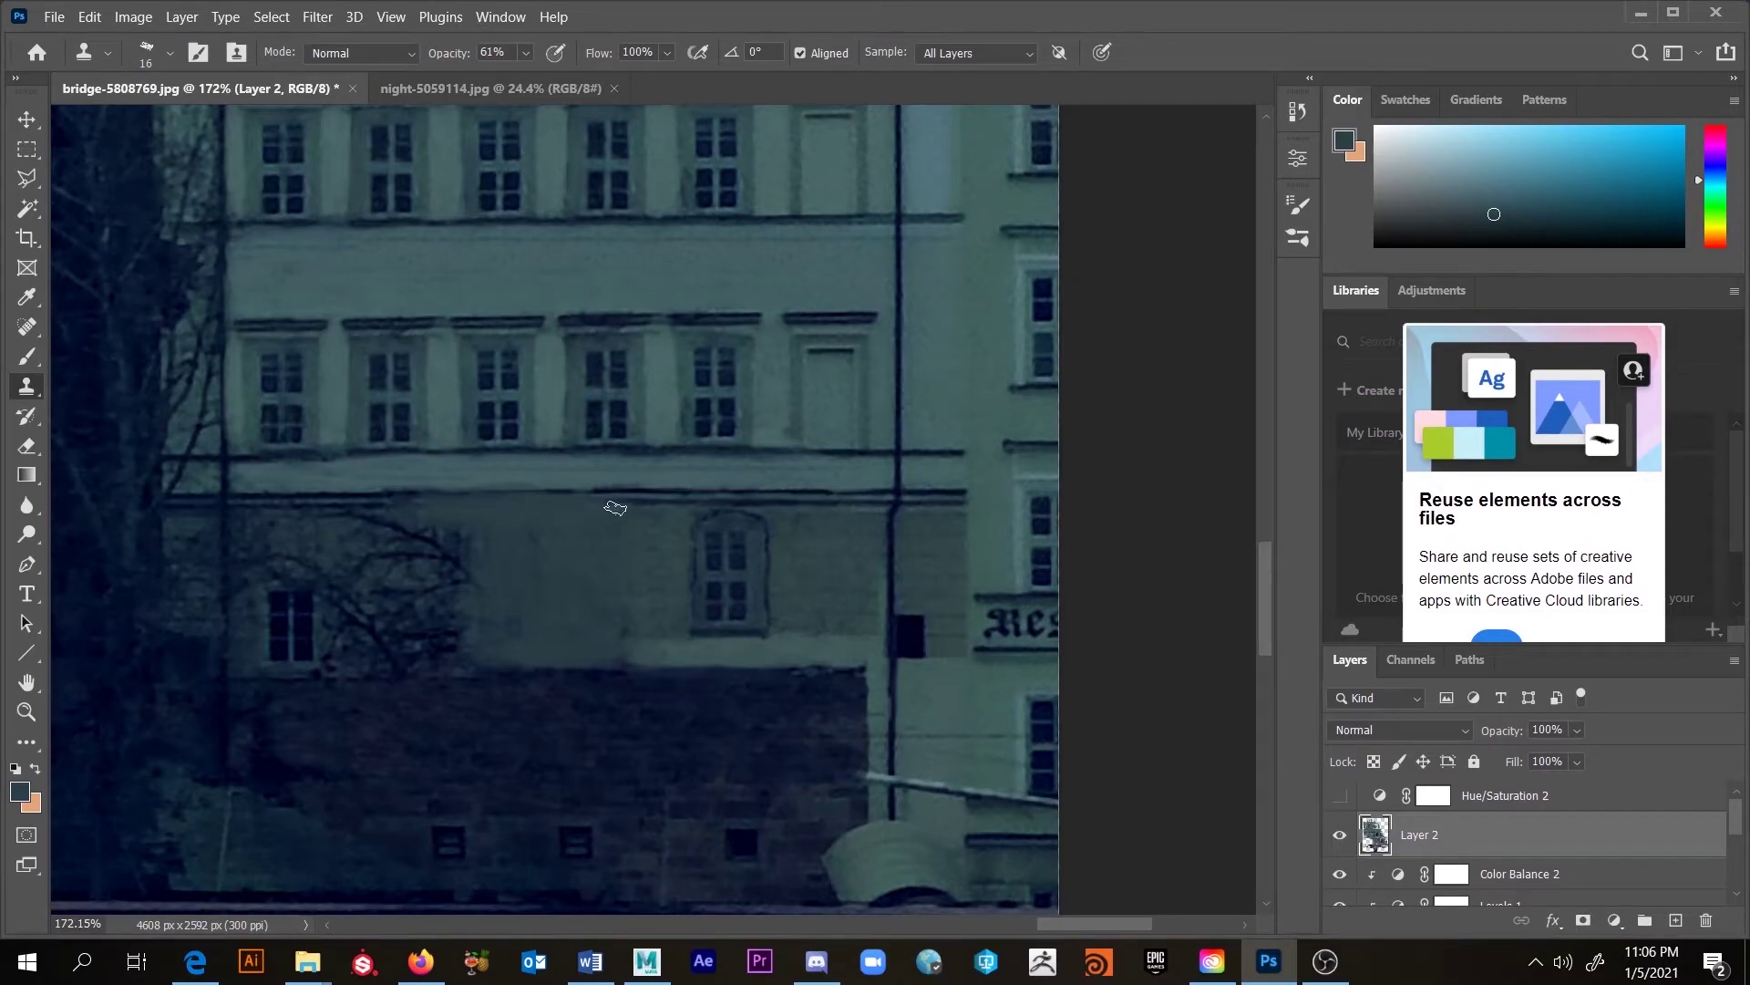
drag(615, 509, 456, 511)
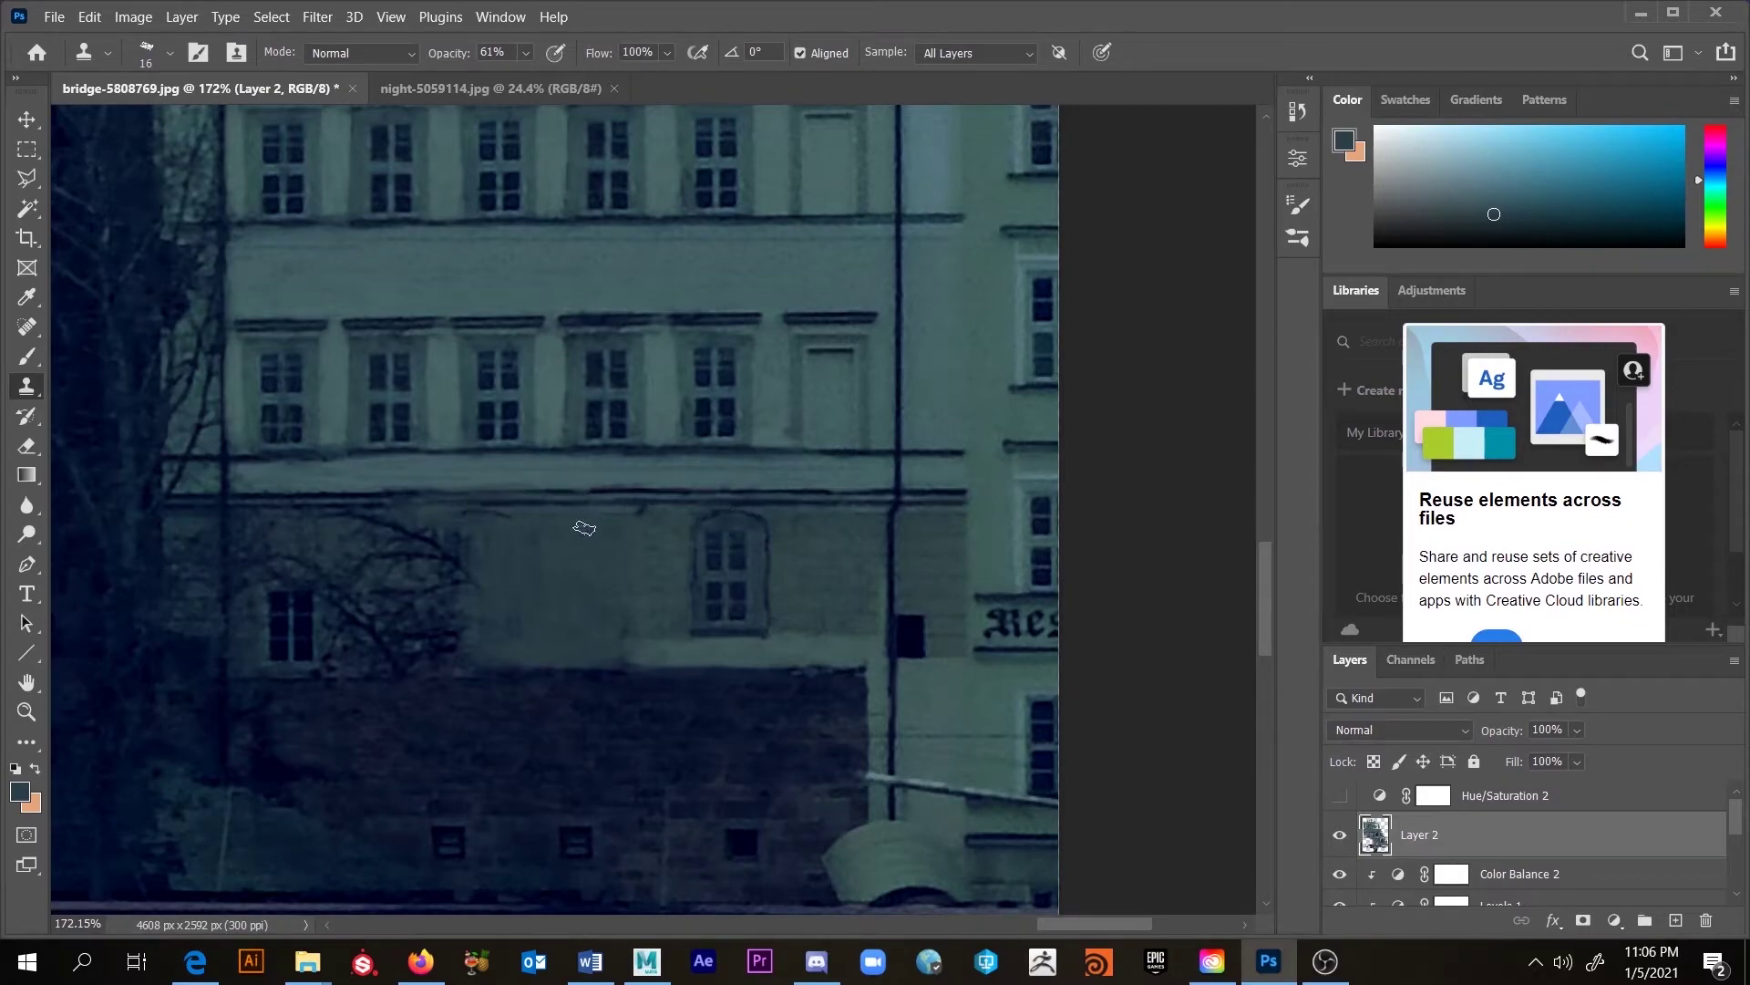
mouse_move(610, 516)
mouse_down()
mouse_move(614, 559)
mouse_move(563, 528)
mouse_move(537, 587)
mouse_move(509, 522)
mouse_move(478, 559)
mouse_move(450, 547)
mouse_move(456, 529)
mouse_move(445, 542)
mouse_move(508, 593)
mouse_move(441, 575)
mouse_move(520, 632)
mouse_move(505, 618)
mouse_move(552, 613)
mouse_move(483, 653)
mouse_move(561, 651)
mouse_move(456, 649)
mouse_move(620, 653)
mouse_move(610, 596)
mouse_up()
drag(642, 508, 642, 513)
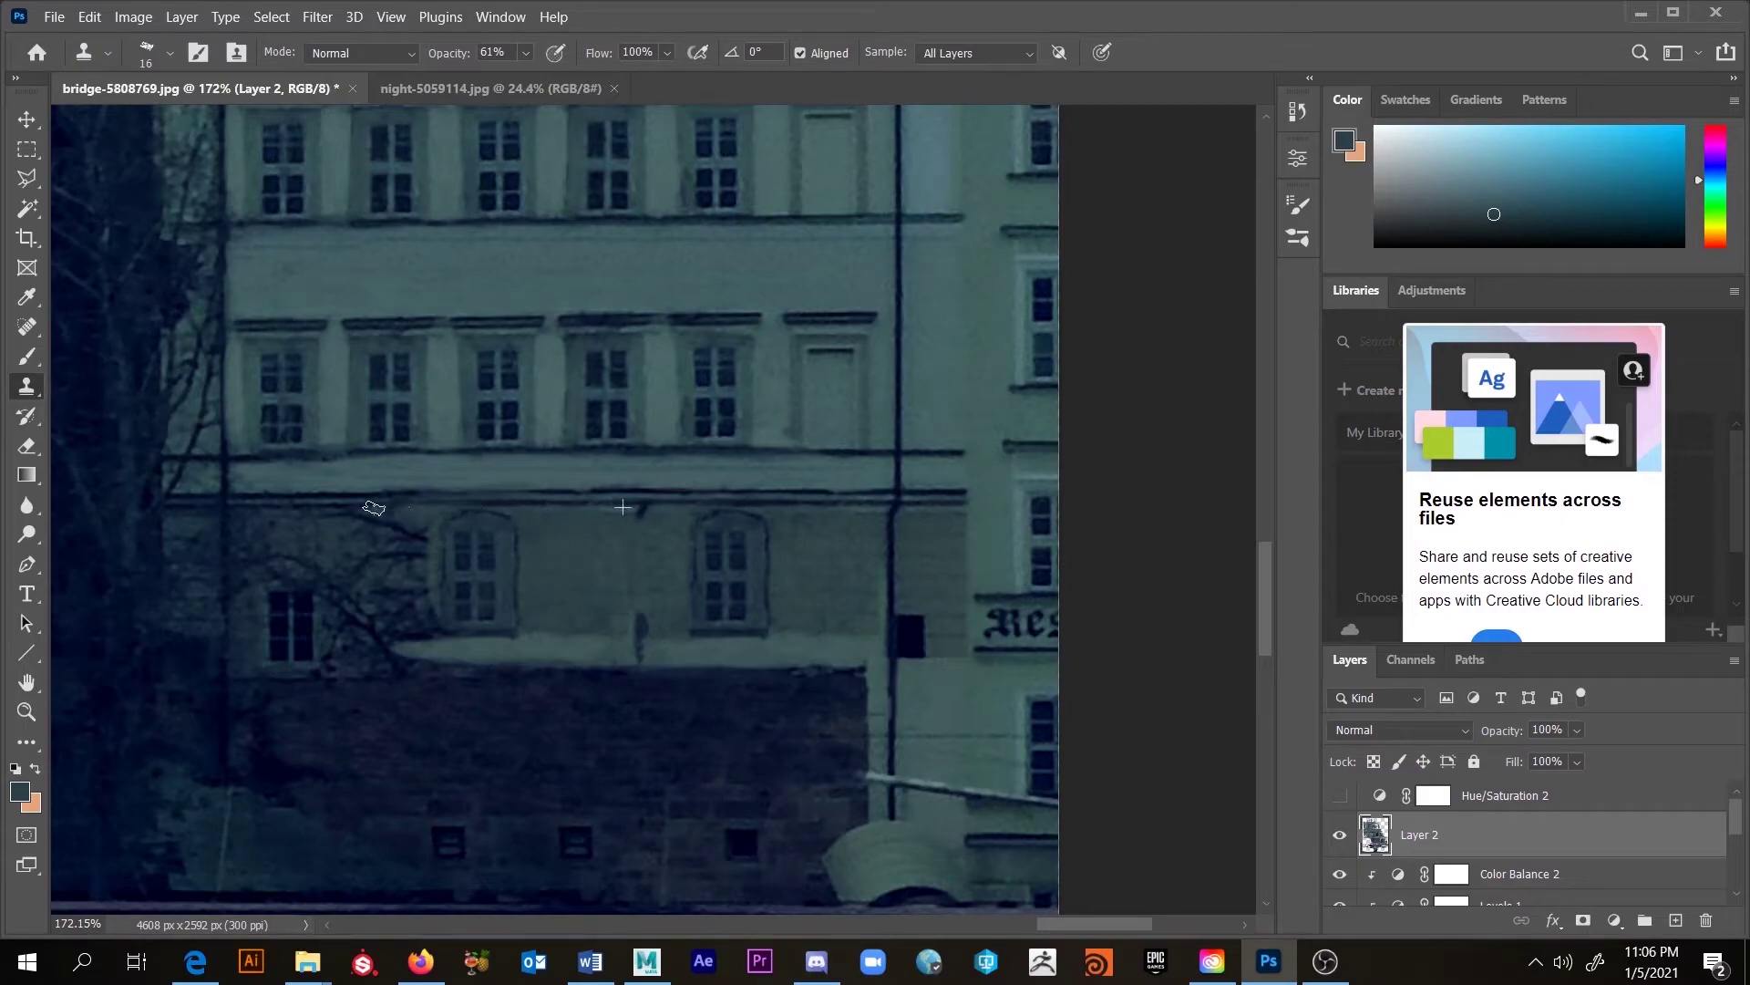
Step: Clone wall, cornice edge and pale ledge over the remaining branches and the small dark window, up to the left downpipe
mouse_move(312, 504)
mouse_down()
mouse_move(372, 512)
mouse_move(366, 480)
mouse_move(383, 494)
mouse_move(324, 506)
mouse_move(399, 511)
mouse_move(389, 545)
mouse_move(439, 597)
mouse_move(382, 522)
mouse_move(409, 513)
mouse_move(414, 617)
mouse_move(658, 611)
mouse_move(658, 649)
mouse_move(660, 606)
mouse_move(659, 636)
mouse_move(404, 652)
mouse_move(374, 589)
mouse_move(391, 666)
mouse_move(369, 575)
mouse_move(621, 546)
mouse_move(619, 519)
mouse_move(585, 633)
mouse_move(605, 648)
mouse_move(583, 649)
mouse_move(623, 673)
mouse_move(638, 621)
mouse_move(381, 575)
mouse_move(401, 633)
mouse_up()
mouse_move(333, 556)
mouse_down()
mouse_move(338, 638)
mouse_move(328, 585)
mouse_move(343, 574)
mouse_up()
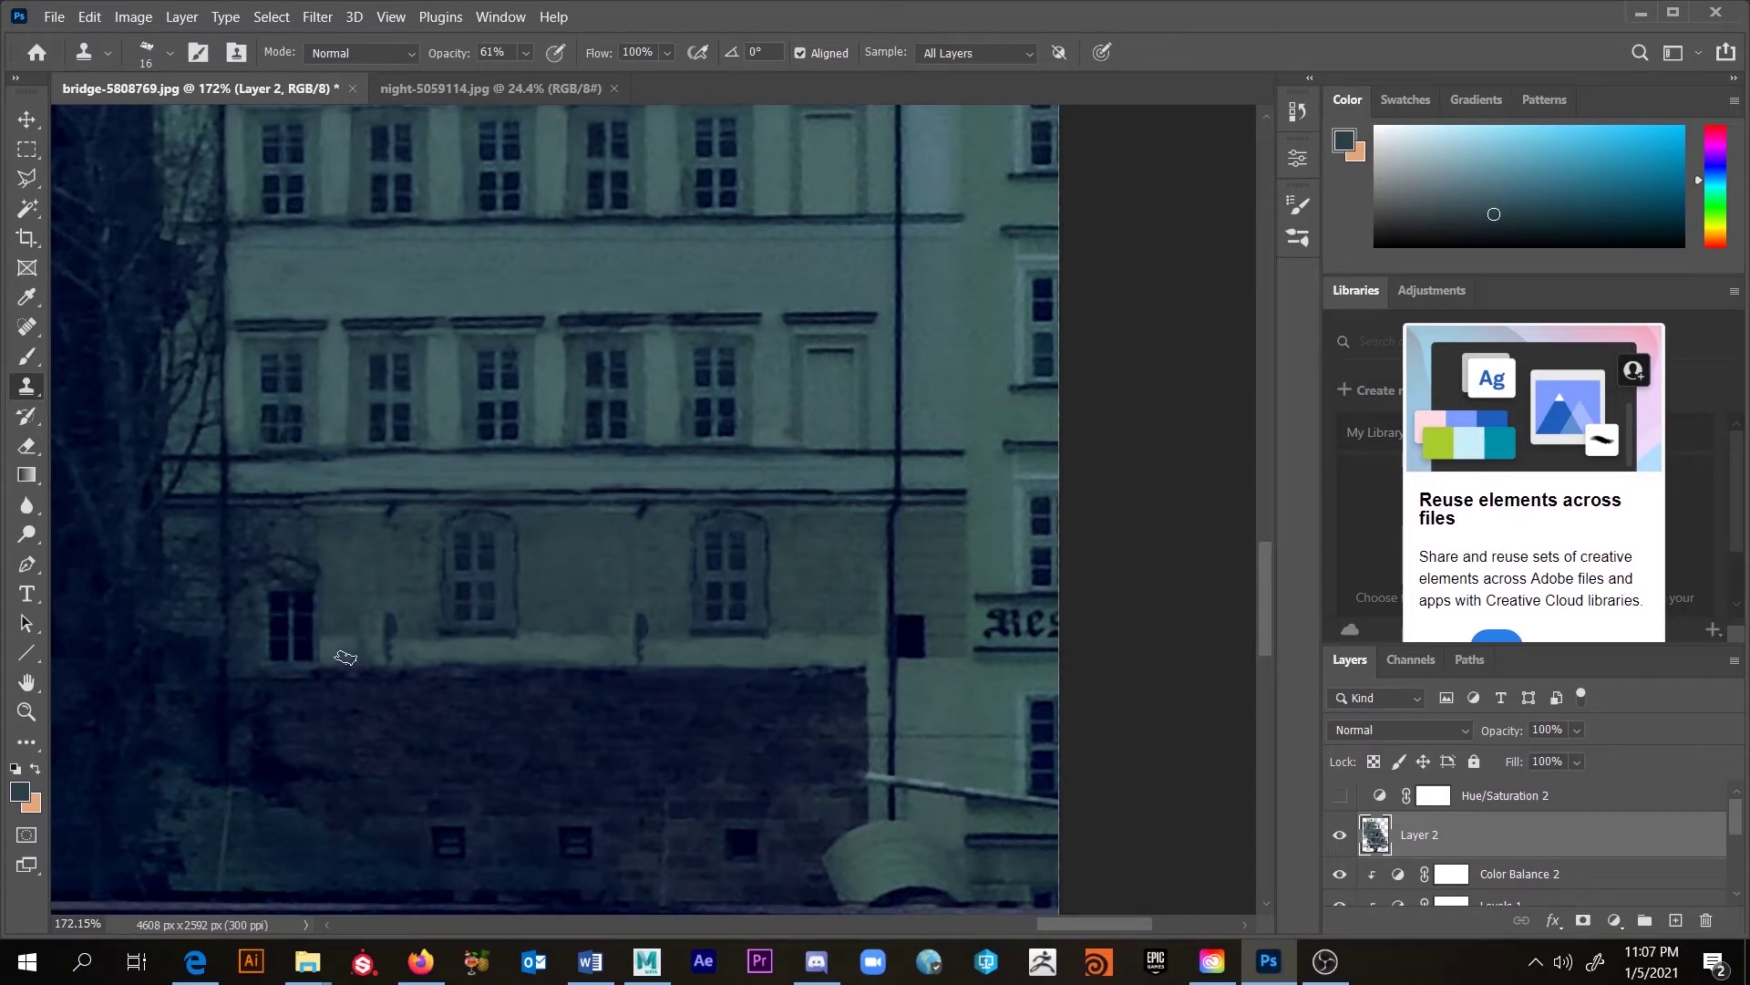
mouse_move(358, 613)
mouse_down()
mouse_move(312, 525)
mouse_move(262, 530)
mouse_move(271, 588)
mouse_move(312, 639)
mouse_move(304, 558)
mouse_move(299, 543)
mouse_move(313, 615)
mouse_move(297, 668)
mouse_move(268, 612)
mouse_move(280, 588)
mouse_move(303, 600)
mouse_move(286, 643)
mouse_move(264, 539)
mouse_move(260, 621)
mouse_move(265, 527)
mouse_move(254, 587)
mouse_move(245, 520)
mouse_move(246, 651)
mouse_up()
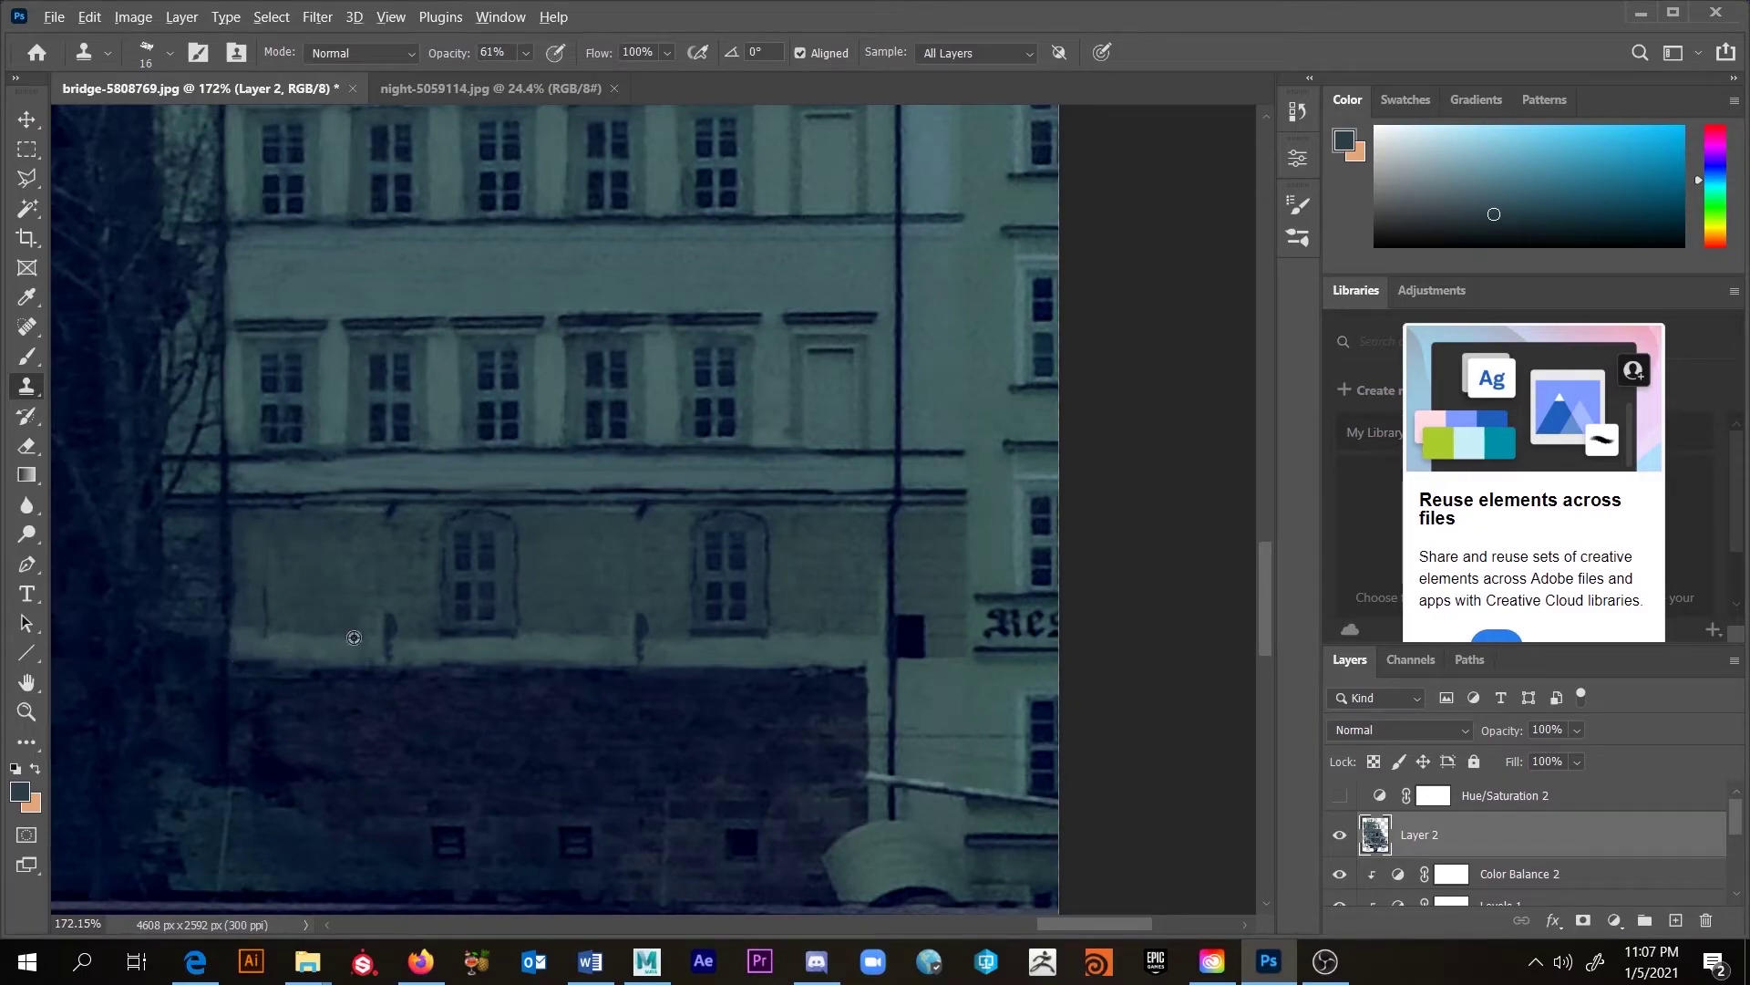
alt+click(345, 638)
mouse_move(268, 636)
mouse_down()
mouse_move(249, 644)
mouse_move(285, 660)
mouse_move(255, 660)
mouse_up()
alt+click(335, 555)
mouse_move(260, 598)
mouse_down()
mouse_move(261, 617)
mouse_move(257, 562)
mouse_up()
Step: Even out the pale ledge and the wall just above it with sampled colours, using a 22 px brush at 41% opacity
key(b)
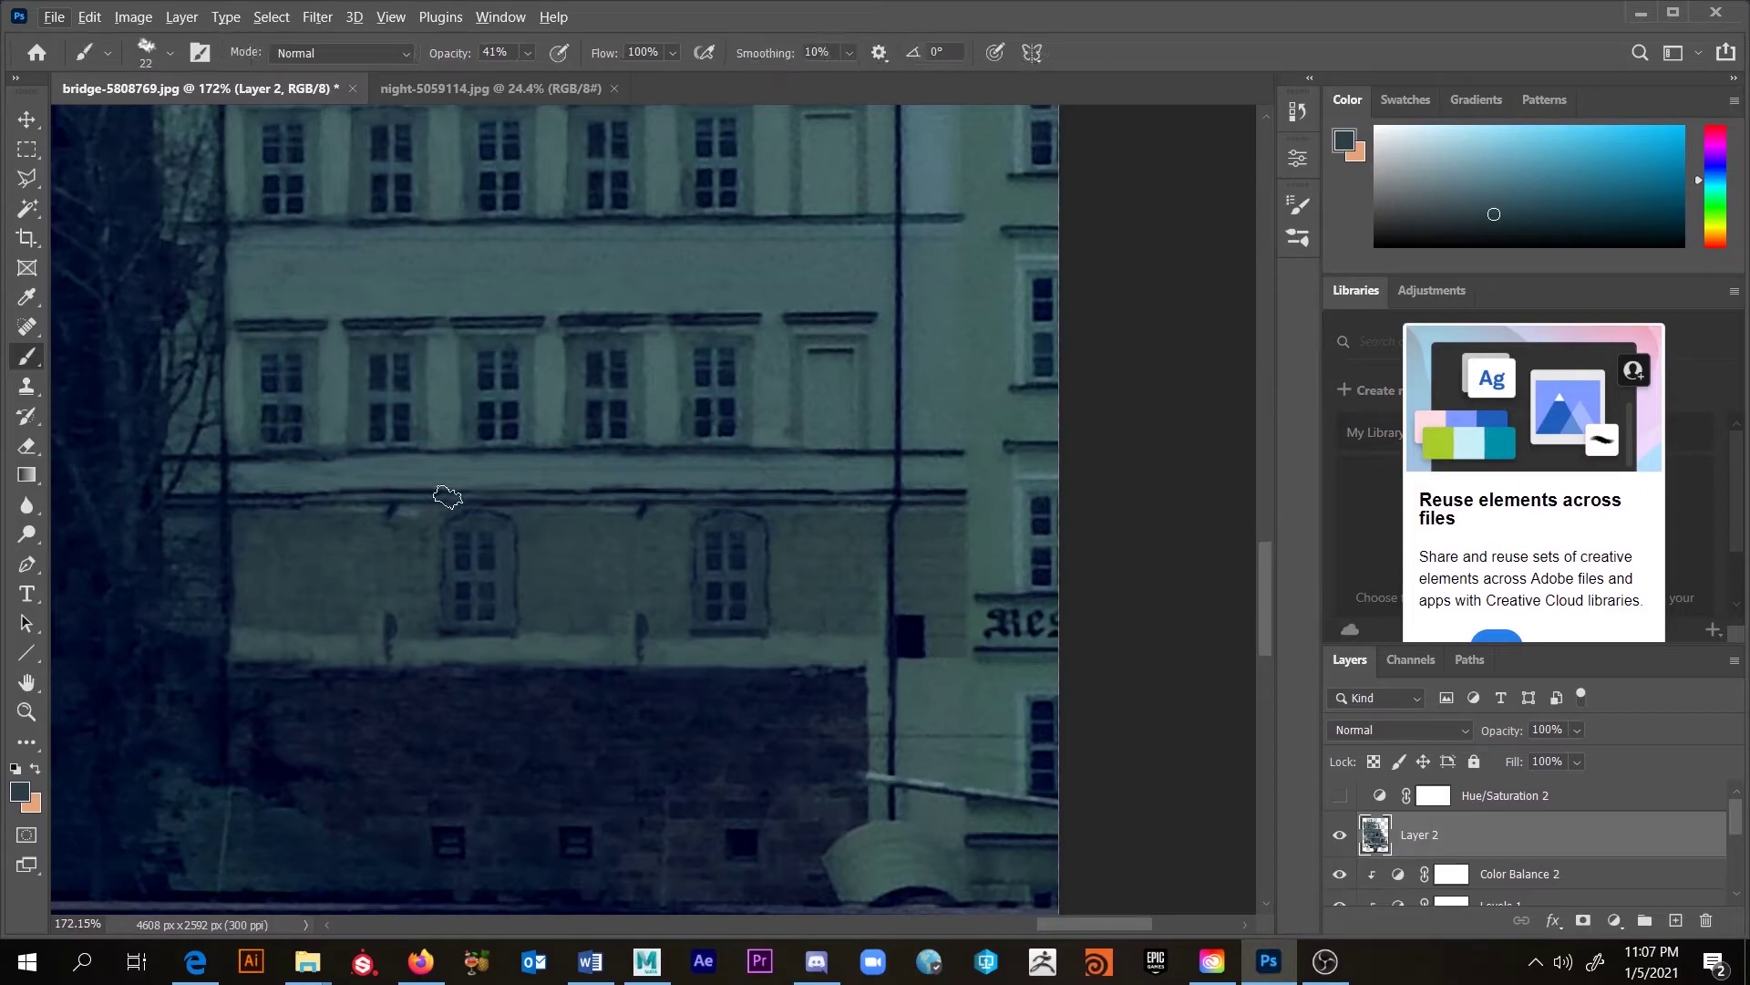
alt+click(259, 641)
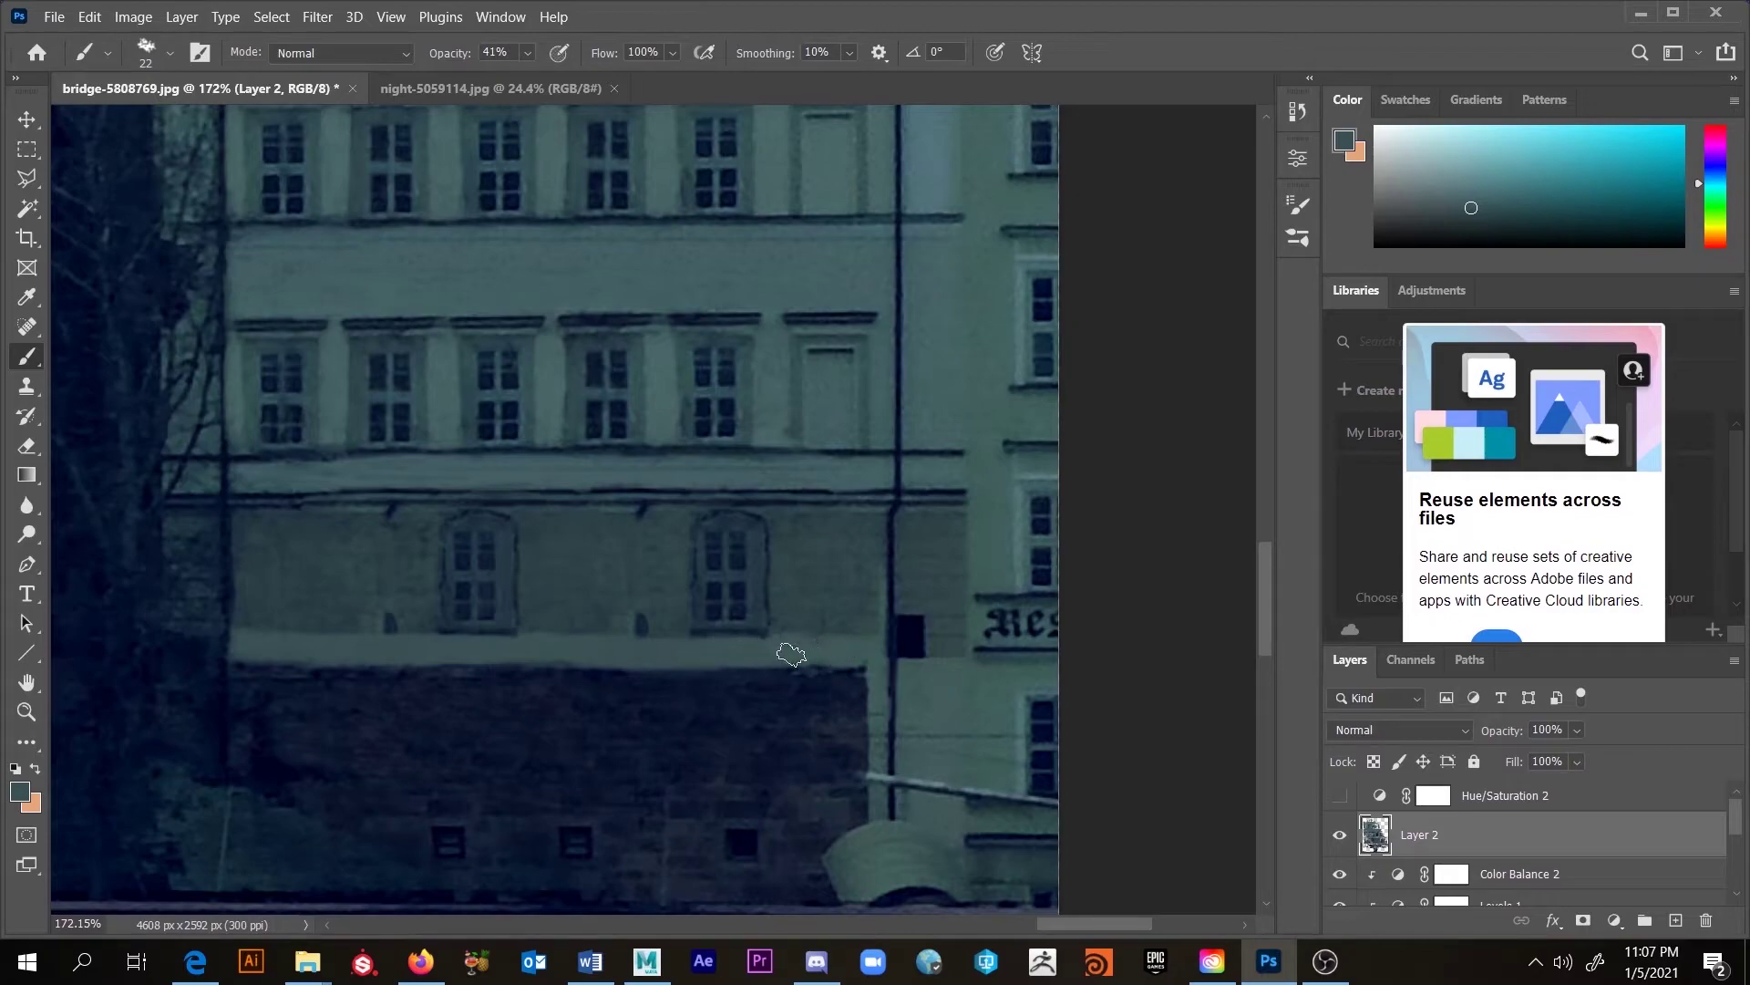
alt+click(267, 604)
drag(244, 625, 410, 624)
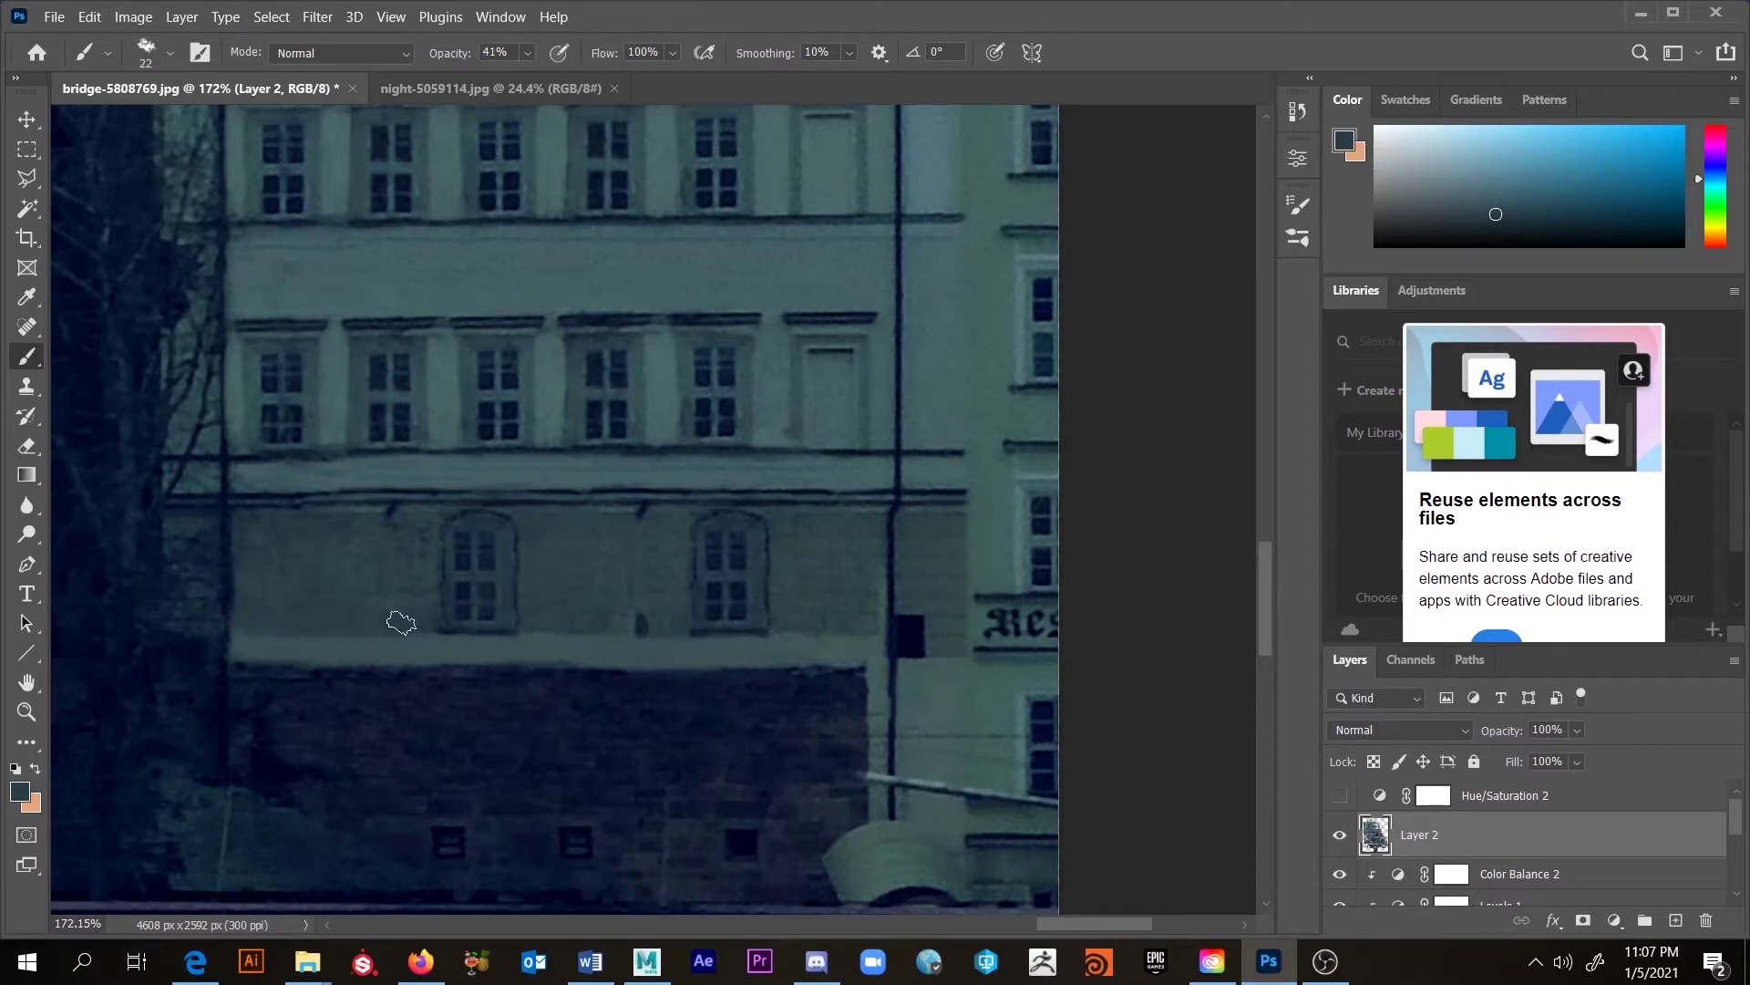
Step: Clone wall texture over the marks above the ledge and extend the cornice edge at its left end at 61% opacity
key(s)
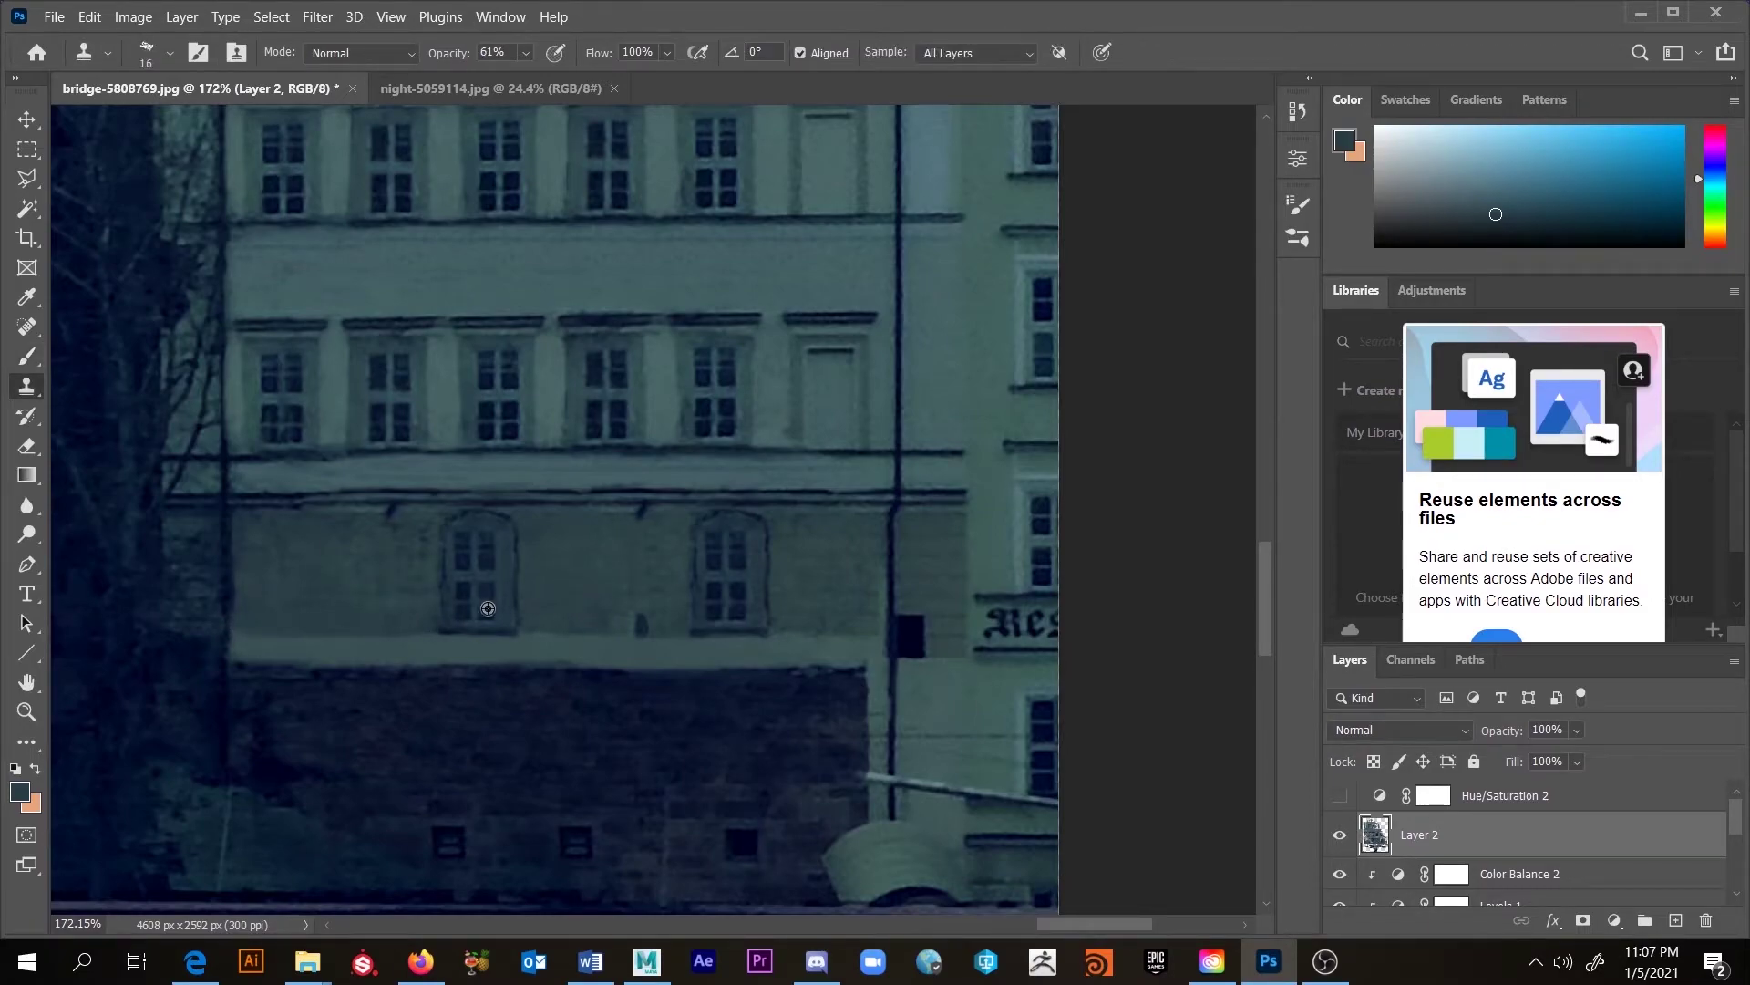
drag(273, 630, 344, 610)
drag(632, 623, 630, 625)
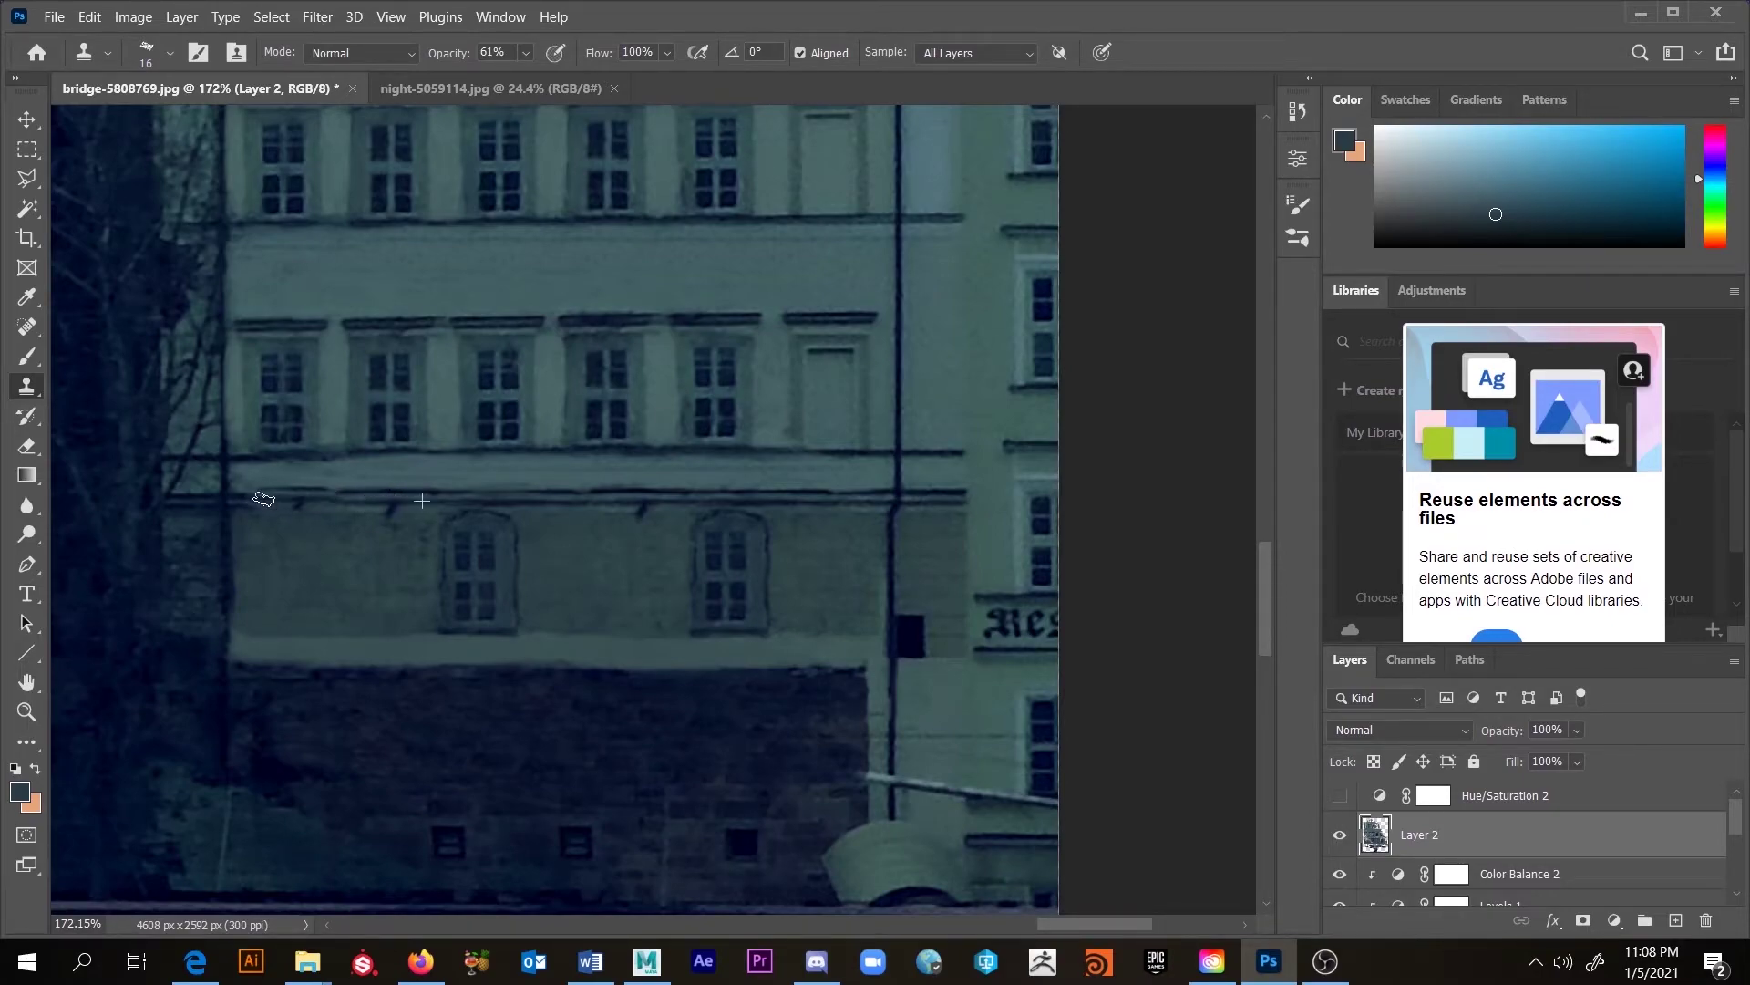
mouse_move(254, 499)
mouse_down()
mouse_move(364, 492)
mouse_move(237, 500)
mouse_move(332, 510)
mouse_up()
Step: Redraw the cornice lines above both arched windows with sampled light and dark tones, using 9 px and 4 px brushes at 41% opacity
key(b)
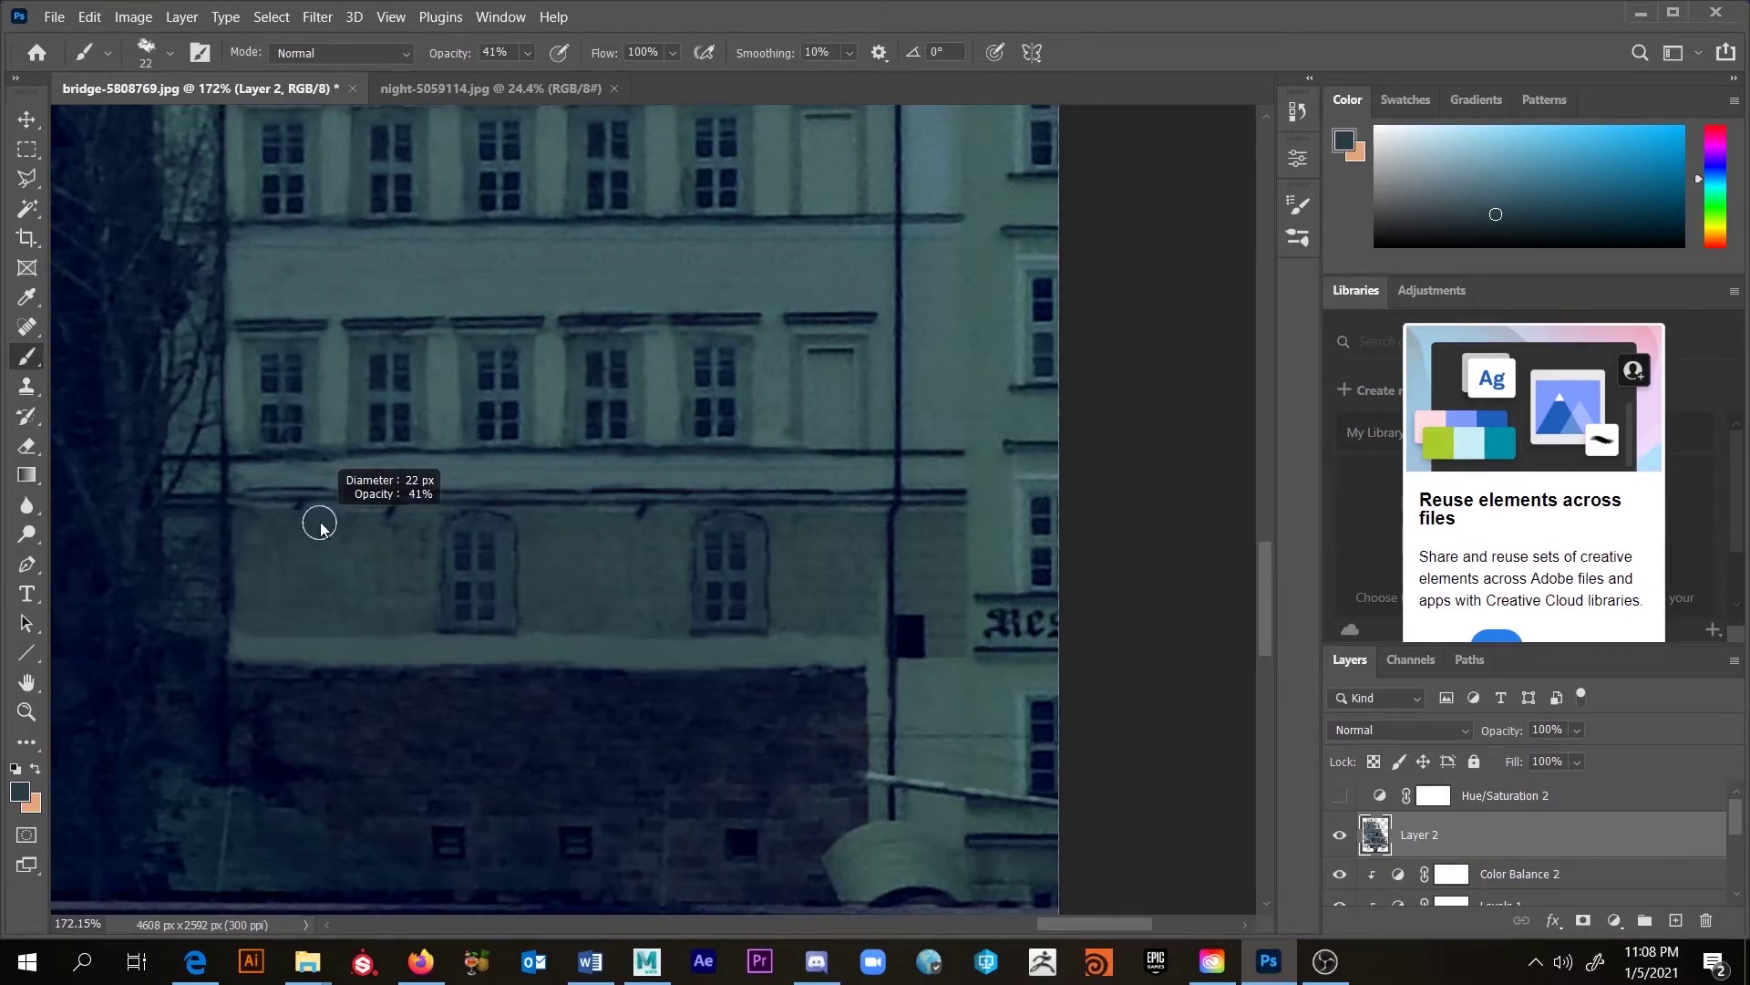
alt+click(272, 506)
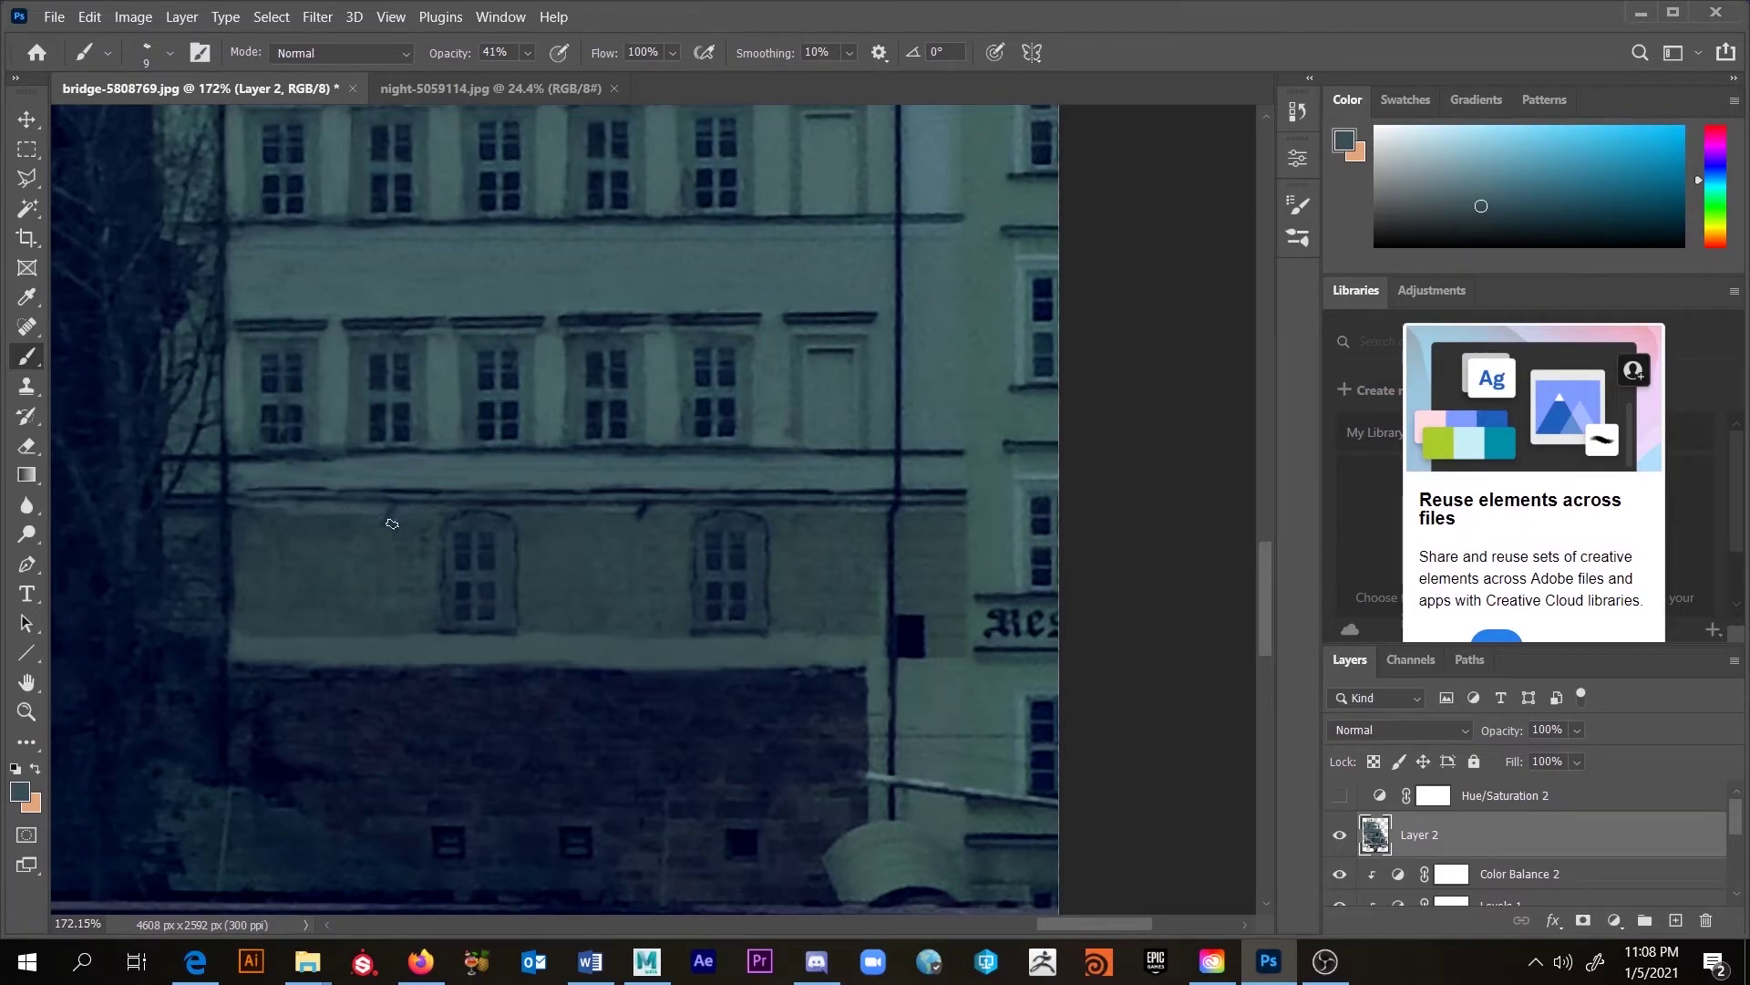
alt+click(263, 507)
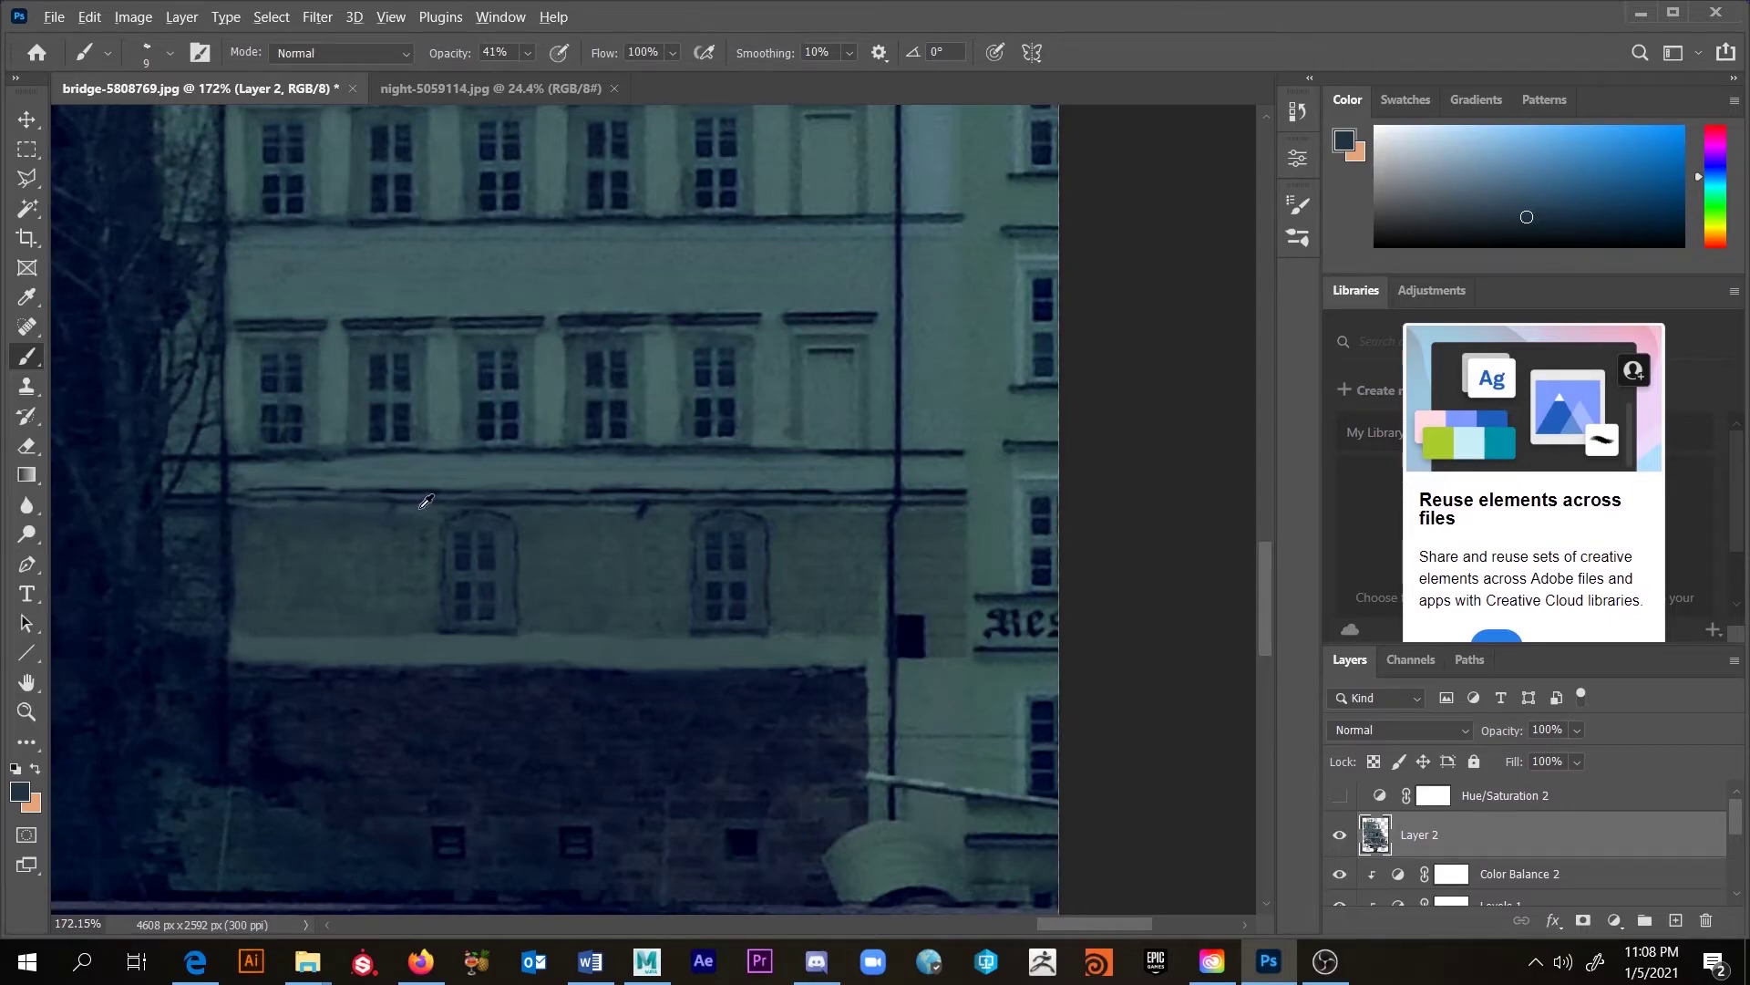
alt+click(260, 499)
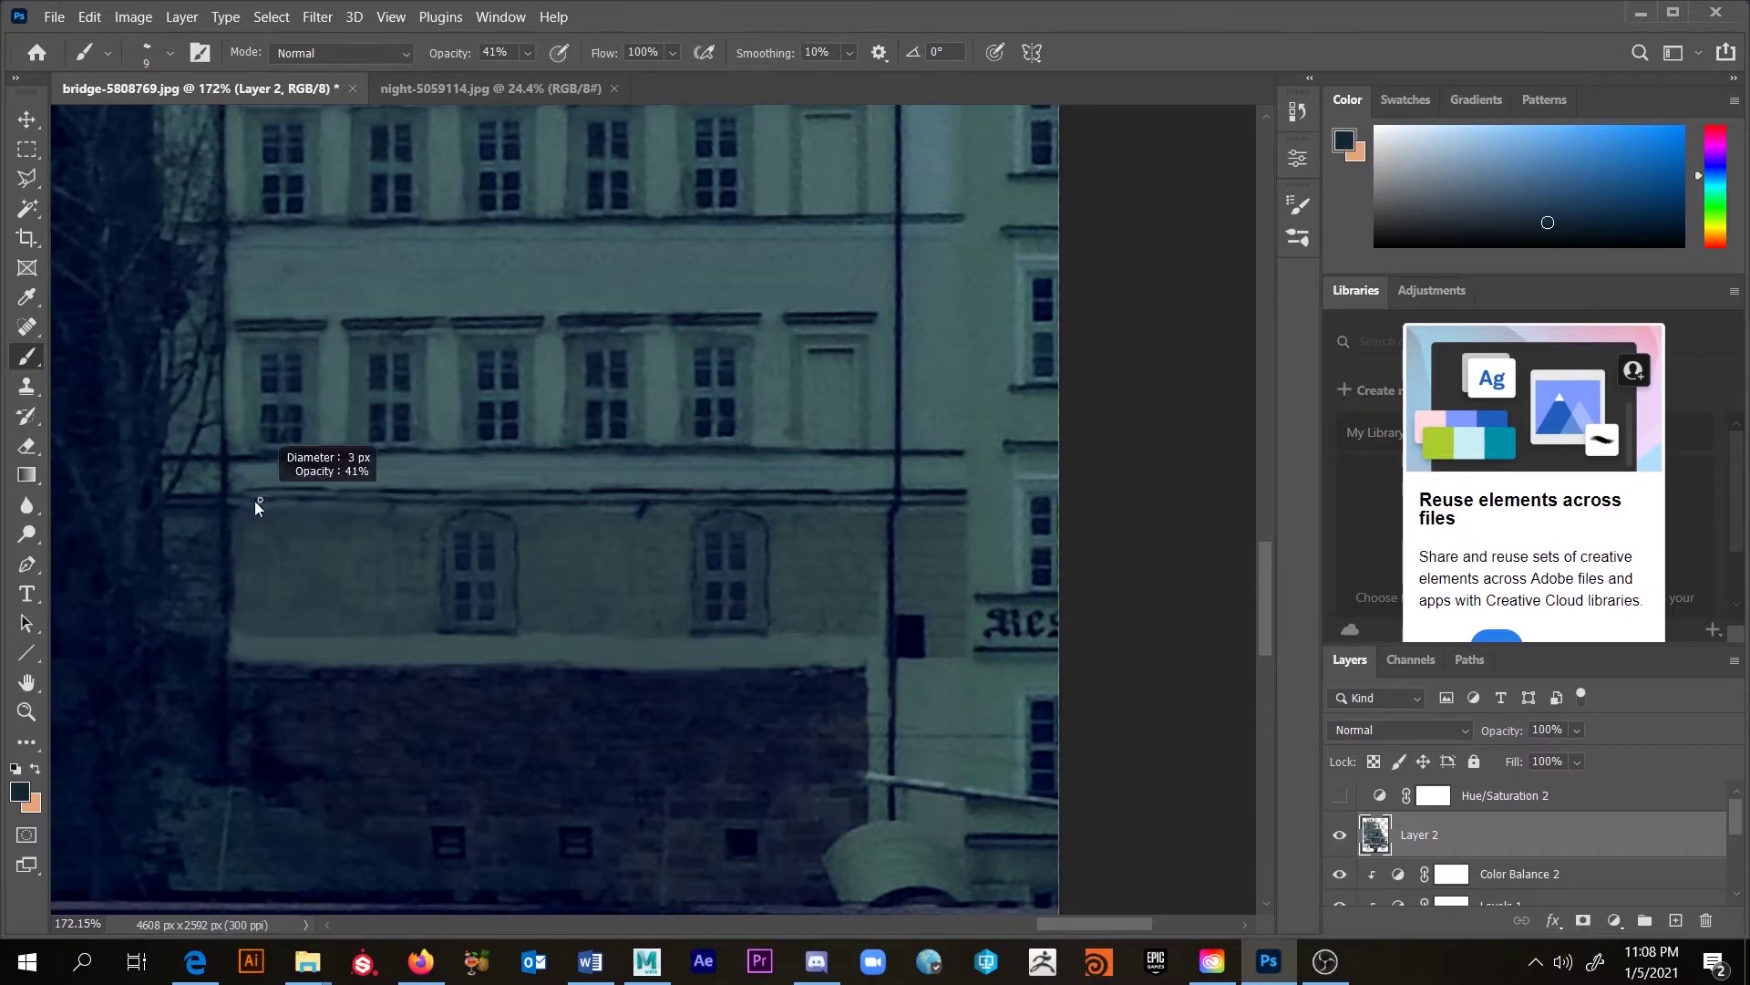
drag(259, 500, 255, 500)
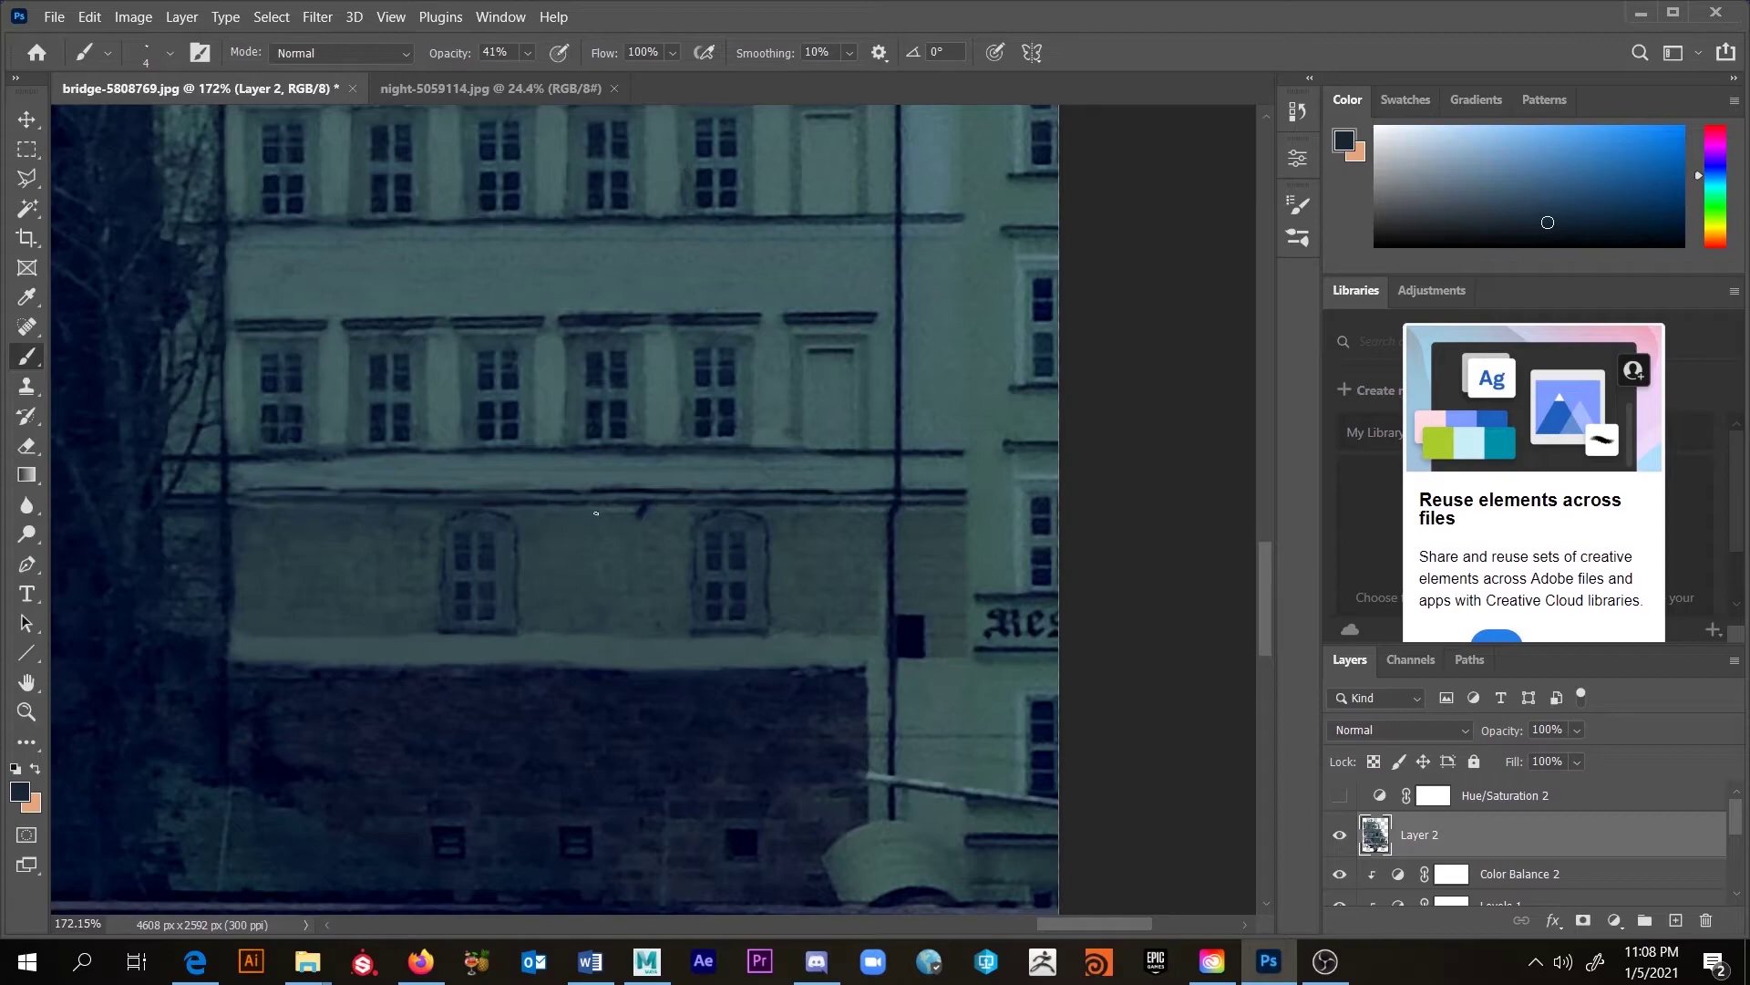
alt+click(625, 508)
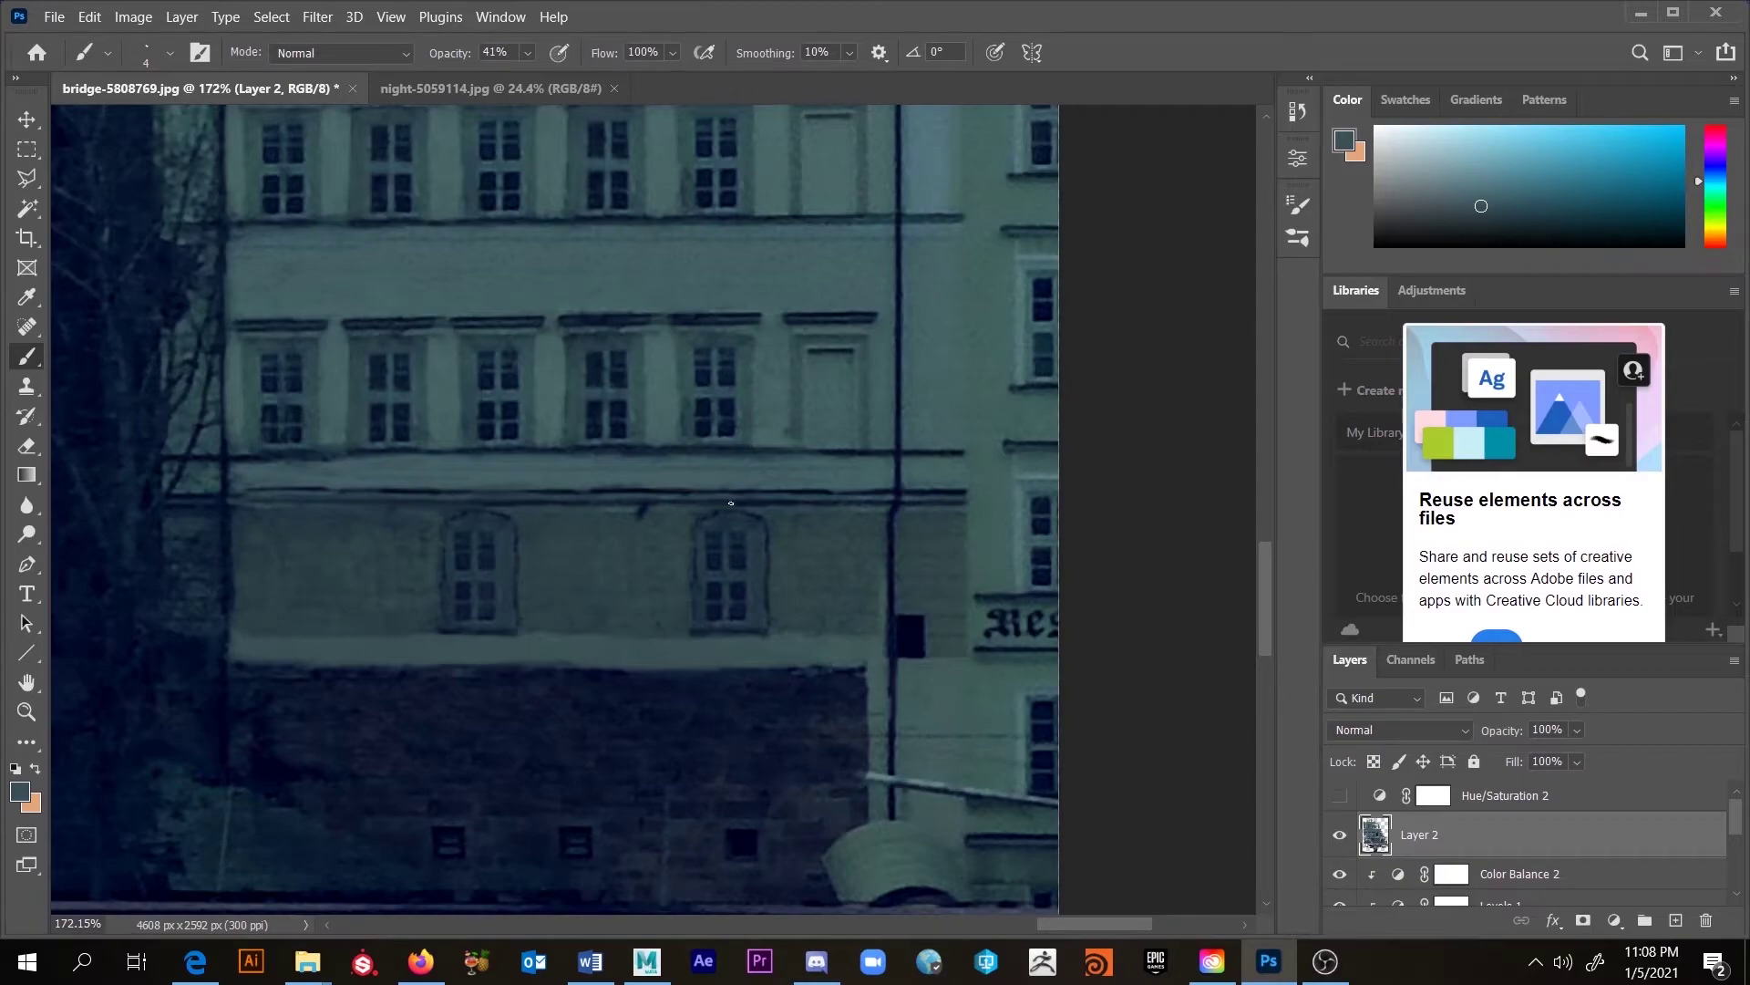
alt+click(270, 495)
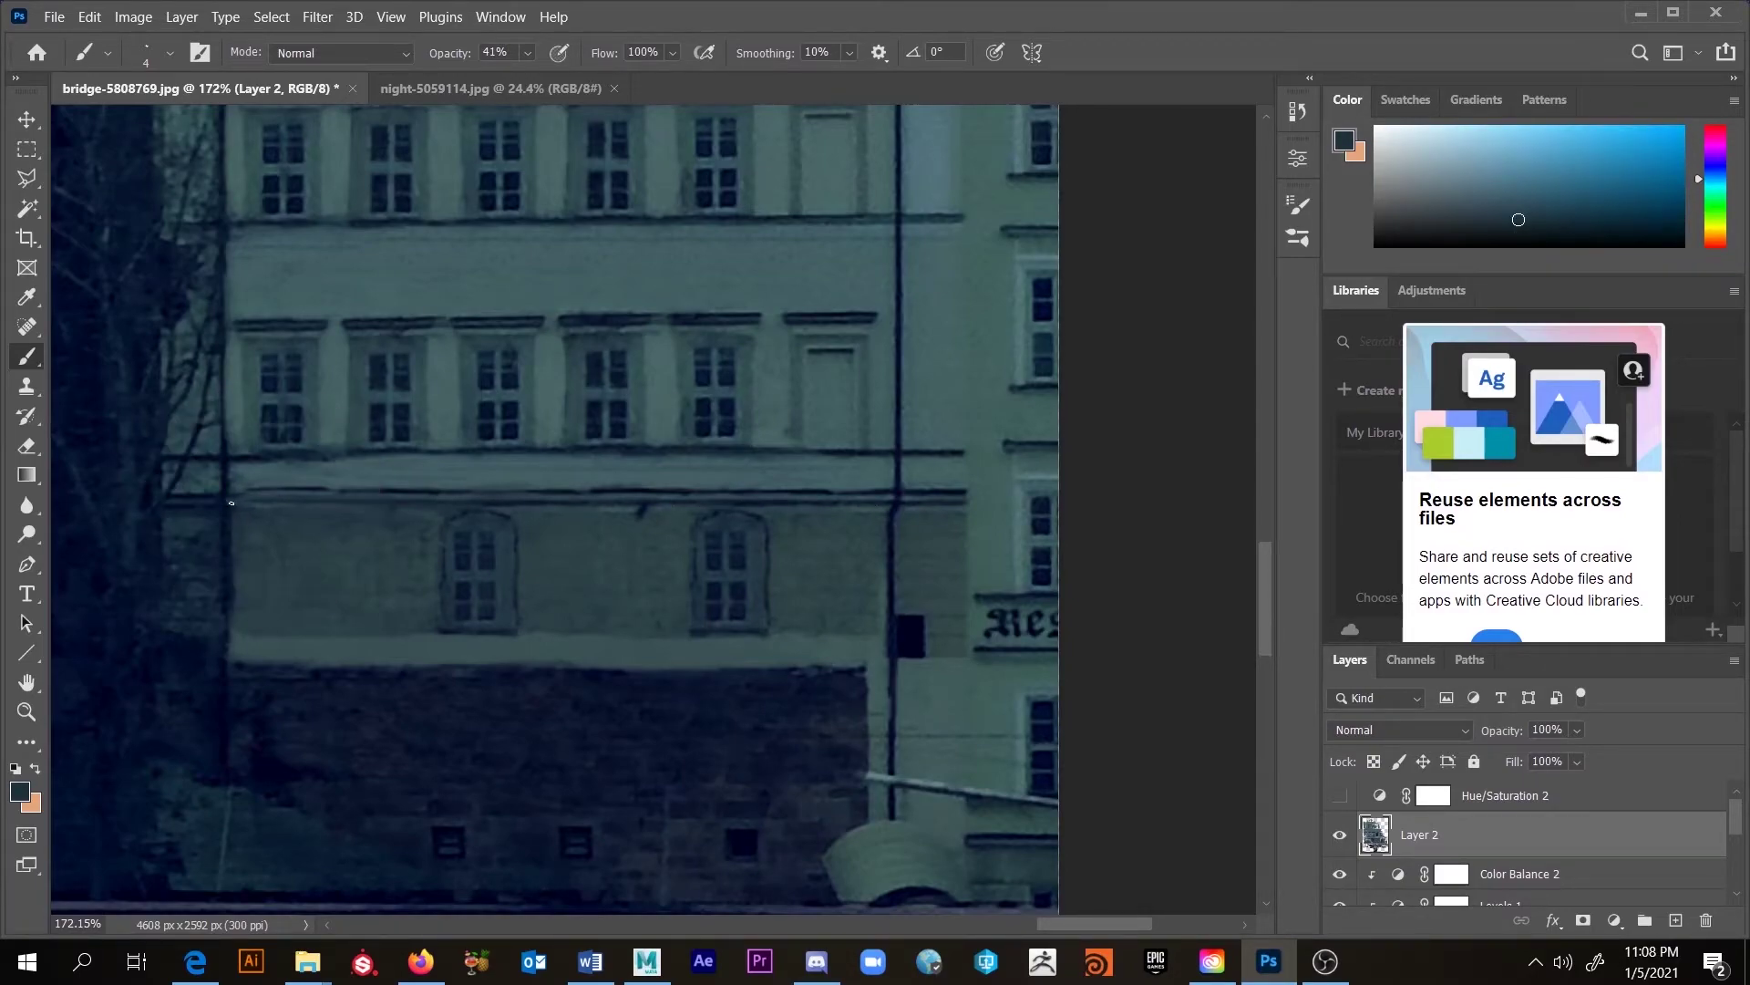
alt+click(527, 497)
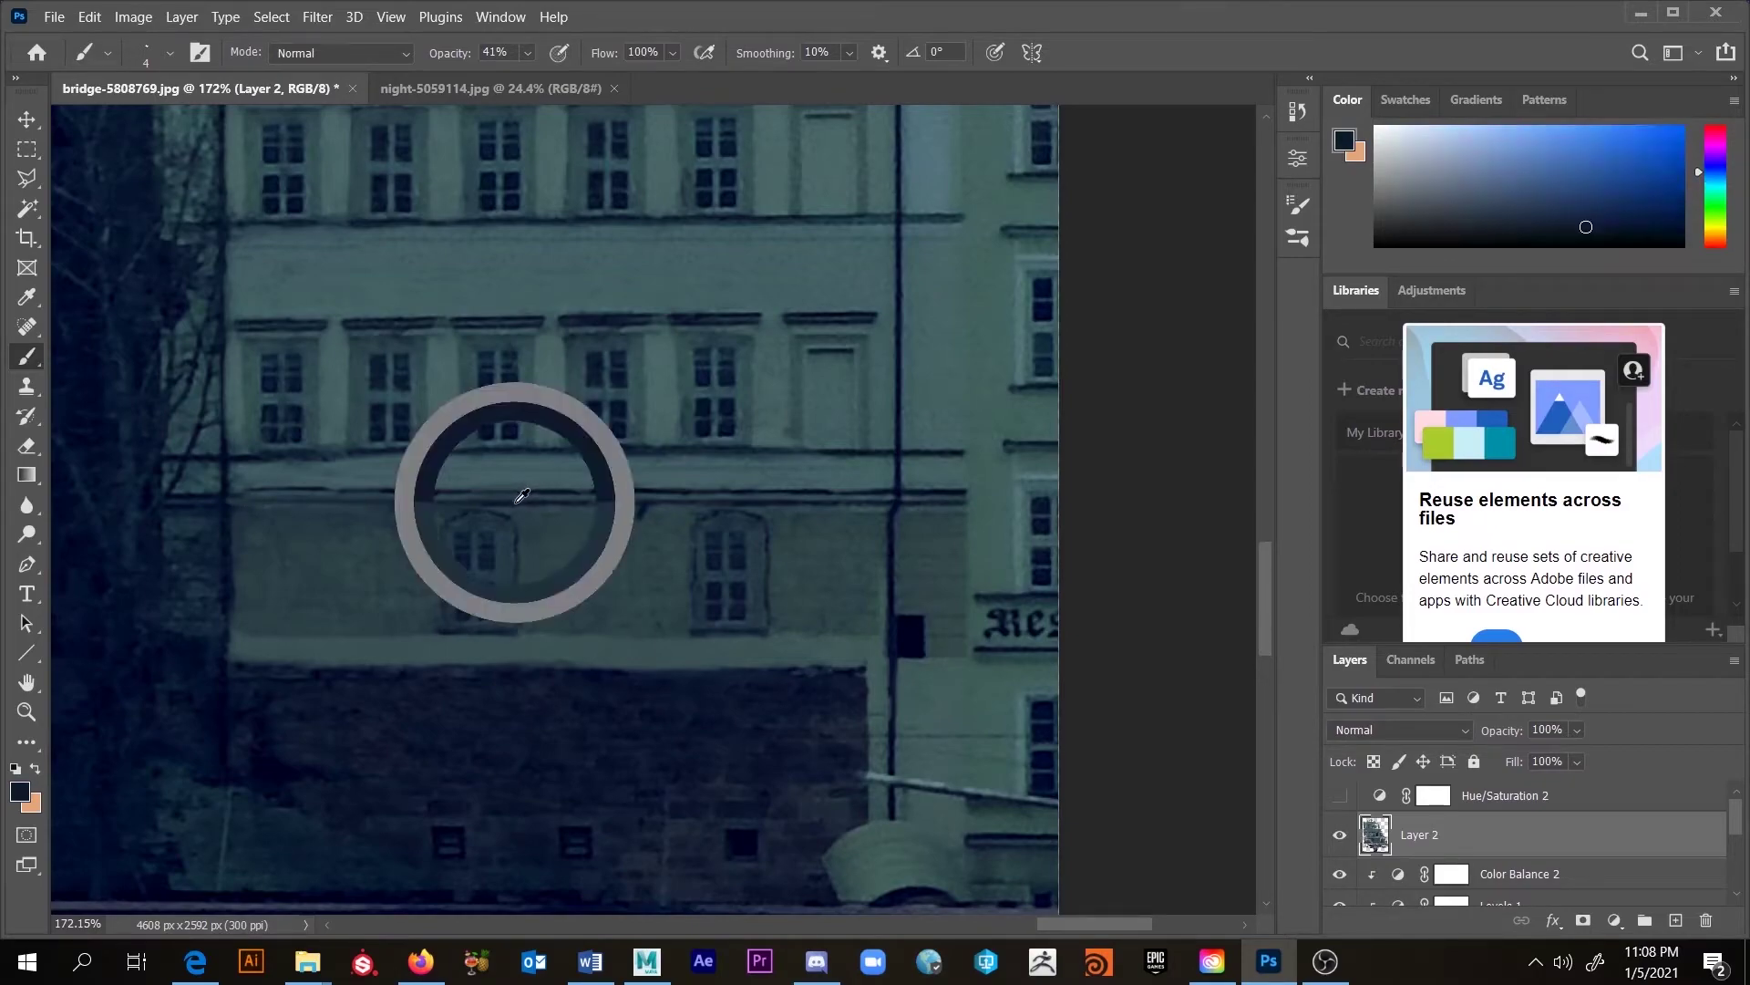
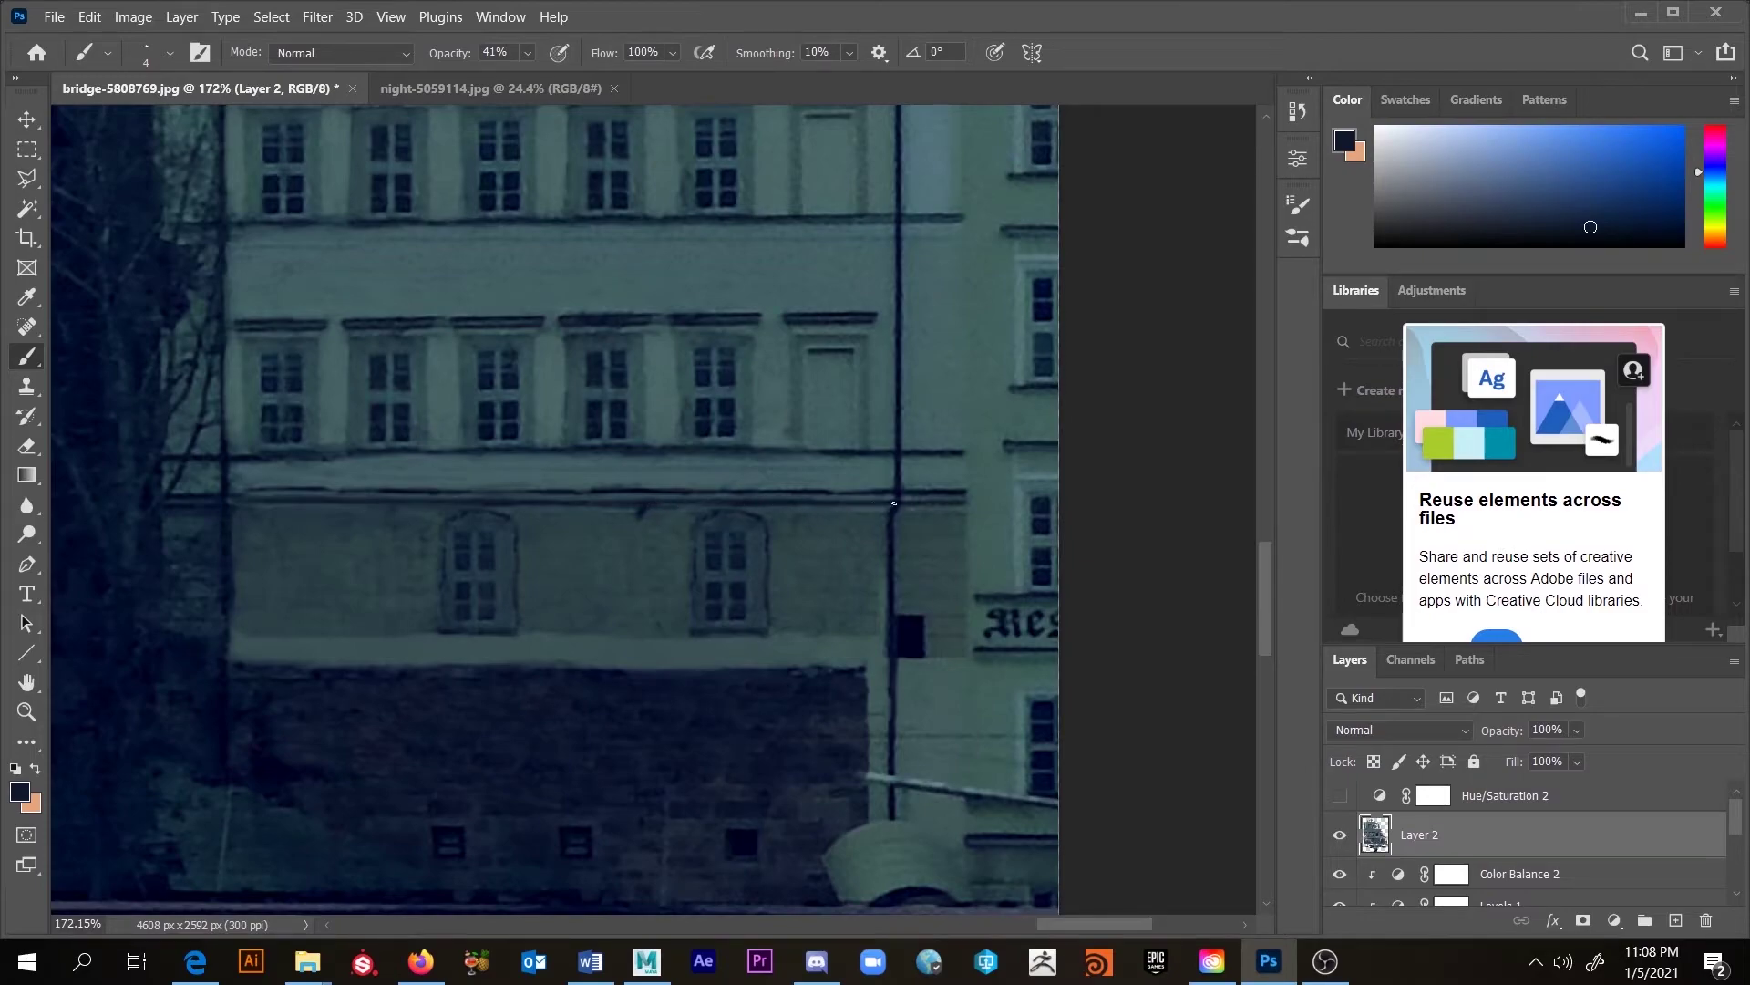
Step: Touch up the cornice lines and the wall beneath them near the left arched window with sampled tones, using 5 px and 4 px brushes at 41% opacity
alt+click(427, 515)
alt+right_click(373, 527)
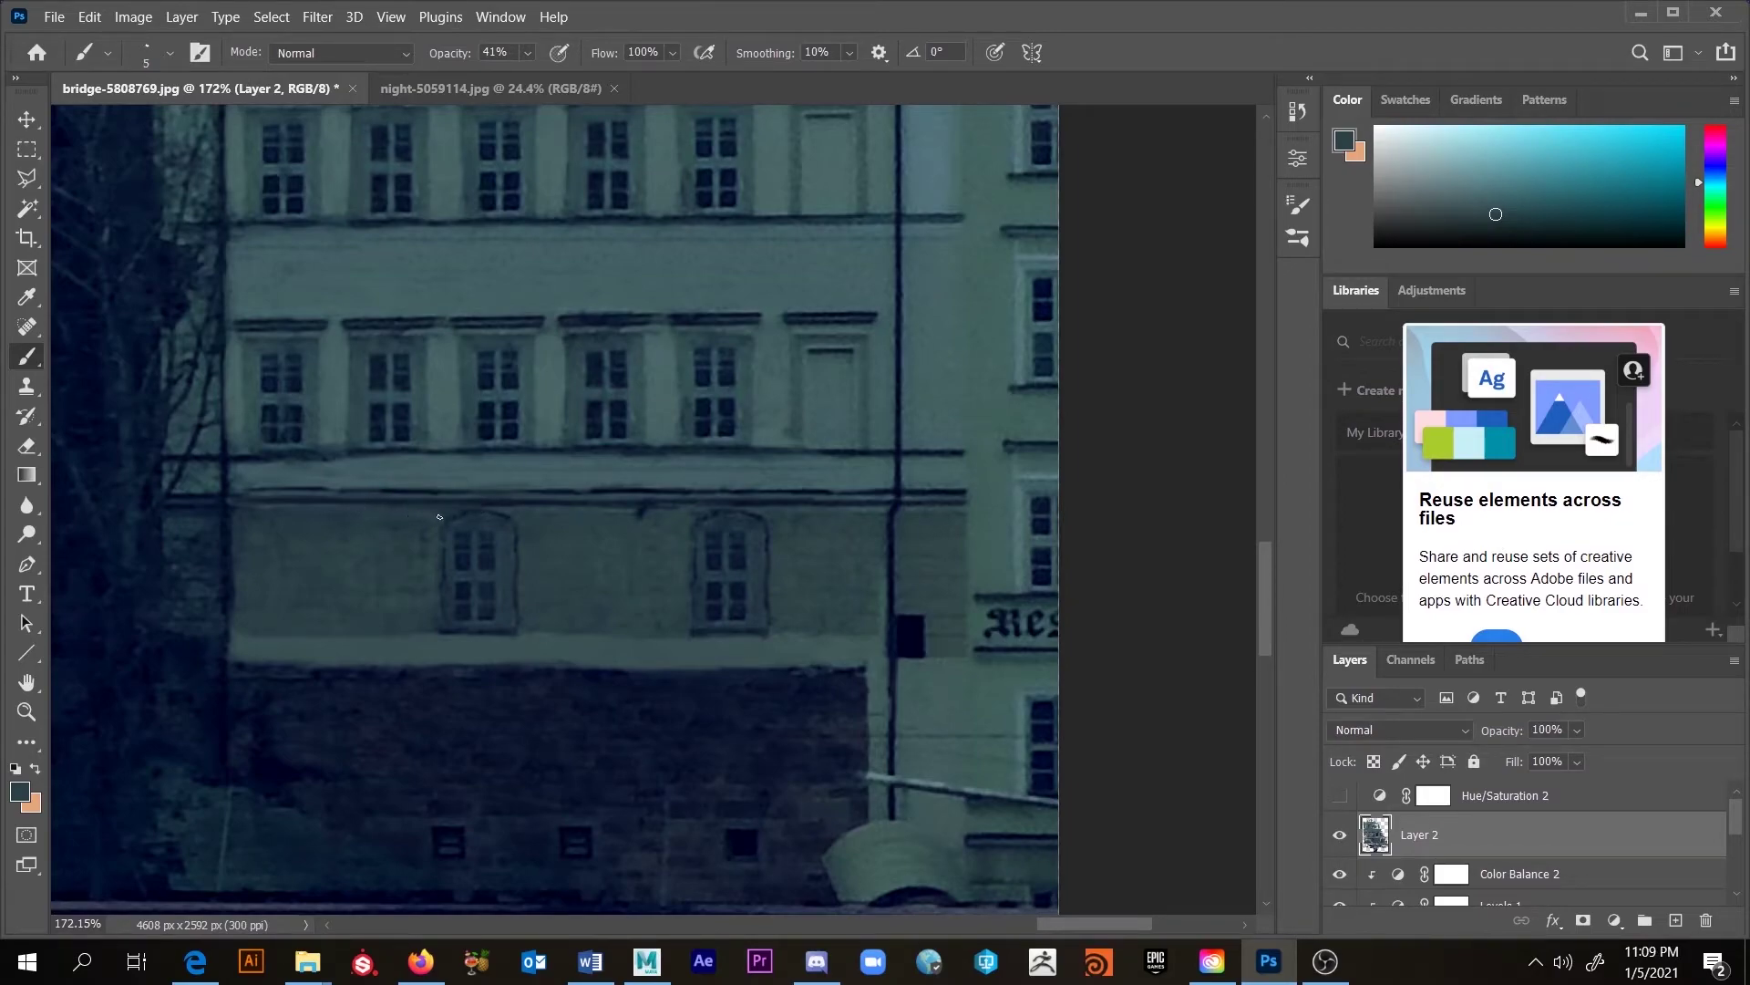
alt+click(601, 507)
alt+click(319, 481)
drag(279, 487, 276, 487)
alt+click(245, 488)
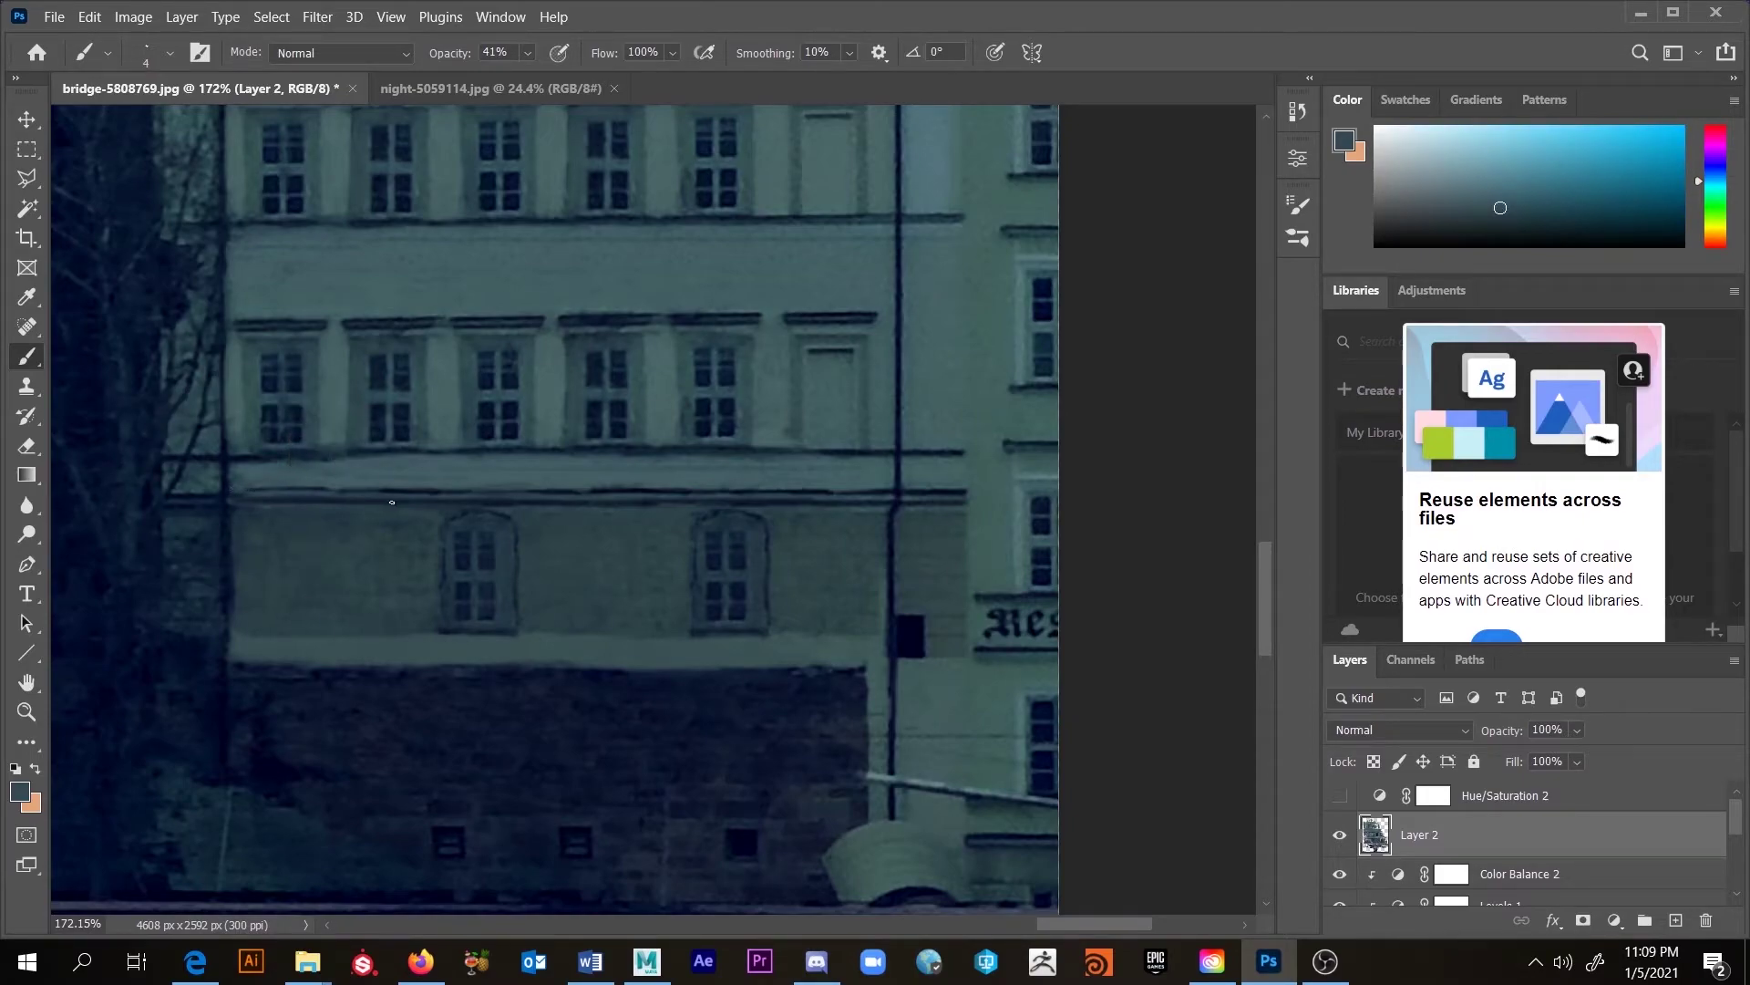
alt+click(301, 486)
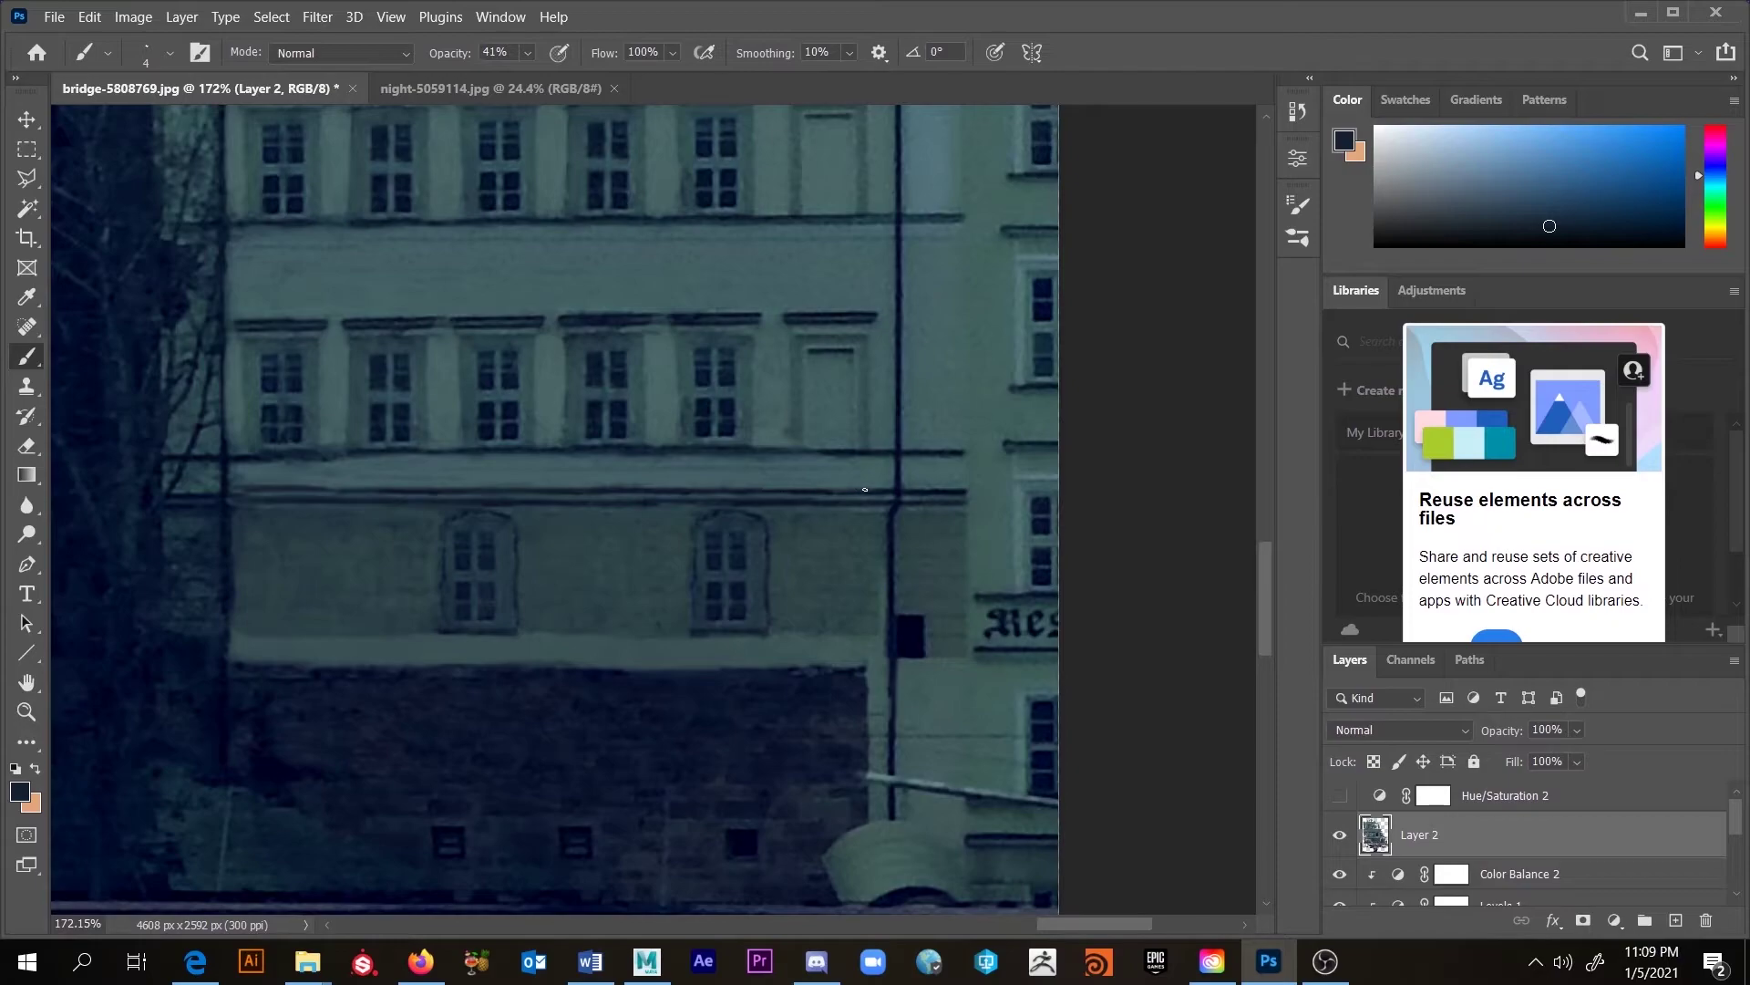
Step: Examine the rebuilt facade in the whole composite and up close for remaining branches and uneven areas
scroll(879, 473, down, 10)
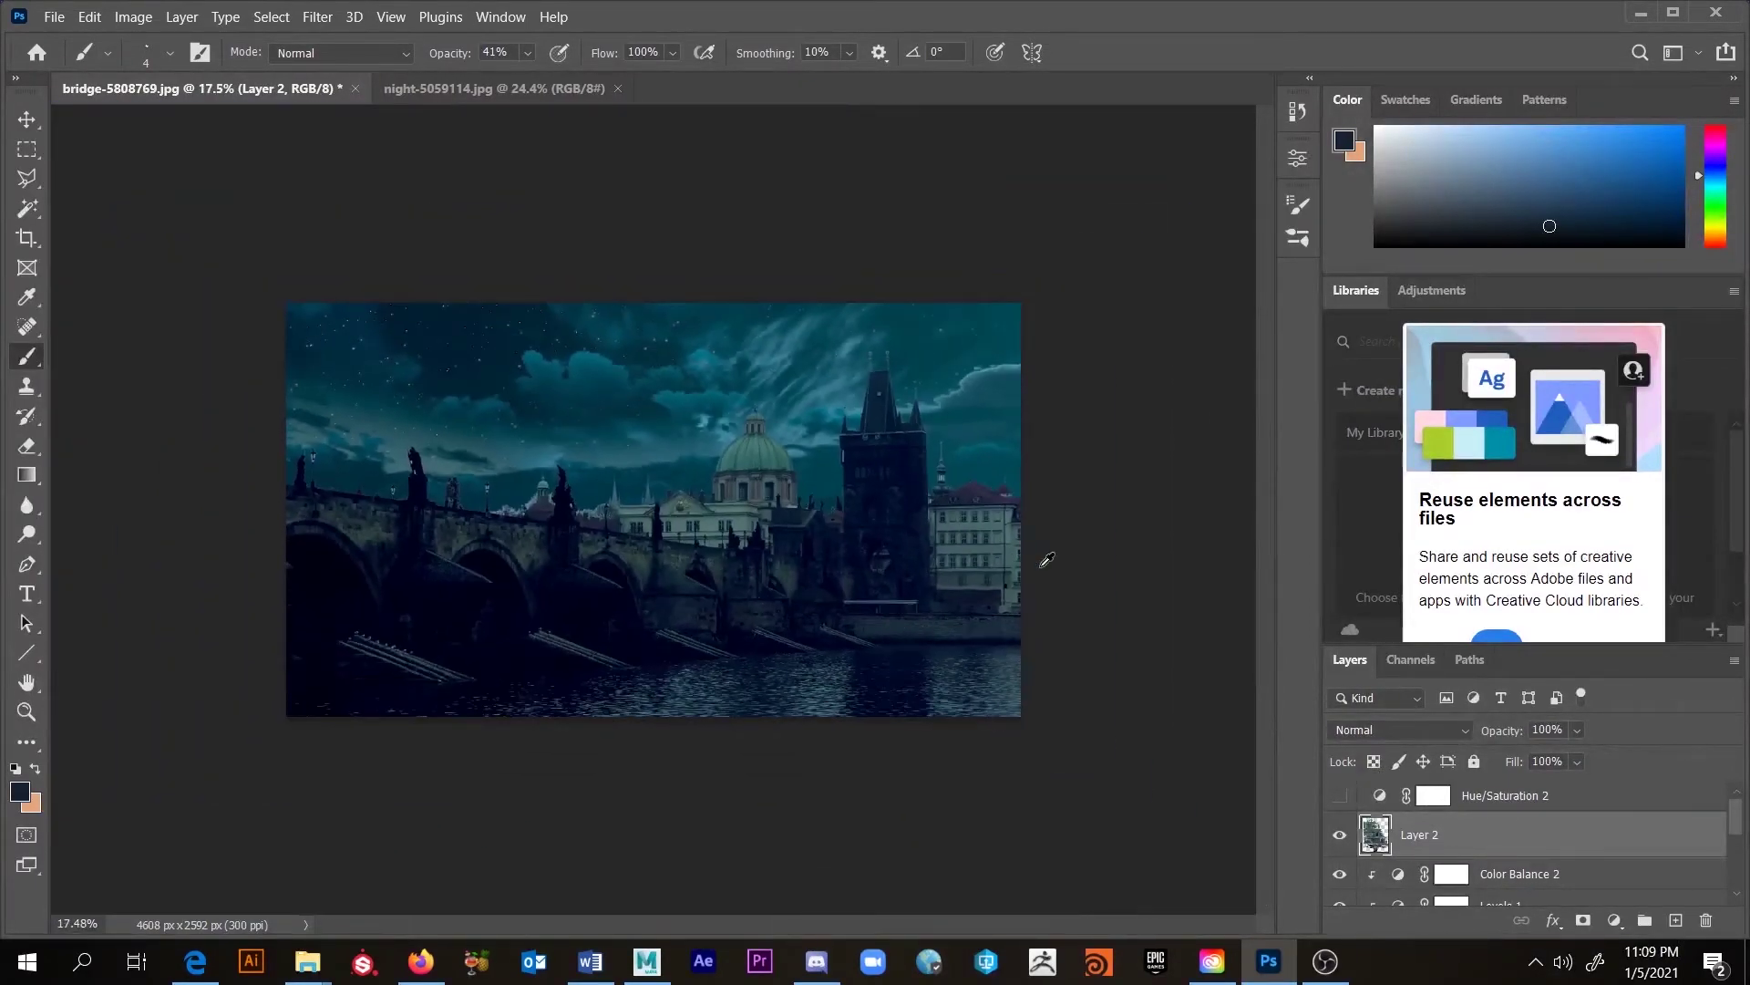
scroll(1040, 568, up, 2)
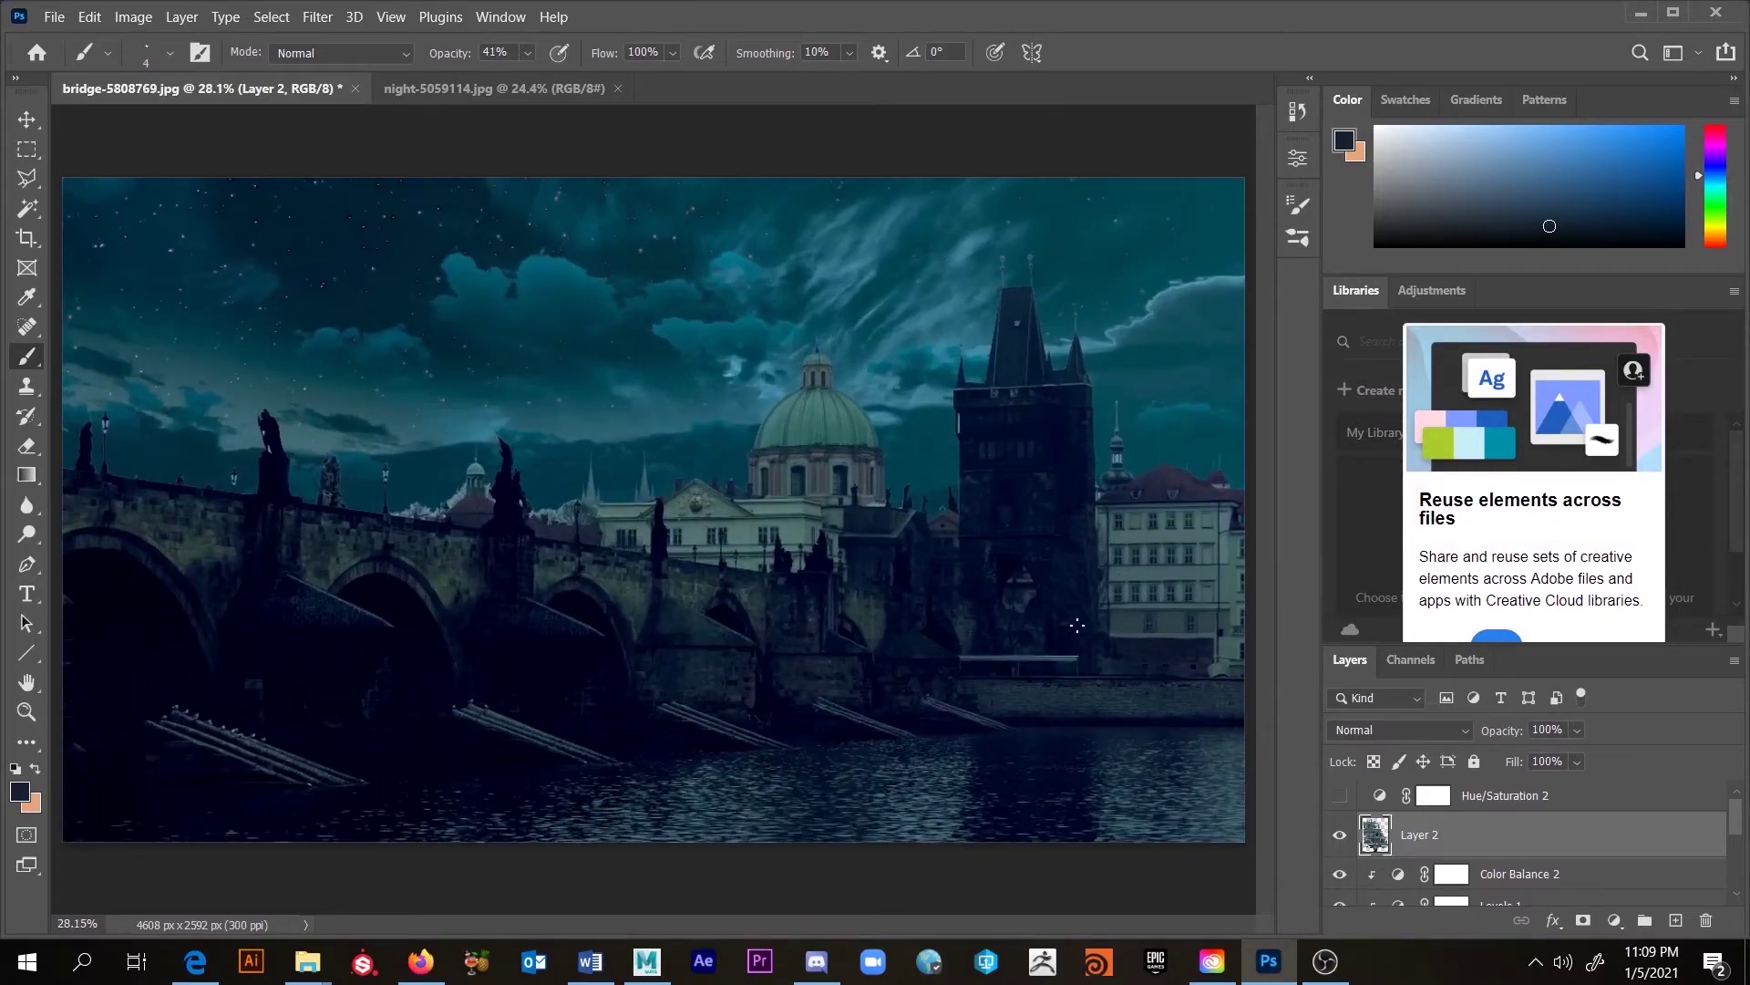
scroll(1075, 644, up, 7)
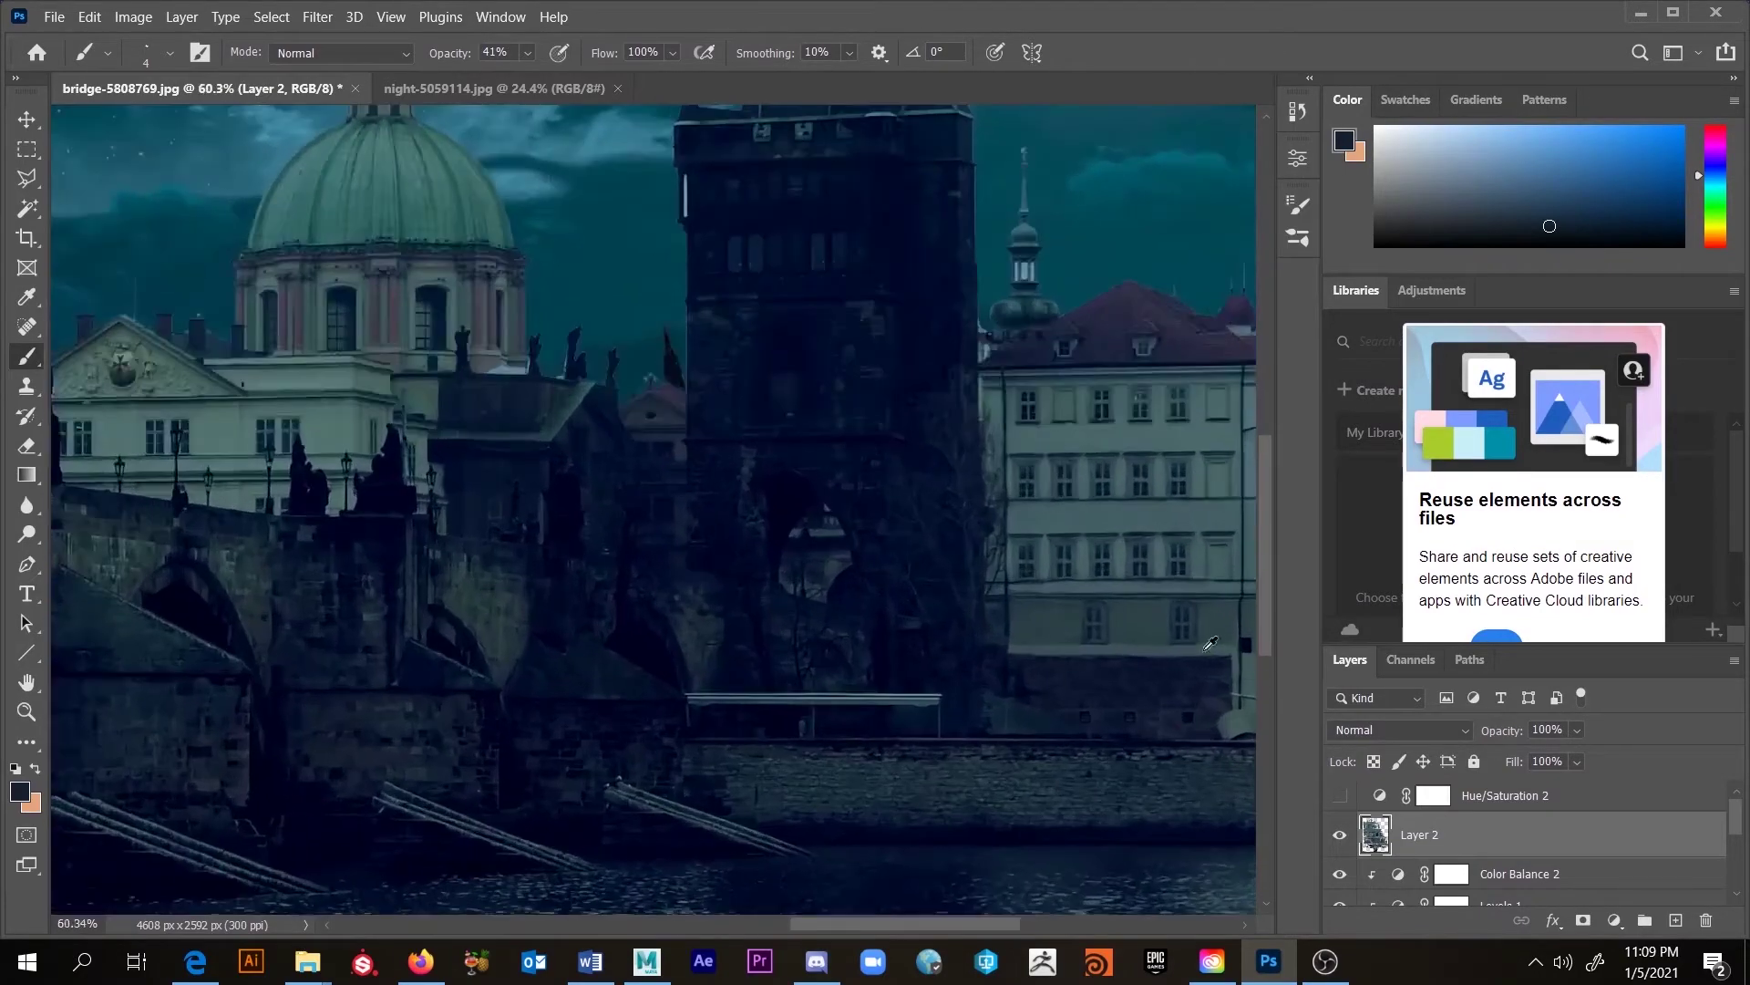
scroll(1144, 636, up, 3)
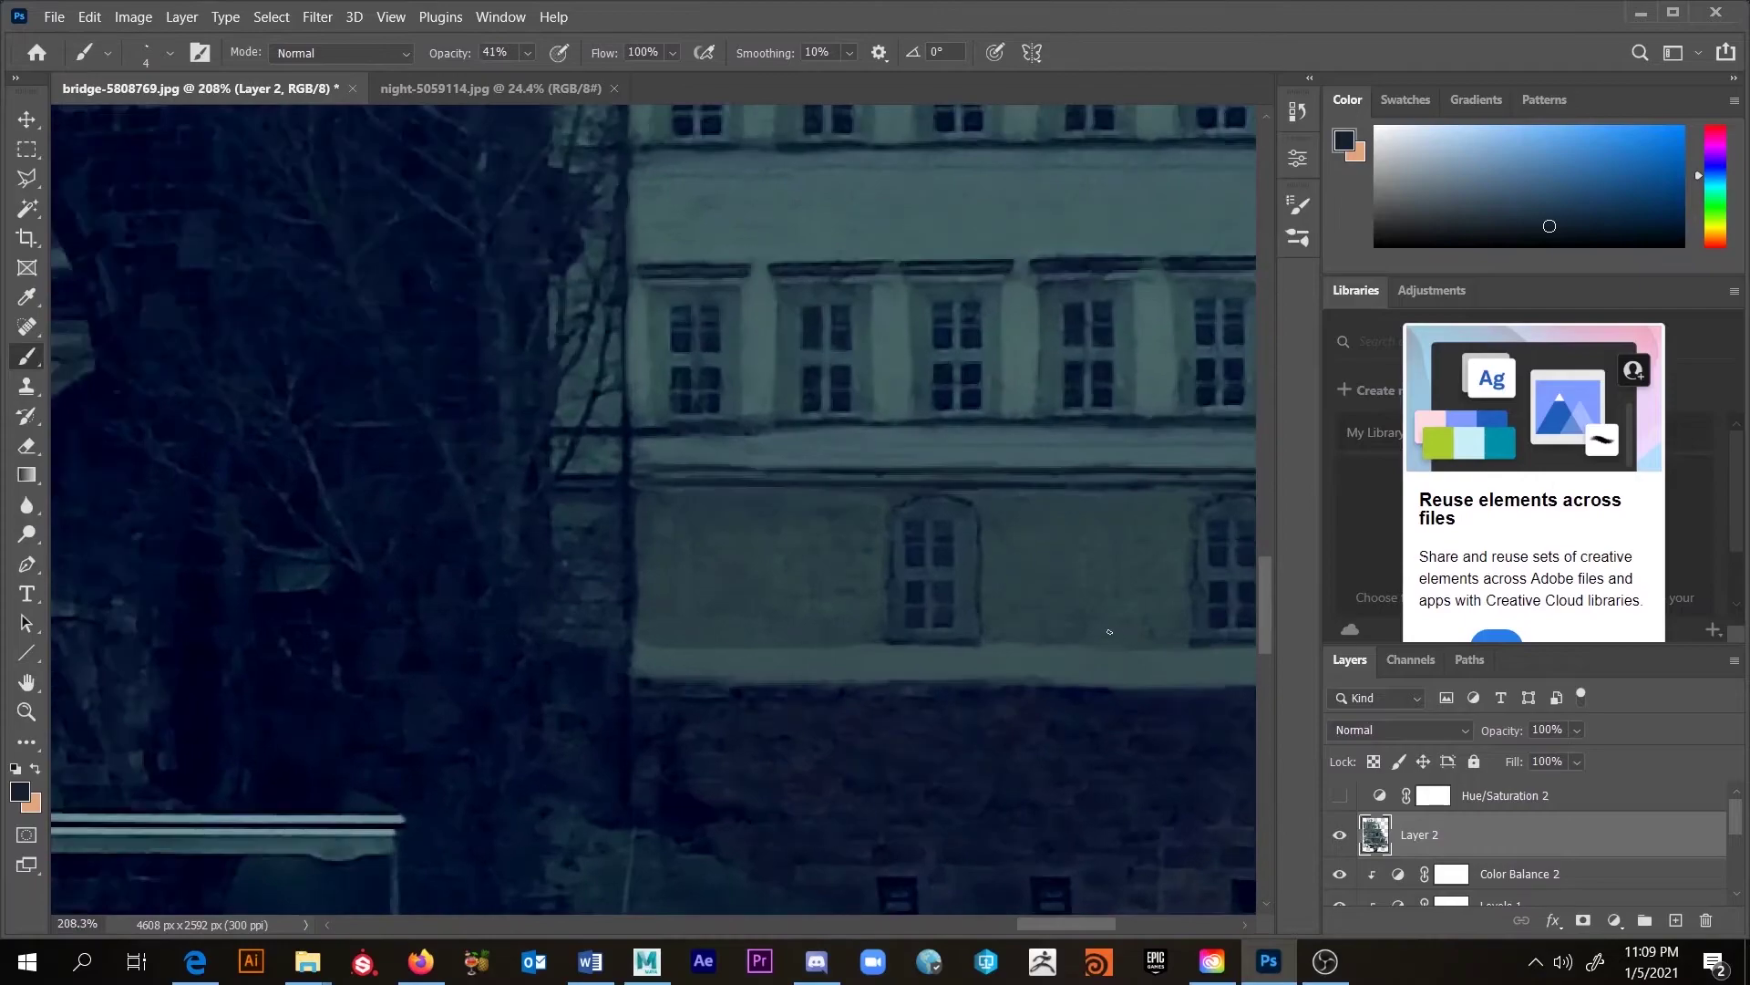
drag(997, 575, 752, 572)
scroll(752, 571, down, 5)
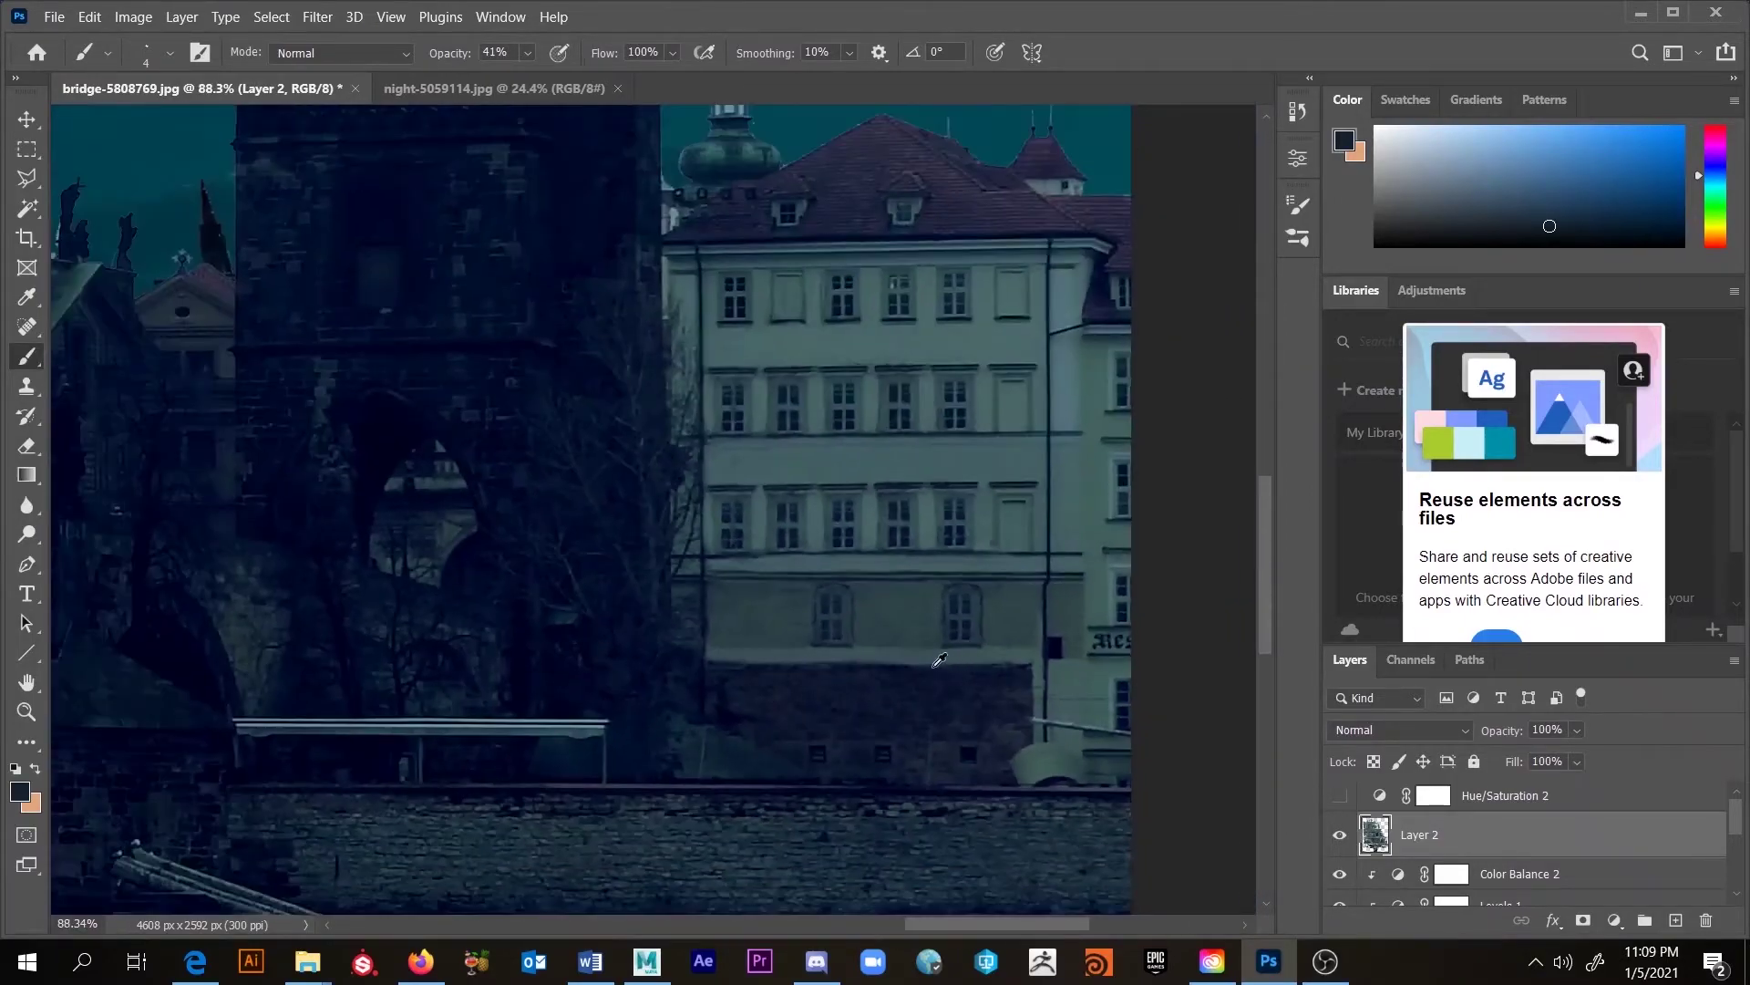
scroll(864, 614, down, 1)
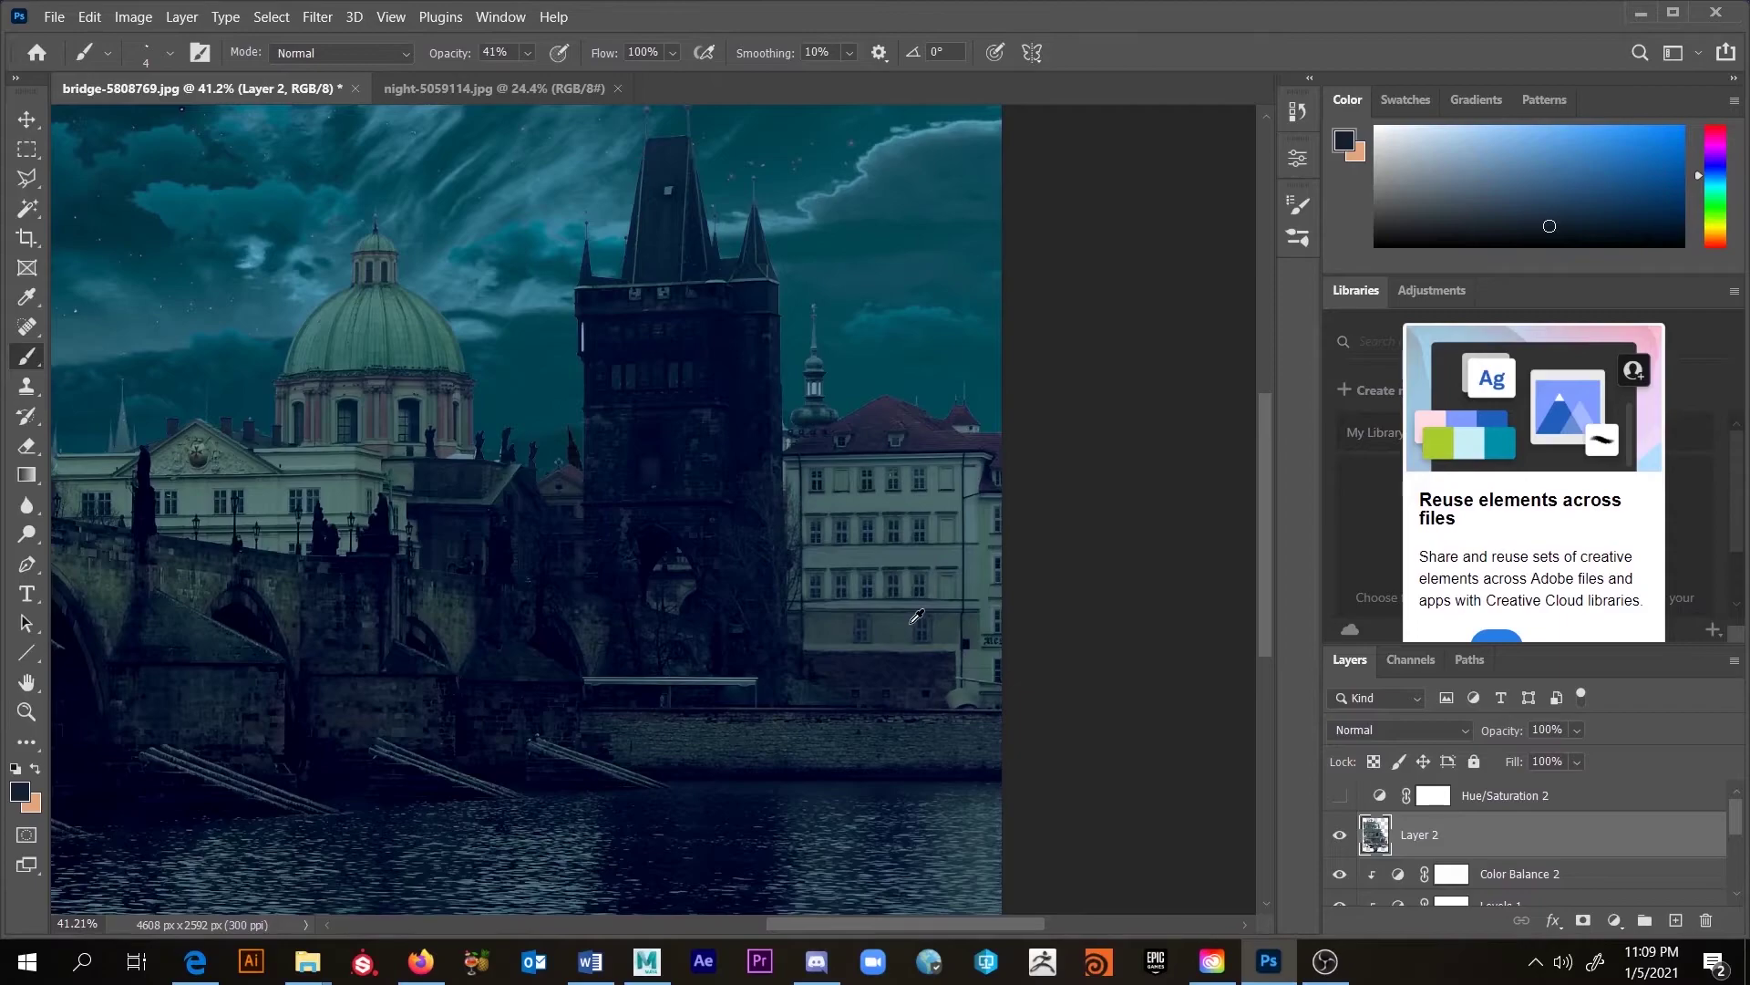
scroll(916, 617, up, 3)
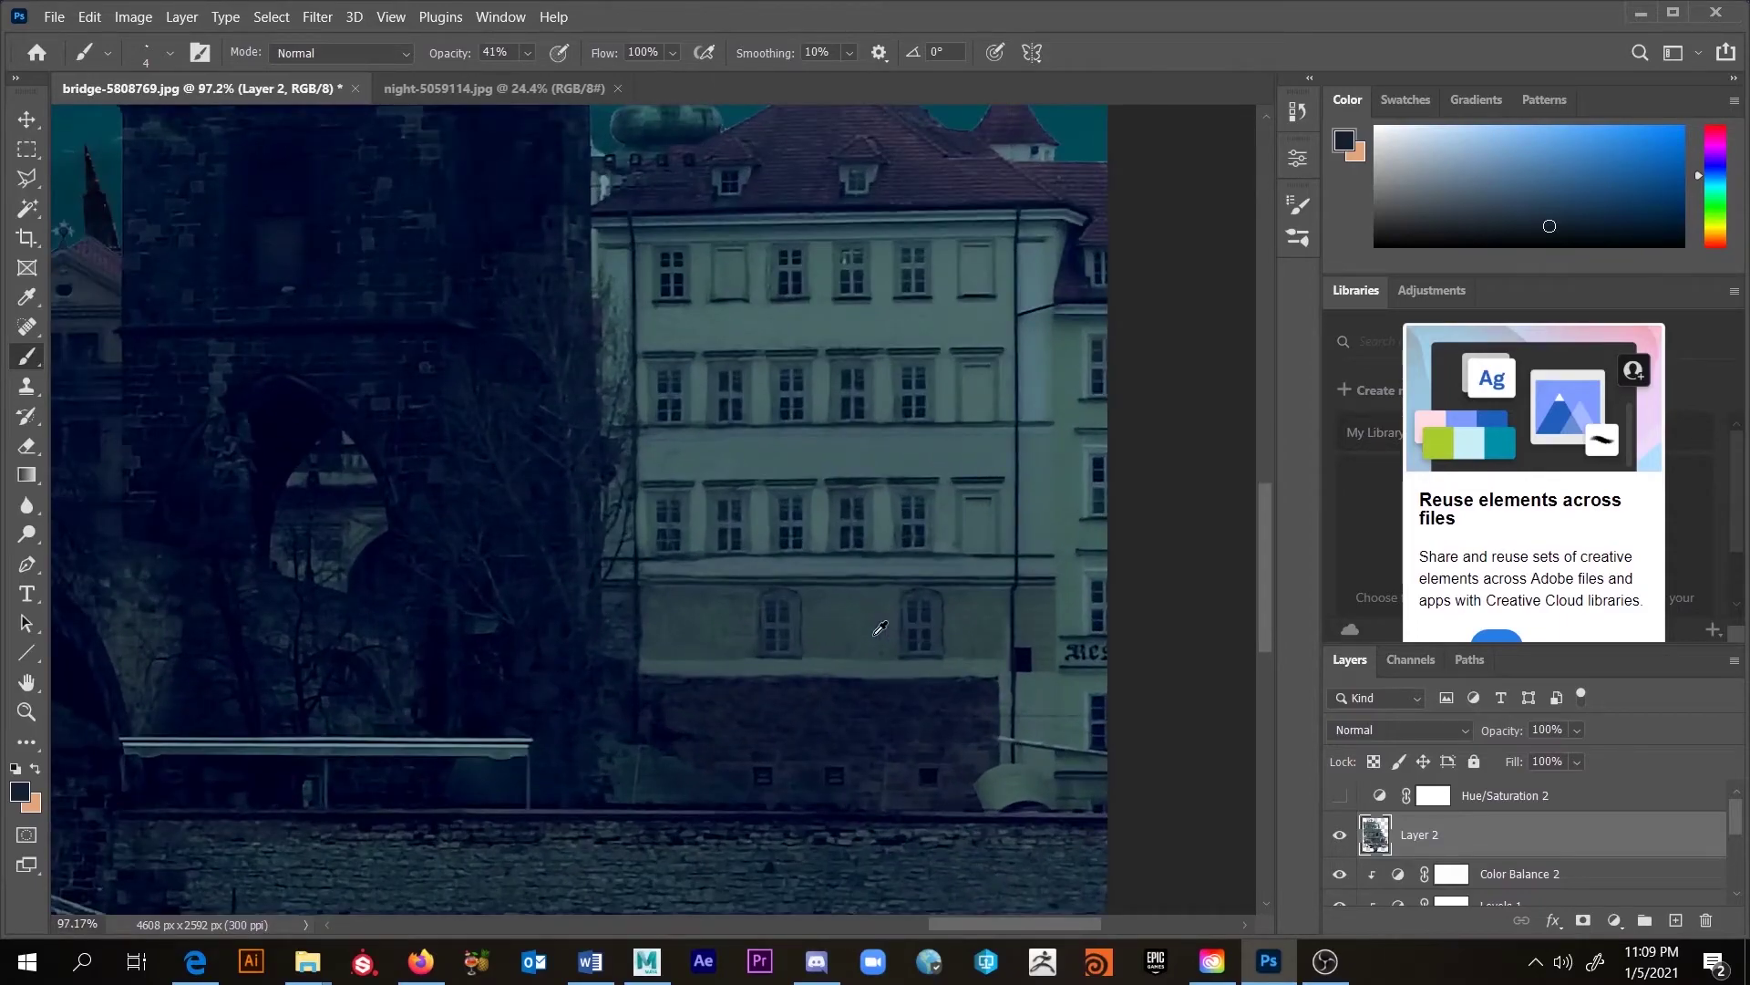
scroll(880, 628, up, 3)
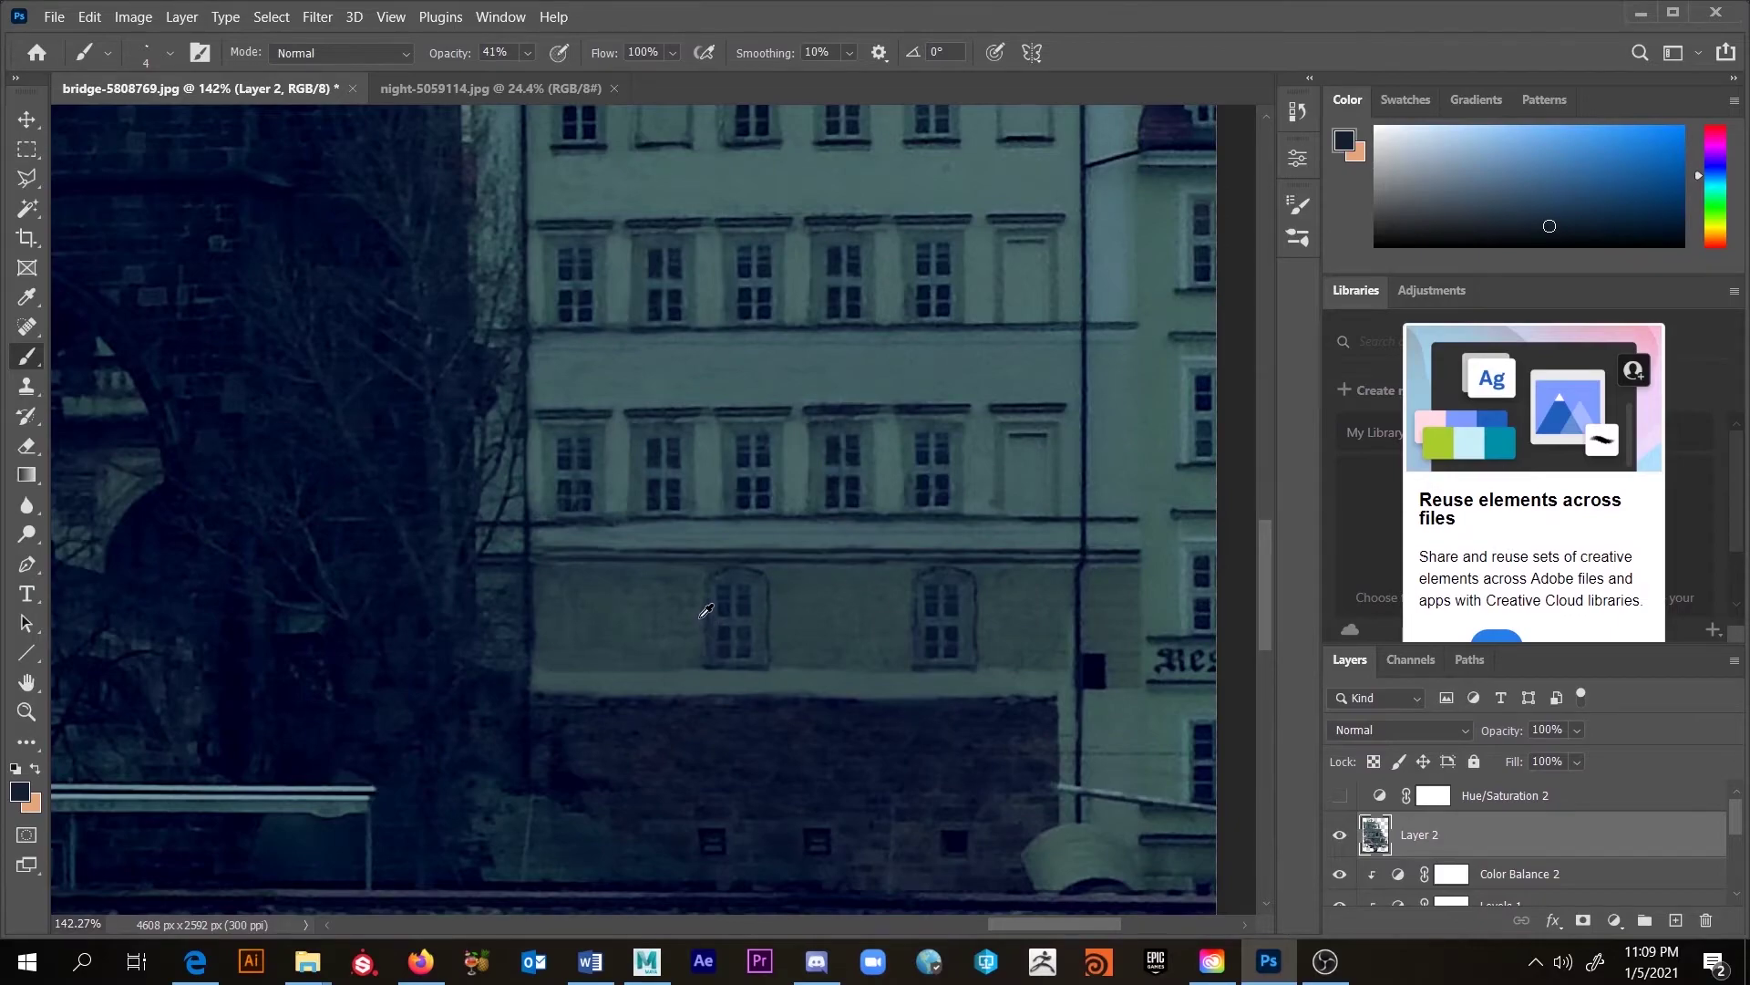
Step: Paint sampled wall colour over the branches on the upper wall strip left of the downpipe, using 22 px and 17 px brushes at 40% opacity
scroll(706, 611, up, 1)
drag(677, 632, 871, 404)
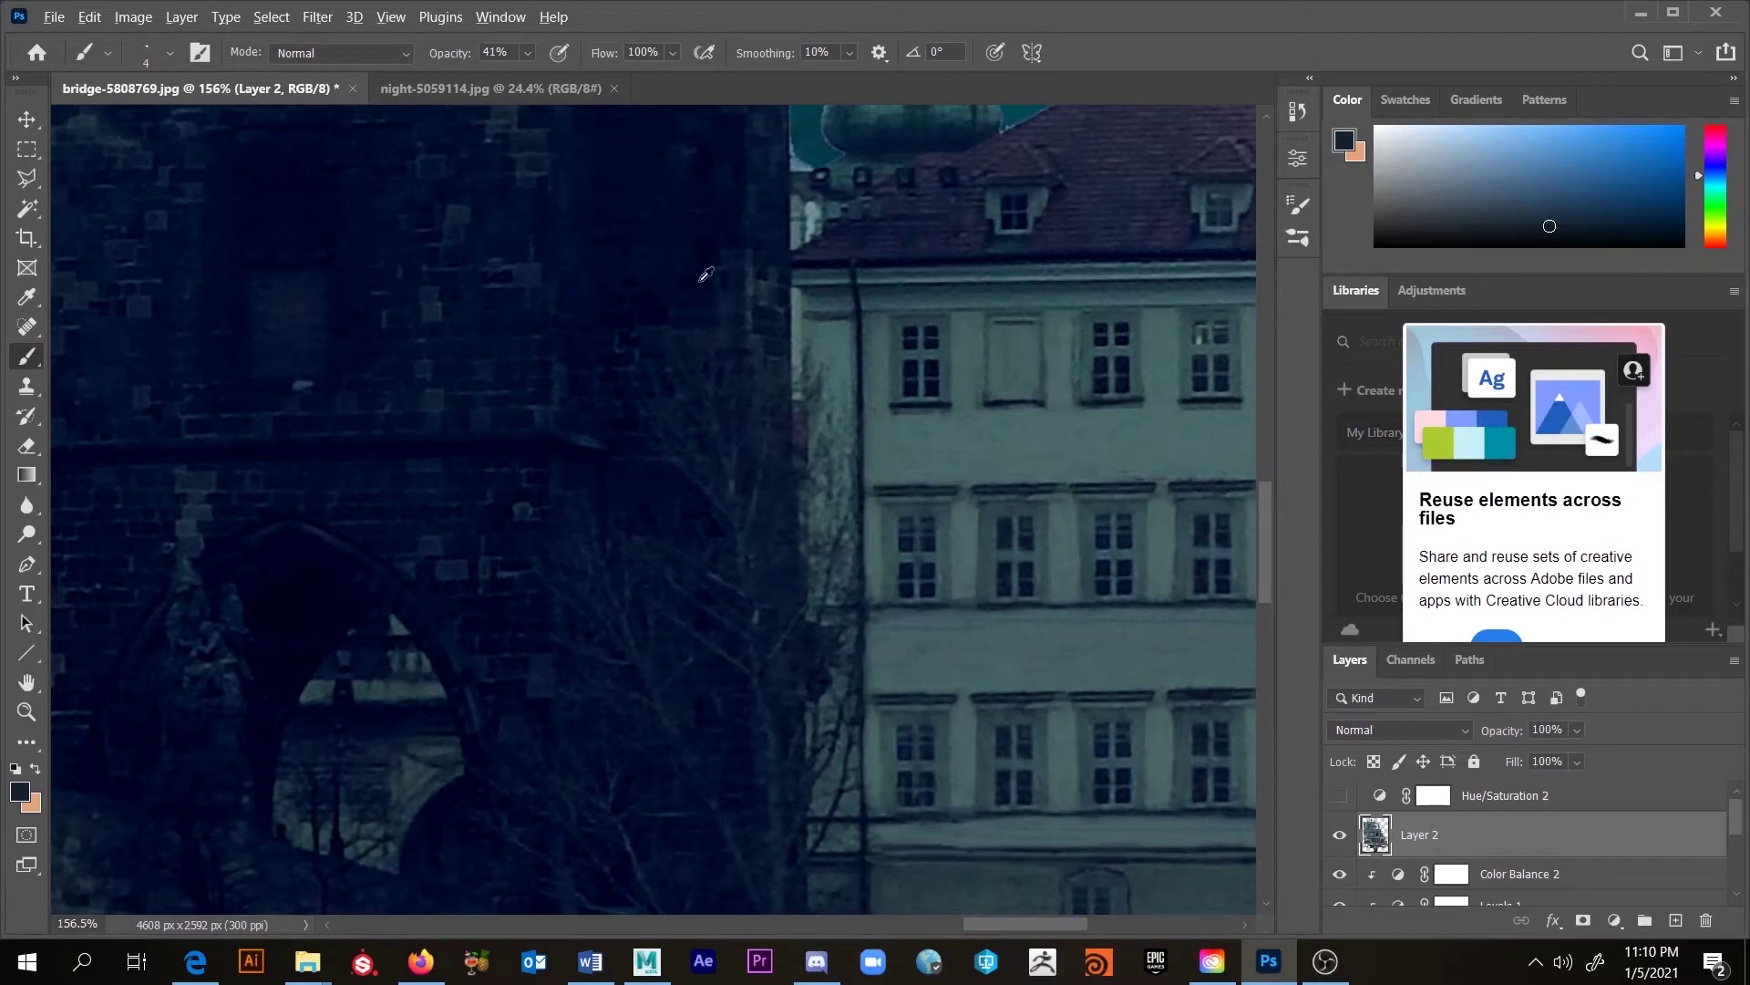
alt+click(835, 335)
mouse_move(828, 366)
mouse_down()
mouse_move(854, 367)
mouse_move(824, 359)
mouse_move(827, 374)
mouse_move(835, 348)
mouse_move(840, 496)
mouse_move(747, 438)
mouse_move(458, 430)
mouse_up()
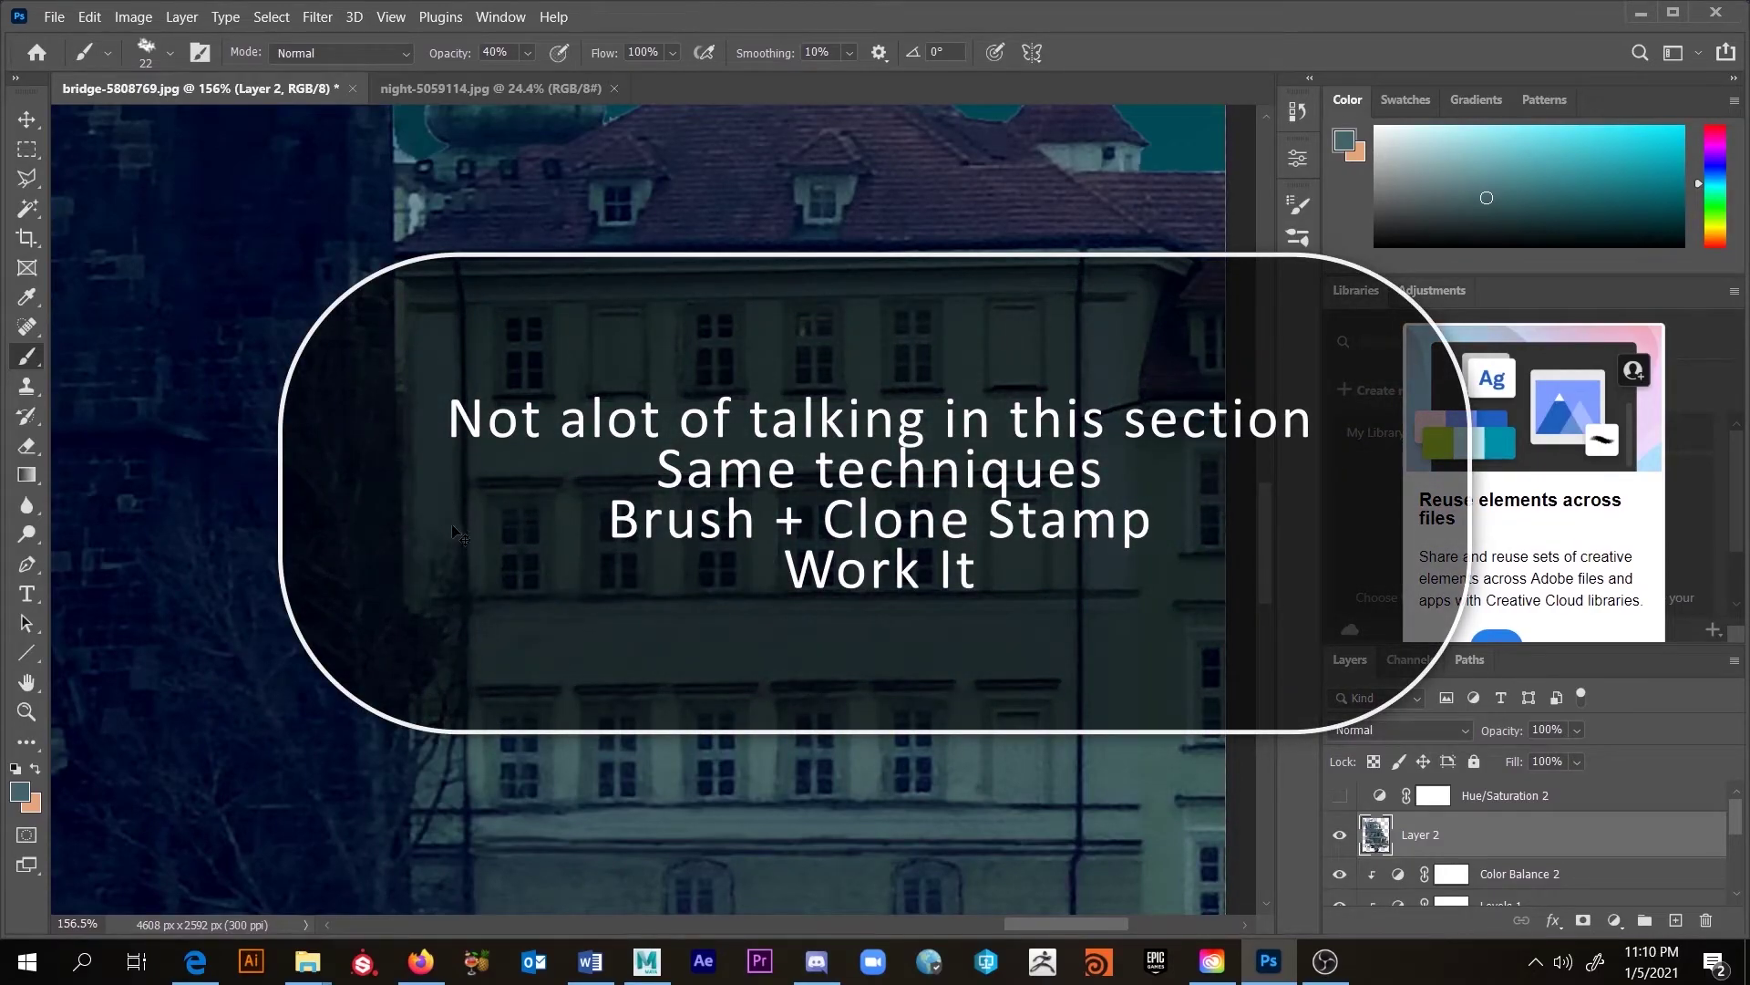
key(bracketleft)
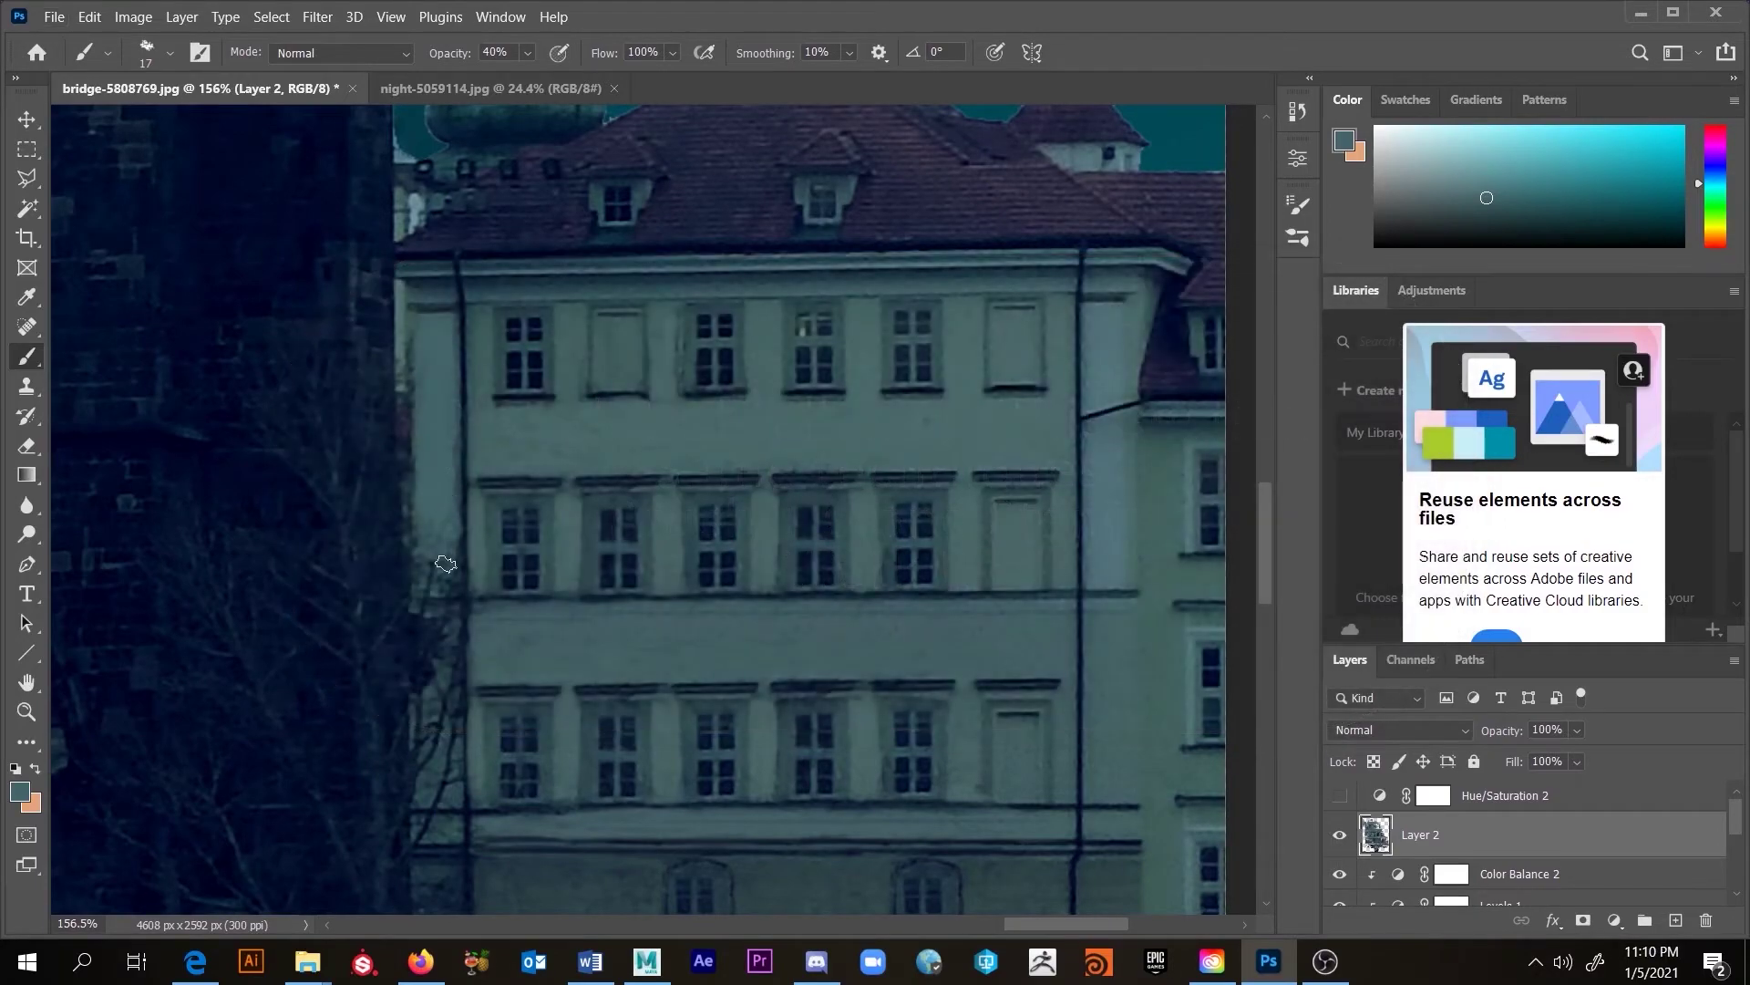
drag(450, 444, 437, 572)
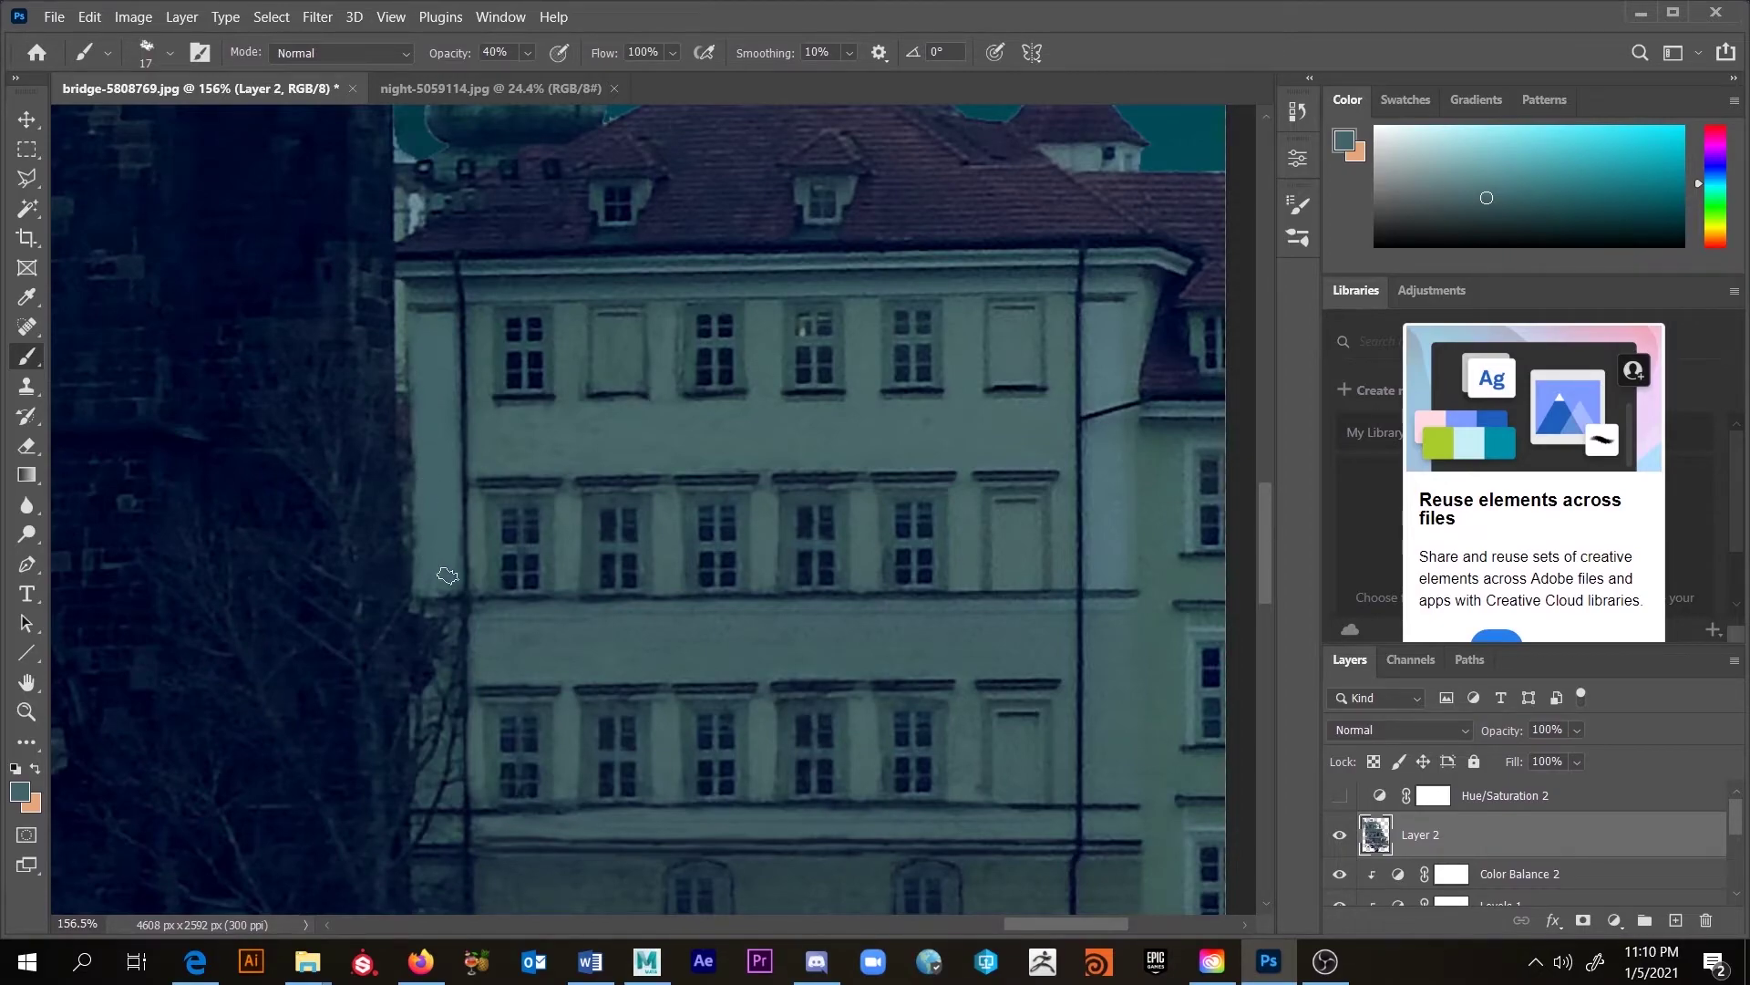
Step: Clone the dark floor moulding and the wall below it across the strip left of the downpipe, using a 16 px stamp at 61% opacity
scroll(506, 629, up, 6)
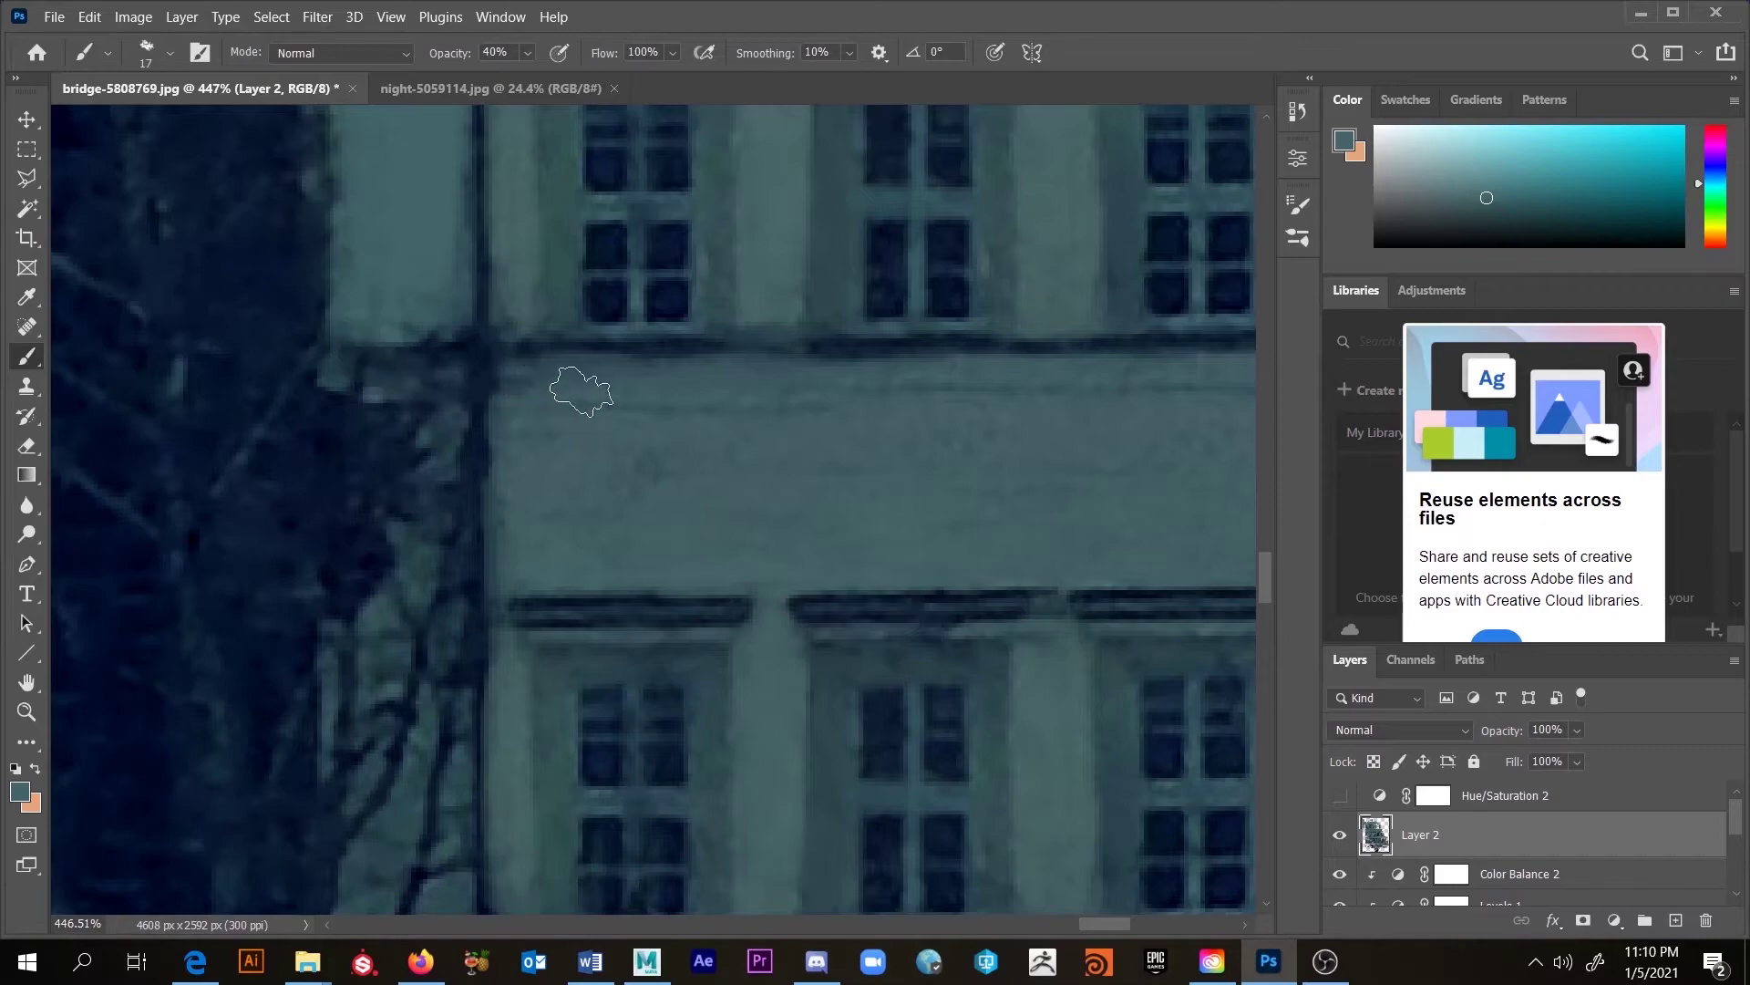
key(s)
alt+click(697, 356)
mouse_move(424, 355)
mouse_down()
mouse_move(368, 362)
mouse_move(378, 384)
mouse_move(368, 373)
mouse_move(354, 407)
mouse_move(409, 503)
mouse_move(426, 383)
mouse_move(417, 511)
mouse_move(431, 384)
mouse_move(431, 511)
mouse_move(366, 429)
mouse_move(356, 555)
mouse_move(347, 404)
mouse_move(361, 387)
mouse_move(363, 510)
mouse_move(358, 462)
mouse_move(375, 502)
mouse_move(387, 473)
mouse_move(412, 493)
mouse_move(407, 418)
mouse_move(402, 531)
mouse_move(426, 259)
mouse_move(444, 405)
mouse_move(367, 408)
mouse_up()
alt+click(426, 457)
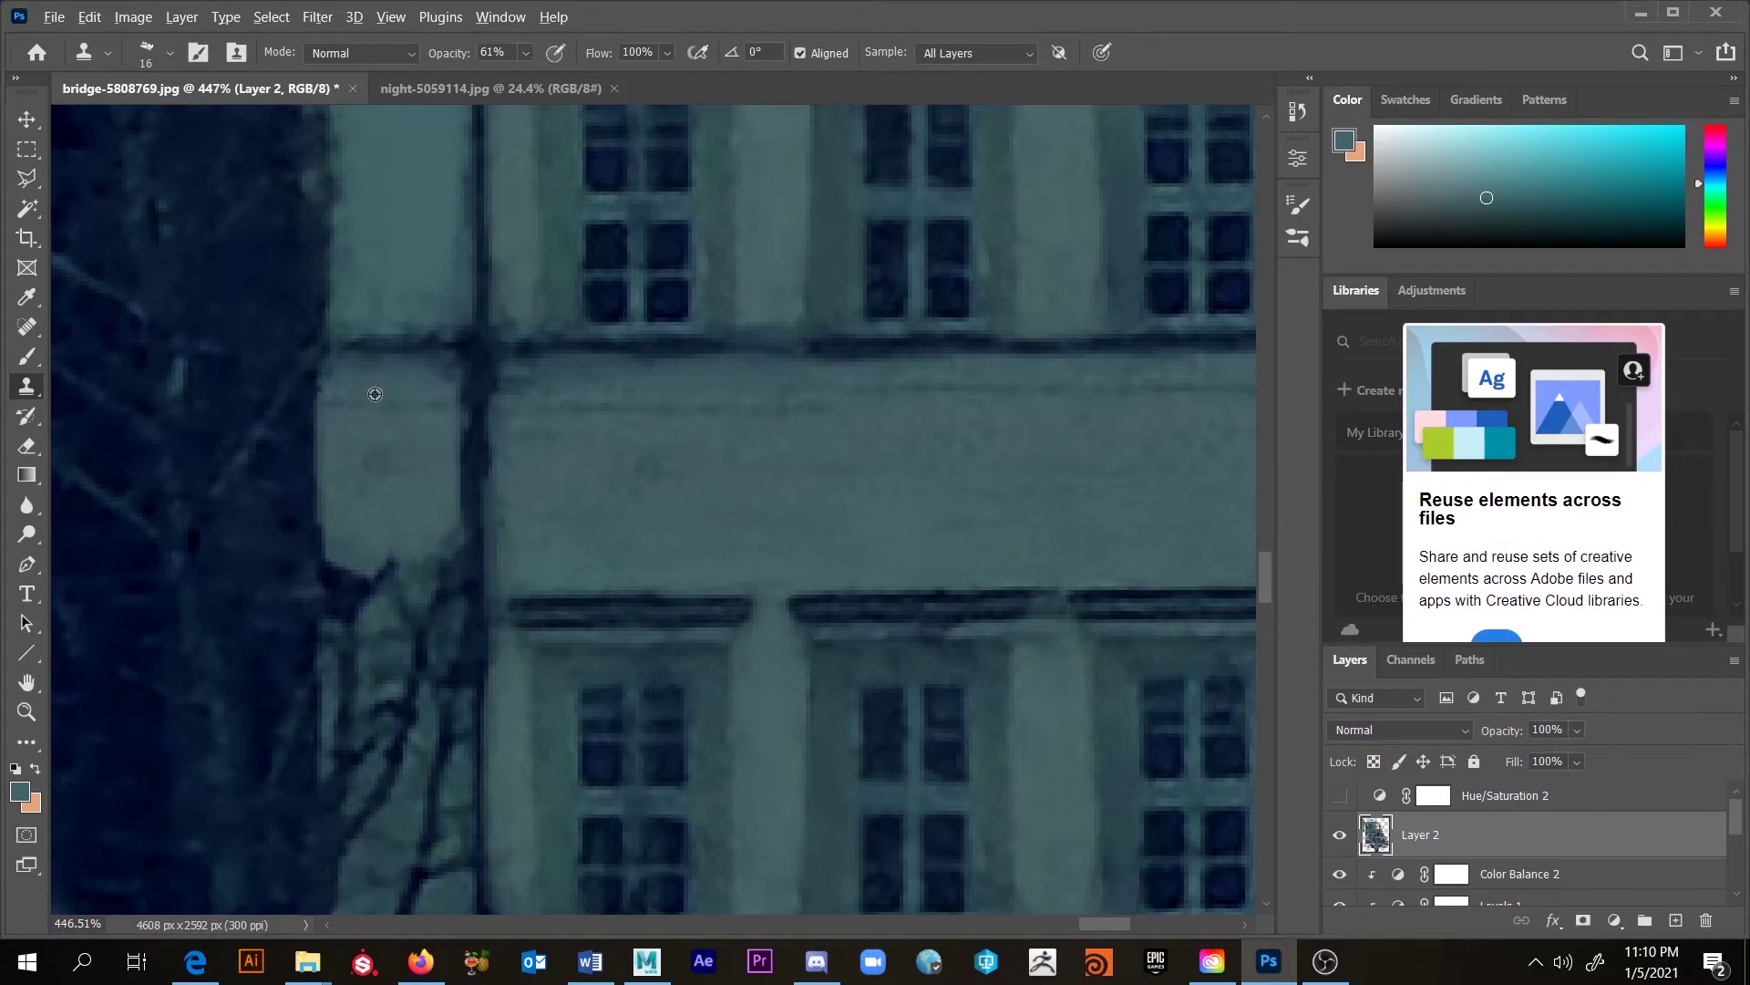
Step: Clone wall texture over the branches farther down the strip left of the downpipe, as far as the lower moulding
alt+click(442, 402)
mouse_move(449, 504)
mouse_down()
mouse_move(383, 634)
mouse_move(352, 493)
mouse_move(383, 478)
mouse_move(401, 661)
mouse_move(426, 578)
mouse_move(421, 642)
mouse_move(402, 590)
mouse_move(365, 658)
mouse_move(371, 573)
mouse_move(413, 541)
mouse_up()
mouse_move(363, 672)
mouse_down()
mouse_move(371, 656)
mouse_move(365, 814)
mouse_move(406, 625)
mouse_move(438, 808)
mouse_move(441, 674)
mouse_move(429, 766)
mouse_move(422, 702)
mouse_move(441, 386)
mouse_move(385, 401)
mouse_up()
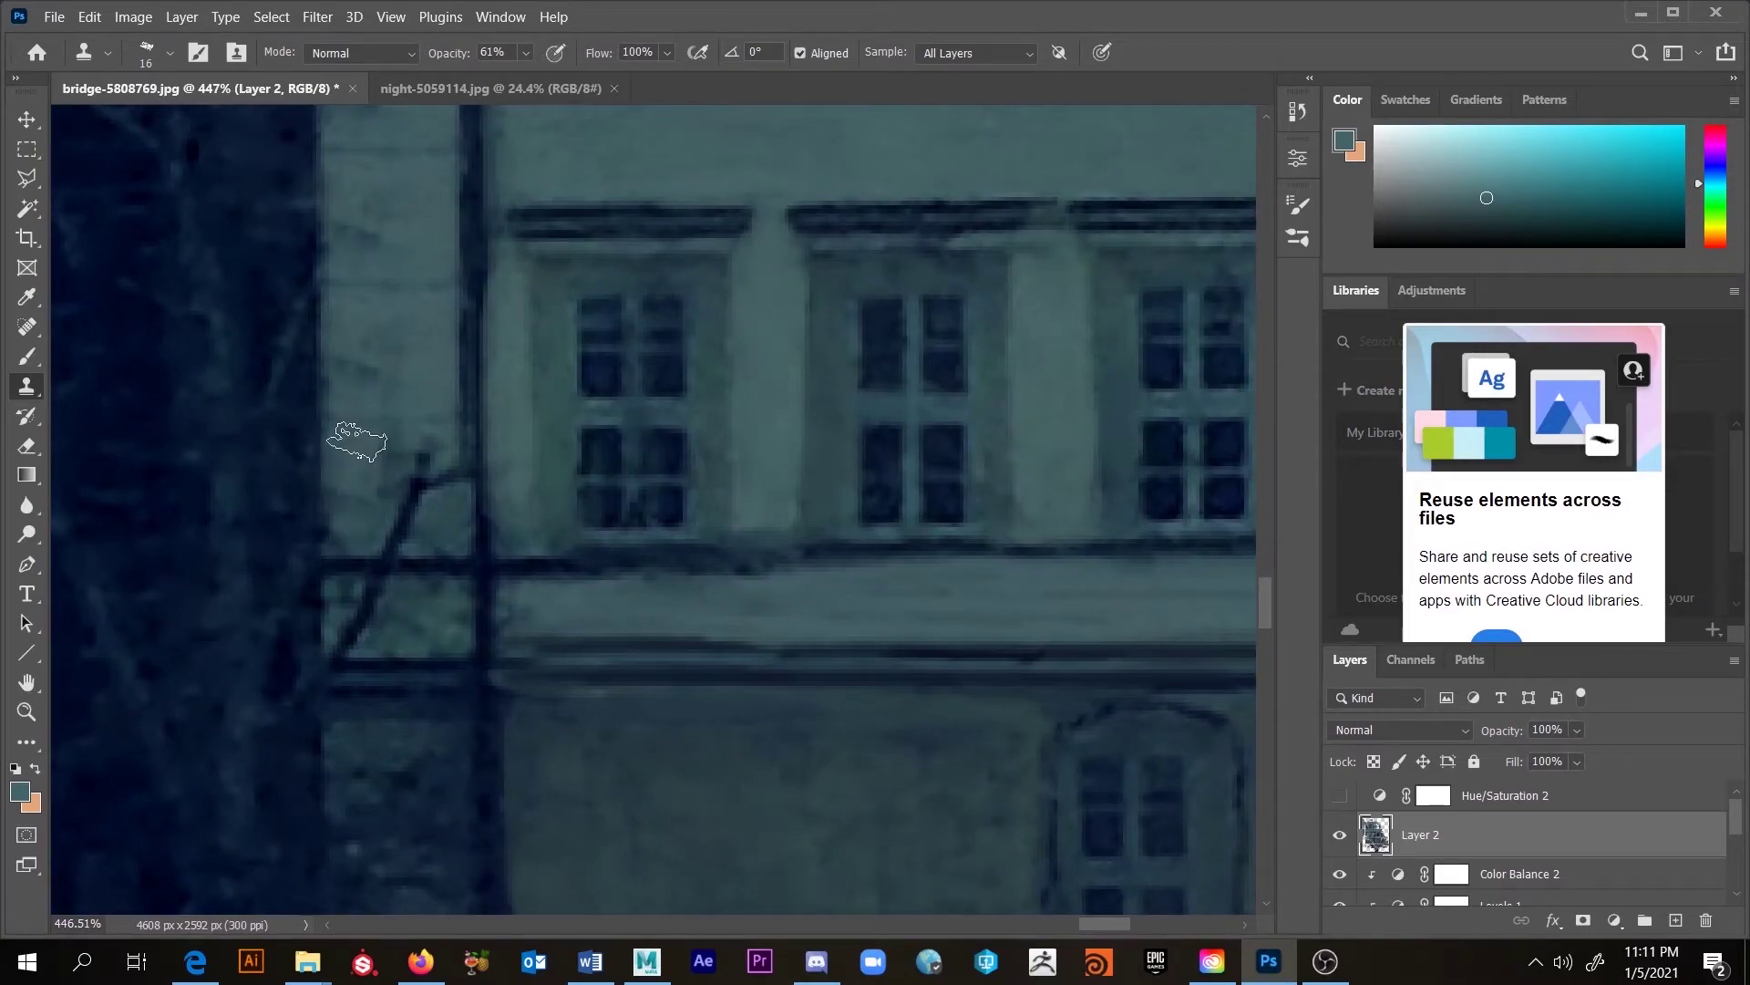
mouse_move(344, 454)
mouse_down()
mouse_move(350, 533)
mouse_move(373, 456)
mouse_move(425, 498)
mouse_move(435, 459)
mouse_move(438, 496)
mouse_move(390, 538)
mouse_move(401, 528)
mouse_up()
Step: Redraw the lower moulding left of the downpipe and clean the wall edge above it with sampled tones, using a 5 px brush at 40% opacity
key(b)
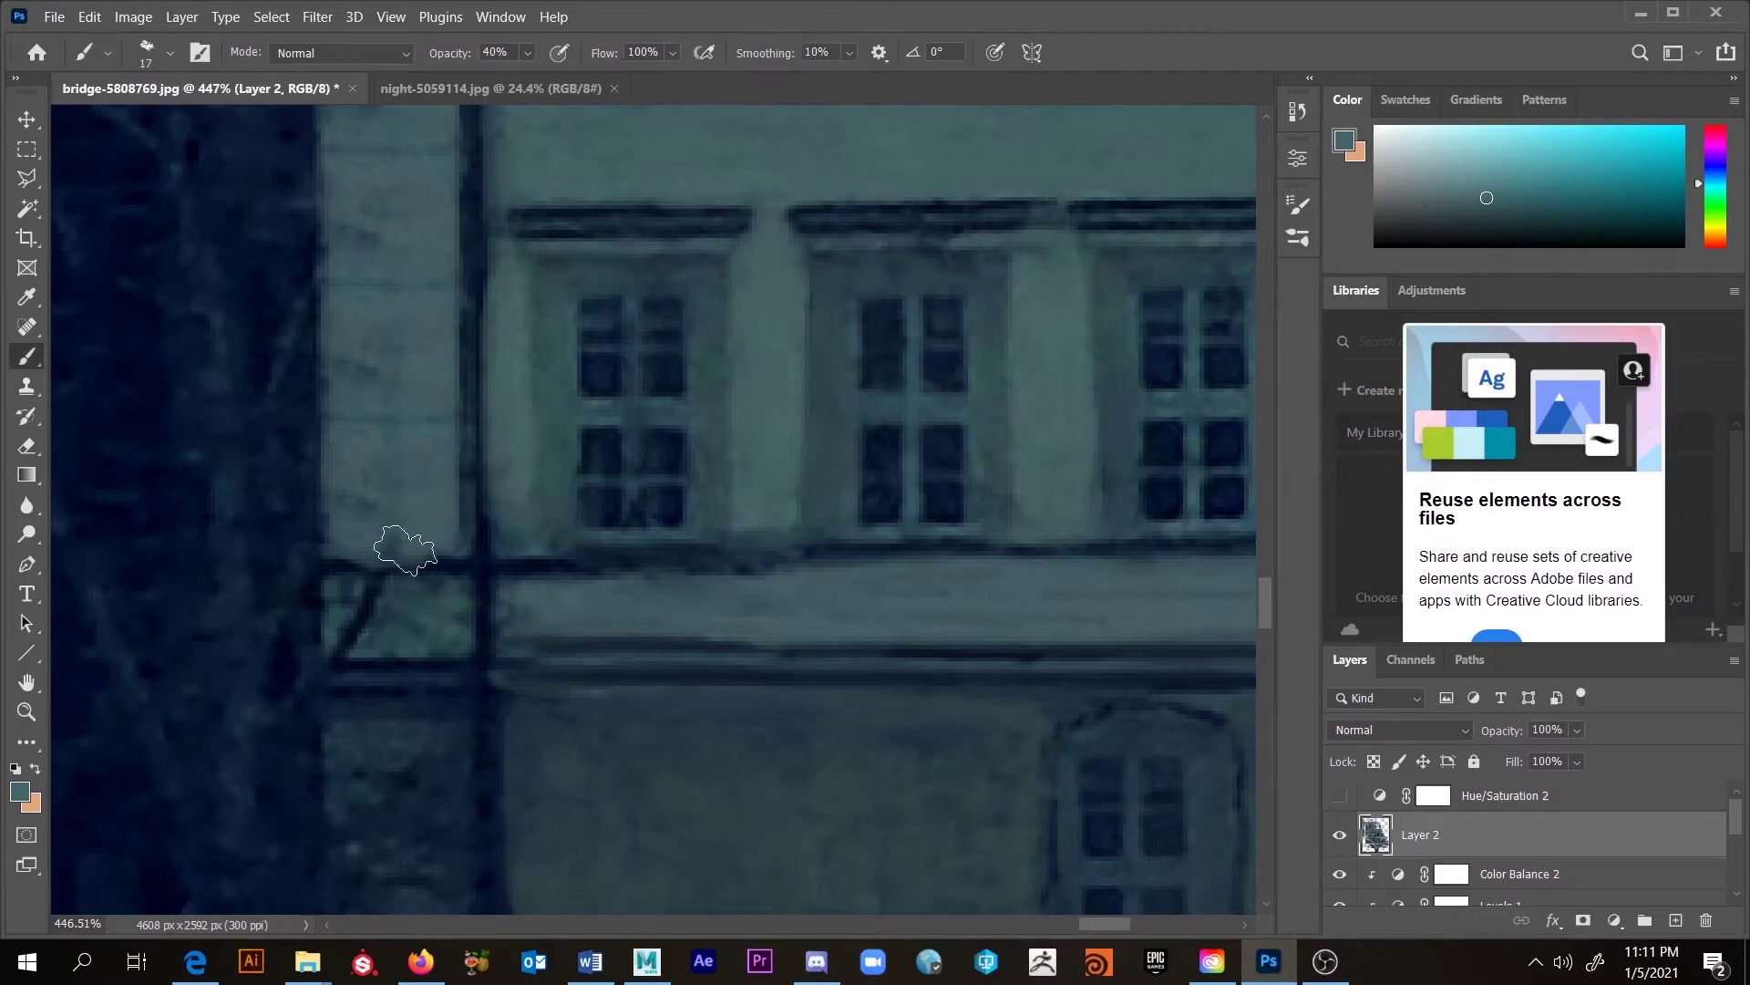
alt+click(345, 558)
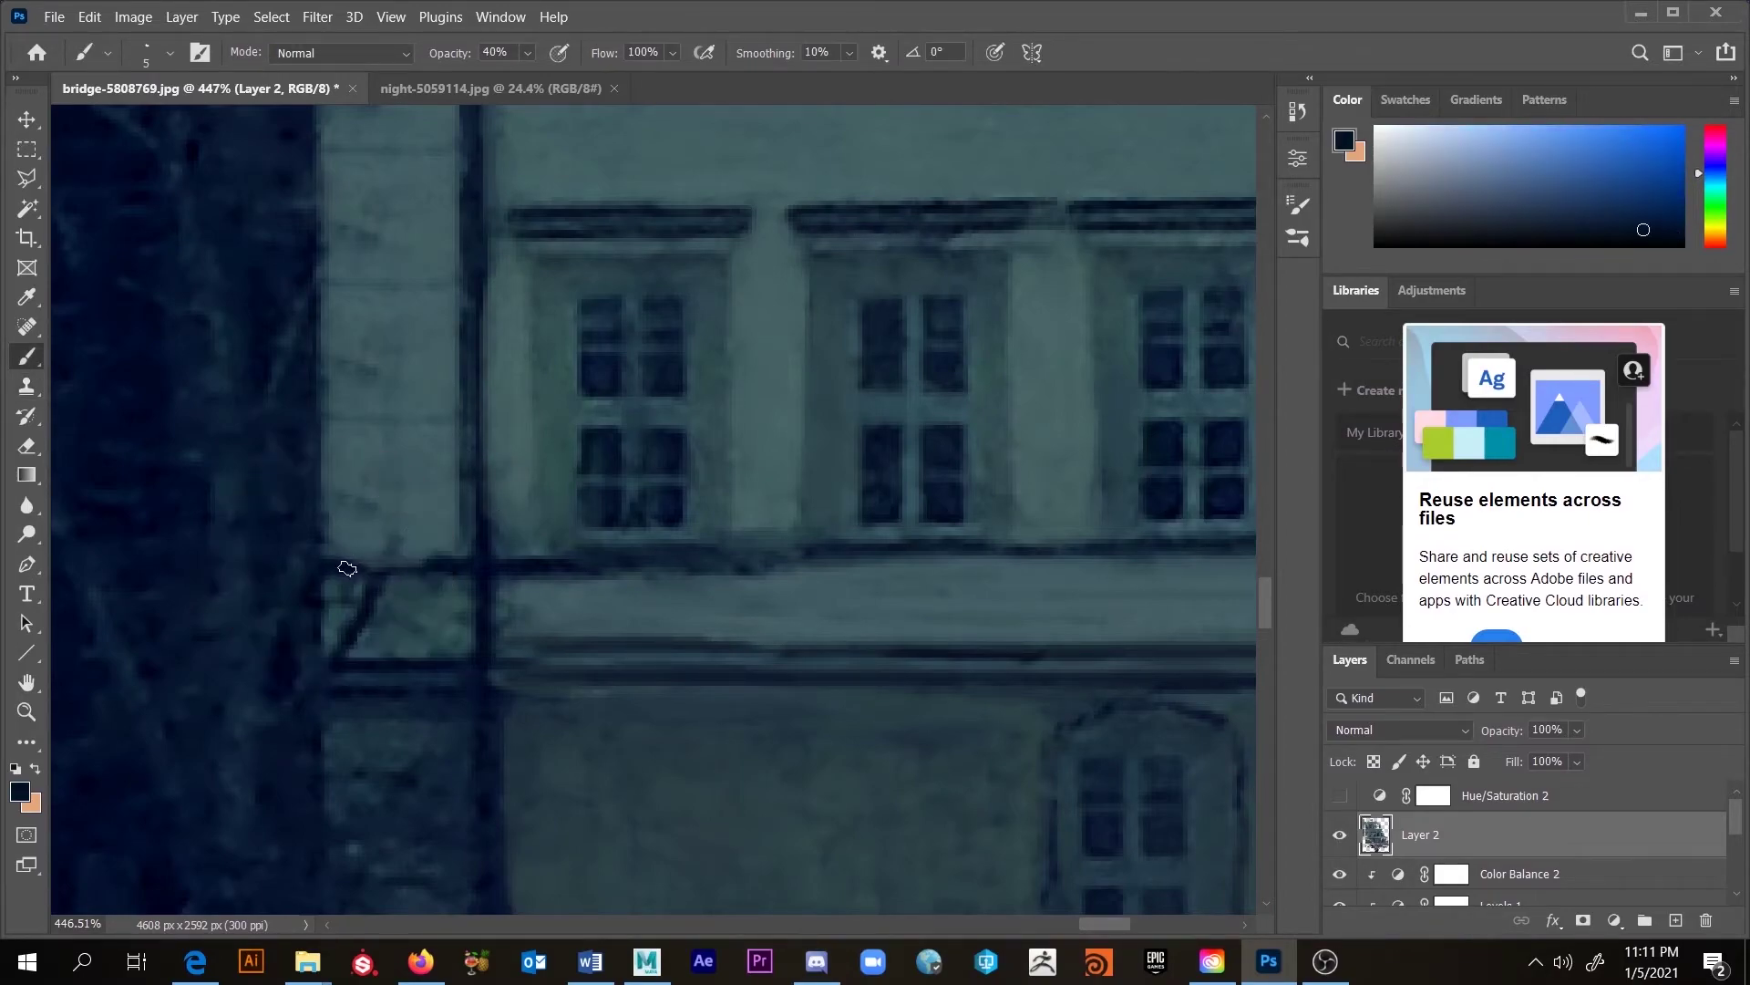
alt+click(415, 545)
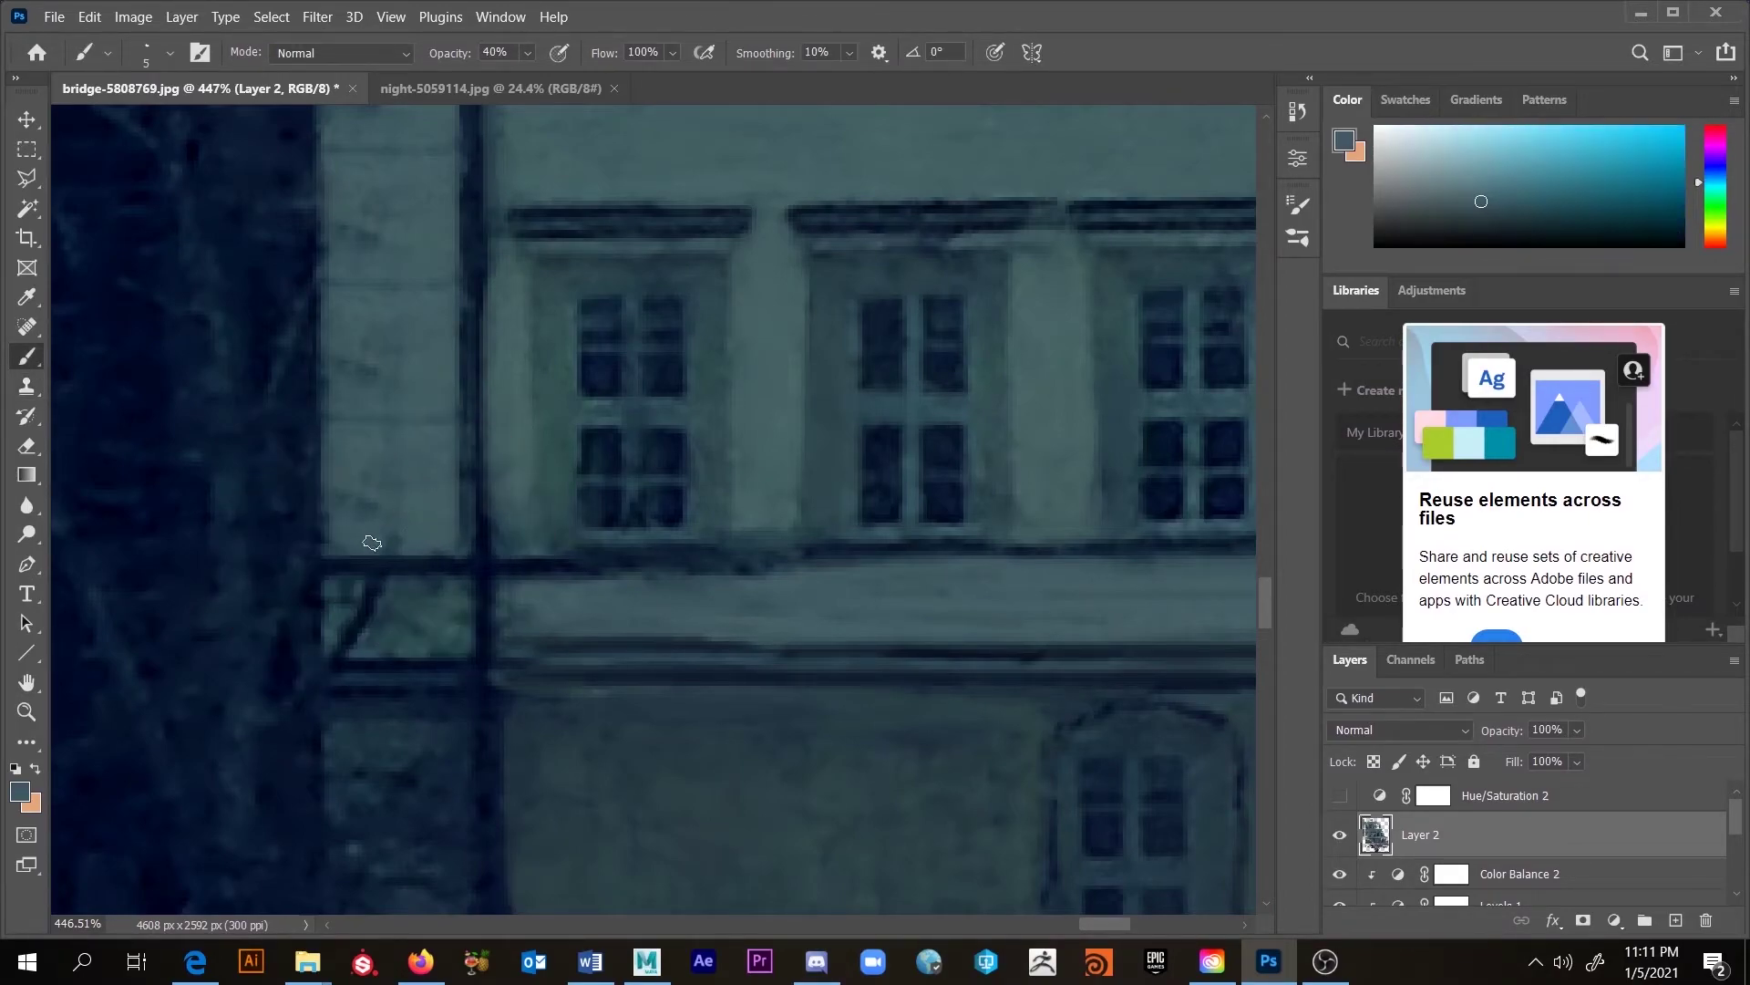
alt+click(382, 497)
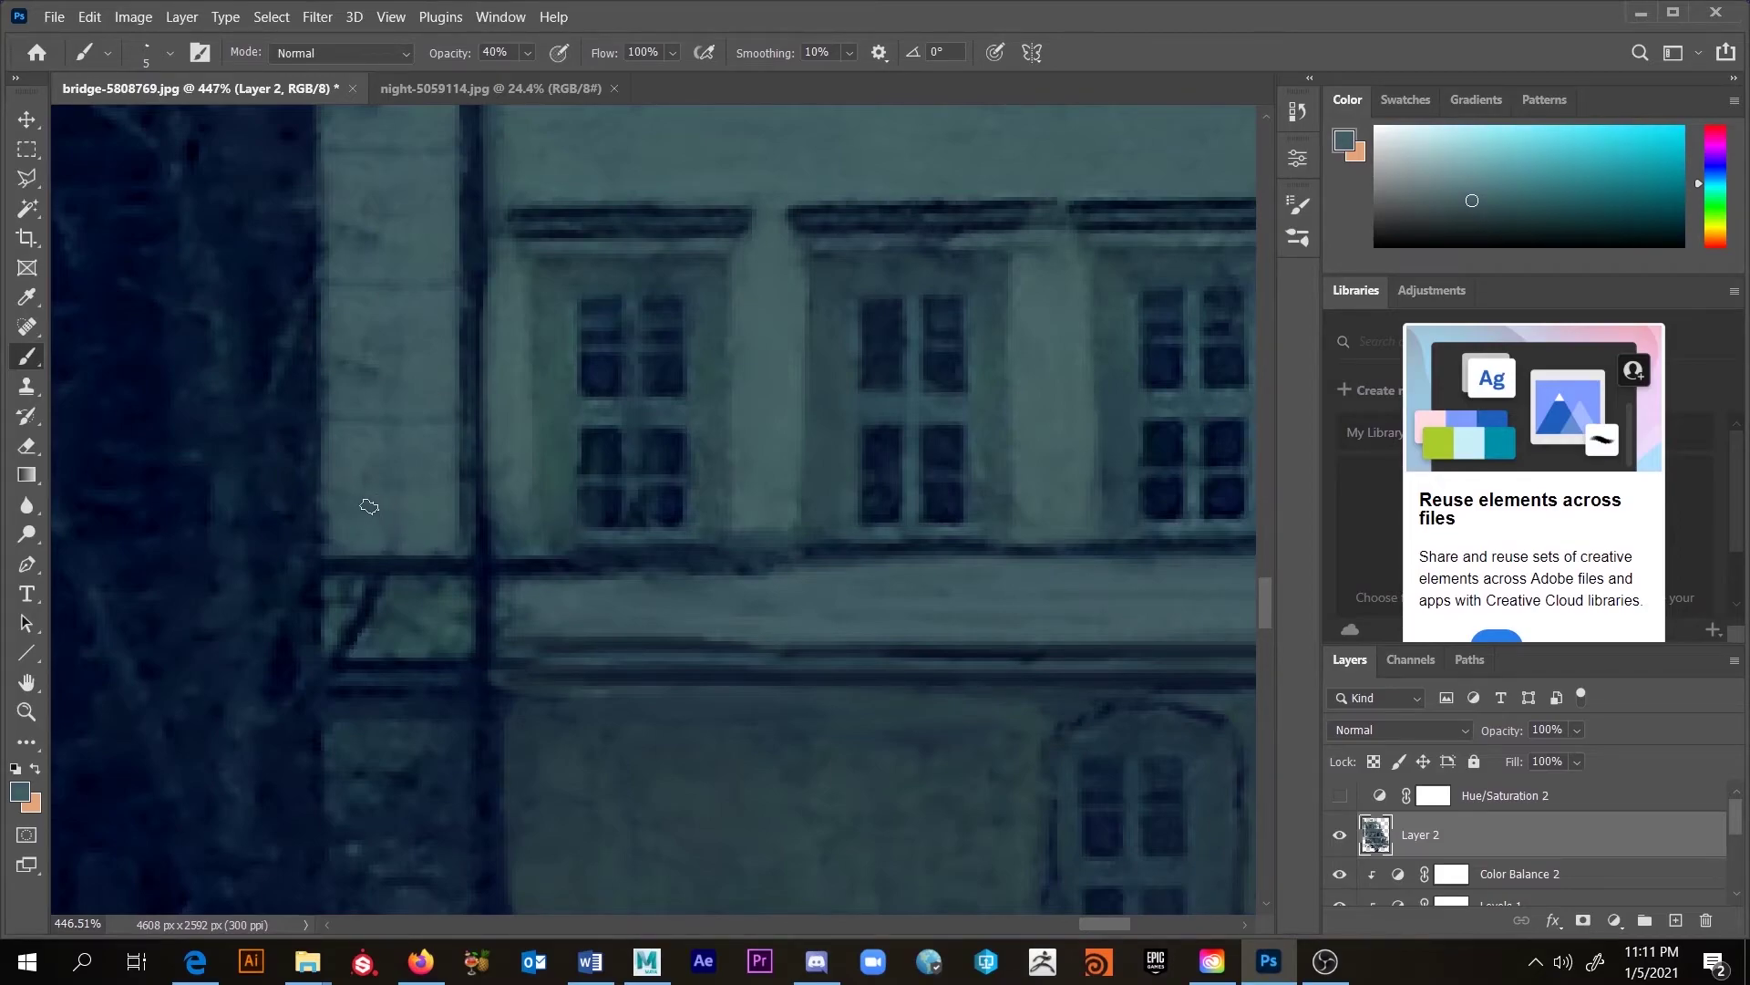
alt+click(314, 472)
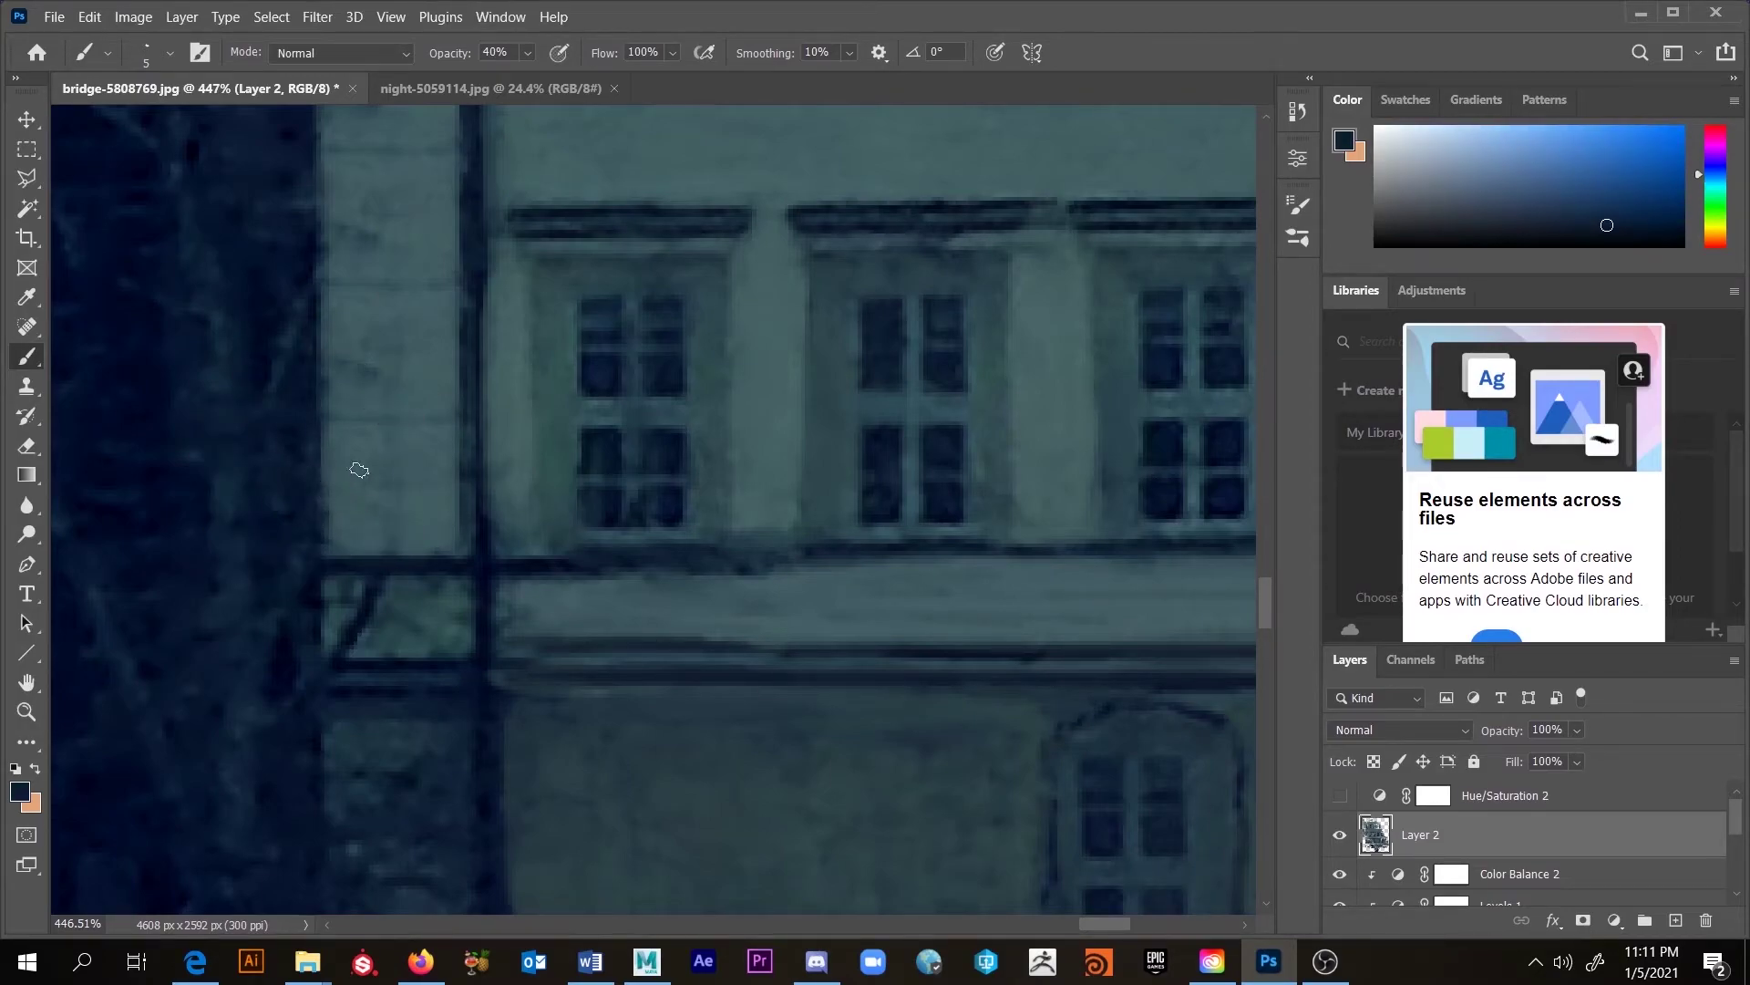
alt+click(345, 505)
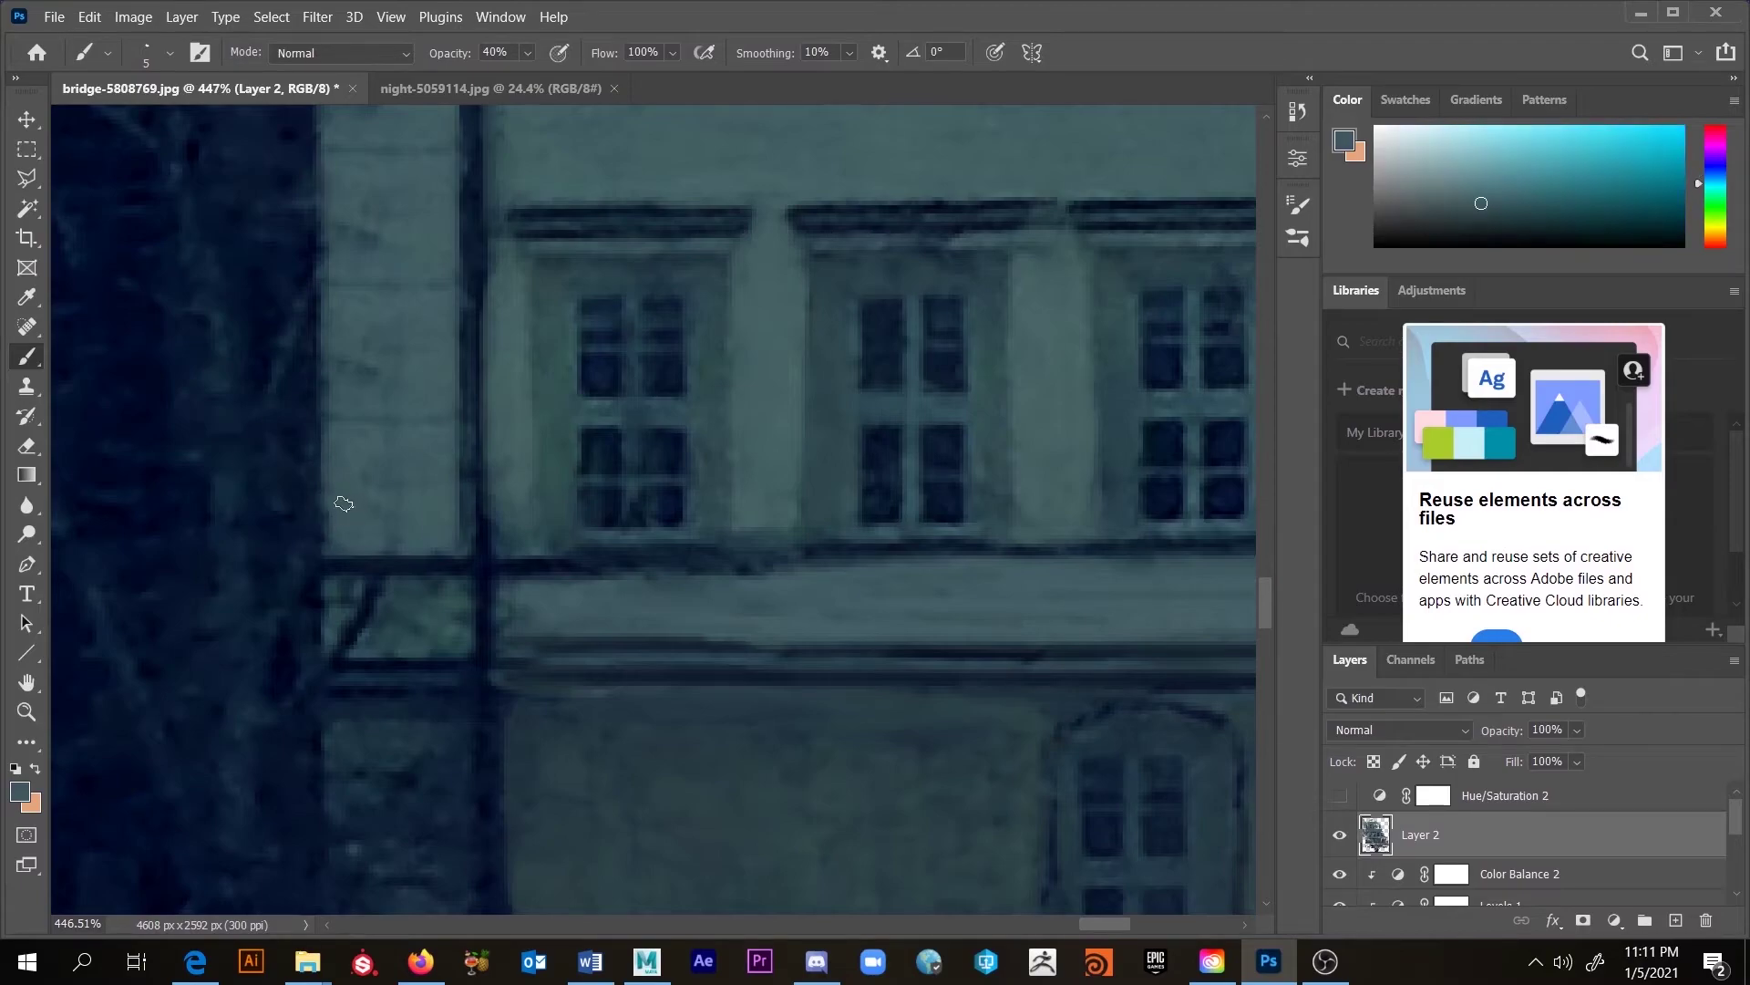
Step: Smooth the cloned marks on the wall strip between the two mouldings with sampled wall colours at 5 px and 40% opacity
drag(411, 348, 438, 508)
alt+click(391, 516)
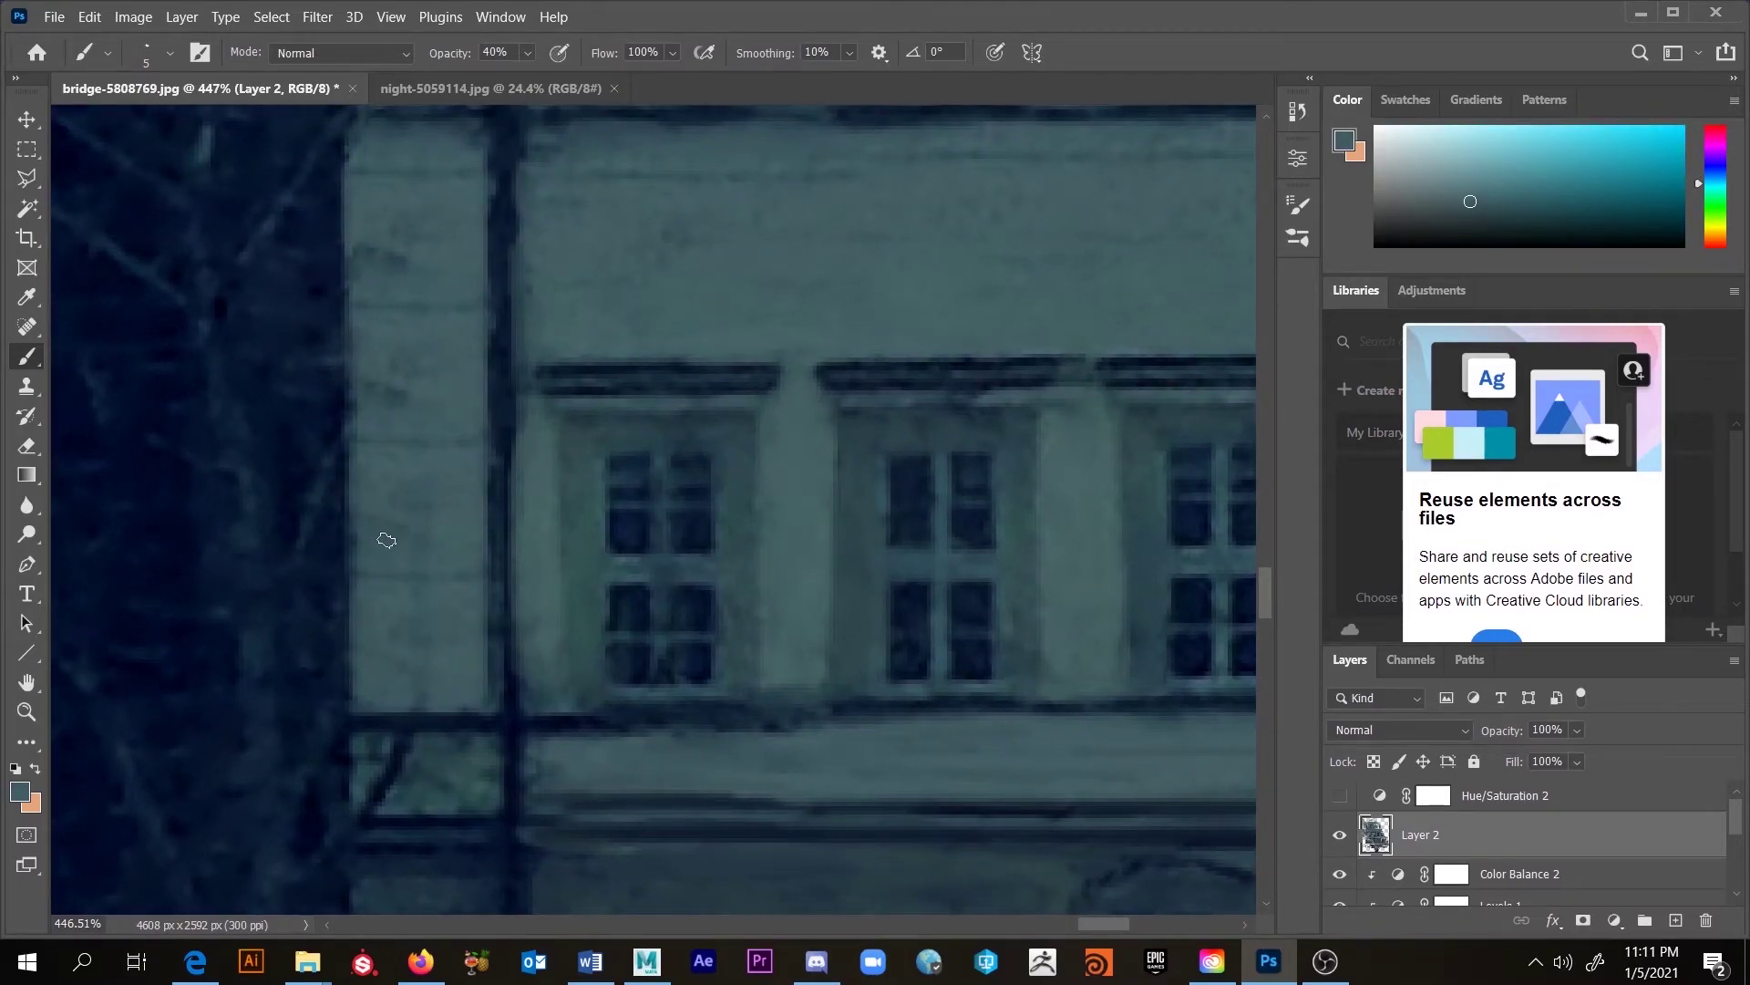
alt+click(383, 385)
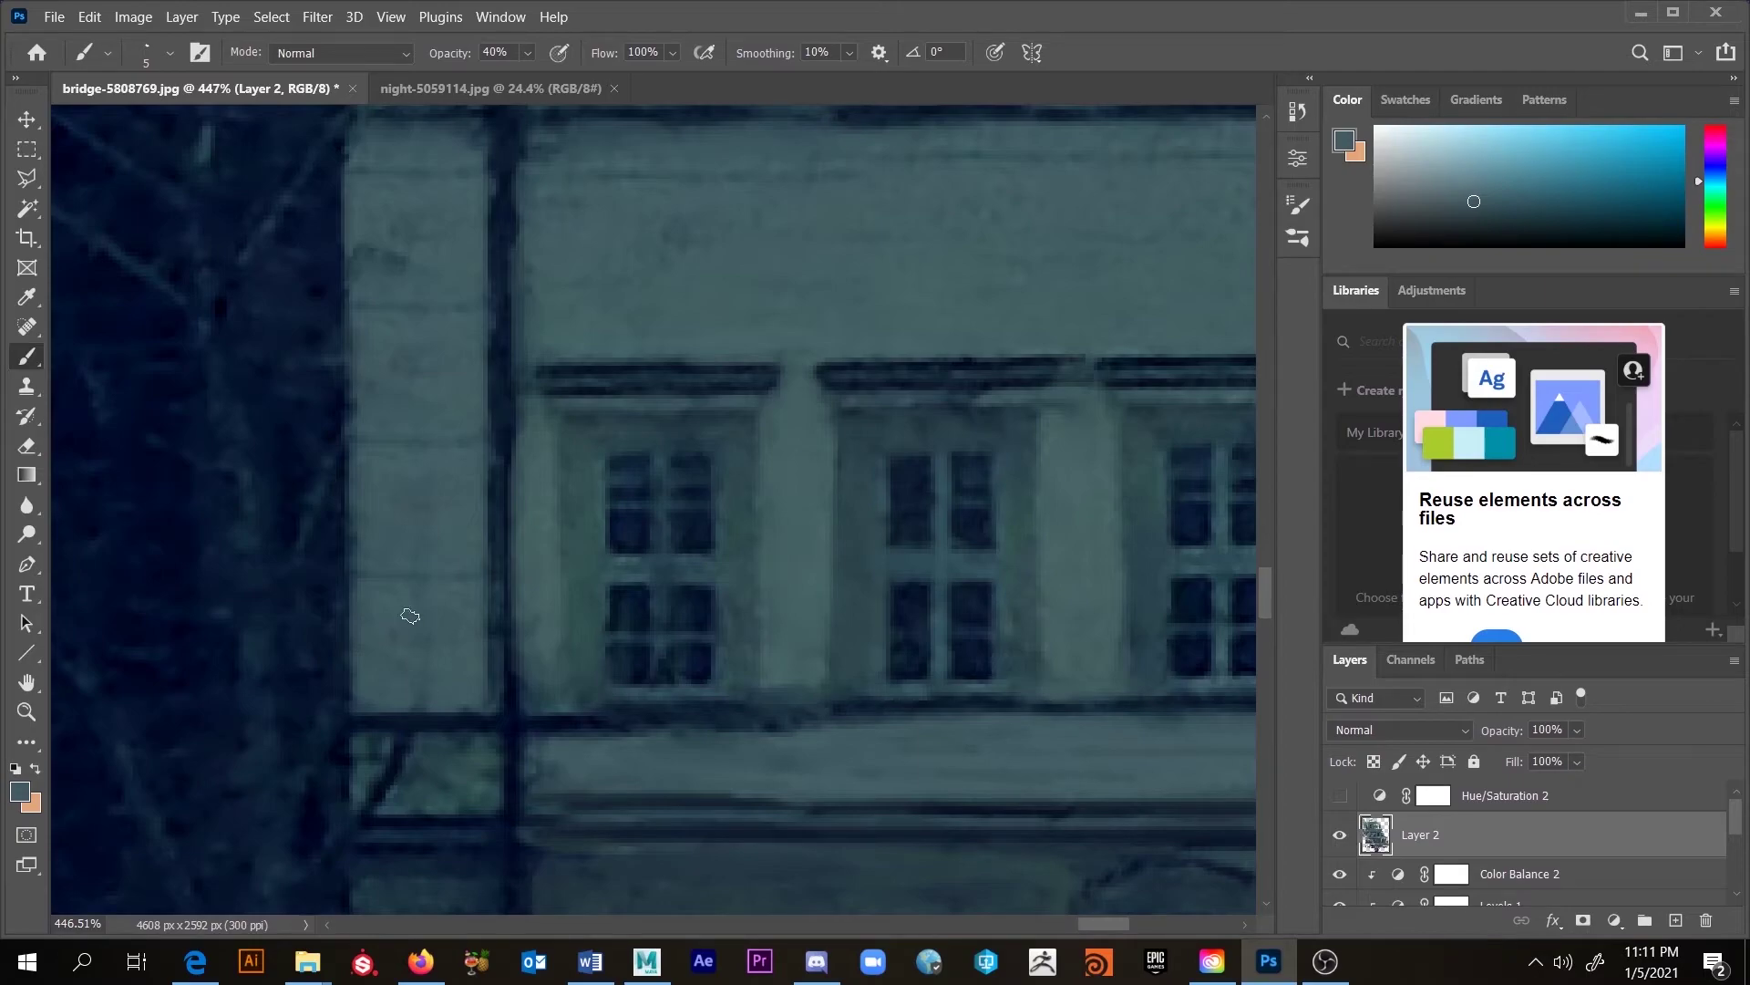
alt+click(450, 259)
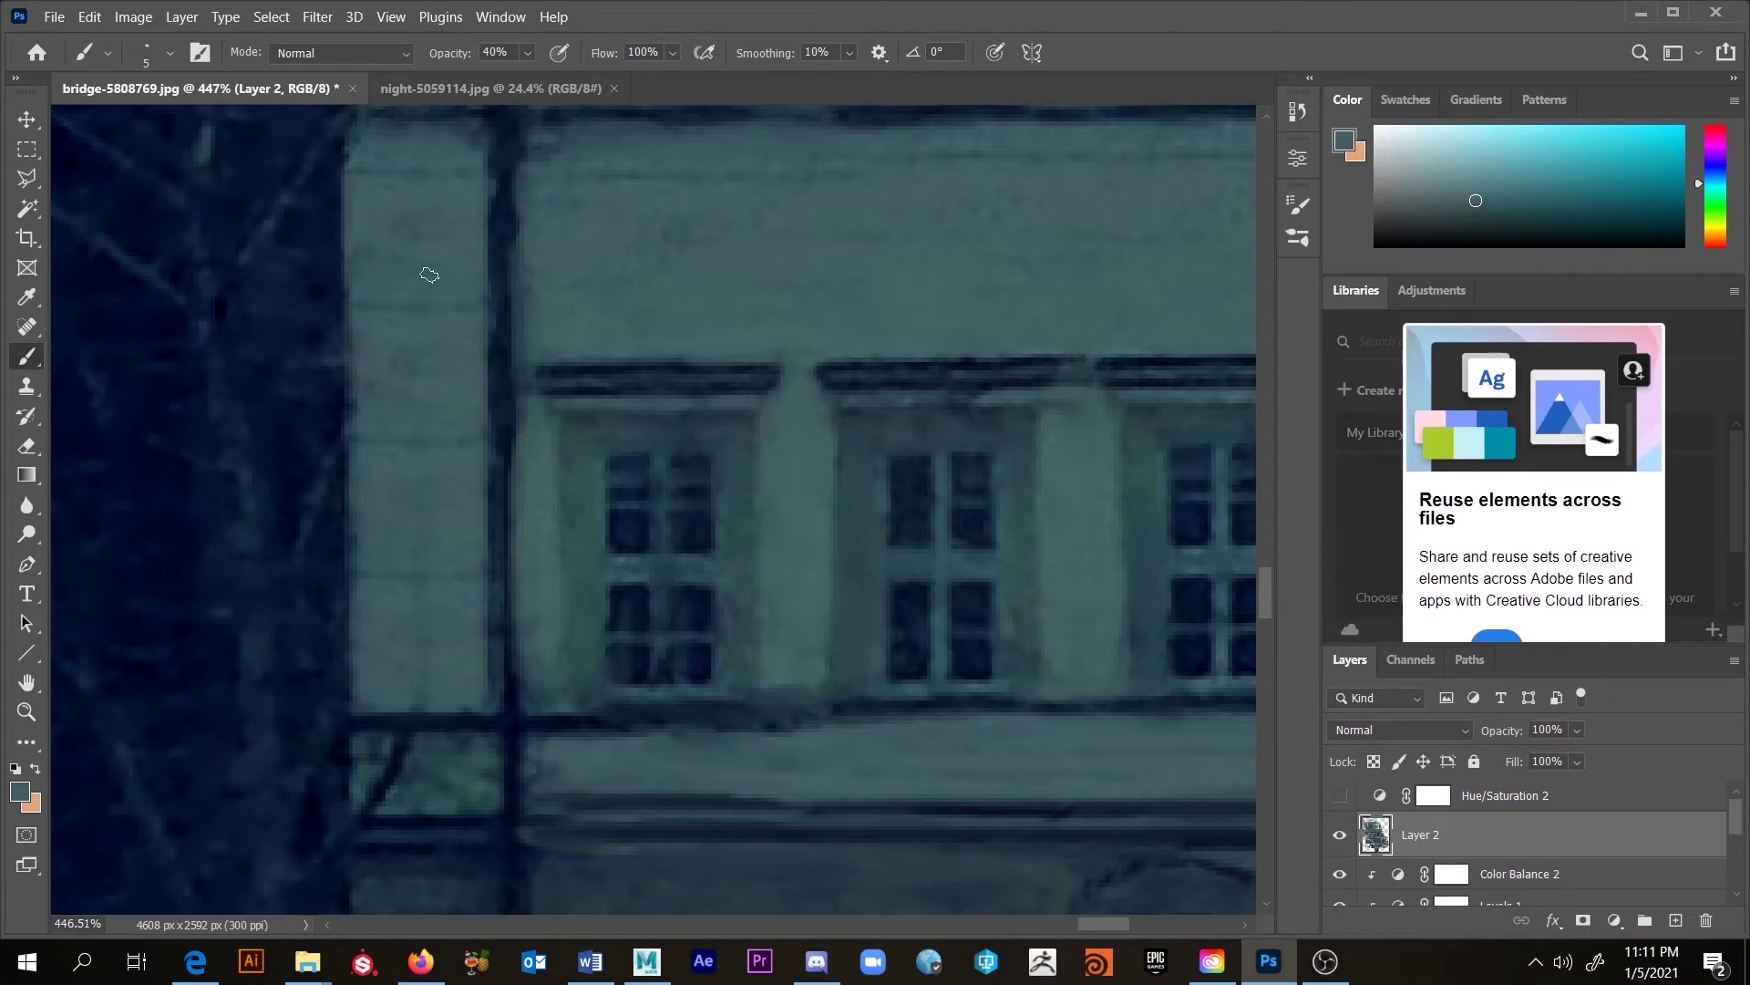
Step: Repaint the upper wall strip left of the downpipe down to the floor moulding with sampled wall colour, using an 11 px brush at 40% opacity
scroll(473, 297, down, 5)
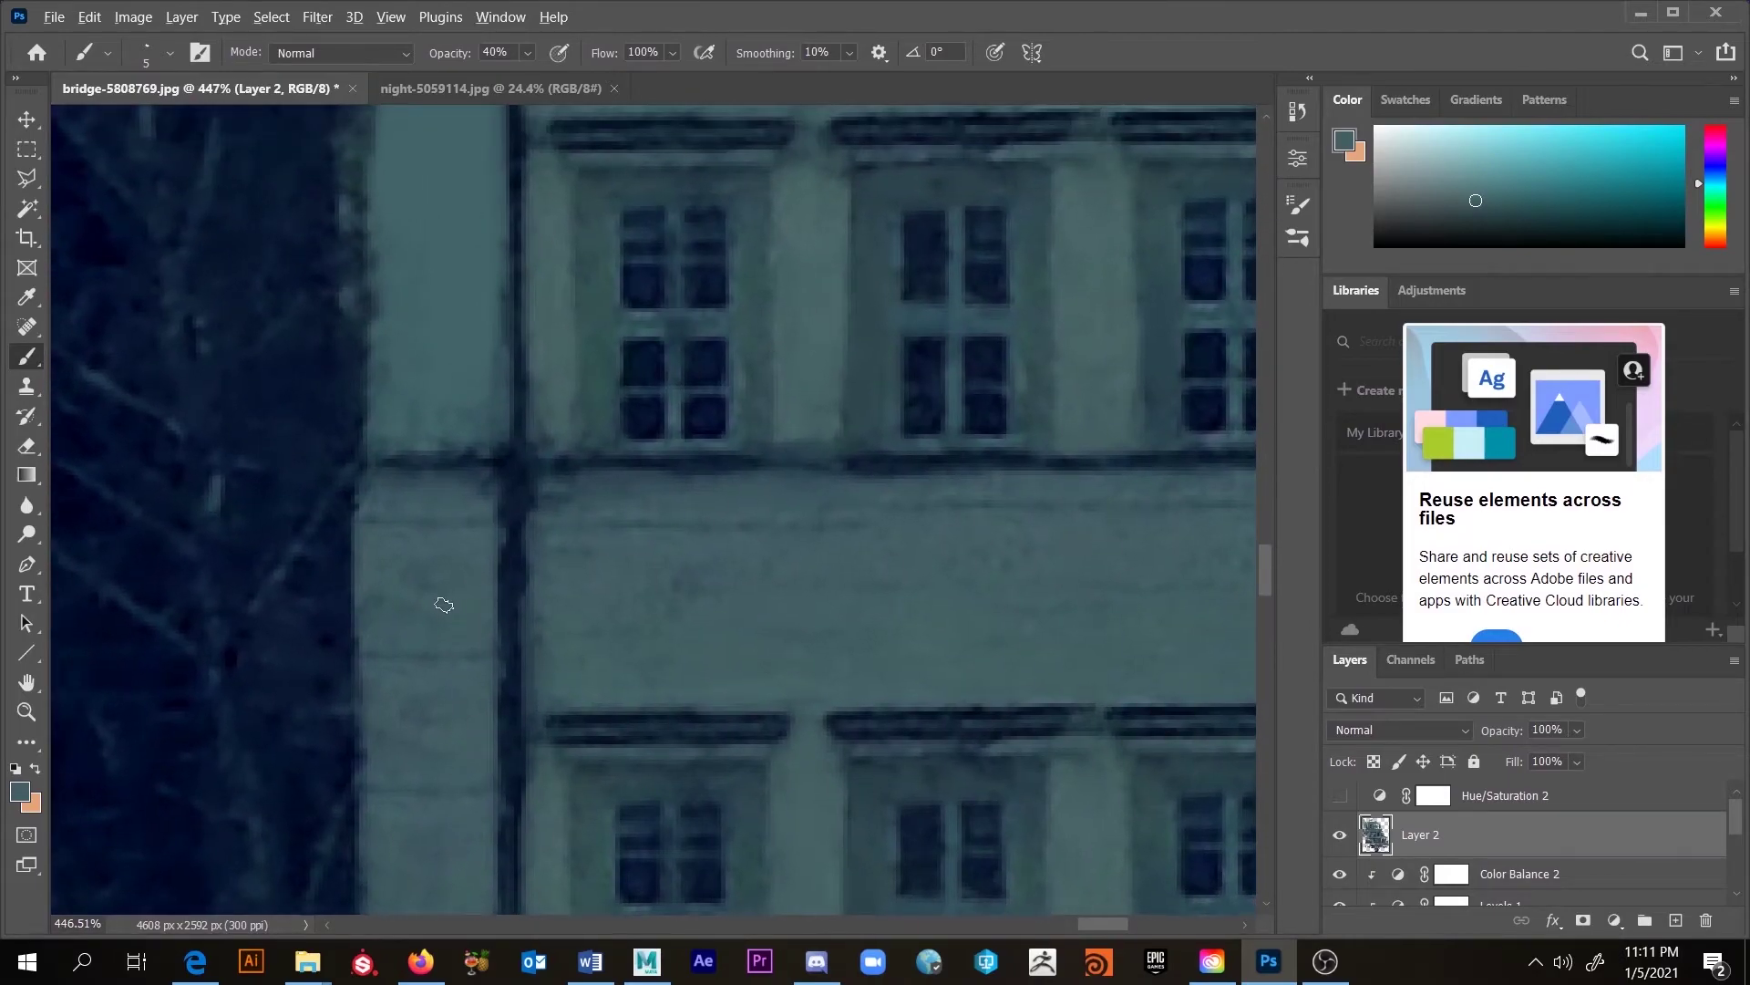
scroll(487, 572, down, 10)
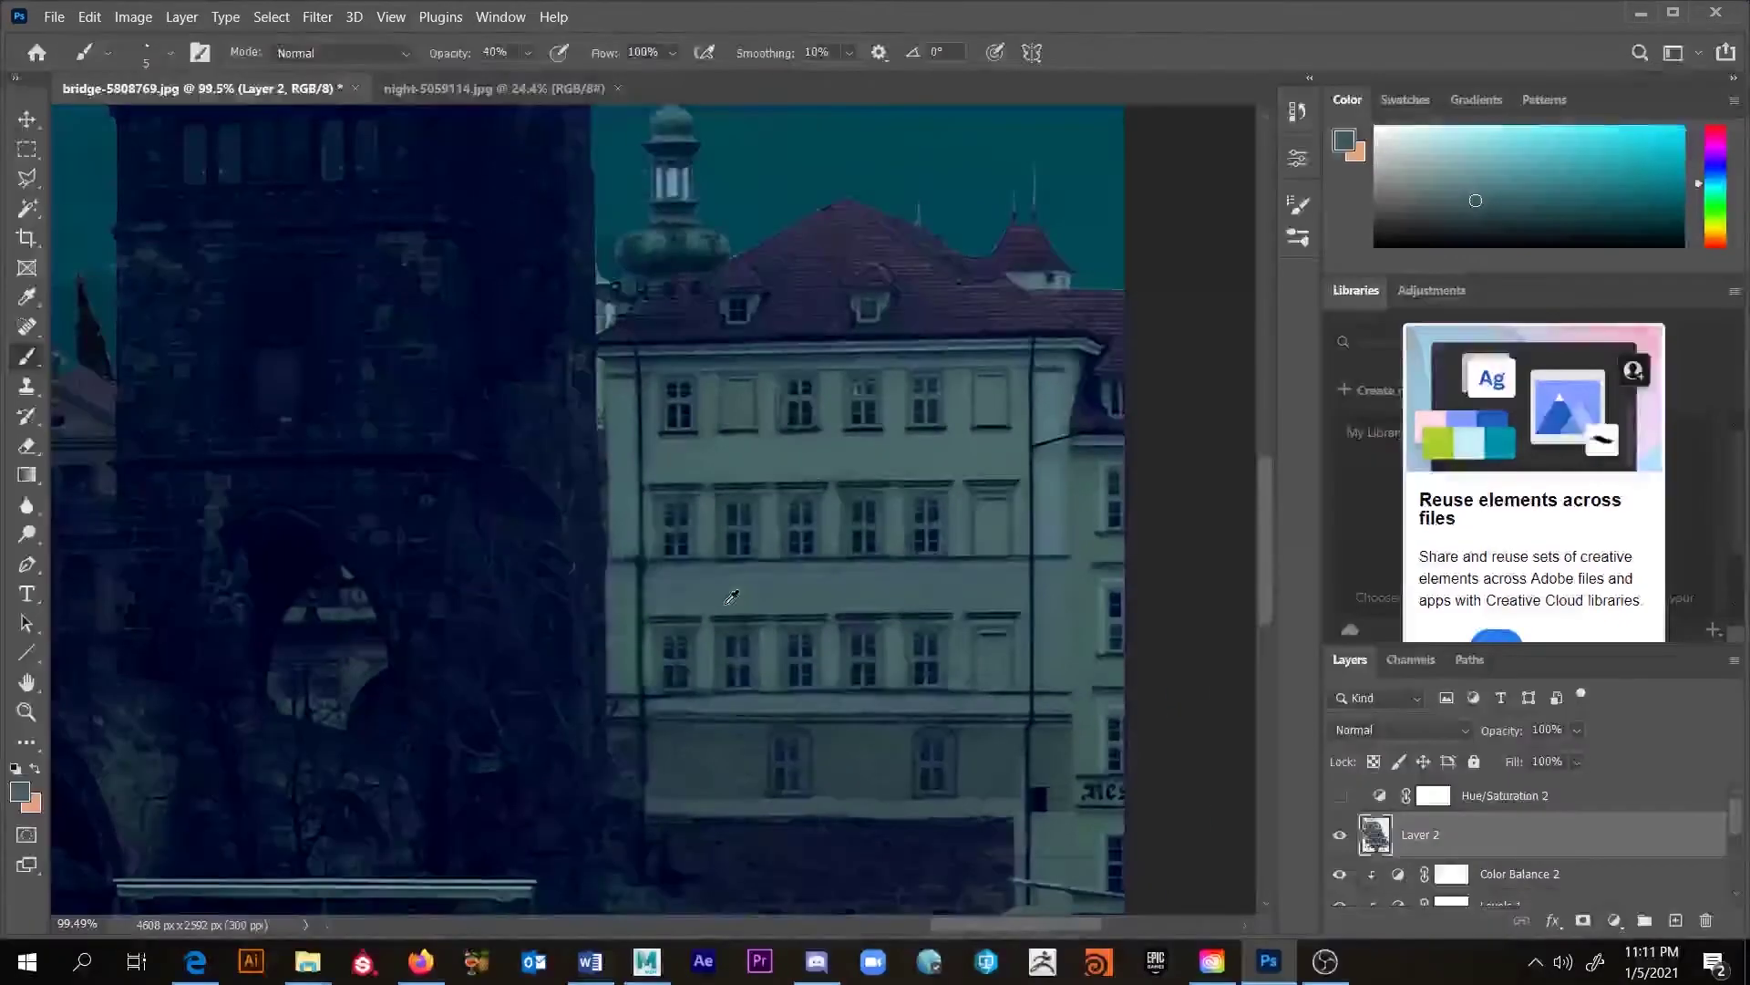
scroll(566, 422, up, 5)
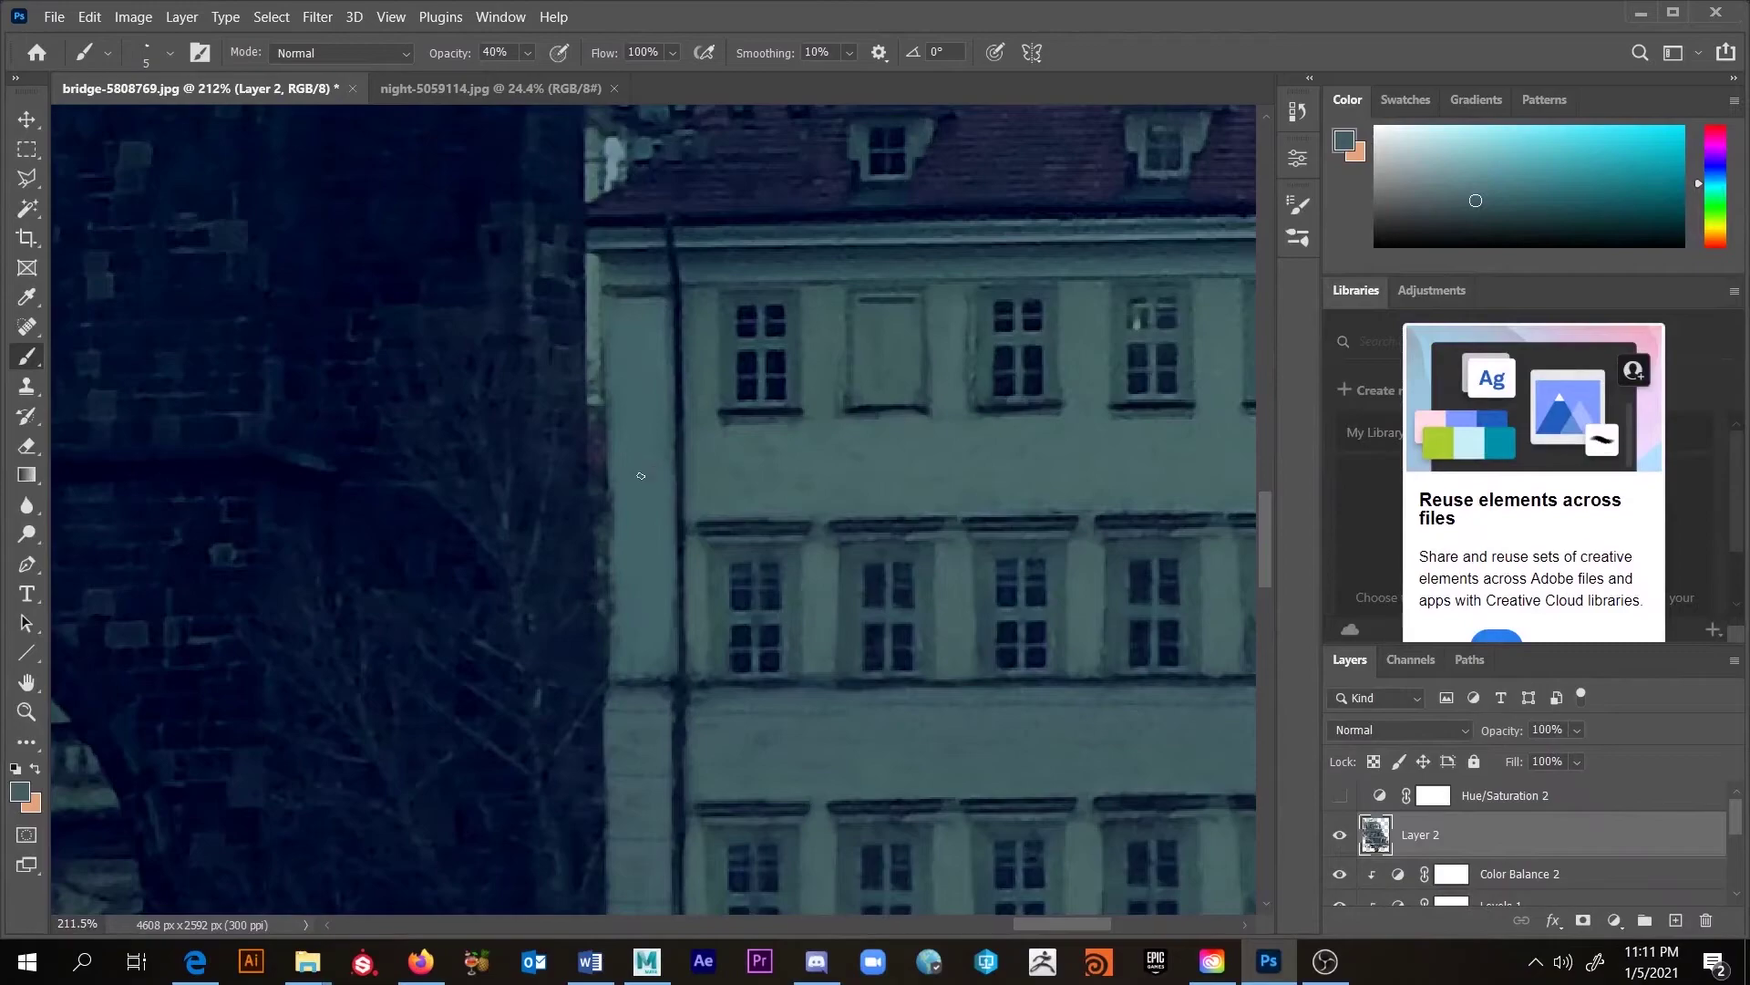
alt+click(627, 352)
drag(619, 363, 628, 668)
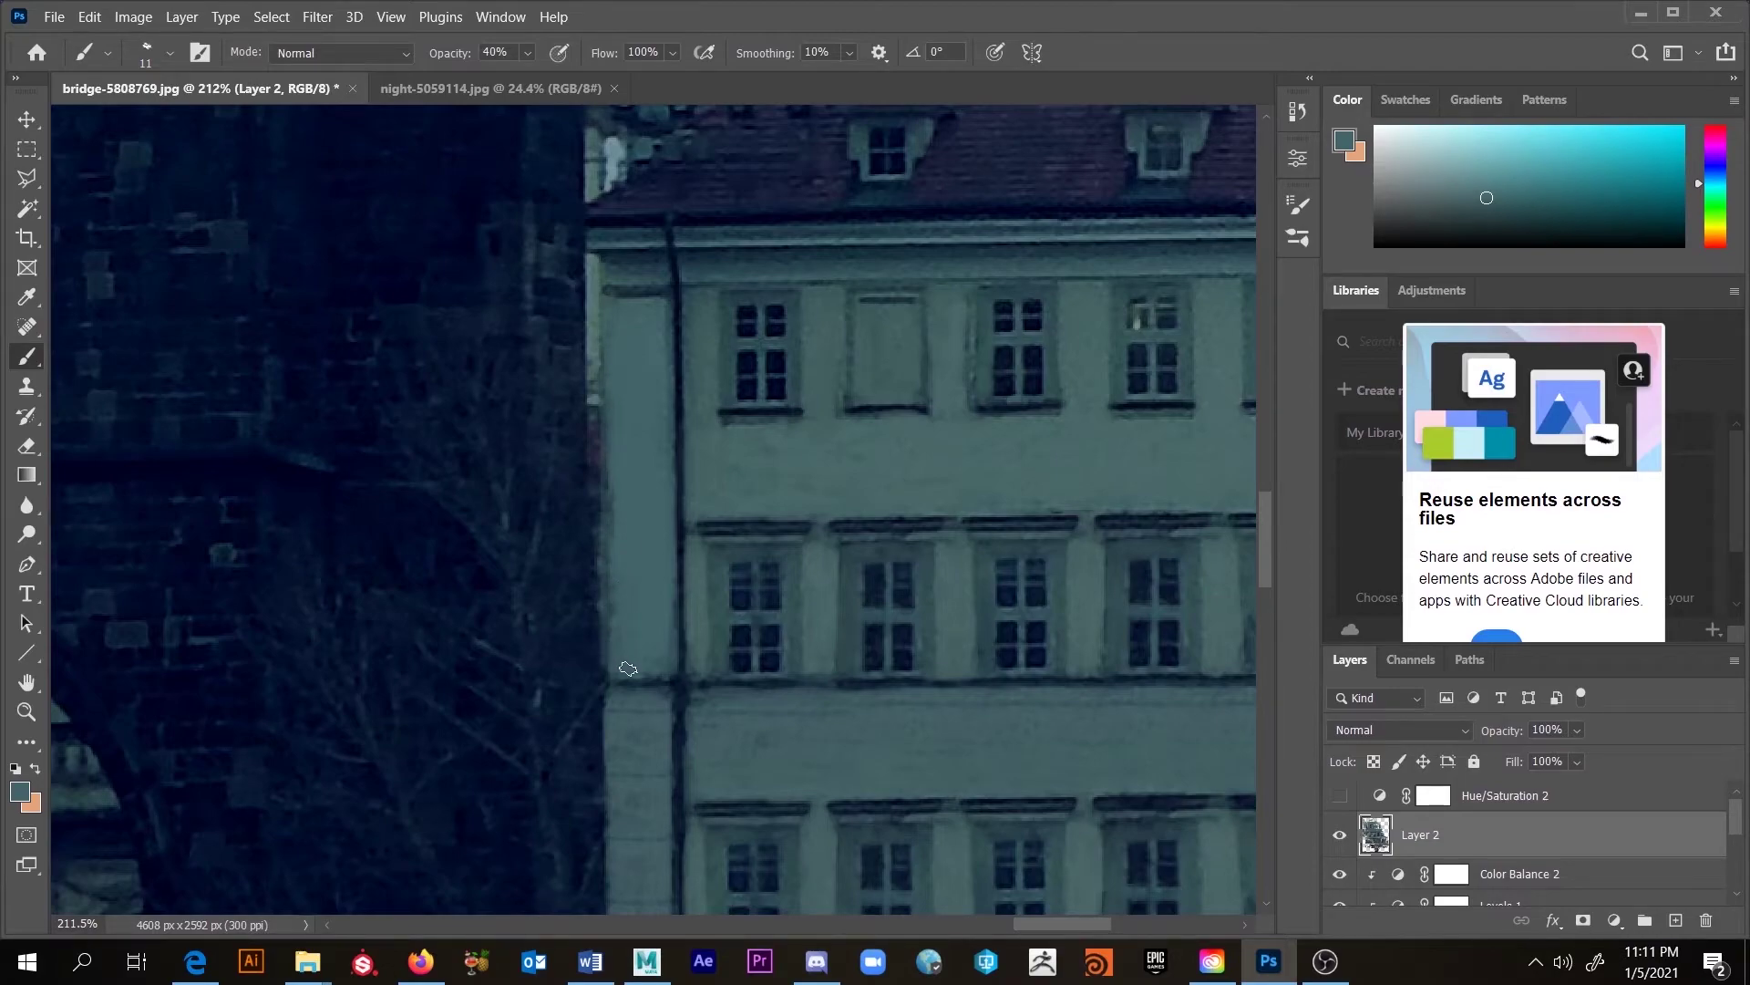
key(ctrl+z)
drag(611, 351, 634, 671)
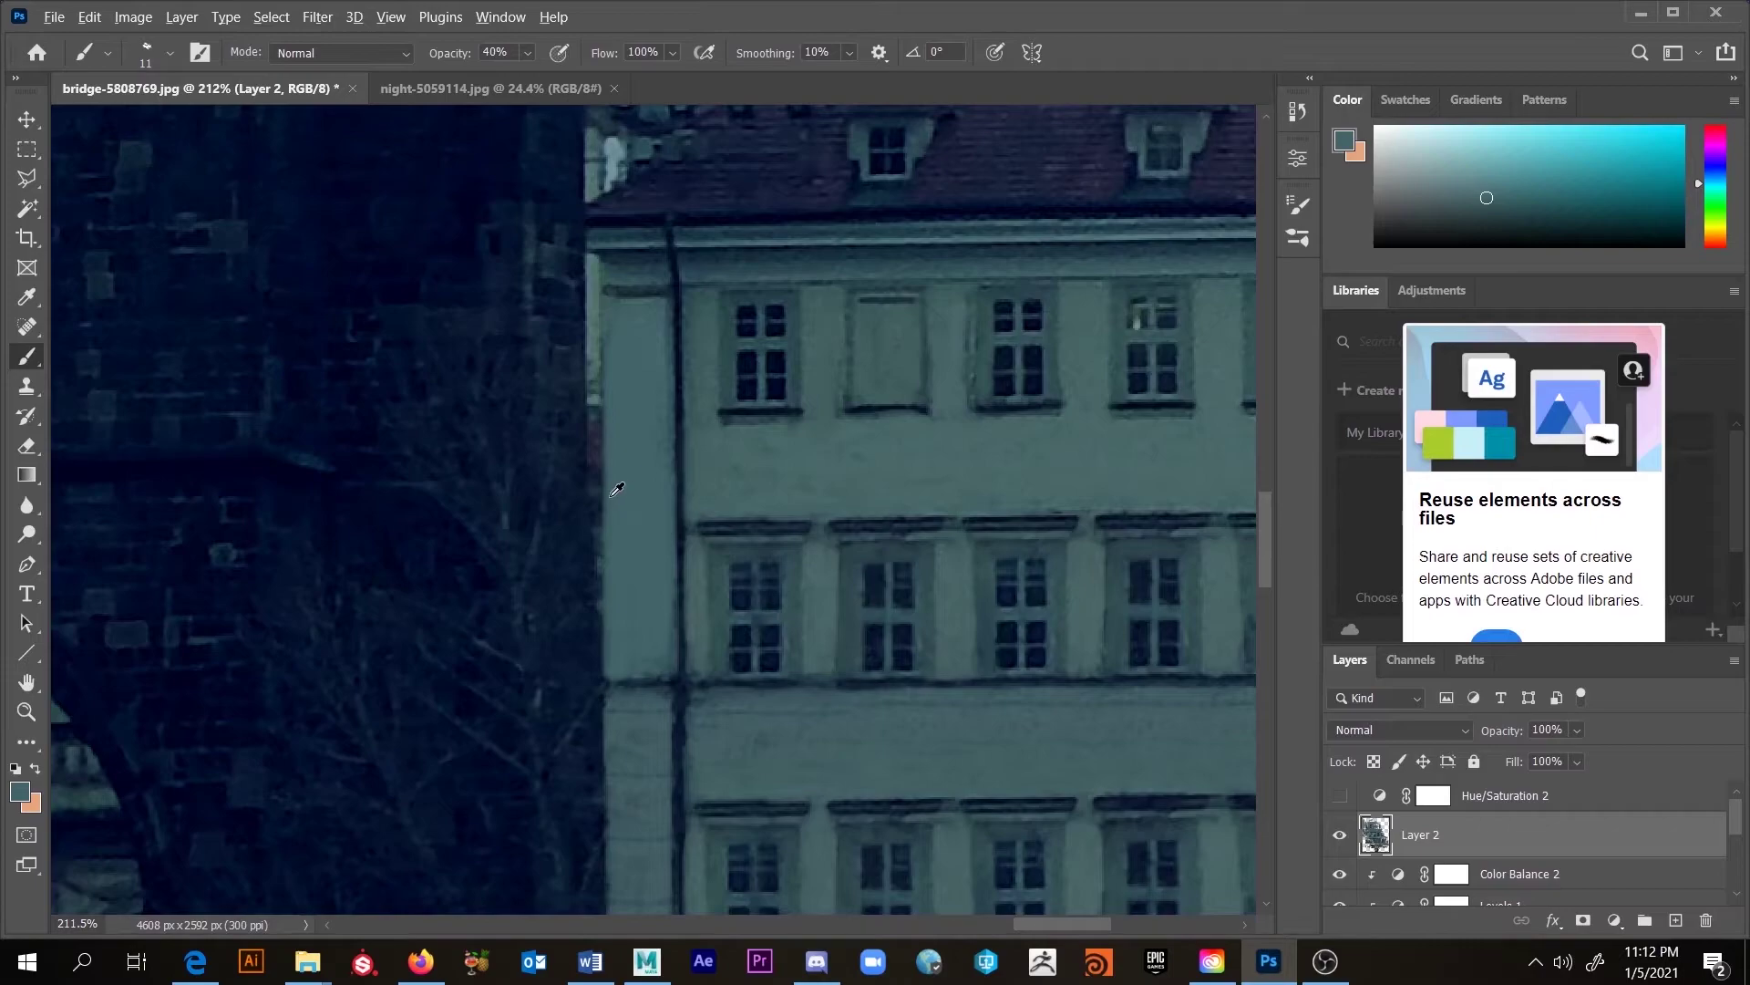
Step: Touch up the wall strip left of the downpipe around the middle floor moulding with sampled tones, using an 8 px brush at 41% opacity
scroll(616, 490, down, 5)
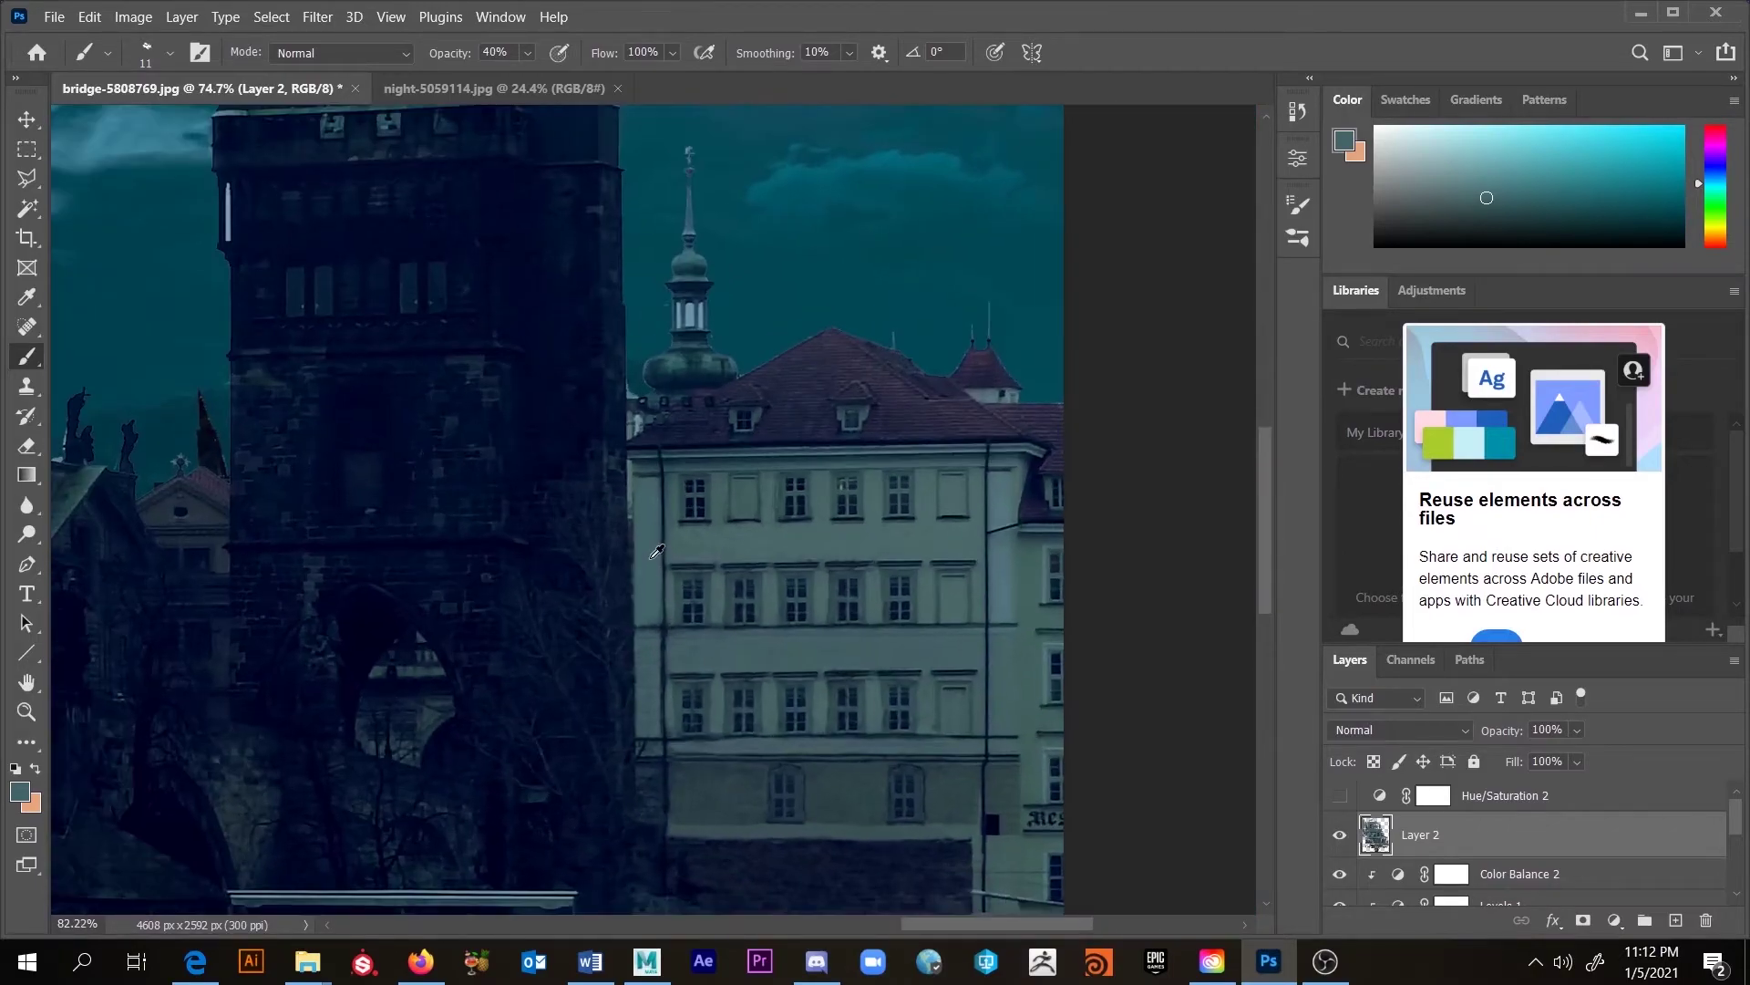
scroll(657, 551, up, 5)
drag(613, 779, 610, 778)
alt+click(613, 787)
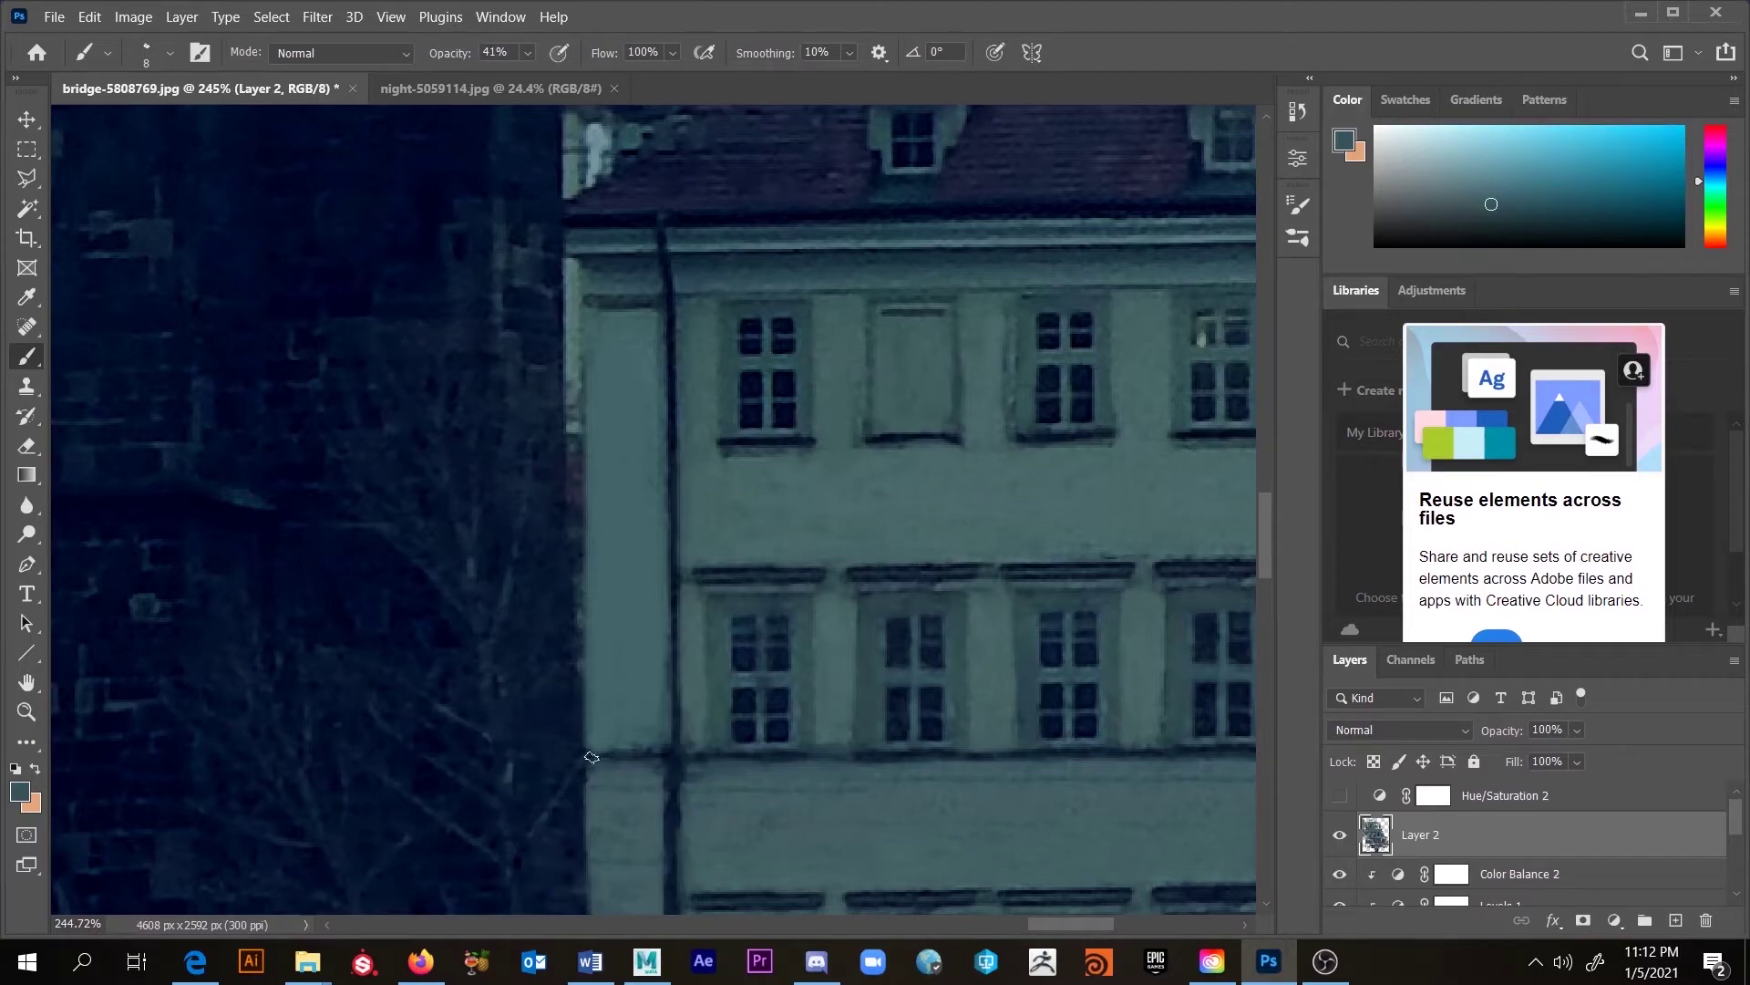
alt+right_click(593, 711)
Step: Clone a faint horizontal joint line onto the wall strip just above the middle floor moulding, using a 16 px clone stamp at 61% opacity
key(s)
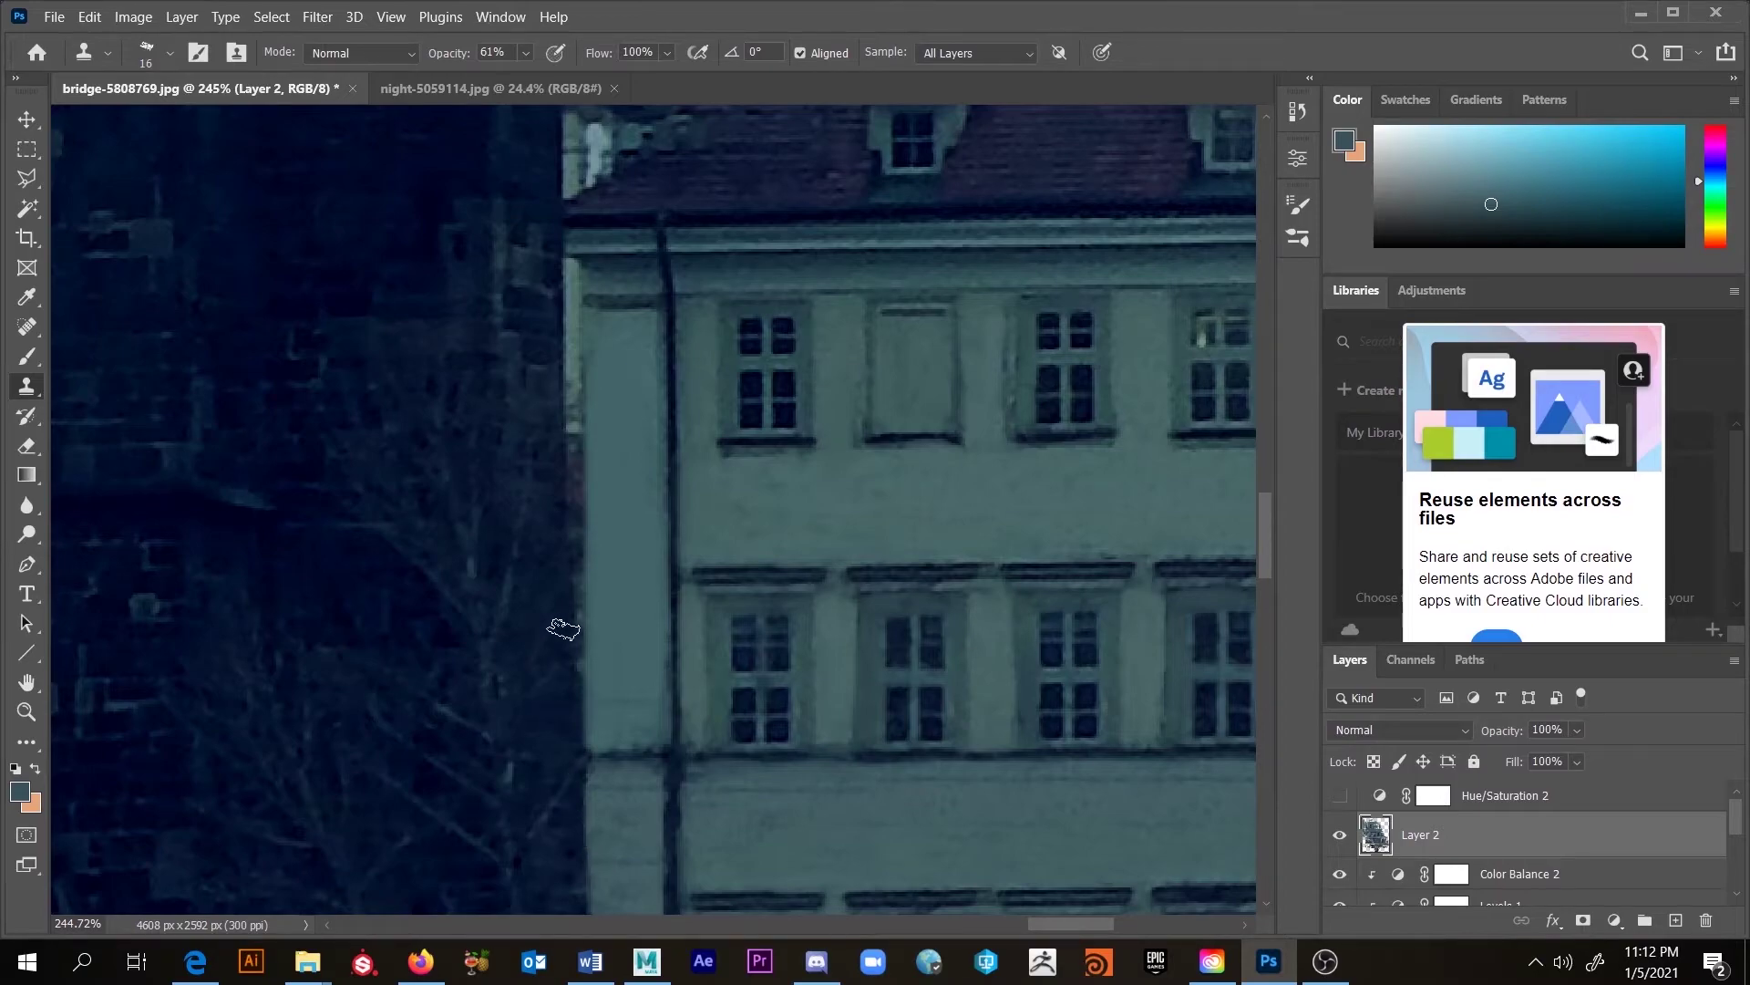
mouse_move(599, 702)
mouse_down()
mouse_move(637, 703)
mouse_move(588, 799)
mouse_move(597, 699)
mouse_move(646, 703)
mouse_move(627, 692)
mouse_move(634, 686)
mouse_up()
alt+click(604, 861)
key(b)
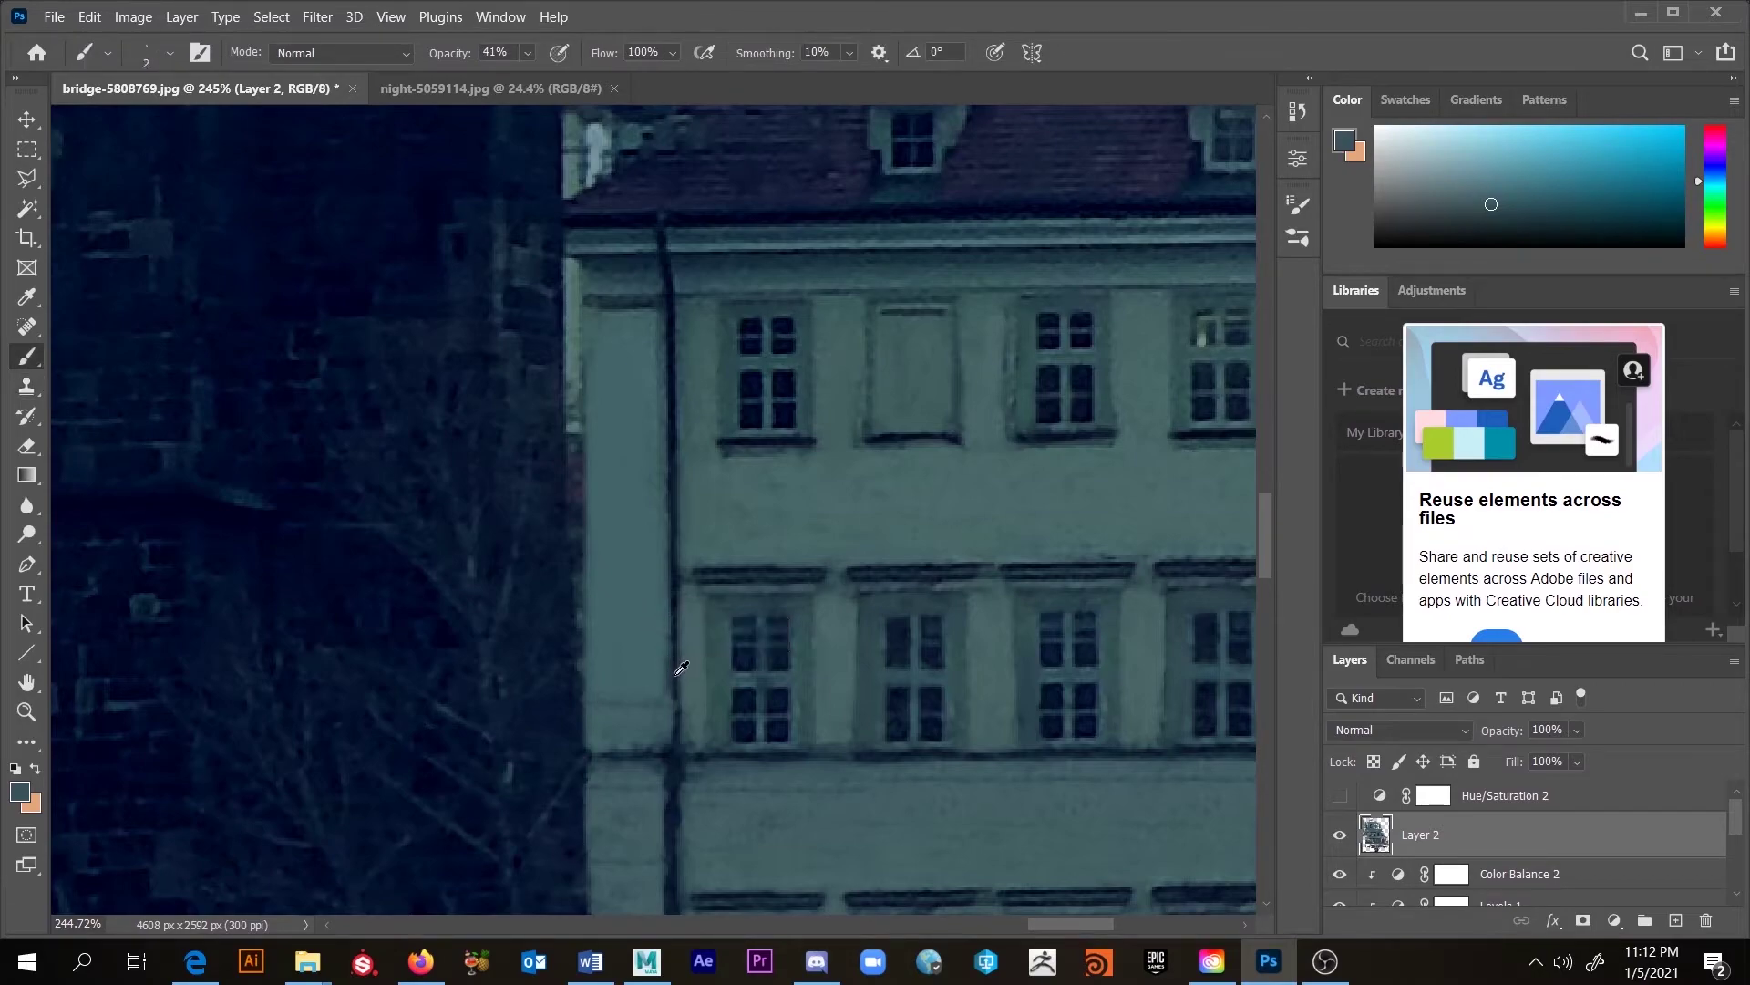
alt+click(677, 702)
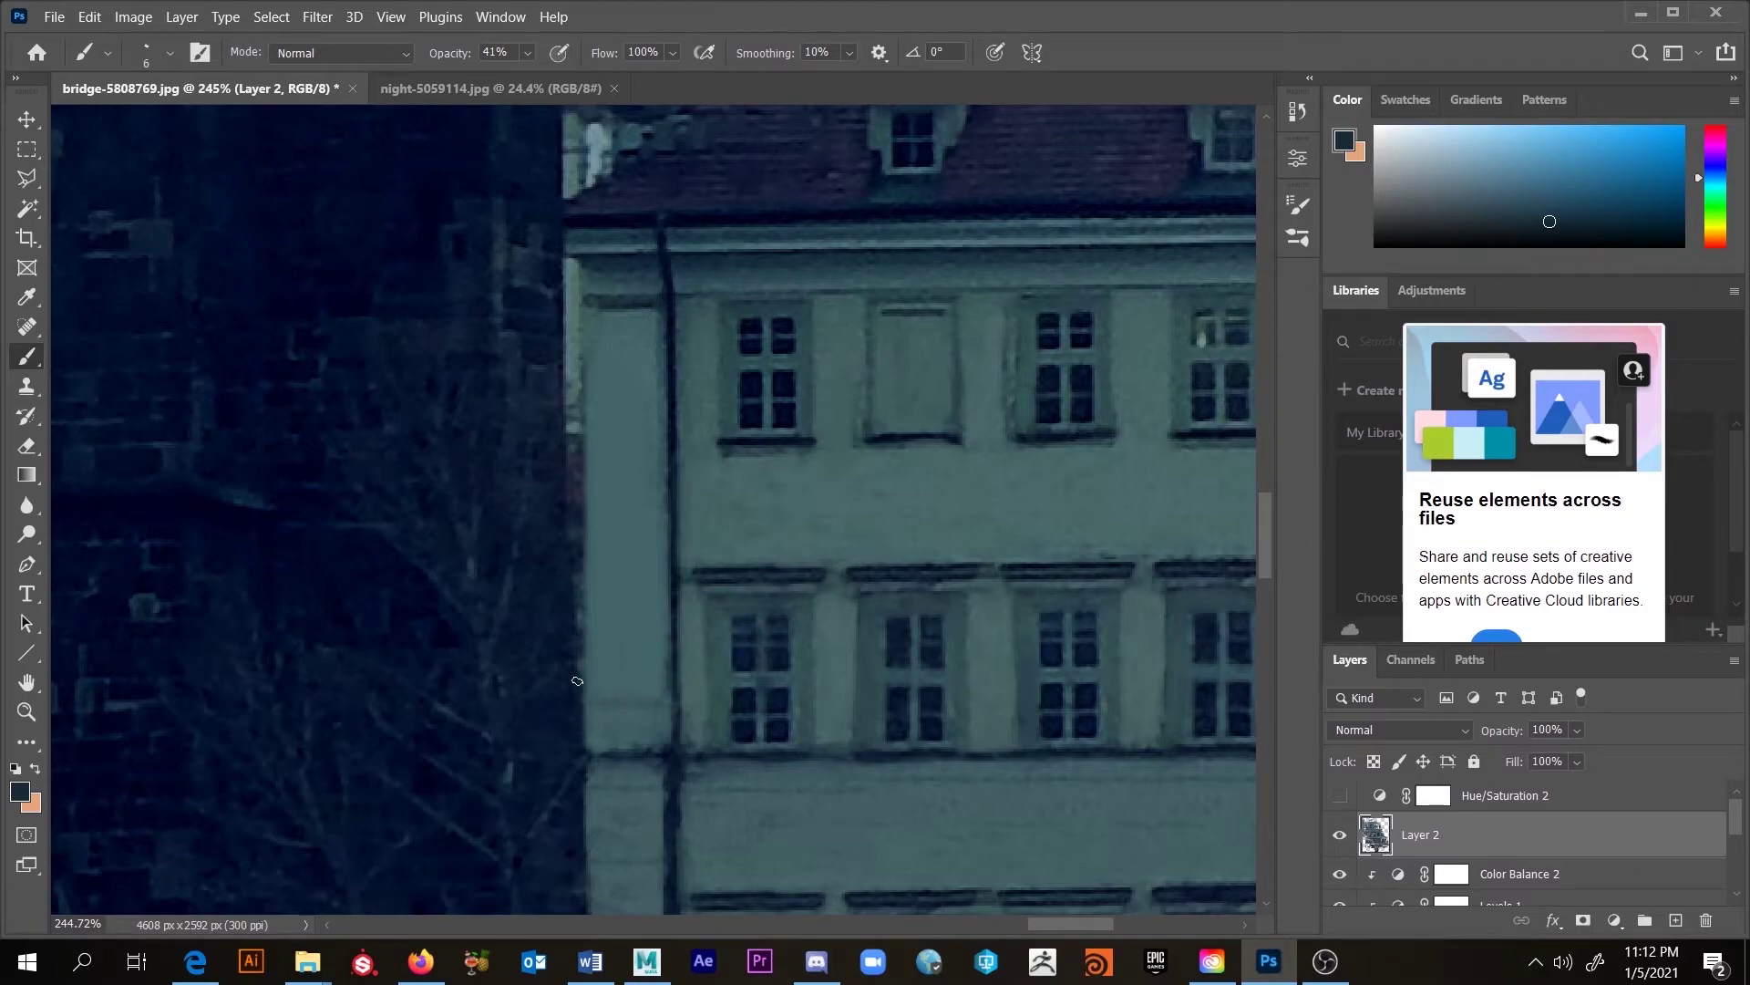
Step: Clone more horizontal joint lines and wall texture up the strip left of the downpipe, from above the moulding to the top-floor windows
key(s)
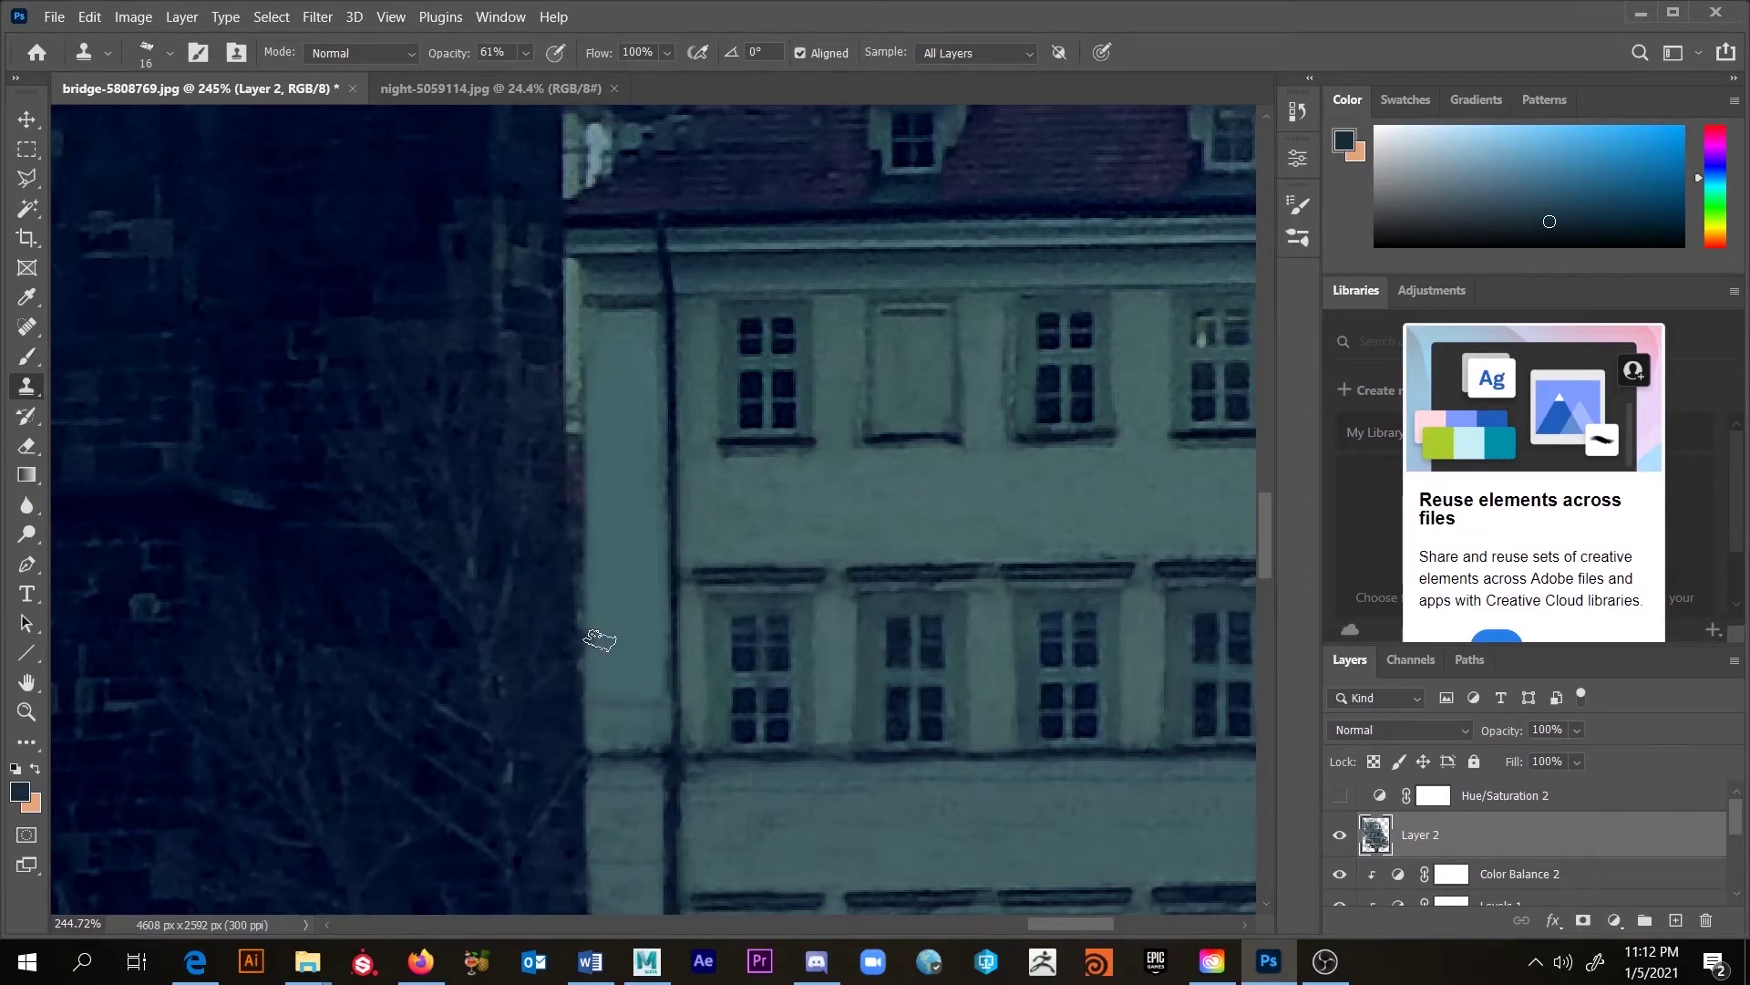
mouse_move(597, 648)
mouse_down()
mouse_move(595, 686)
mouse_move(634, 647)
mouse_move(646, 690)
mouse_move(654, 650)
mouse_move(654, 691)
mouse_move(641, 669)
mouse_move(620, 677)
mouse_up()
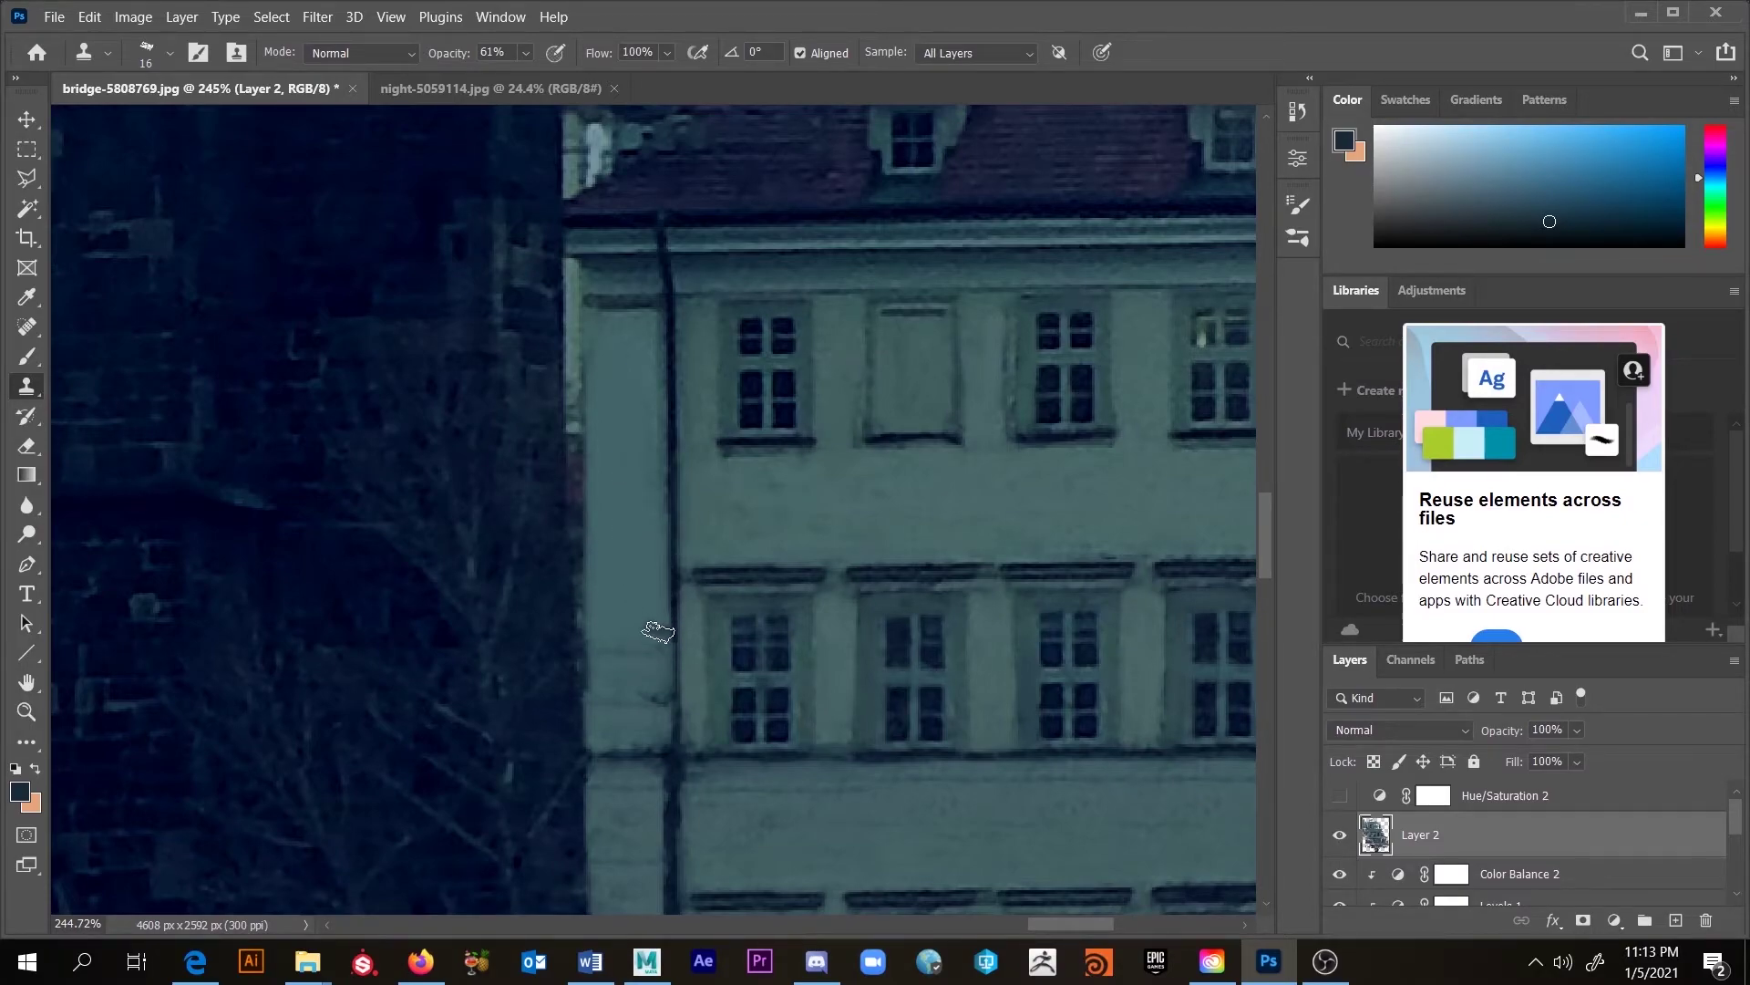
mouse_move(659, 641)
mouse_down()
mouse_move(611, 644)
mouse_move(655, 610)
mouse_move(651, 643)
mouse_move(631, 581)
mouse_move(611, 666)
mouse_move(658, 696)
mouse_move(633, 680)
mouse_move(603, 692)
mouse_move(606, 743)
mouse_move(601, 663)
mouse_up()
mouse_move(649, 585)
mouse_down()
mouse_move(652, 625)
mouse_move(604, 605)
mouse_move(609, 509)
mouse_move(639, 517)
mouse_move(634, 434)
mouse_move(618, 539)
mouse_move(602, 493)
mouse_move(632, 490)
mouse_move(644, 539)
mouse_move(599, 414)
mouse_move(604, 427)
mouse_move(603, 372)
mouse_up()
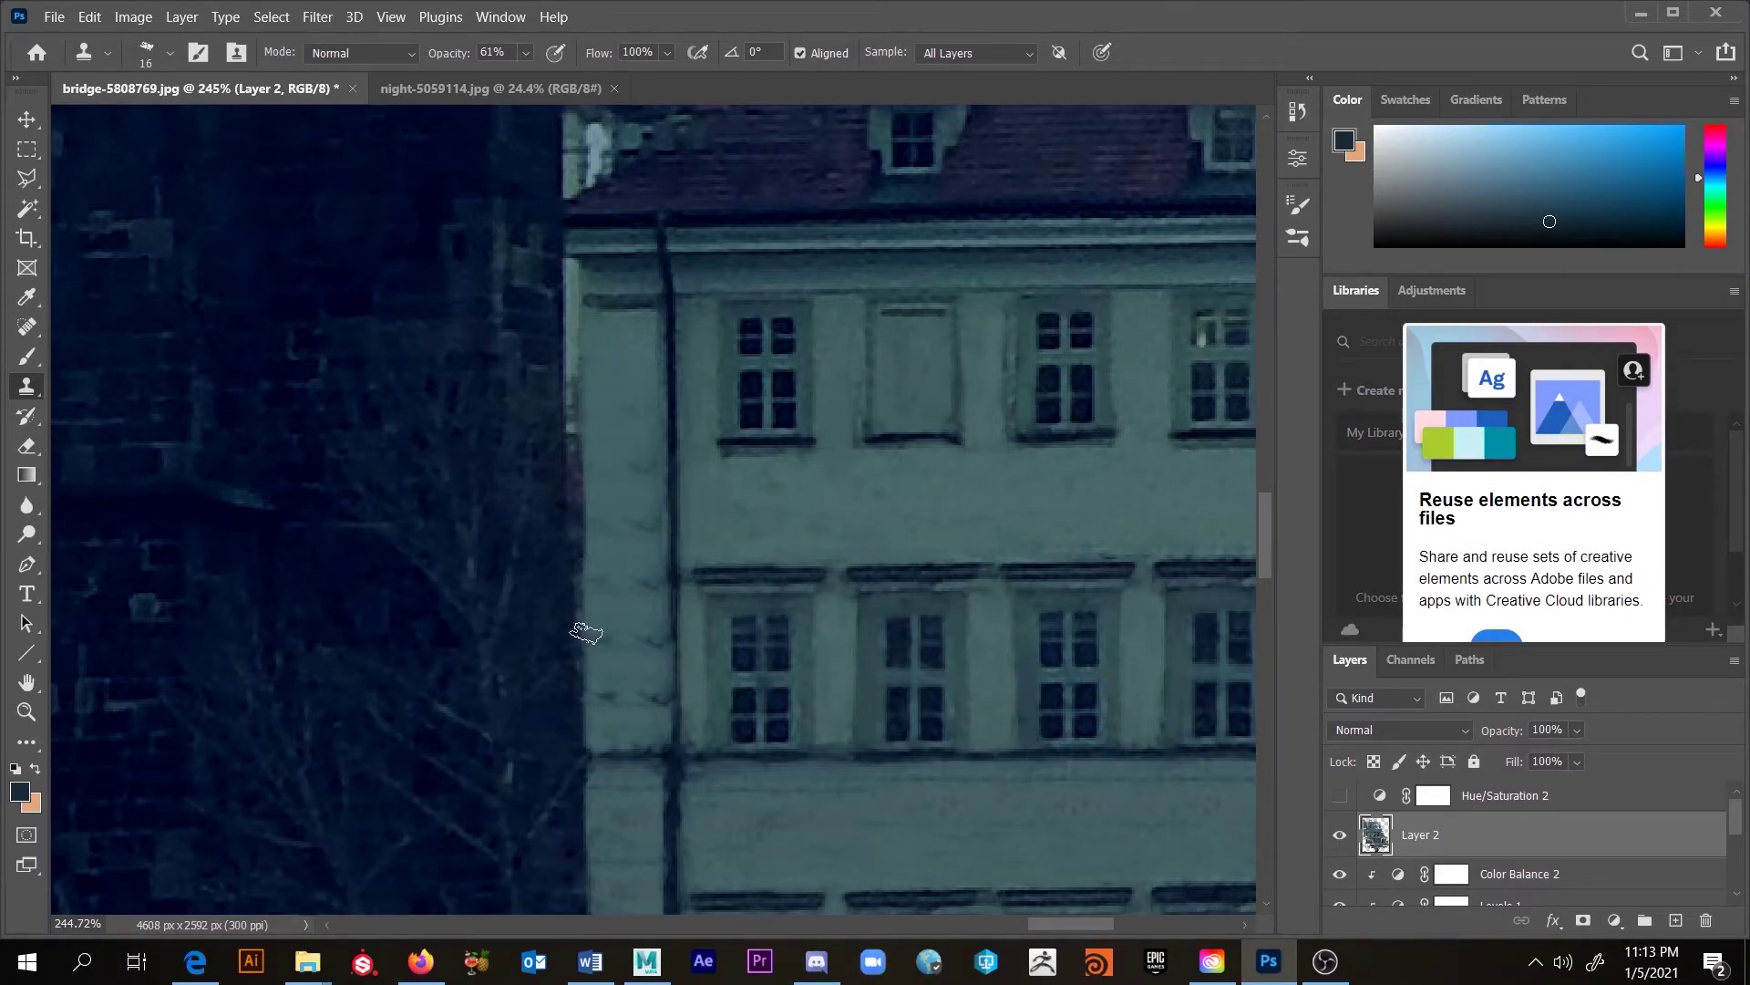
Step: Soften the cloned marks along the strip beside the downpipe with sampled wall tones, using a 6 px brush at 41% opacity
key(b)
key(alt)
alt+click(621, 678)
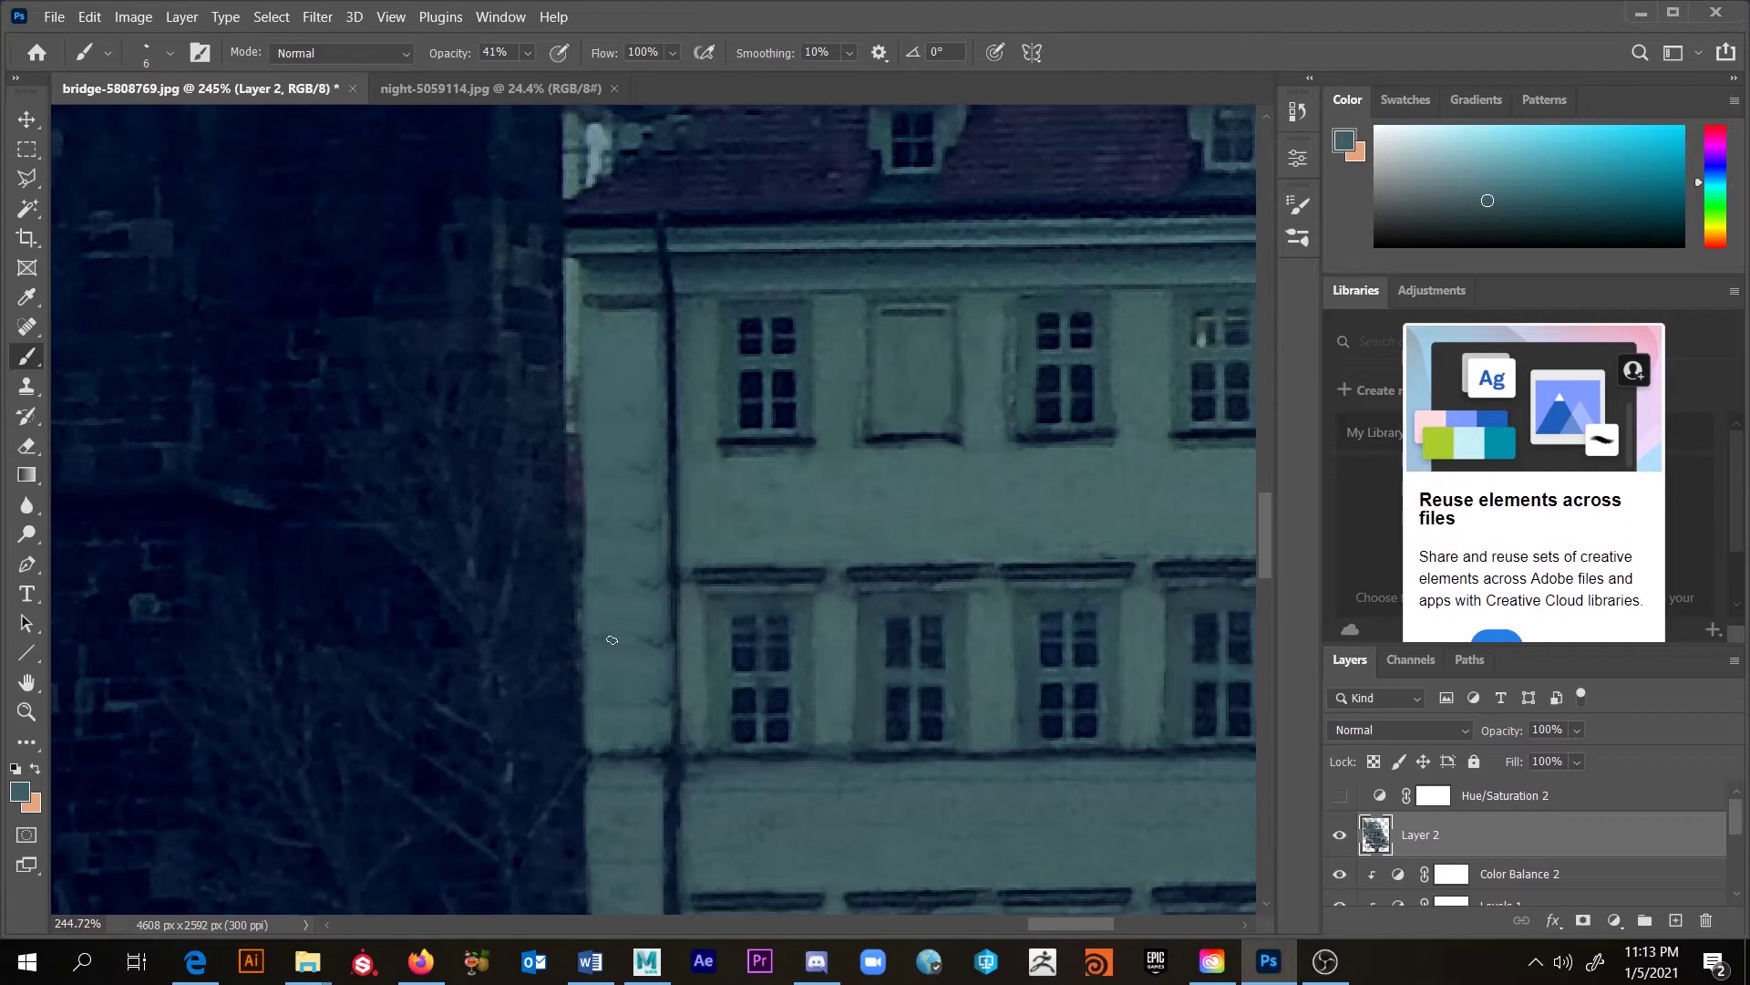
alt+click(663, 611)
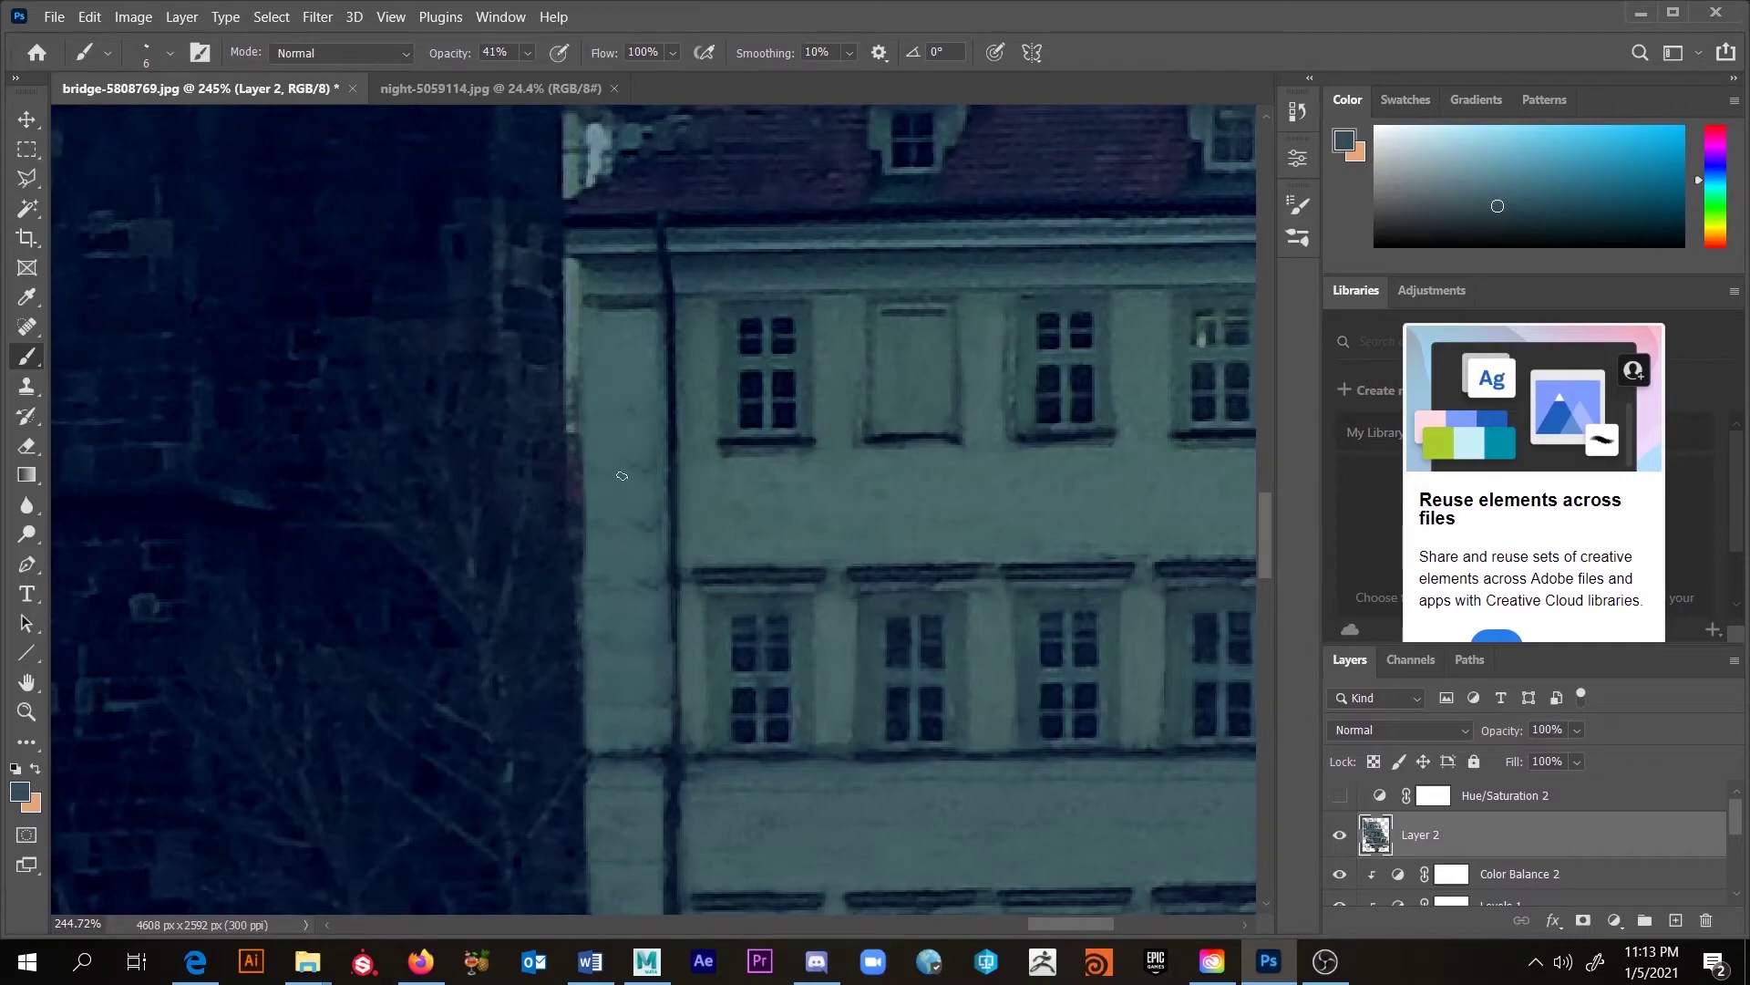
alt+click(664, 332)
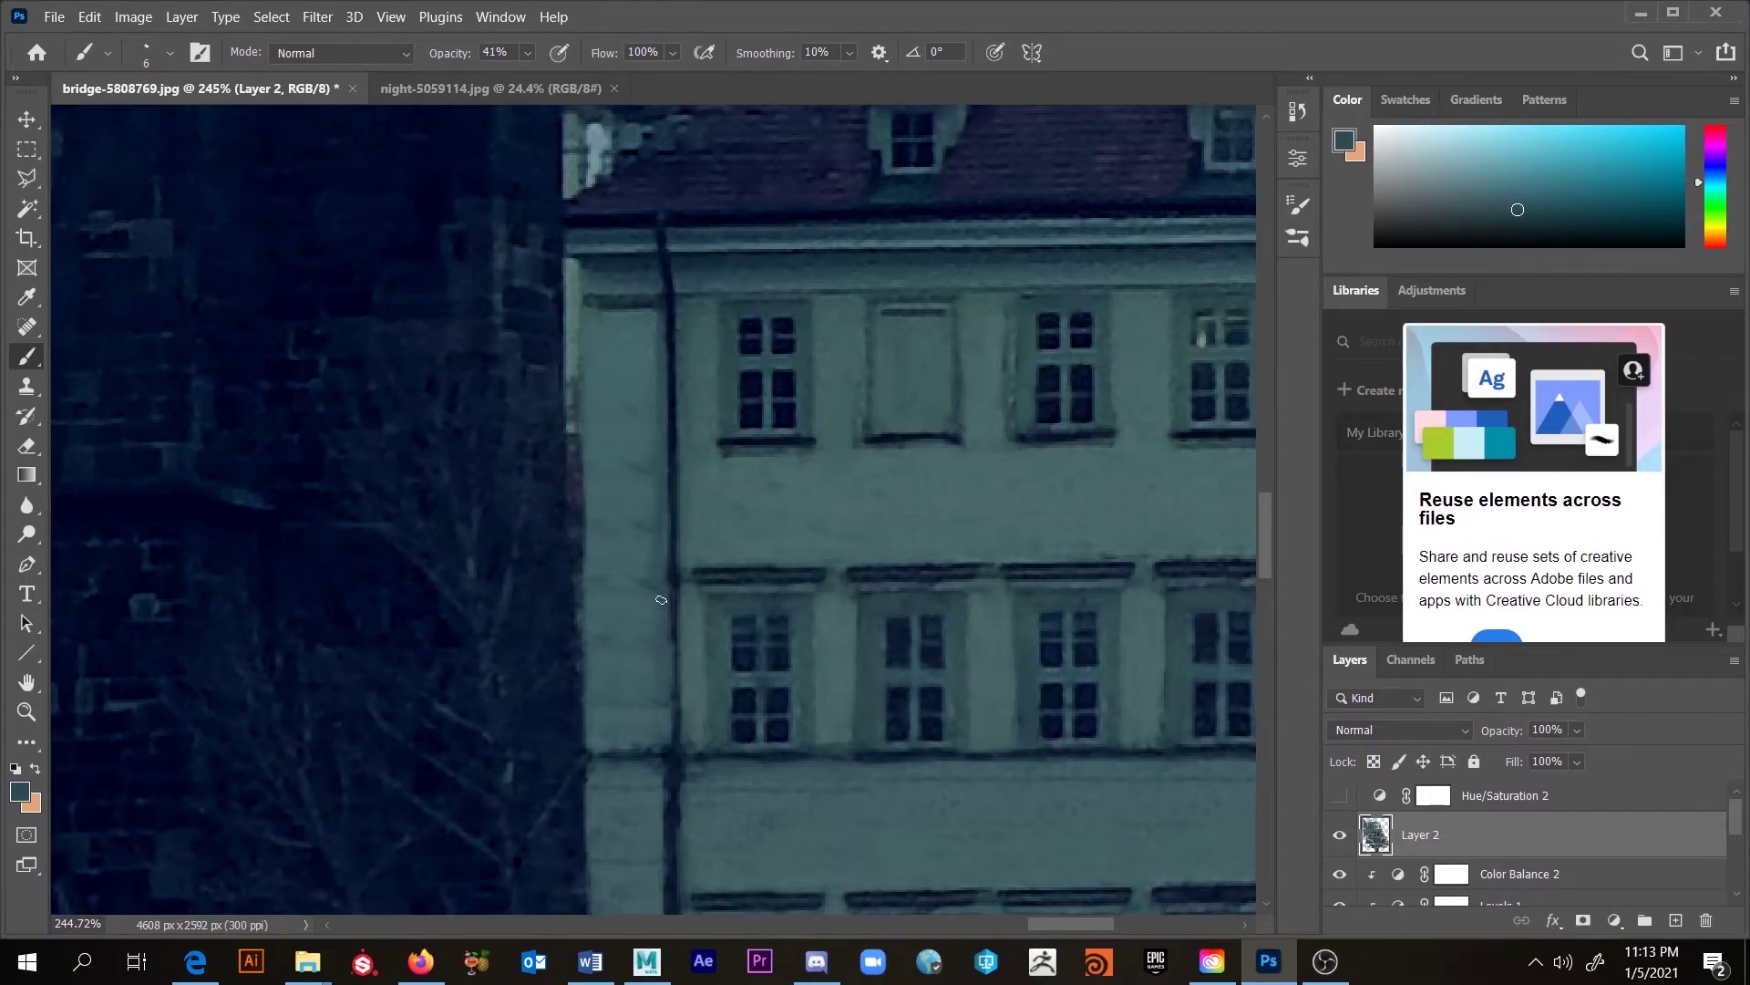
drag(630, 471, 640, 486)
Step: Even out the strip with wall colour at 11 px and 30% opacity, and redraw its horizontal joints with a dark 4 px brush at 34%
alt+click(631, 374)
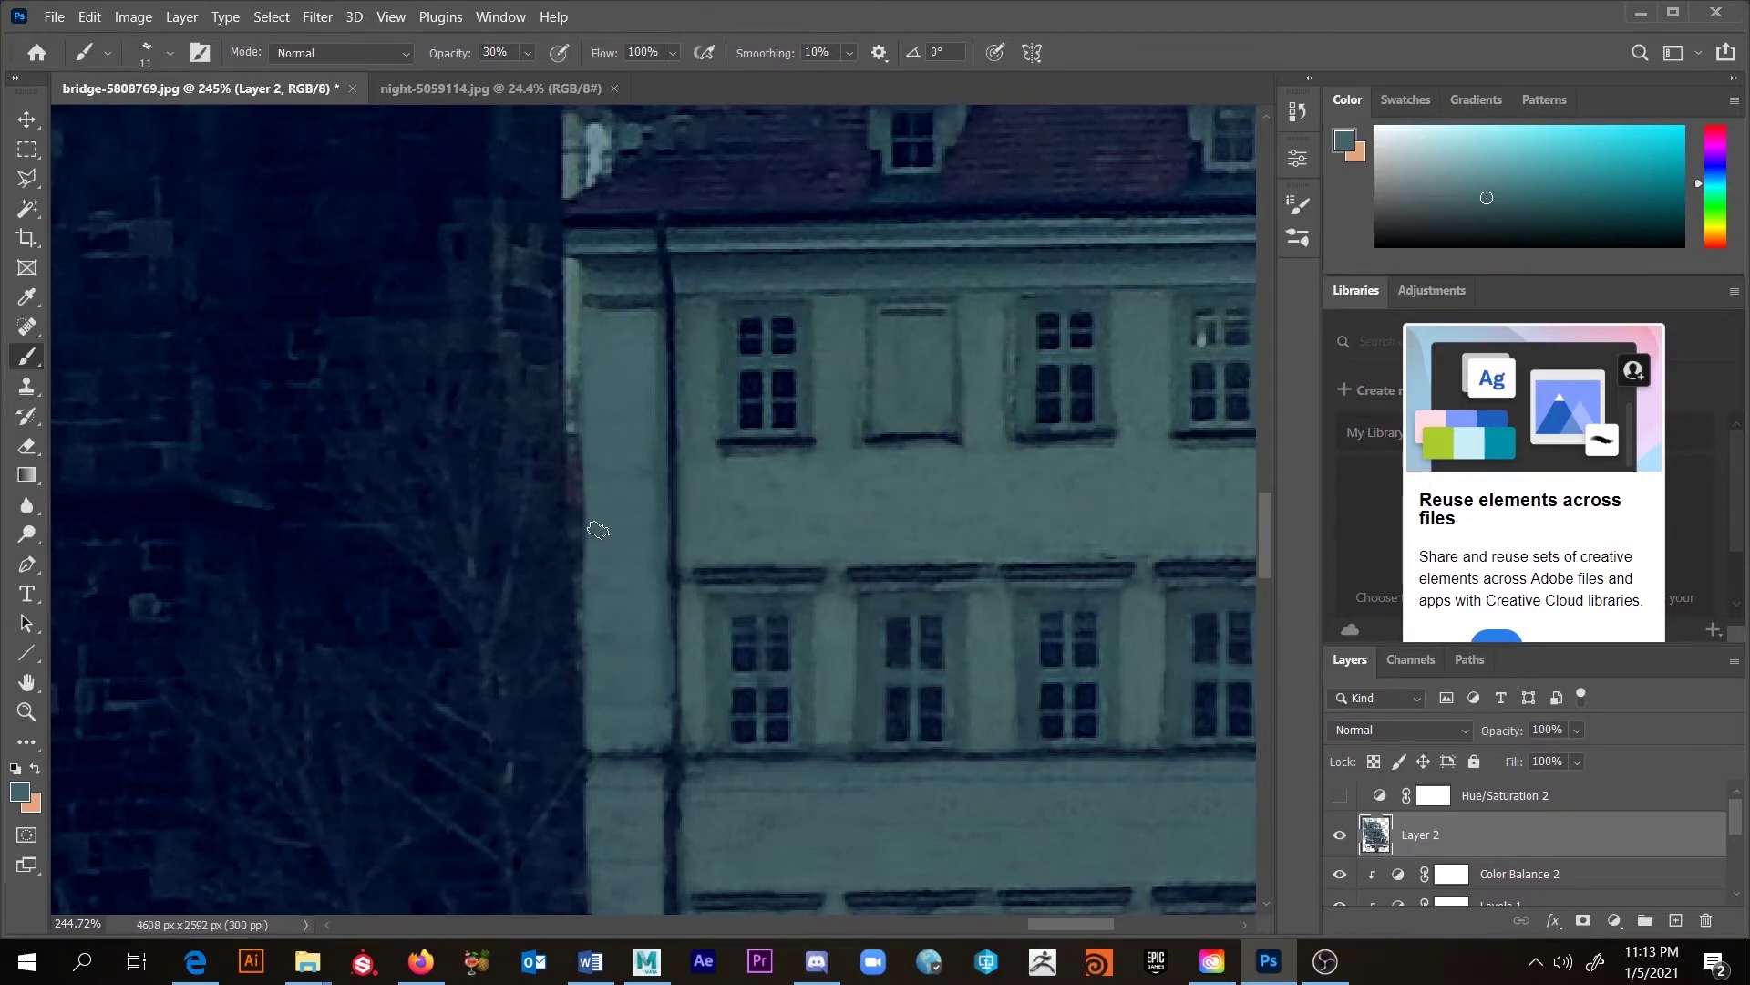
drag(588, 578, 591, 641)
alt+click(618, 752)
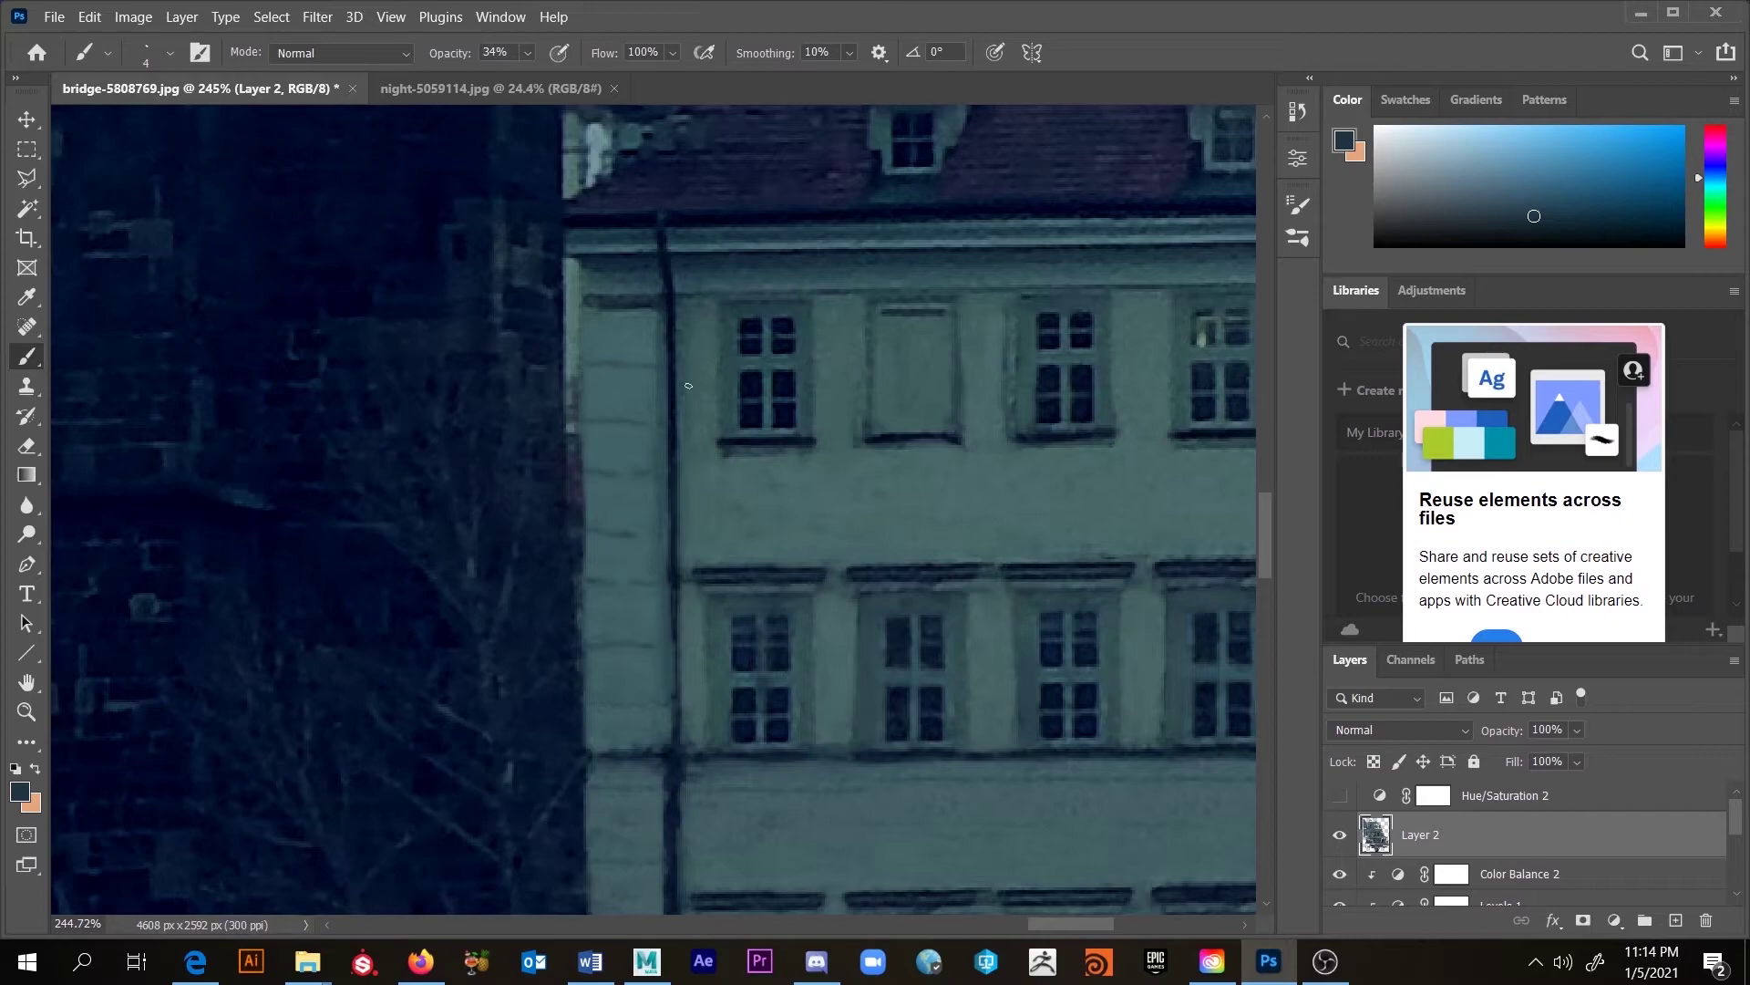
scroll(694, 426, down, 8)
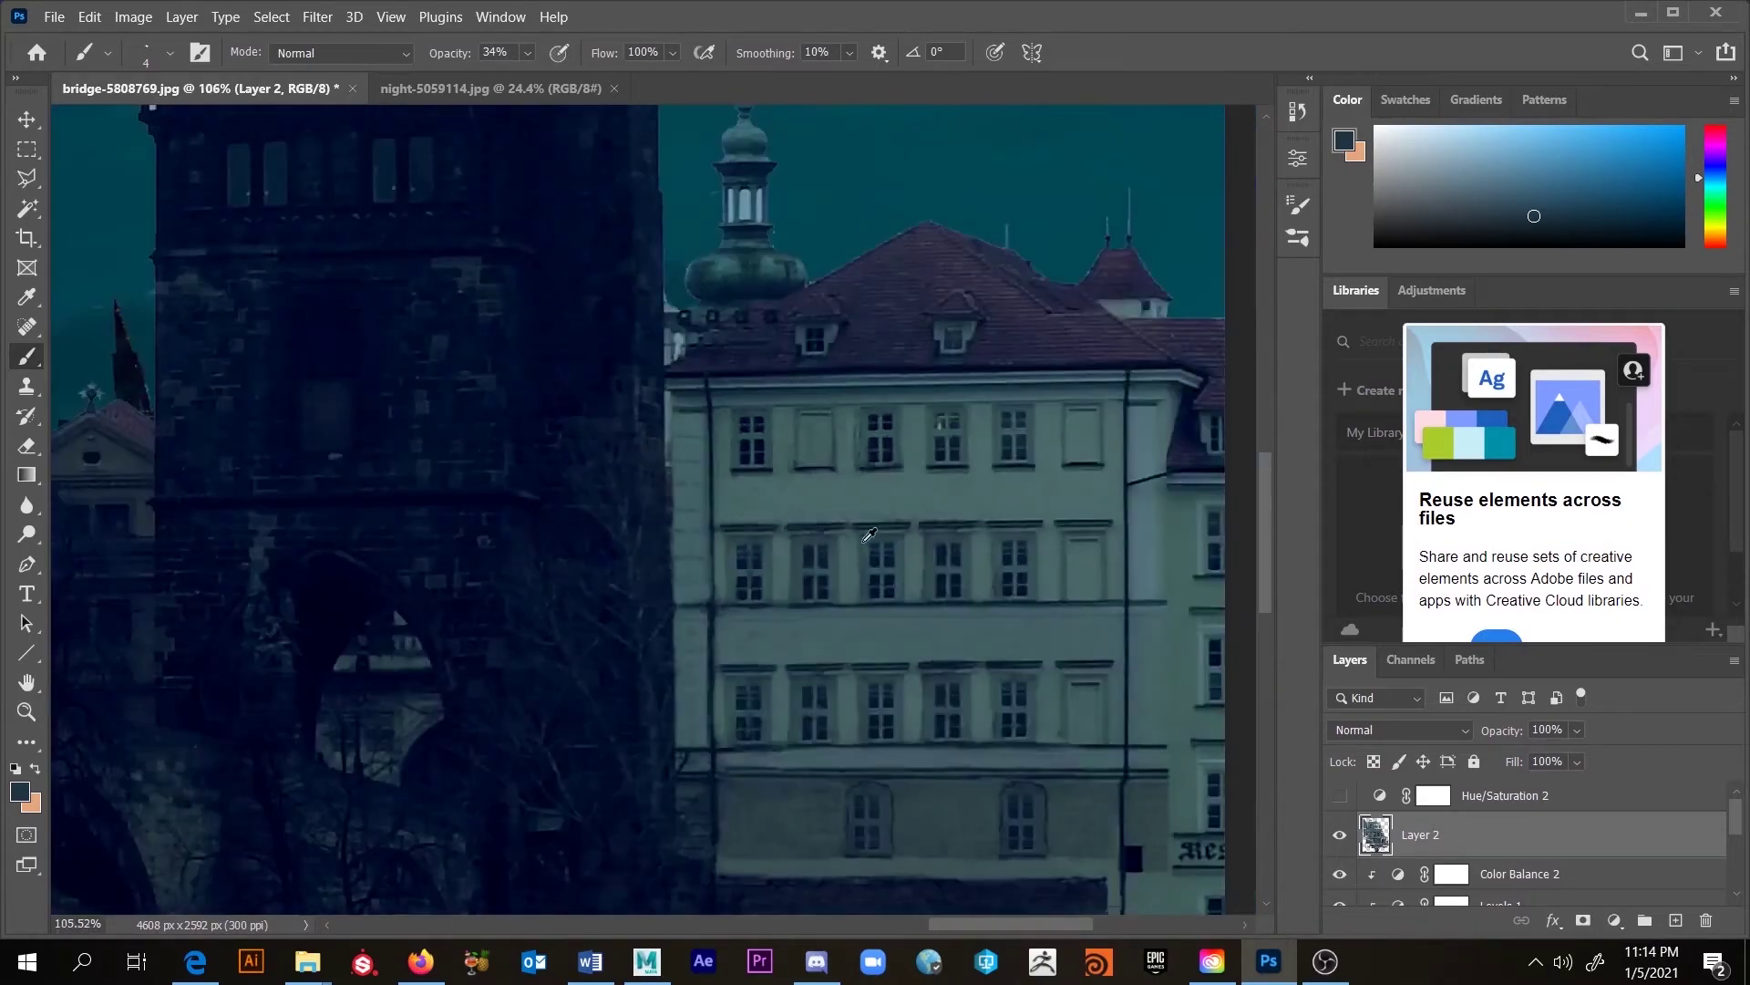
scroll(903, 551, up, 5)
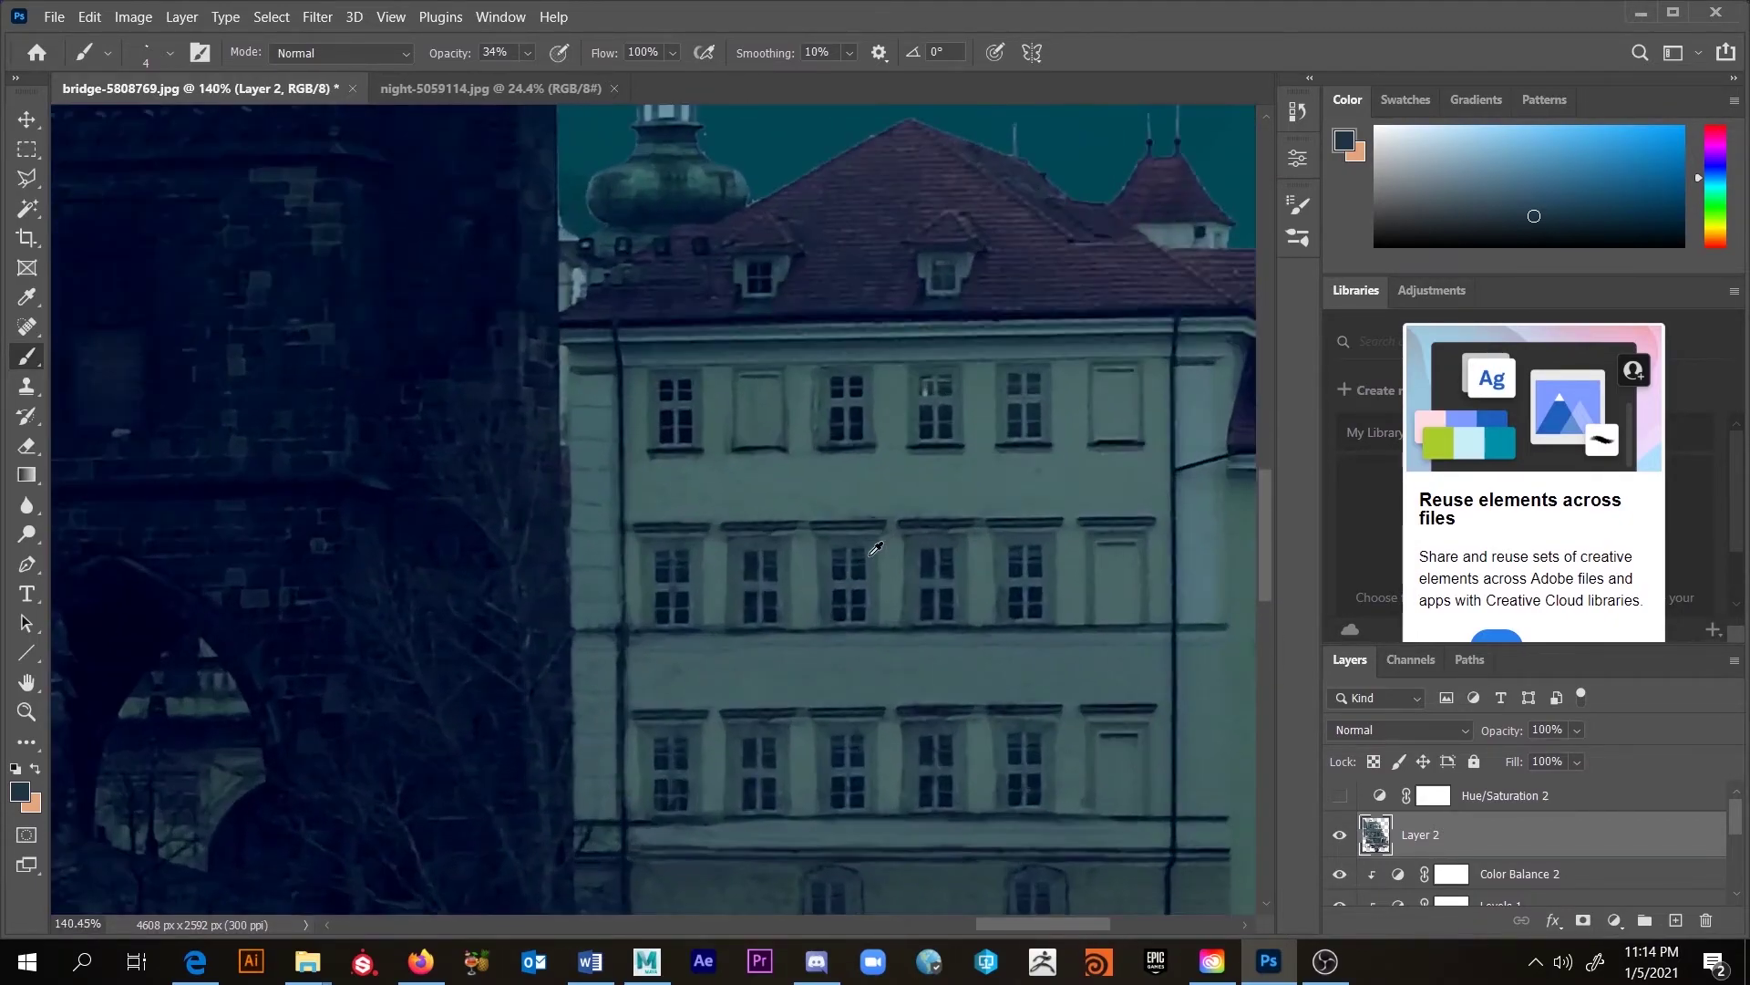
drag(582, 575, 613, 574)
alt+click(593, 426)
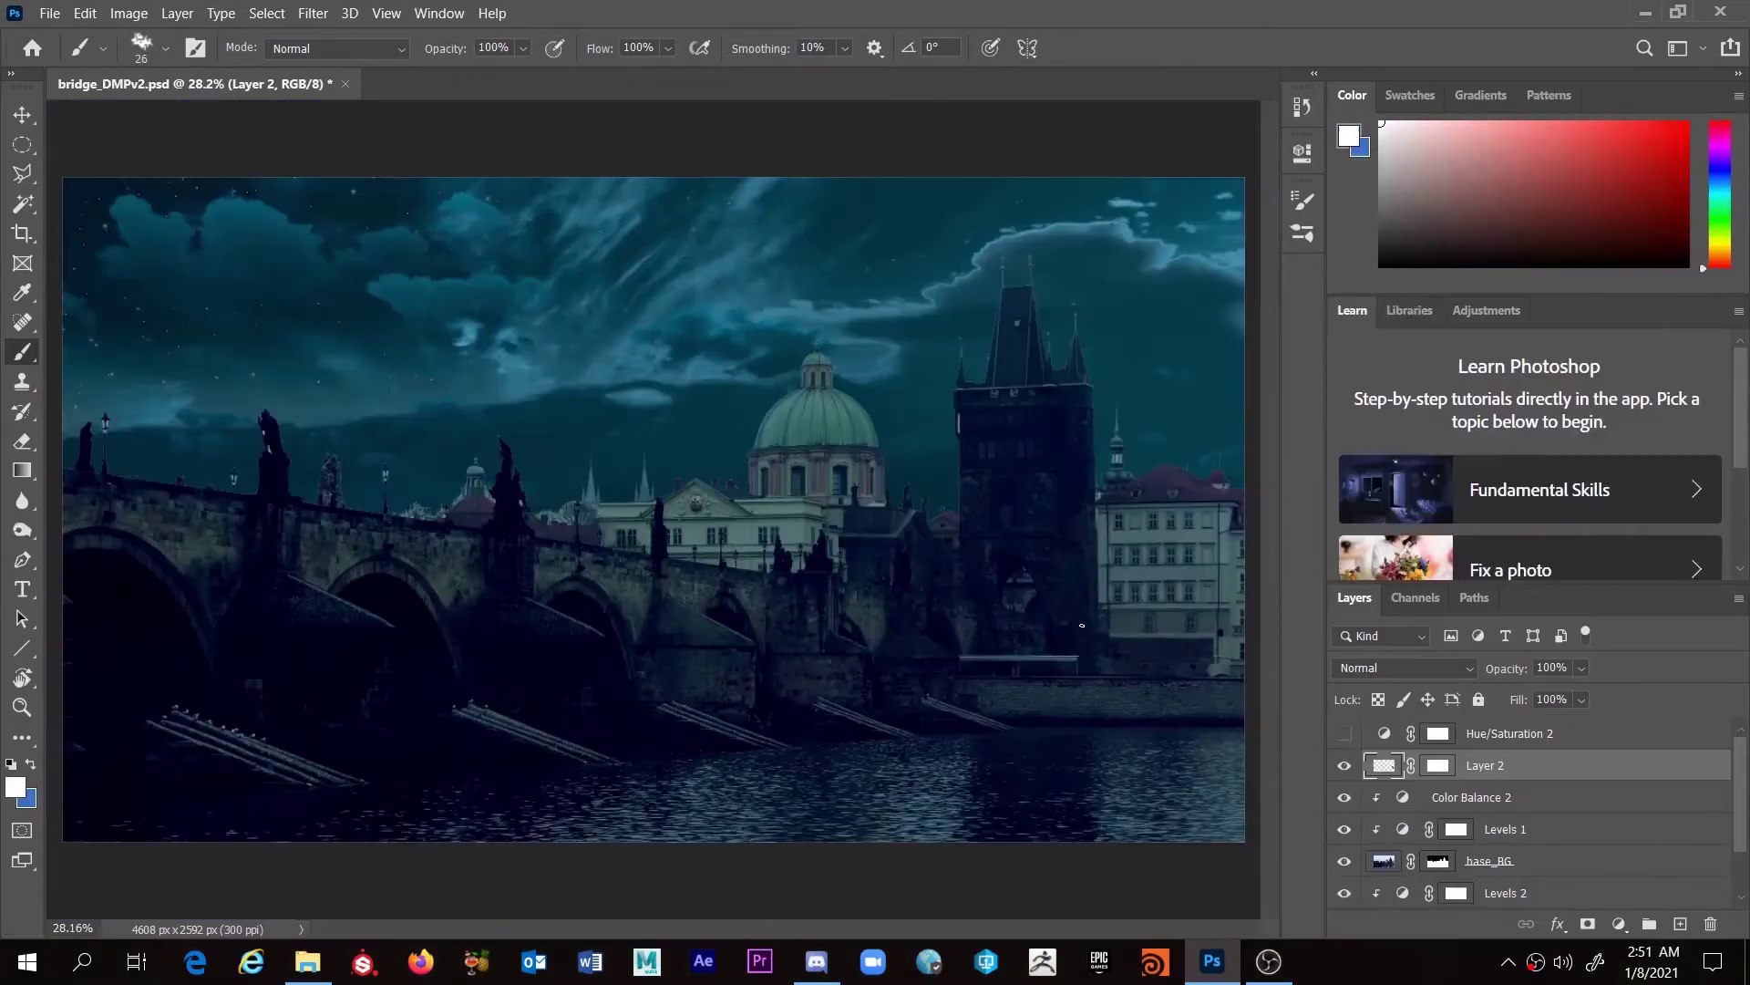
Step: Set the brush to 6 px at 96% opacity for painting the moulding below the third row of windows
scroll(1146, 629, up, 8)
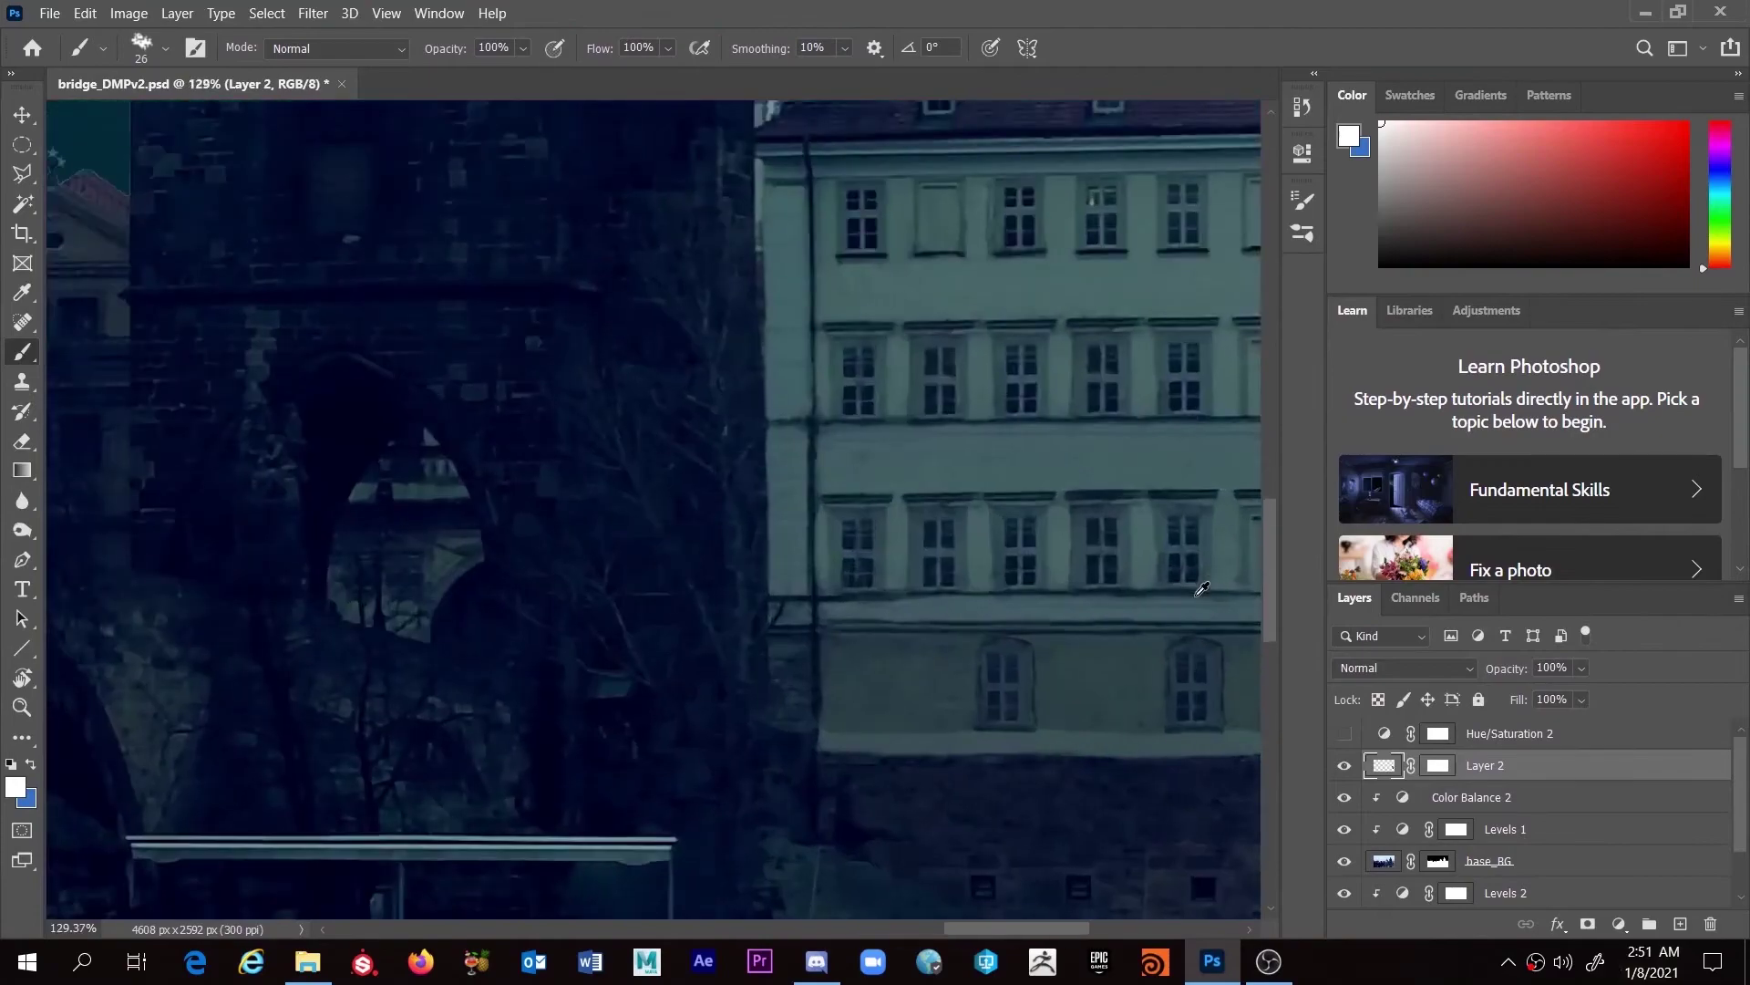
scroll(1202, 588, down, 3)
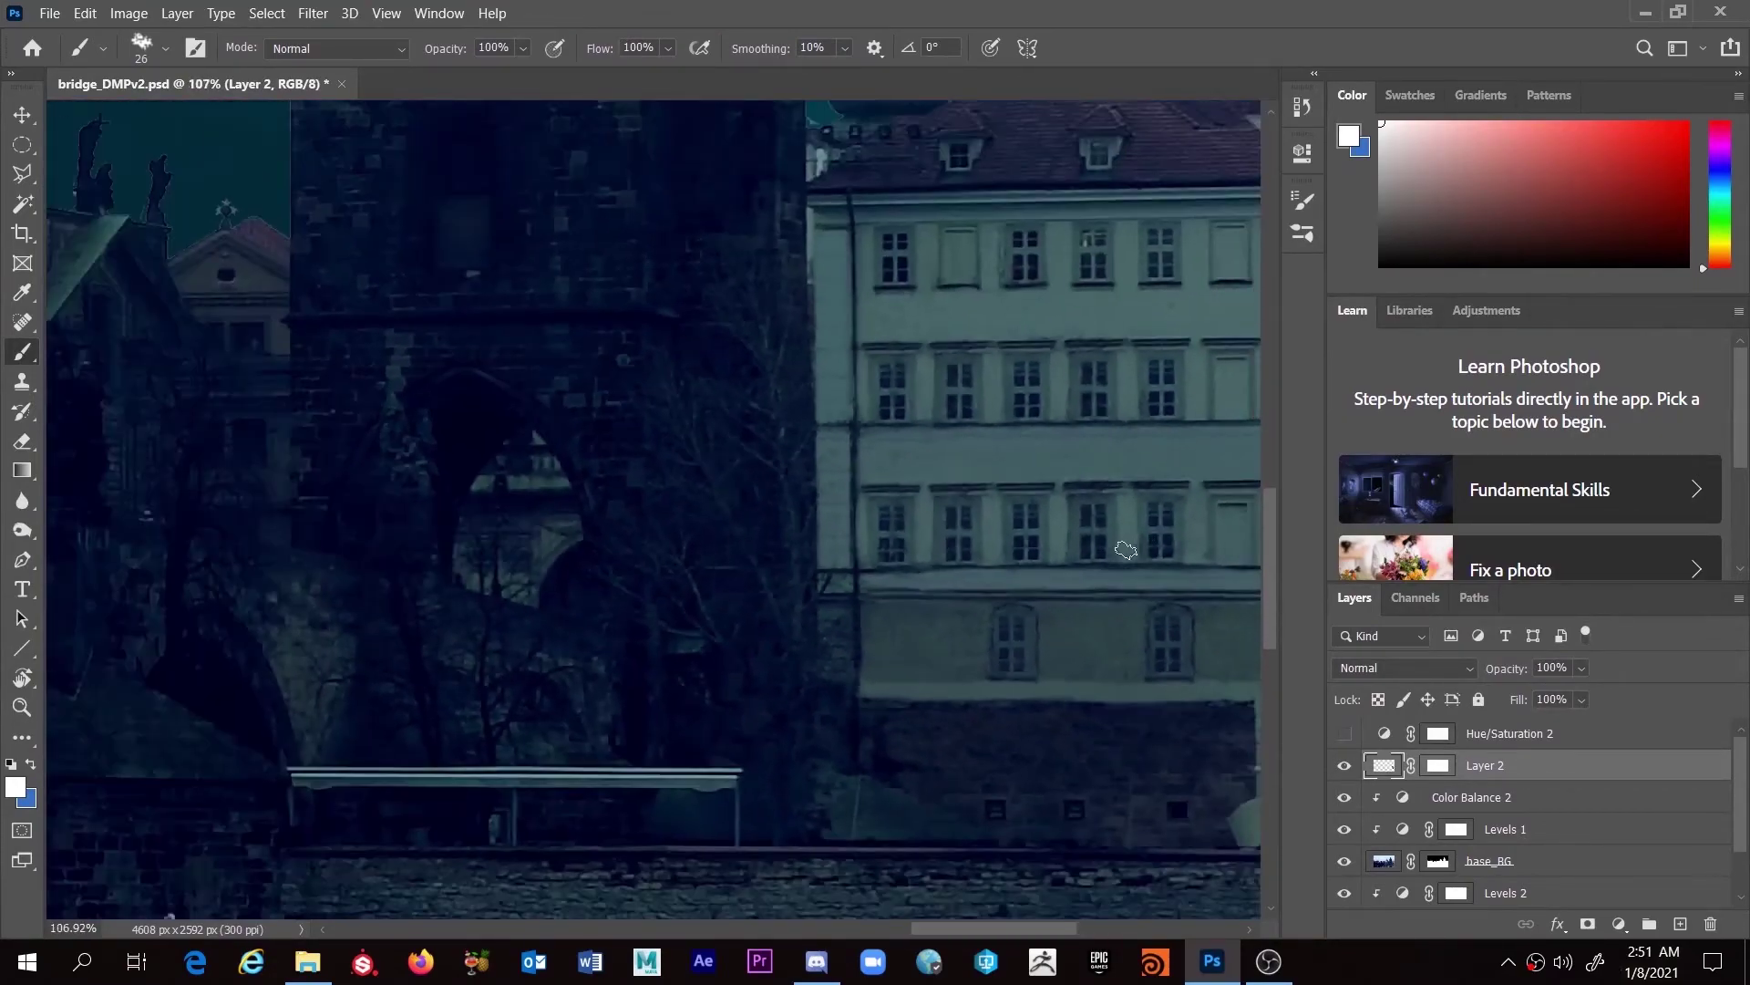
scroll(1126, 549, up, 2)
drag(1024, 547, 860, 605)
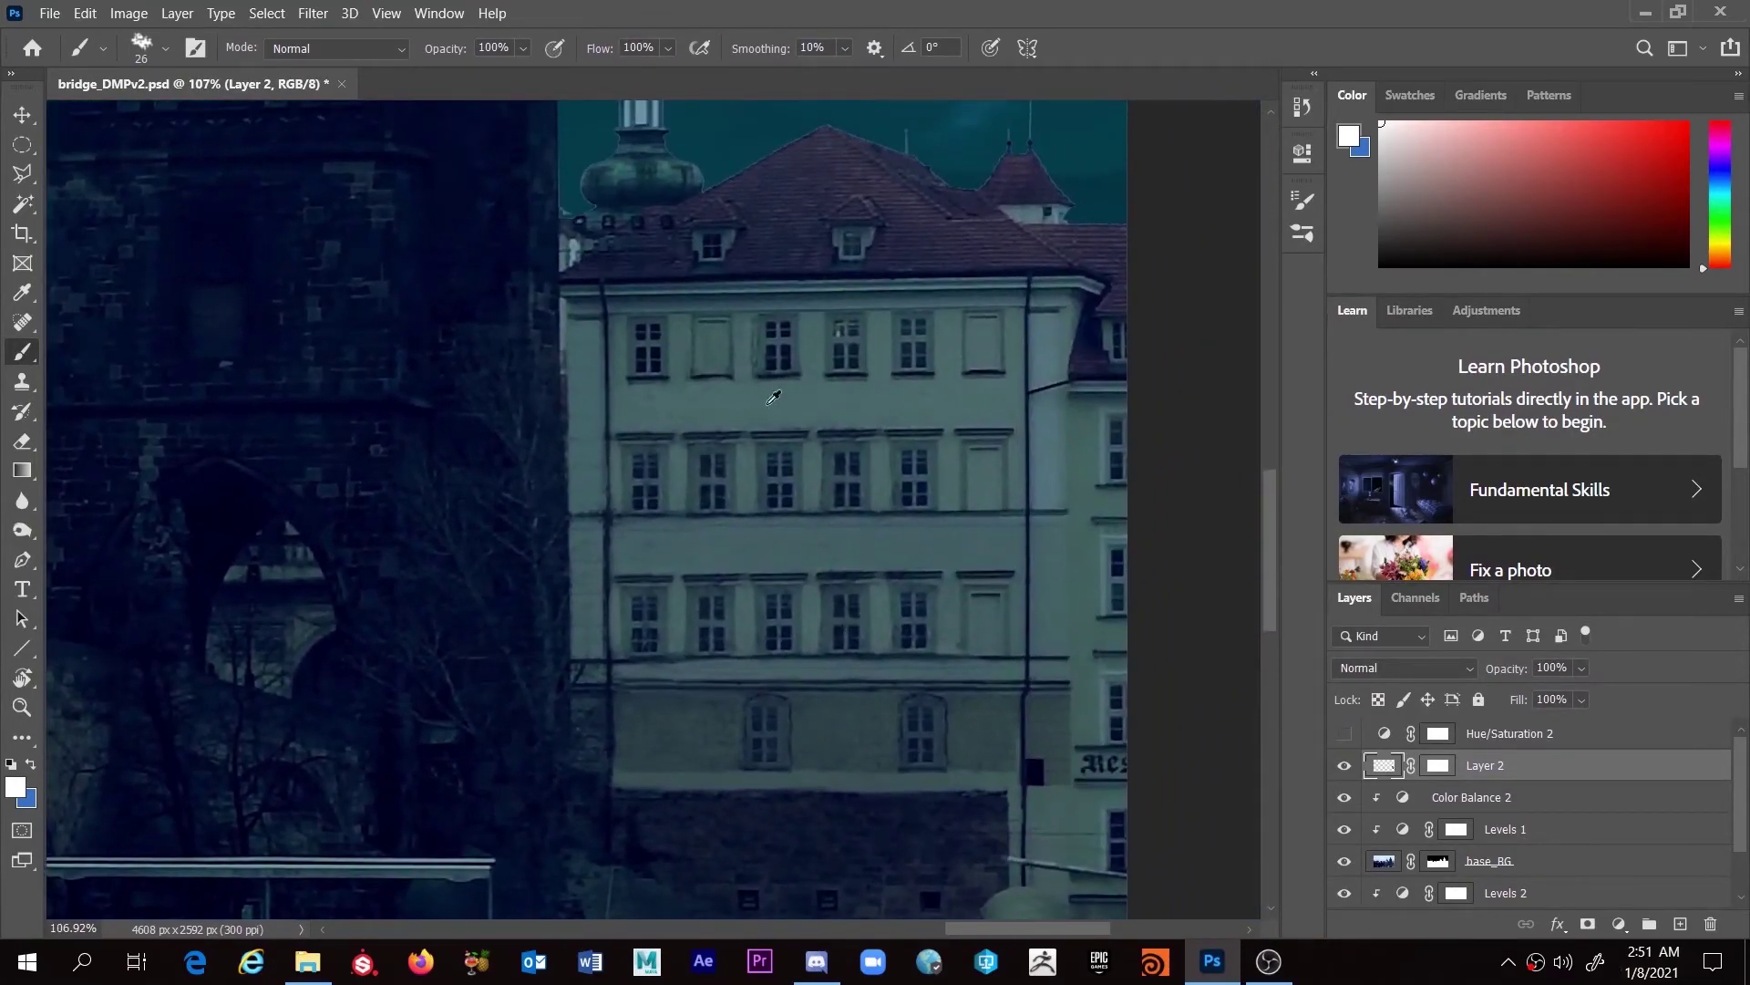
scroll(782, 489, down, 1)
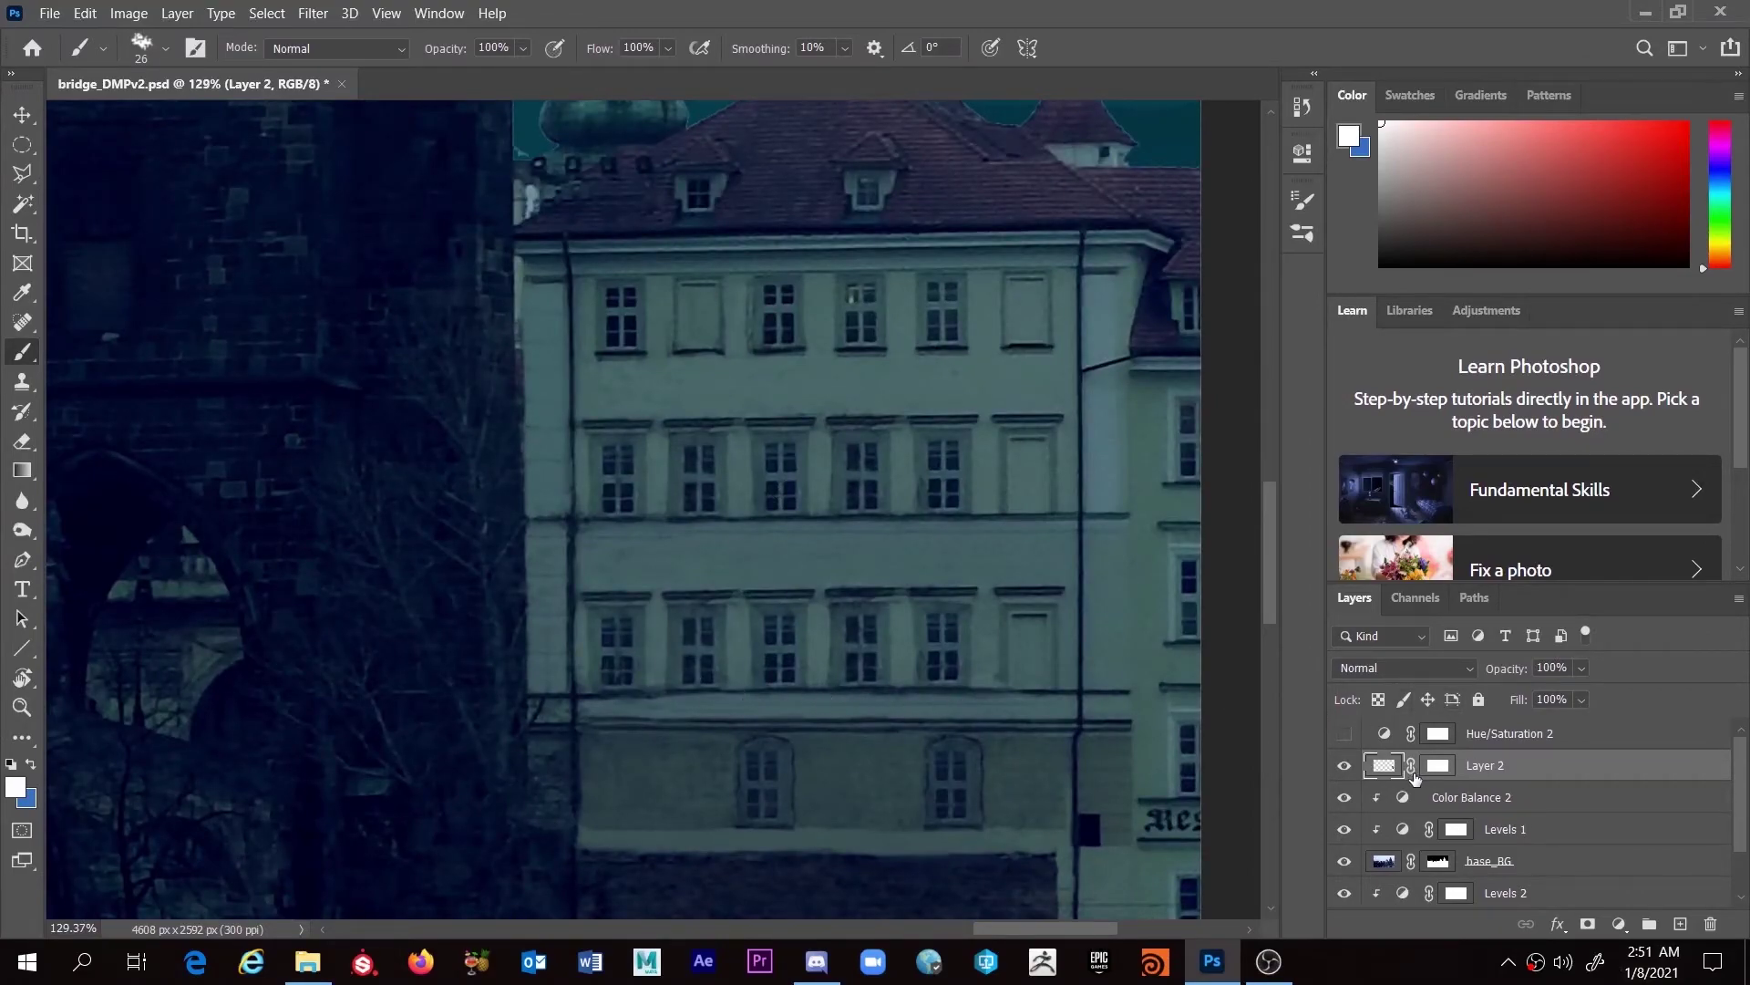
scroll(743, 744, up, 3)
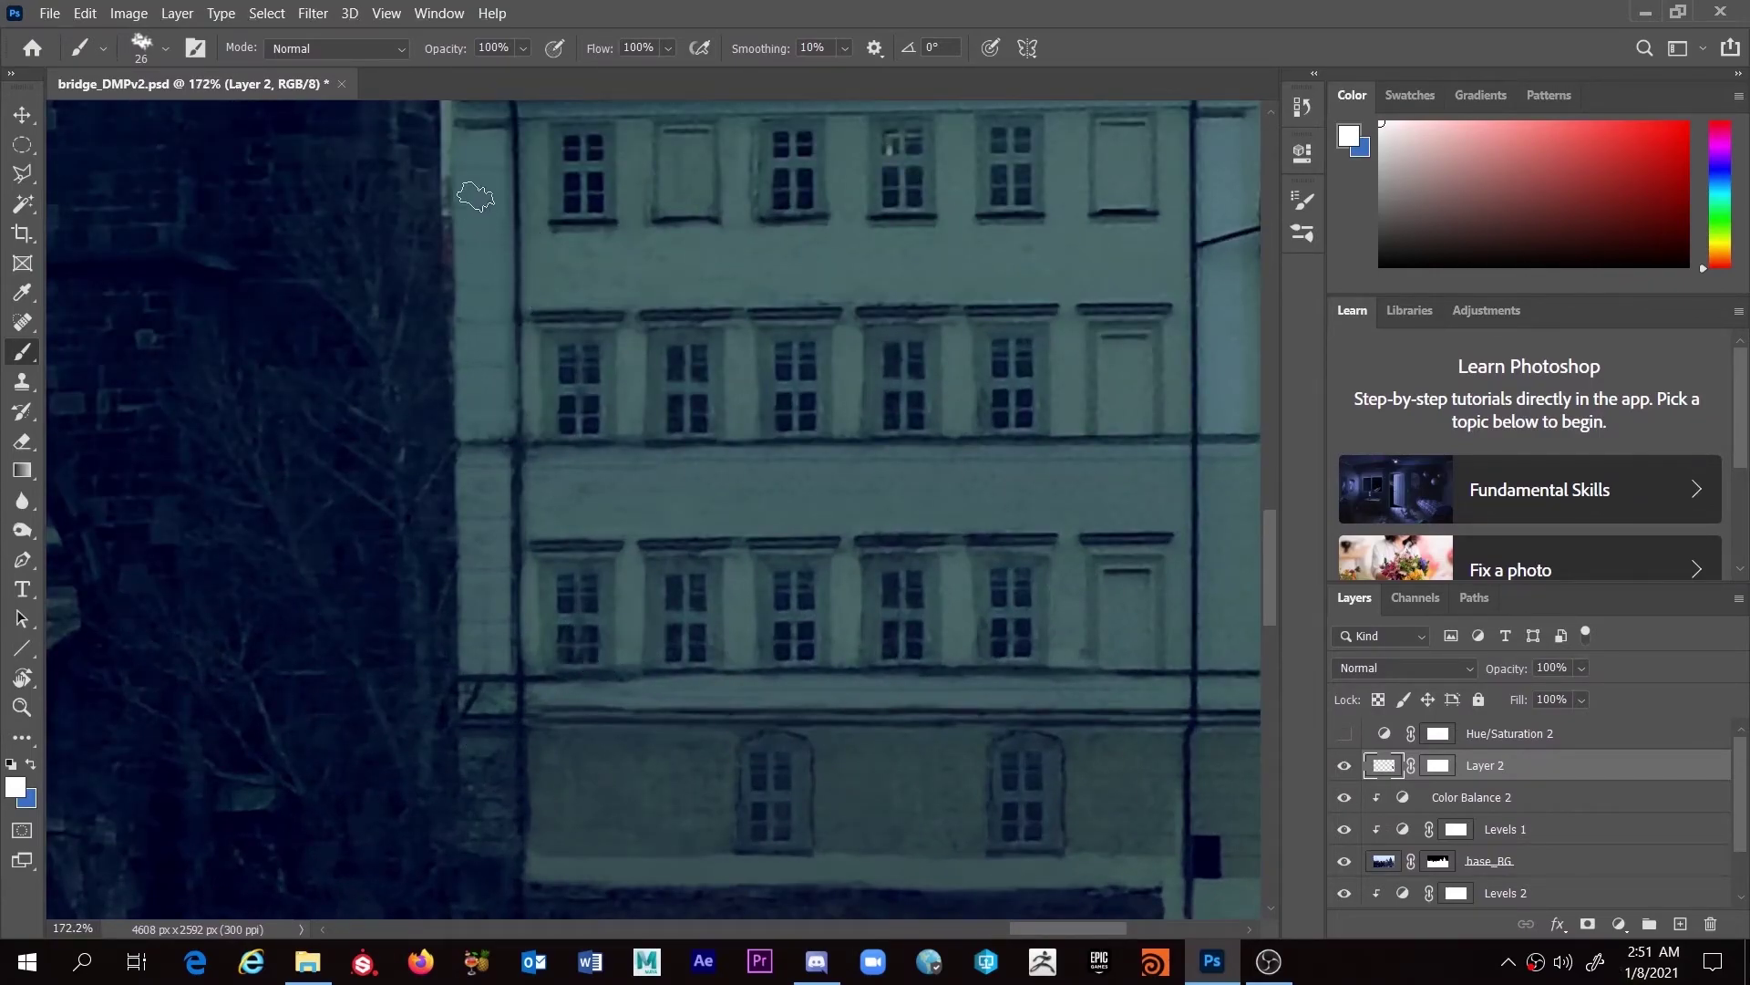
click(524, 48)
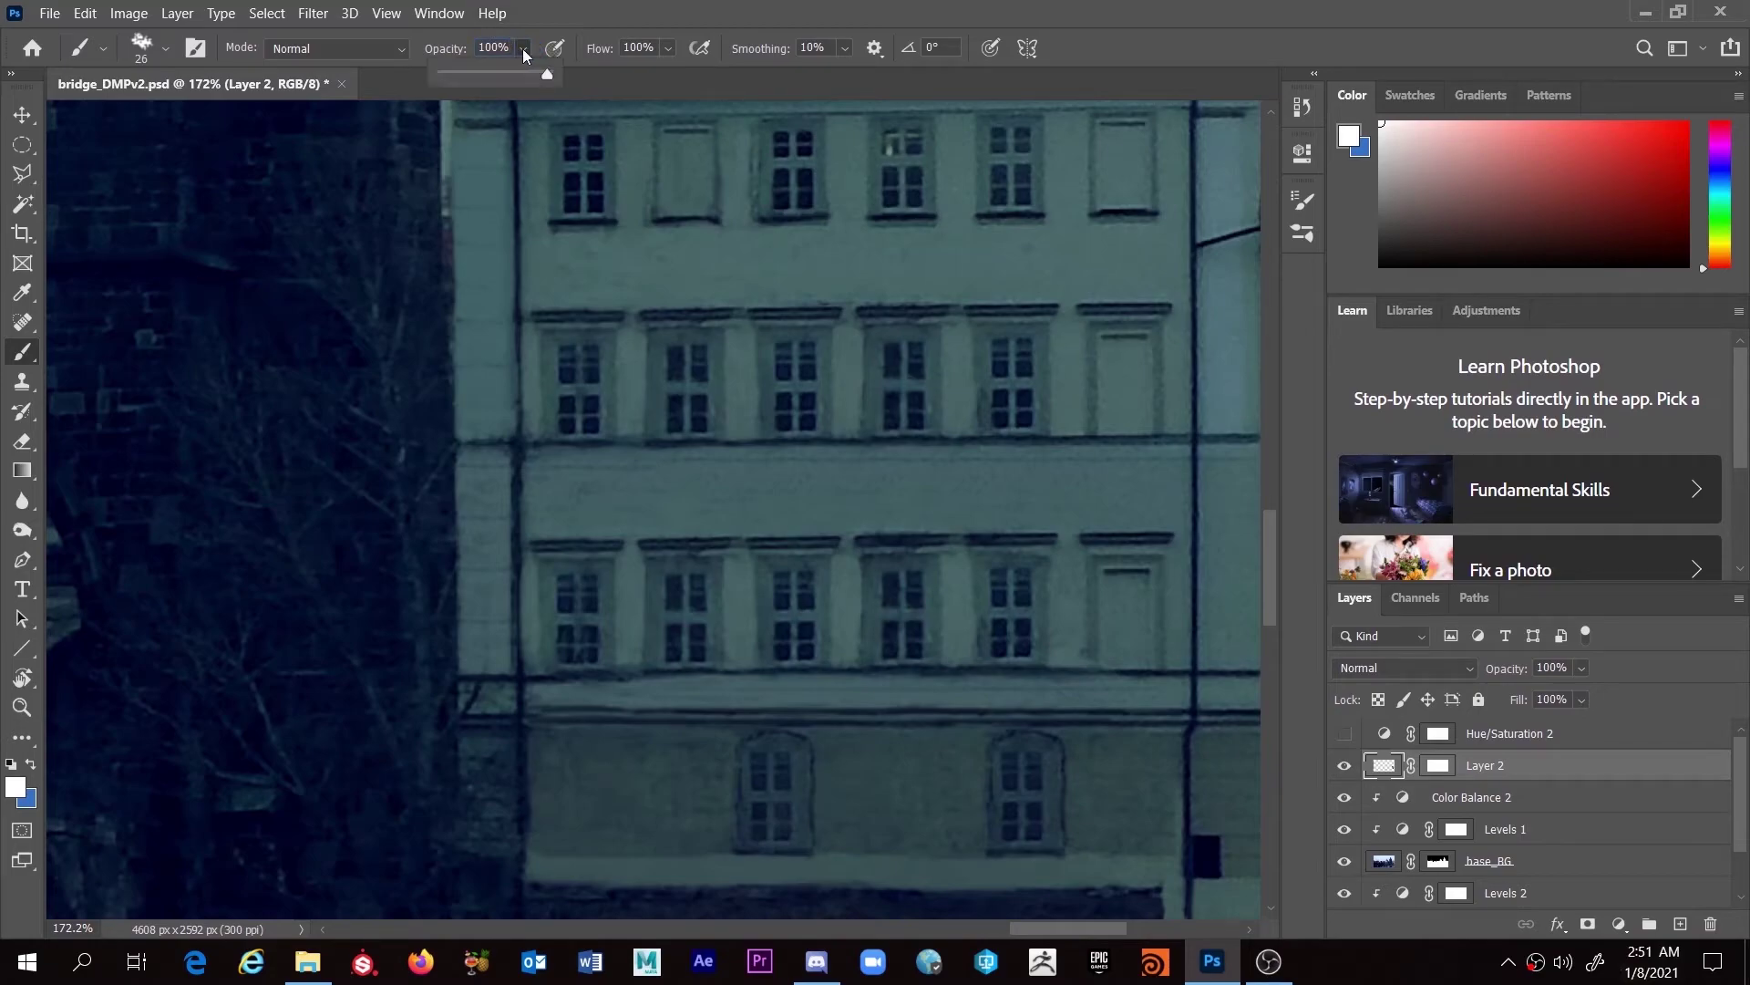
click(562, 13)
mouse_move(562, 622)
mouse_down()
mouse_move(556, 595)
mouse_move(531, 587)
mouse_up()
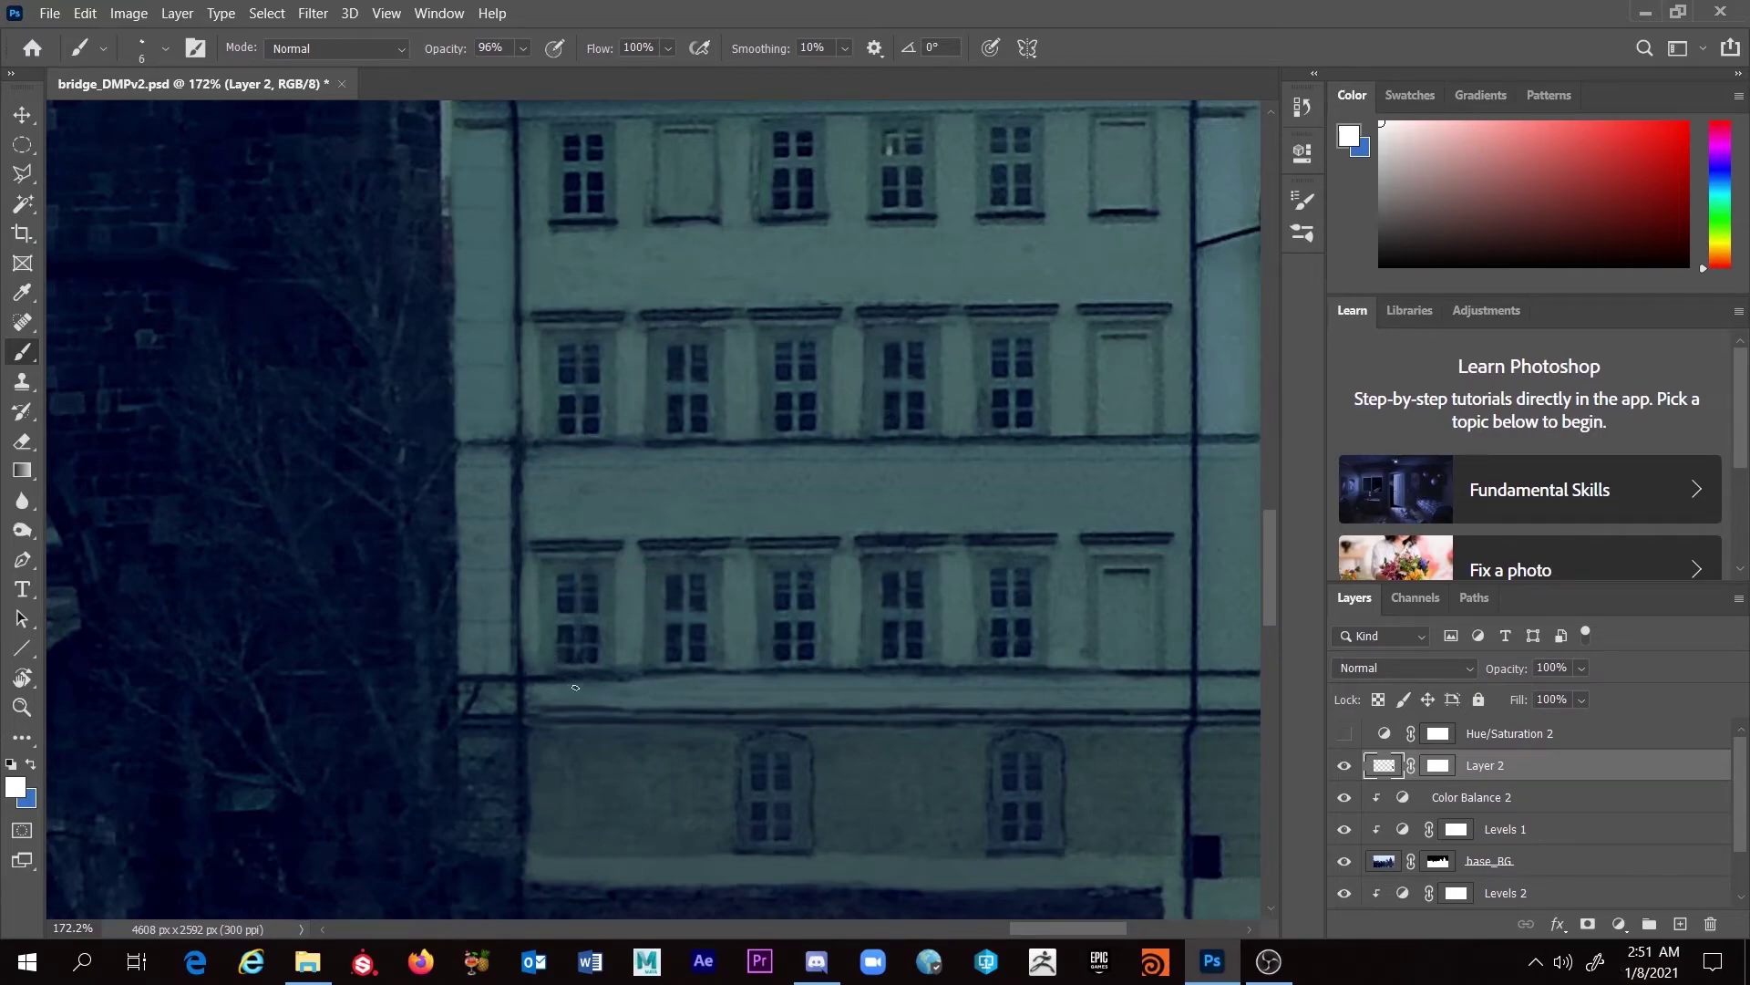
drag(720, 690, 638, 665)
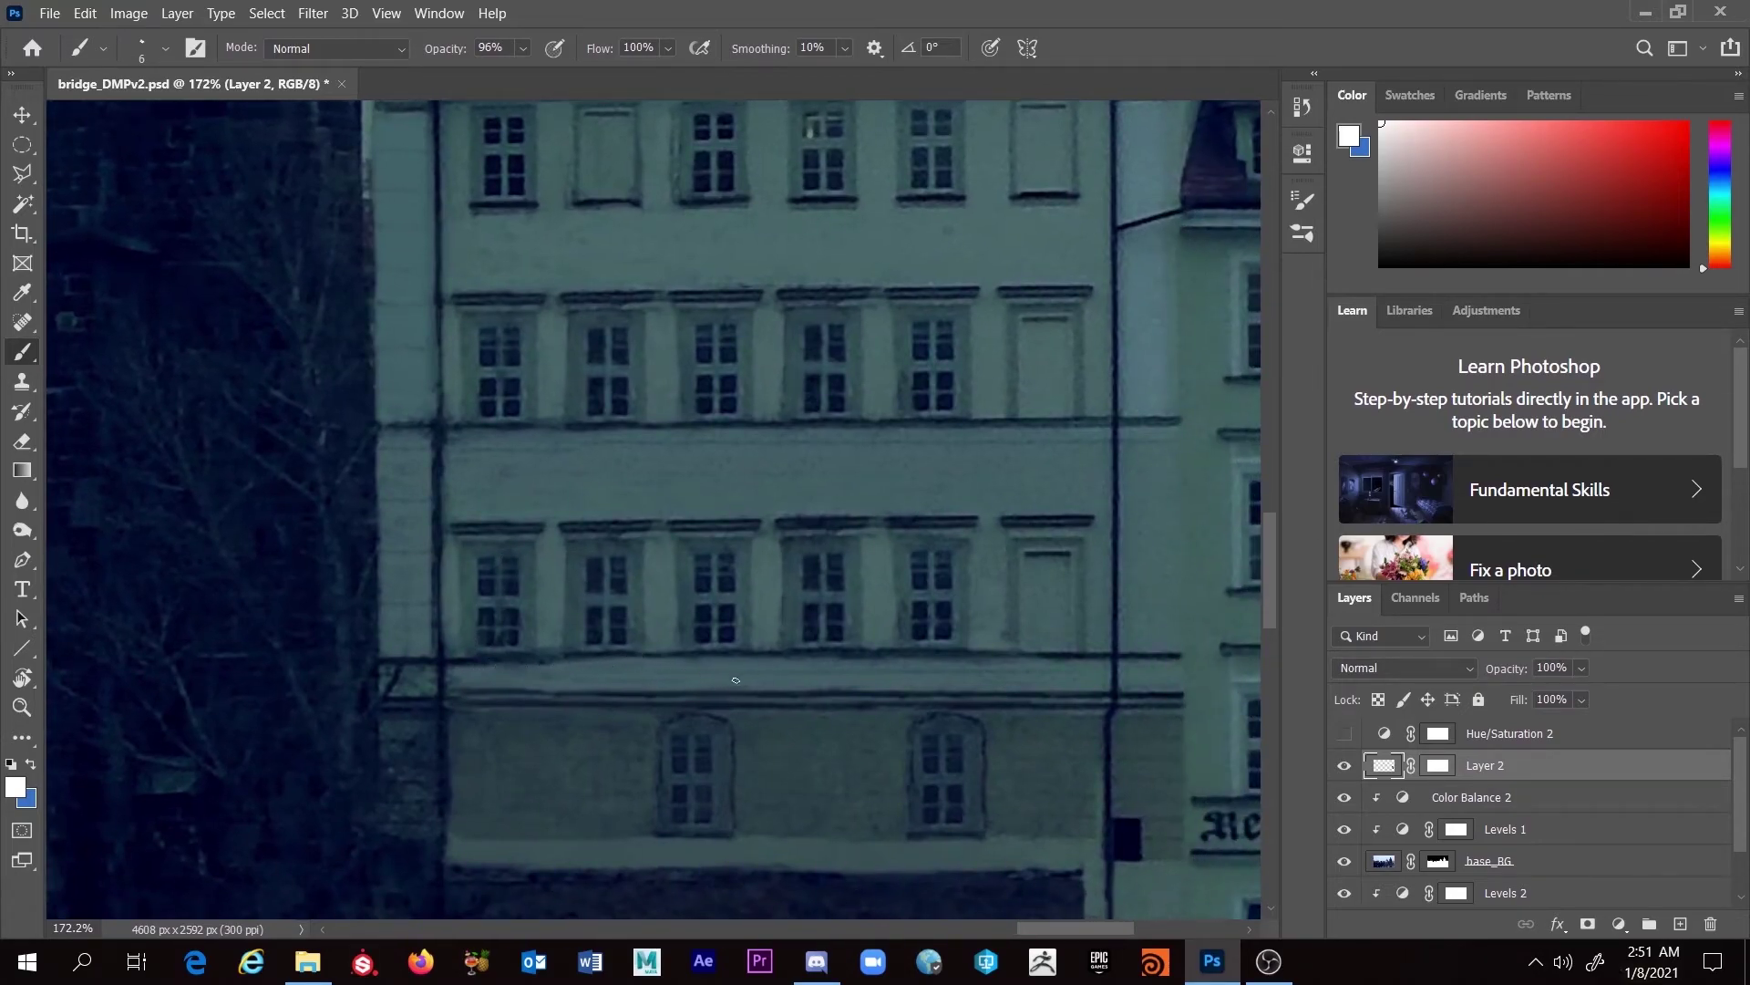
Step: Redraw the moulding below the third row of windows as a straight line in sampled dark blue, from the left downpipe to the blank window
alt+click(463, 653)
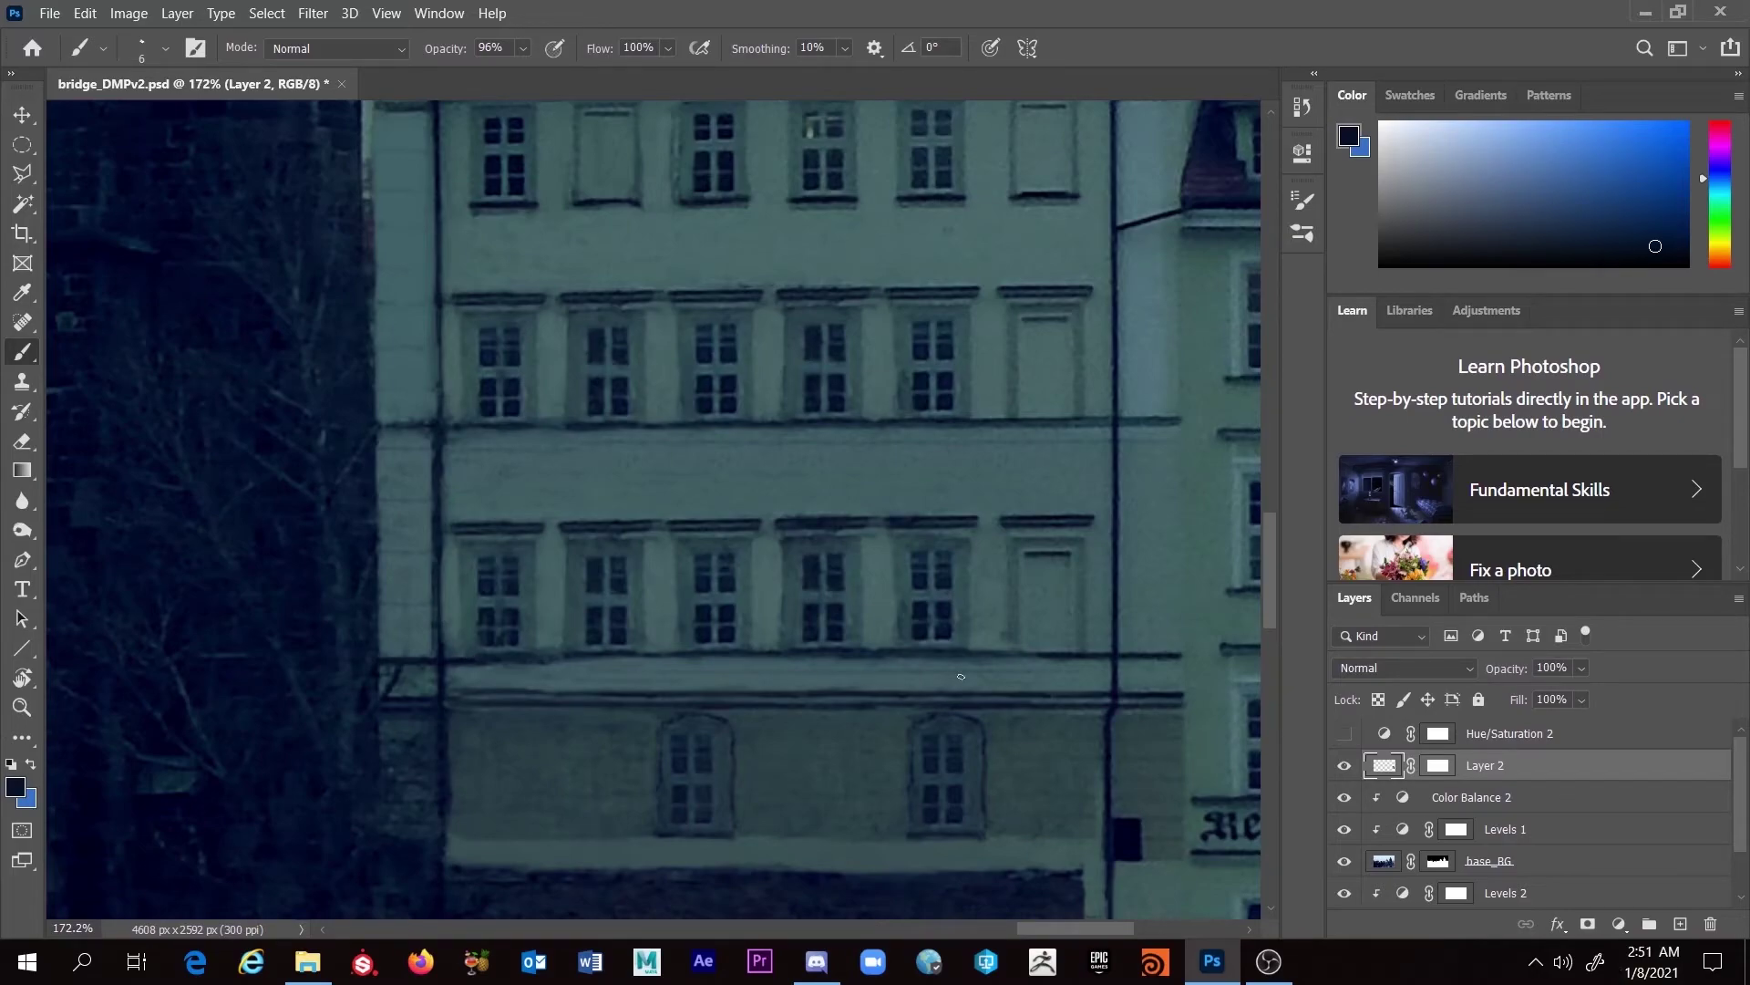
shift+click(1063, 655)
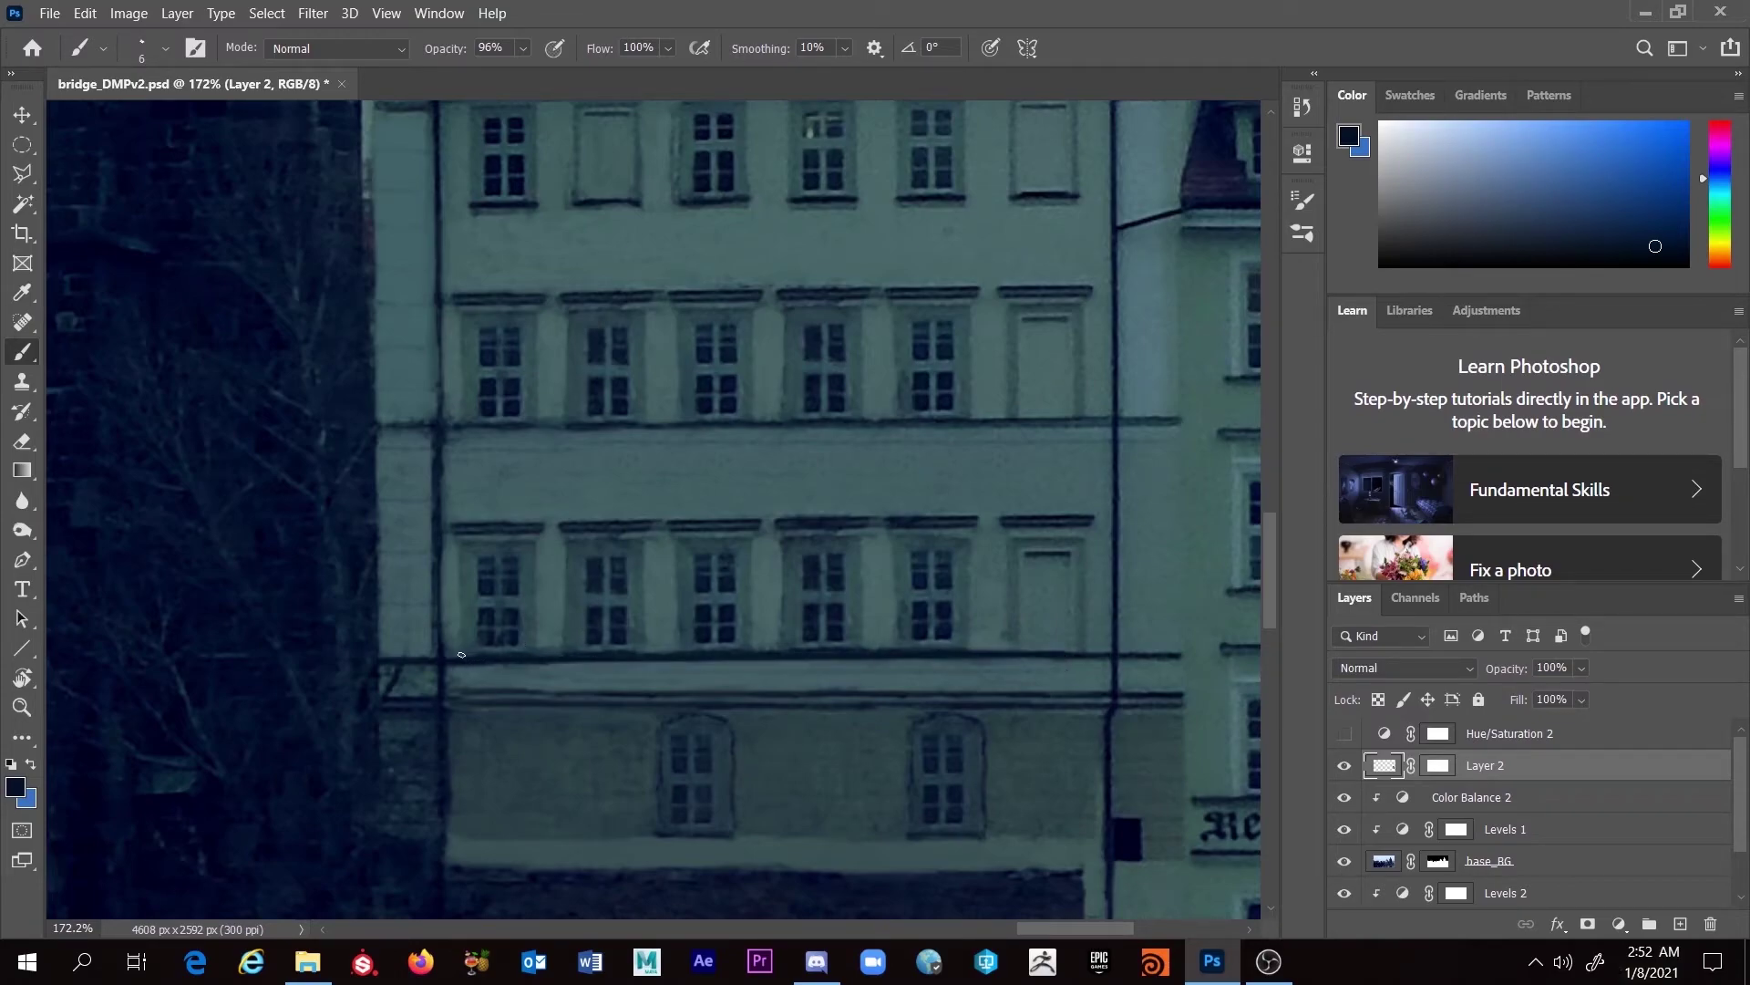
key(ctrl+z)
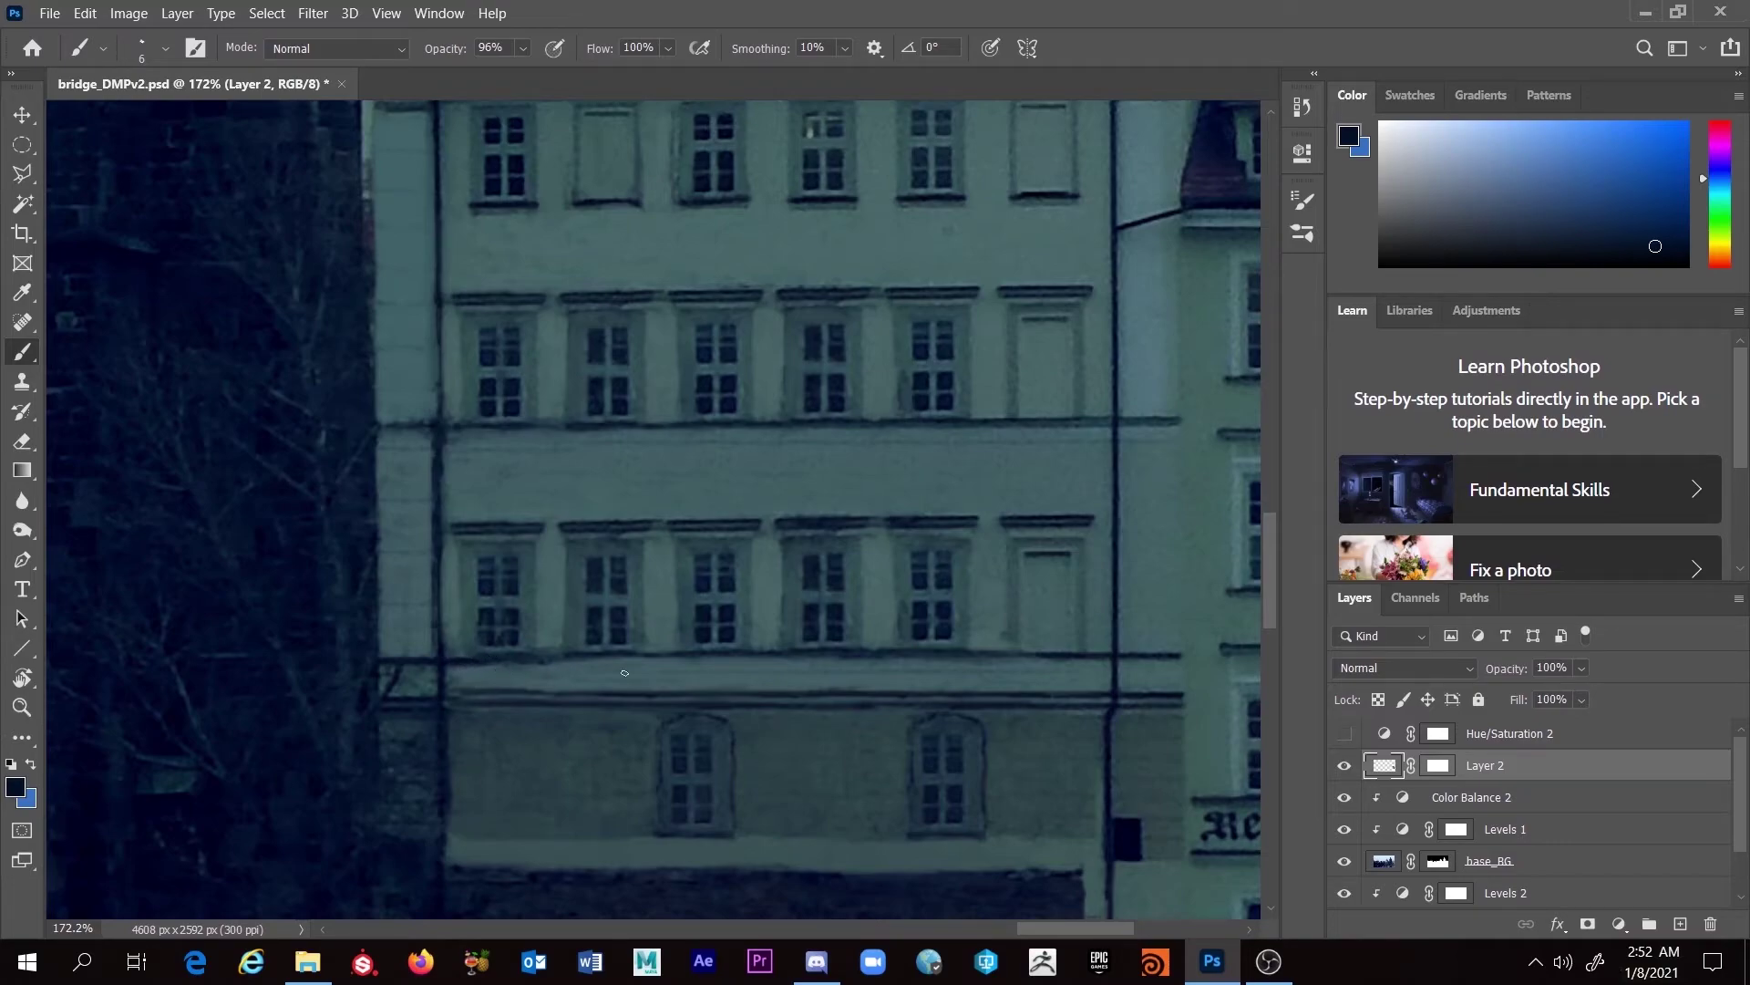
shift+click(1057, 657)
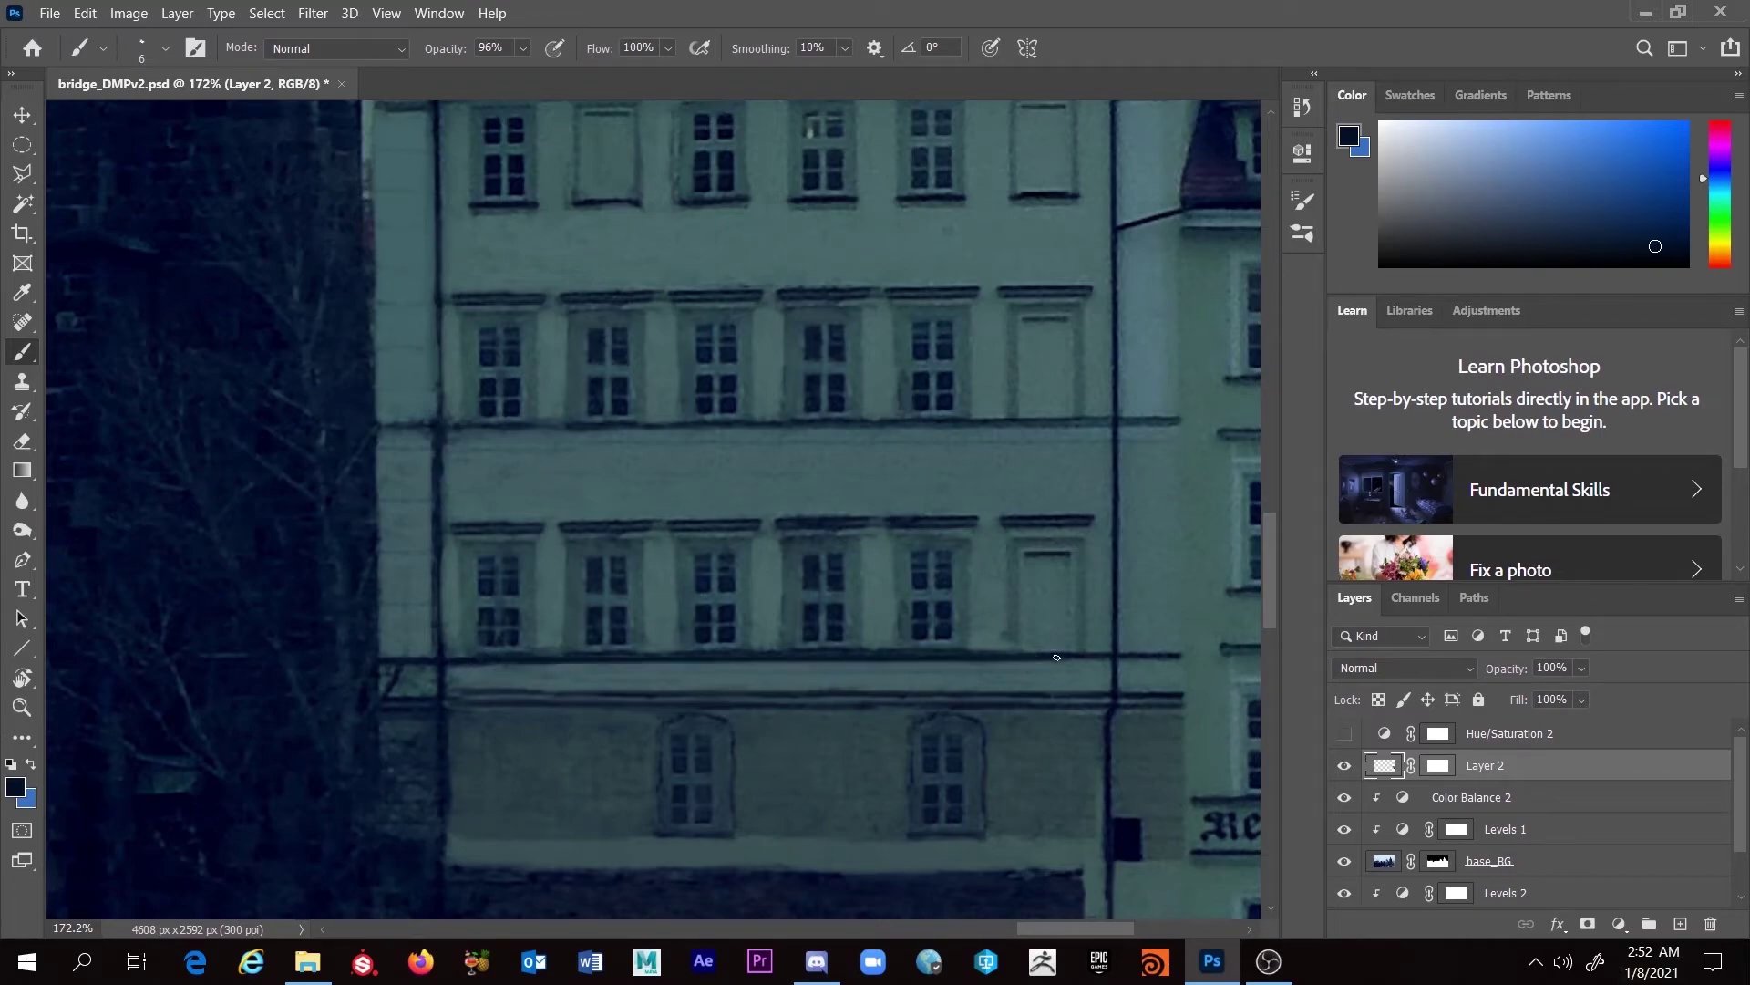
alt+click(475, 657)
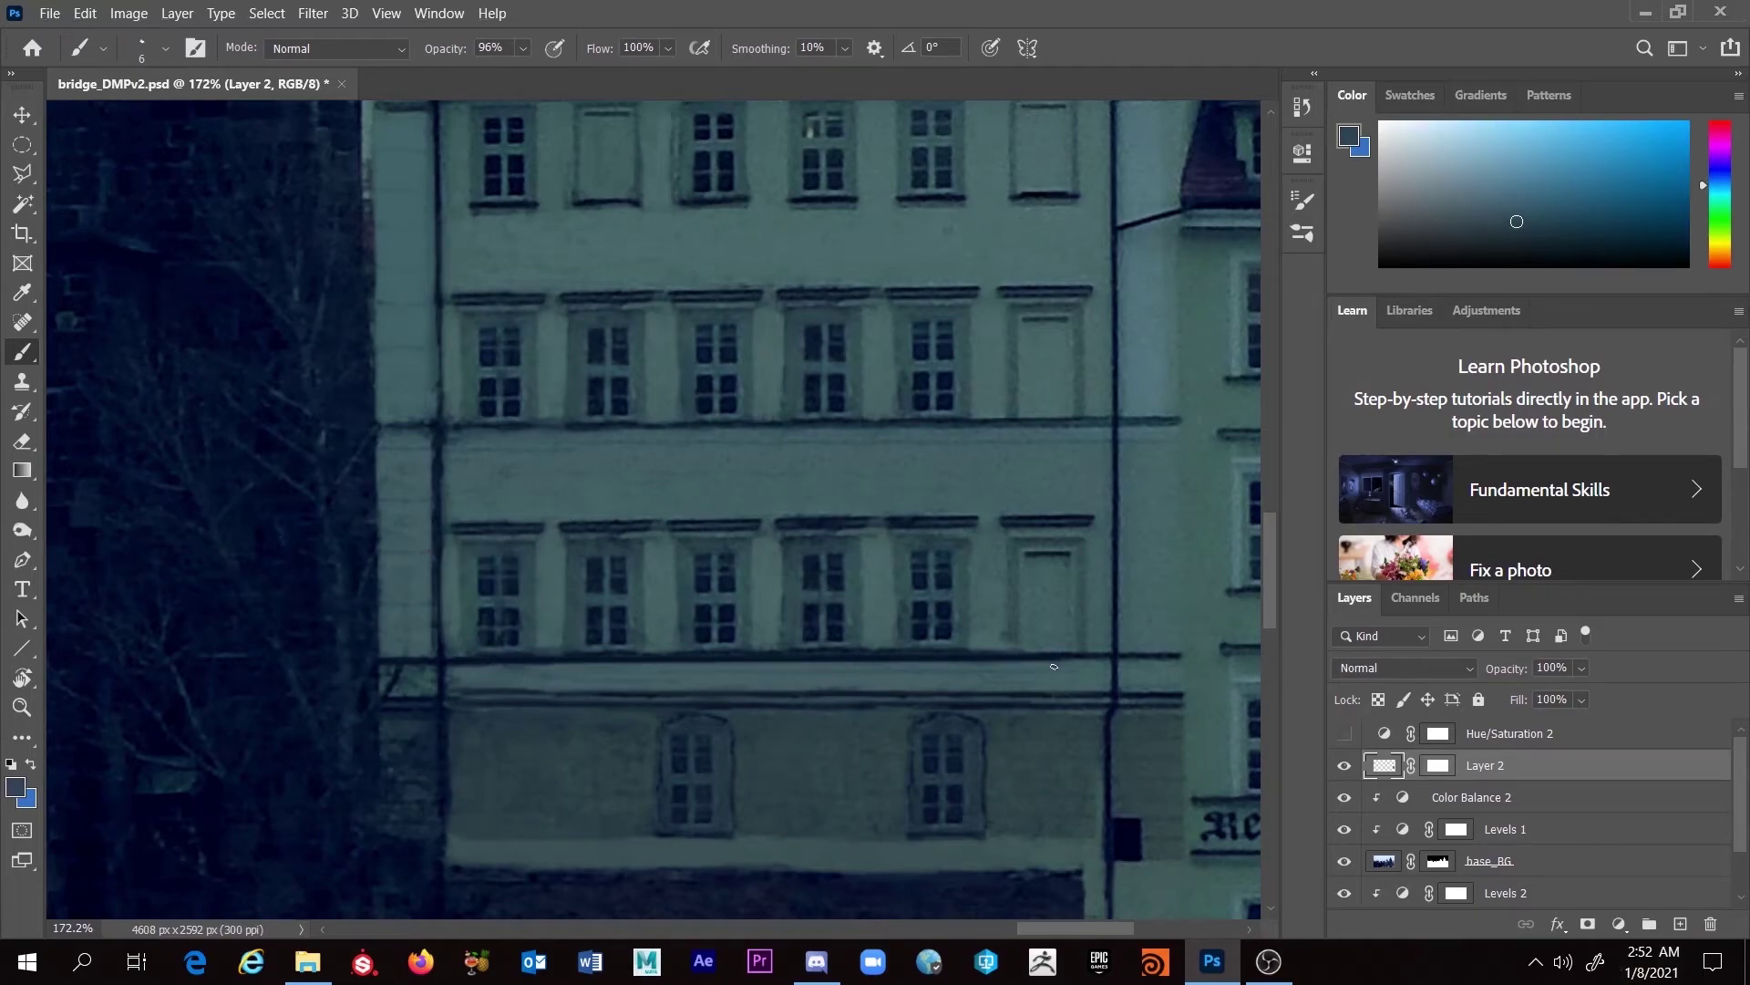
Step: Paint a straight line in a sampled wall tone along the moulding's underside, and lower the brush opacity to 39%
shift+click(477, 669)
key(ctrl+z)
alt+click(466, 665)
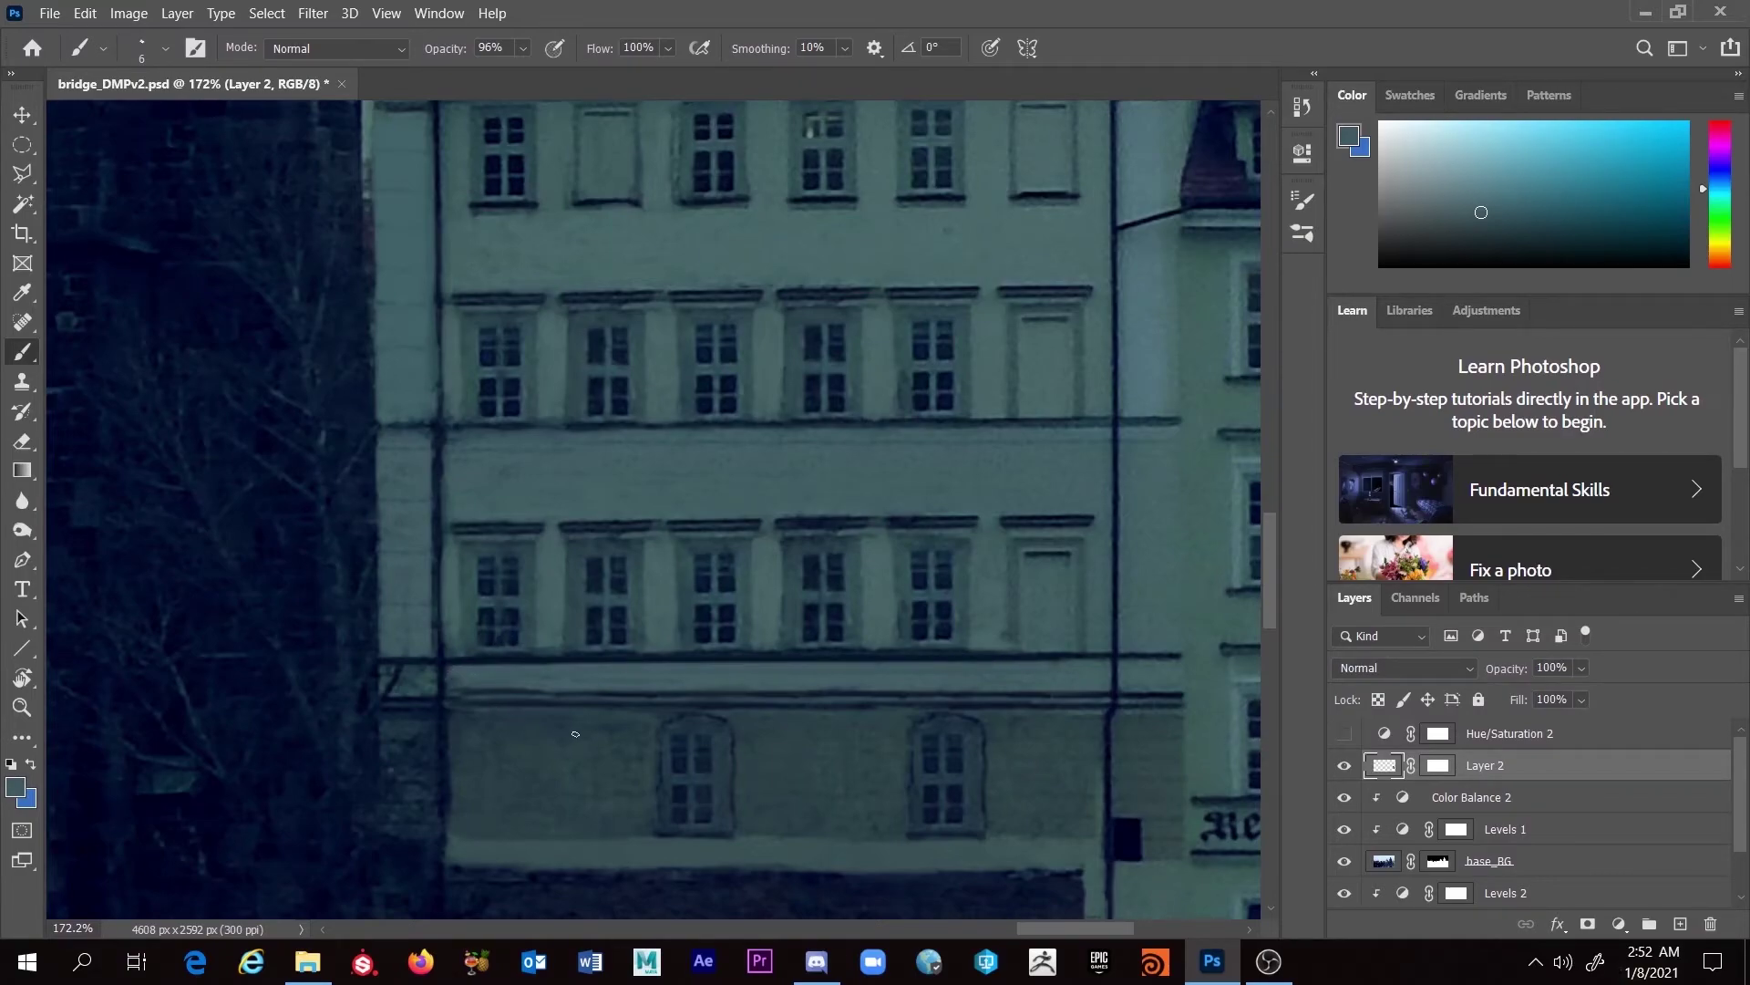
key(alt)
click(523, 49)
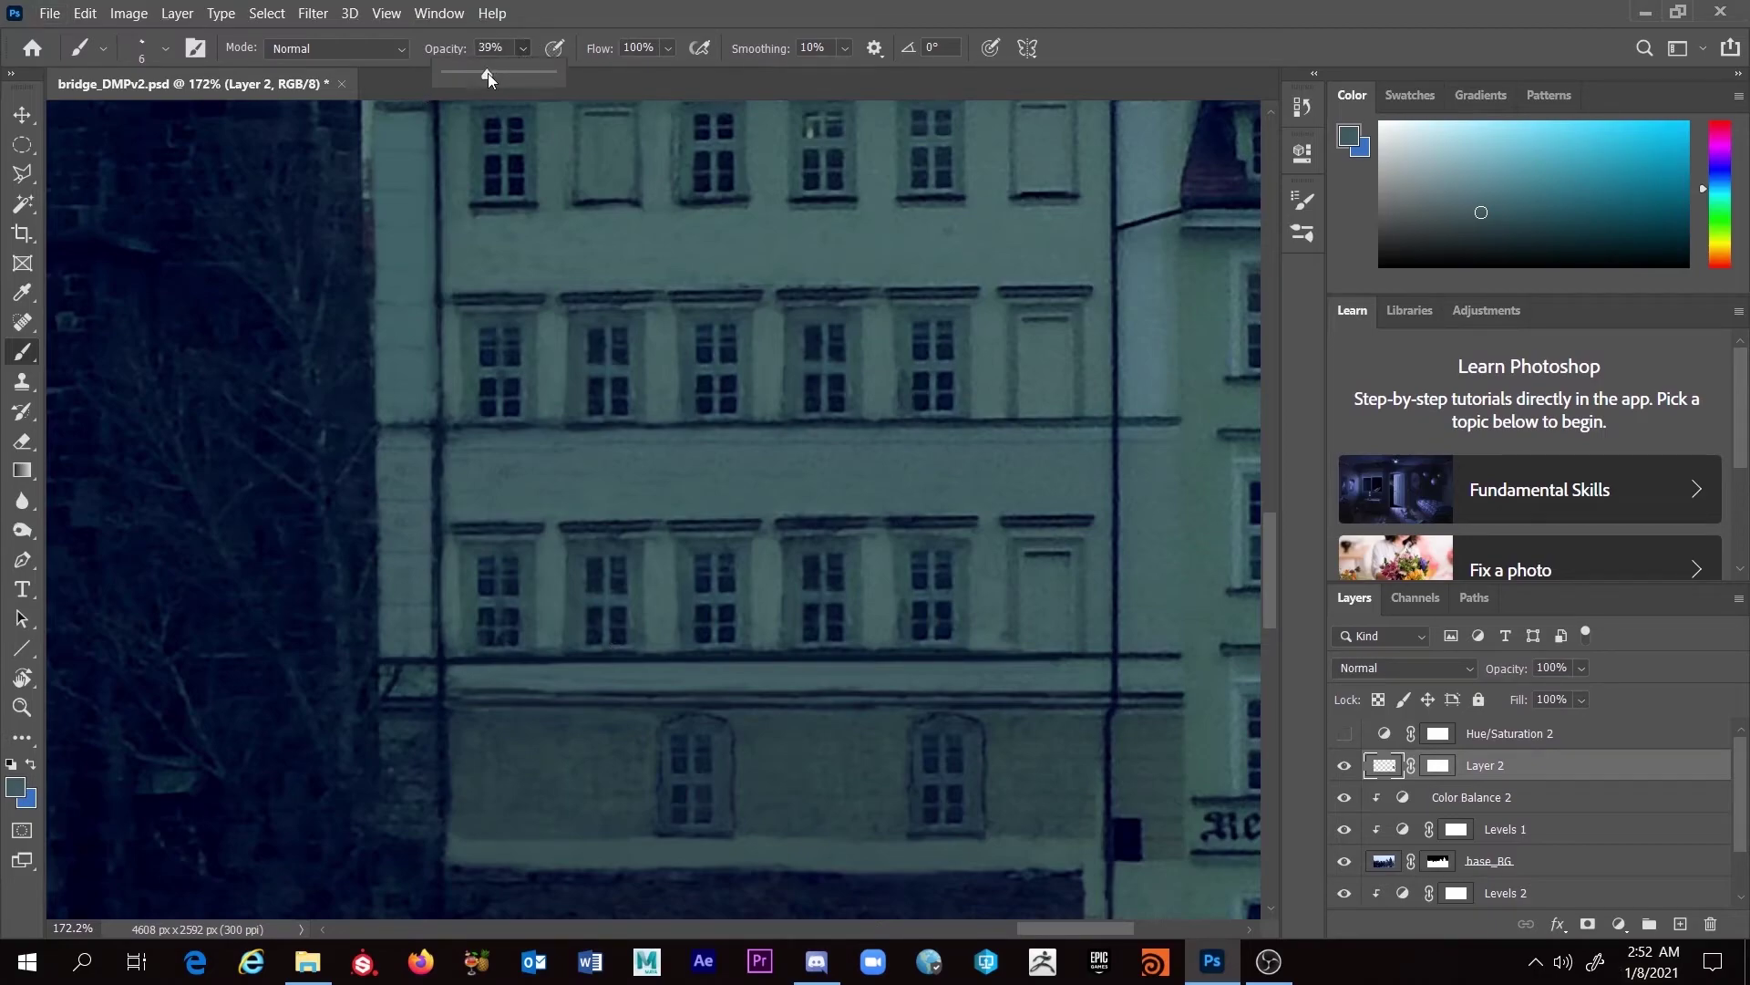
Step: Outline a polygonal selection along the top edge of the moulding below the third window row, between the two downpipes and down across the ground floor
scroll(554, 667, up, 5)
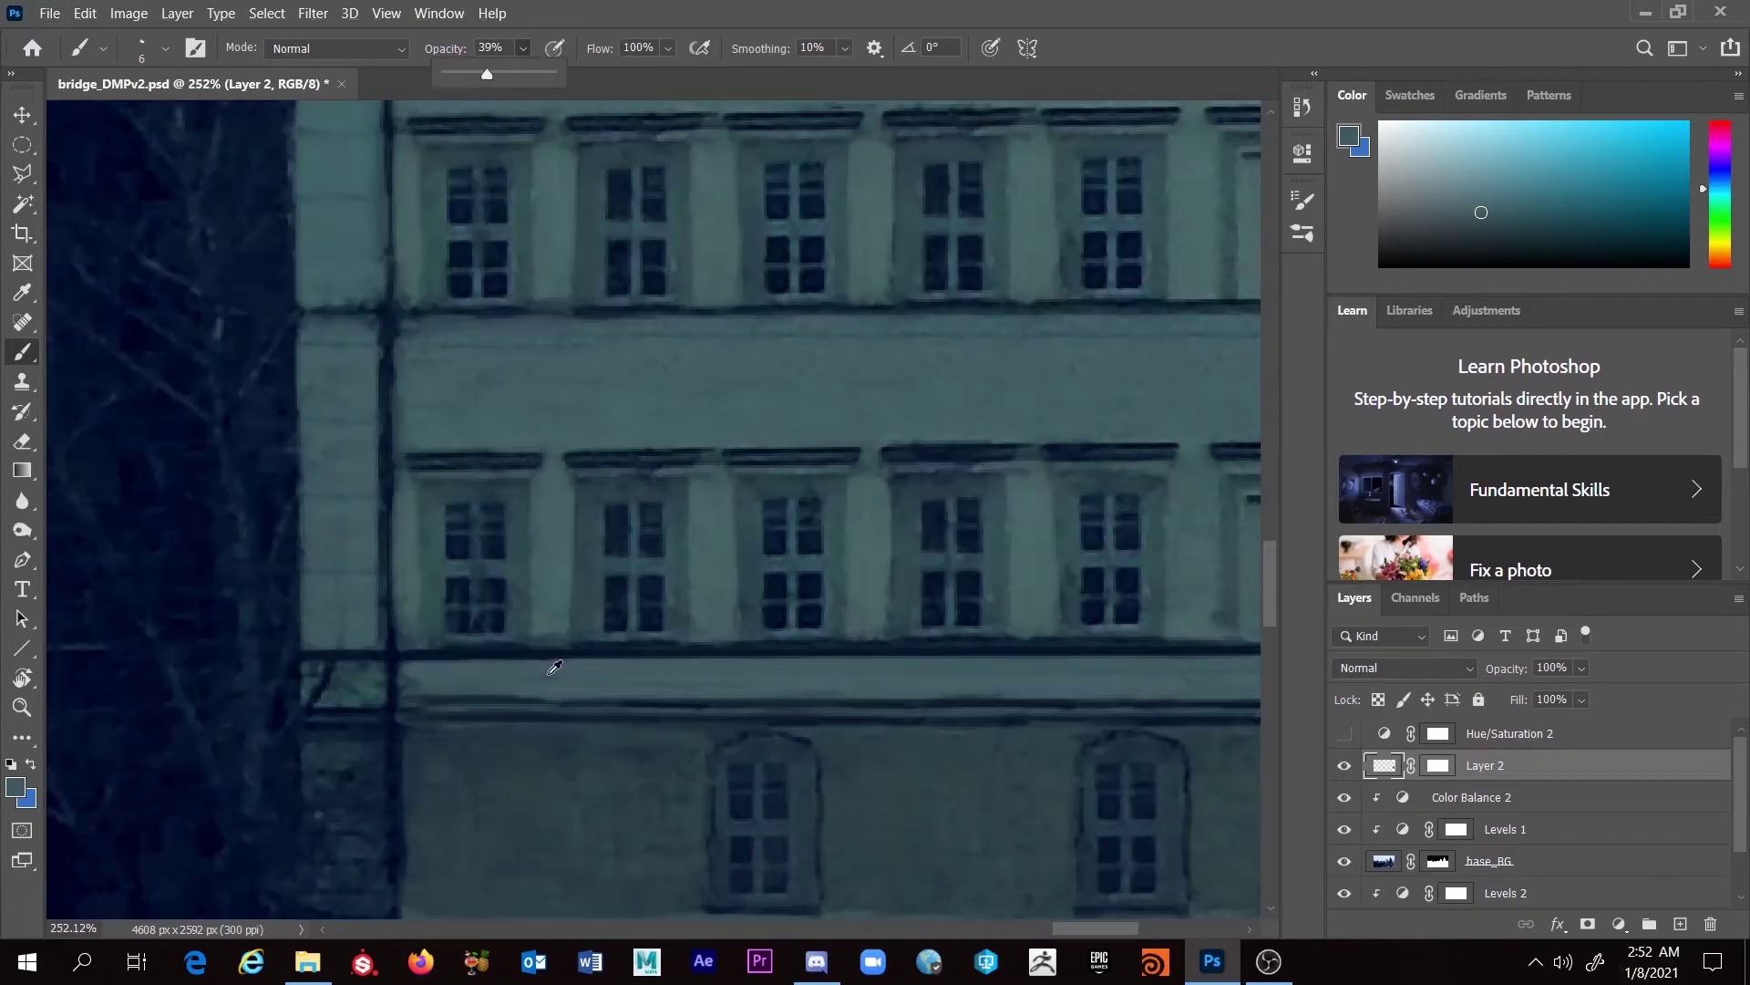
drag(578, 641, 415, 649)
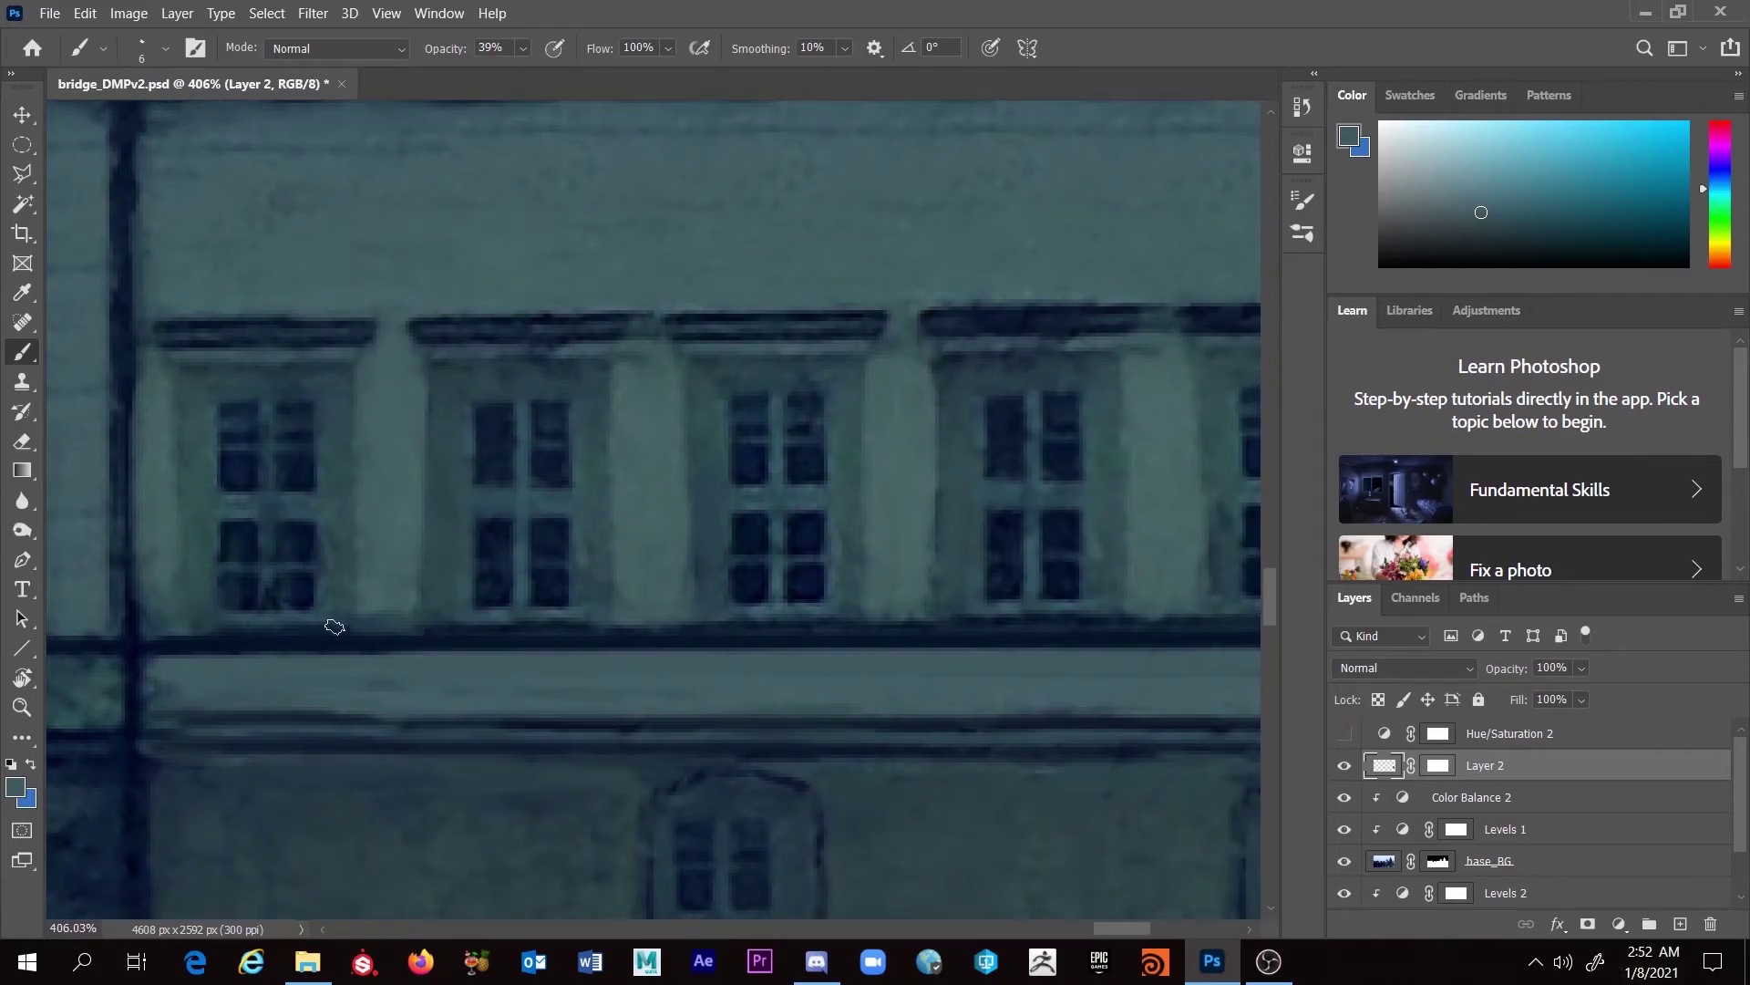
key(l)
click(143, 636)
drag(938, 618, 315, 627)
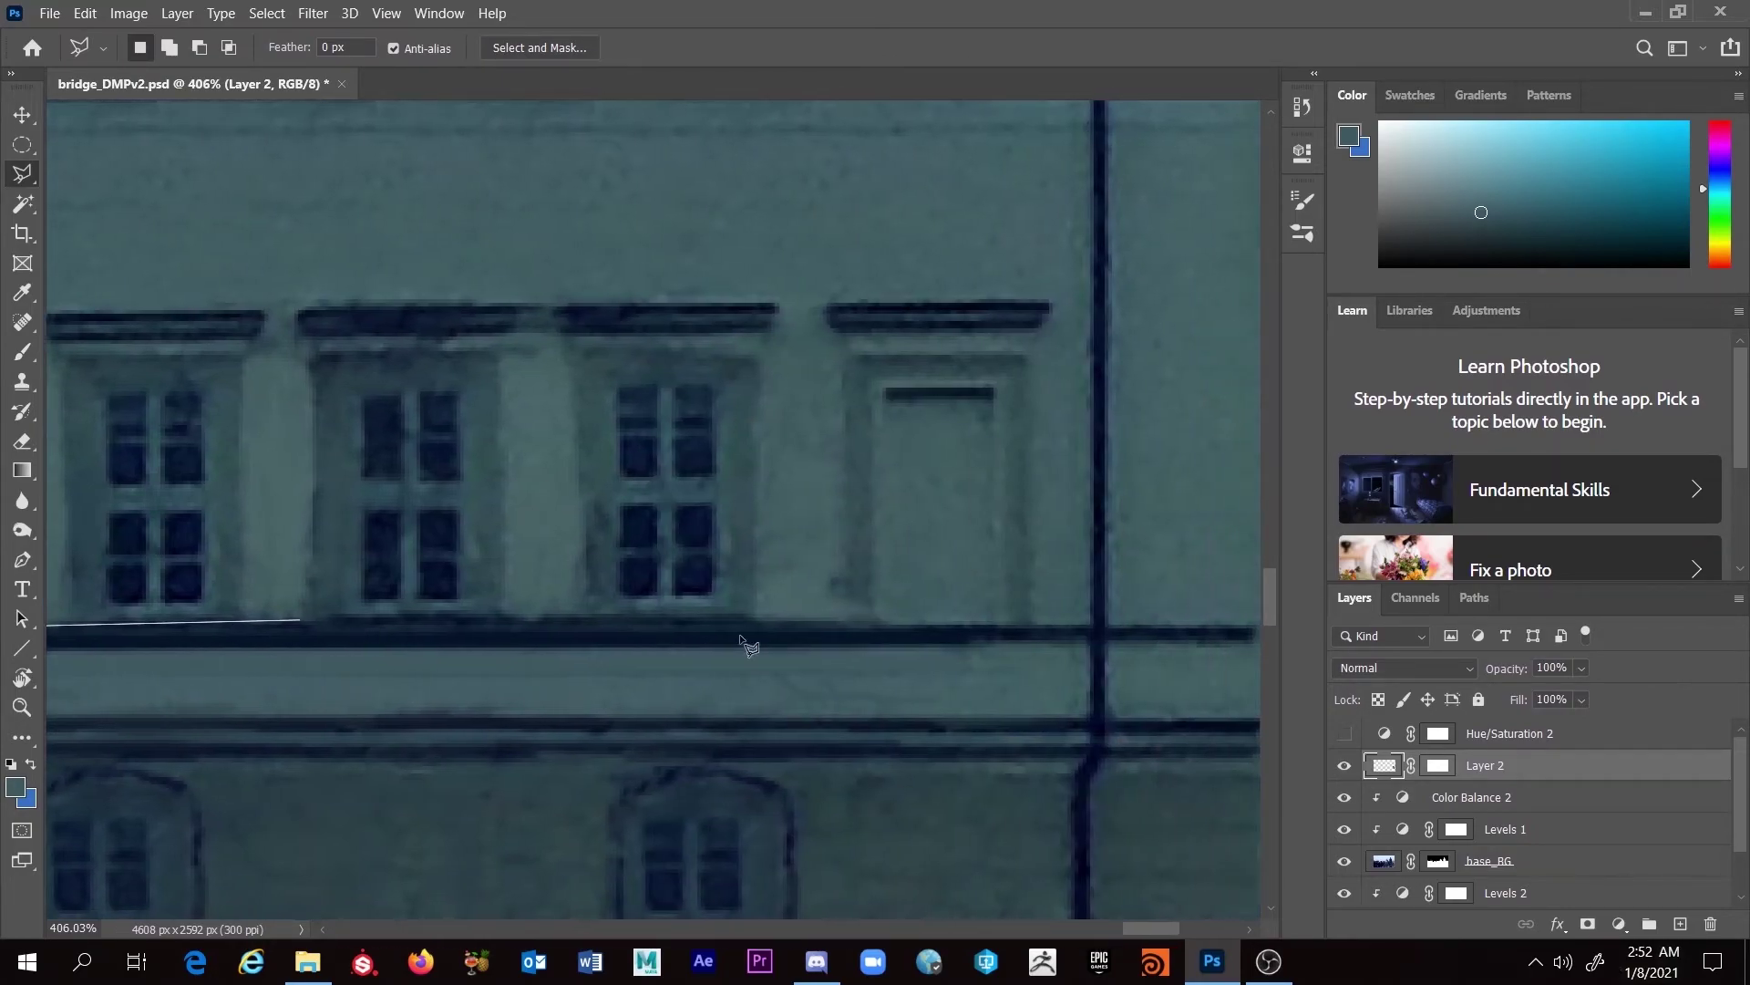
click(1091, 623)
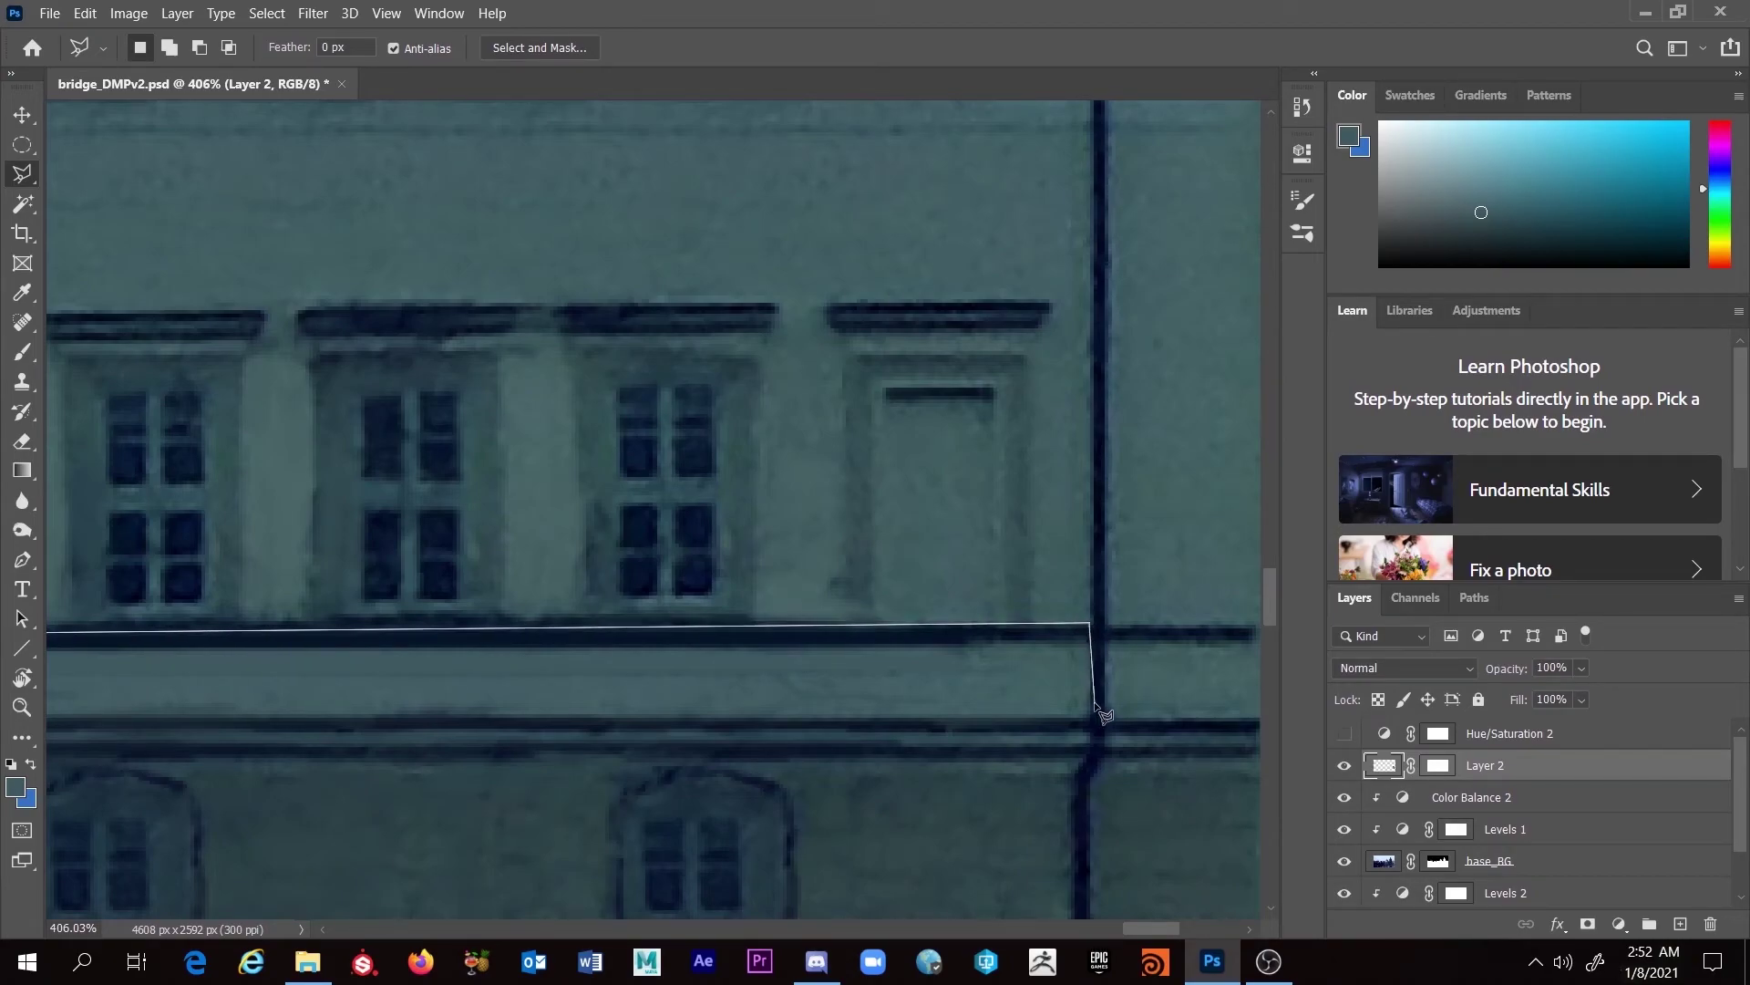
click(1092, 815)
scroll(1092, 815, down, 5)
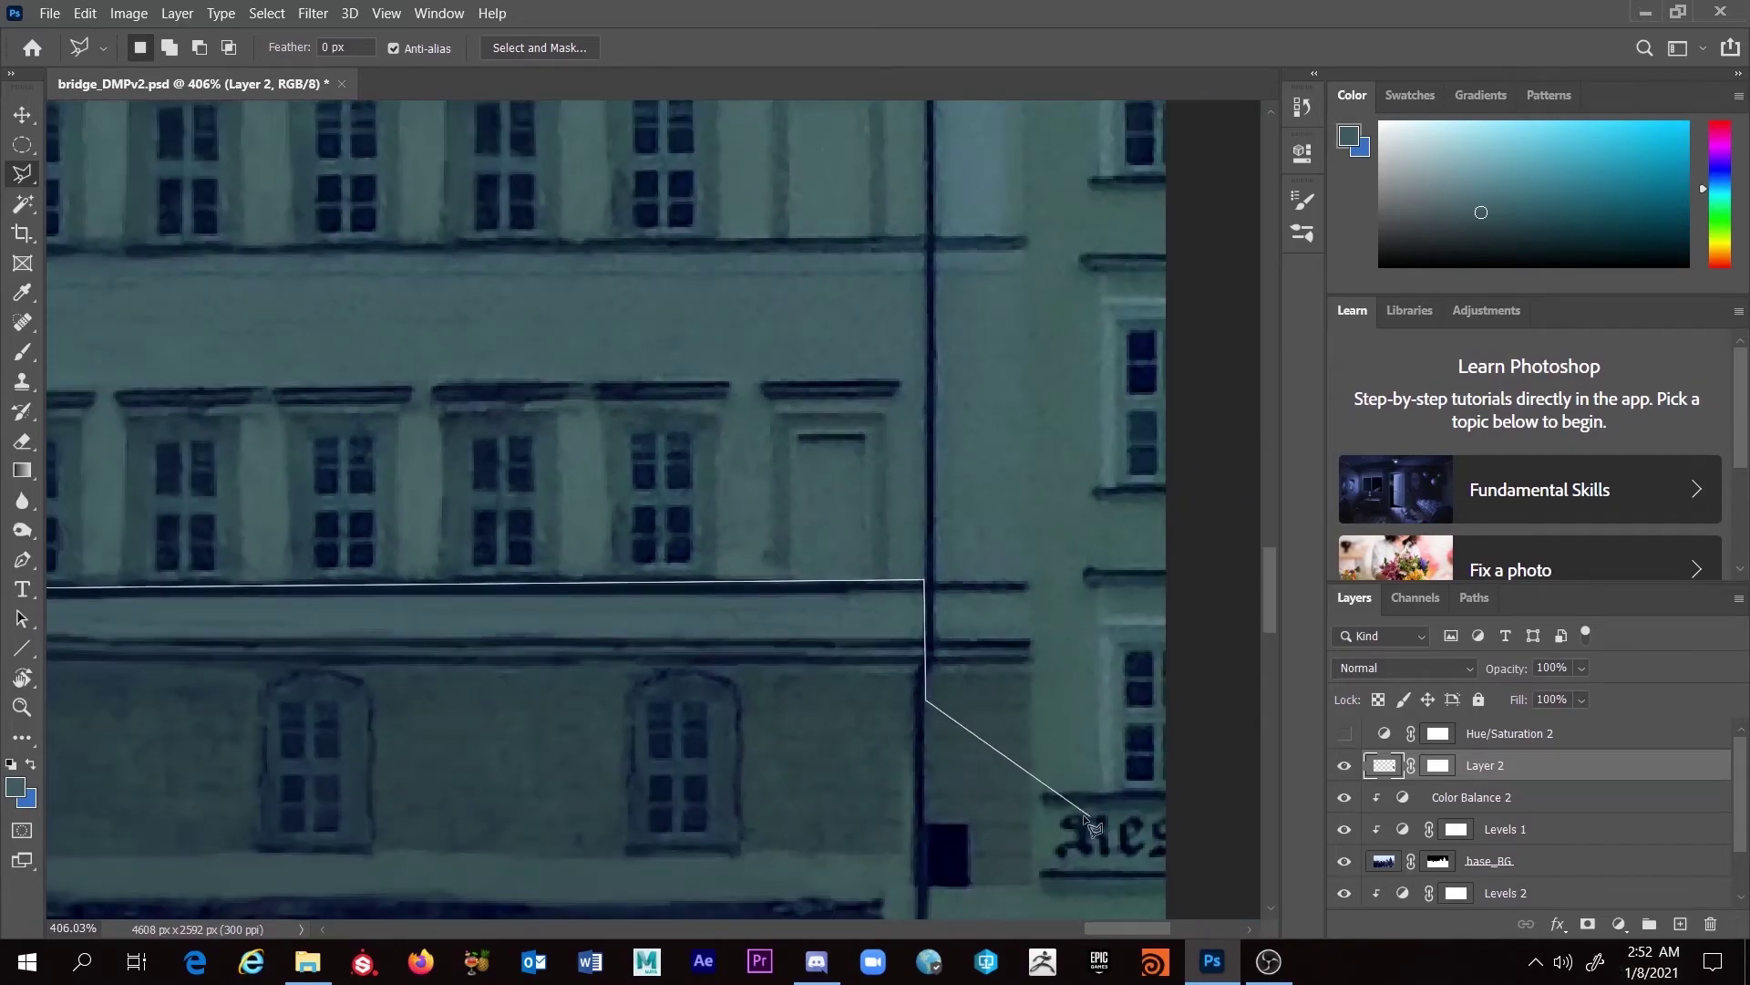
drag(283, 700, 633, 703)
click(633, 704)
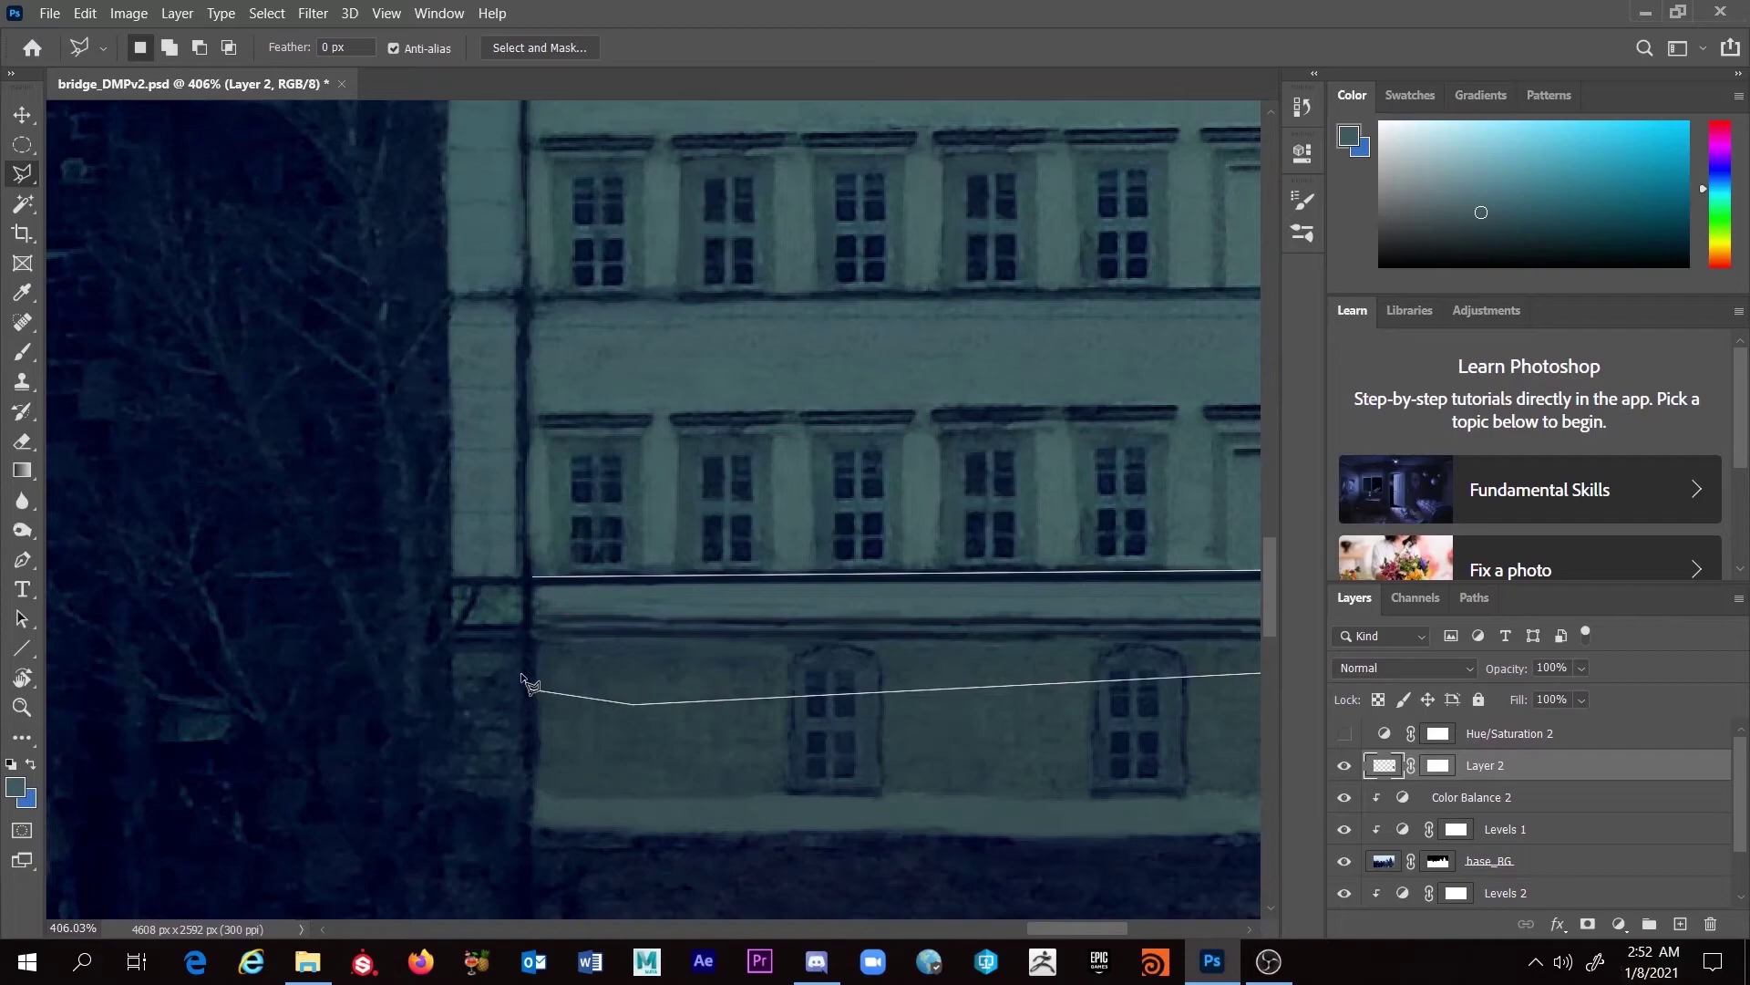
double_click(530, 684)
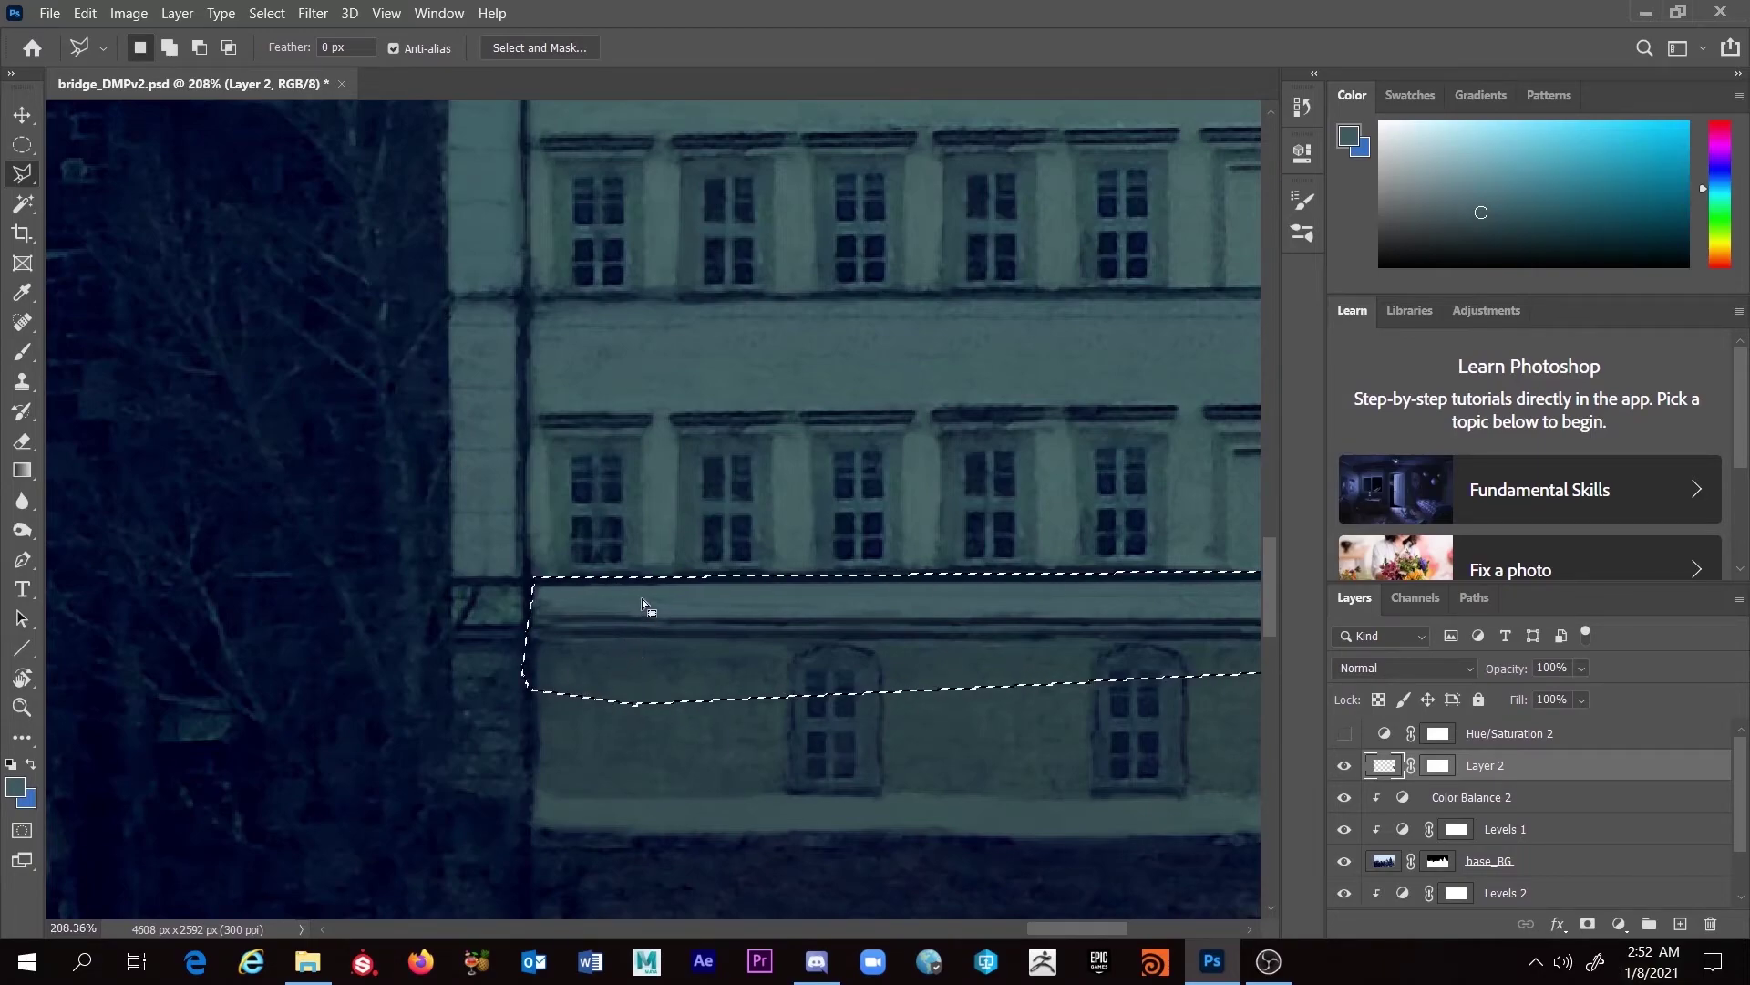
Step: Invert the selection to protect the moulding, and set the brush to 11 px at 40% opacity for retouching the wall above it
scroll(642, 598, down, 2)
scroll(642, 598, up, 1)
drag(640, 561, 718, 536)
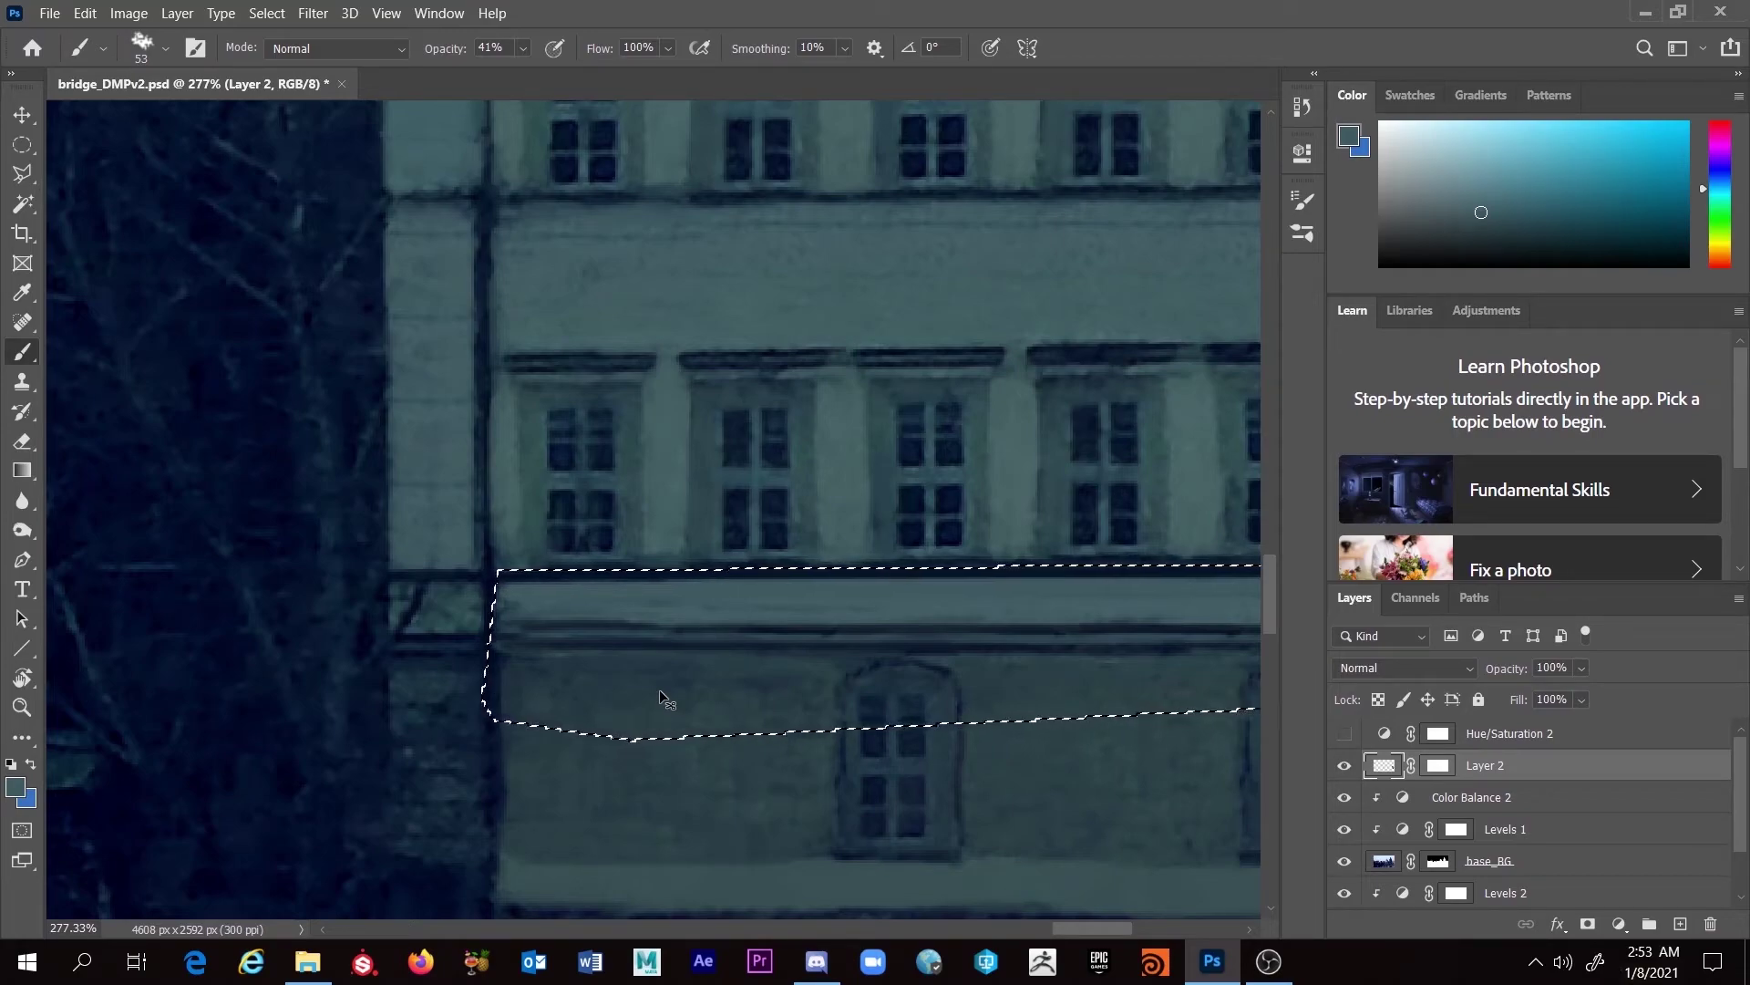
drag(666, 530, 605, 507)
drag(504, 536, 506, 538)
scroll(625, 619, up, 2)
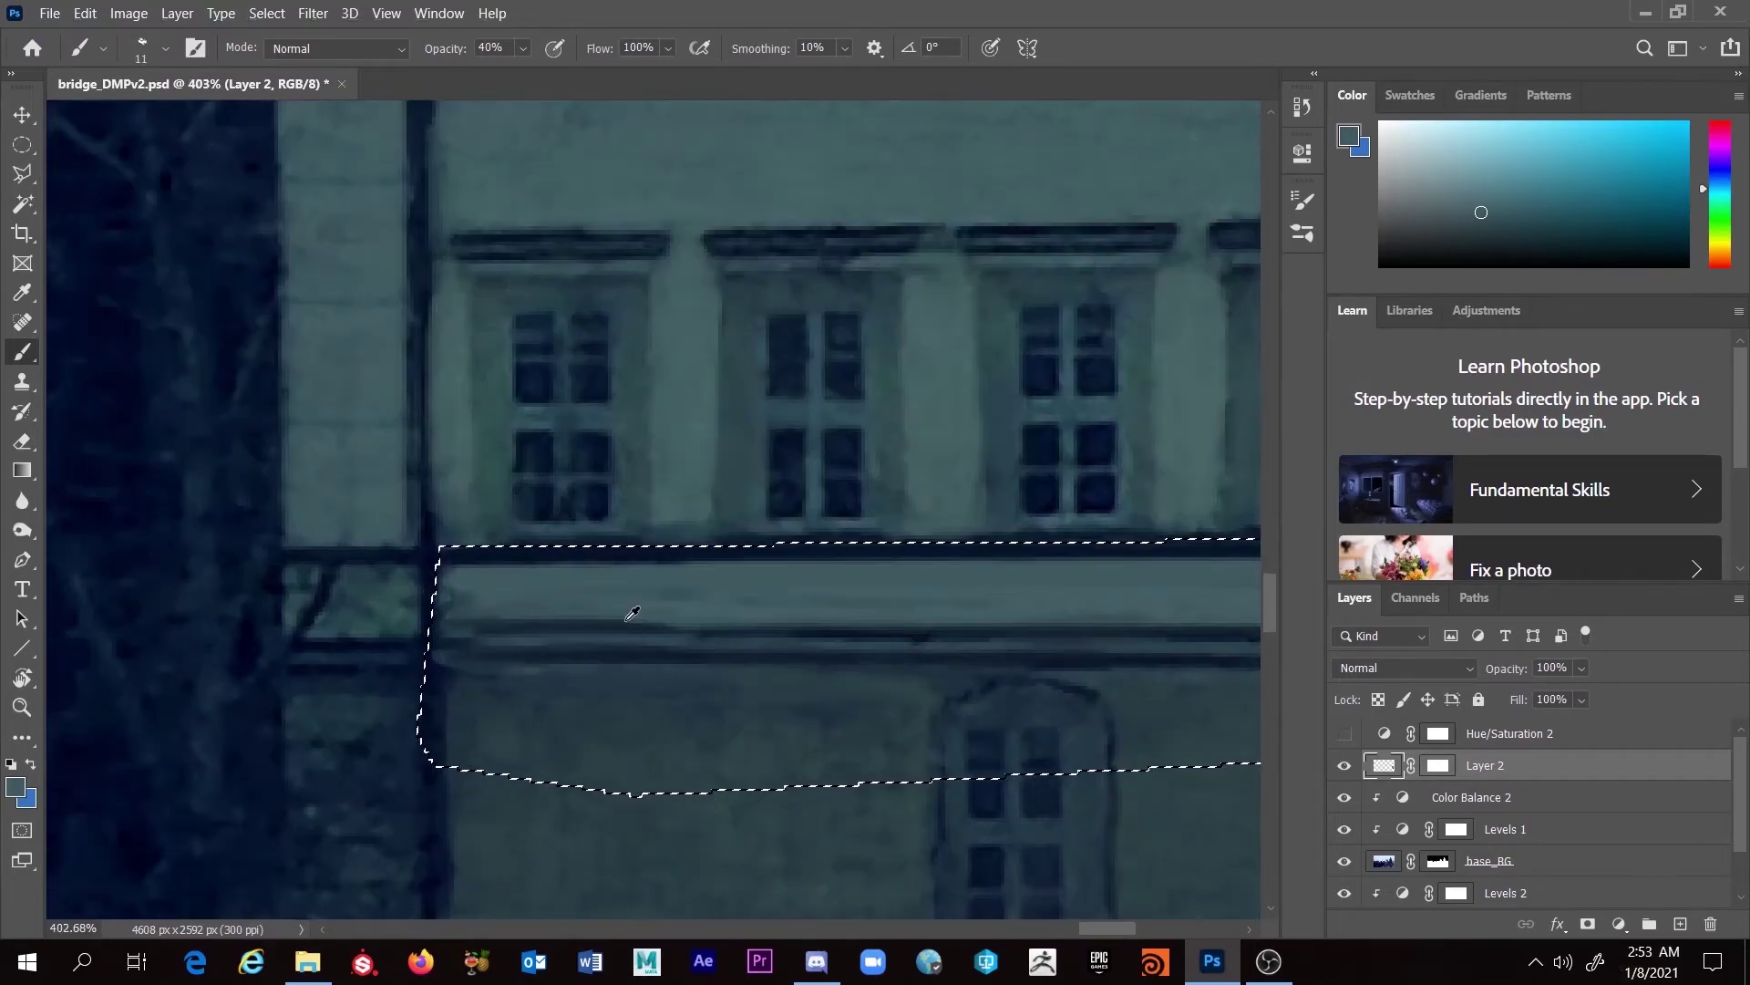
Step: Paint over the smudges below the third row's first window and on the wall beside the left downpipe, using sampled tones at 11 and 9 px
alt+click(499, 510)
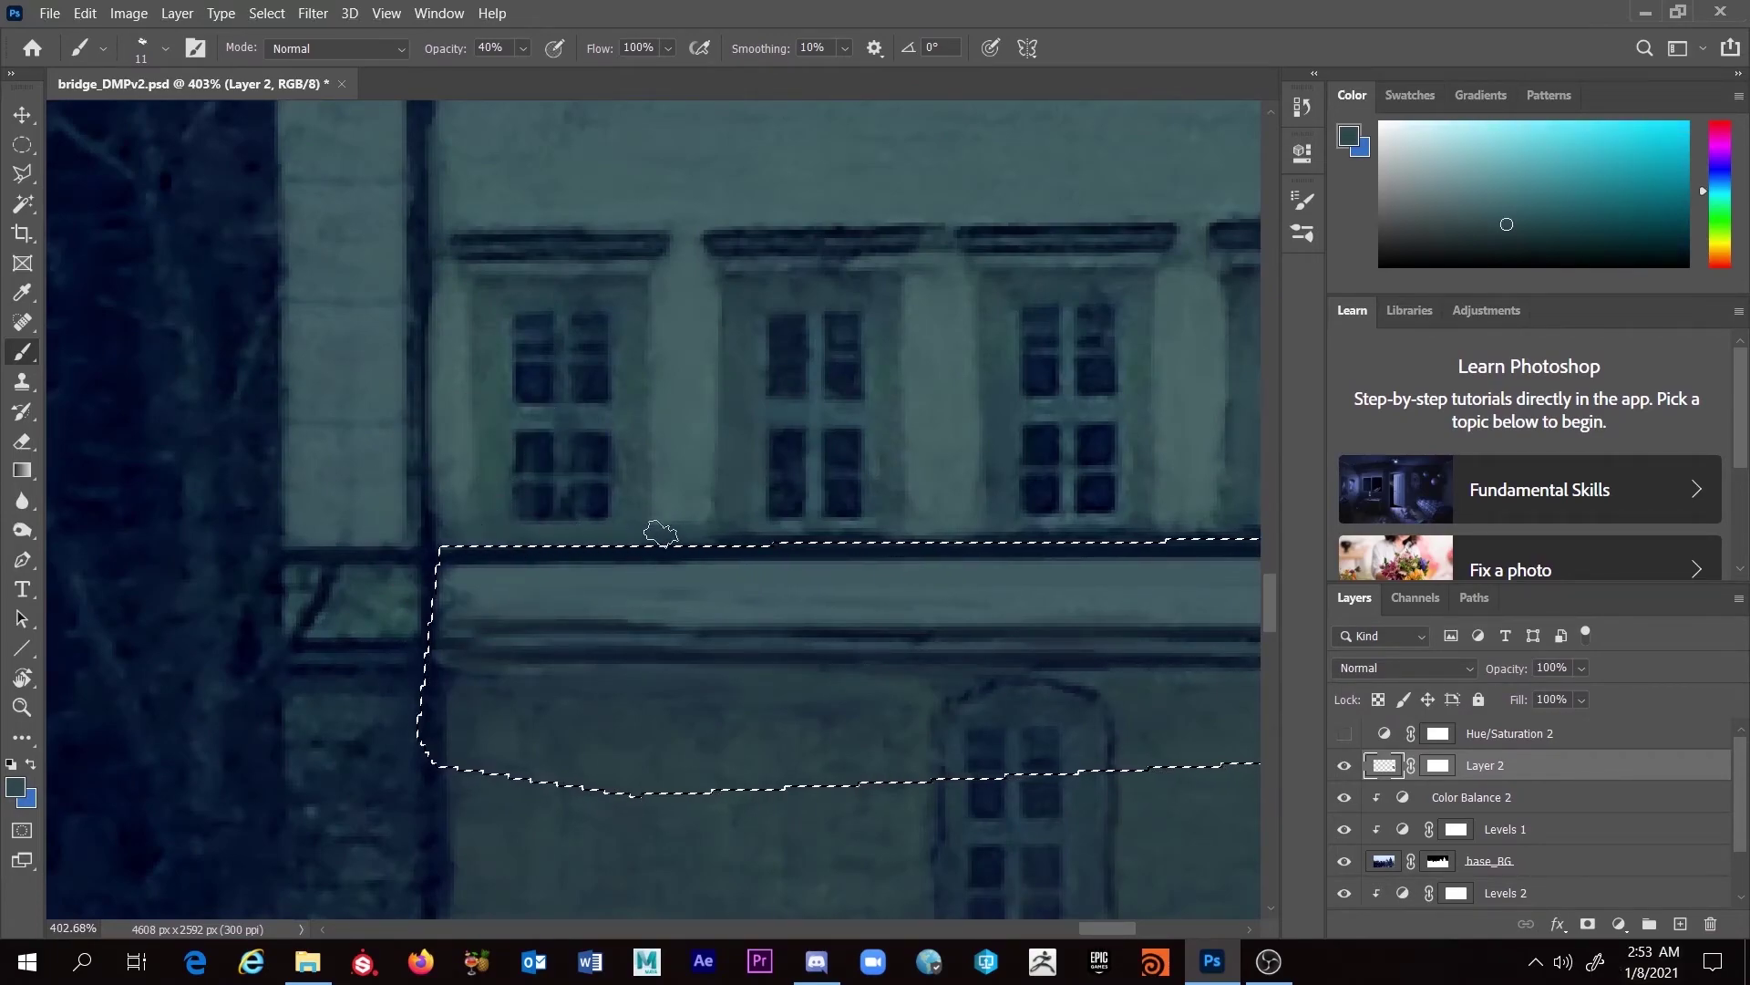
alt+click(454, 475)
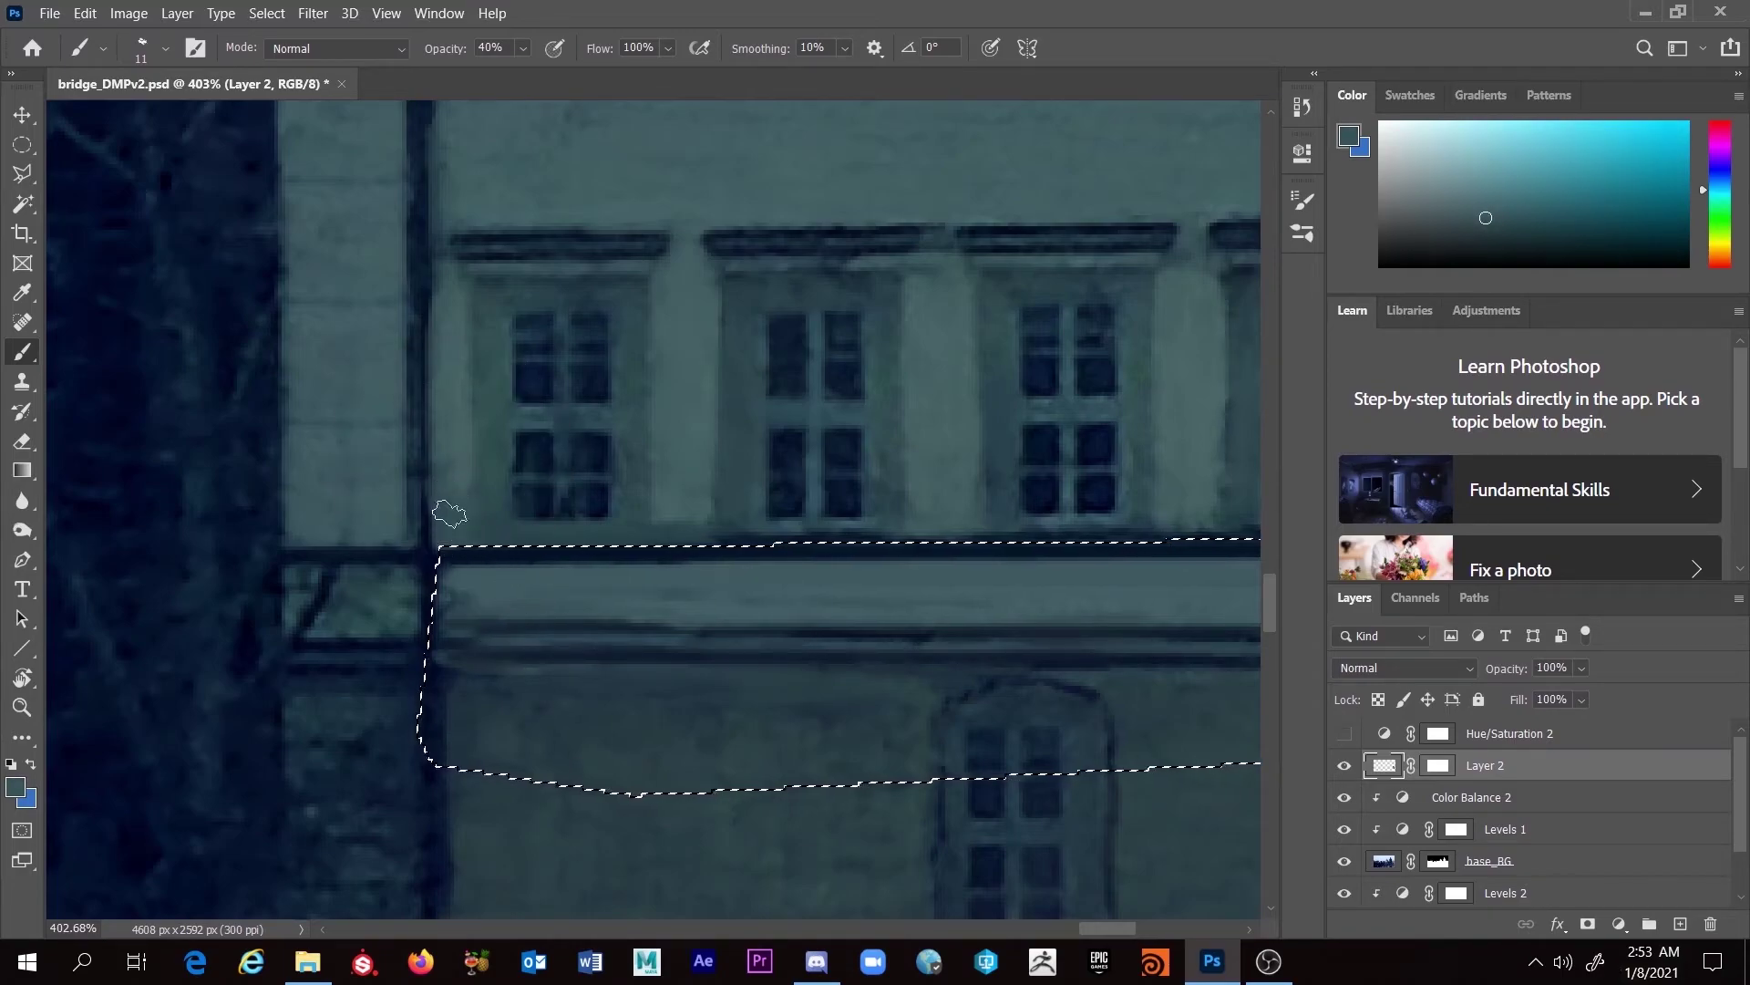
alt+click(443, 396)
alt+right_click(454, 457)
alt+click(453, 447)
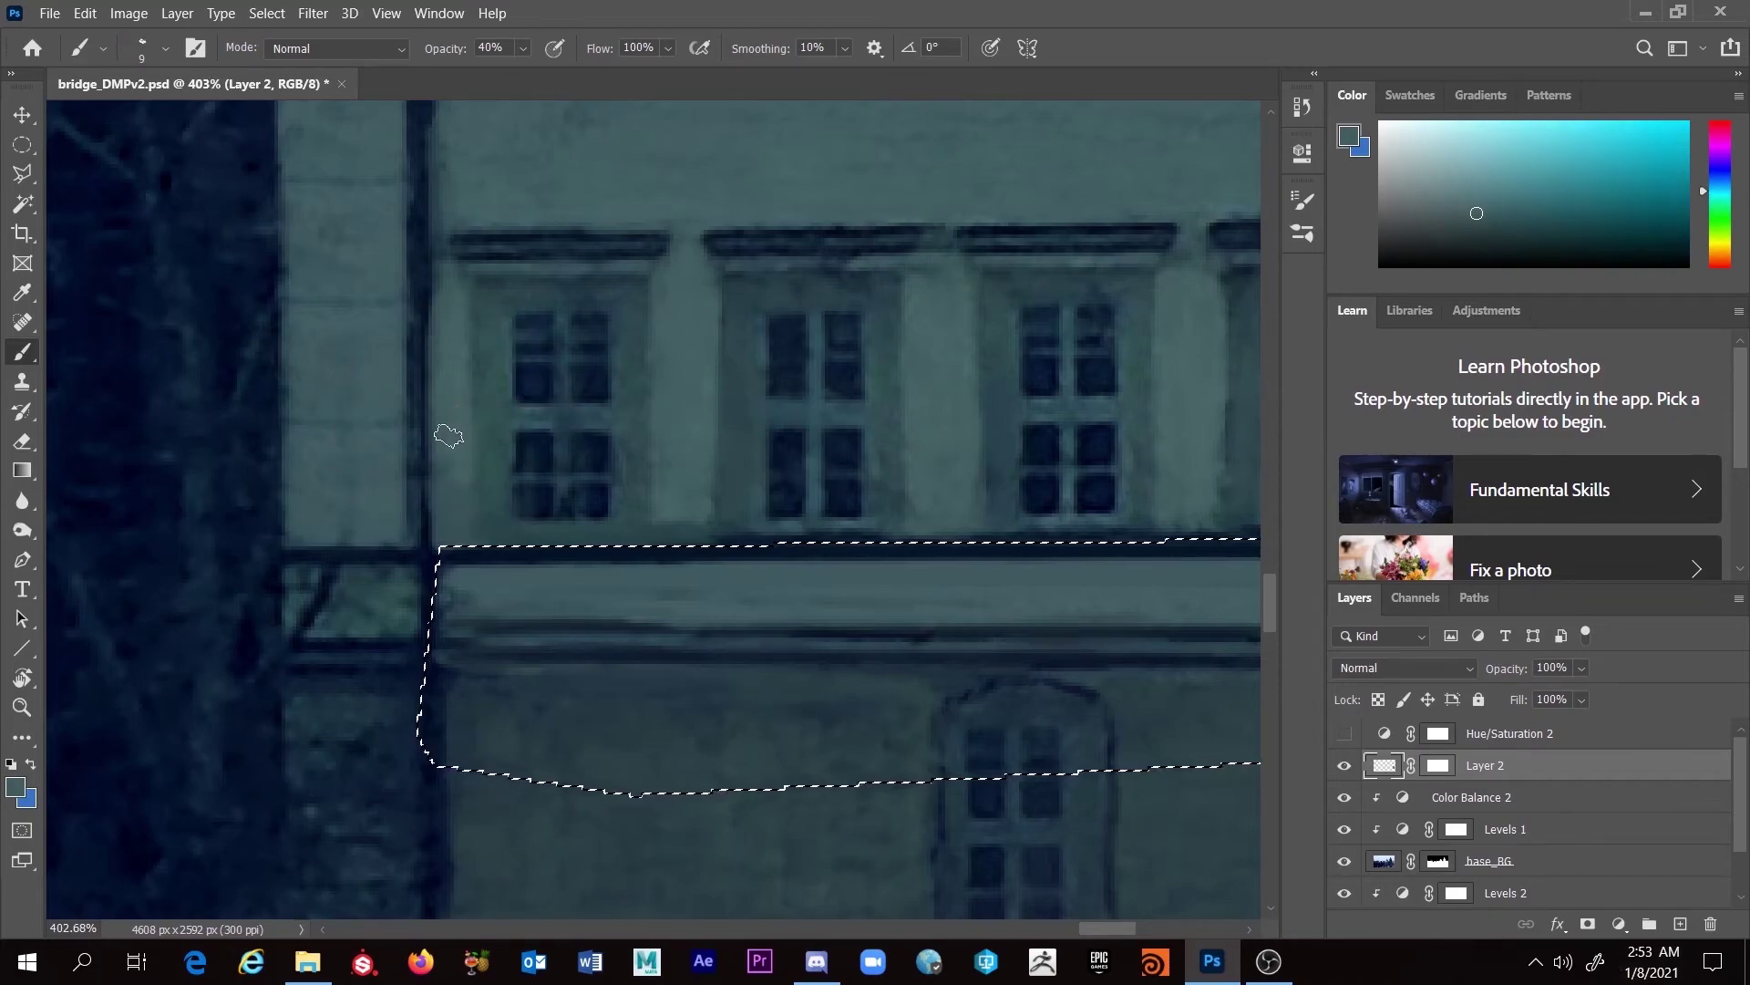
Step: Even out the base of the first window's surround and the wall strip to its right with sampled tones at 9 px and 40% opacity
alt+click(501, 477)
alt+click(518, 511)
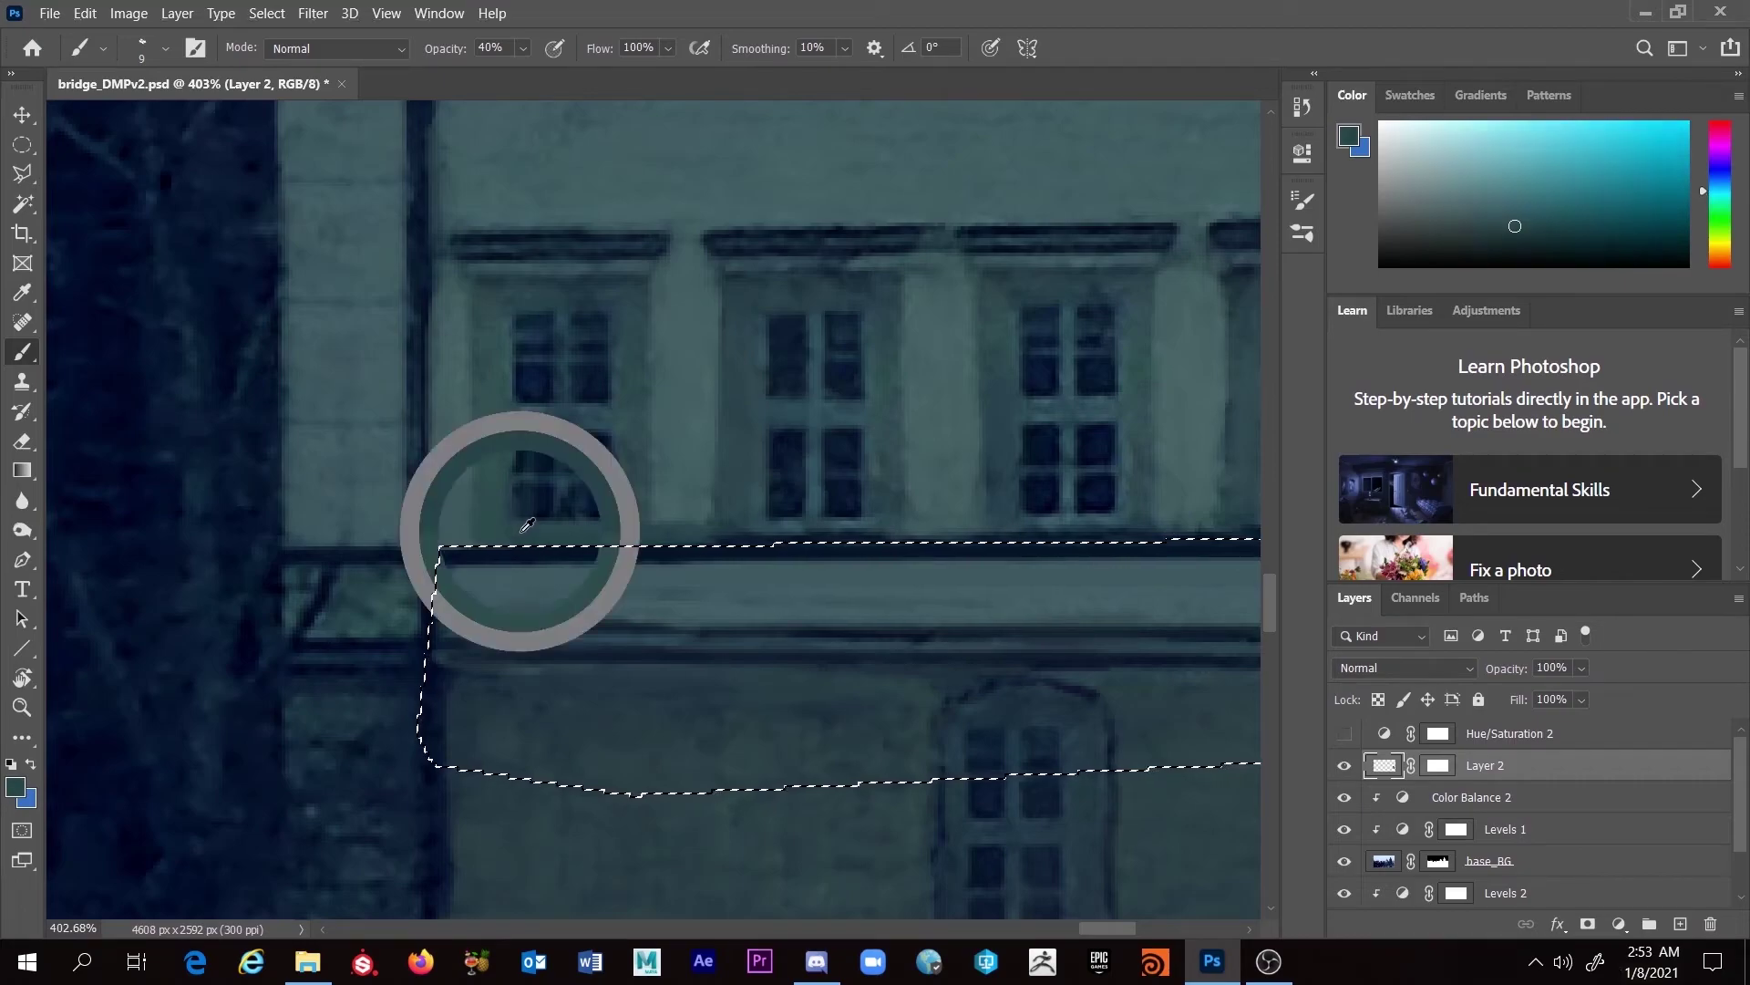
alt+click(686, 467)
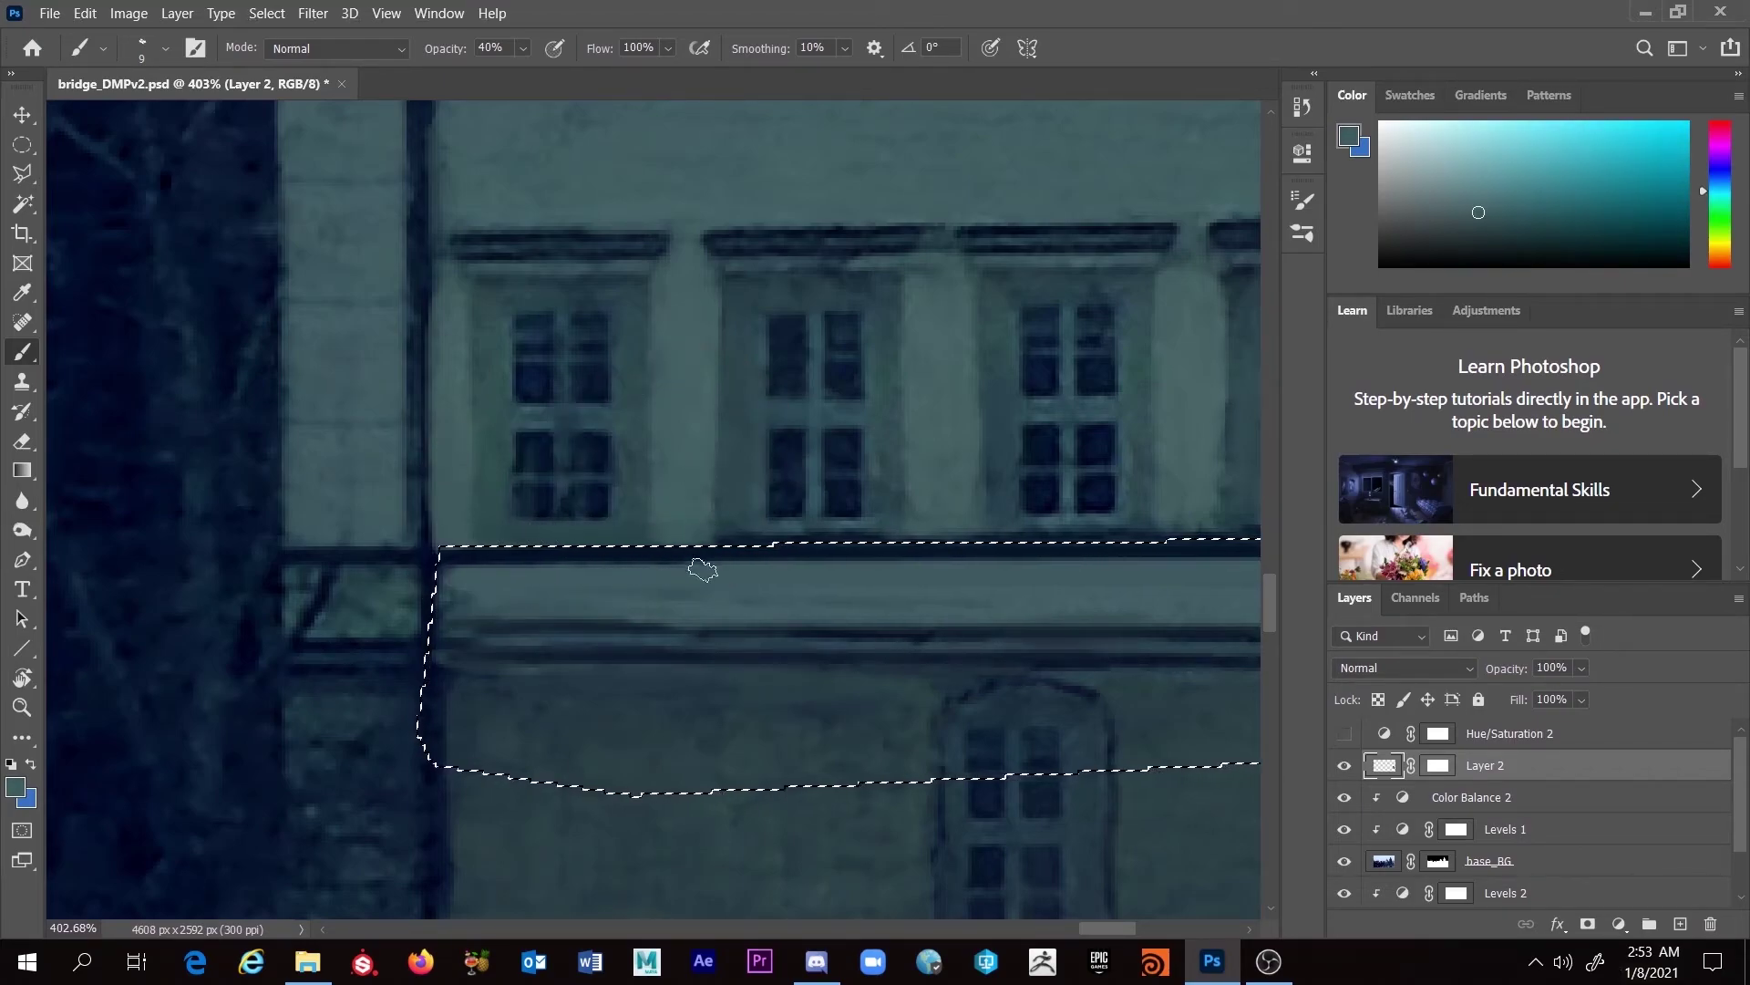
alt+click(638, 470)
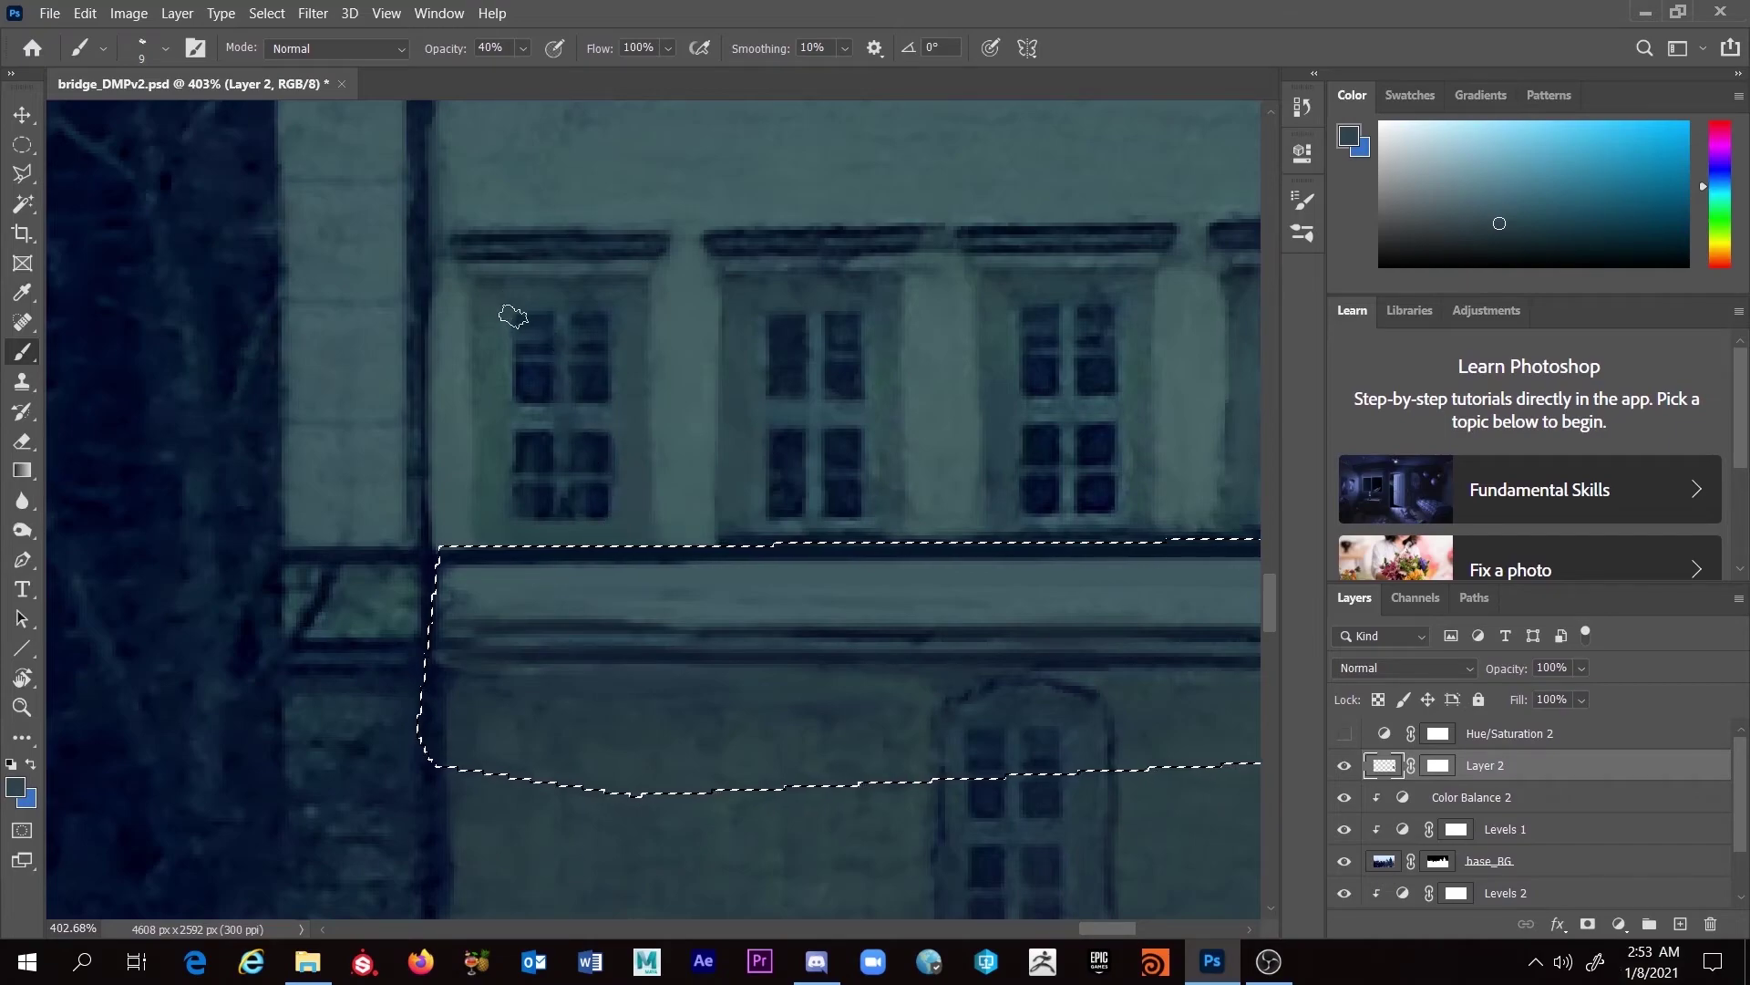
Step: Clean up the top and left edges of the first window's surround with a 4 px brush at 41% opacity in sampled surround and wall tones
drag(495, 280, 479, 281)
alt+click(456, 262)
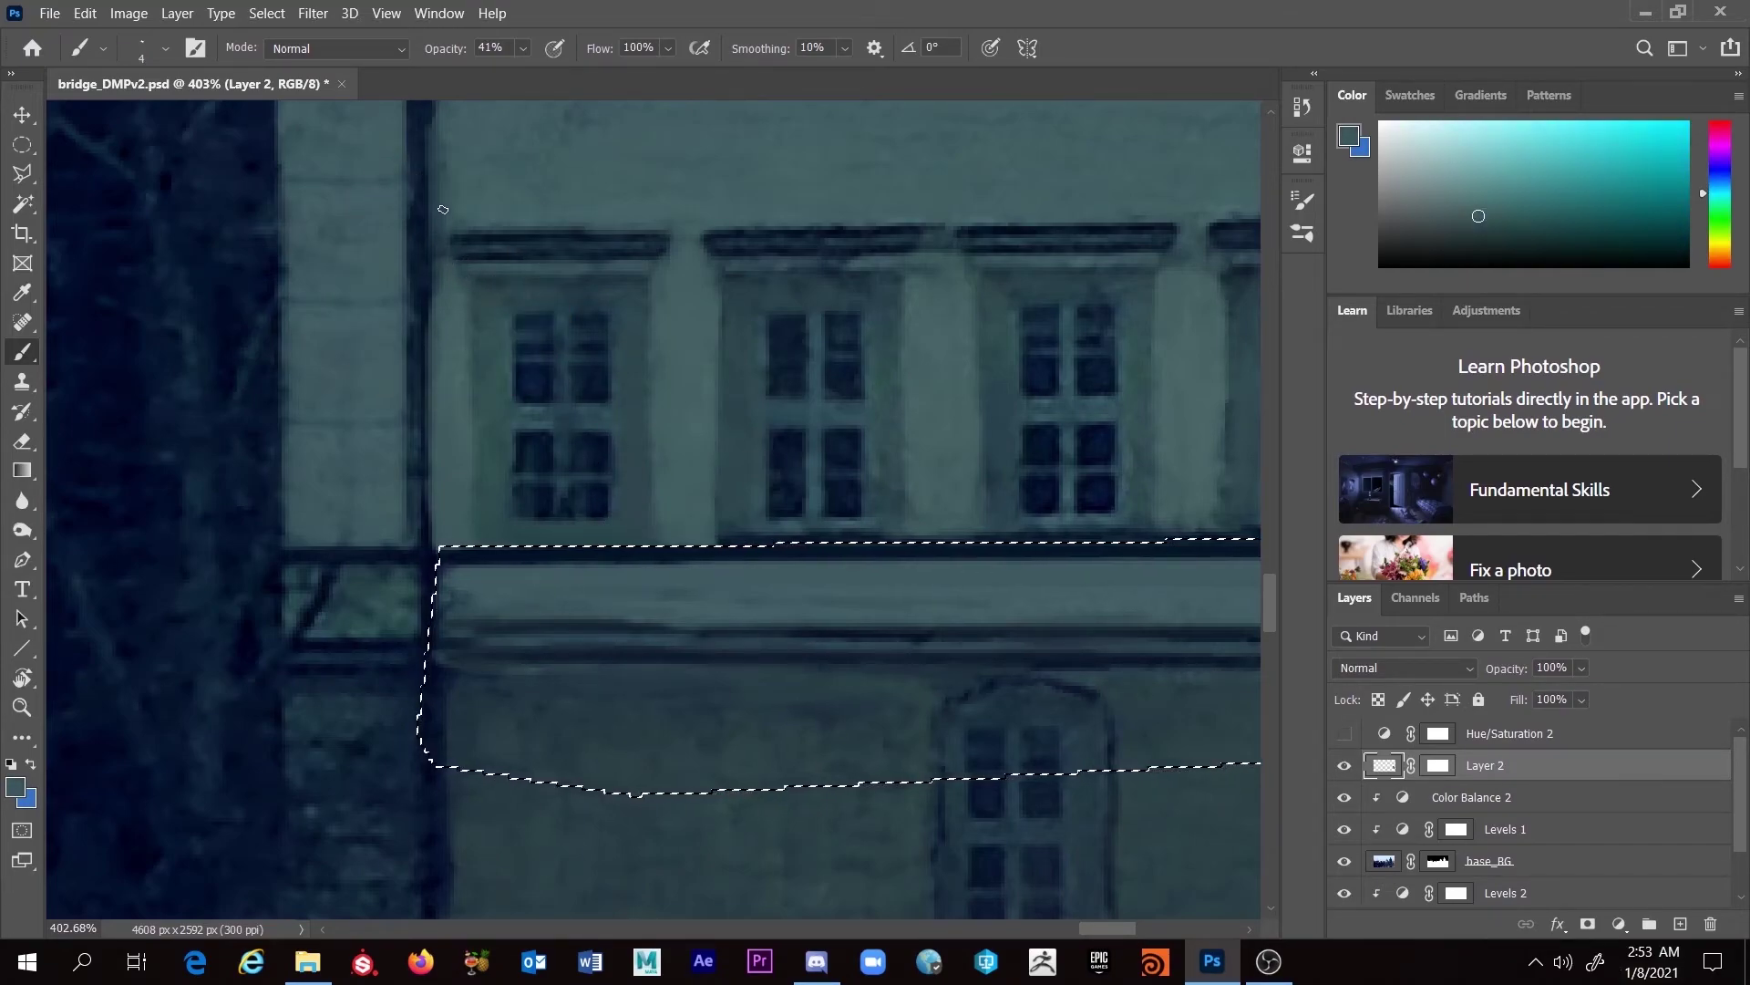
alt+click(454, 316)
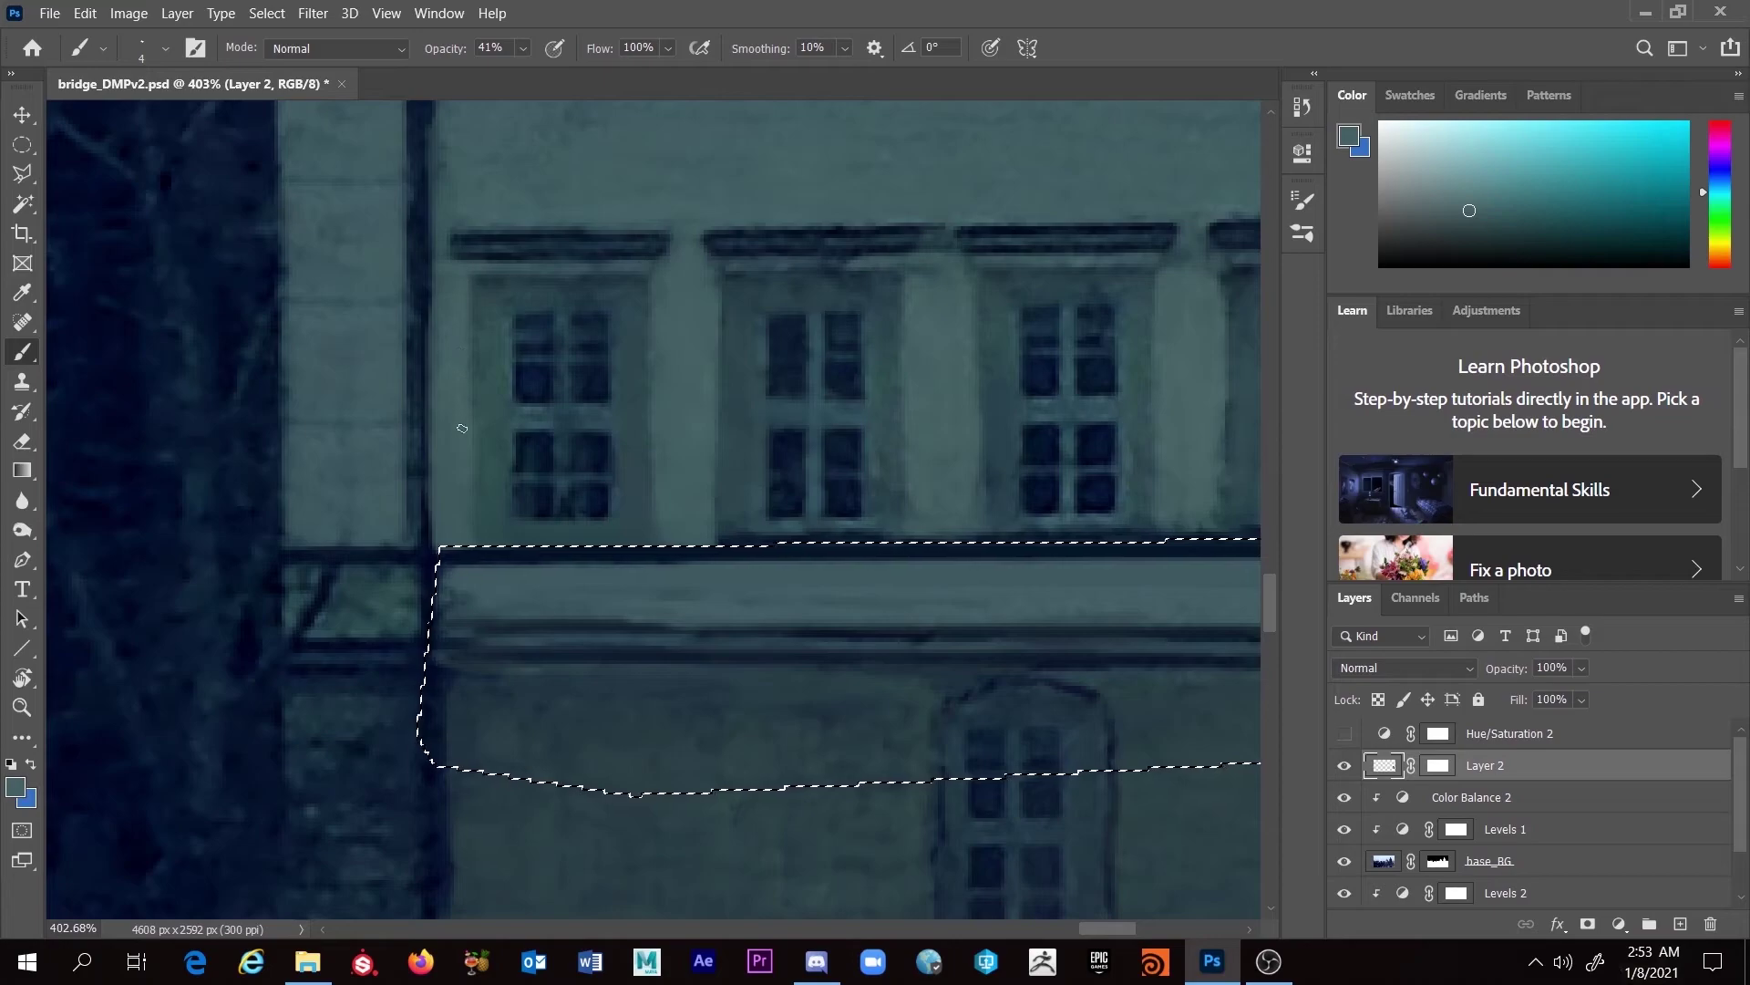
alt+click(456, 268)
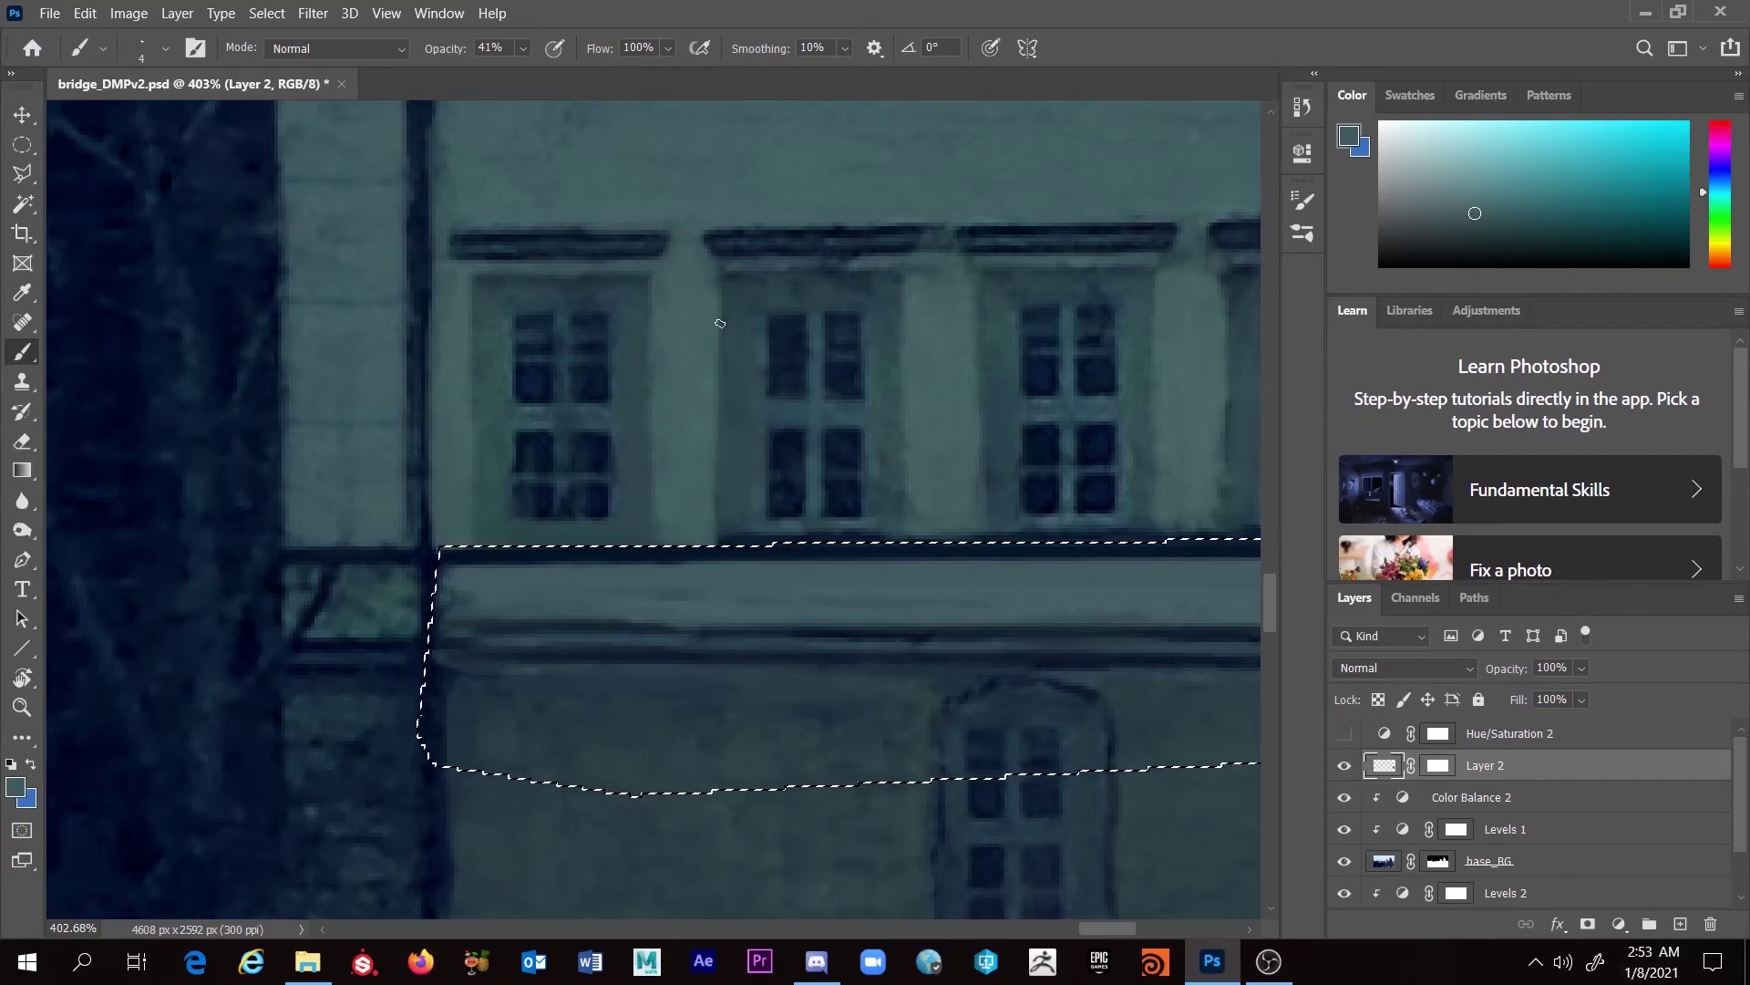
Step: Examine the retouched facade within the whole composite and up close around the third row of windows
scroll(720, 323, down, 15)
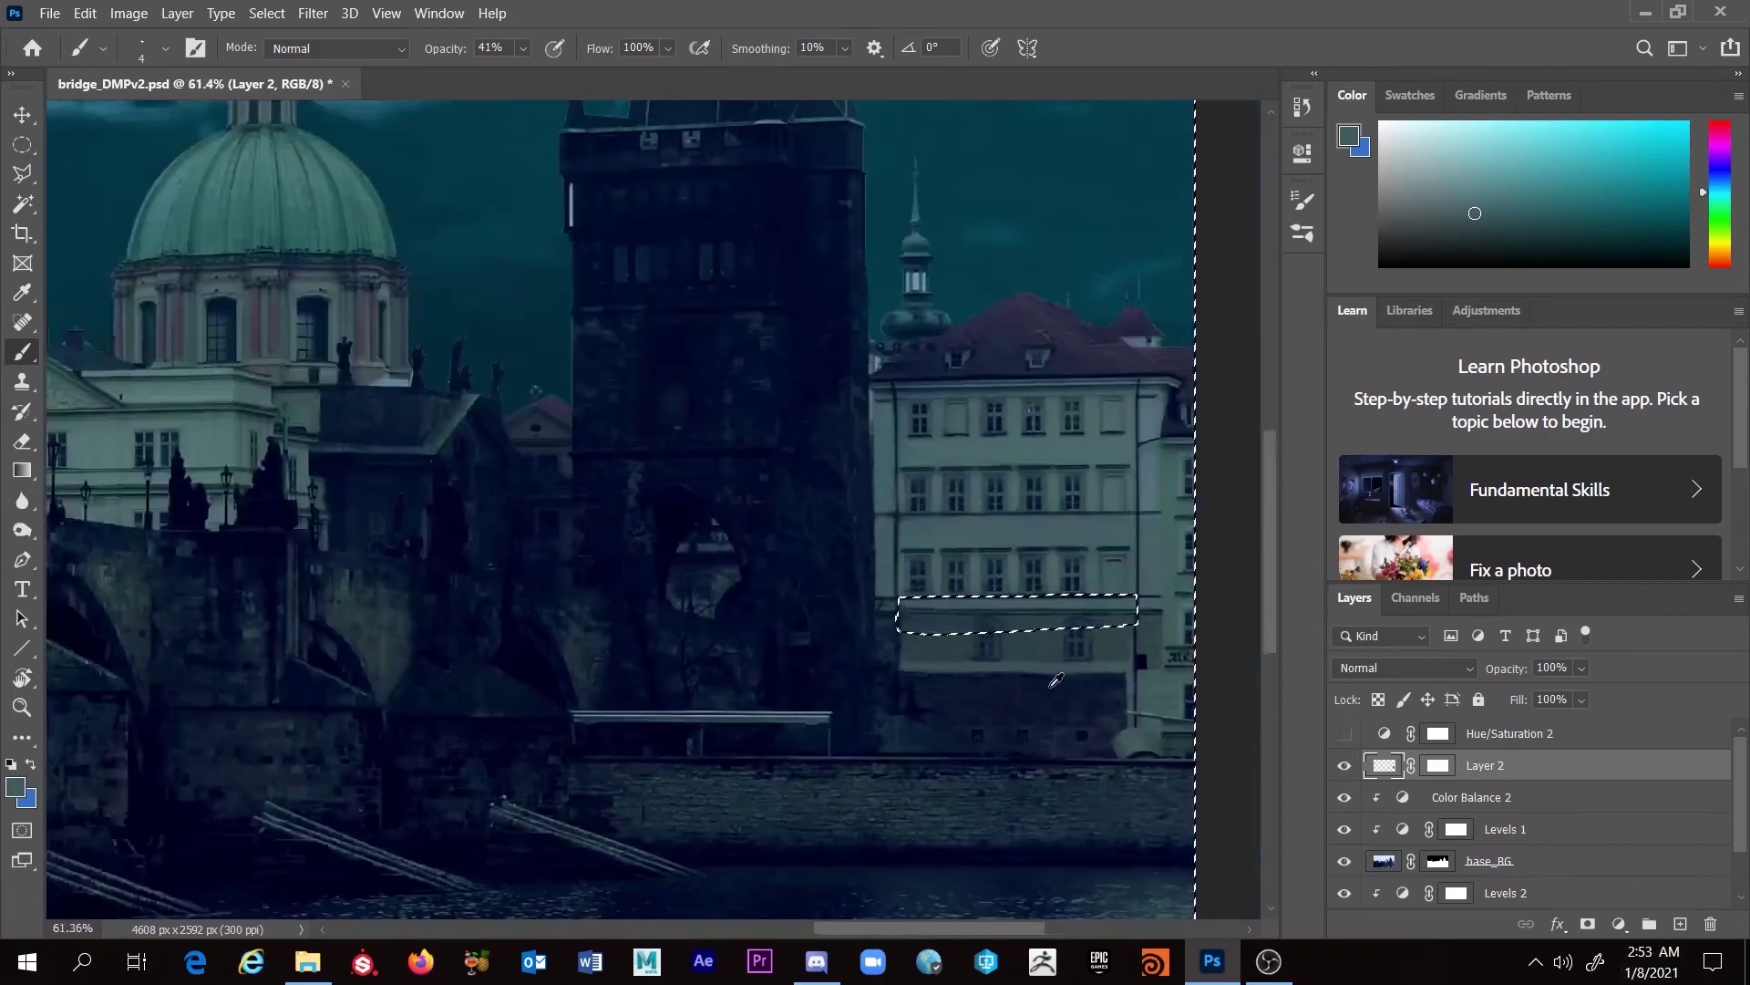
scroll(1066, 695, down, 3)
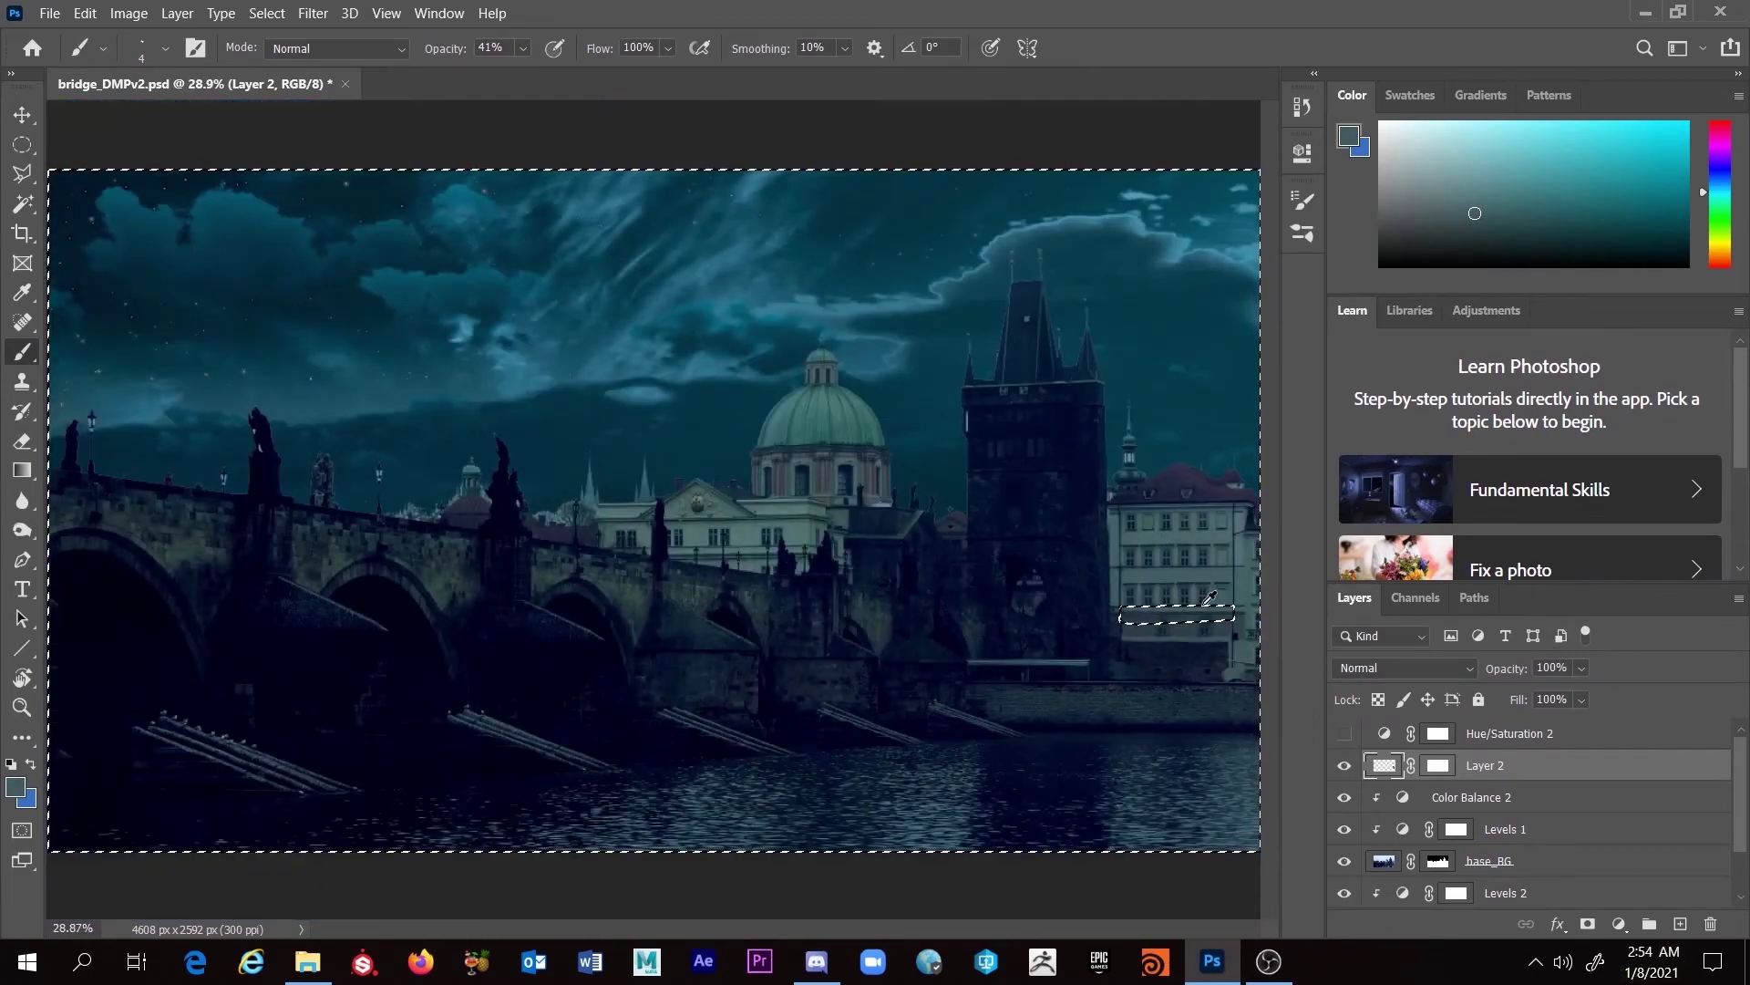
scroll(1209, 609, up, 10)
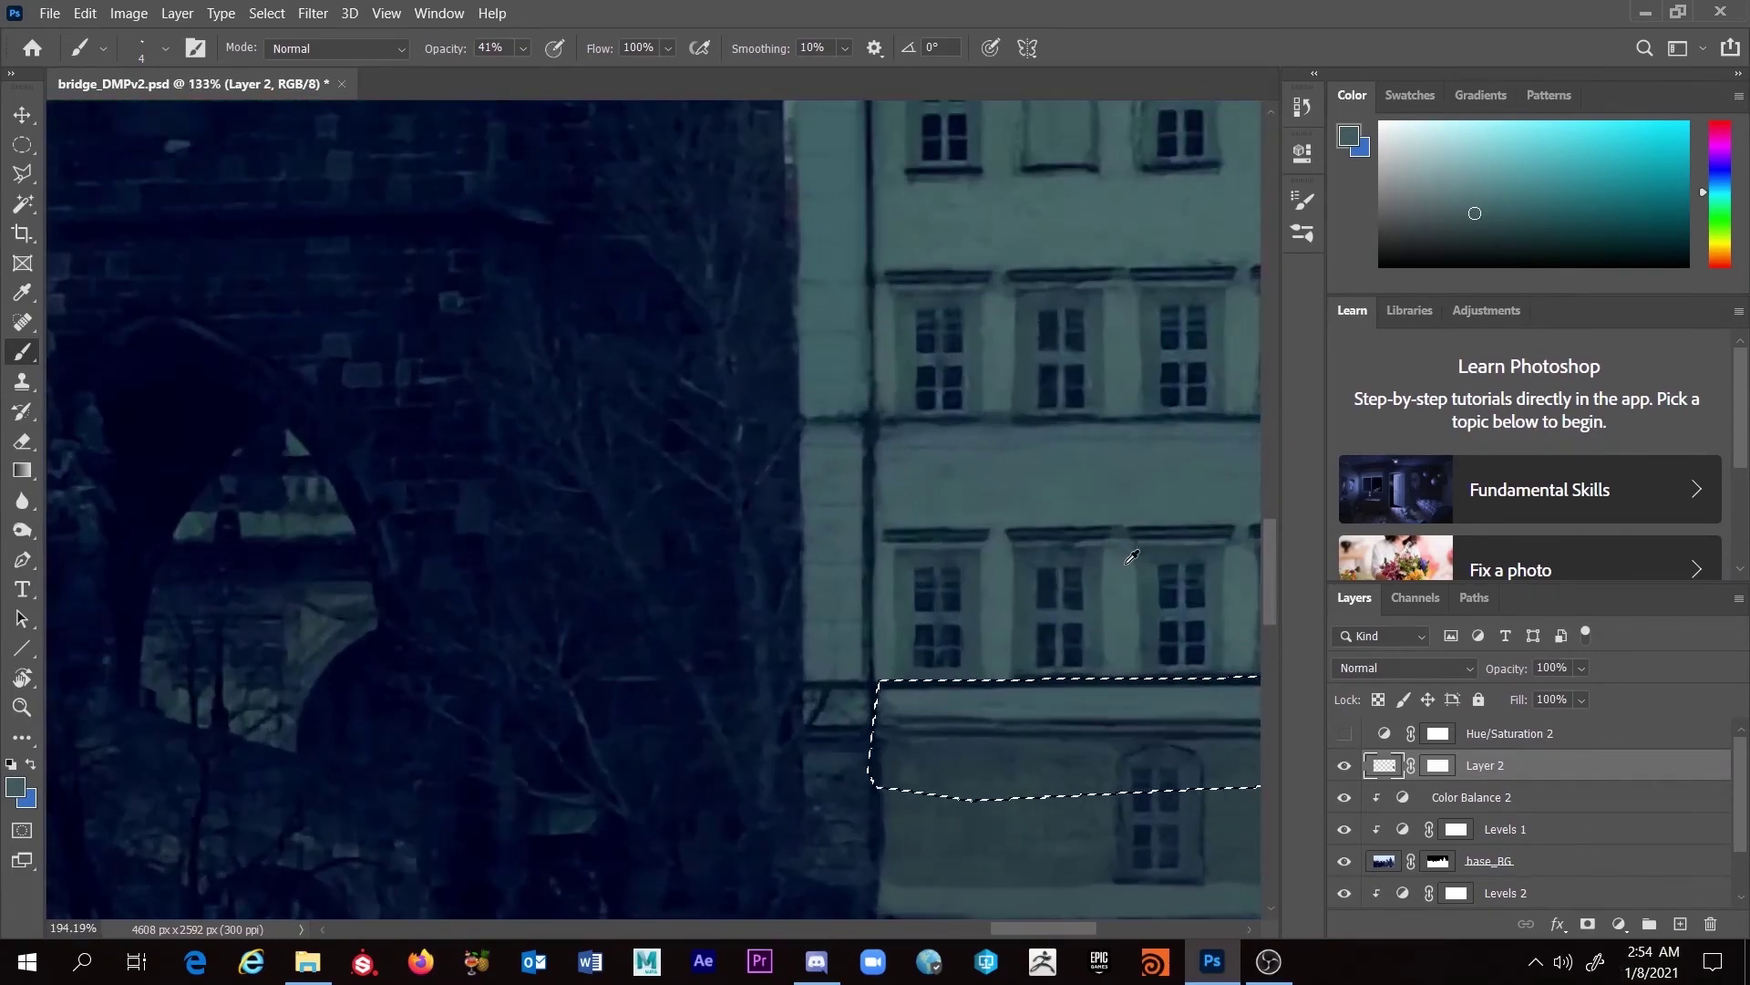
scroll(1076, 559, up, 5)
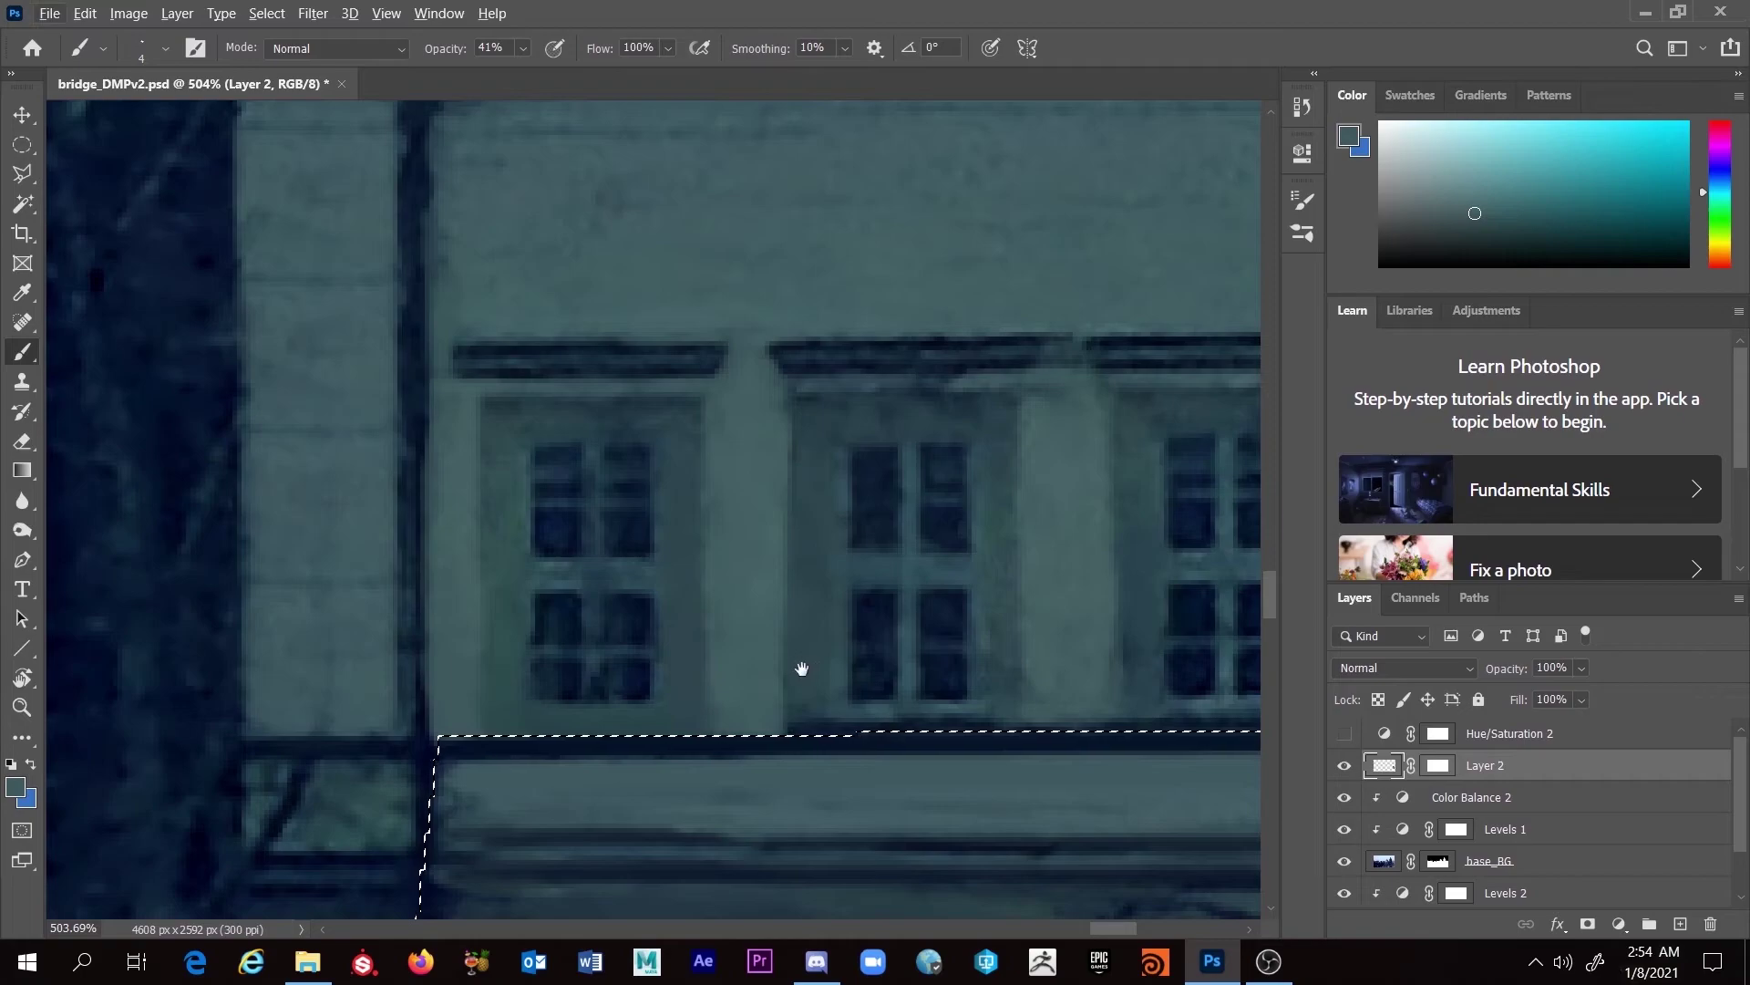
drag(807, 350, 602, 981)
drag(768, 284, 750, 707)
drag(753, 861, 785, 634)
drag(777, 64, 766, 469)
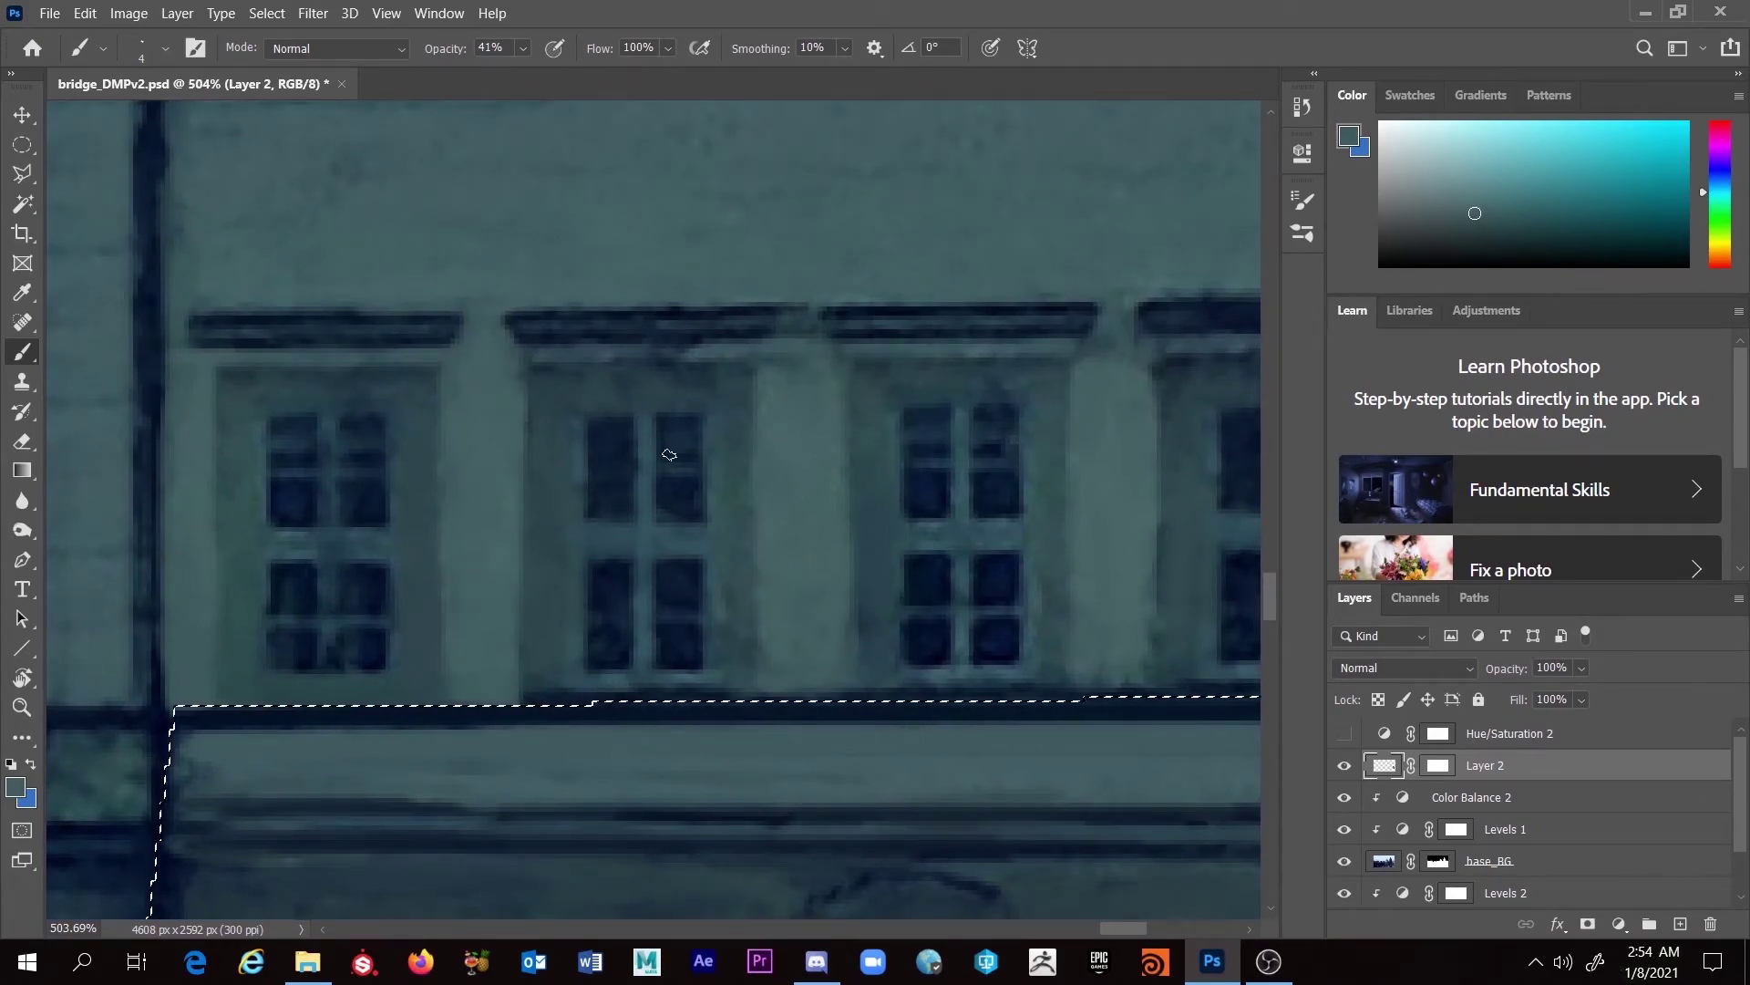
Step: Repaint the lower part of the second window's surround down to the moulding with sampled tones at 9 px and 43% opacity
alt+click(567, 651)
mouse_move(566, 657)
mouse_down()
mouse_move(596, 672)
mouse_move(537, 688)
mouse_up()
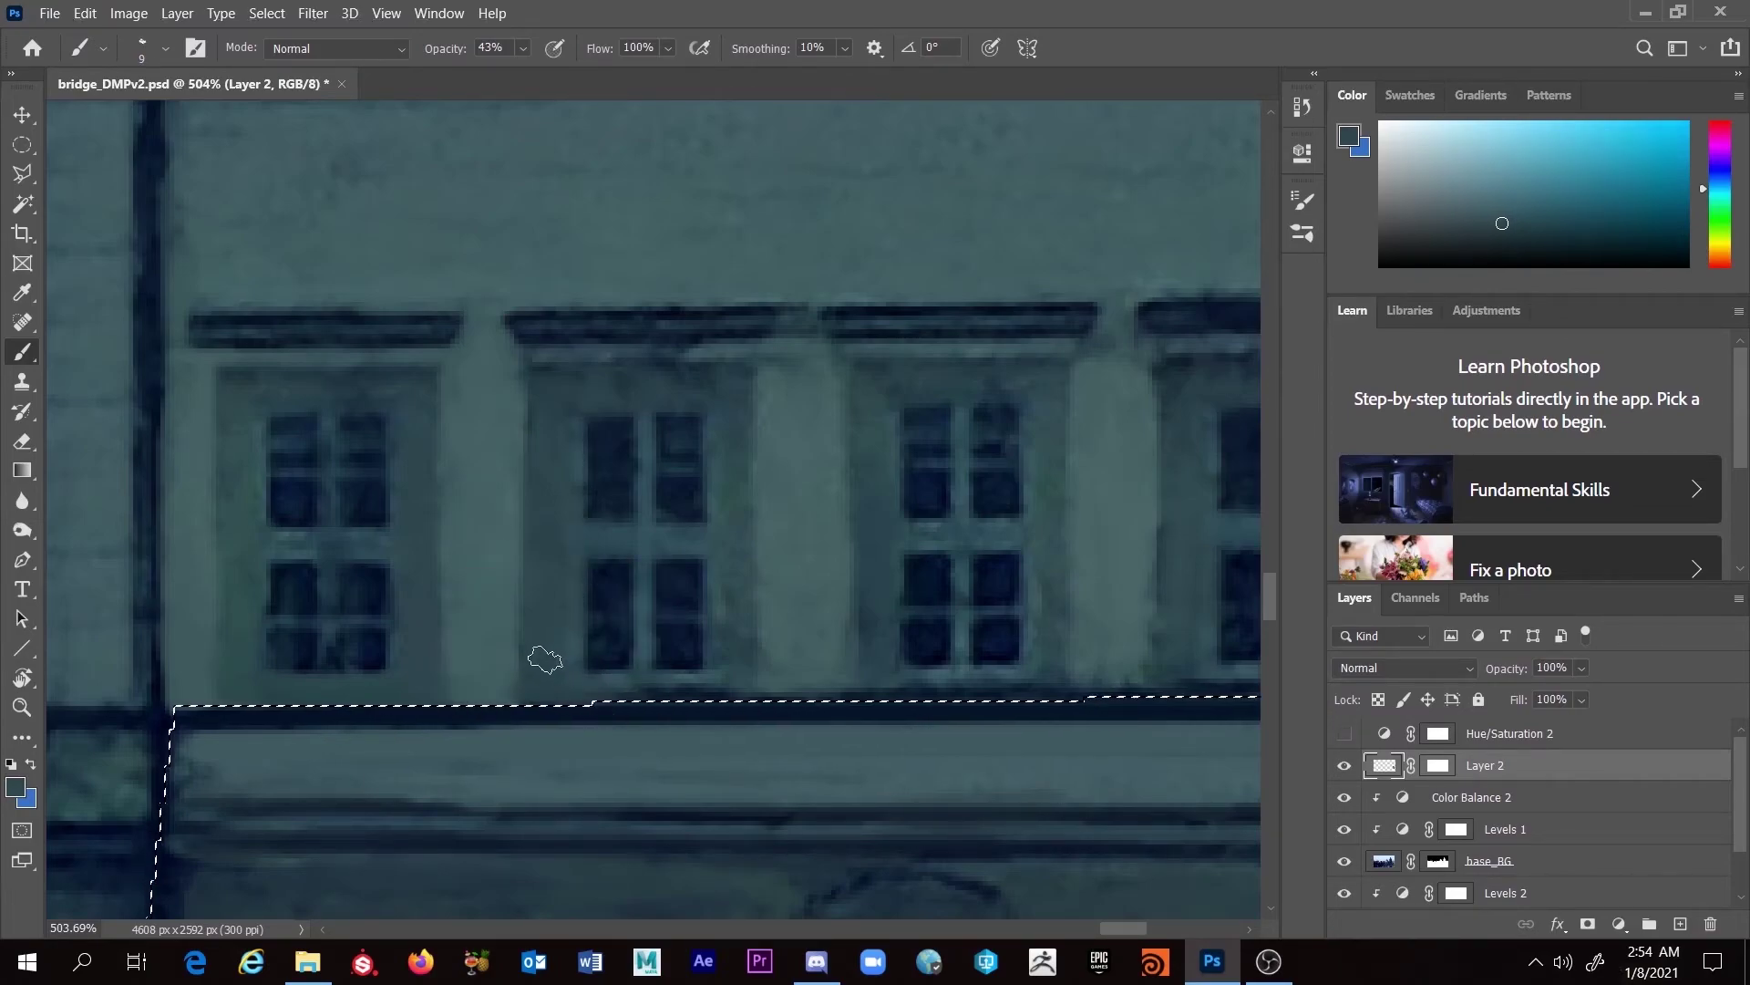
alt+click(736, 594)
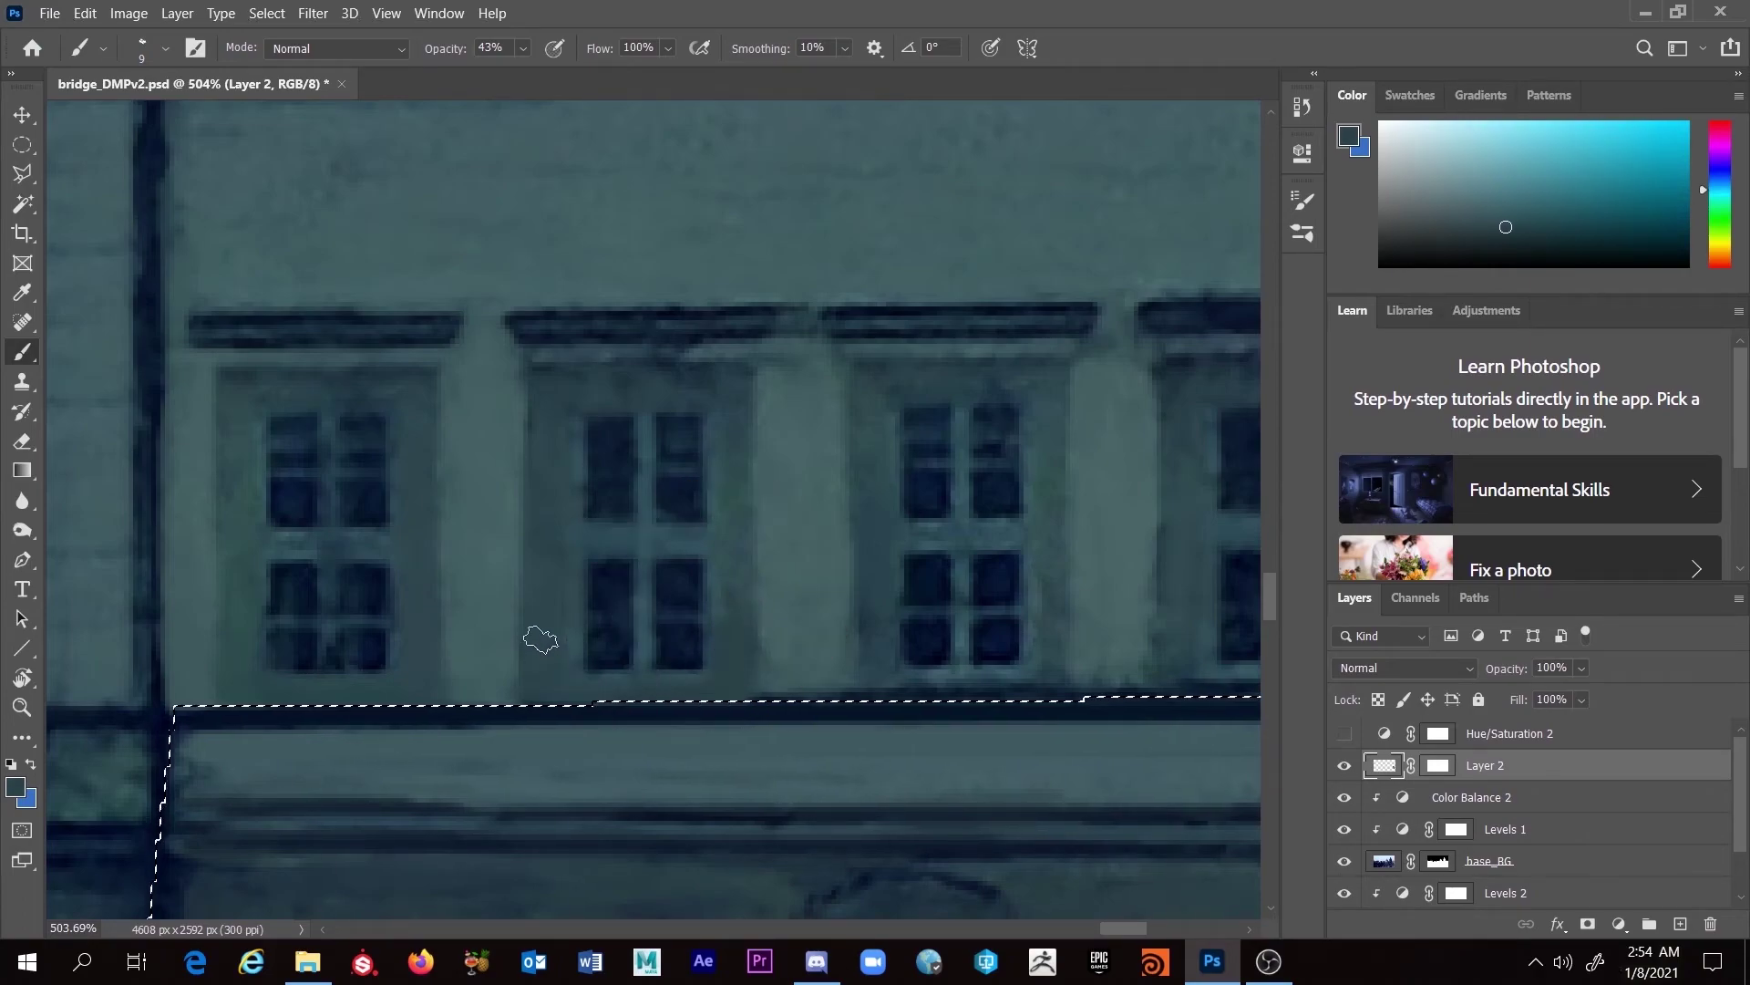
alt+click(510, 710)
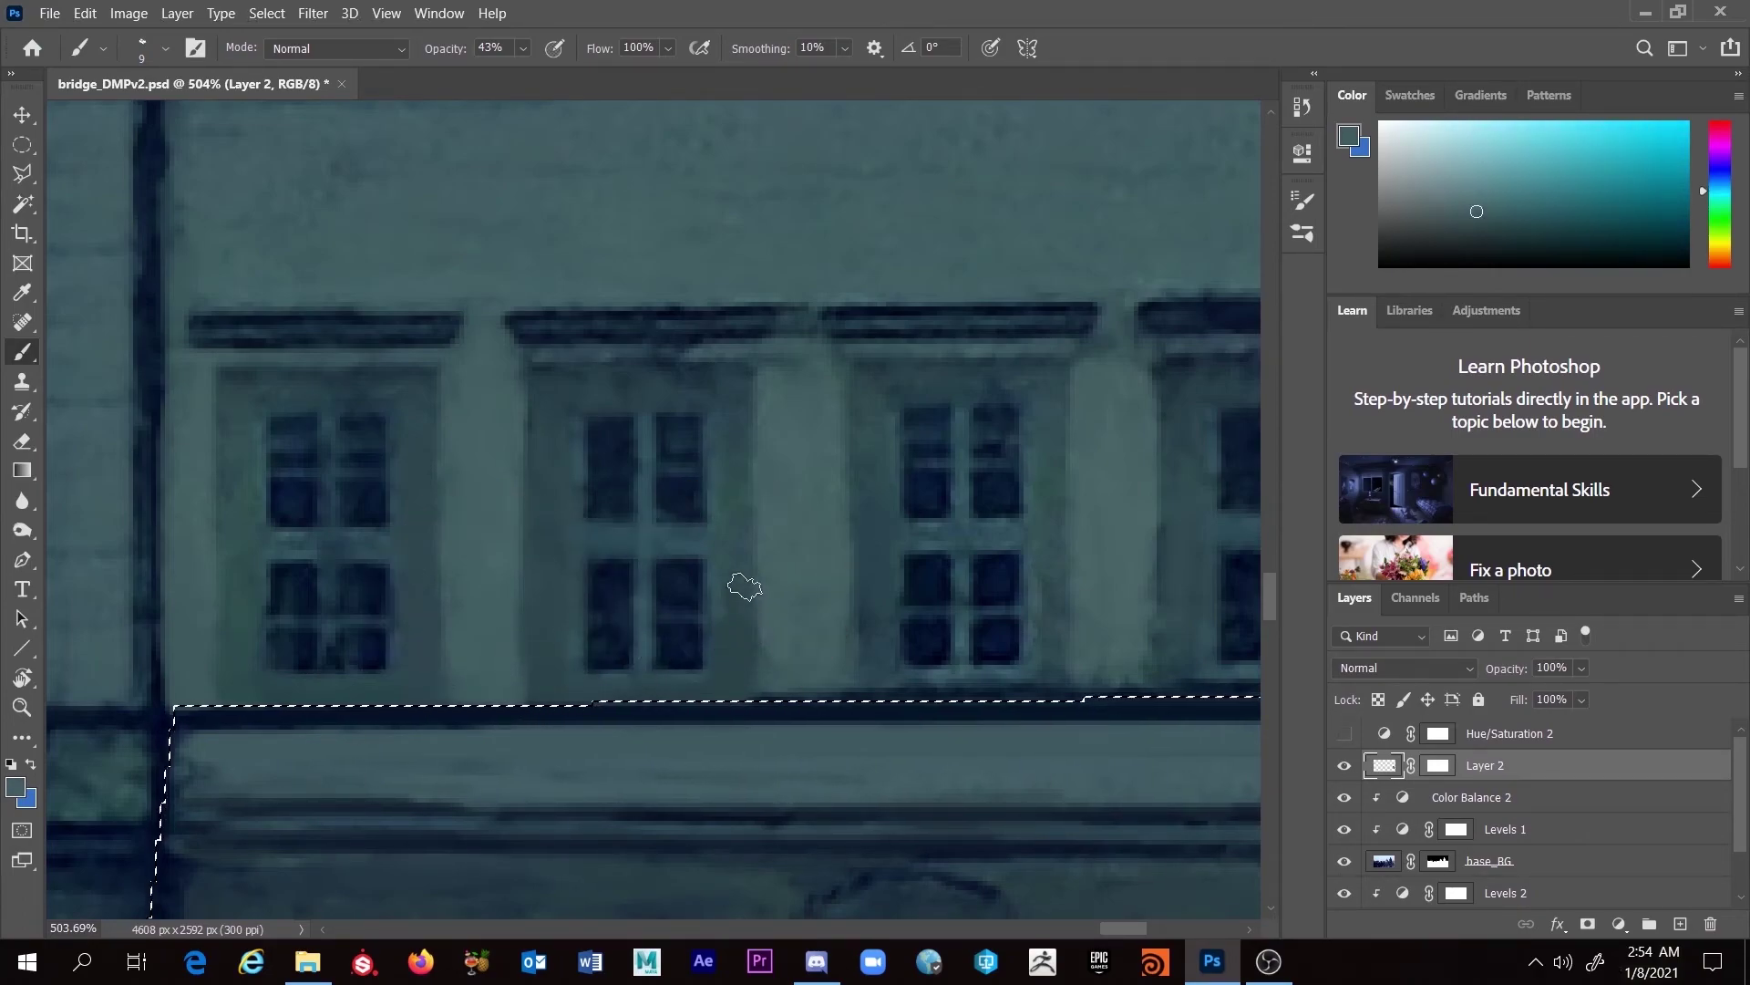
Step: Smooth the right side of the second window's surround and extend the wall strip beside it down to the moulding with sampled tones
alt+click(734, 510)
alt+click(808, 574)
drag(833, 648, 837, 692)
drag(837, 615, 844, 693)
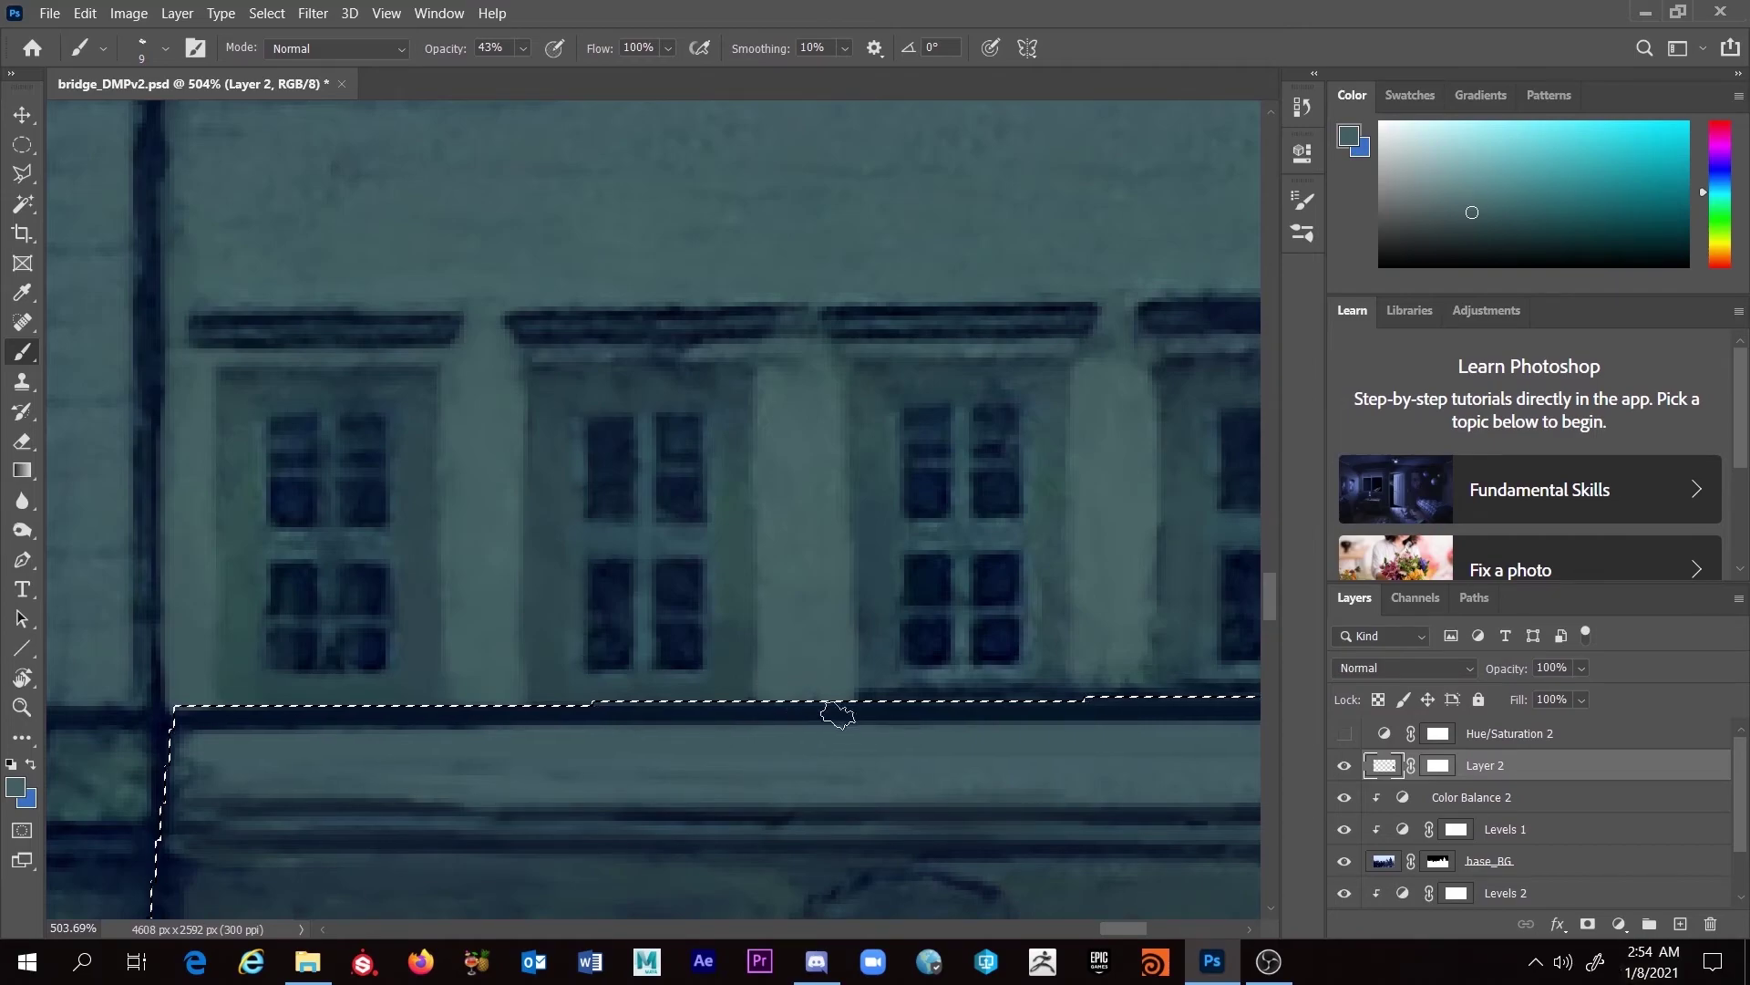
Step: Paint out the dark shadow at the base of the third window's surround with sampled tones, using 9 and 7 px brushes at 43% opacity
drag(736, 584, 617, 564)
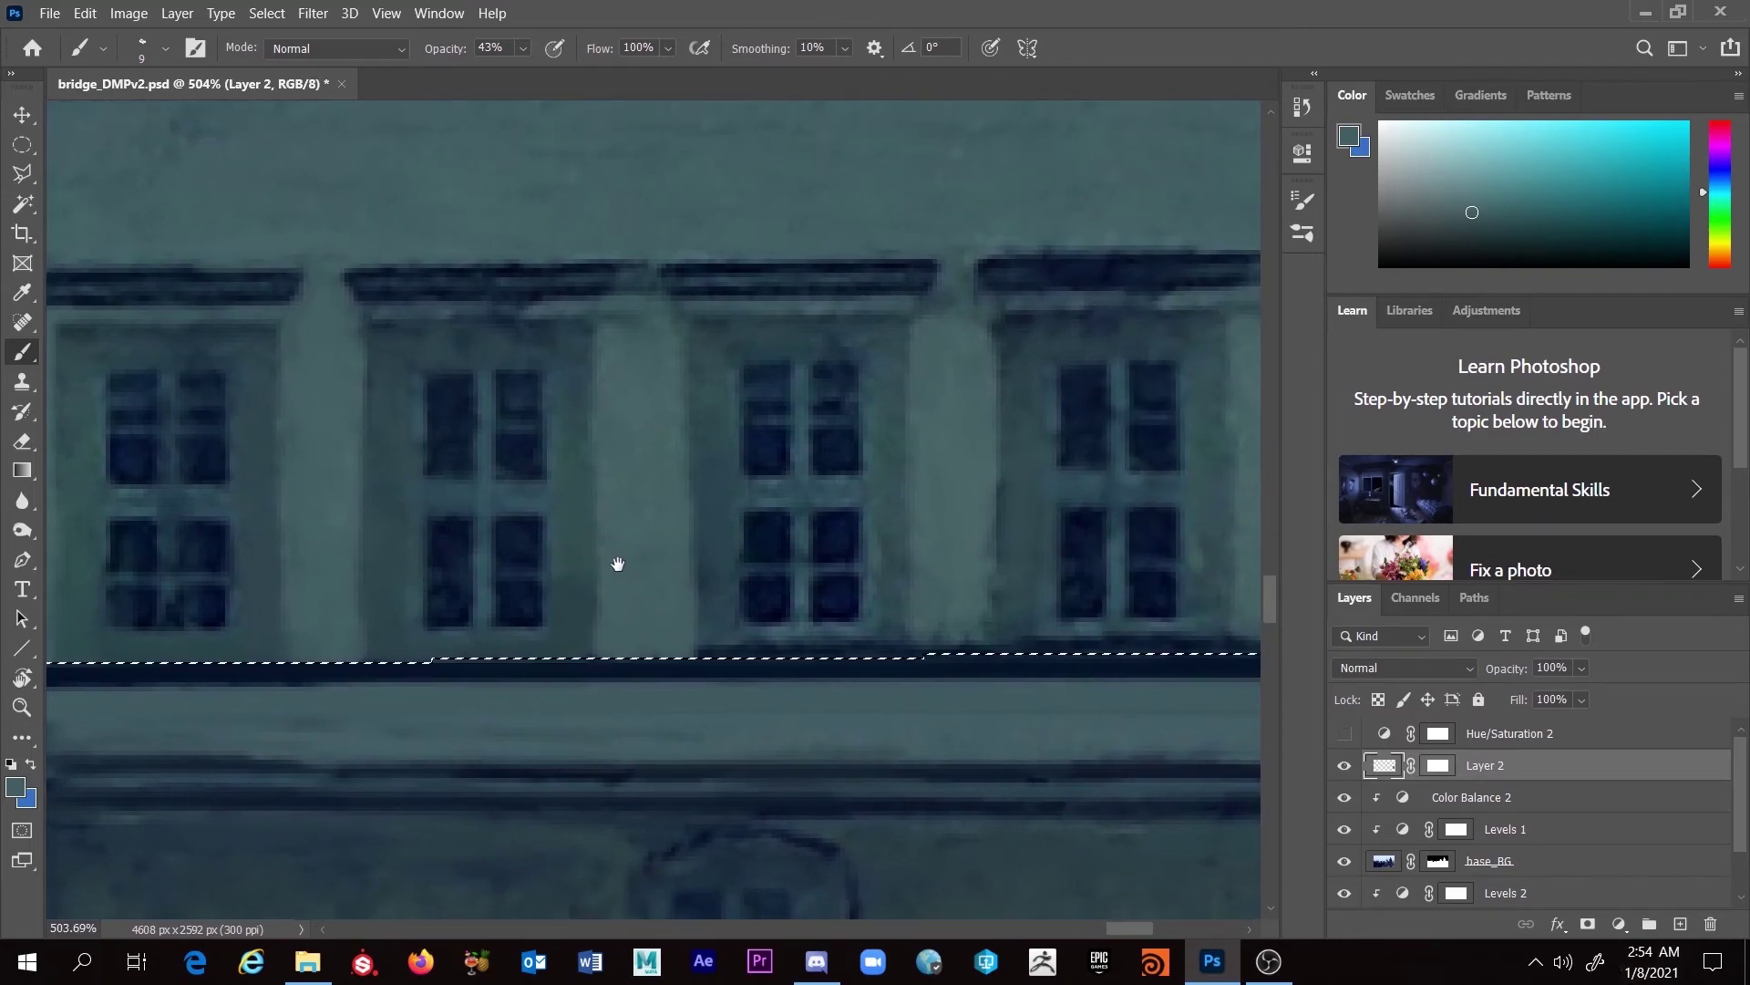
alt+click(722, 580)
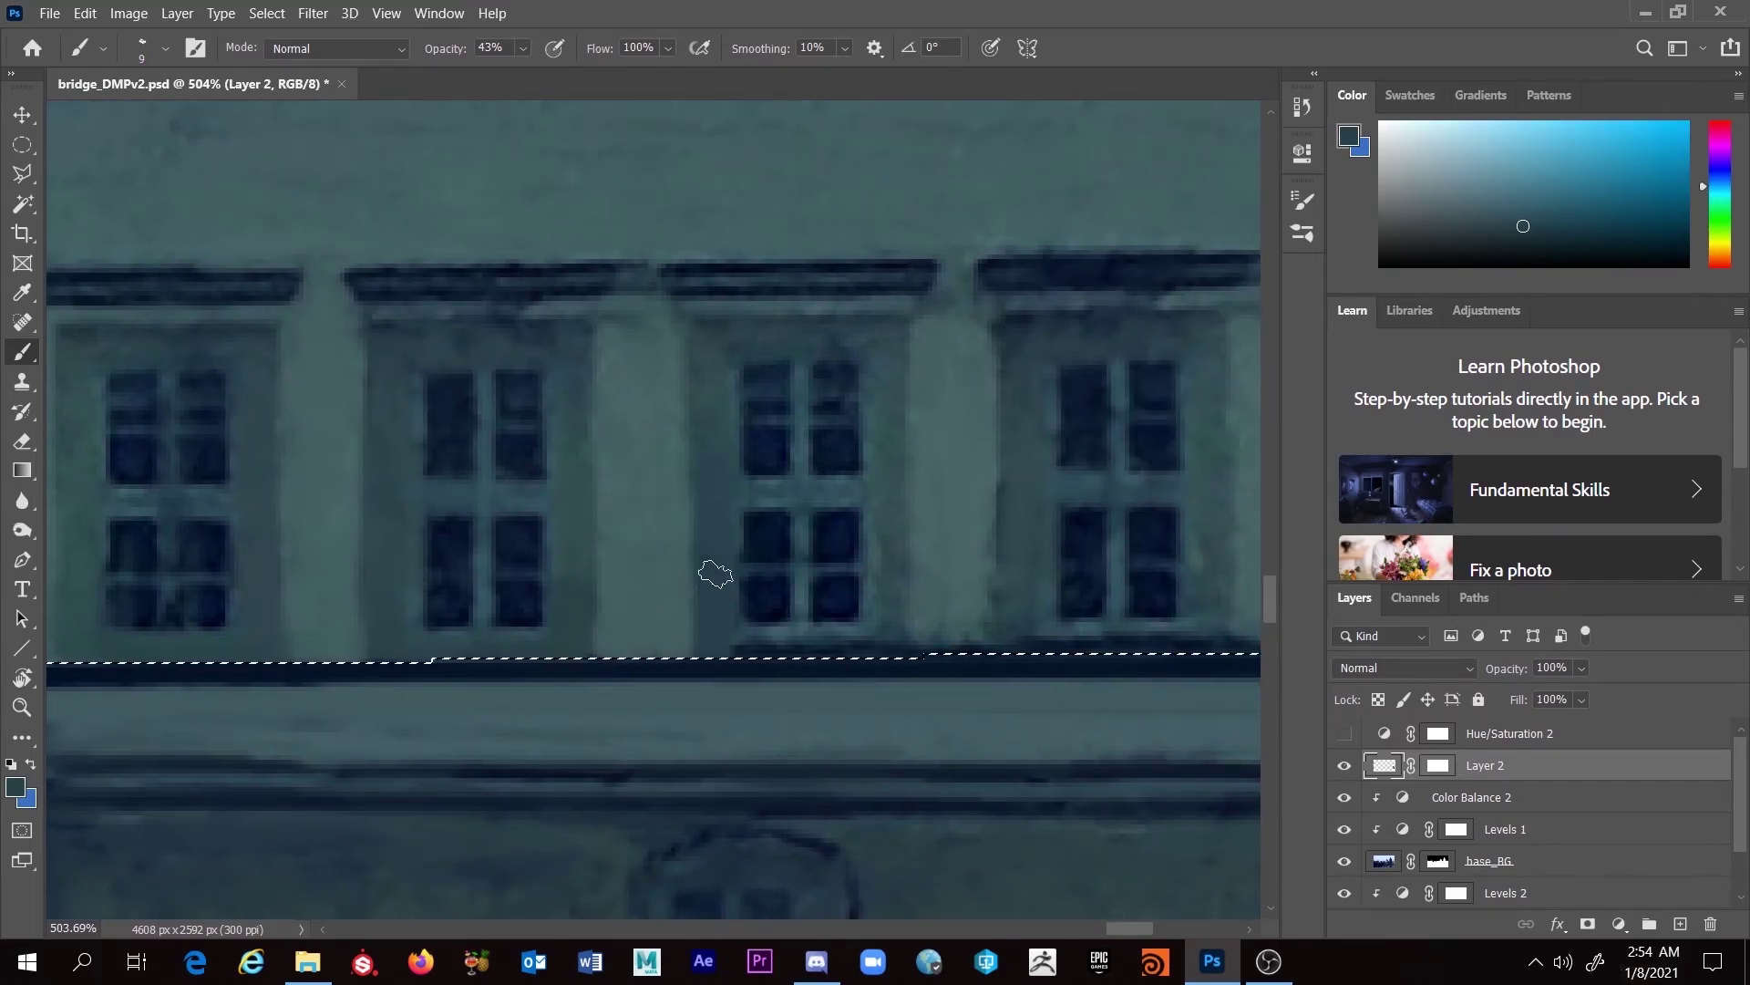
drag(750, 642, 741, 643)
alt+click(802, 607)
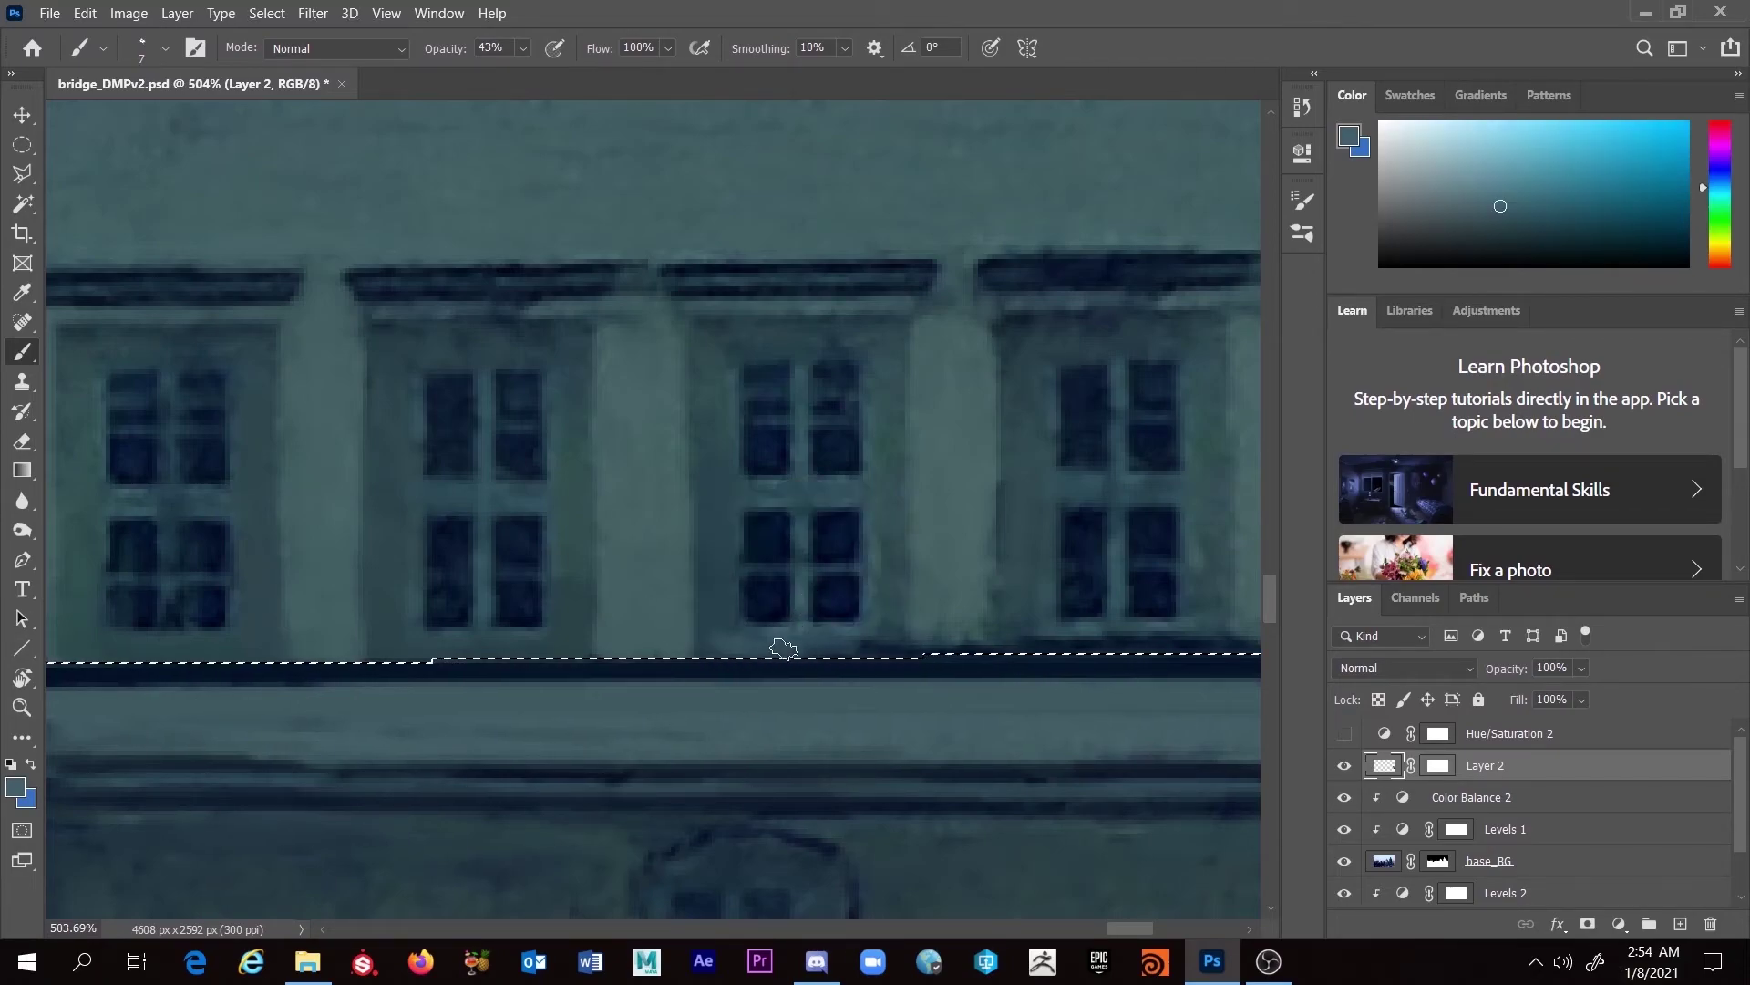
alt+click(892, 525)
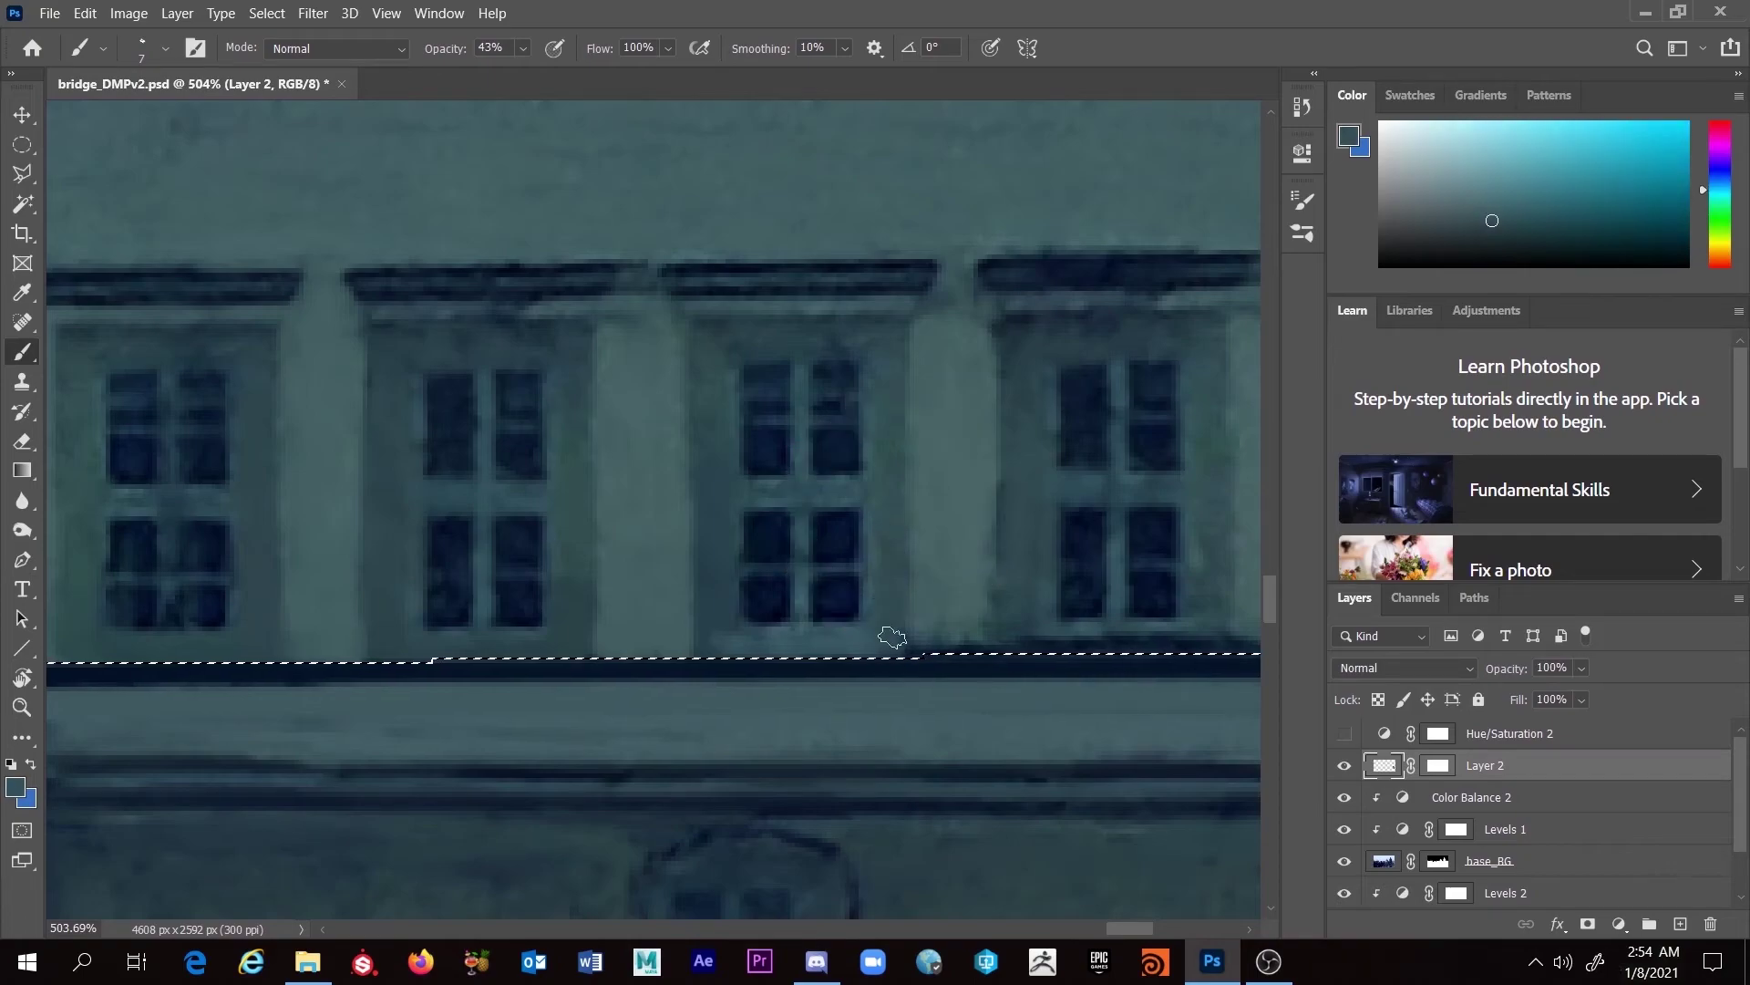
alt+click(716, 563)
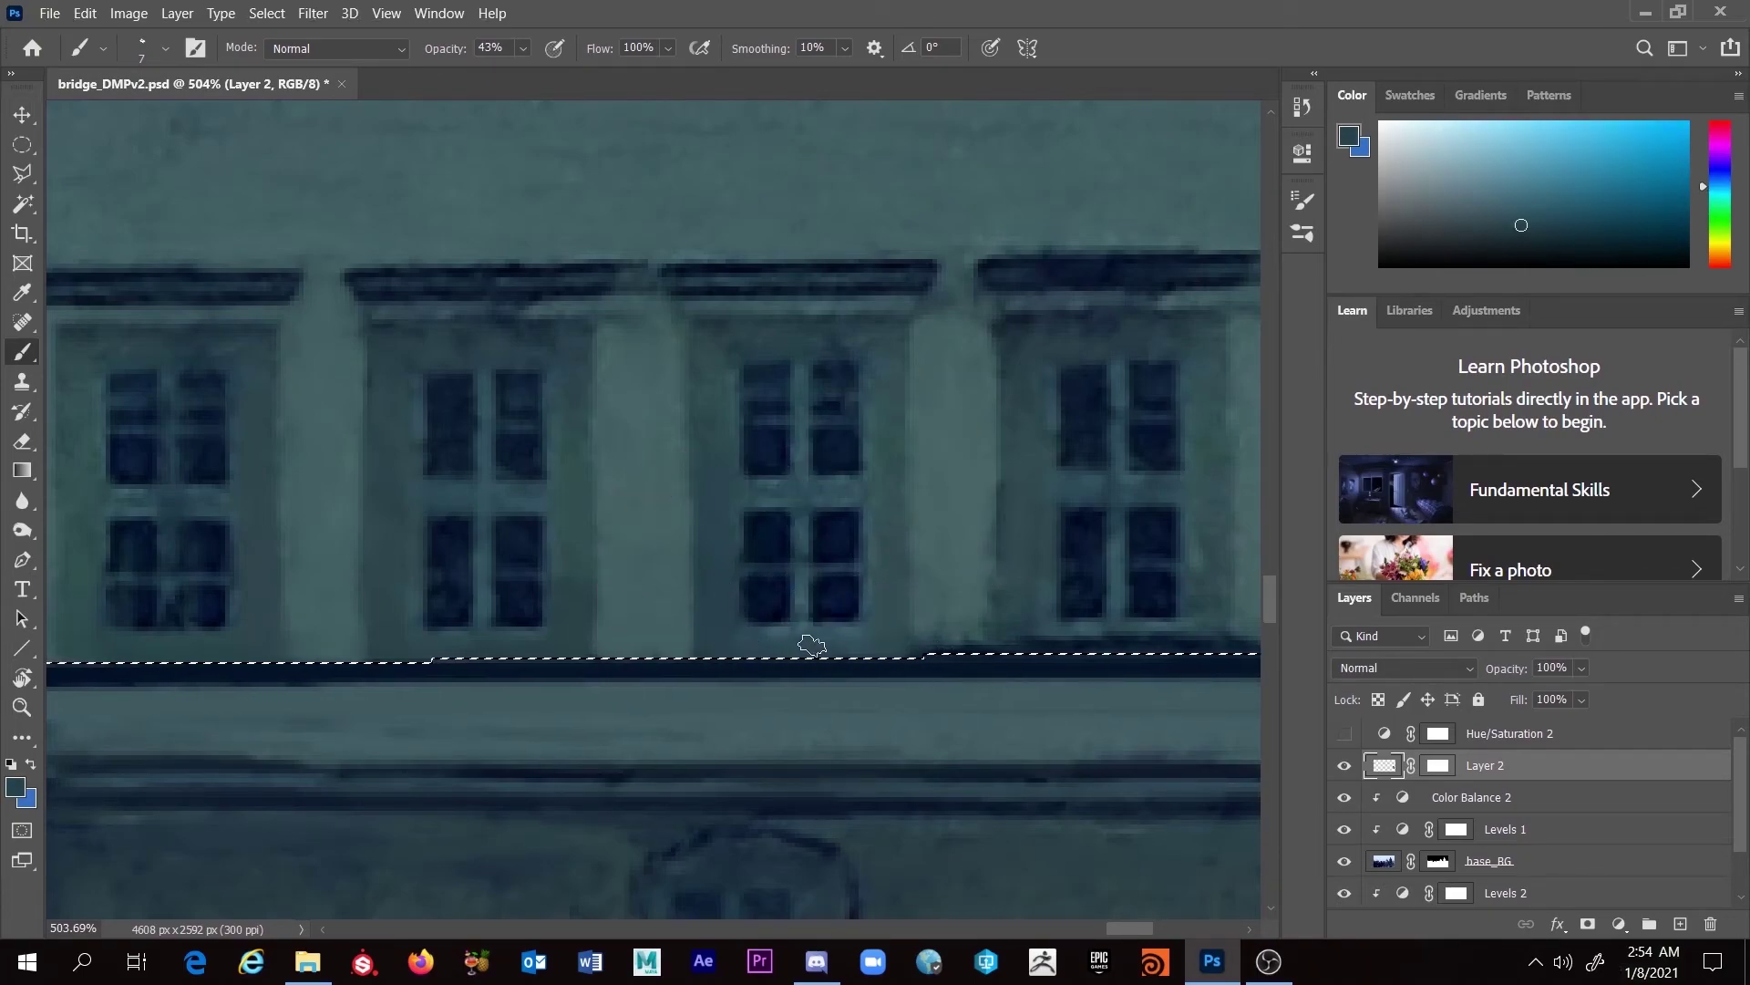
Step: Even out the wall strip right of the third window and the window's surround with sampled tones, finishing at 8 px and 45% opacity
alt+click(949, 504)
alt+right_click(948, 504)
mouse_move(947, 565)
mouse_down()
mouse_move(931, 676)
mouse_move(931, 562)
mouse_move(962, 557)
mouse_move(971, 656)
mouse_up()
alt+click(882, 498)
alt+right_click(878, 594)
mouse_move(879, 572)
mouse_down()
mouse_move(899, 644)
mouse_move(918, 431)
mouse_up()
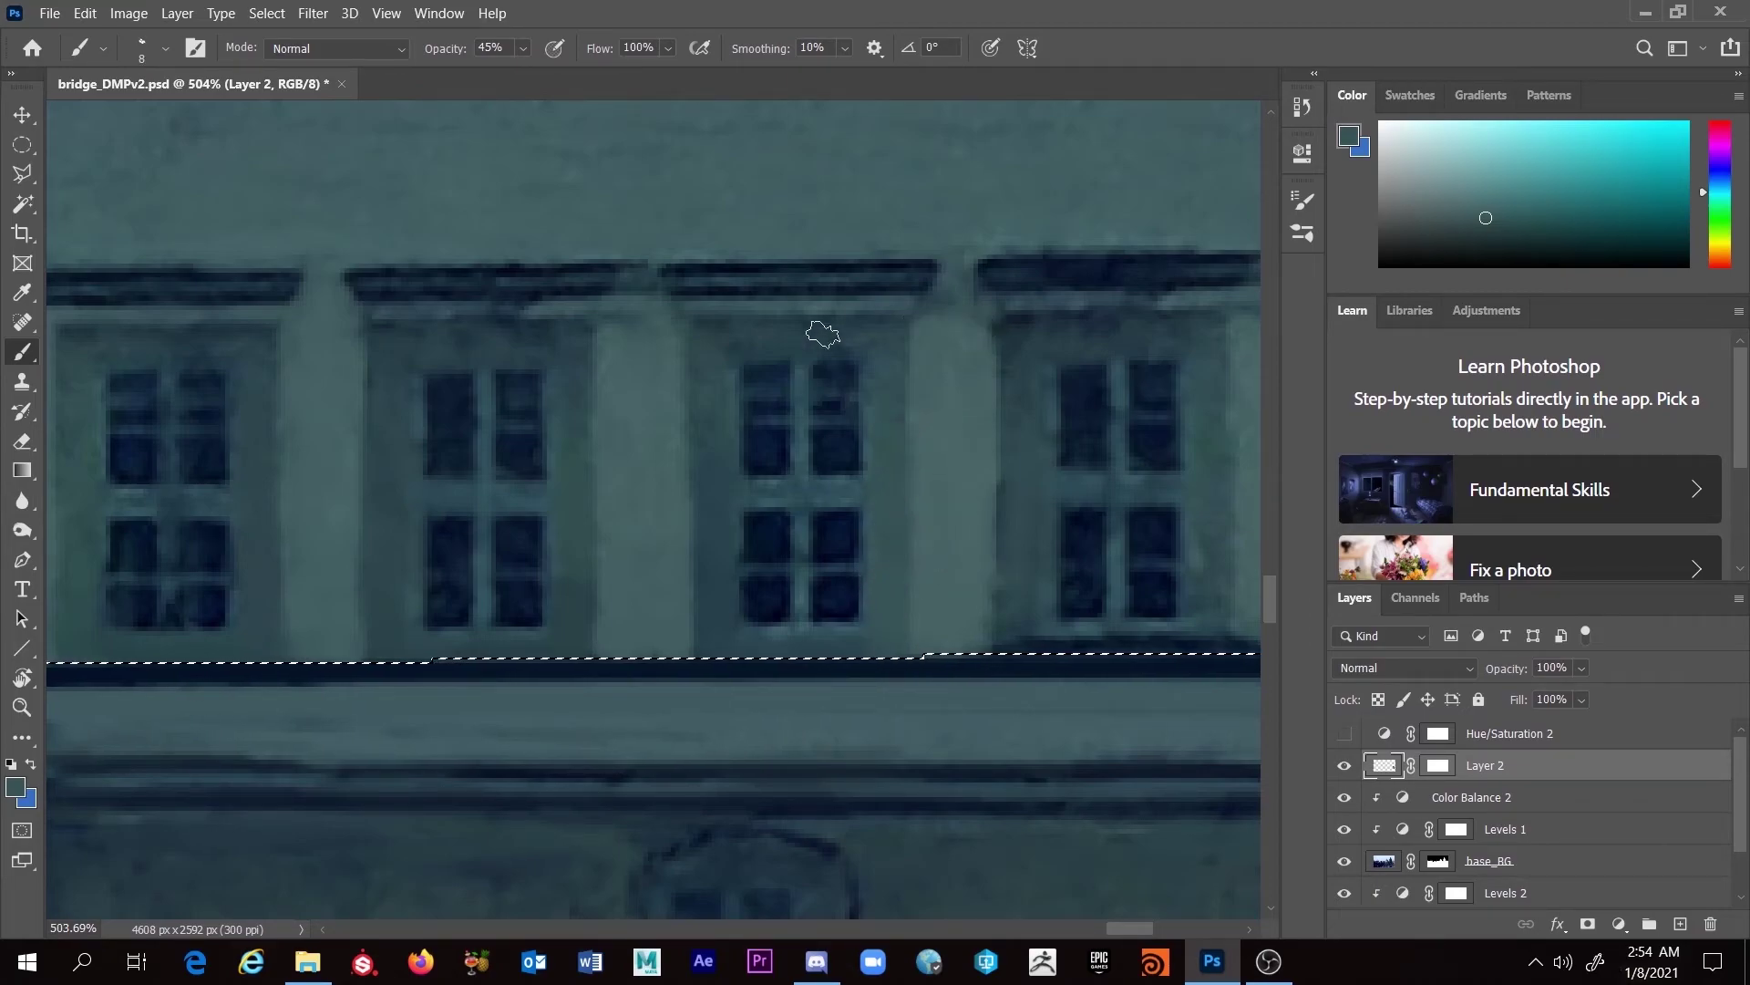
Step: Trim the right end of the second window's cornice and straighten the pale ledge beneath it with a 4 px brush at 45% opacity
alt+right_click(326, 304)
alt+click(319, 304)
drag(343, 300, 328, 304)
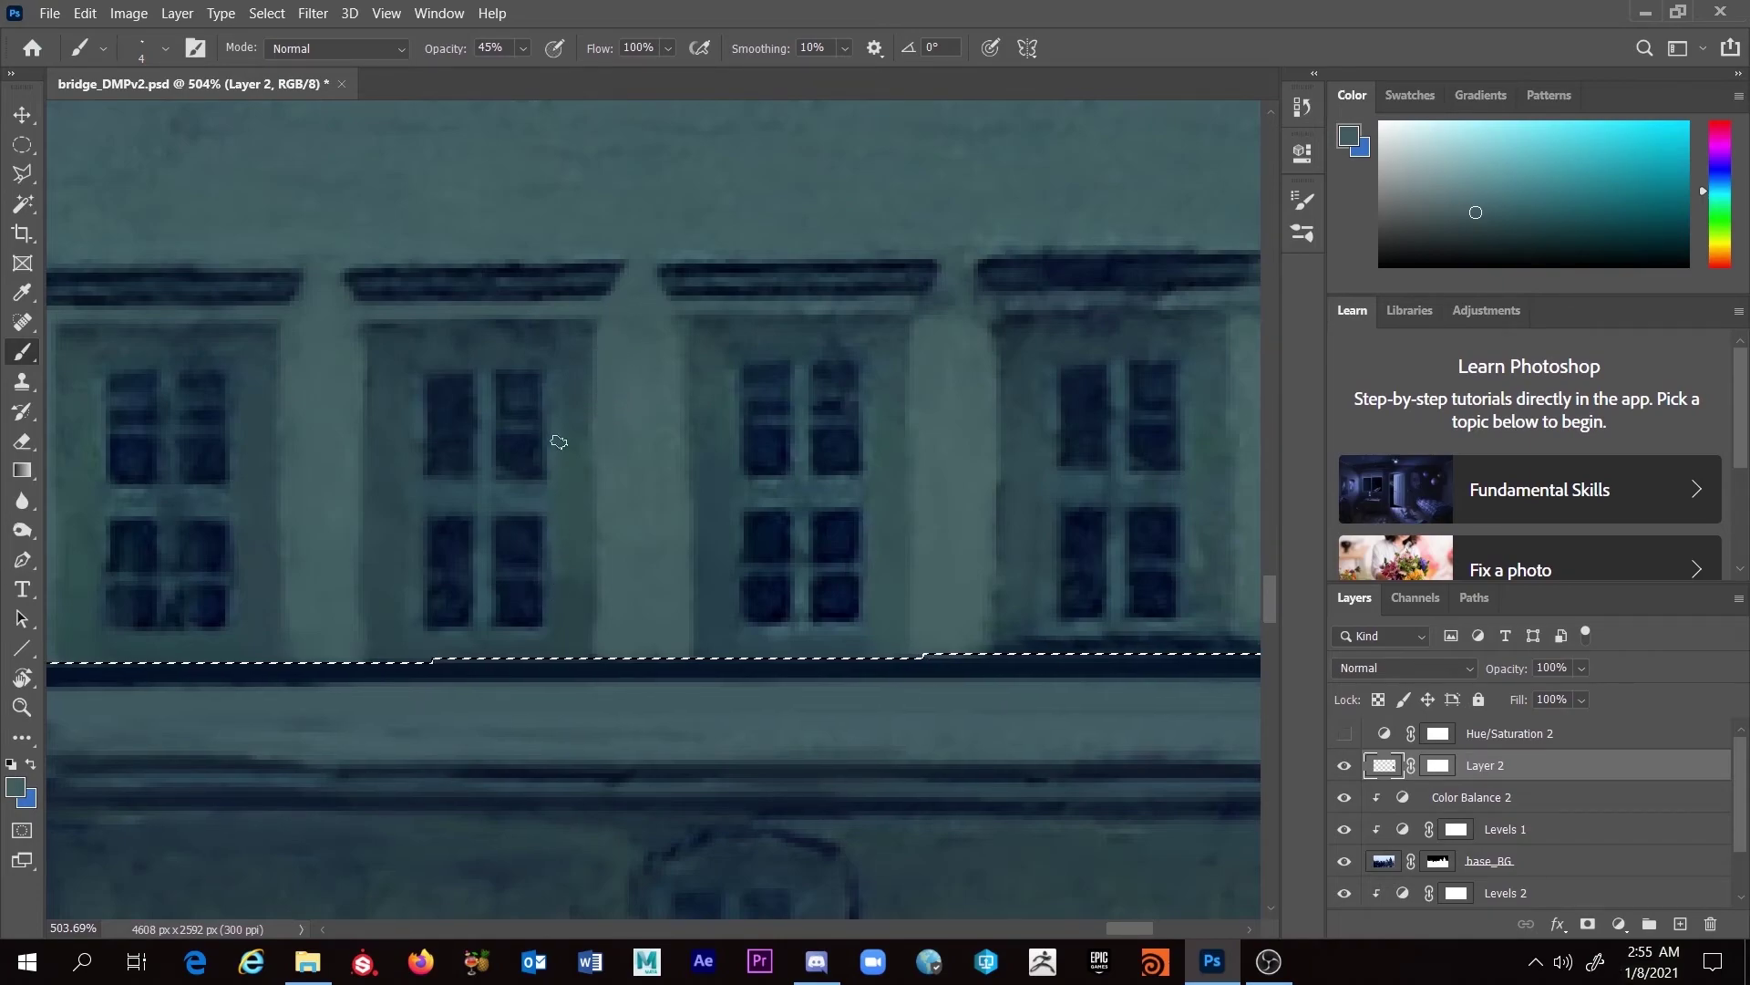
Step: Touch up the second window's surround and the wall strip to its left with sampled tones, using a 4 px brush at 45% opacity
alt+click(584, 402)
alt+click(588, 328)
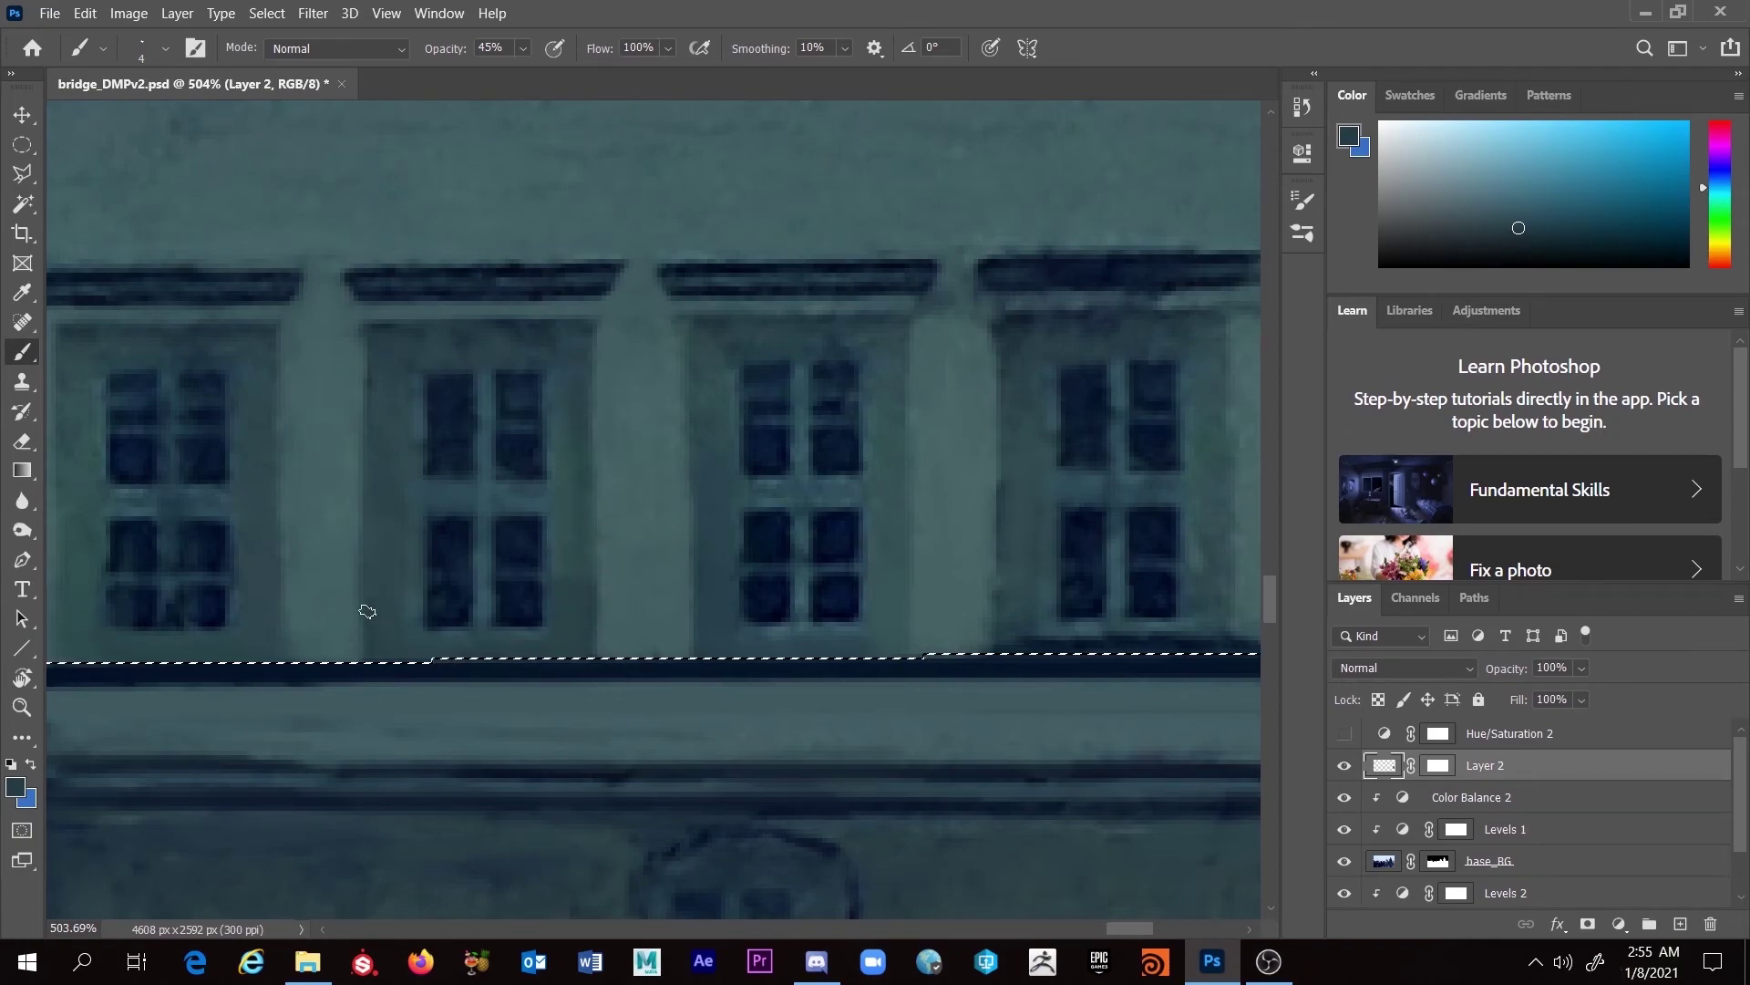
alt+click(291, 611)
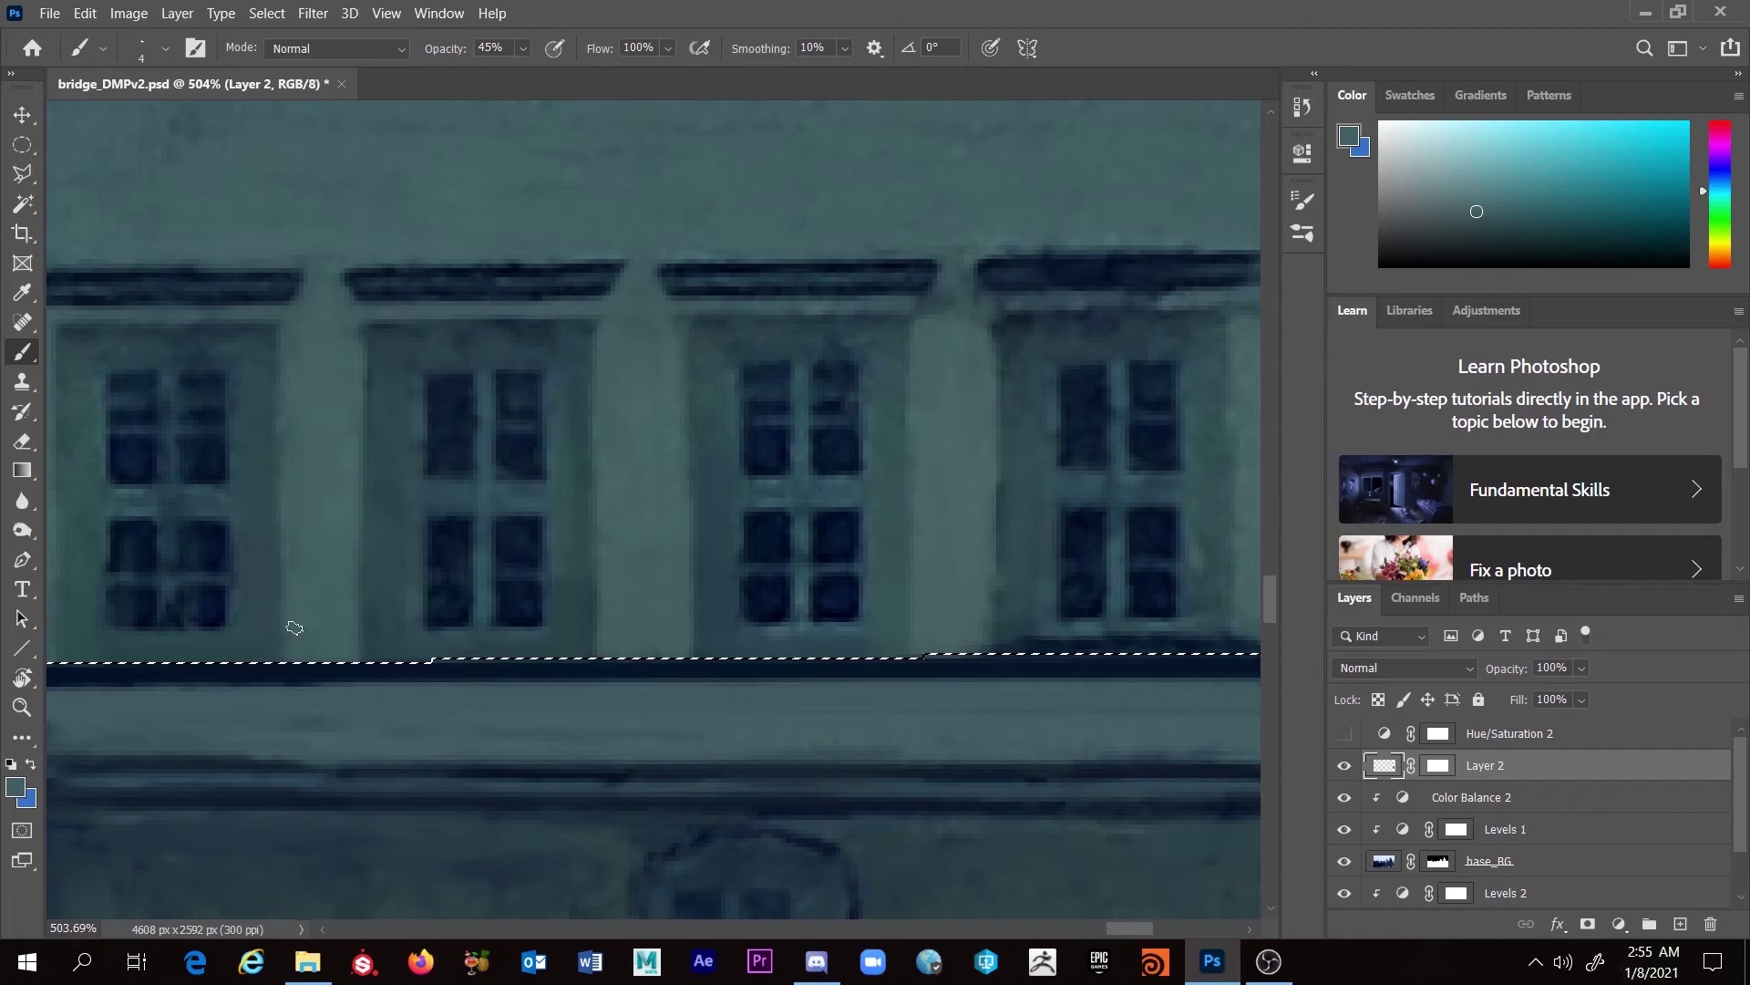
drag(289, 371, 708, 512)
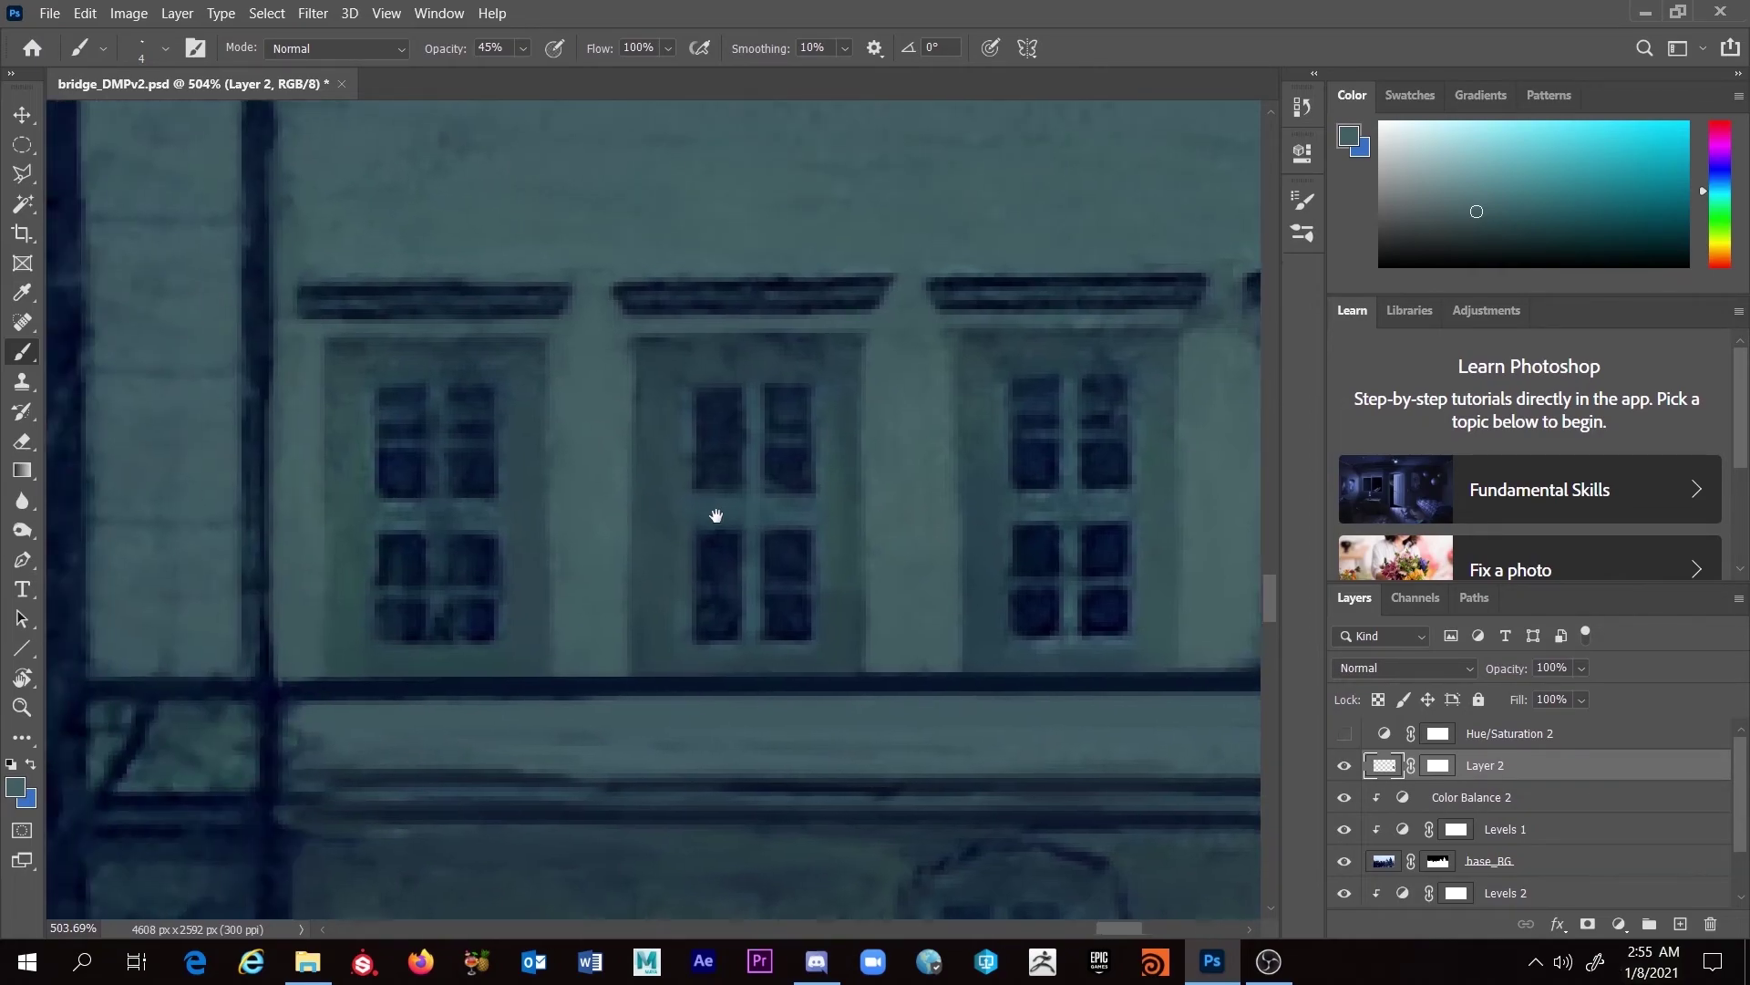
drag(1057, 500, 405, 492)
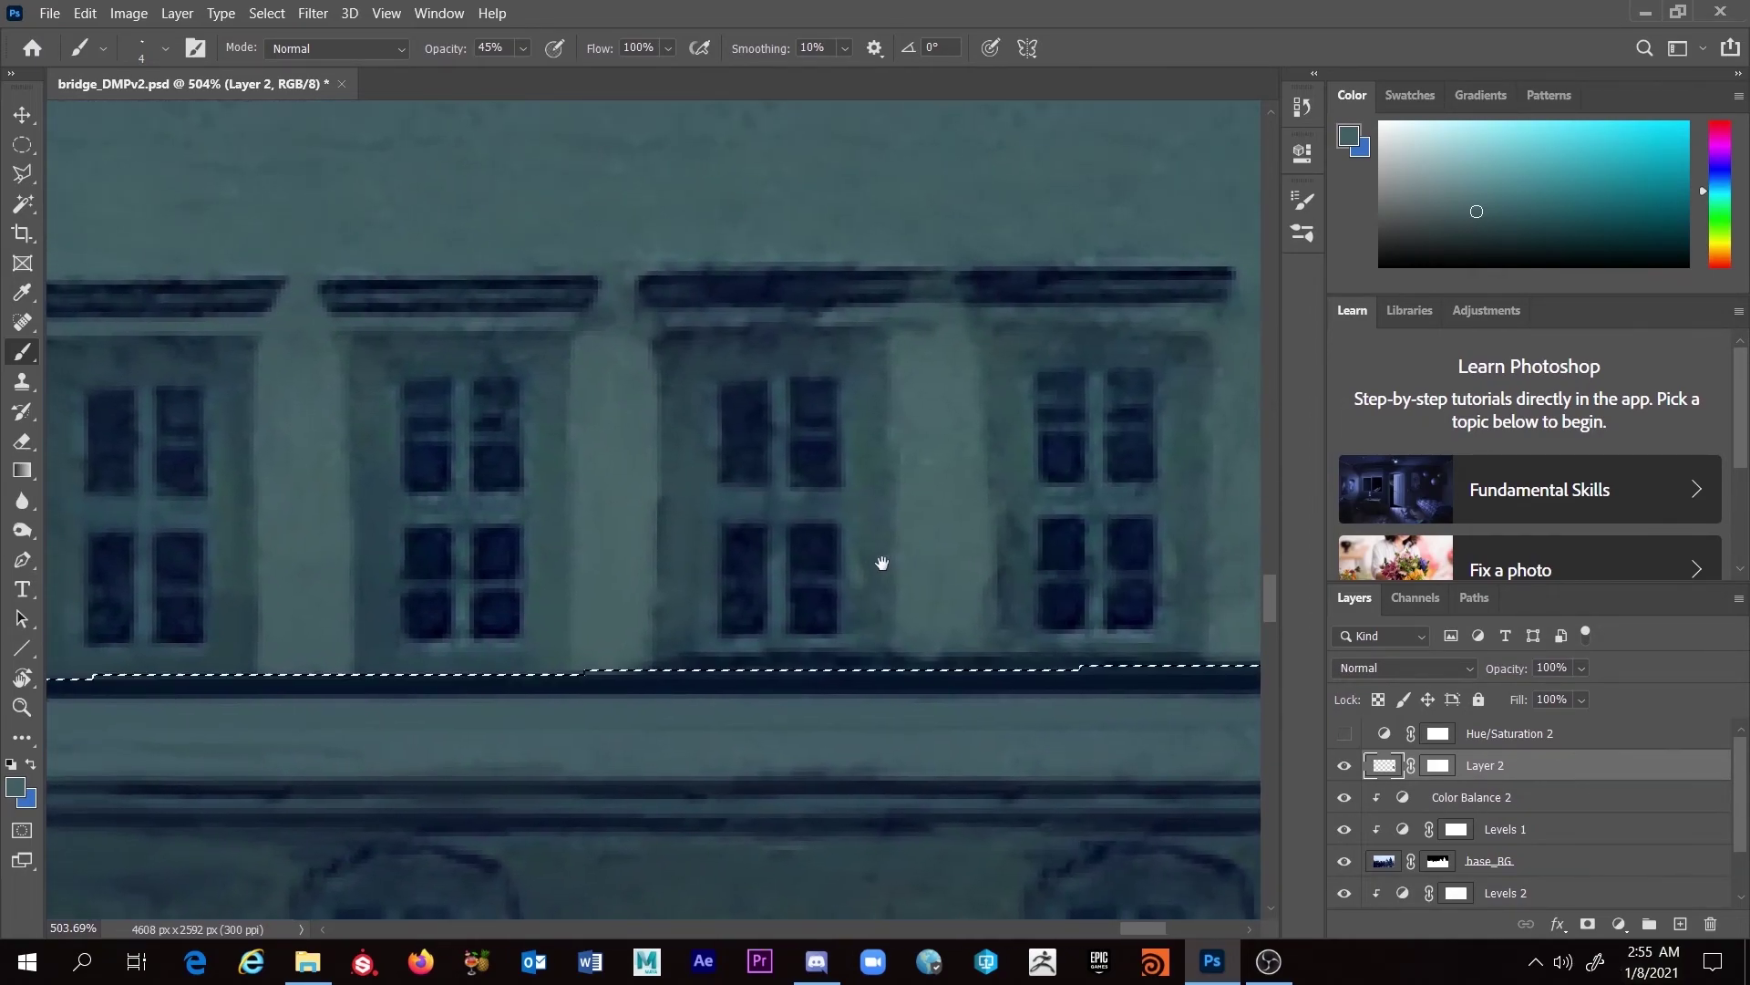
Step: Clean the right end of the third window's cornice and straighten the pale ledge beneath the fourth window's cornice with sampled wall tones
alt+click(290, 328)
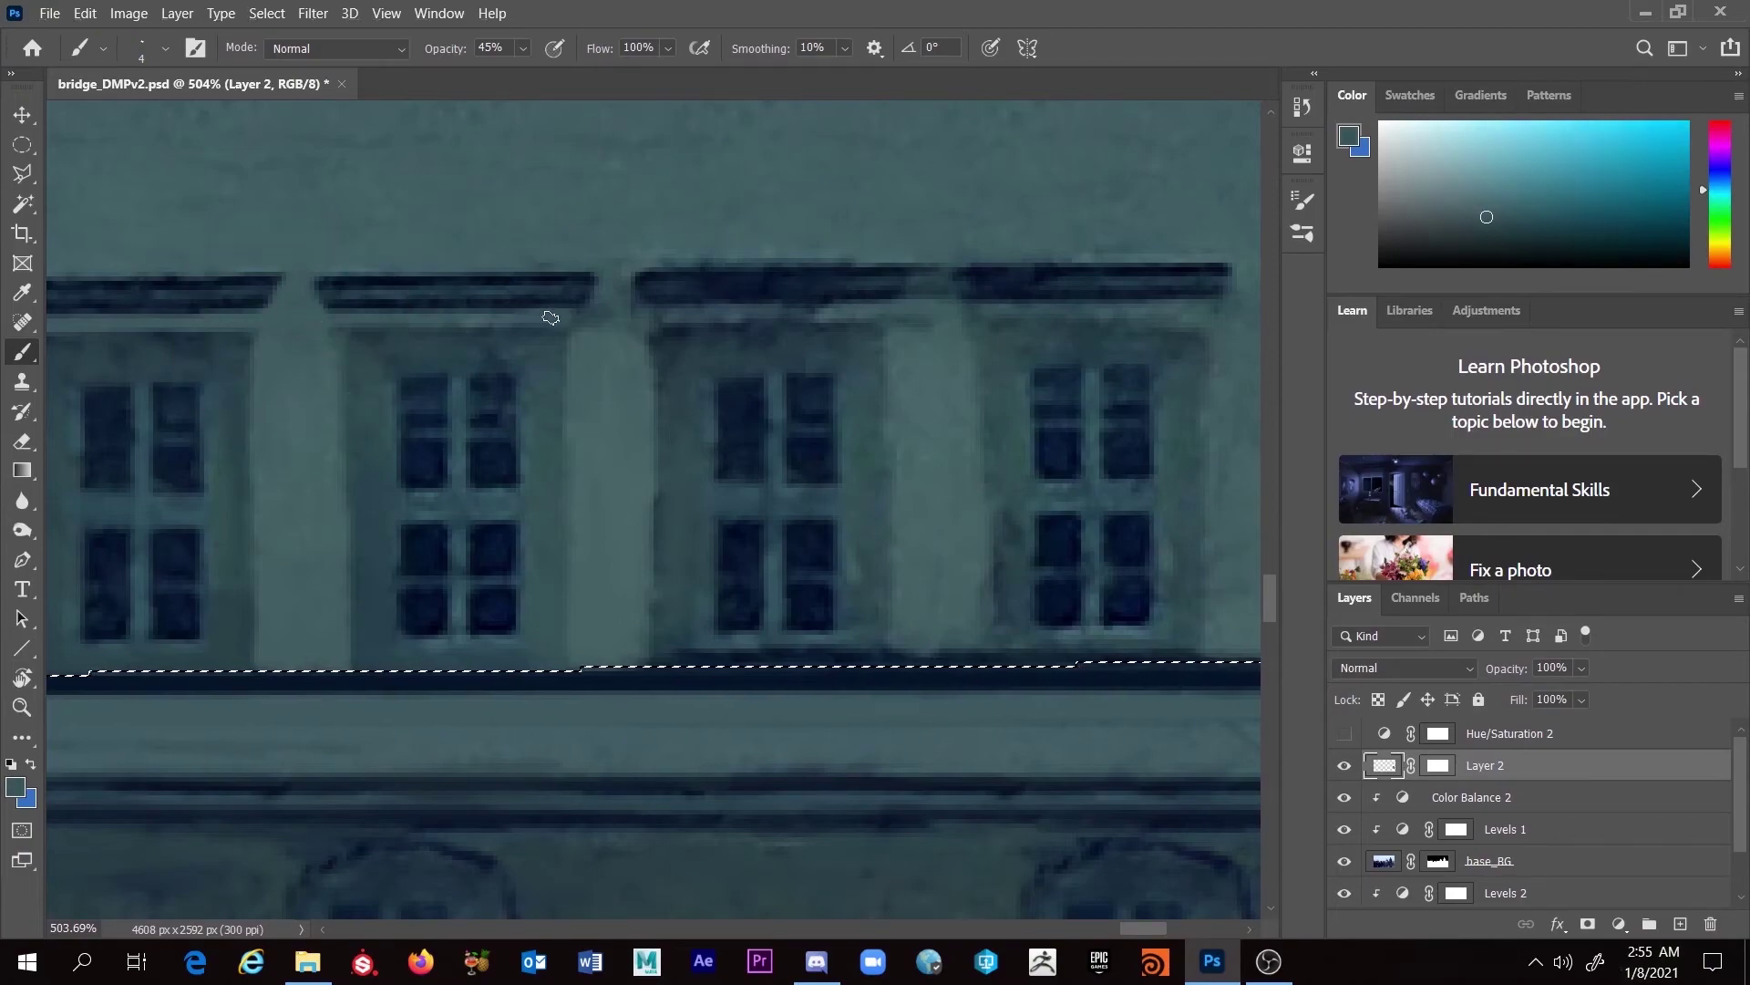
alt+click(611, 290)
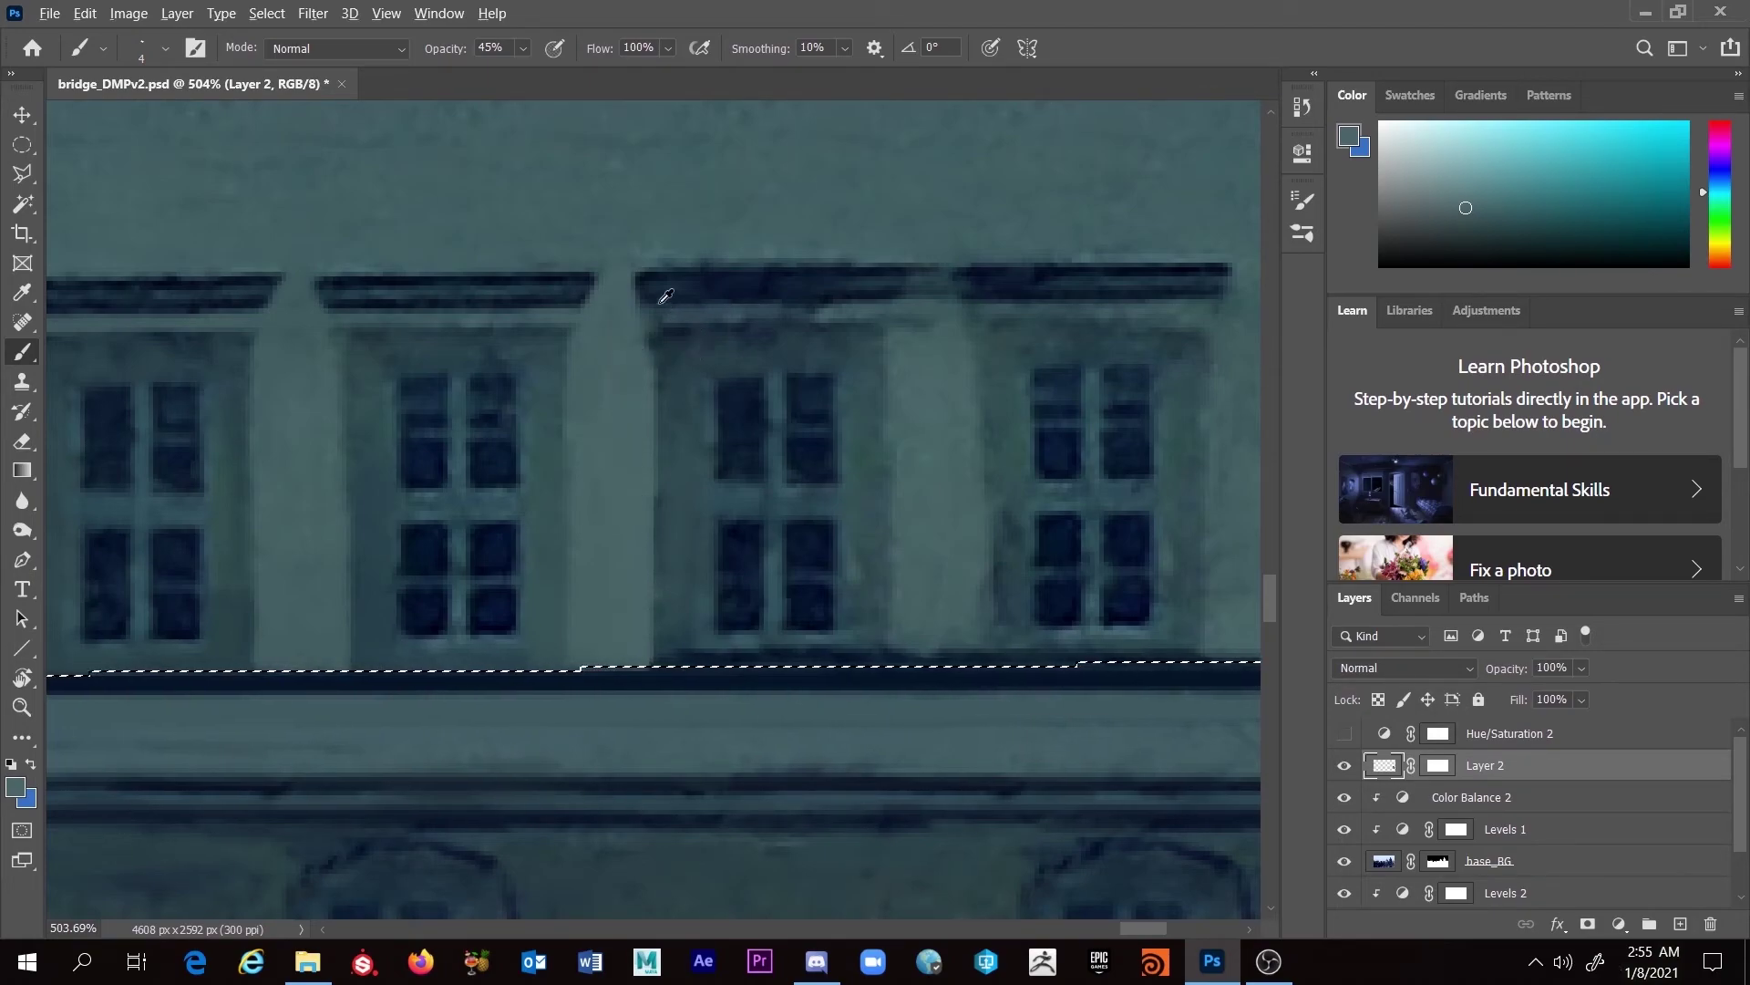
alt+click(618, 313)
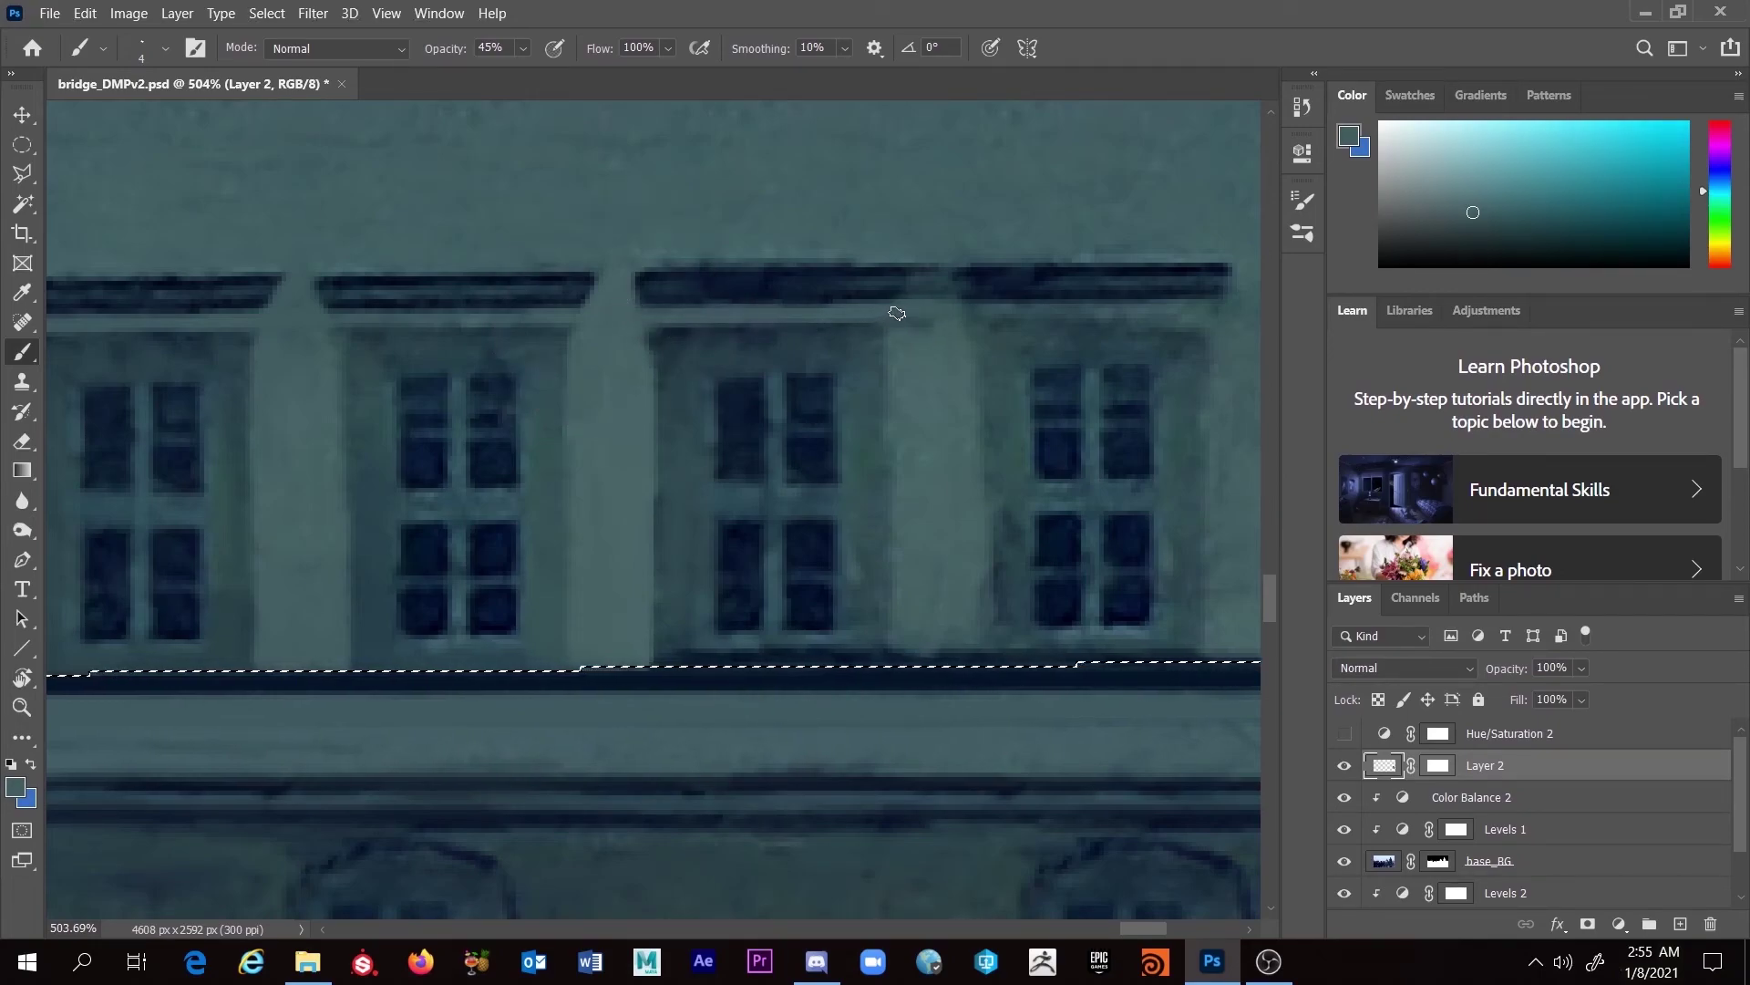
Step: Clear the gap between the fourth and fifth windows' cornices and smooth the wall strip below it, using an 8 px brush at 42% opacity
mouse_move(911, 352)
mouse_down()
mouse_move(928, 354)
mouse_move(911, 333)
mouse_move(922, 279)
mouse_move(954, 308)
mouse_up()
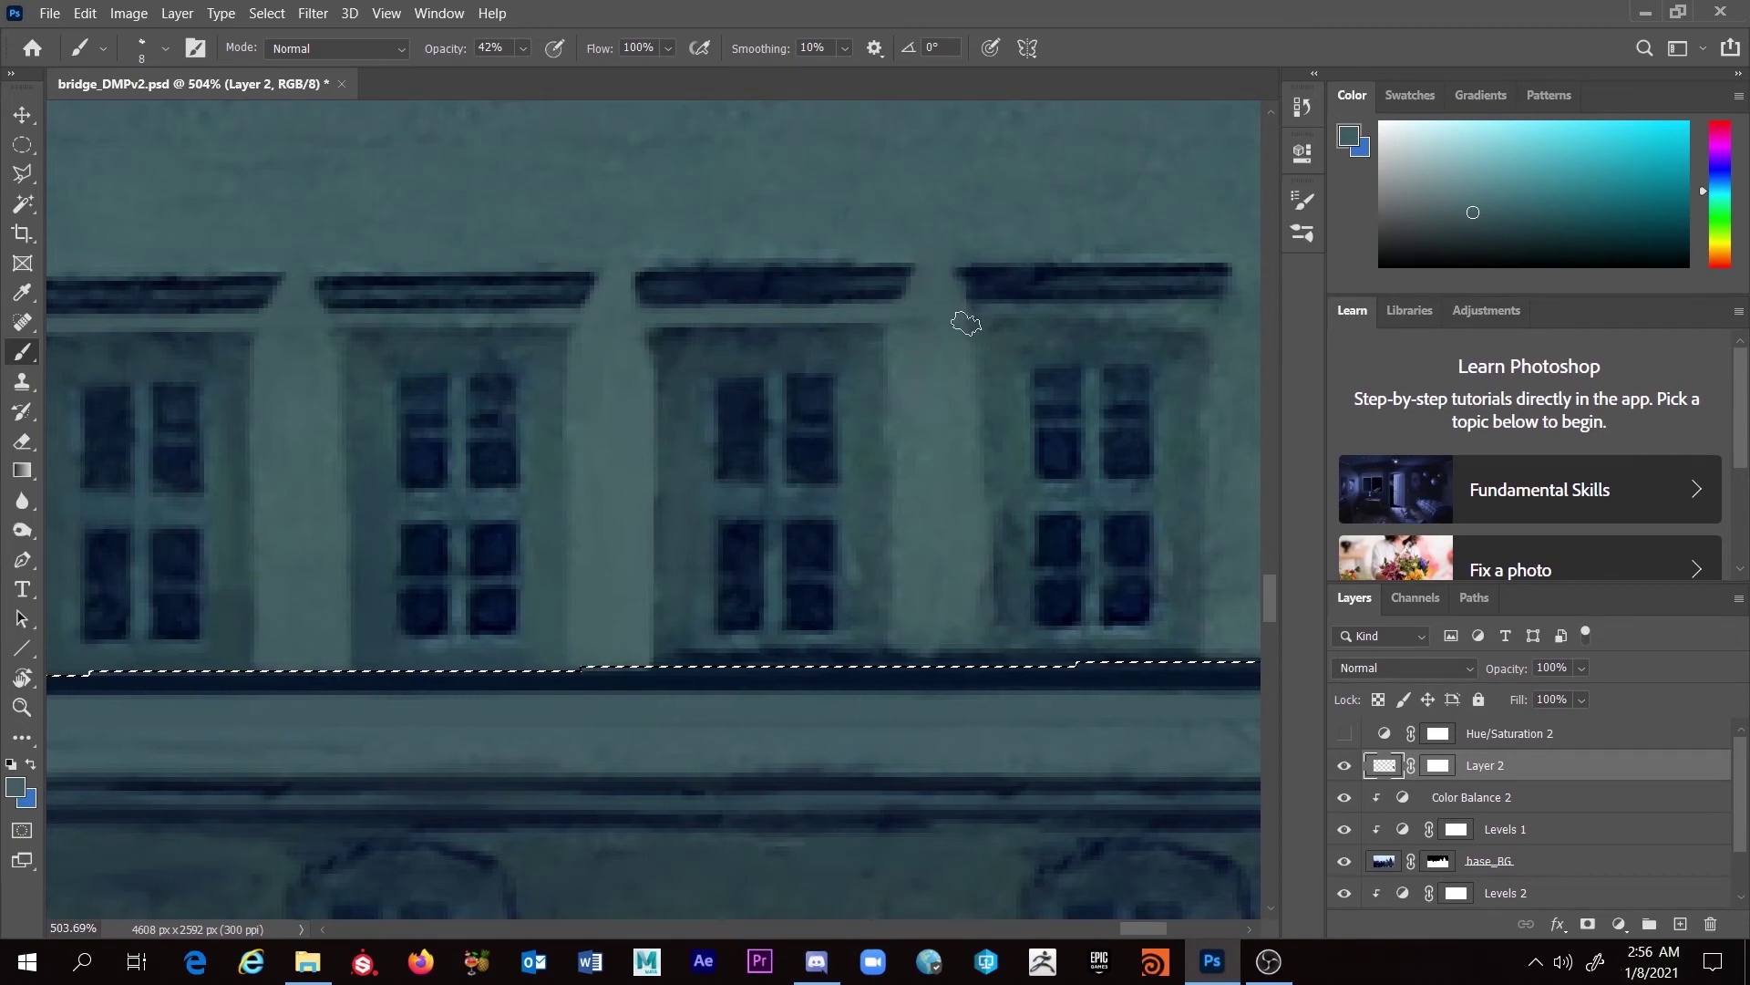
mouse_move(919, 450)
mouse_down()
mouse_move(910, 645)
mouse_move(908, 548)
mouse_move(907, 591)
mouse_up()
alt+click(970, 516)
key(ctrl+z)
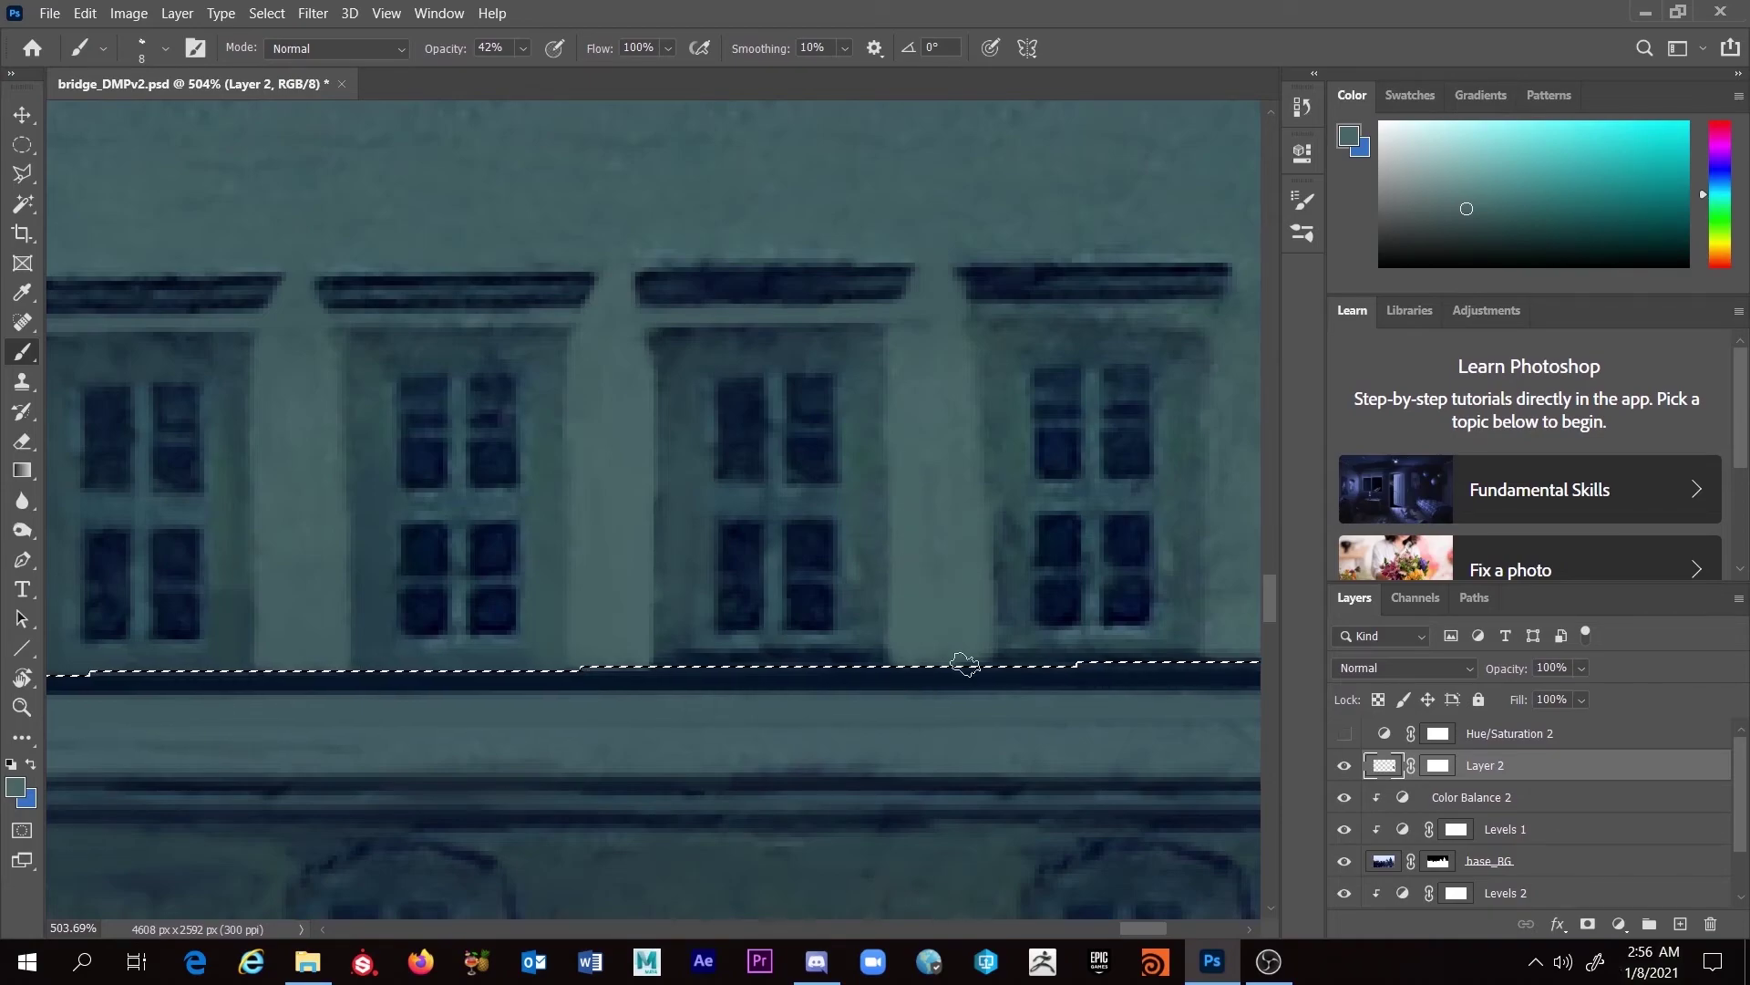
Step: Paint out the dark shadows at the bases of the fourth and fifth windows' surrounds with sampled tones at 8 px and 42% opacity
alt+click(880, 574)
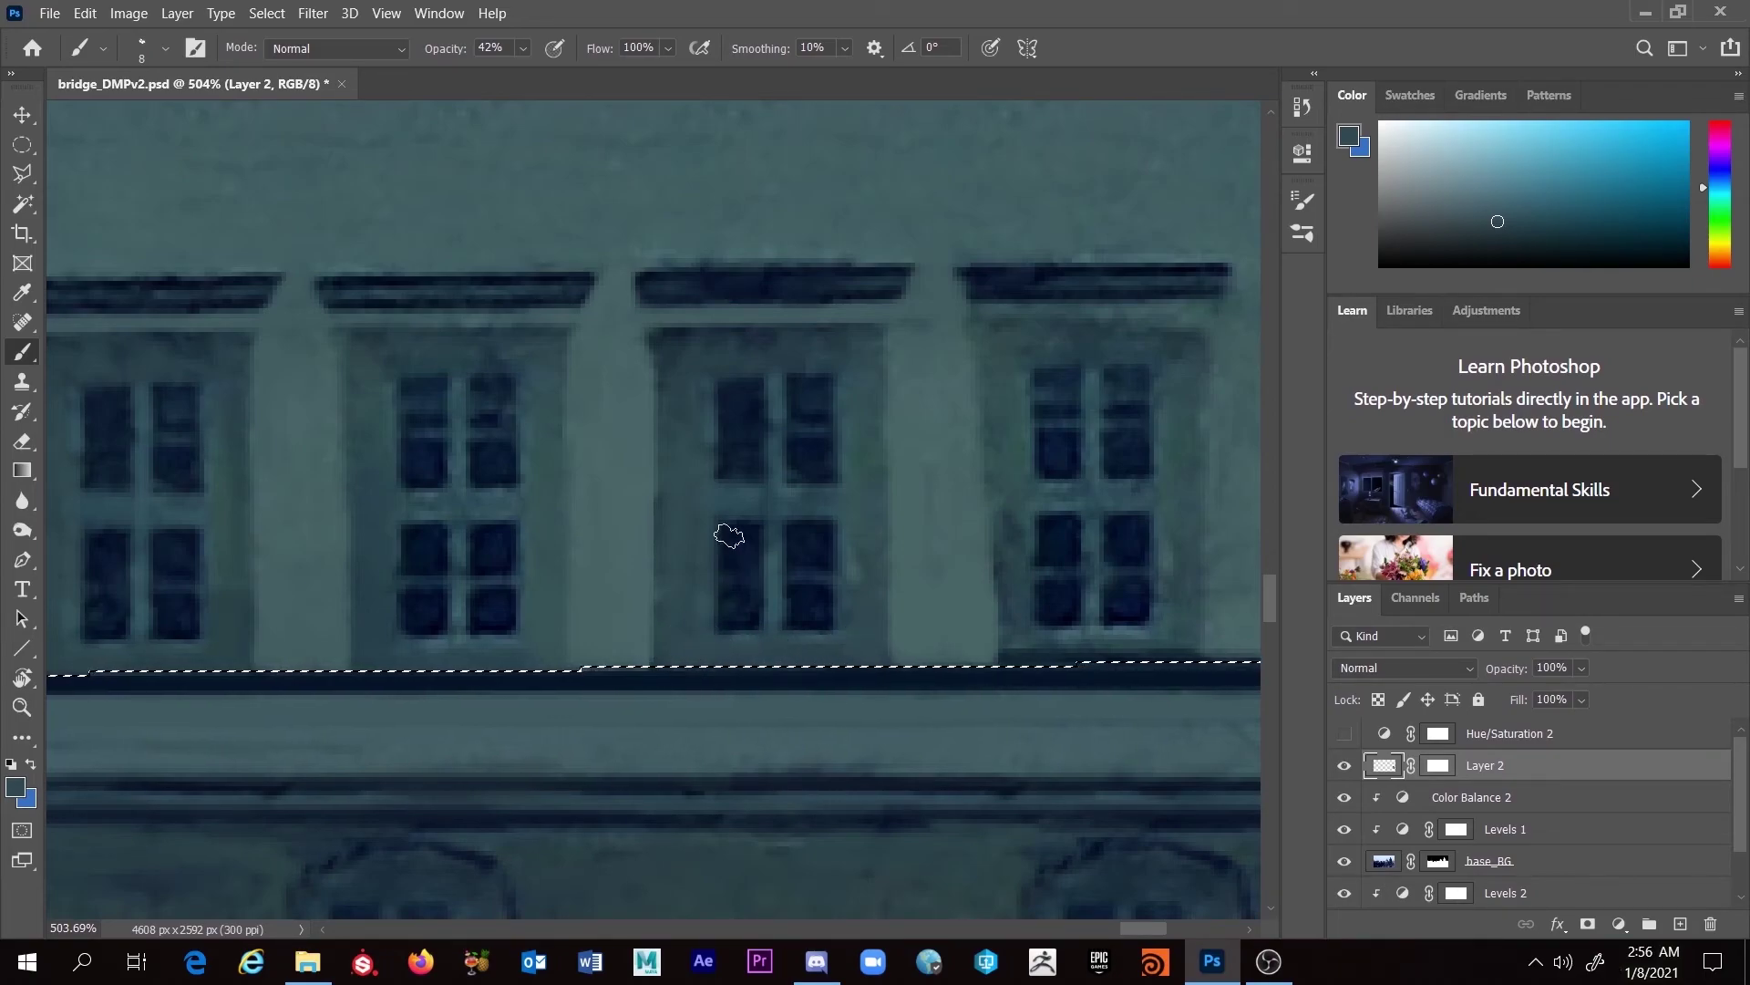
alt+click(691, 352)
drag(1015, 535, 748, 541)
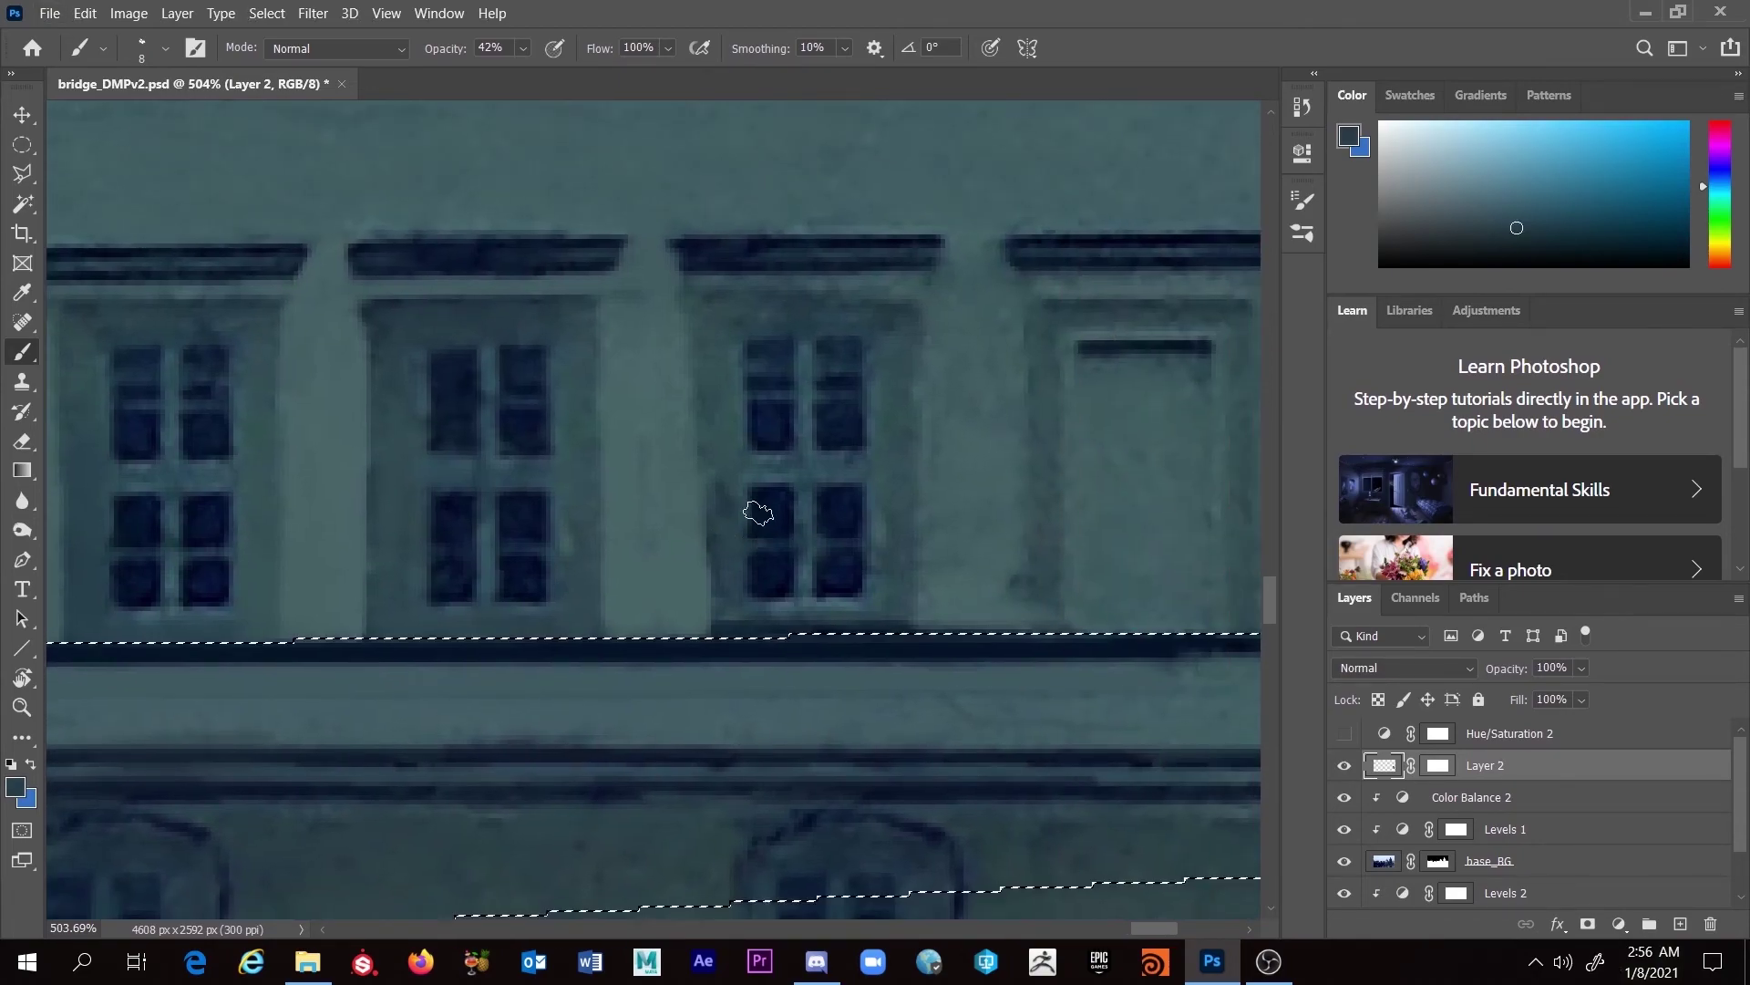
alt+click(722, 318)
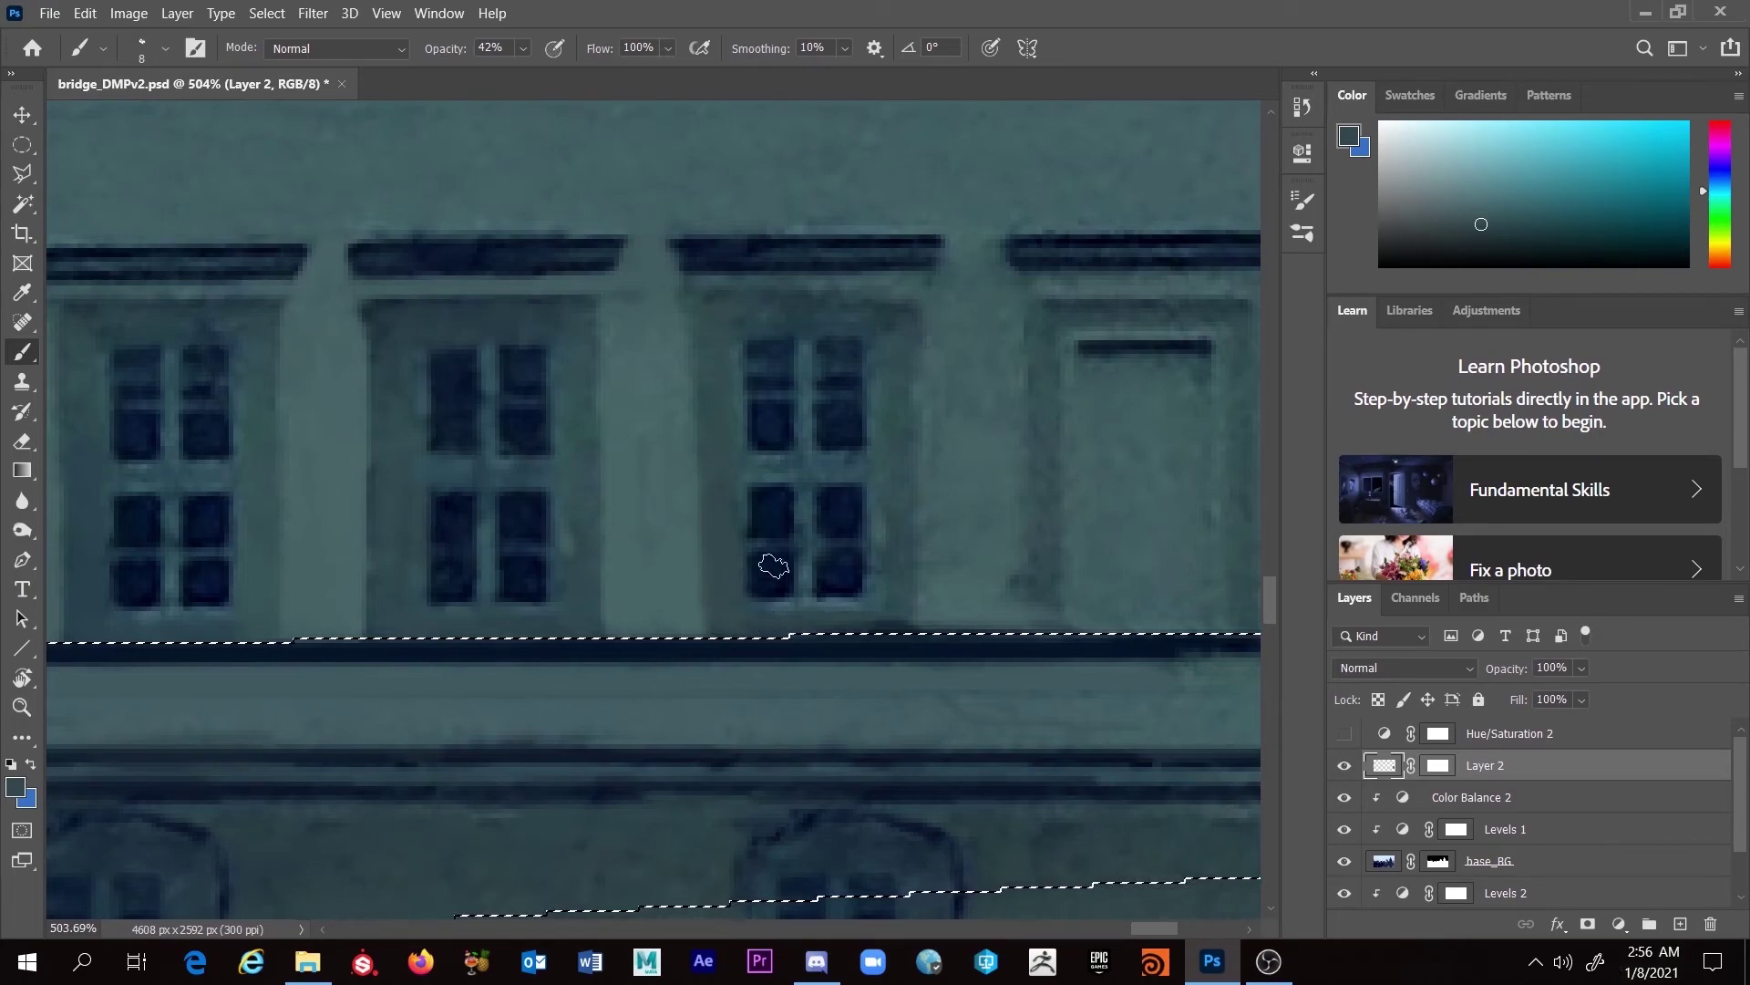
Step: Clean the left end of the fifth window's ledge and the wall strip beside it, using 4 and 11 px brushes at 41% opacity
drag(671, 293, 653, 290)
alt+click(648, 276)
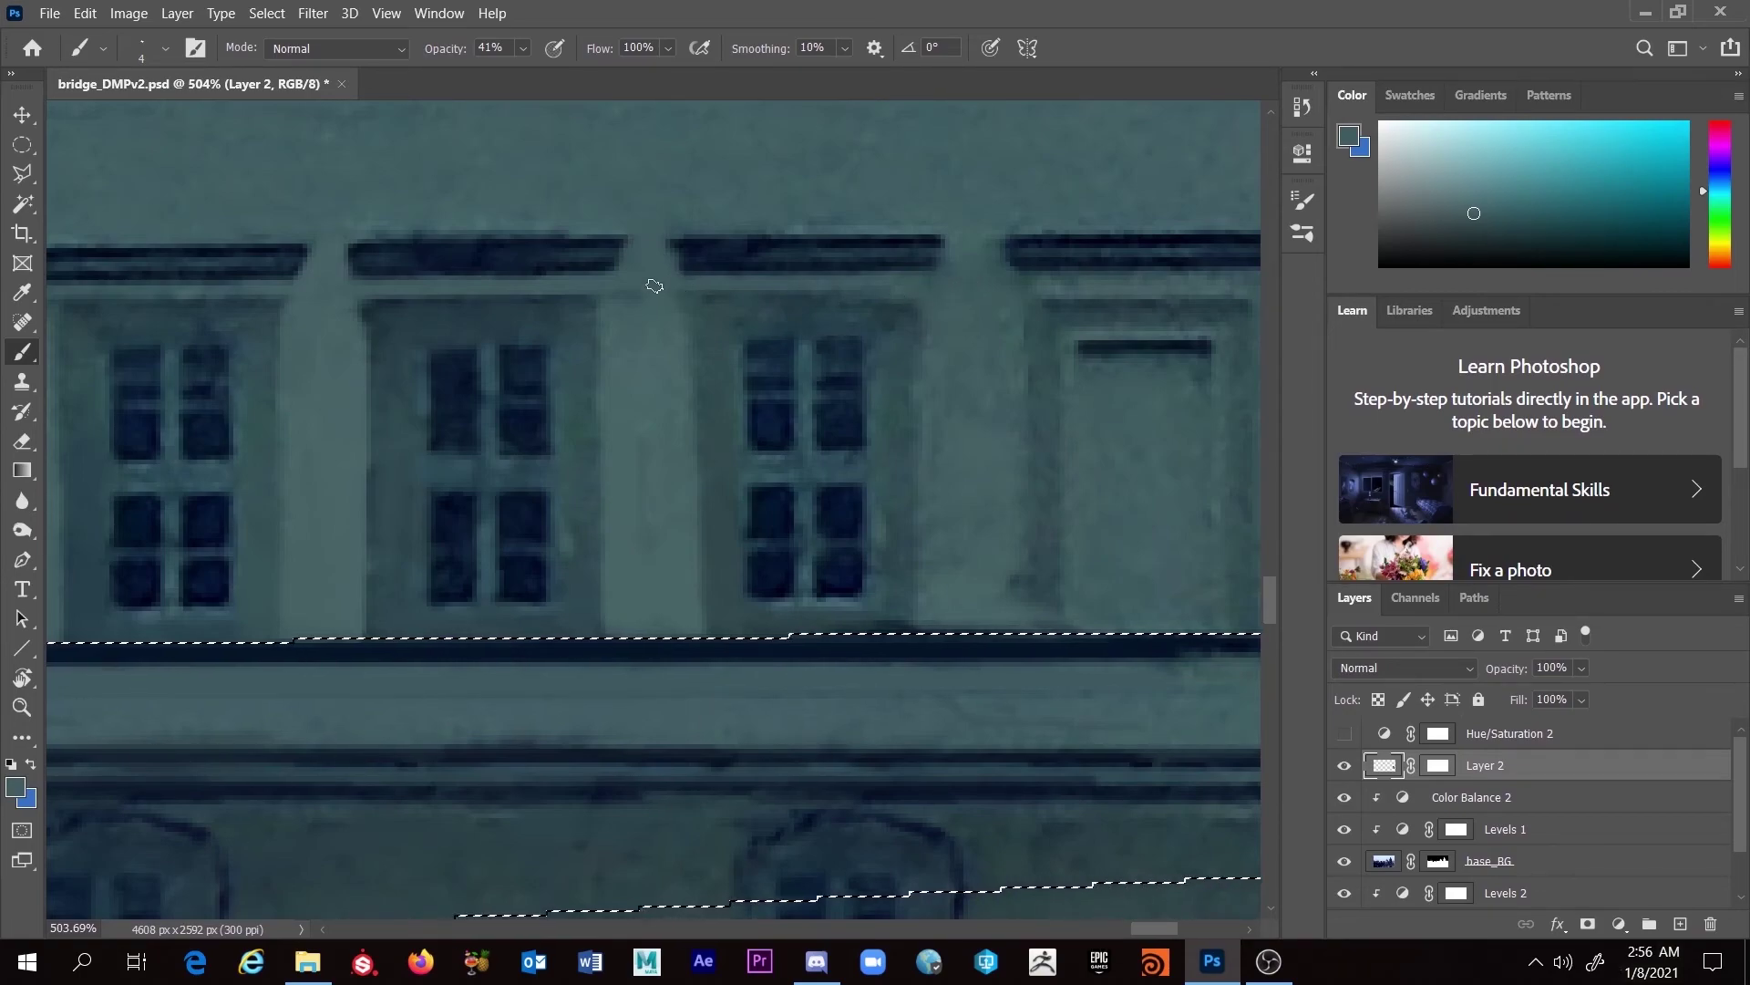
drag(674, 319, 704, 315)
alt+click(671, 319)
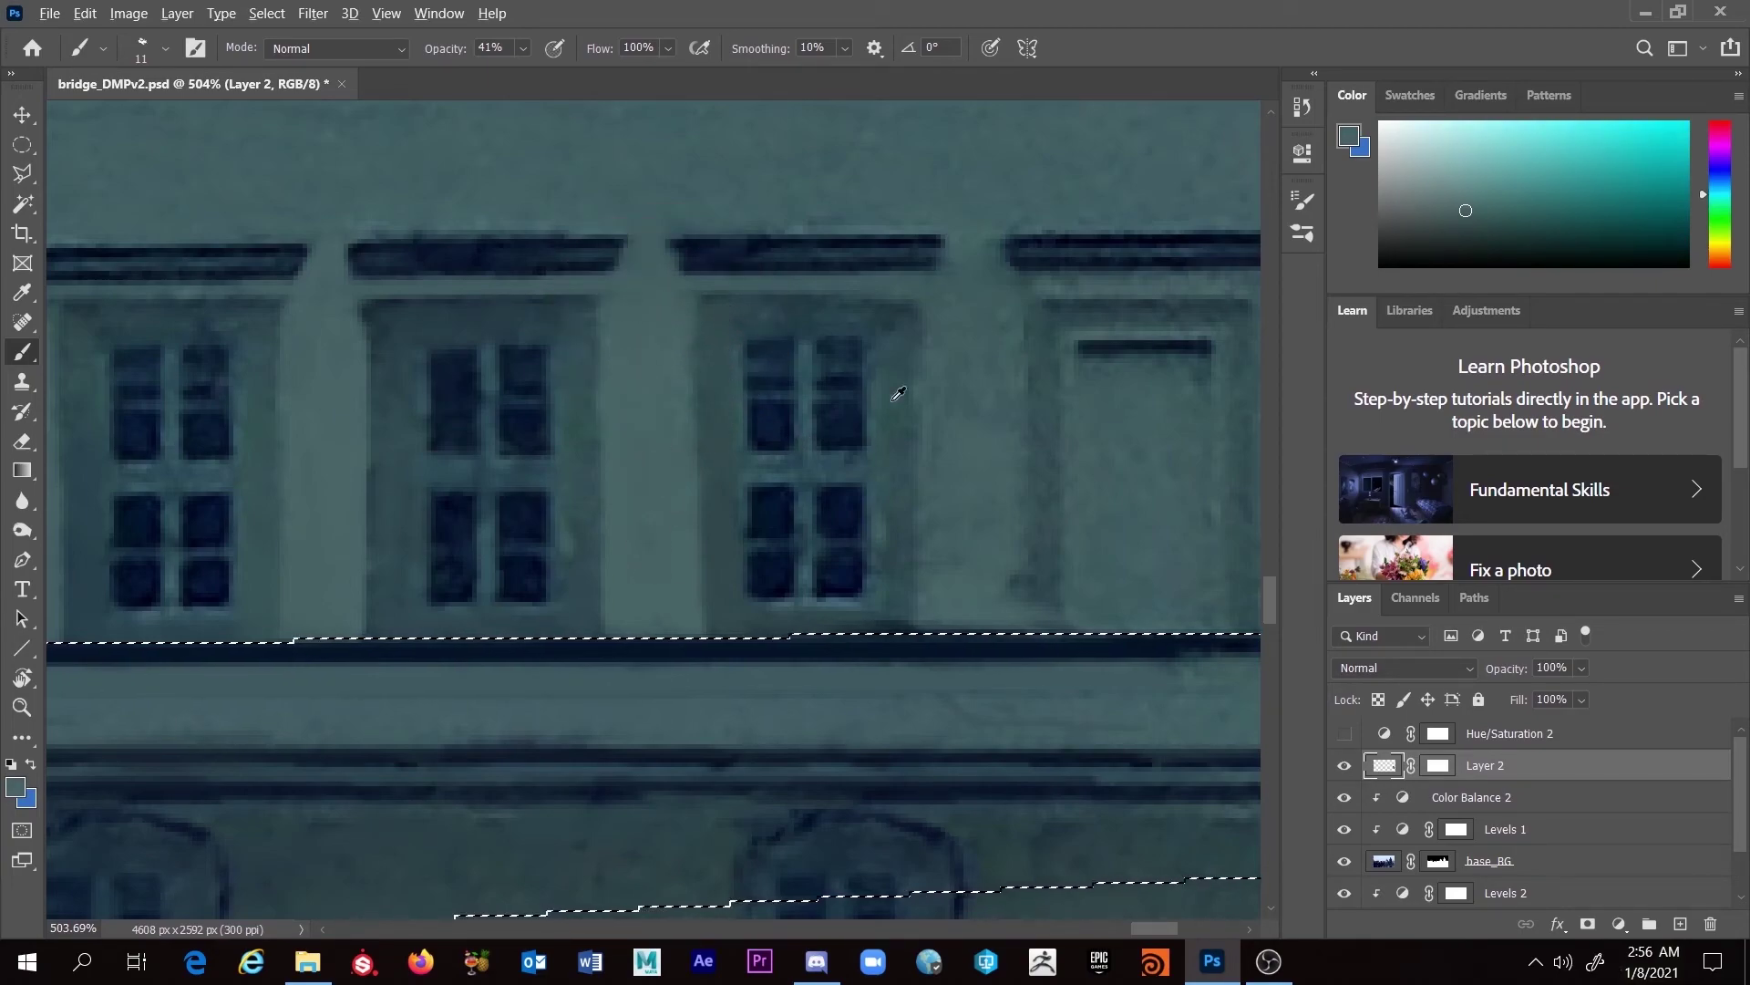
Step: Even out the right side and base of the fifth window's surround with sampled tones, finishing at 4 px and 38% opacity
alt+click(908, 313)
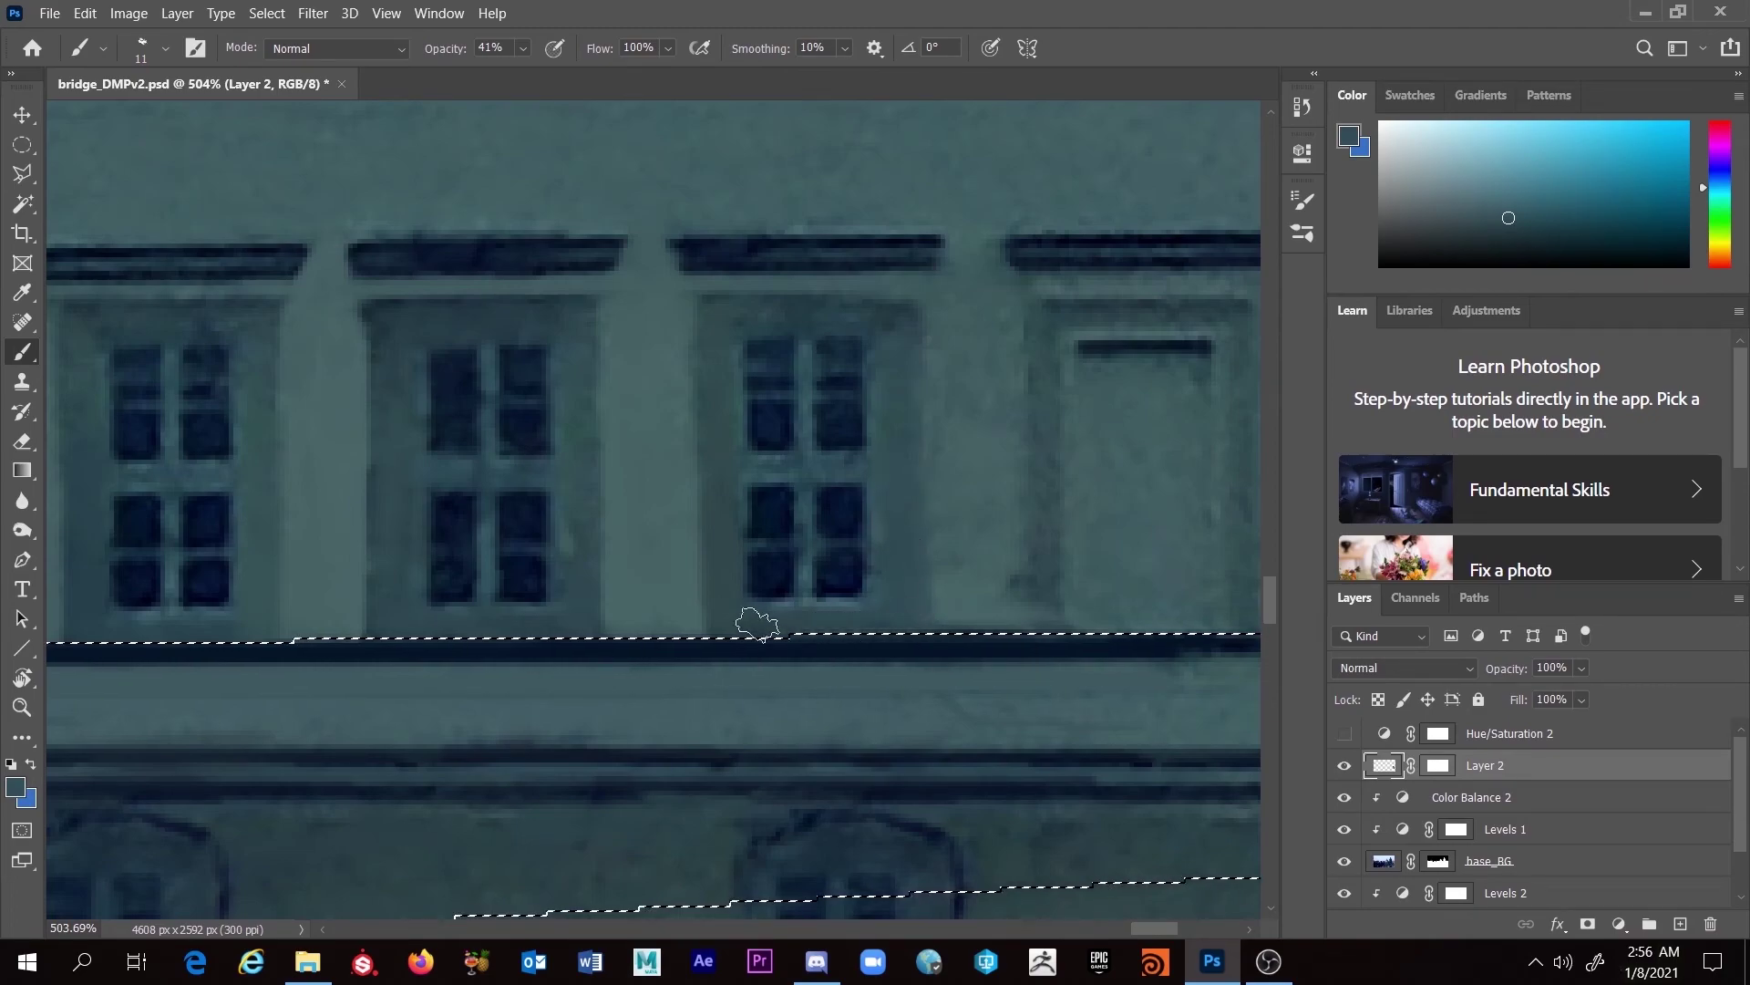
drag(806, 566, 793, 559)
alt+click(813, 319)
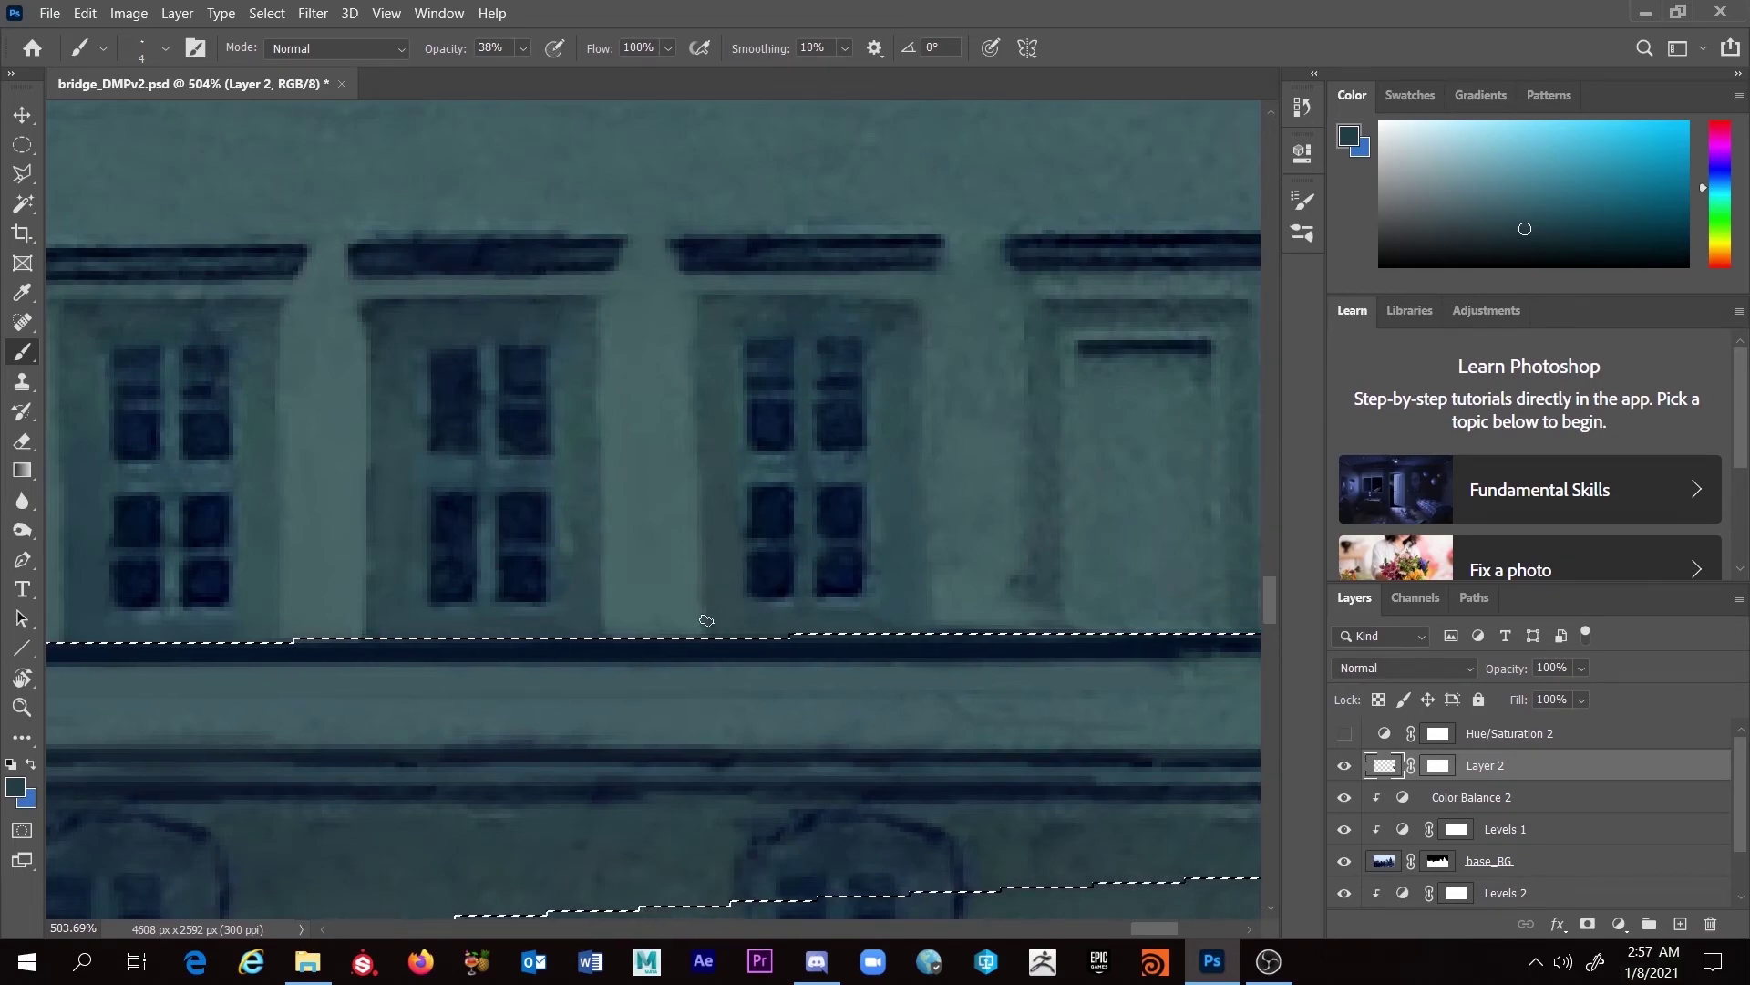
Step: Smooth the wall strip between the fifth window and the blind window with a sampled wall tone, using a 23 px brush at 38% opacity
drag(969, 480, 1016, 461)
alt+click(975, 547)
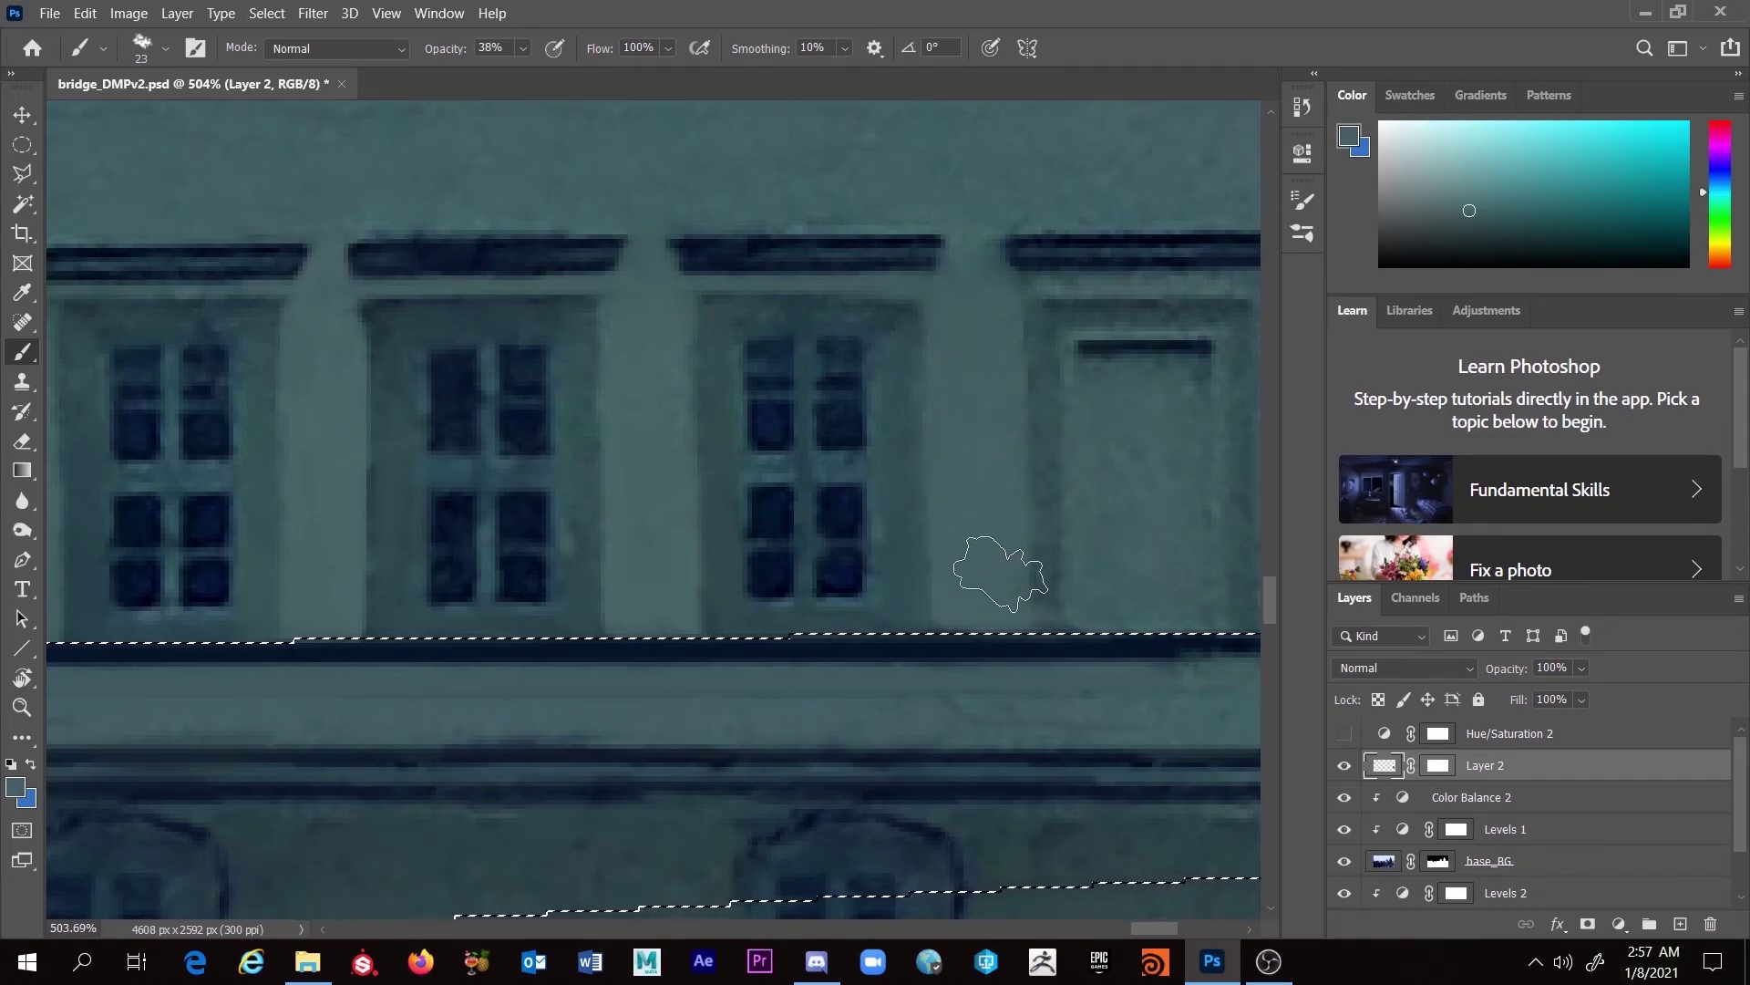
Step: Rebuild the left side of the blind window's surround and blend the adjoining wall with sampled tones at 7 px and 35% opacity
mouse_move(1019, 468)
mouse_down()
mouse_move(982, 474)
mouse_move(1036, 496)
mouse_up()
alt+click(1065, 312)
key(3)
key(5)
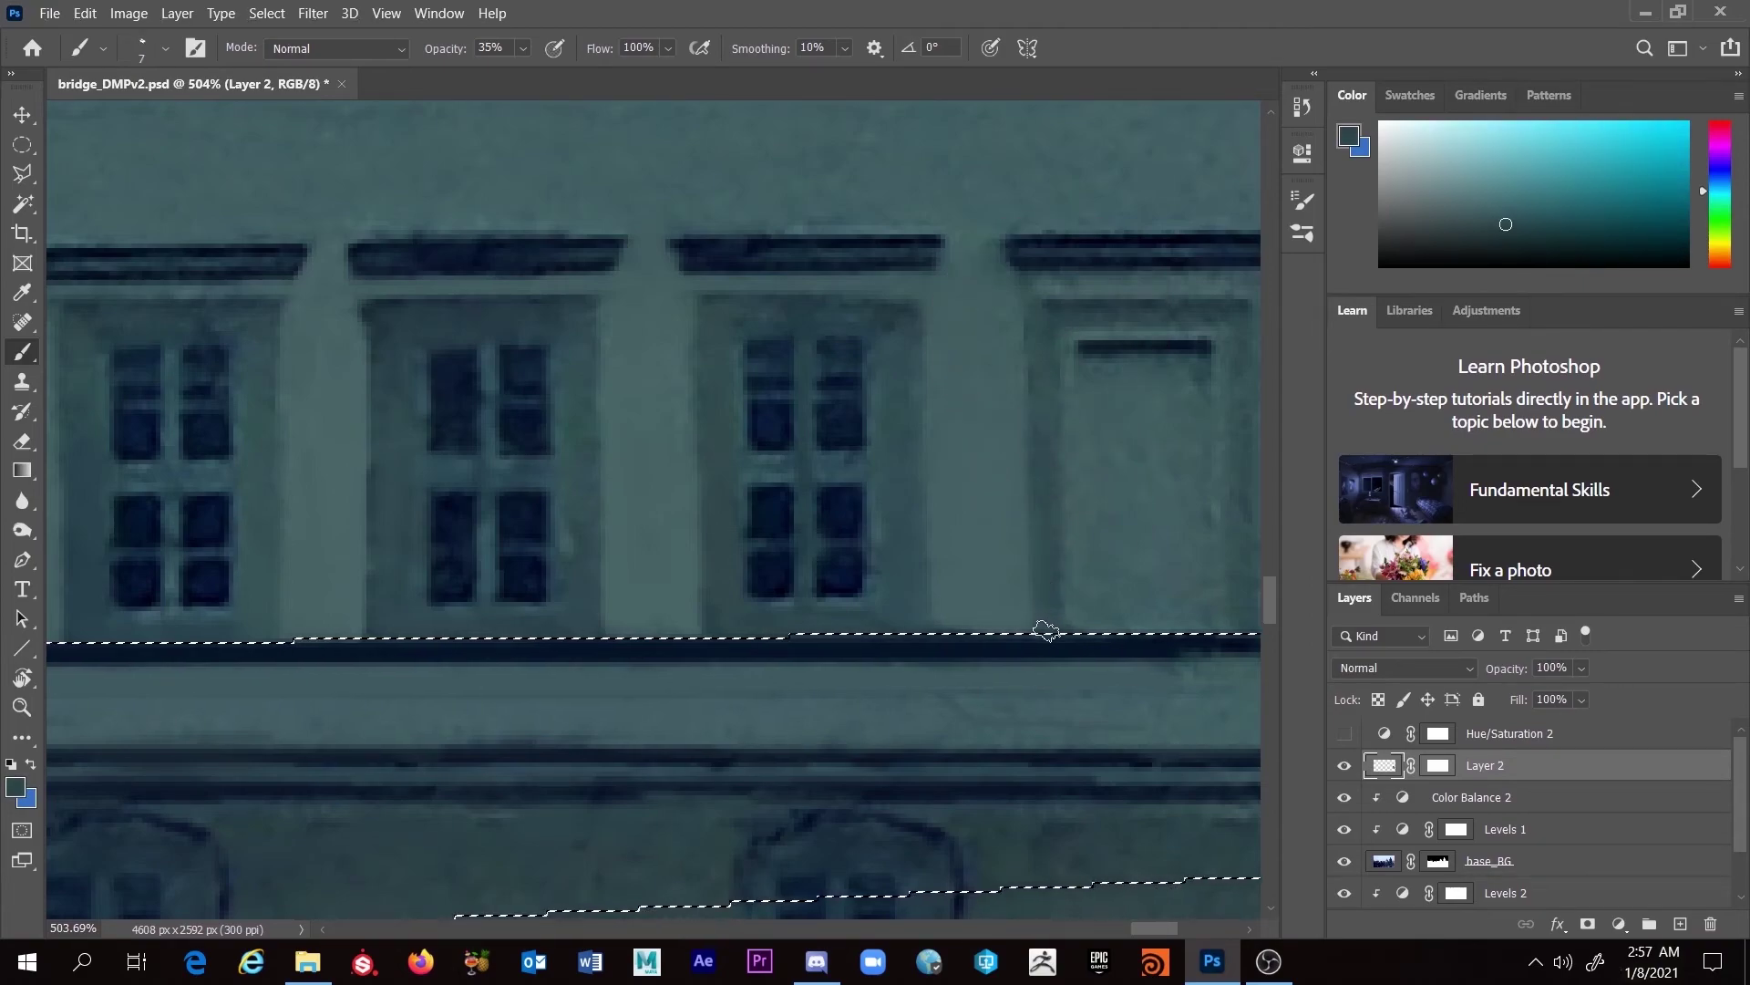
alt+click(961, 552)
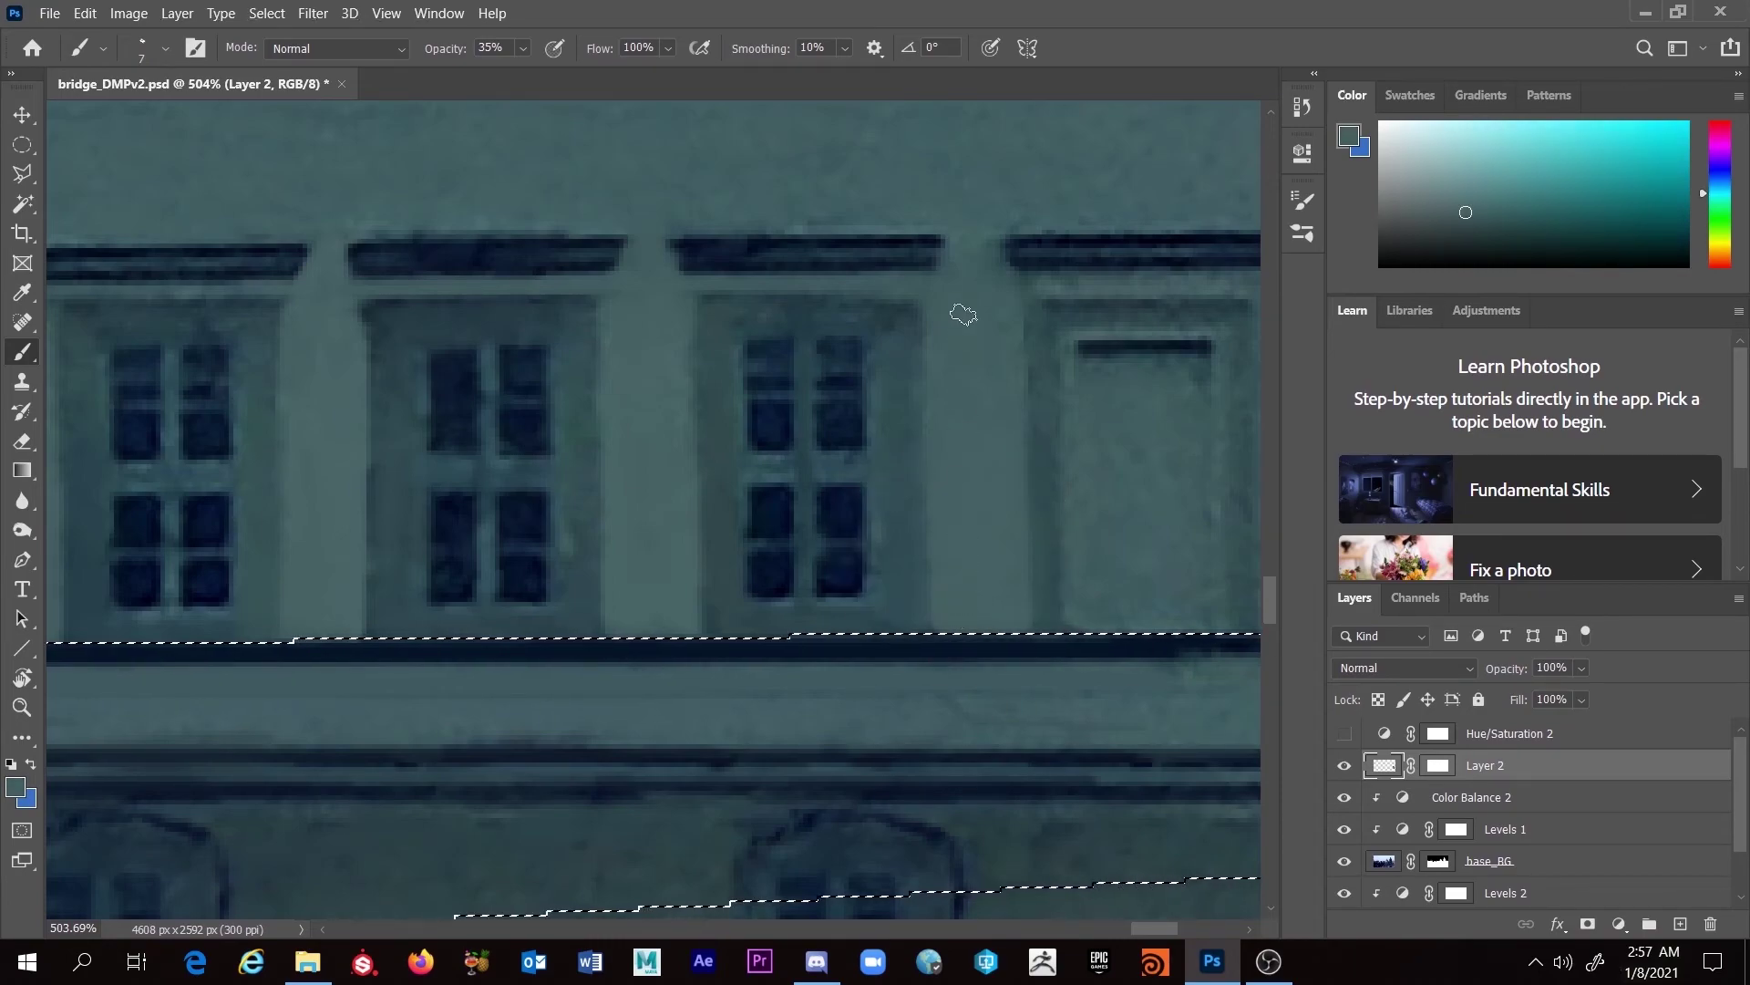
alt+click(916, 283)
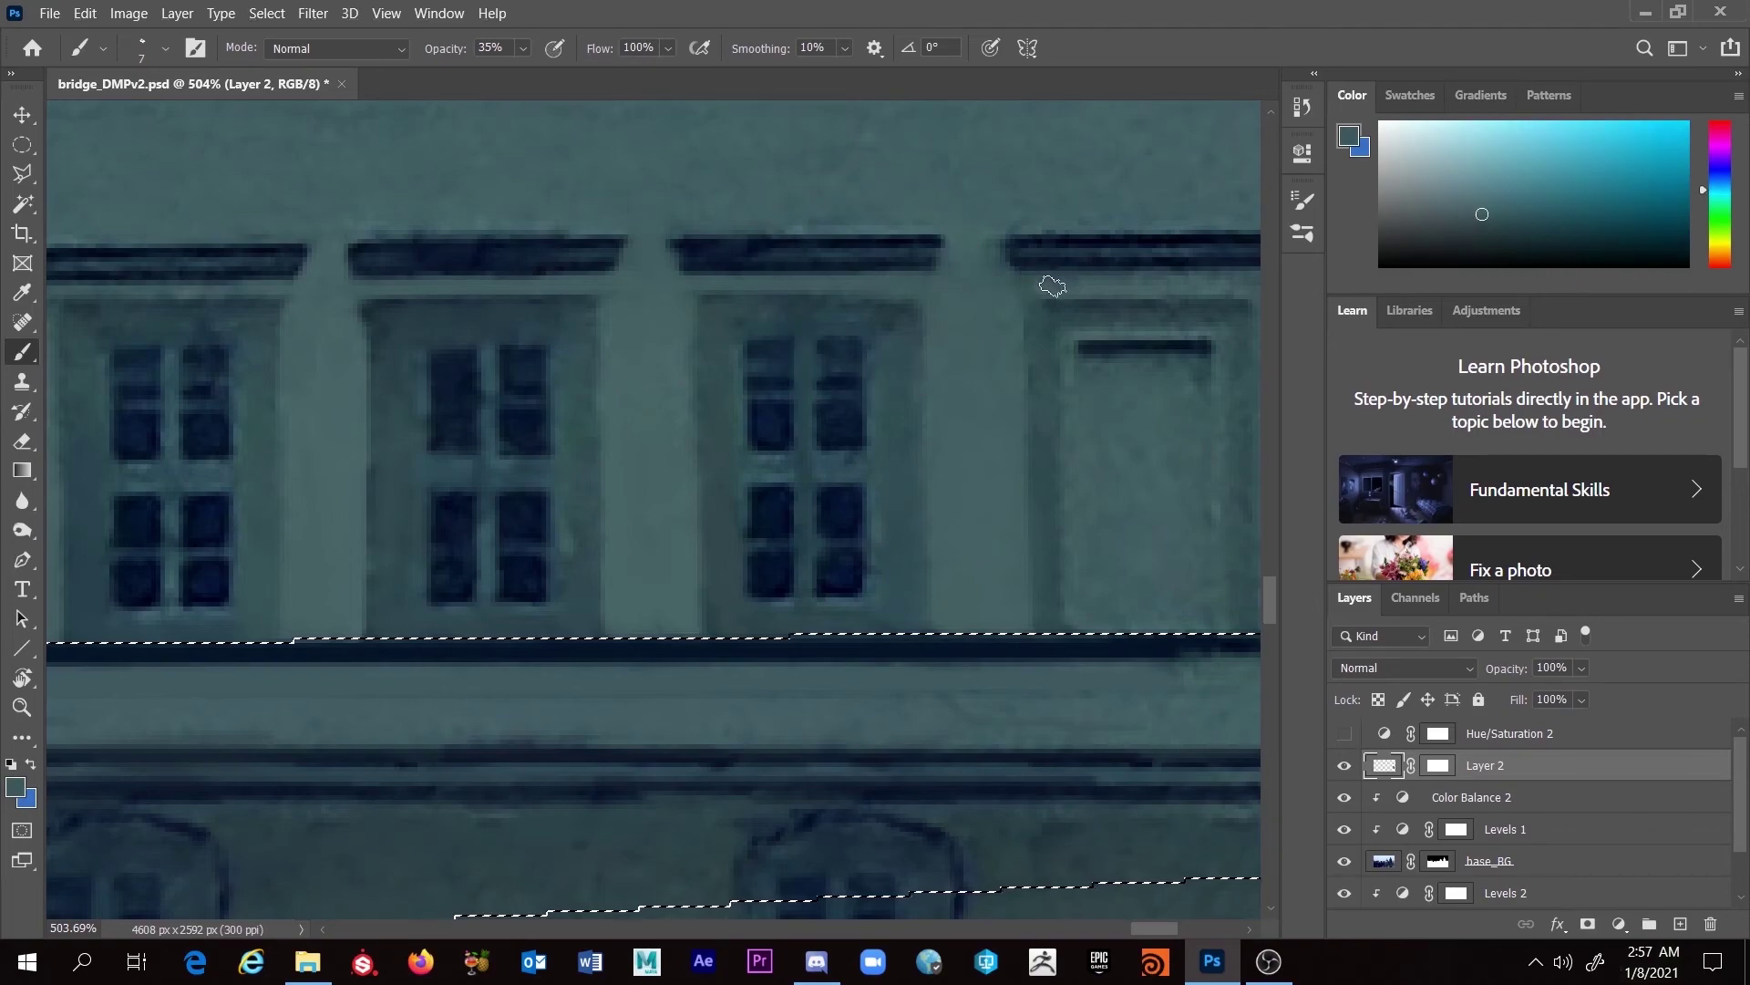
drag(1003, 342, 857, 388)
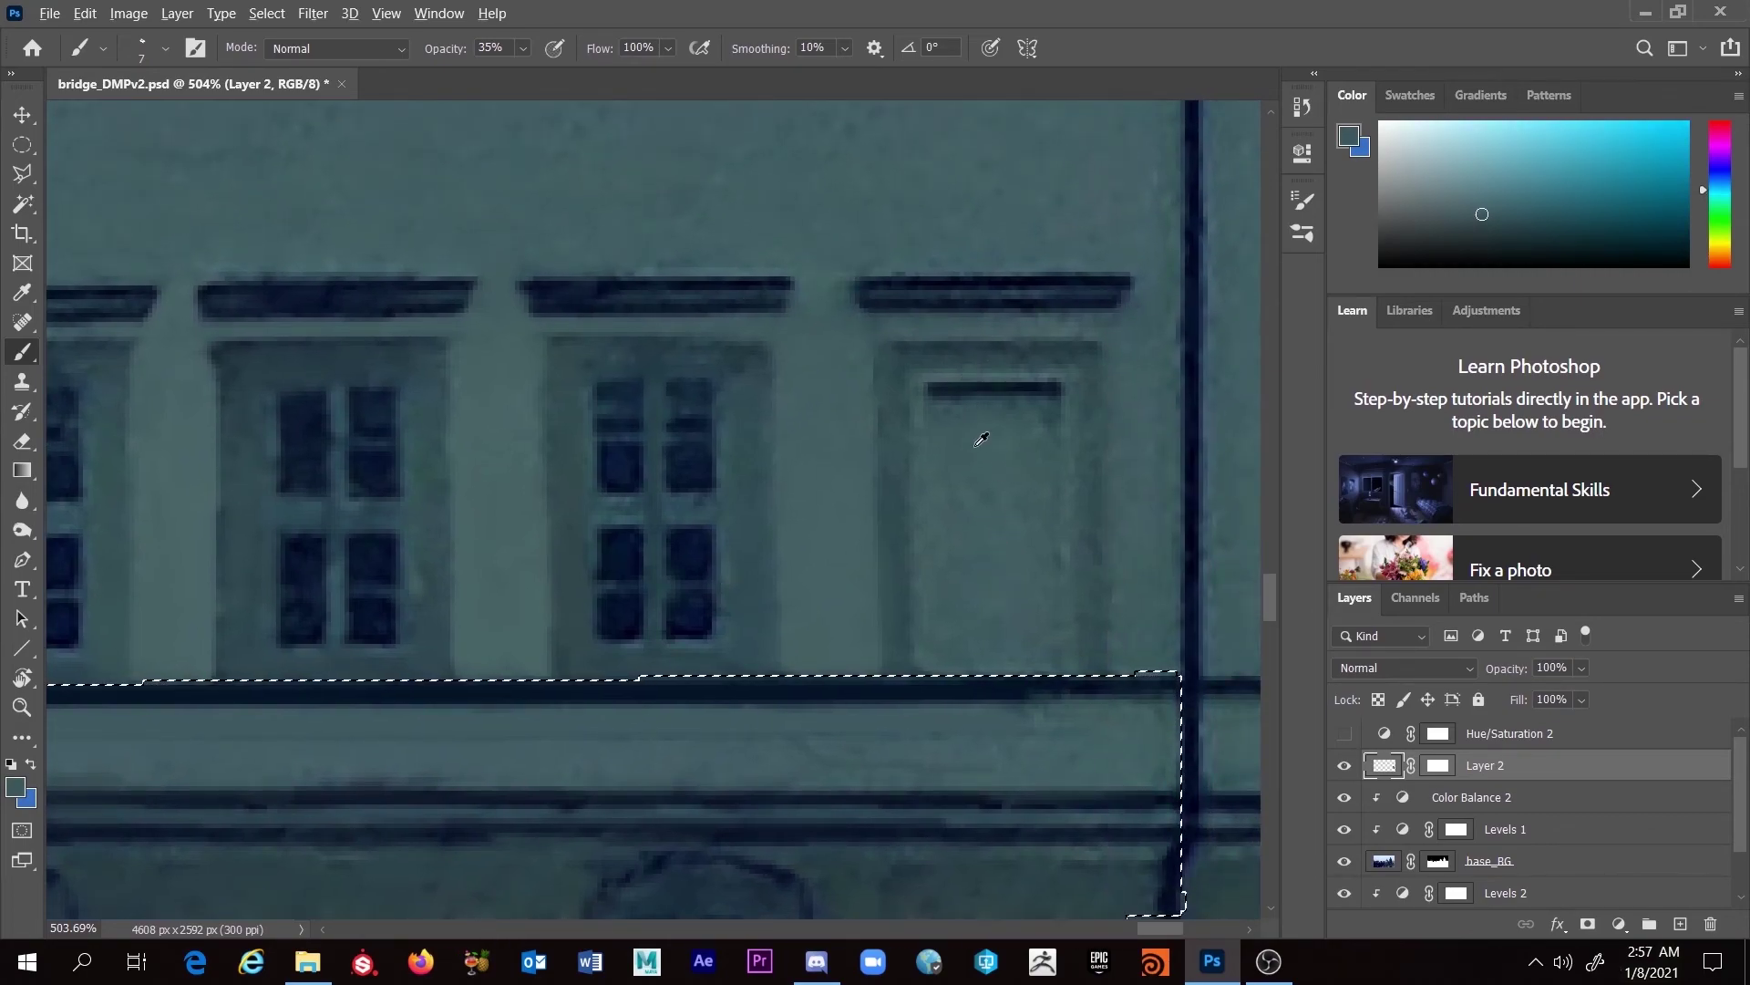
Step: Sample the dark navy tone of the lower moulding left of the downpipe for a 5 px brush and clear the selection
scroll(976, 441, down, 3)
scroll(713, 507, up, 3)
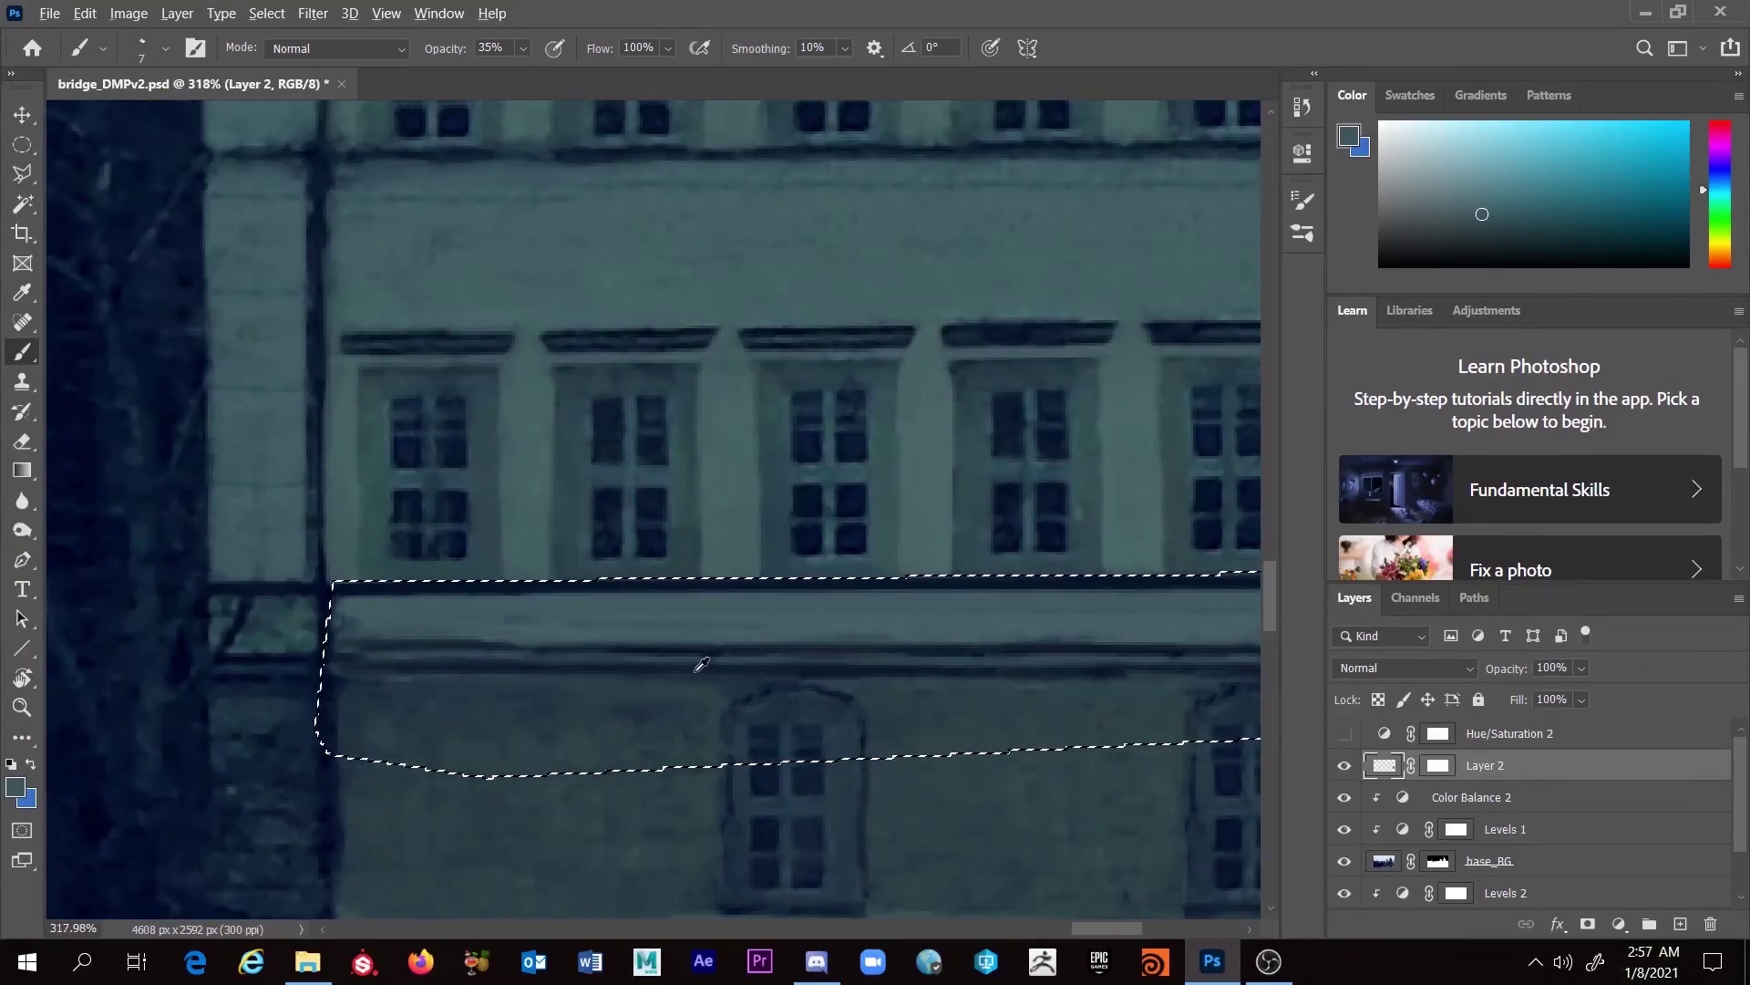
scroll(680, 667, up, 1)
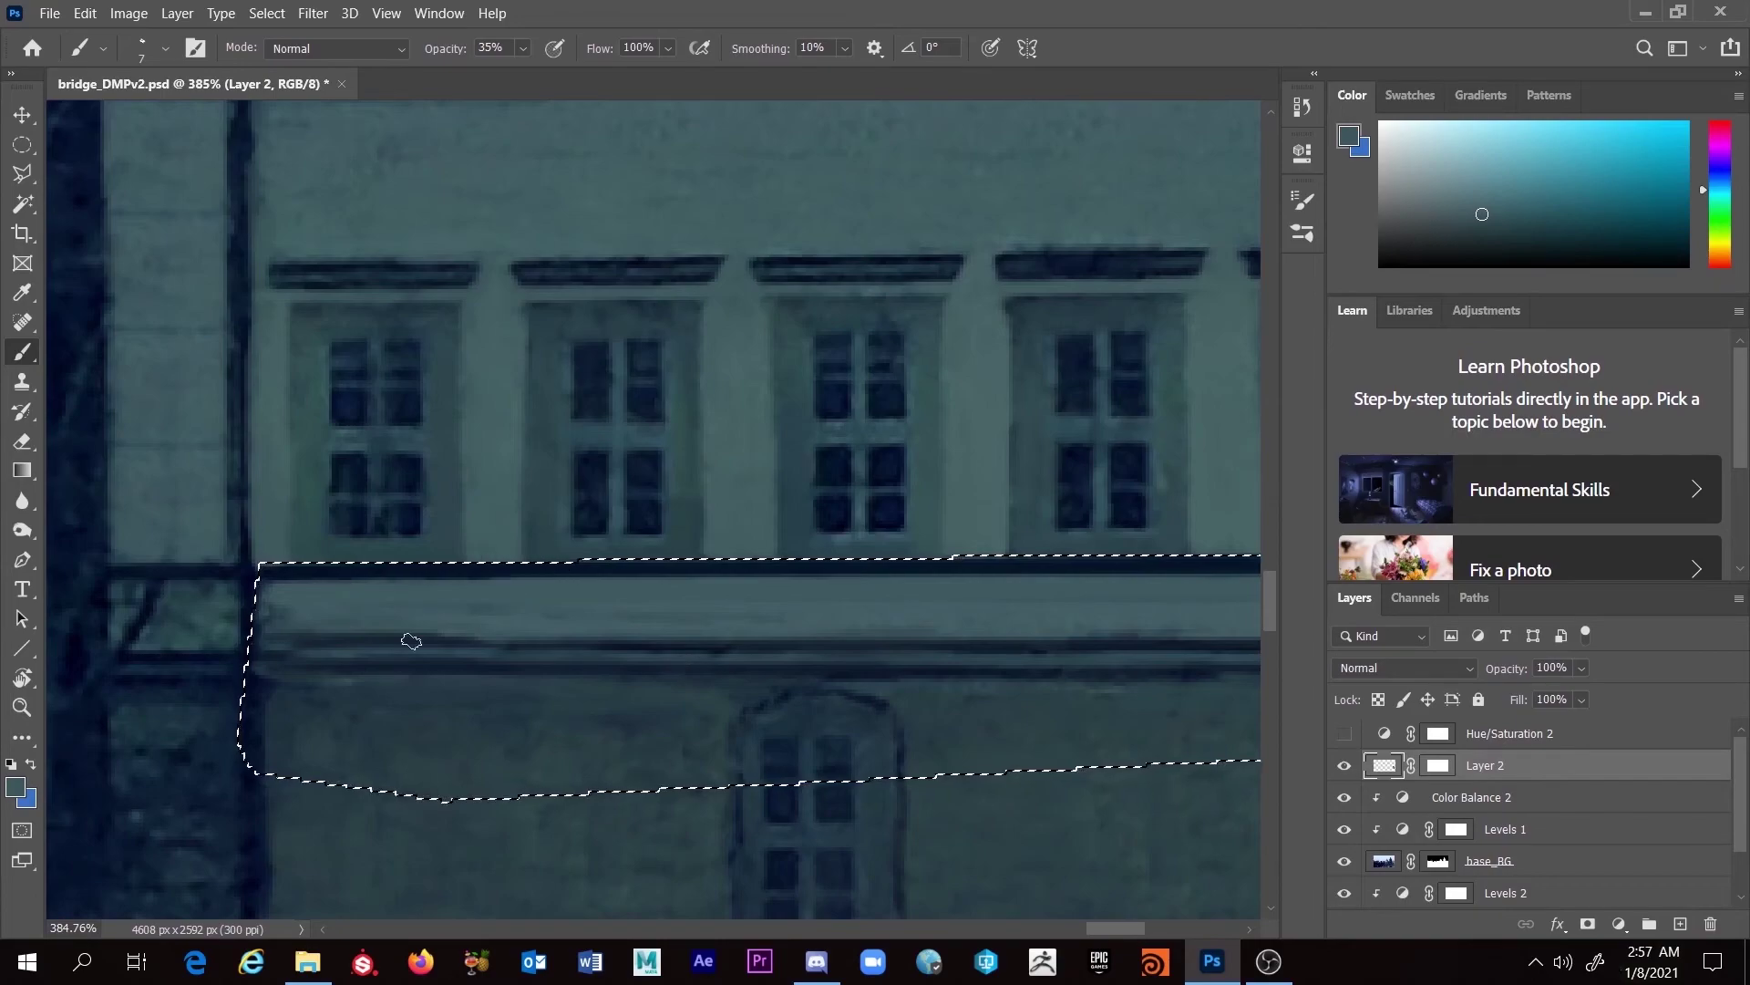
alt+click(185, 652)
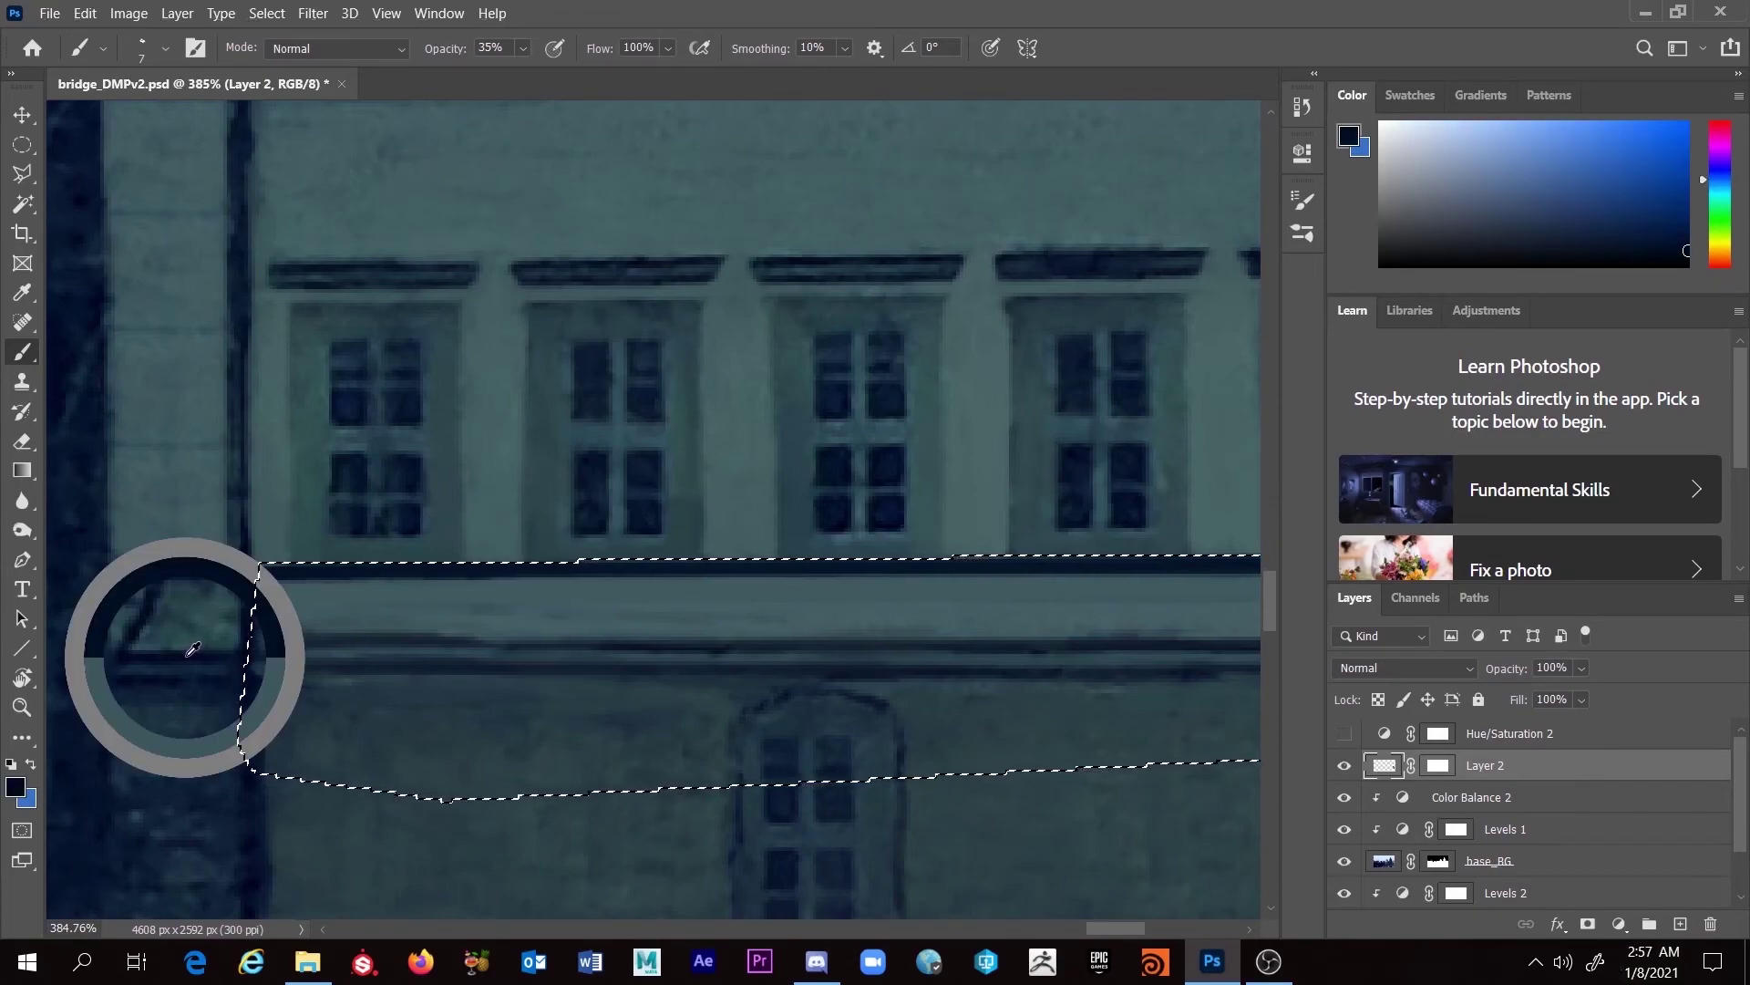
drag(267, 638, 260, 639)
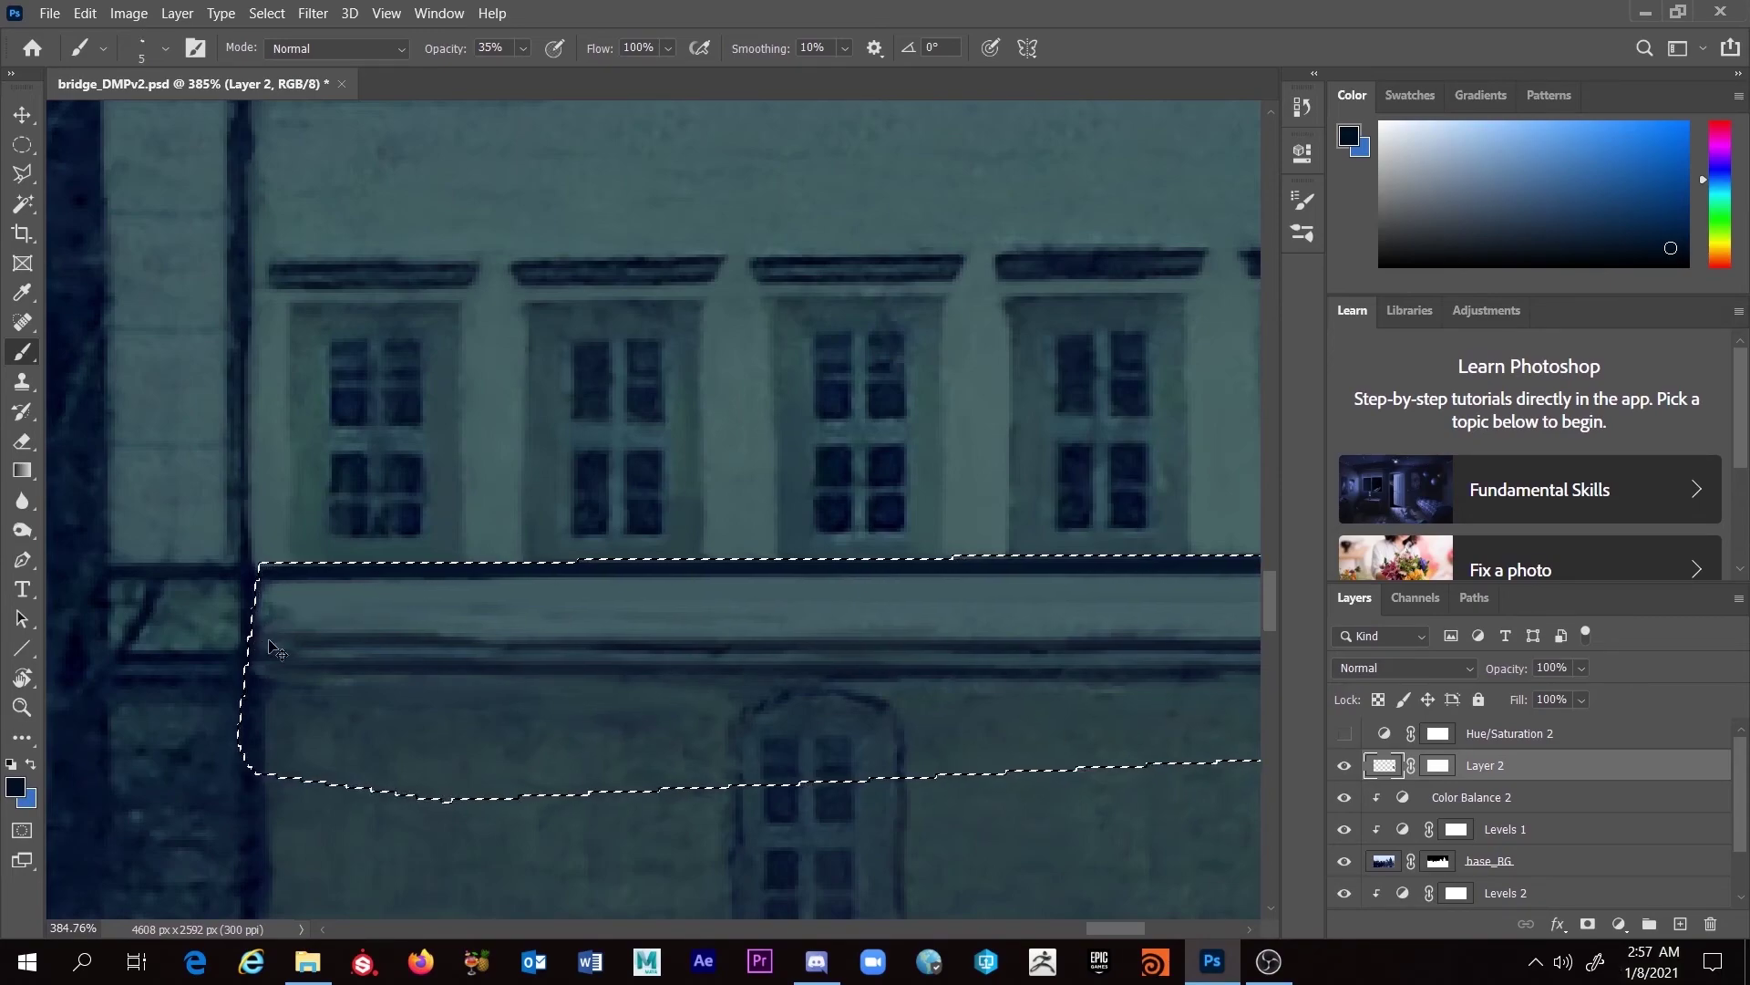
key(ctrl+d)
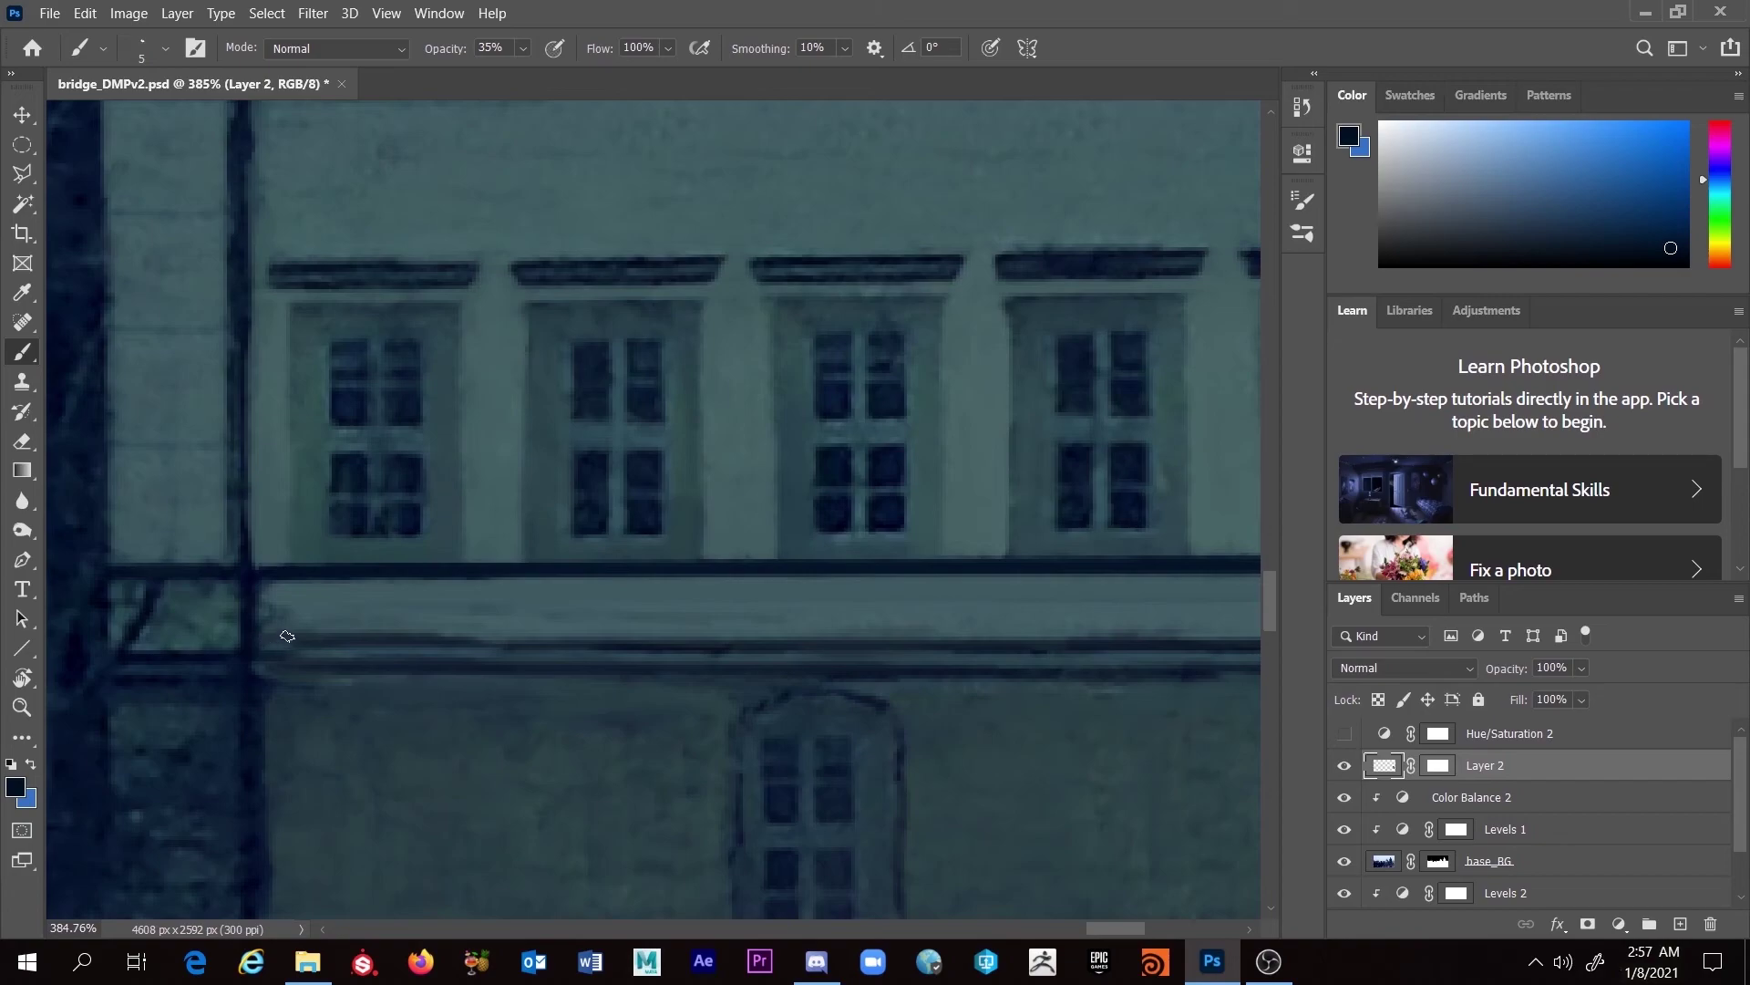
Step: Repaint the lower moulding's upper dark line straight across the facade between the two downpipes with a 5 px brush at 100% opacity
drag(896, 659, 374, 640)
drag(1130, 659, 837, 668)
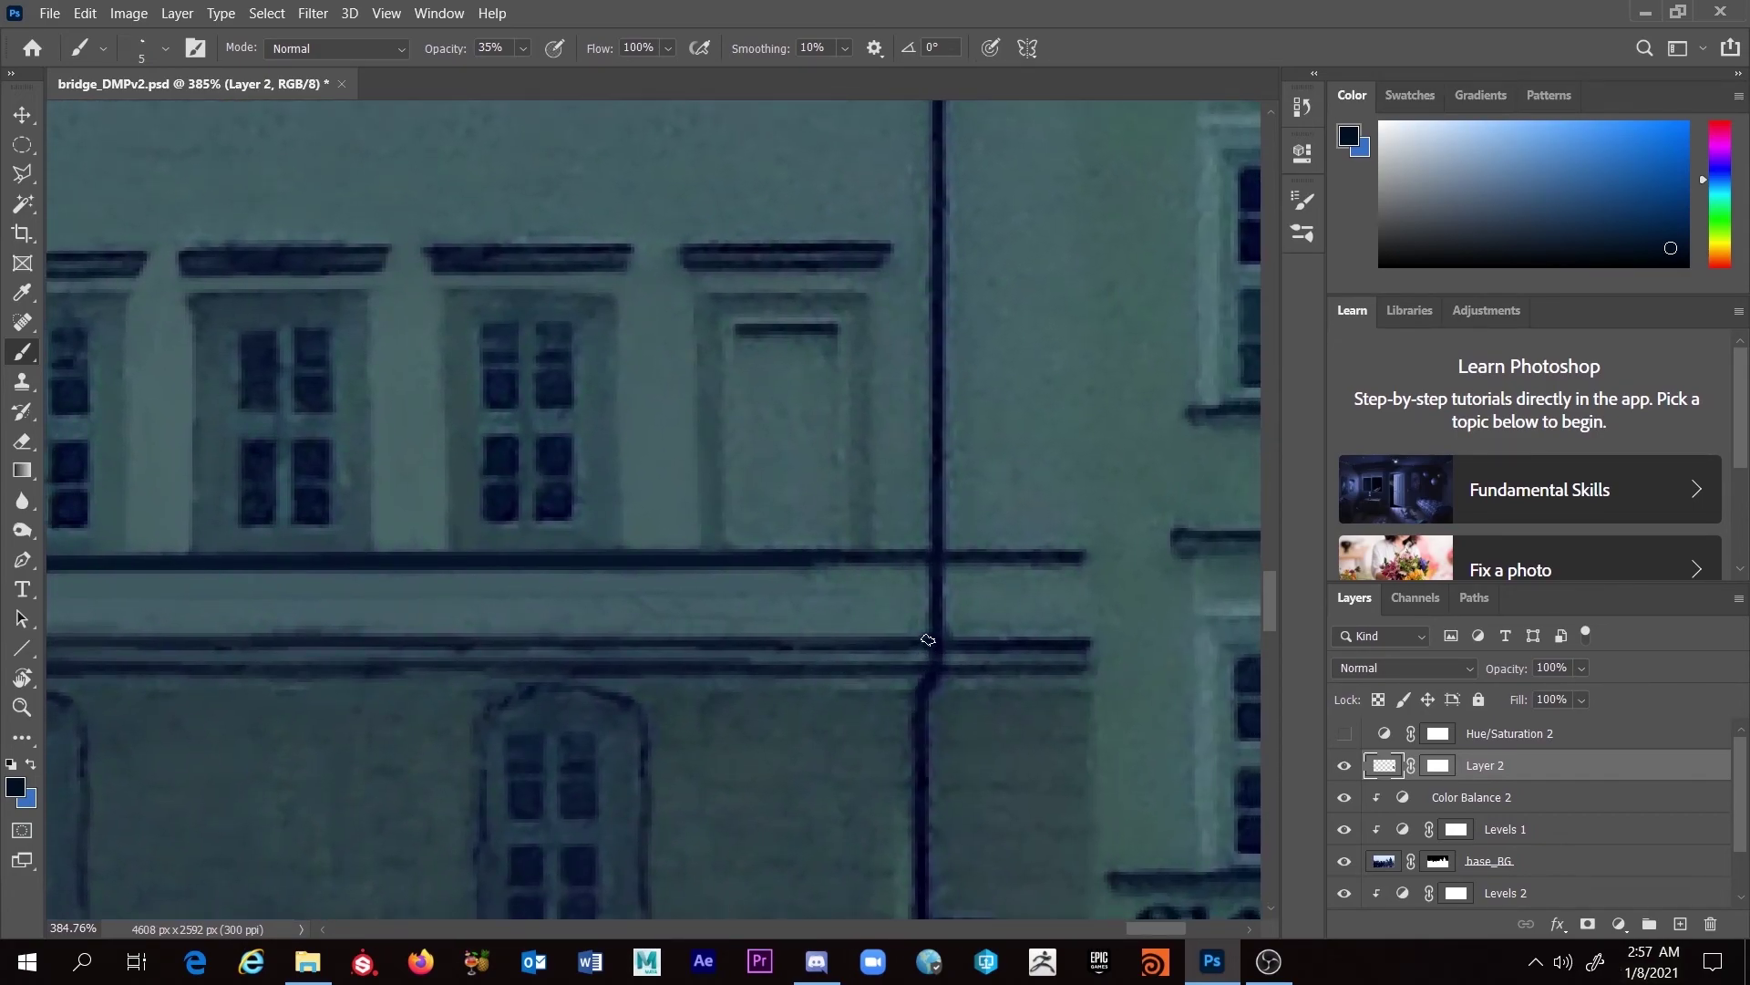
shift+click(923, 641)
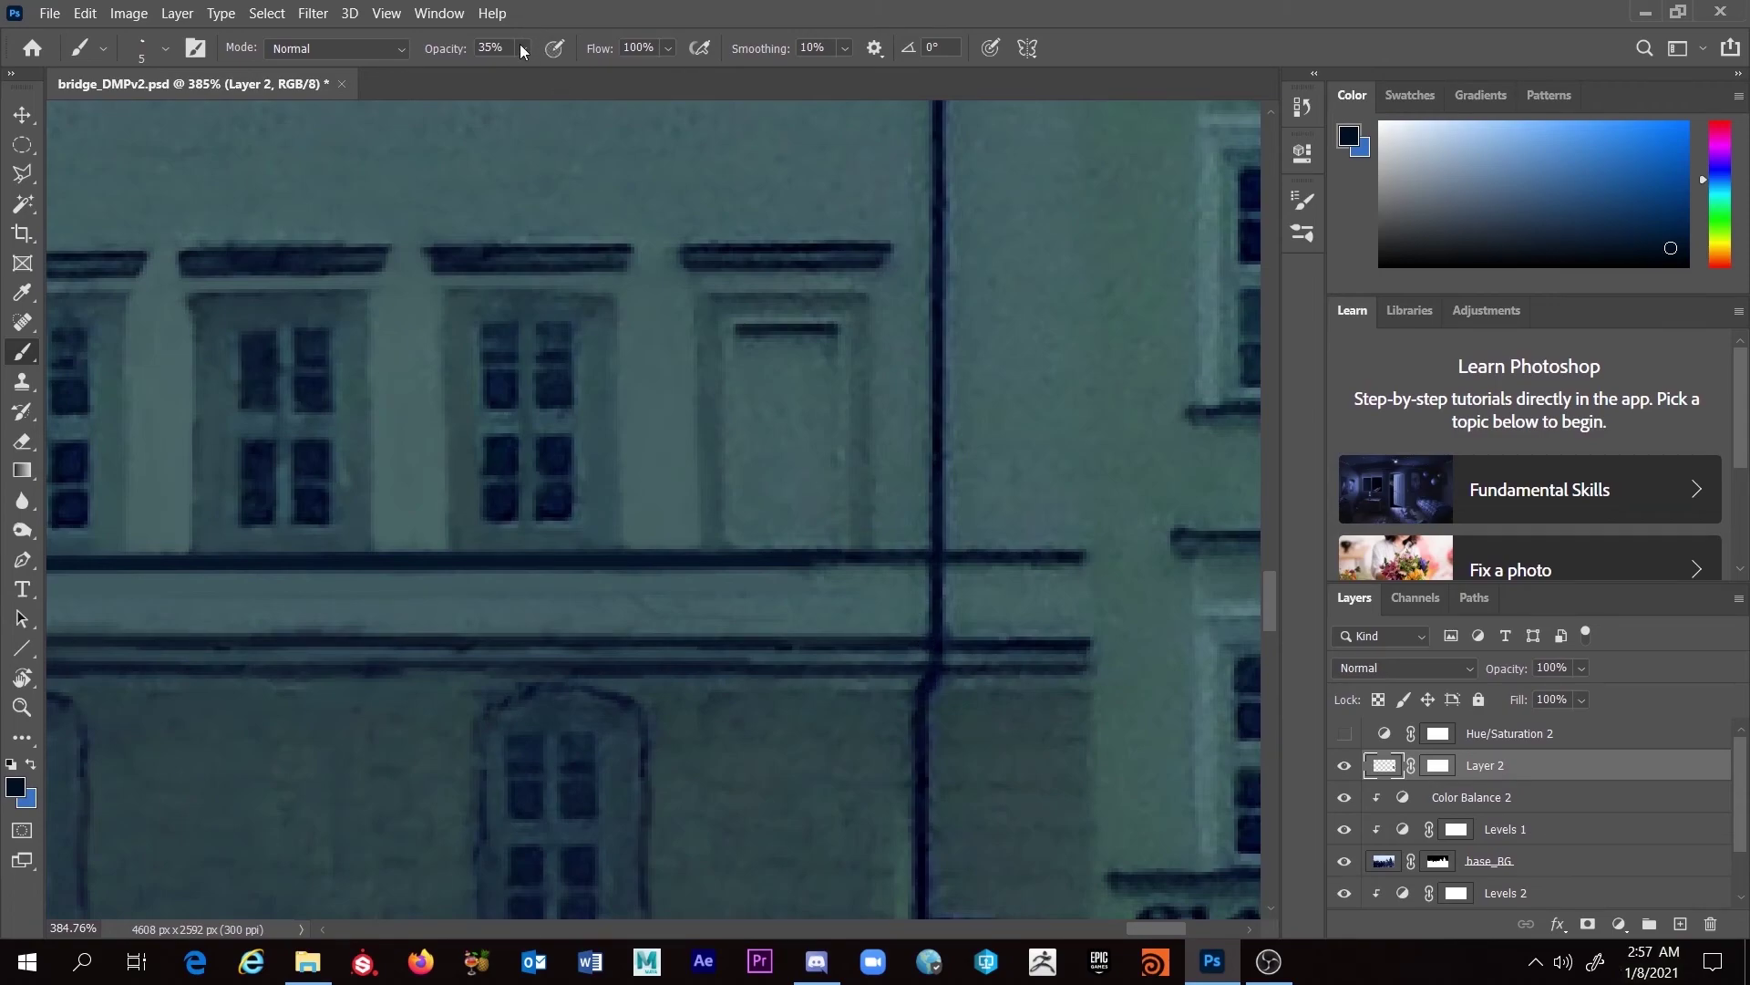
click(522, 48)
drag(566, 499, 1097, 516)
drag(828, 520, 1178, 524)
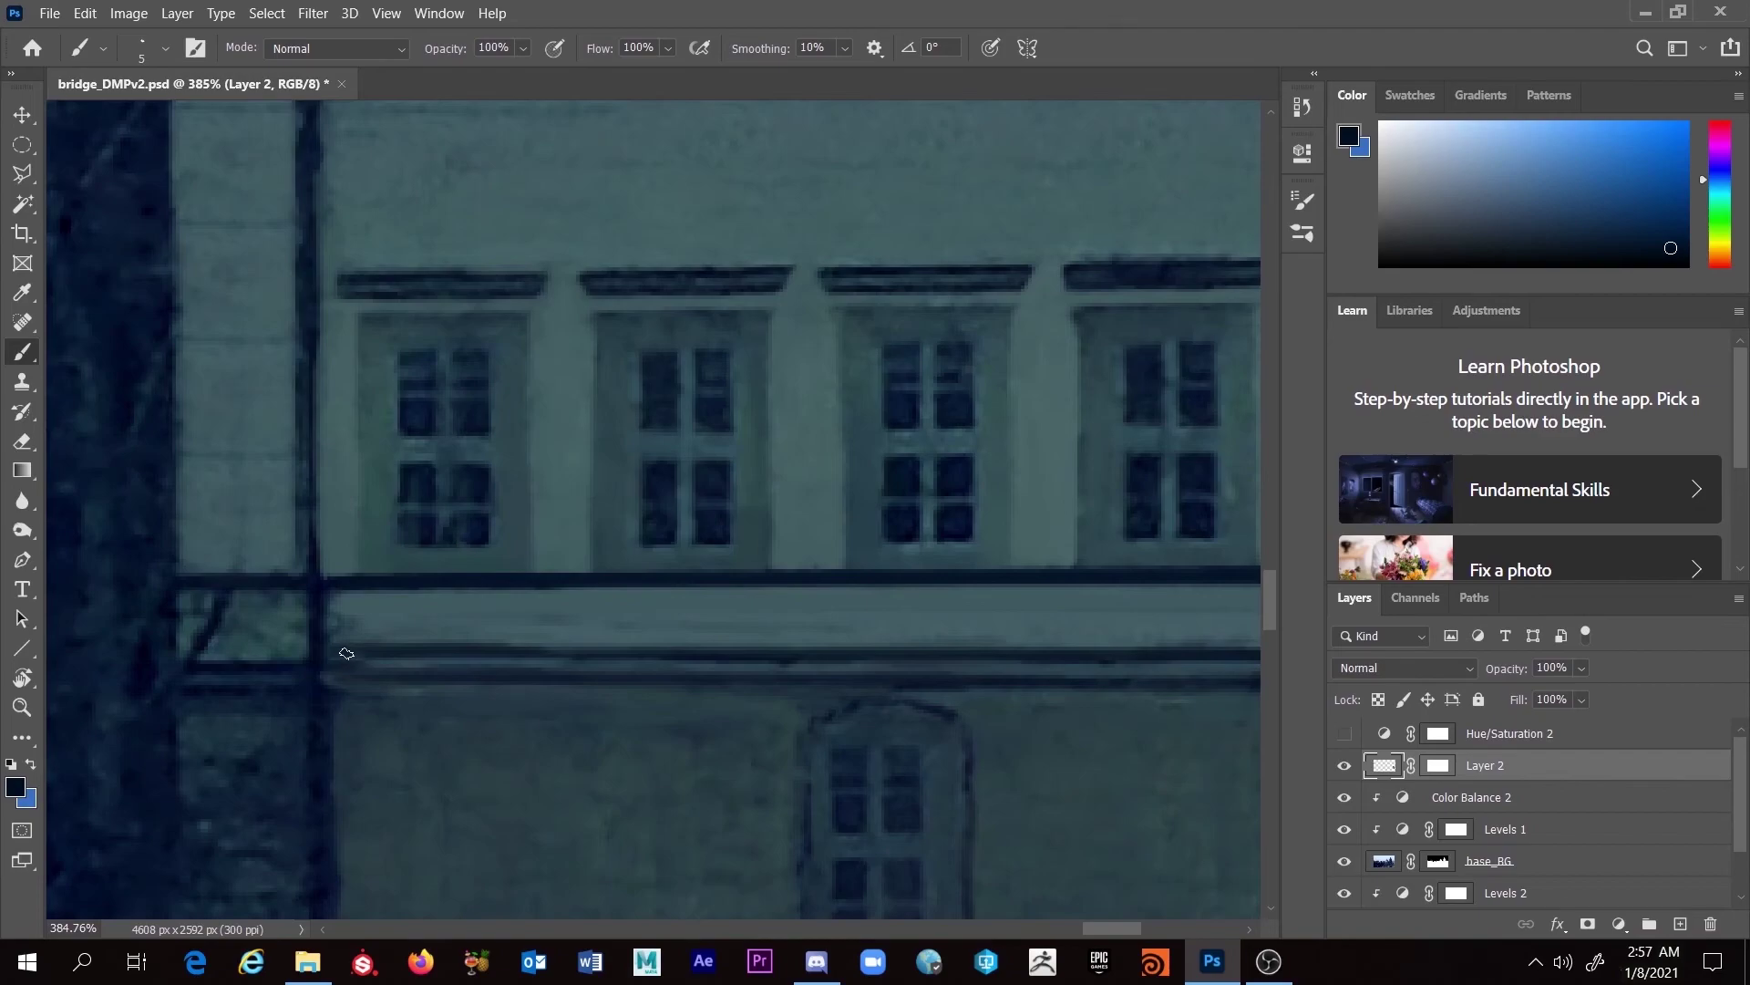
drag(805, 672, 347, 631)
mouse_move(1210, 738)
mouse_down()
mouse_move(848, 702)
mouse_move(825, 727)
mouse_up()
shift+click(961, 602)
drag(766, 670, 1139, 684)
drag(693, 621, 1119, 587)
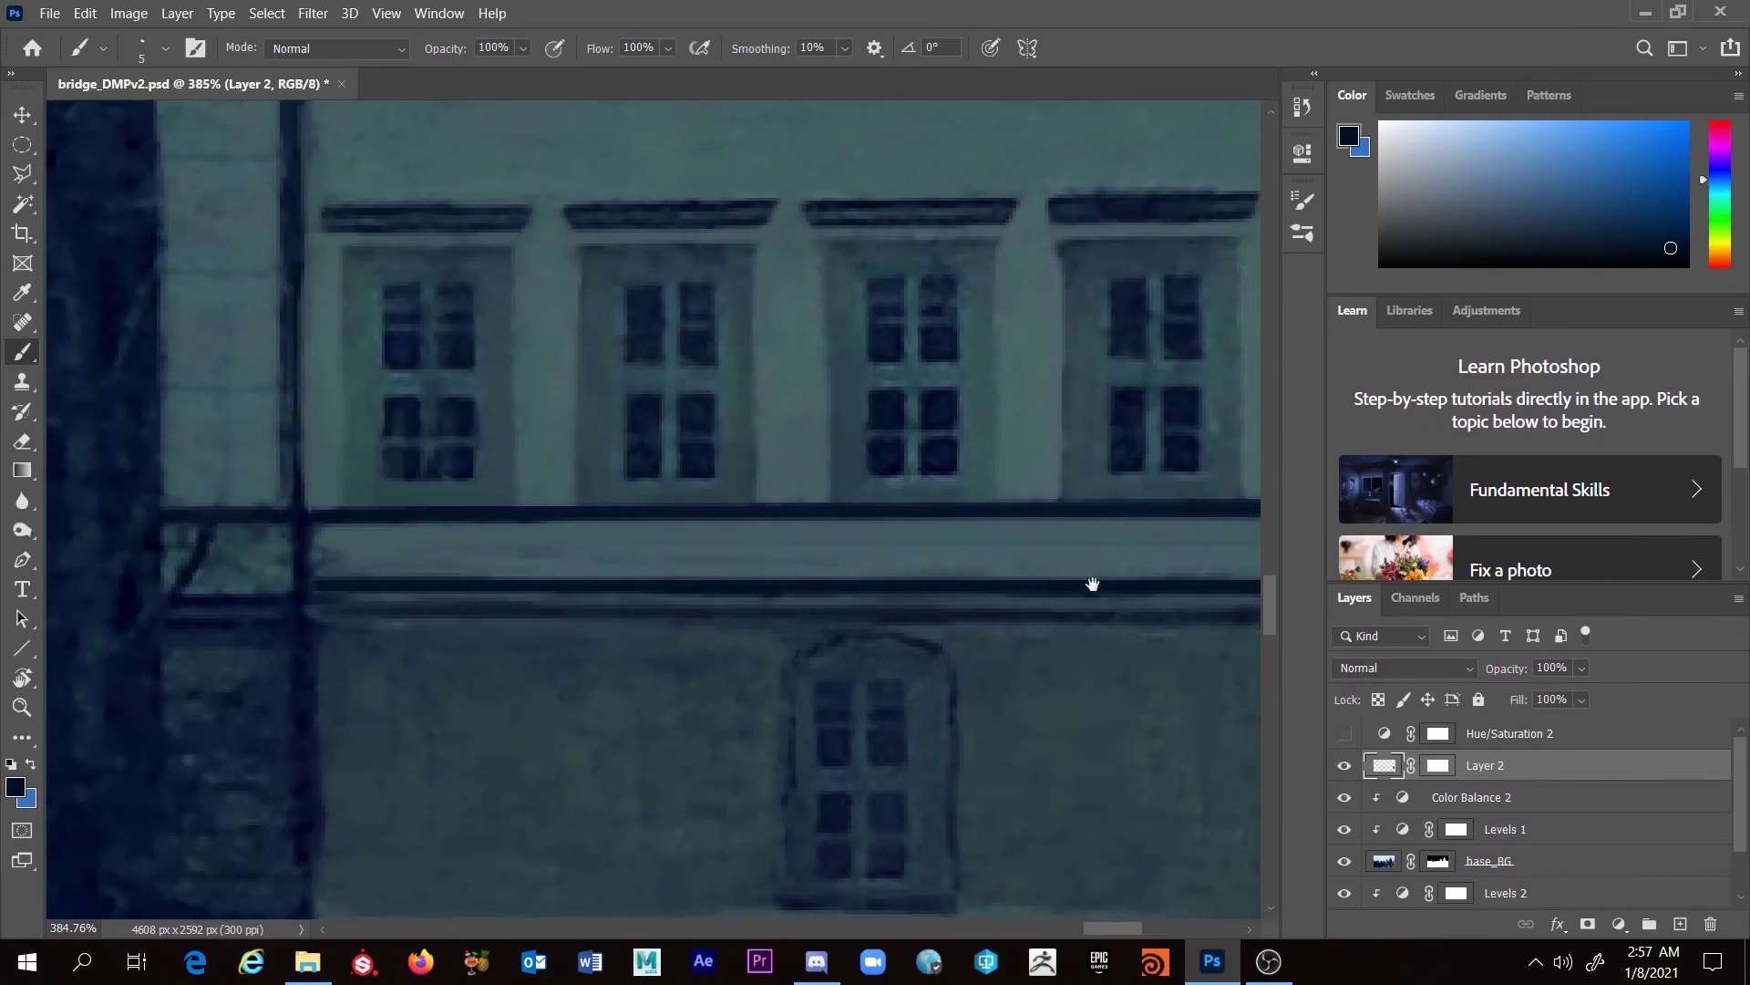
Step: Repaint the mid-tone band beneath the lower moulding's upper dark line with a sampled grey-blue, using a 3 px brush at 99% opacity
alt+click(375, 593)
drag(319, 600, 322, 585)
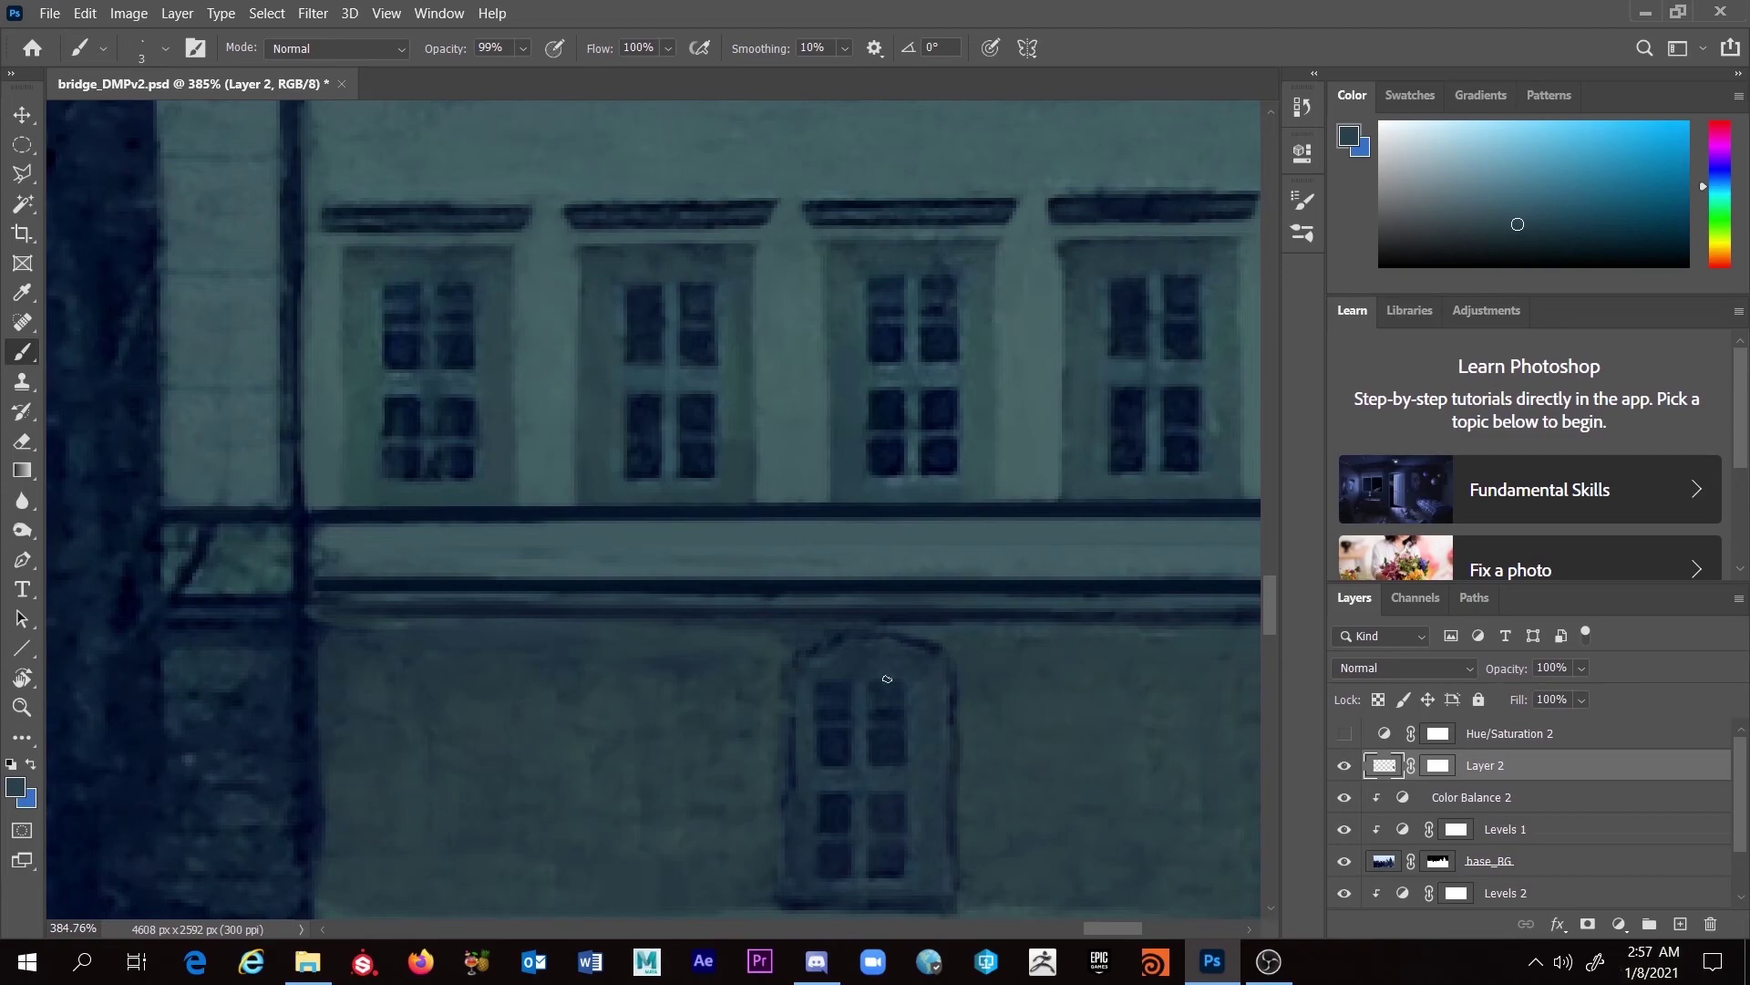
scroll(874, 676, right, 10)
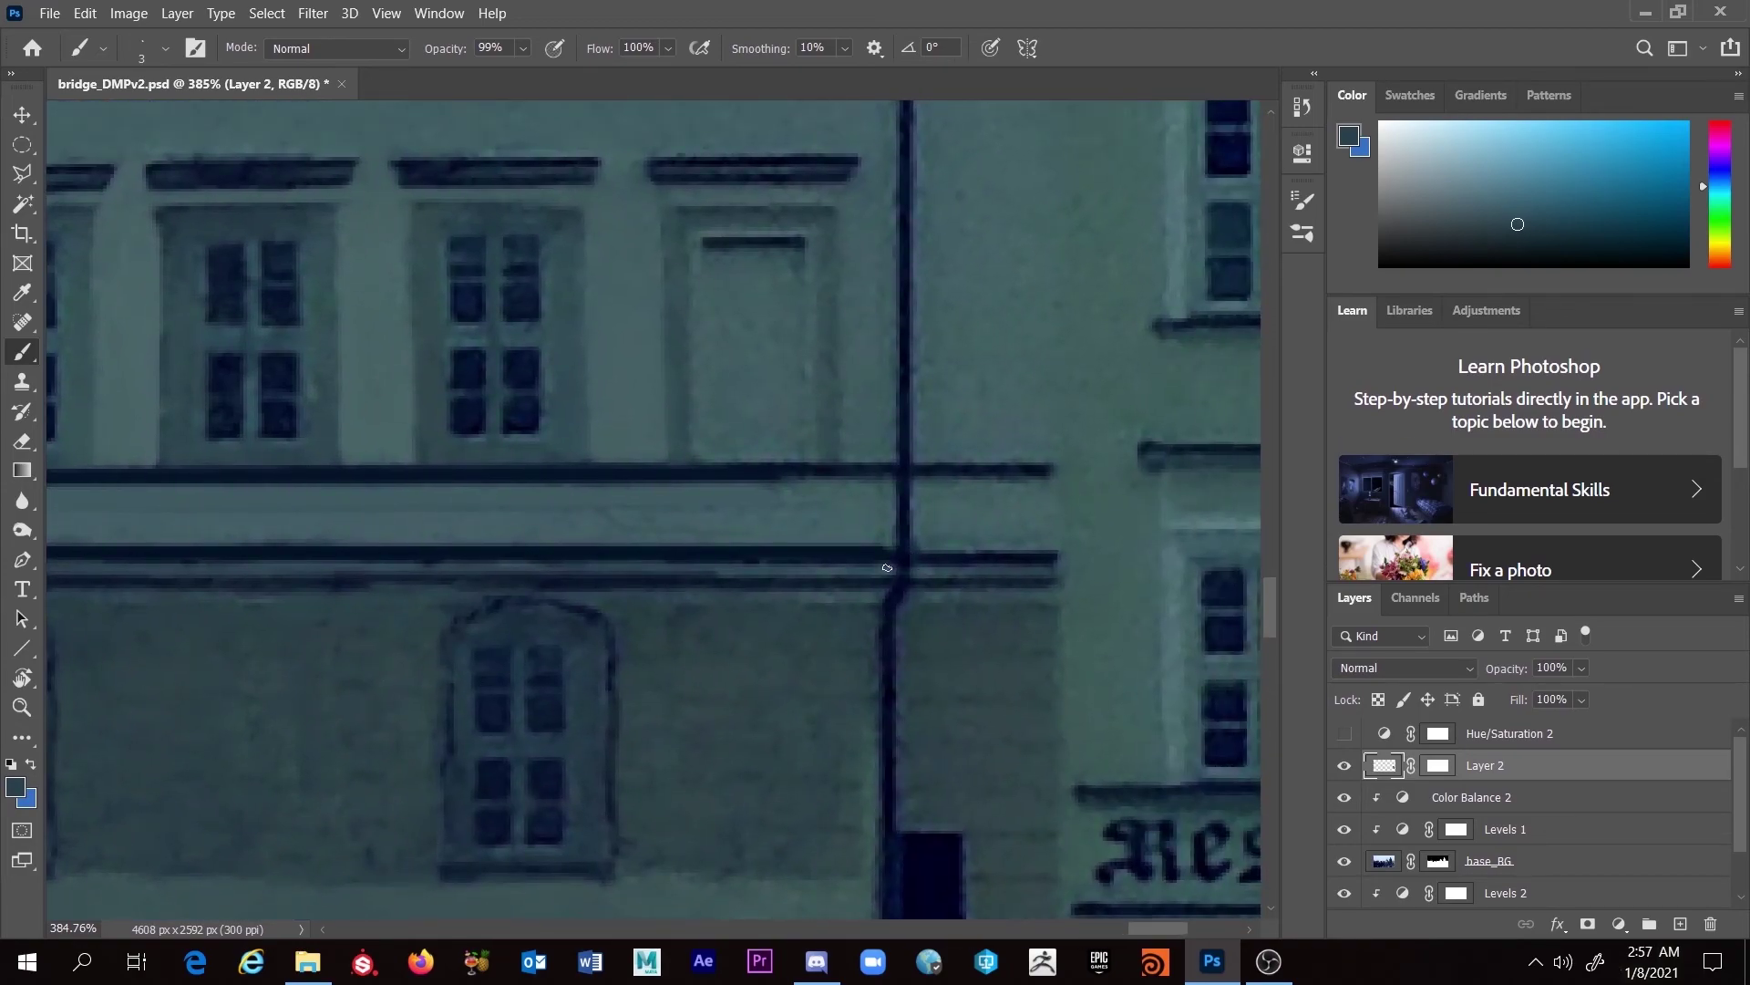
scroll(890, 581, left, 8)
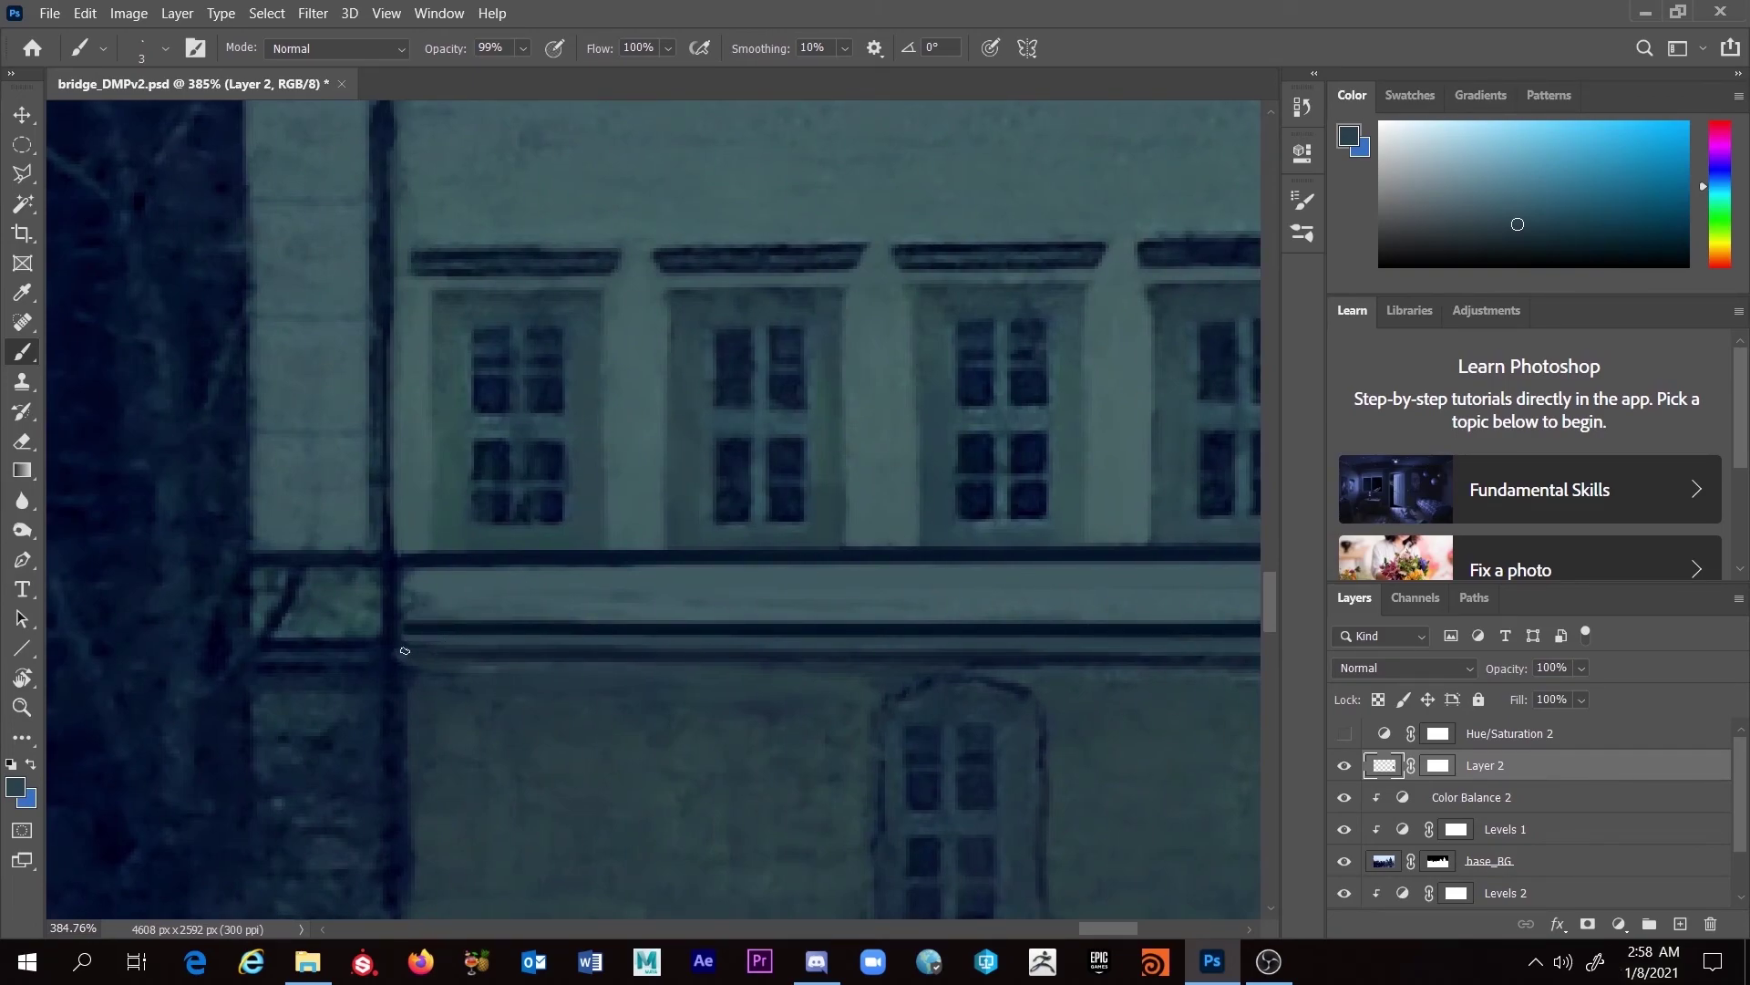
Step: Repaint the lower moulding's bottom dark line straight between the two downpipes with sampled dark navy, using a 3 px brush at 98% opacity
alt+click(395, 633)
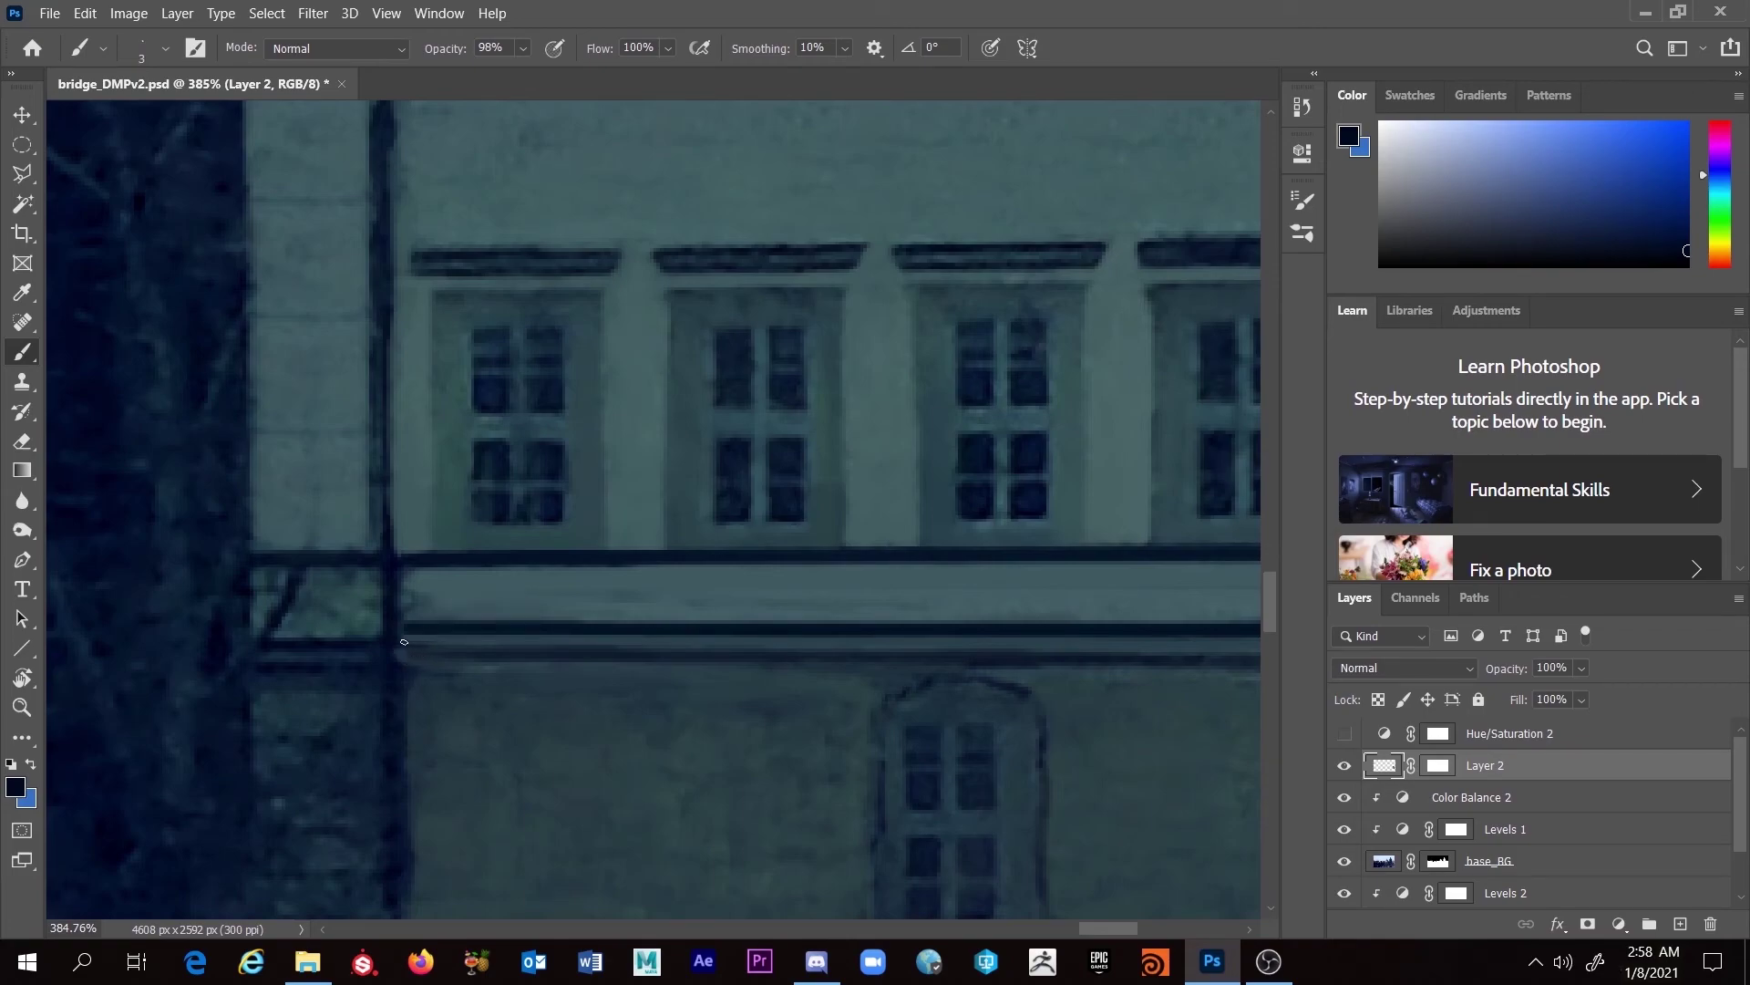
scroll(1017, 695, right, 5)
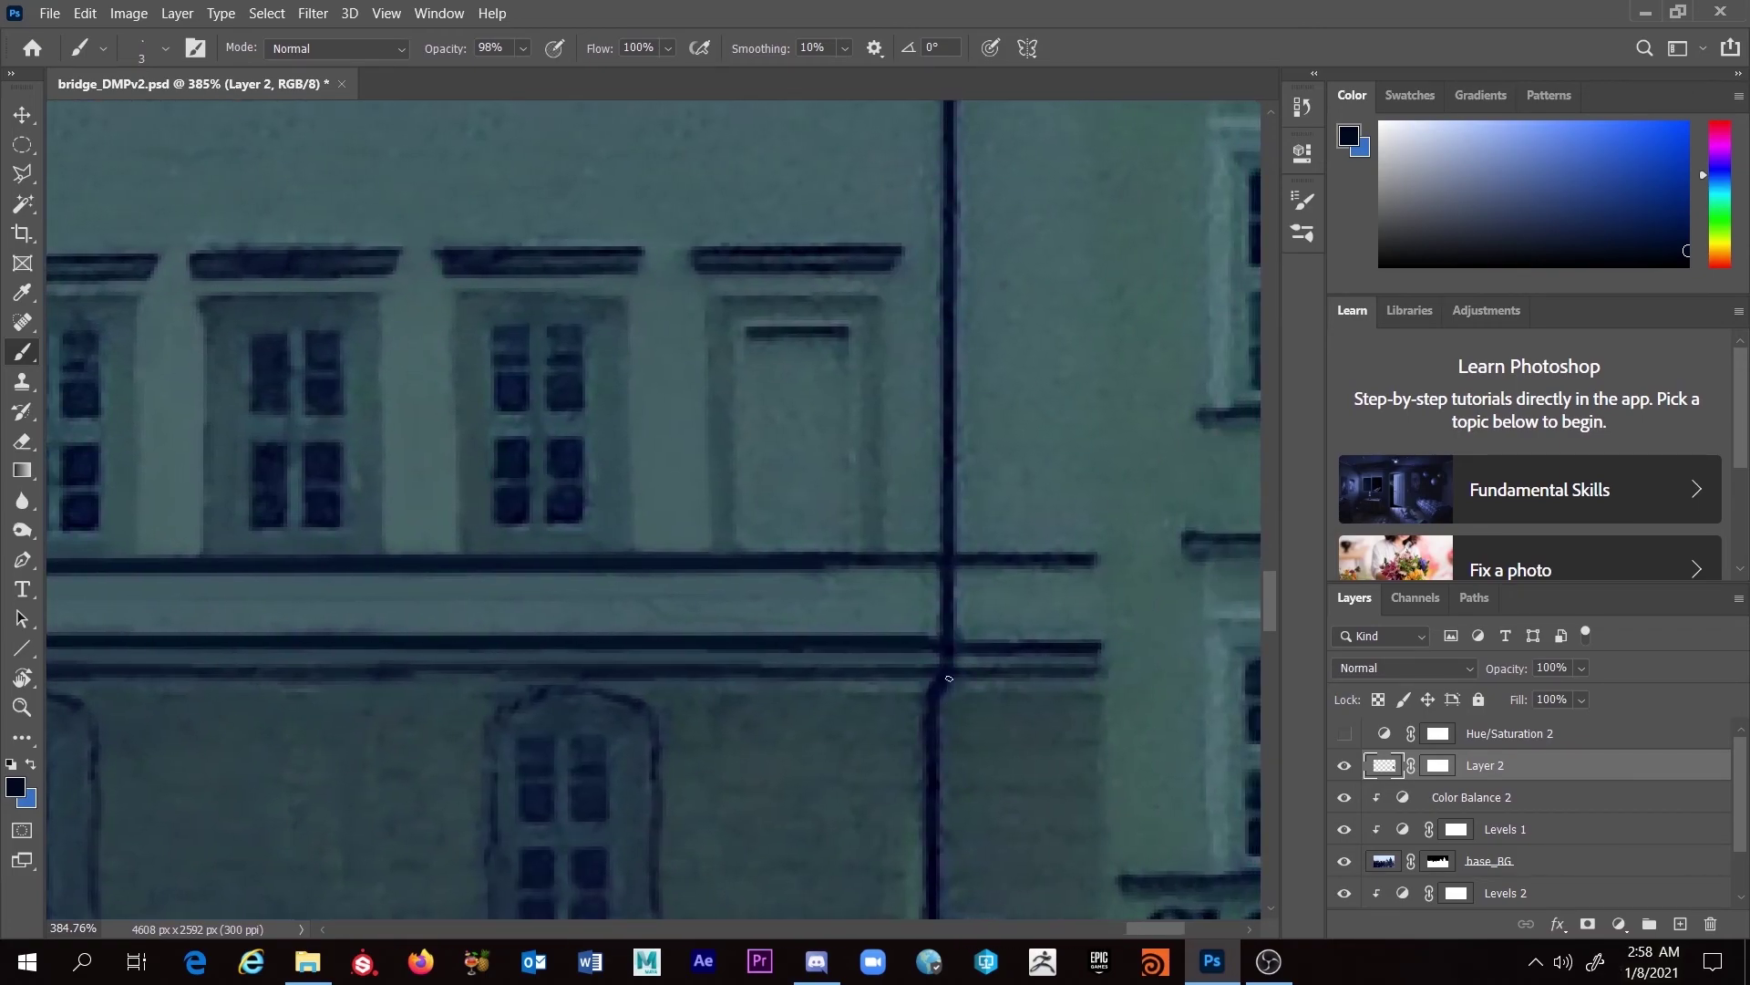
shift+click(933, 671)
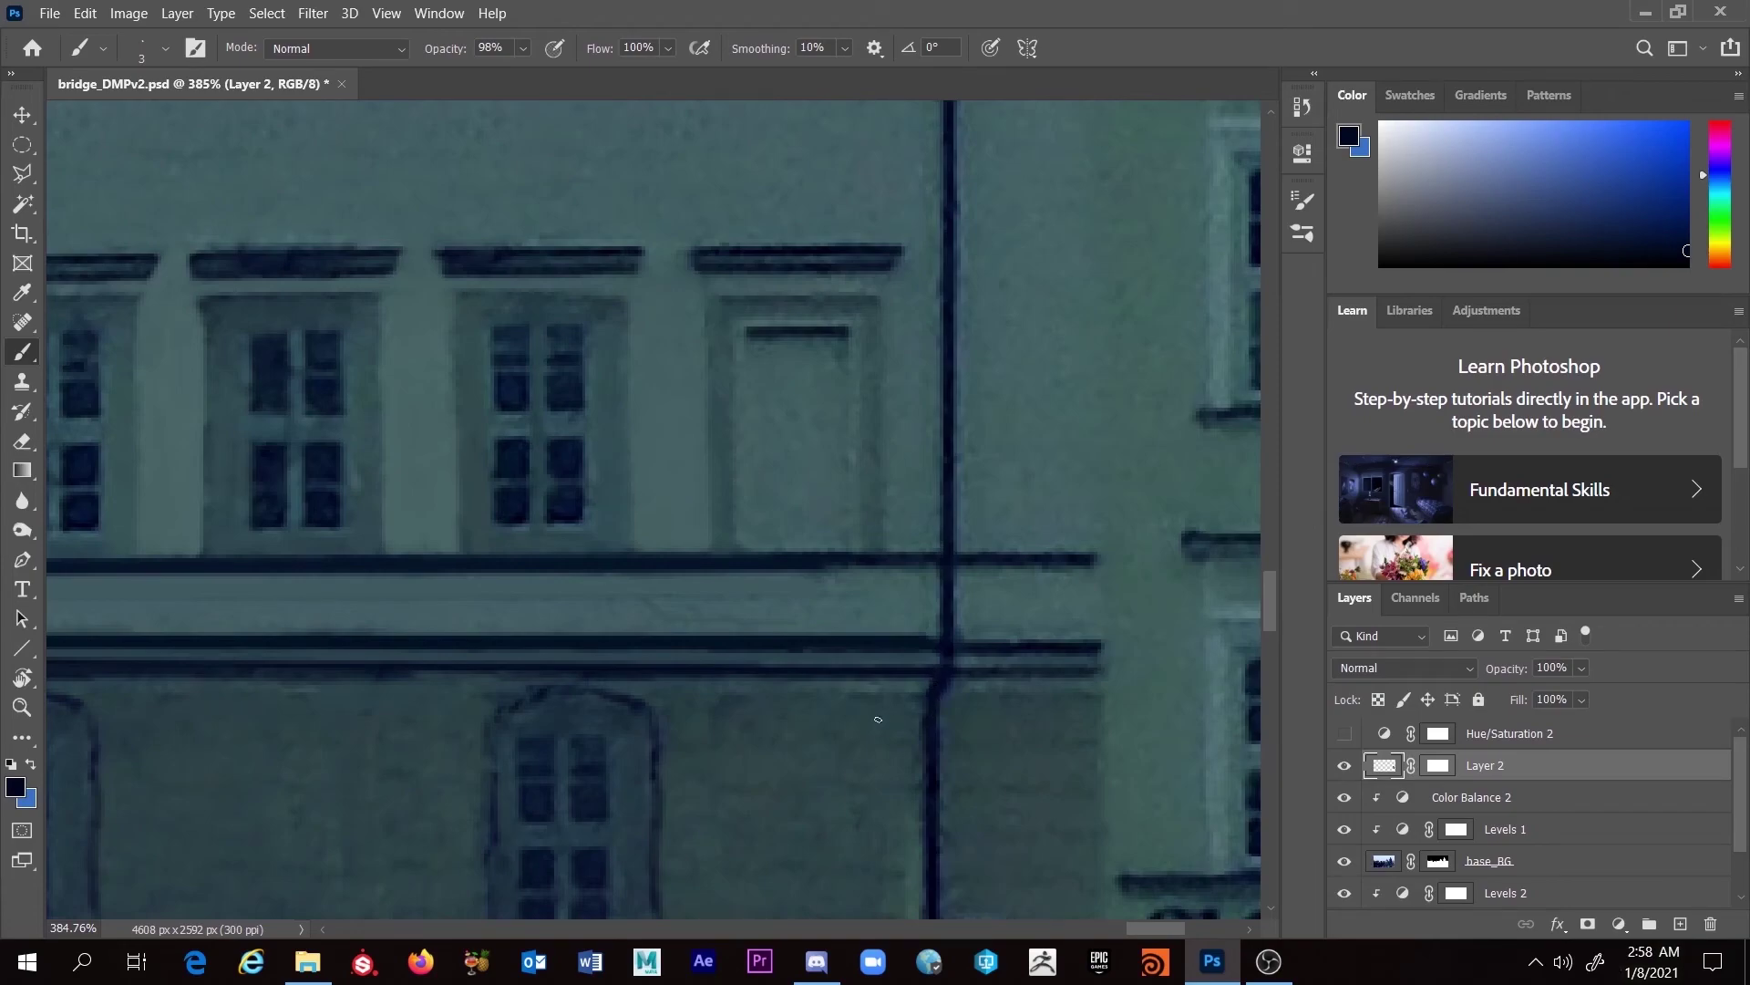
scroll(895, 719, left, 10)
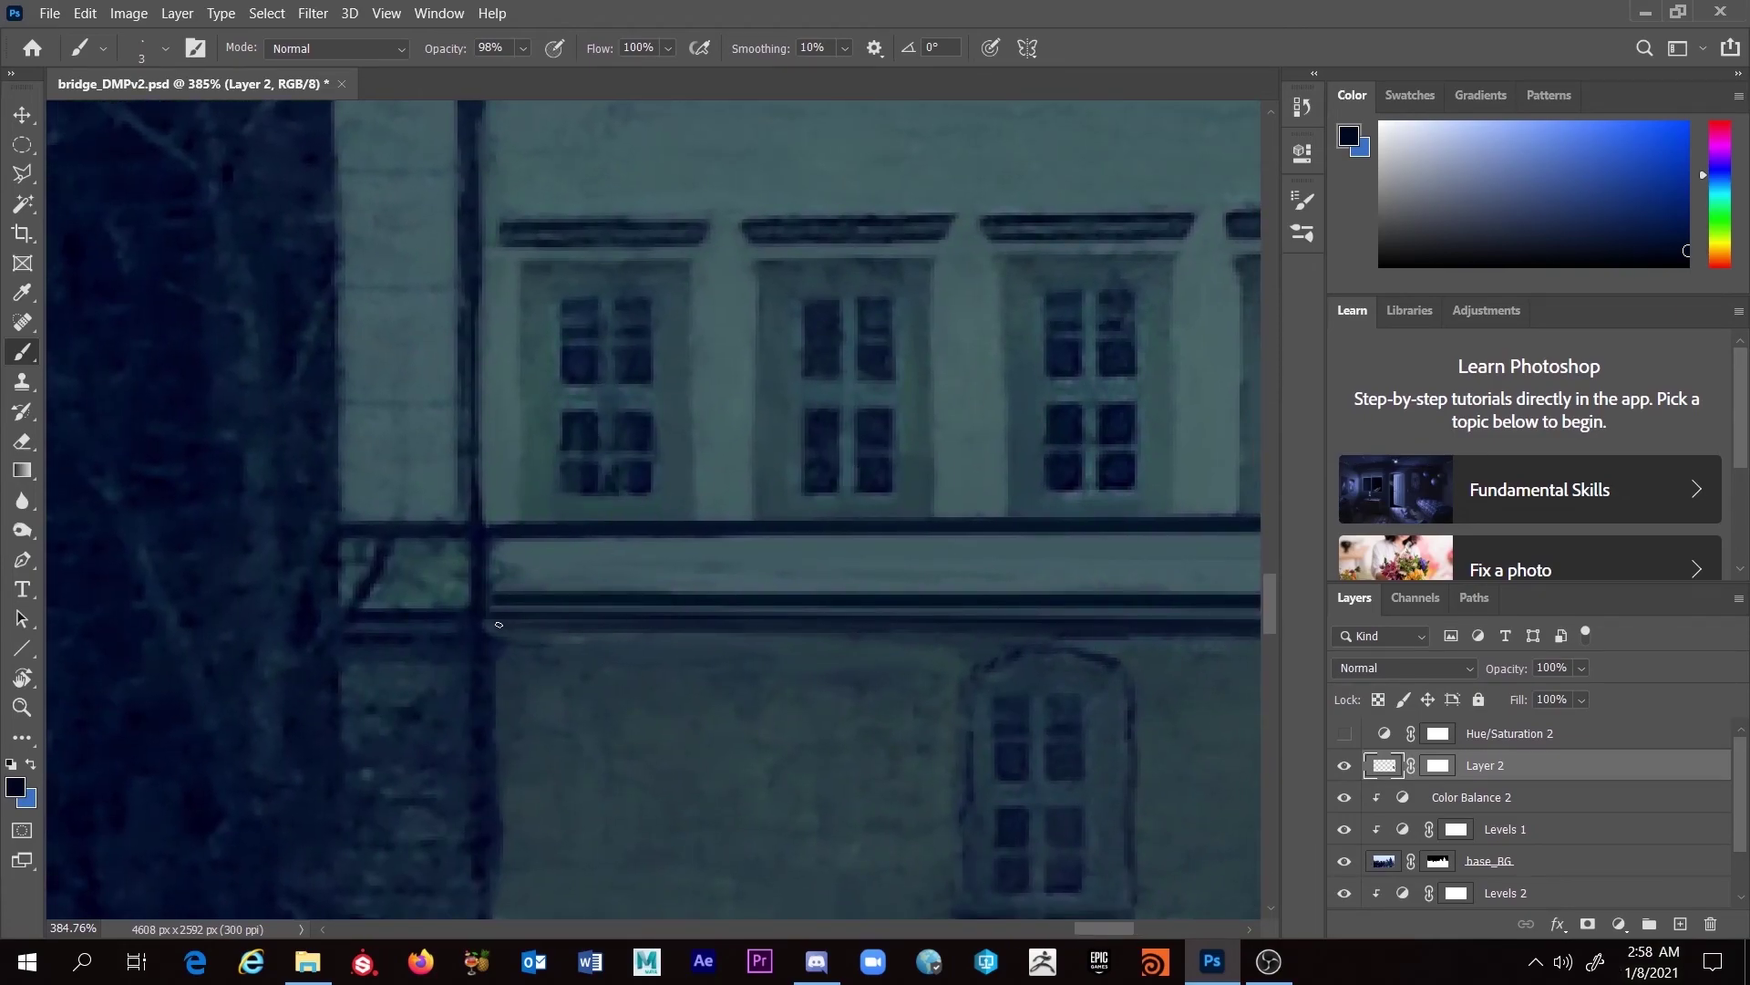
drag(774, 633, 926, 664)
drag(164, 661, 549, 656)
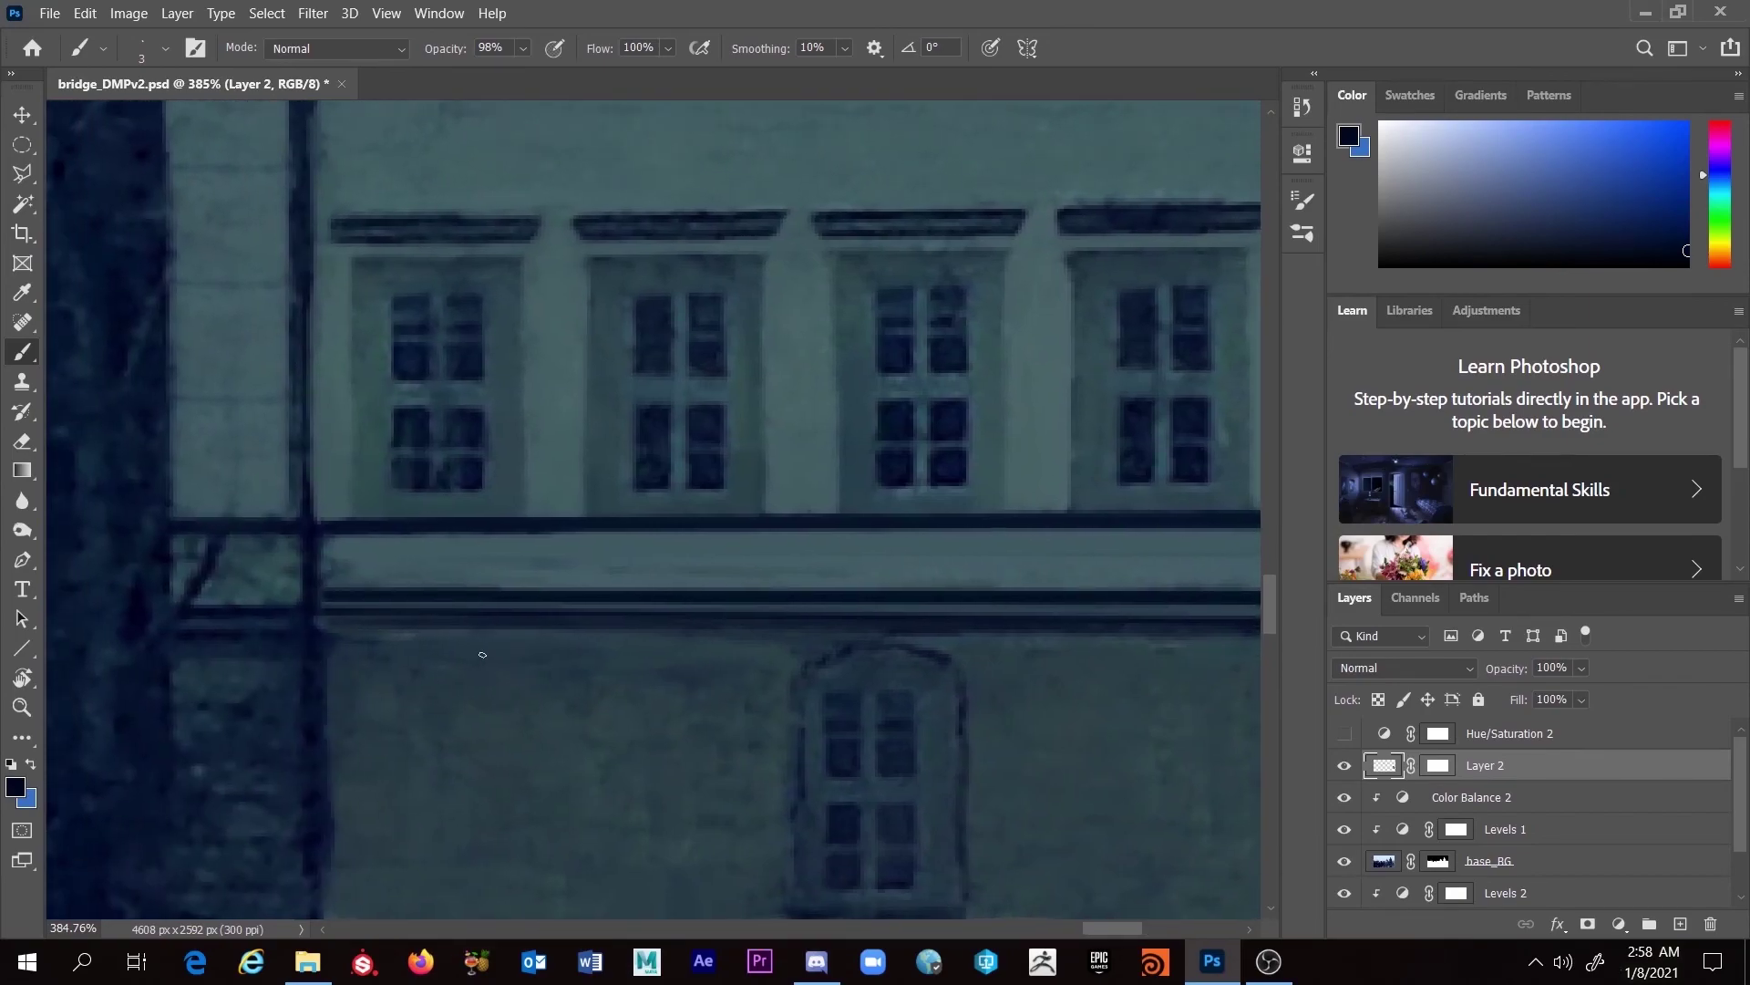
Step: Repaint the thin edge beneath the lower moulding's bottom dark line across the facade with sampled grey-blue and teal tones
alt+click(340, 619)
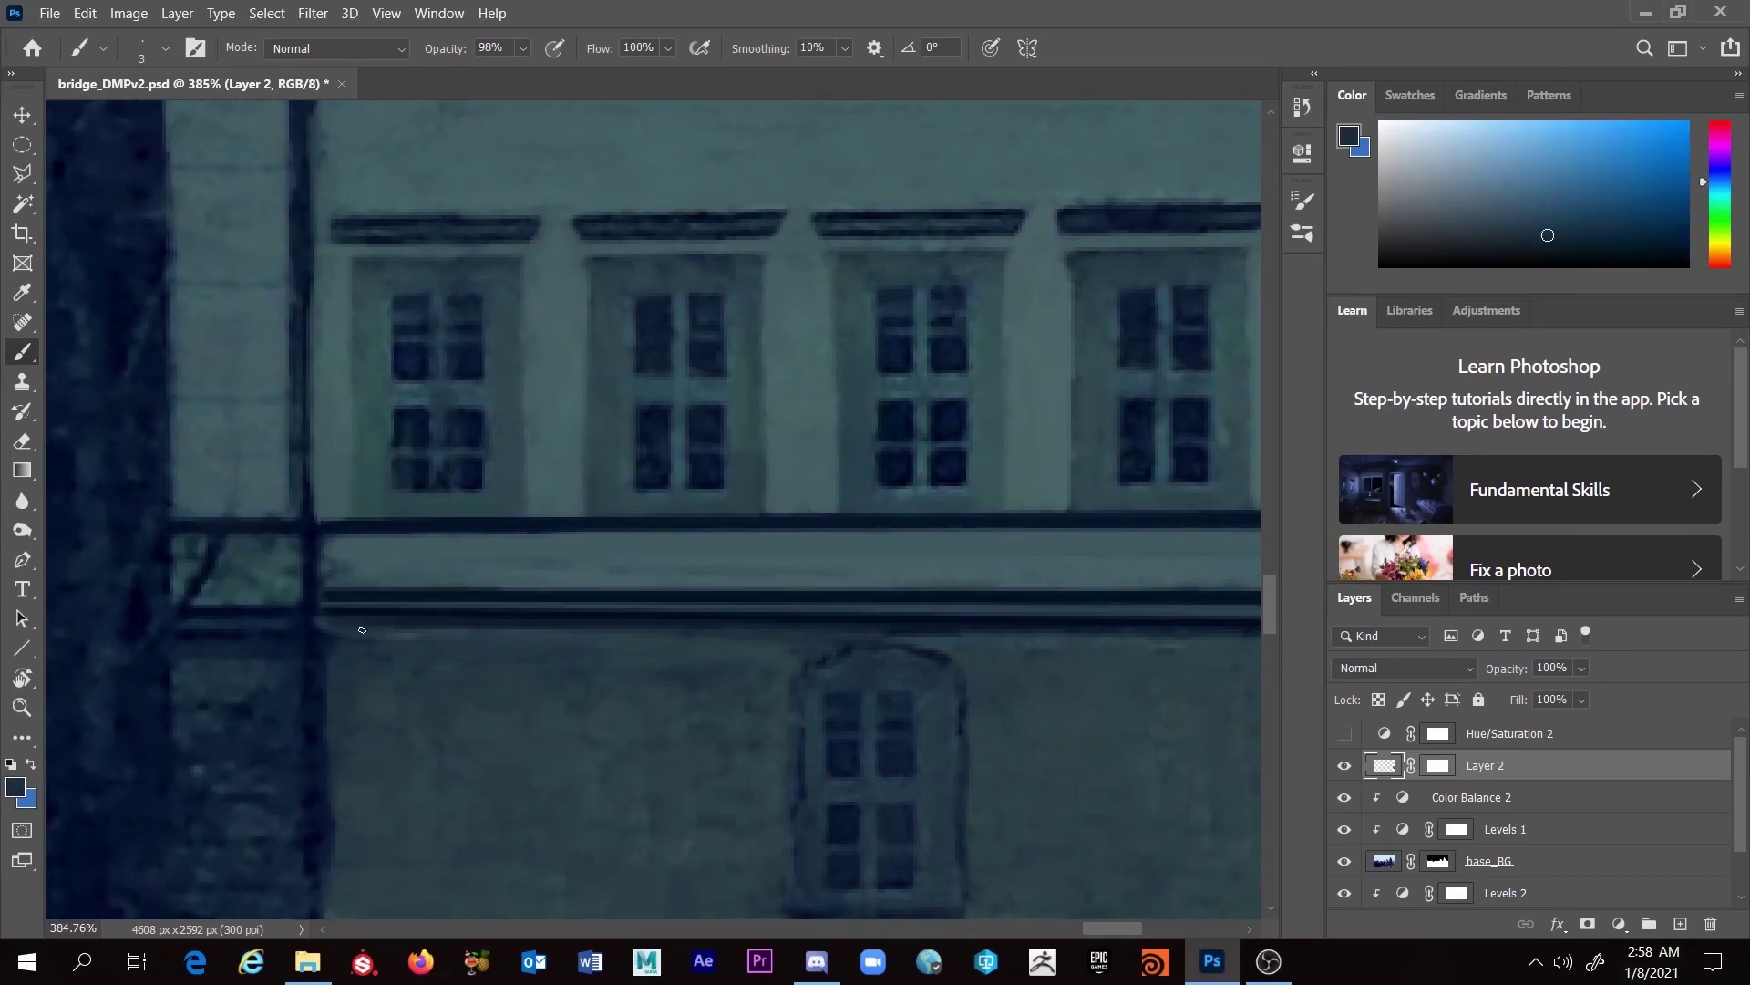
drag(341, 627, 338, 630)
drag(743, 669, 428, 654)
drag(1130, 707, 748, 695)
shift+click(1088, 619)
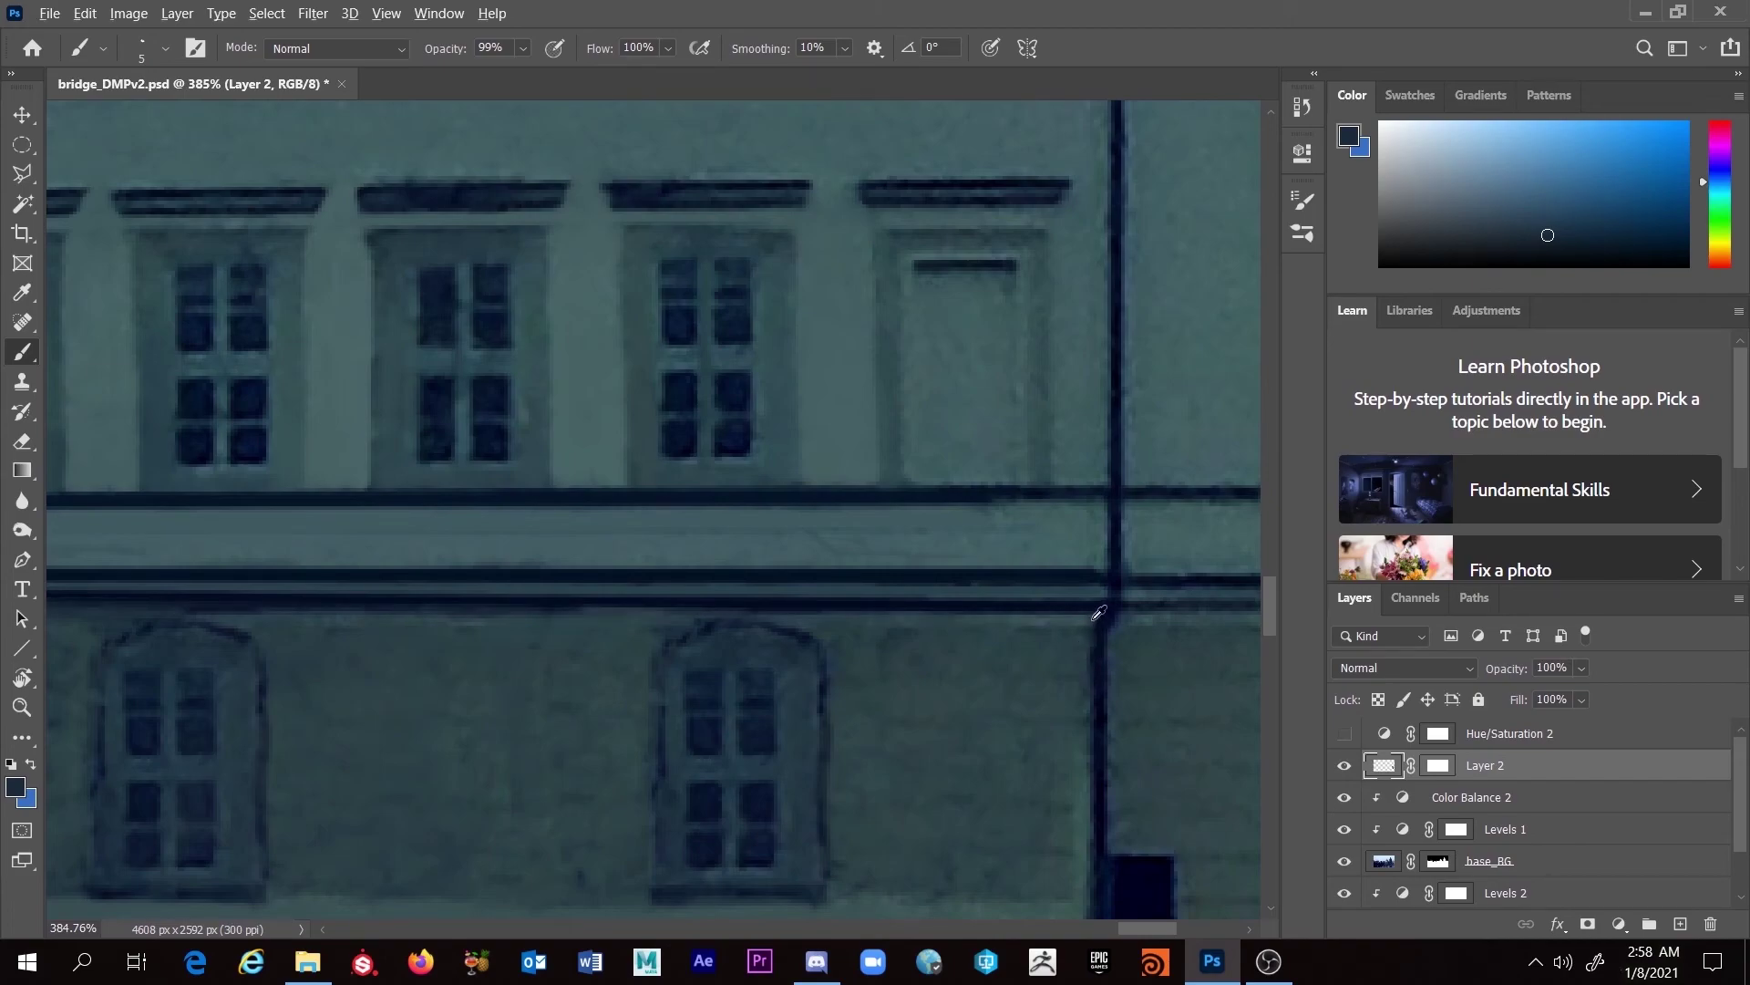
alt+click(1094, 617)
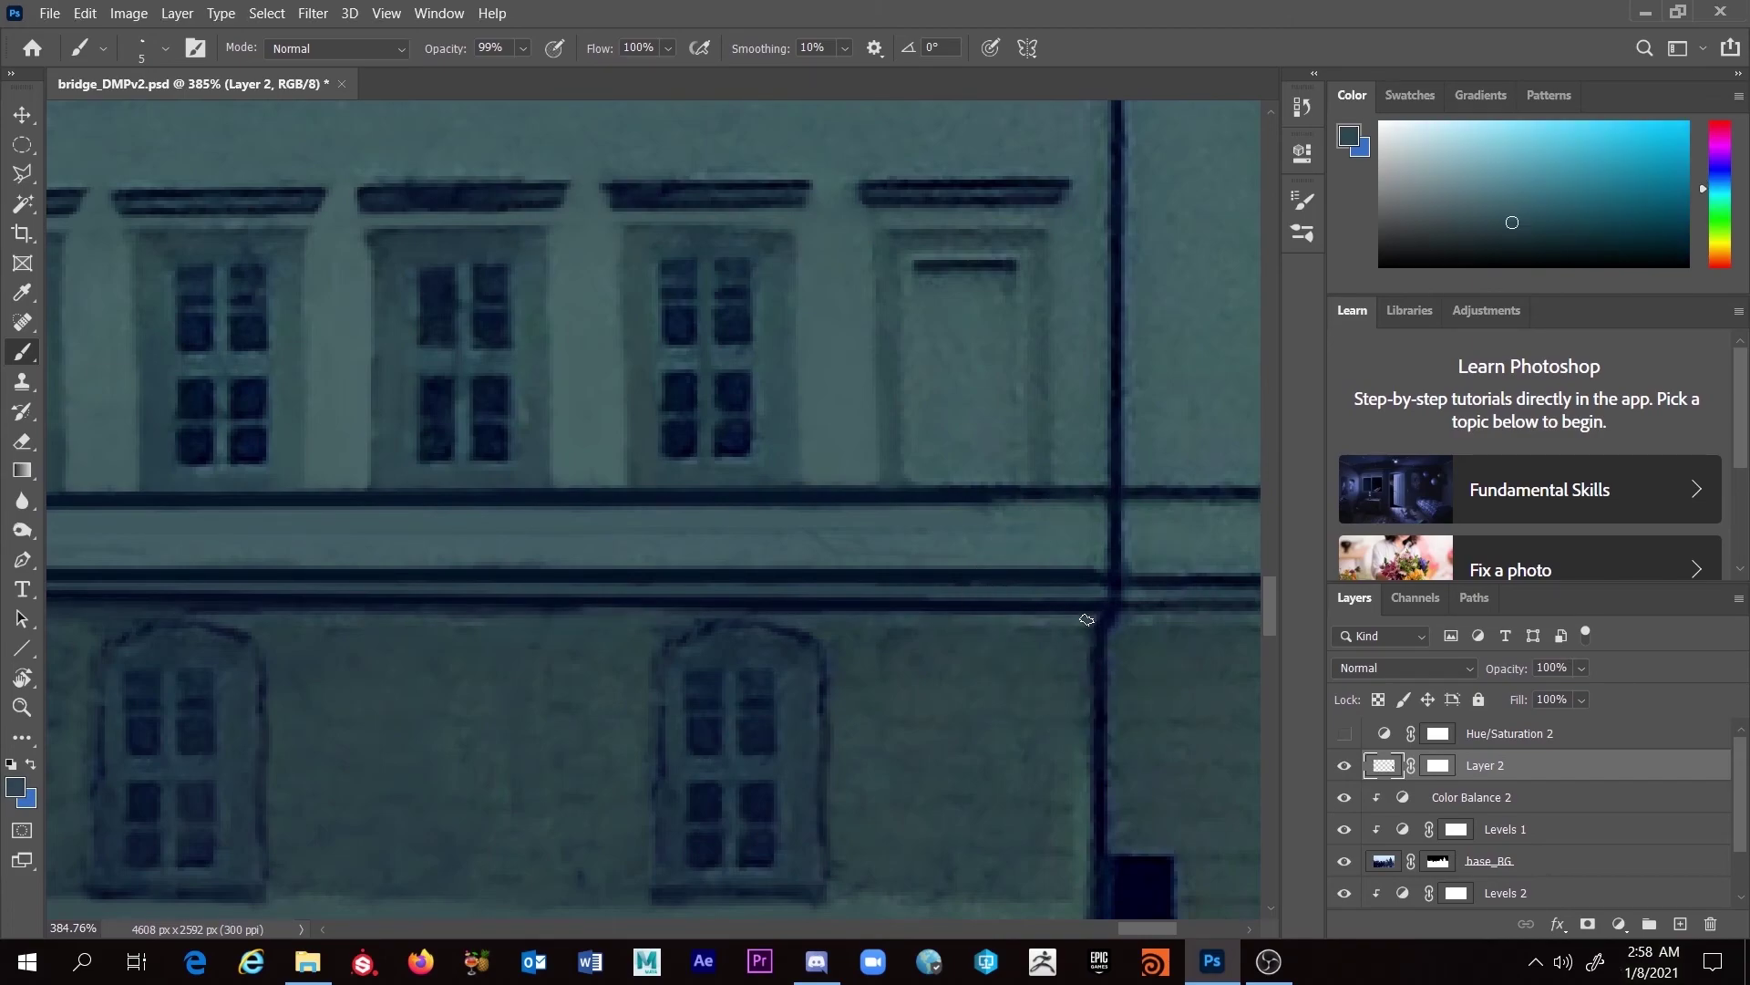
scroll(946, 621, left, 10)
shift+click(542, 635)
drag(579, 631, 572, 641)
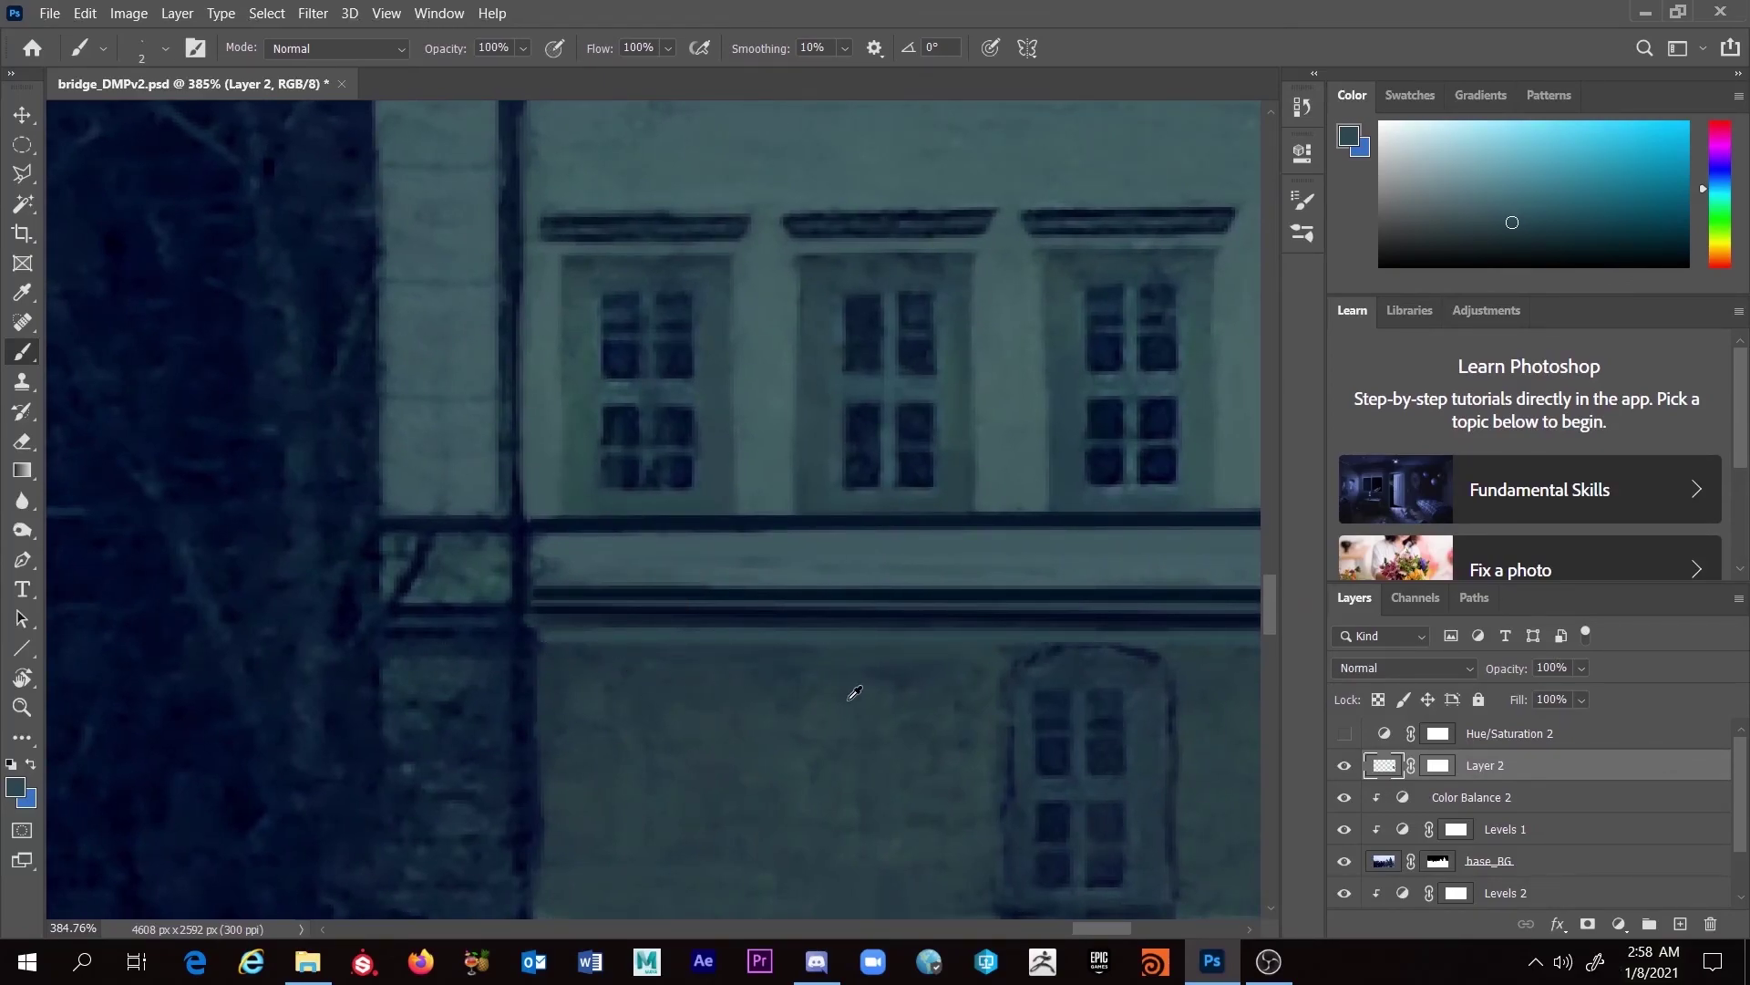
Step: Repaint the lower moulding as one solid dark navy band between the downpipes with an 8 px brush at 99% opacity
scroll(1106, 769, down, 6)
scroll(1114, 764, down, 5)
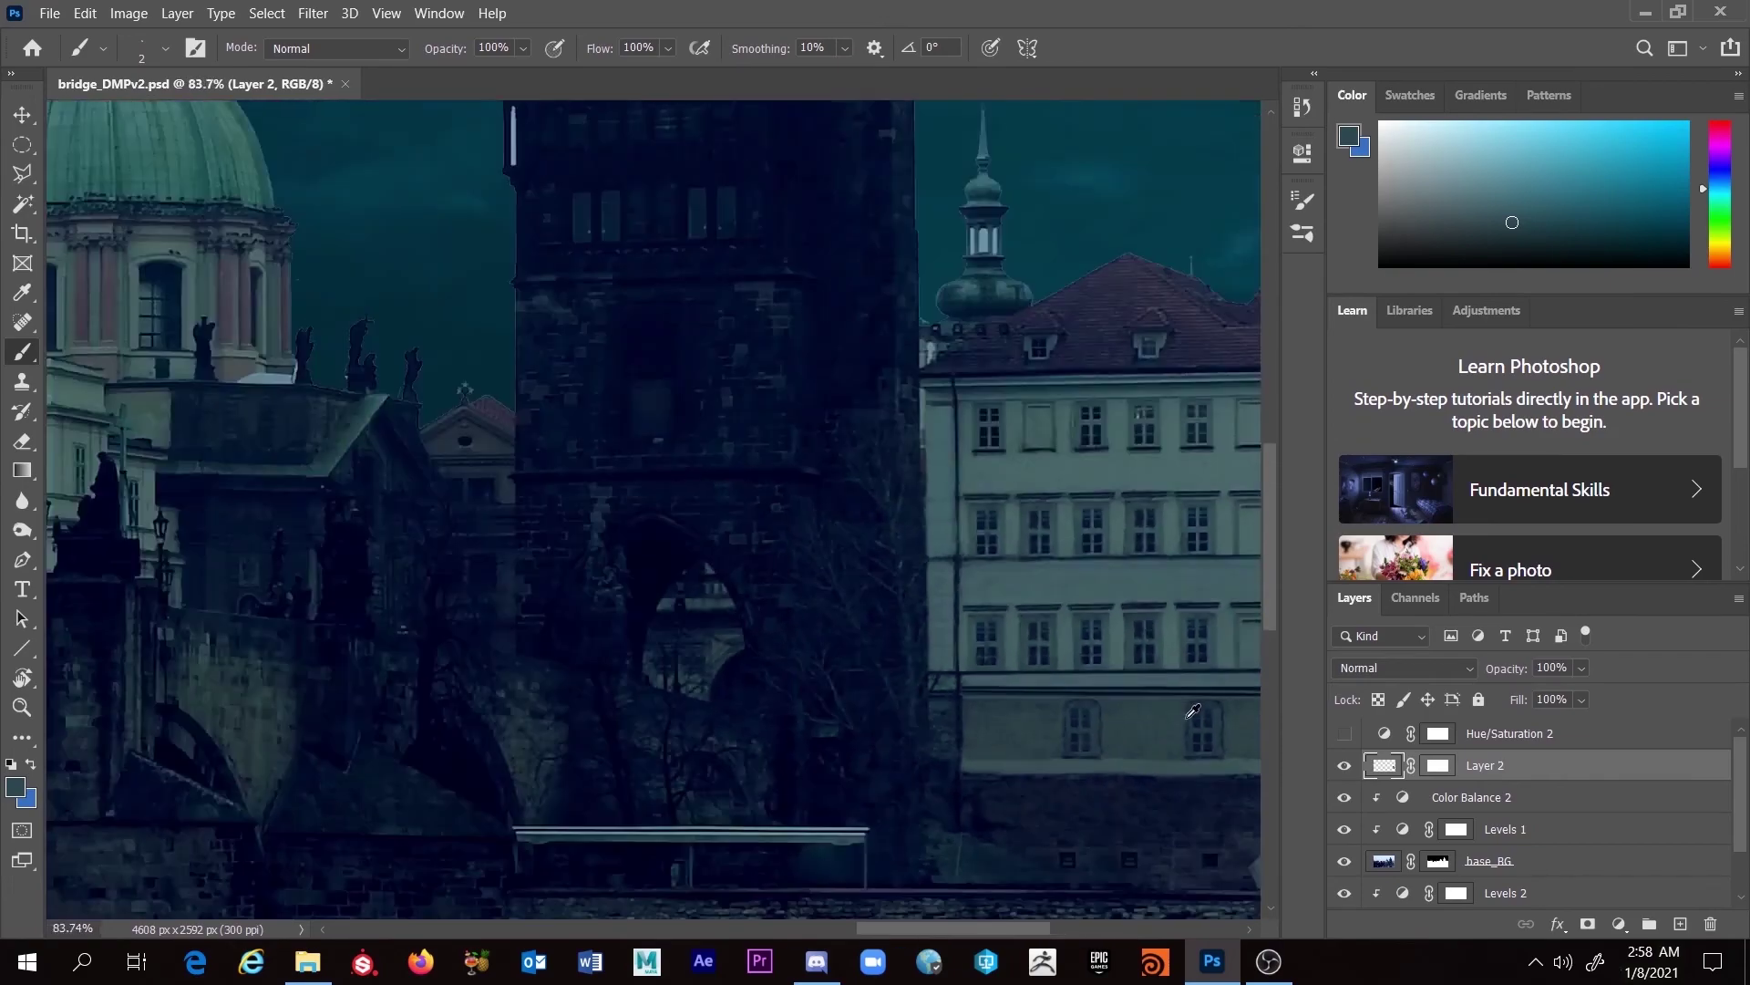
scroll(1222, 715, down, 3)
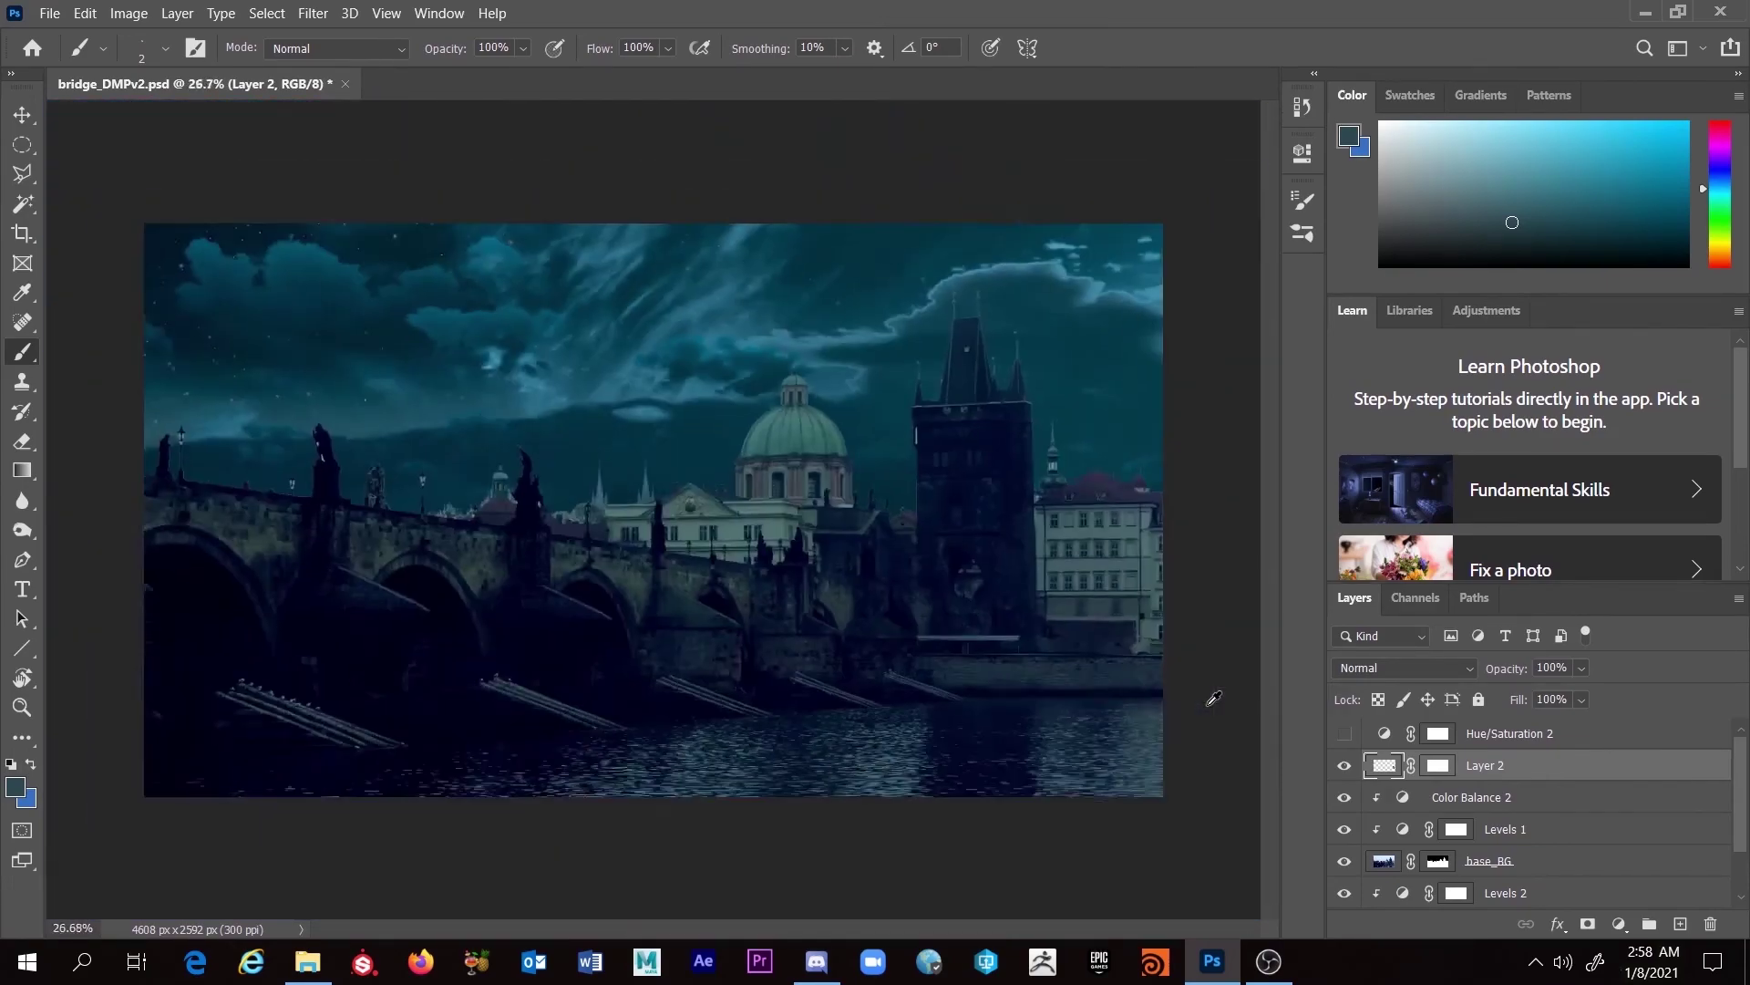
scroll(1161, 629, up, 5)
scroll(1161, 629, up, 5)
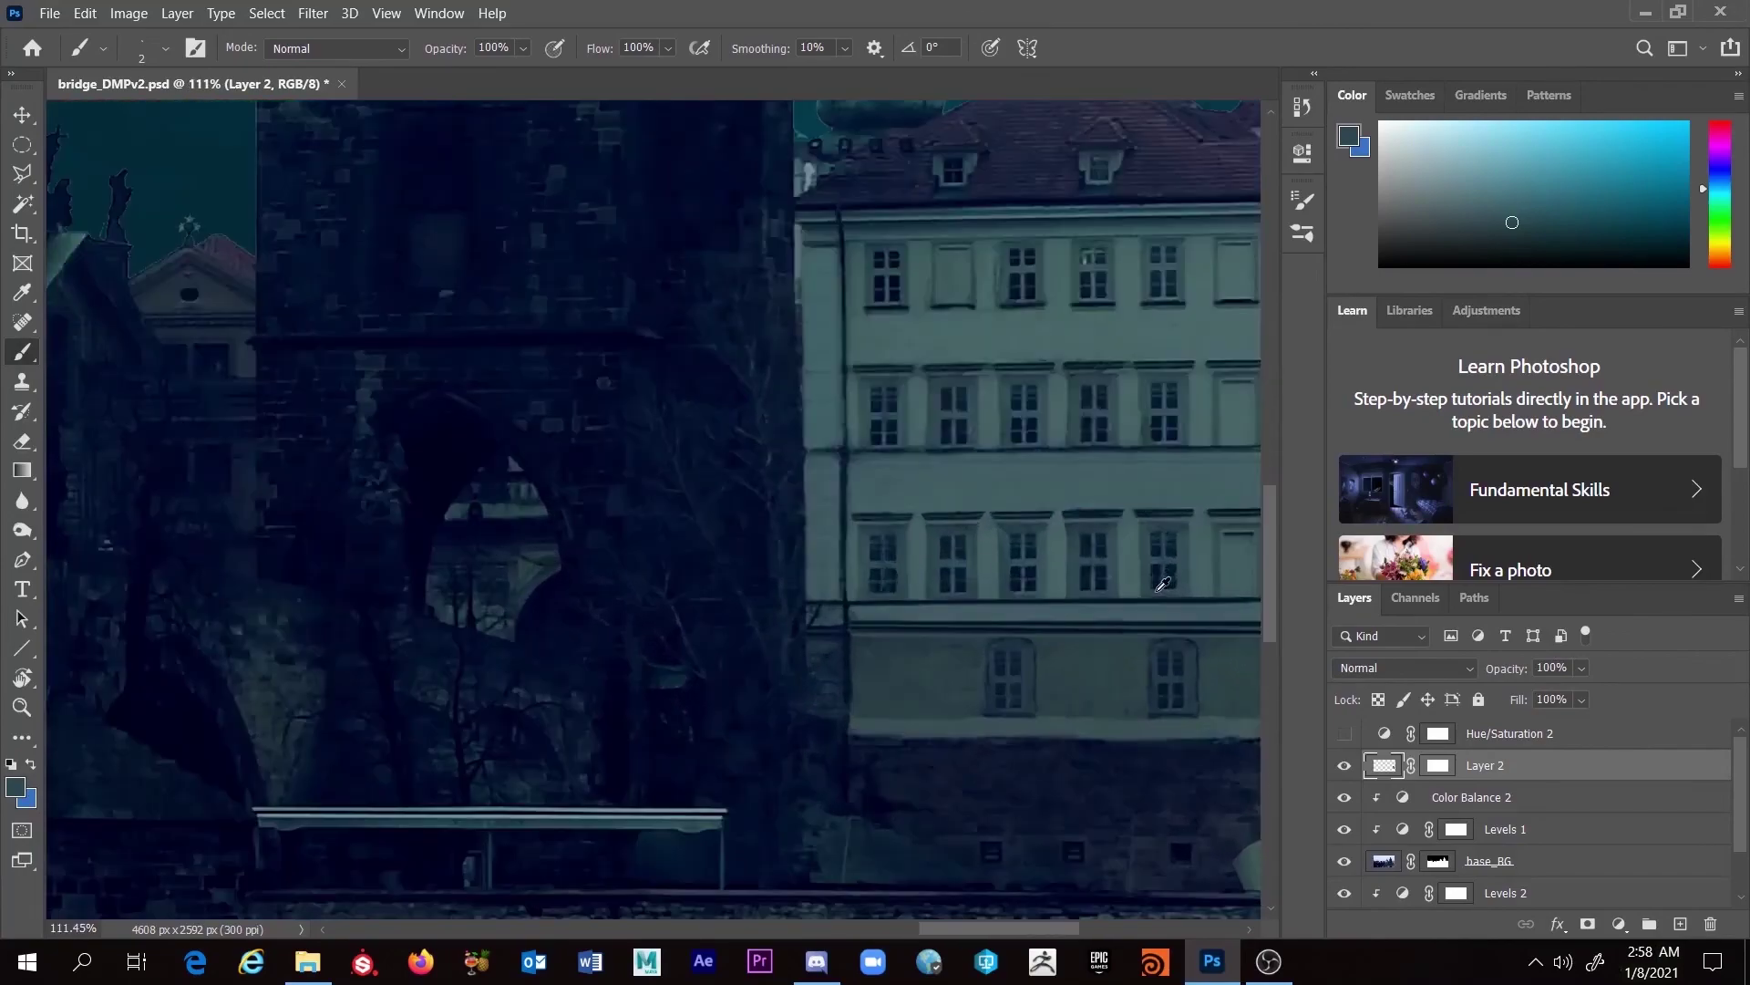
drag(1075, 641, 814, 594)
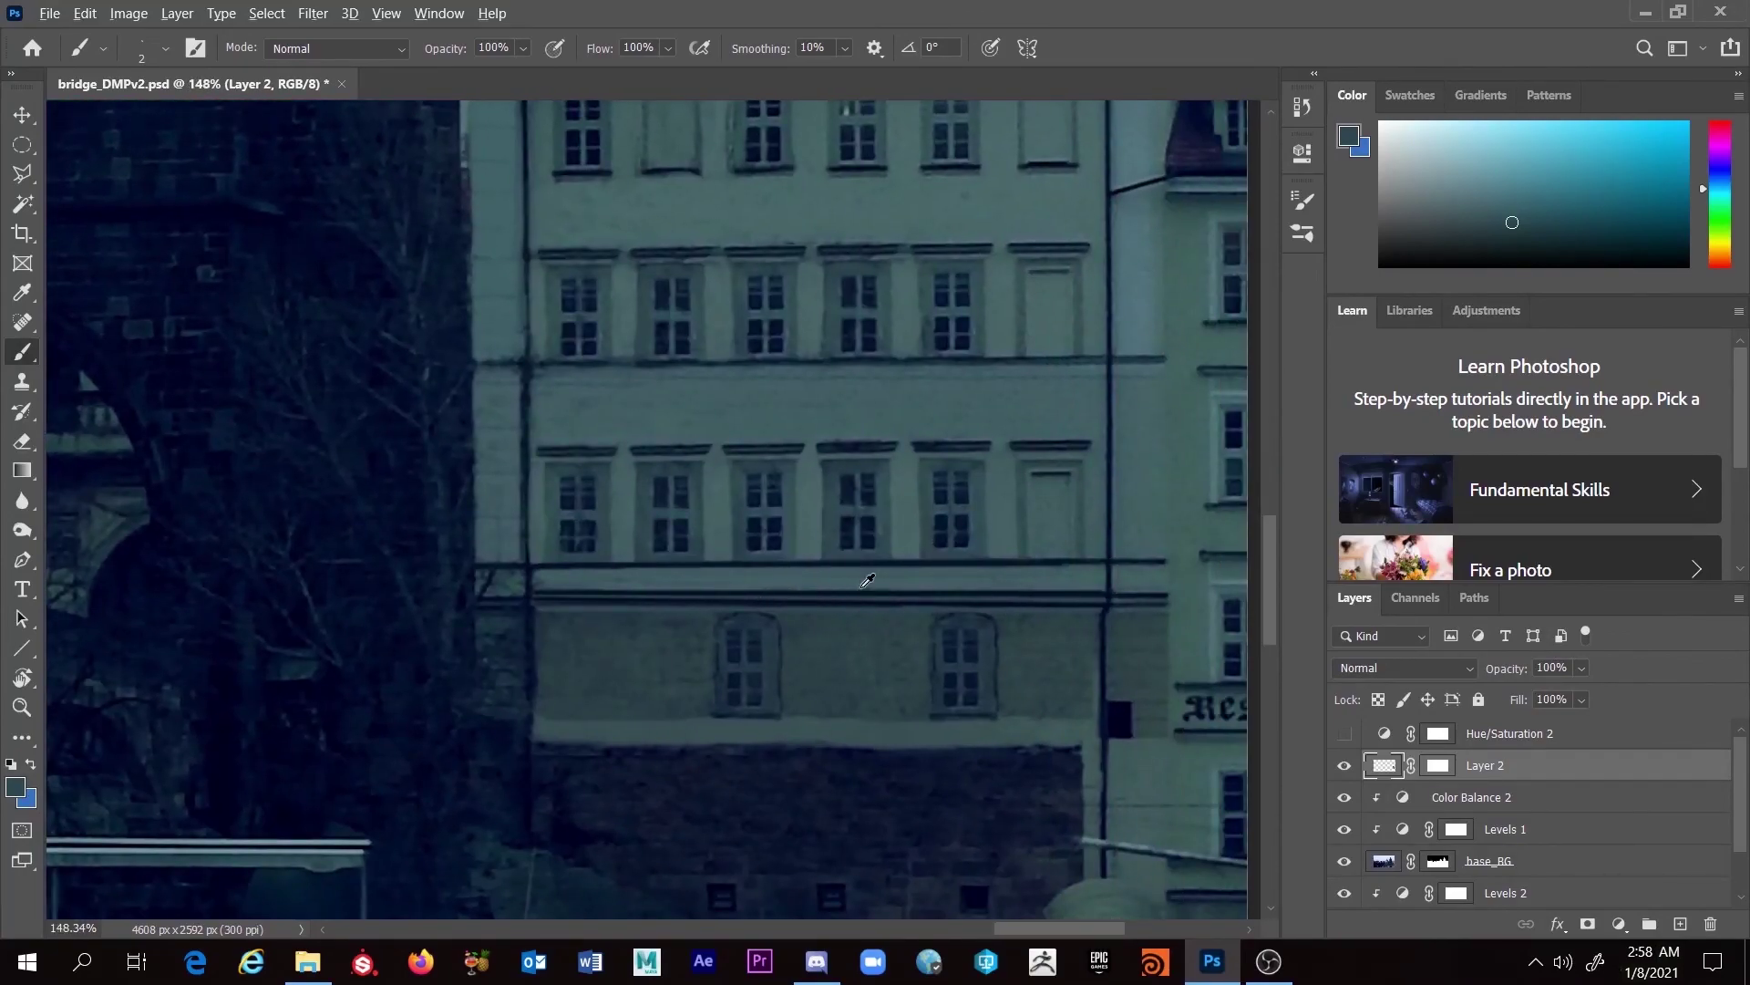
scroll(868, 580, up, 1)
drag(947, 593, 998, 626)
drag(1107, 597, 1111, 597)
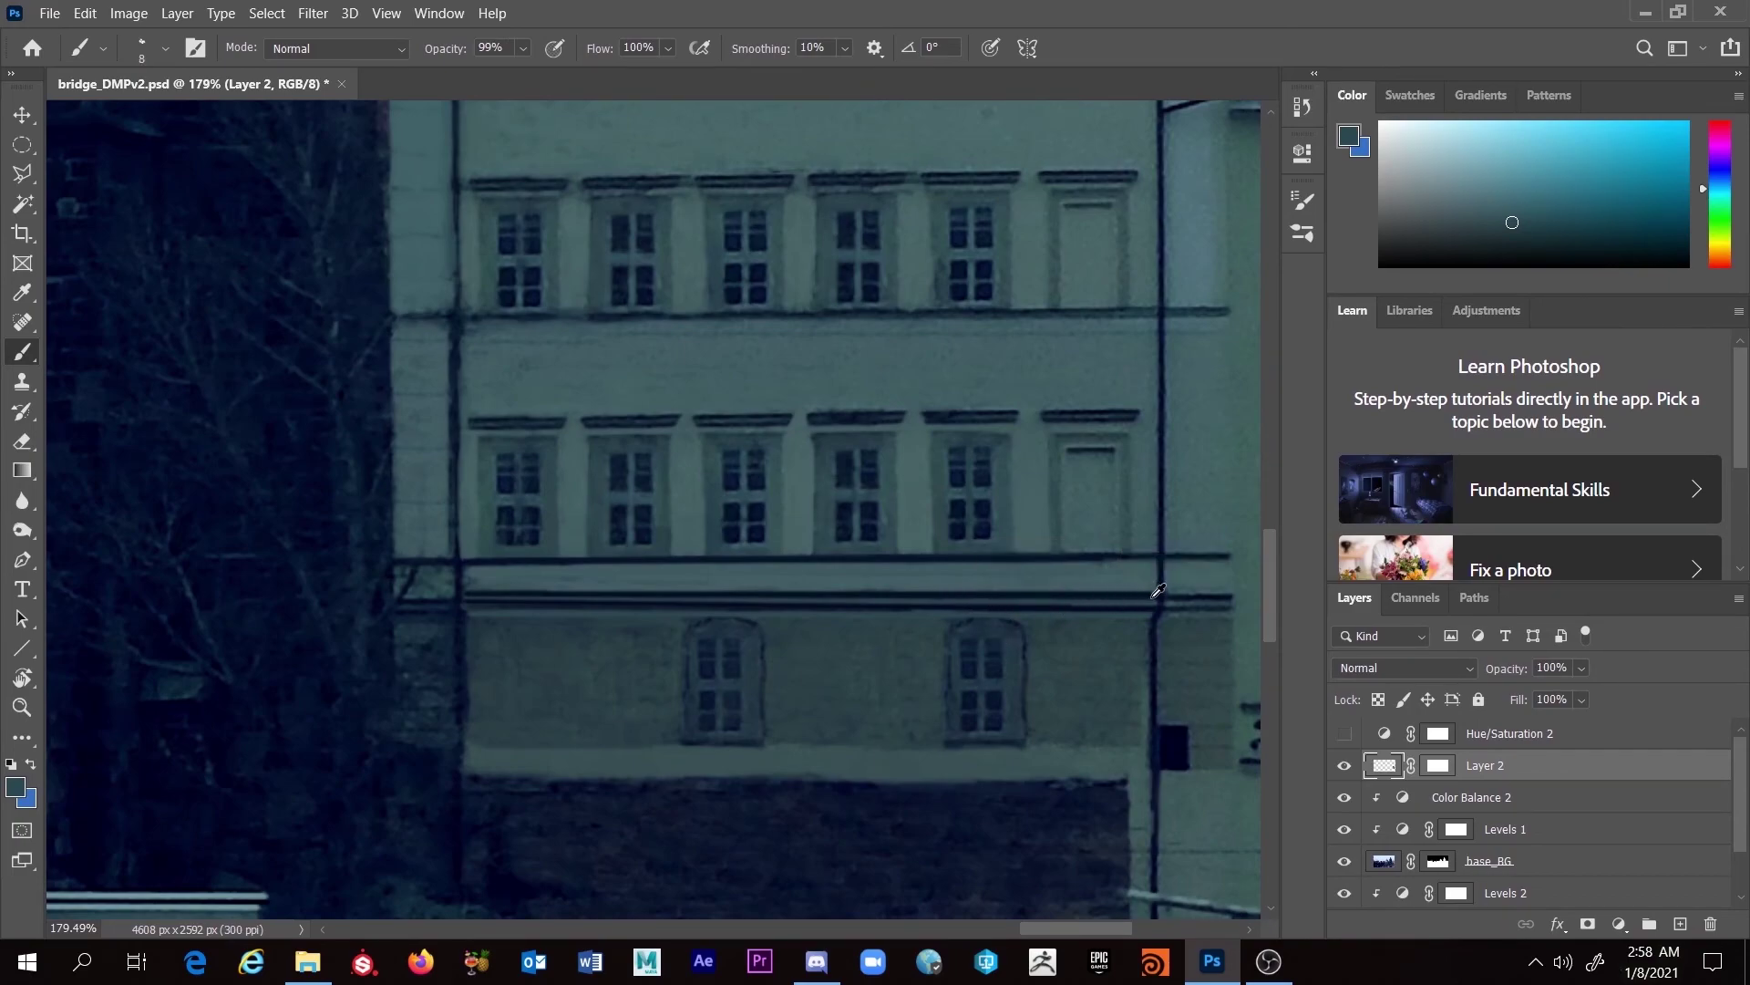
alt+click(1149, 597)
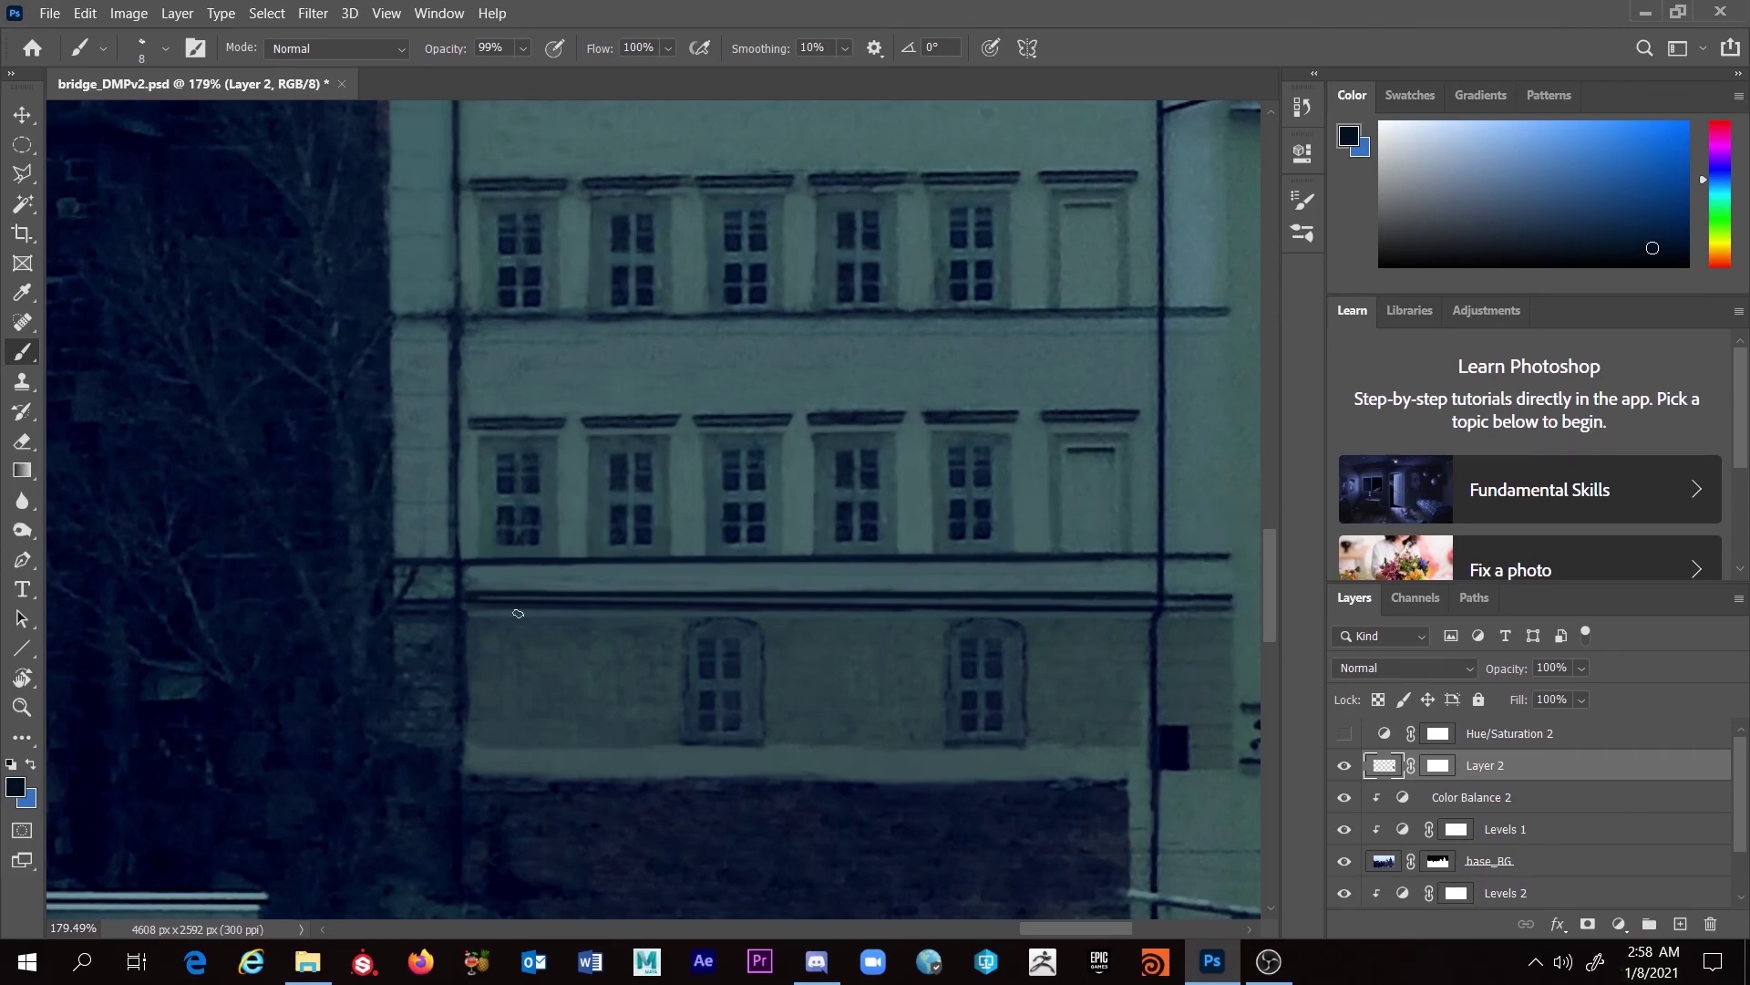
shift+click(1150, 593)
key(ctrl+z)
shift+click(474, 599)
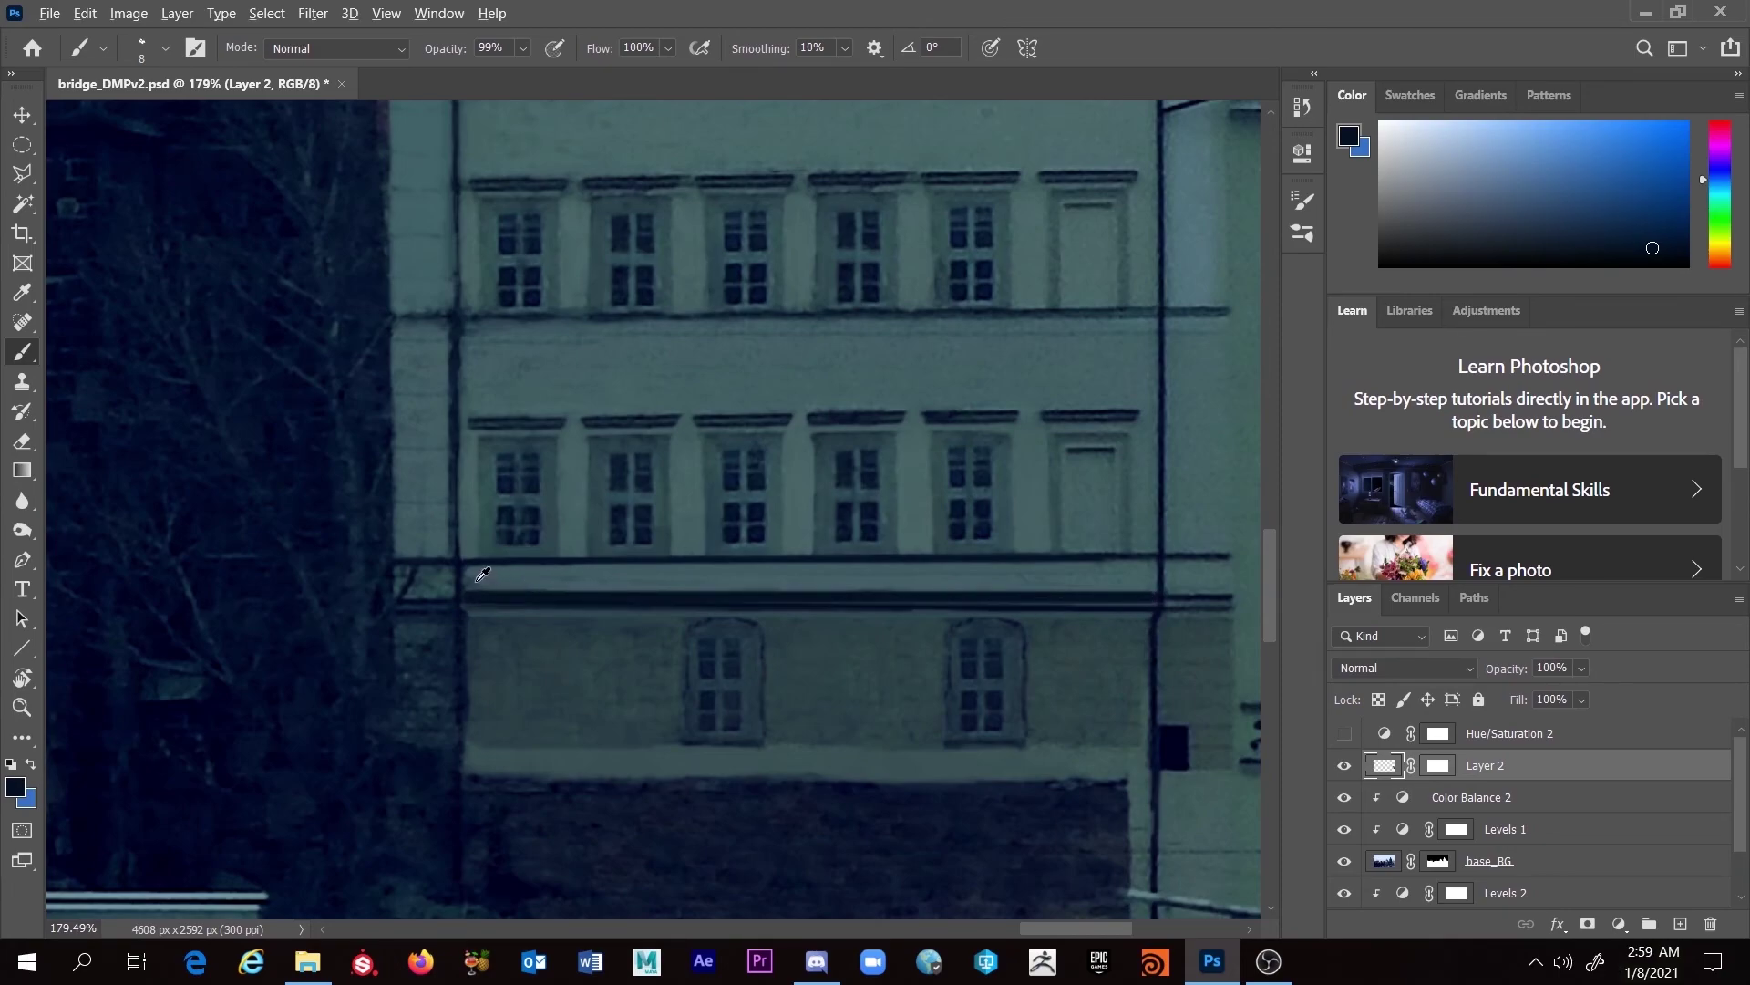
Step: Straighten the lower moulding's upper edge with the light wall tone sampled above it, using an 8 px brush at 99% opacity
alt+click(483, 577)
alt+click(1154, 582)
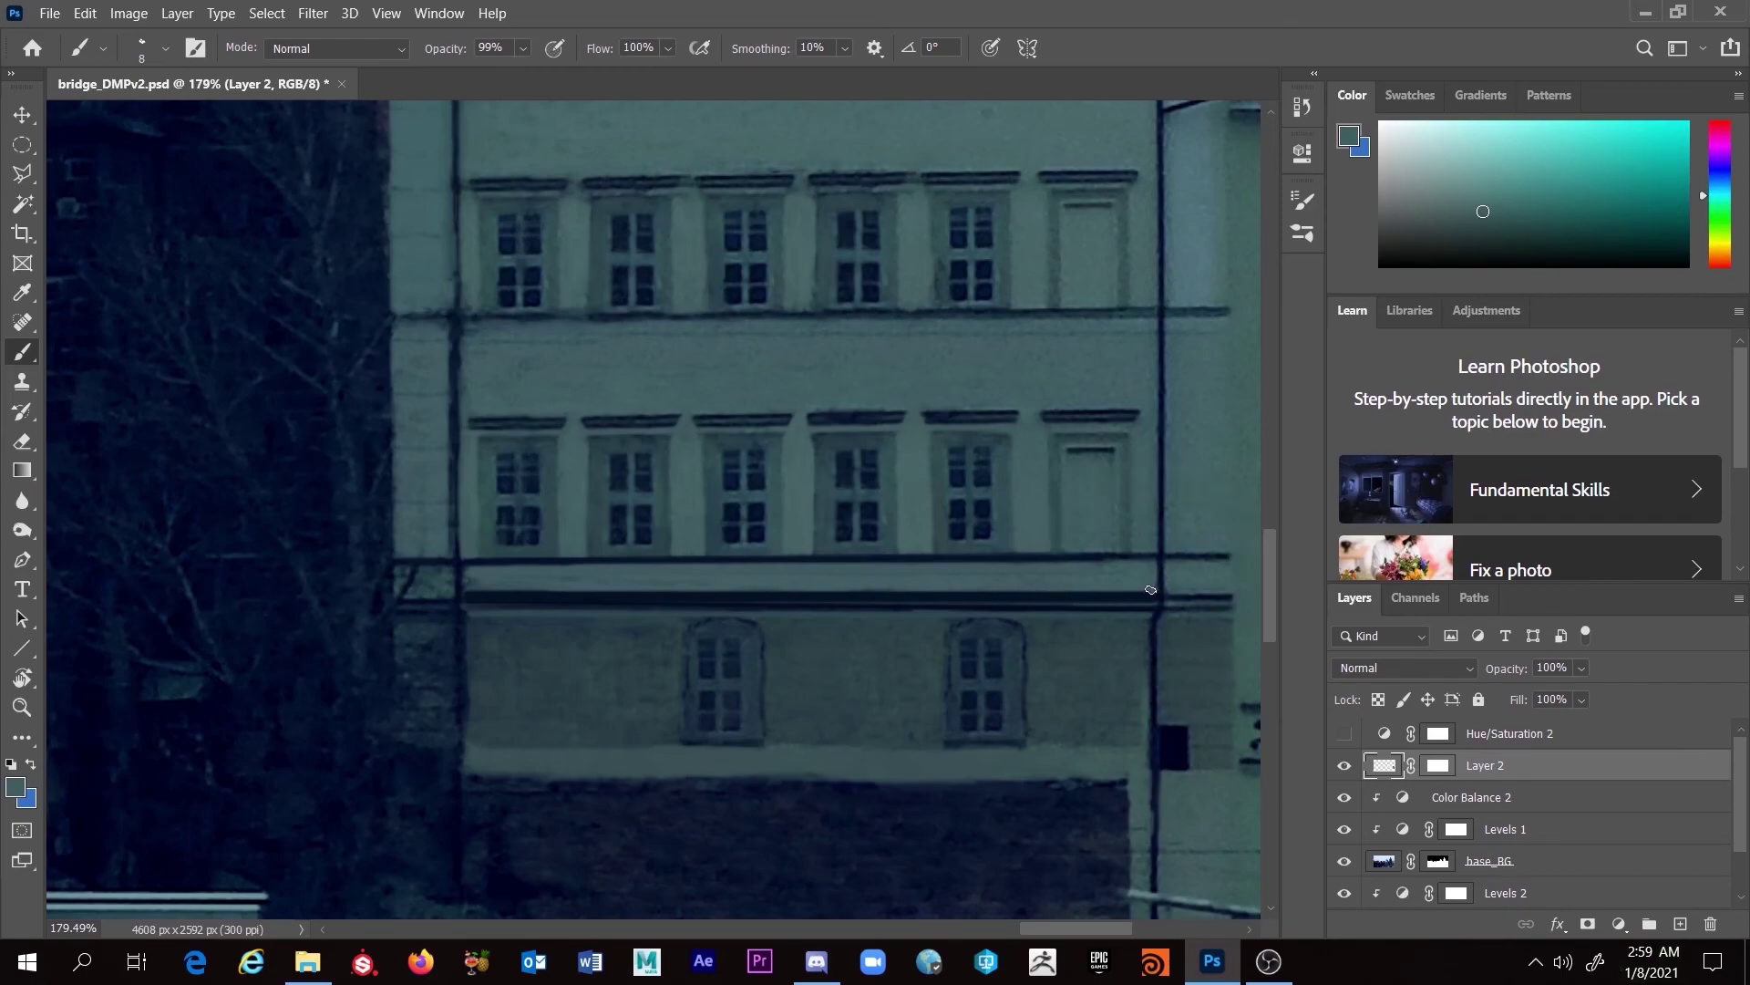
shift+click(469, 593)
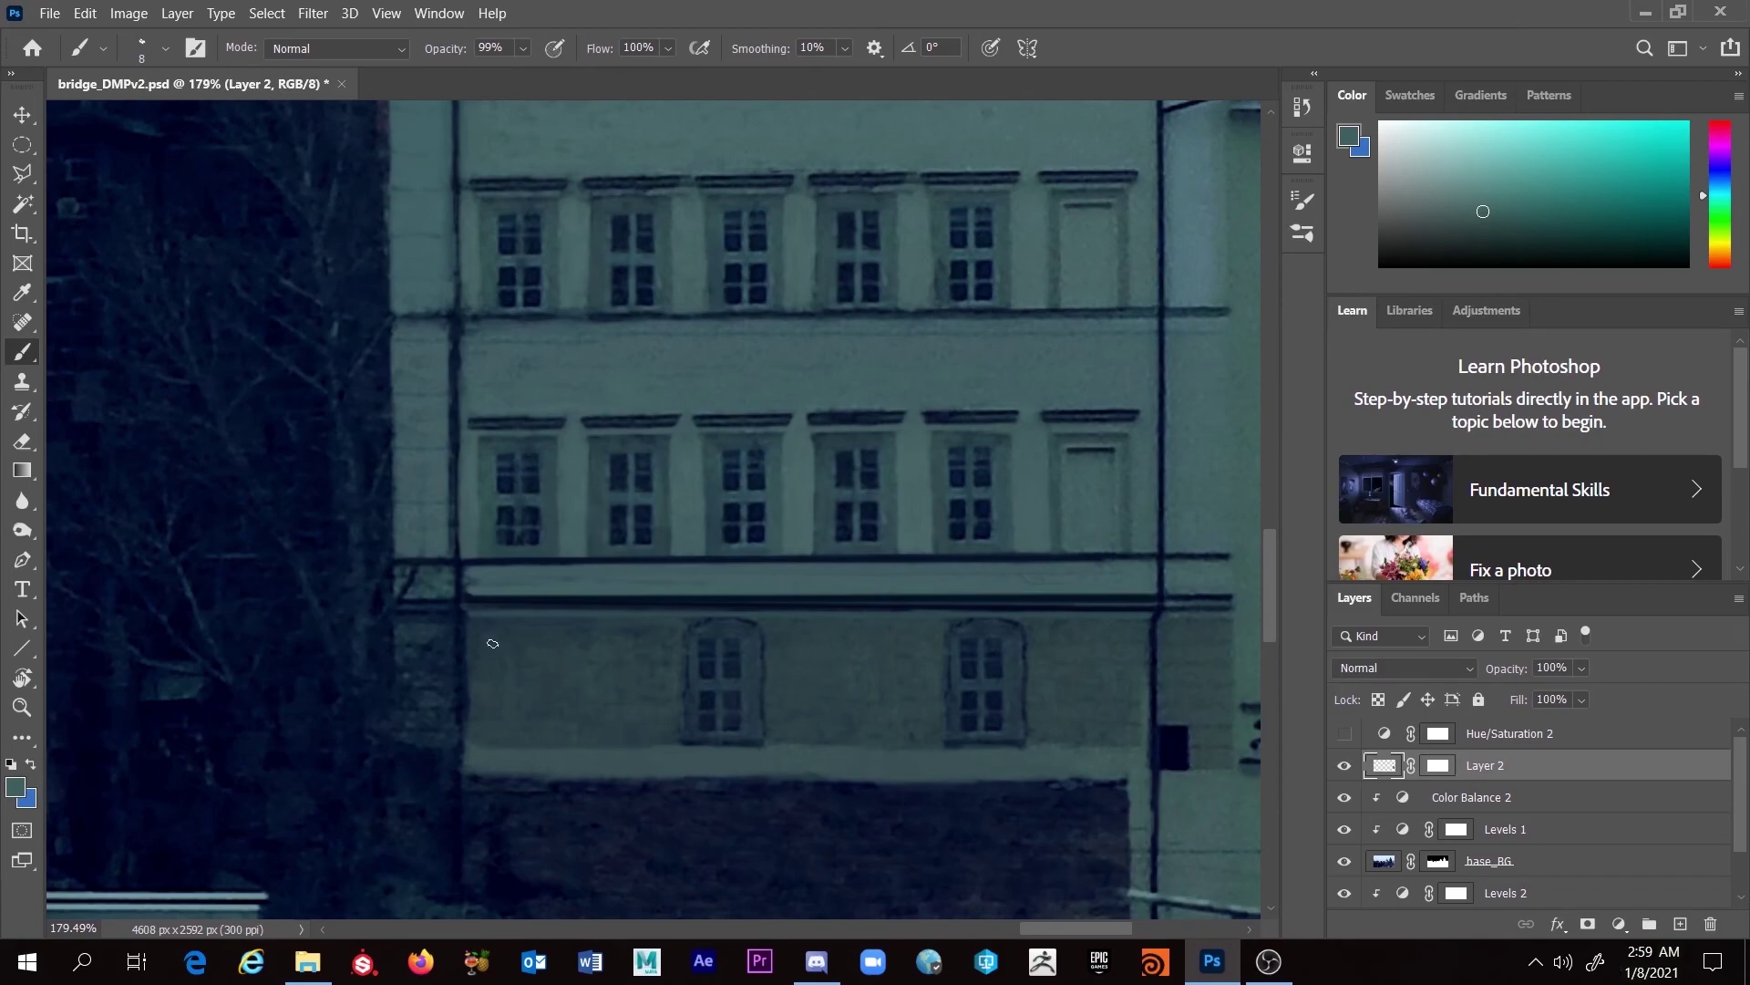
Step: Paint a light teal stripe with a dark navy line beneath it across the lower moulding, using a 5 px brush at 96% opacity
mouse_move(1127, 616)
mouse_down()
mouse_move(1110, 622)
mouse_move(1157, 606)
mouse_up()
shift+click(470, 606)
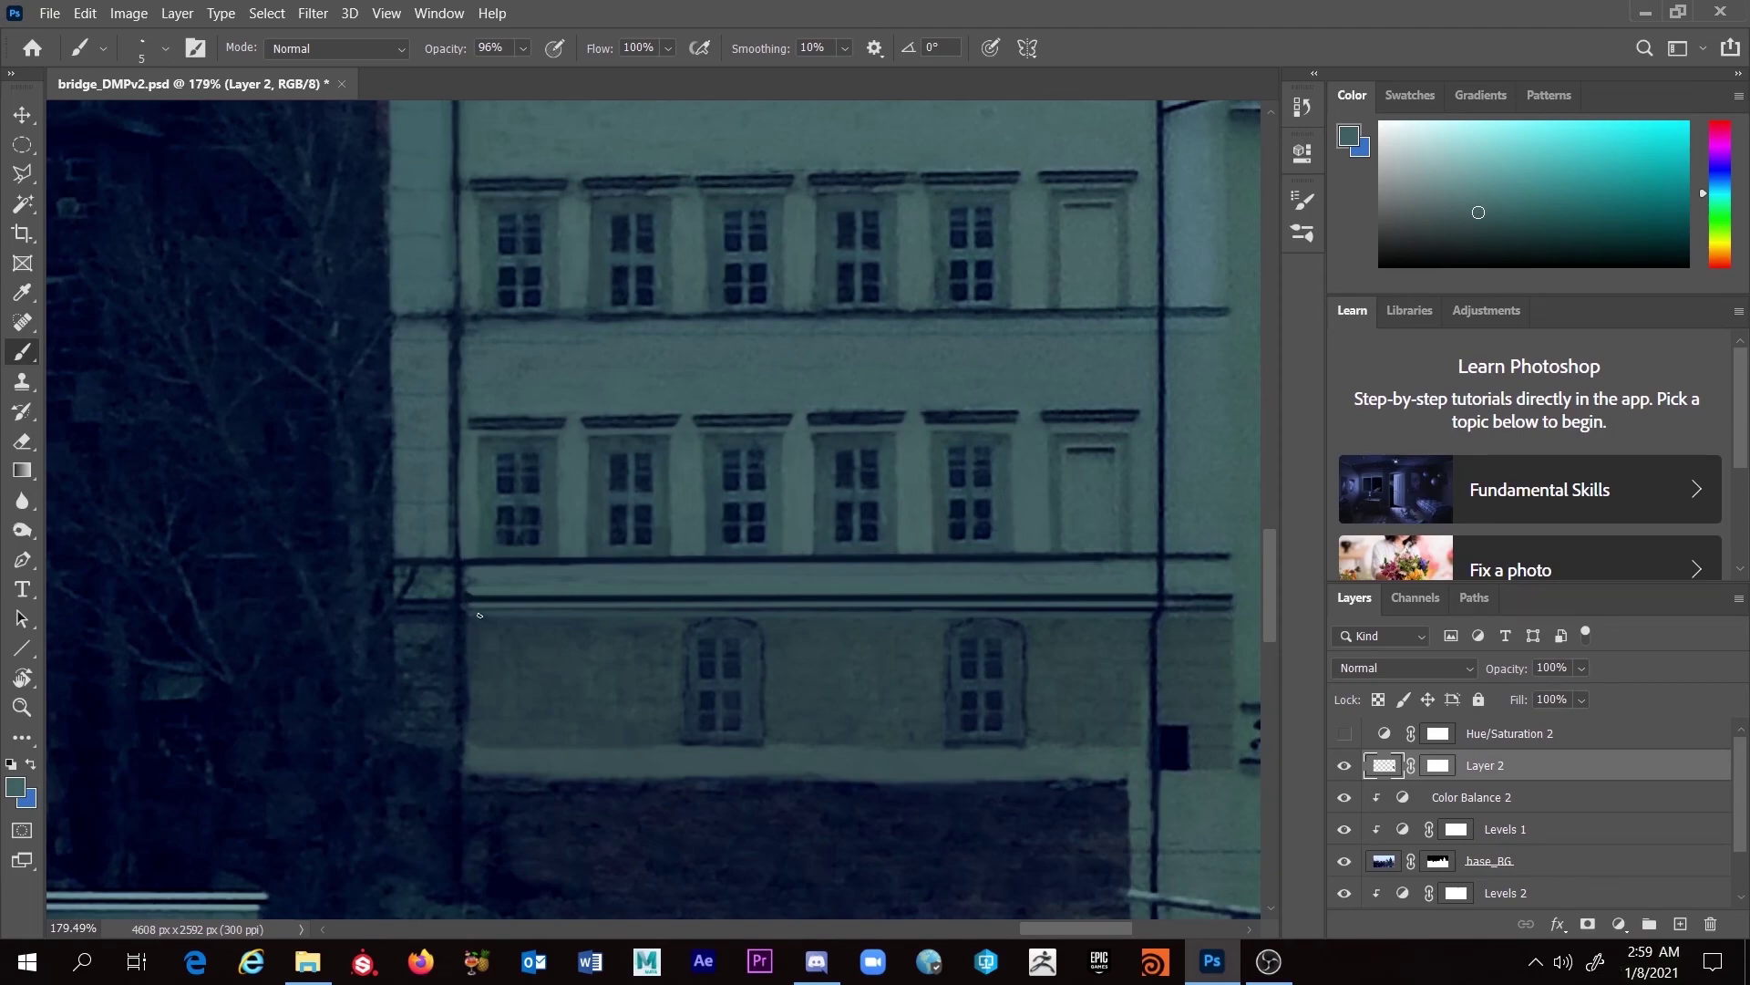
alt+click(1153, 608)
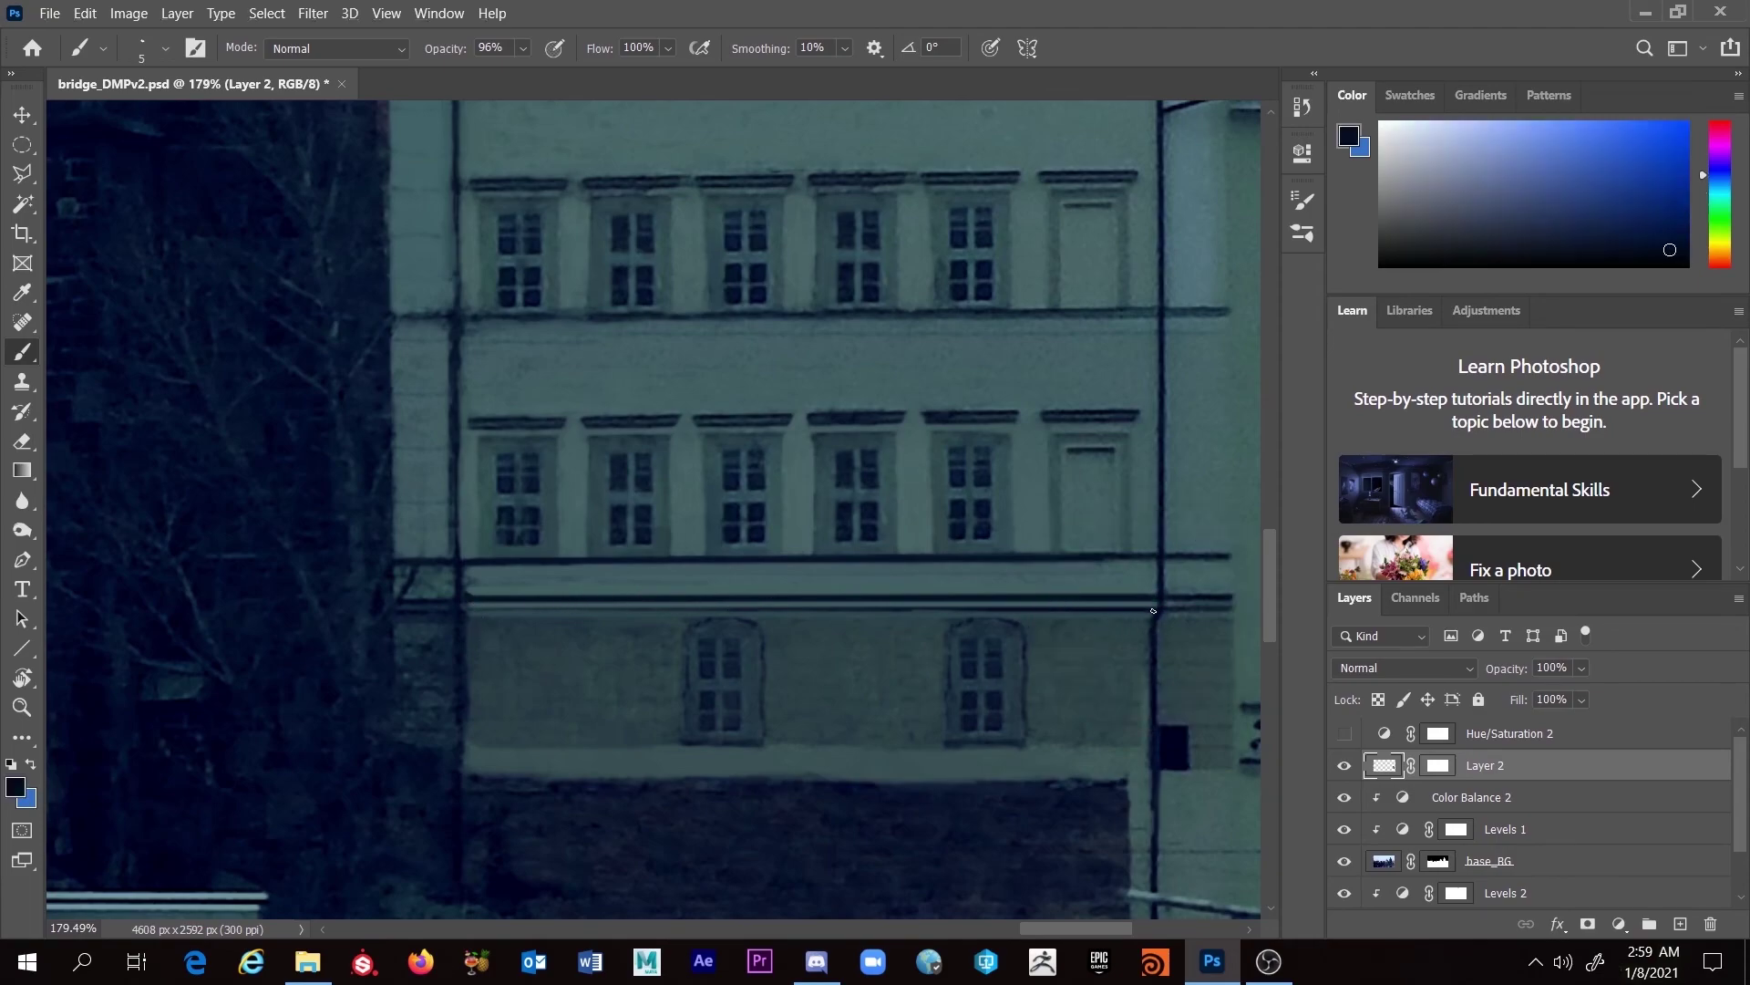
shift+click(474, 612)
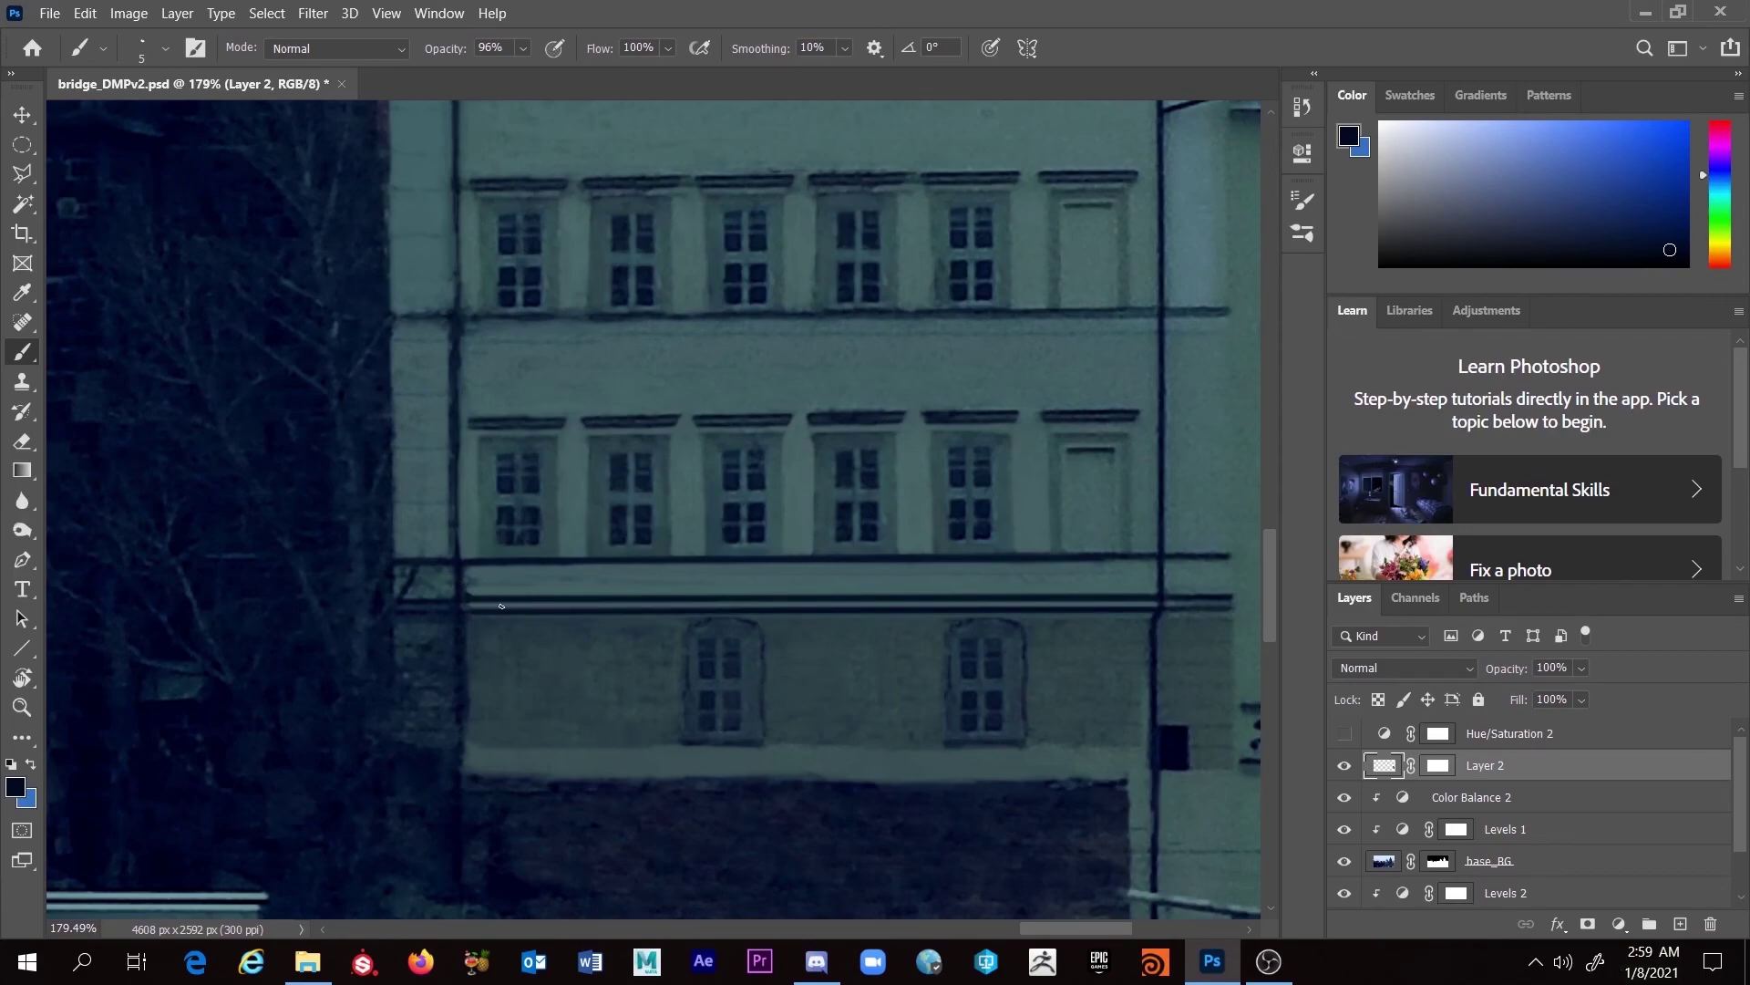
Step: Lower the brush opacity to 46% and blend the lower moulding's end beside the left downpipe with sampled wall and navy tones
click(522, 48)
scroll(488, 606, up, 3)
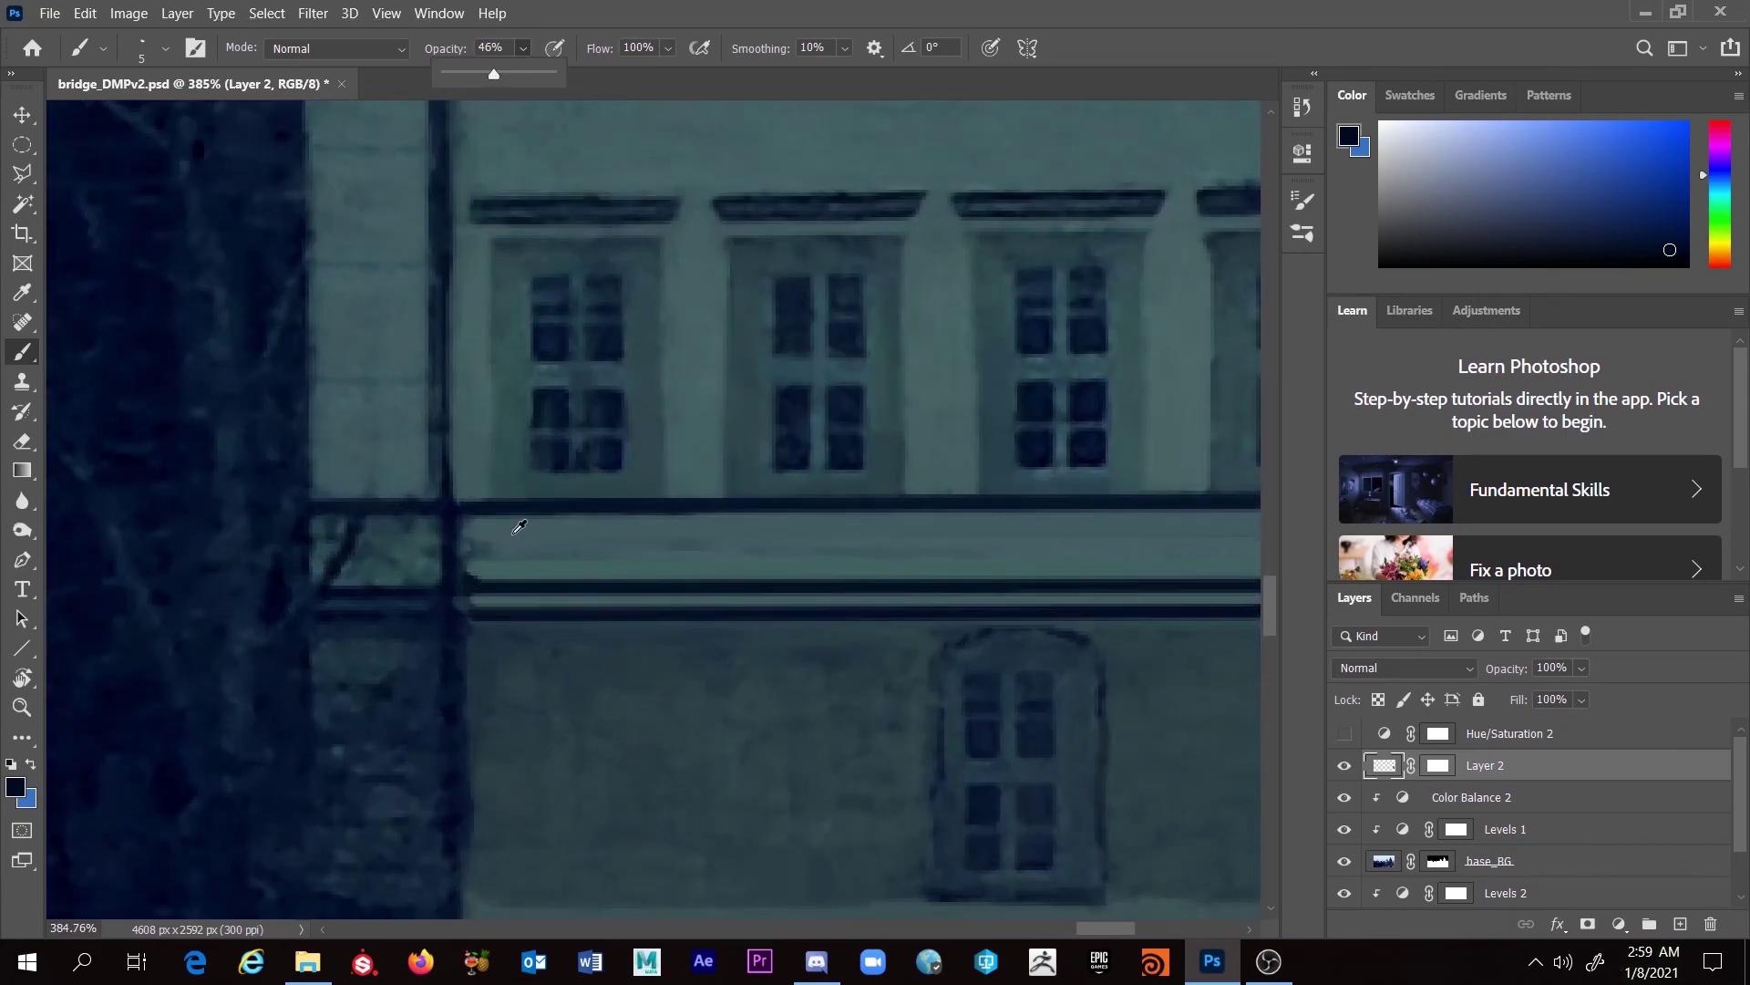
alt+click(470, 541)
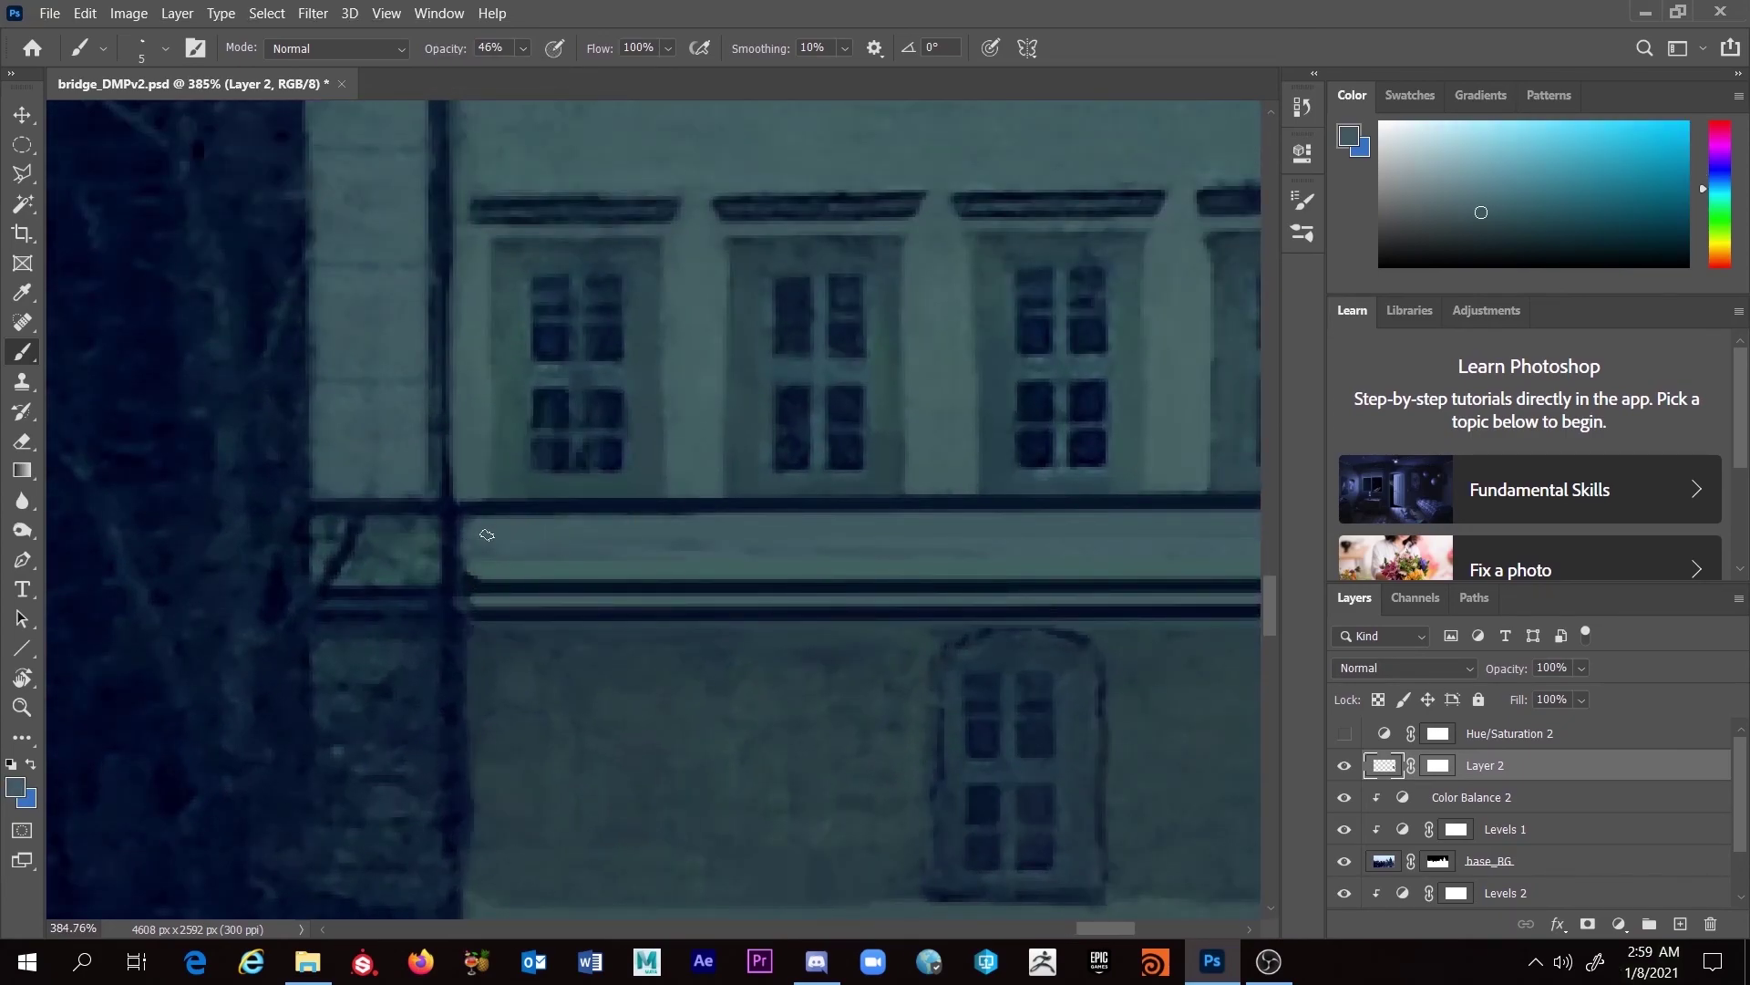
alt+click(503, 644)
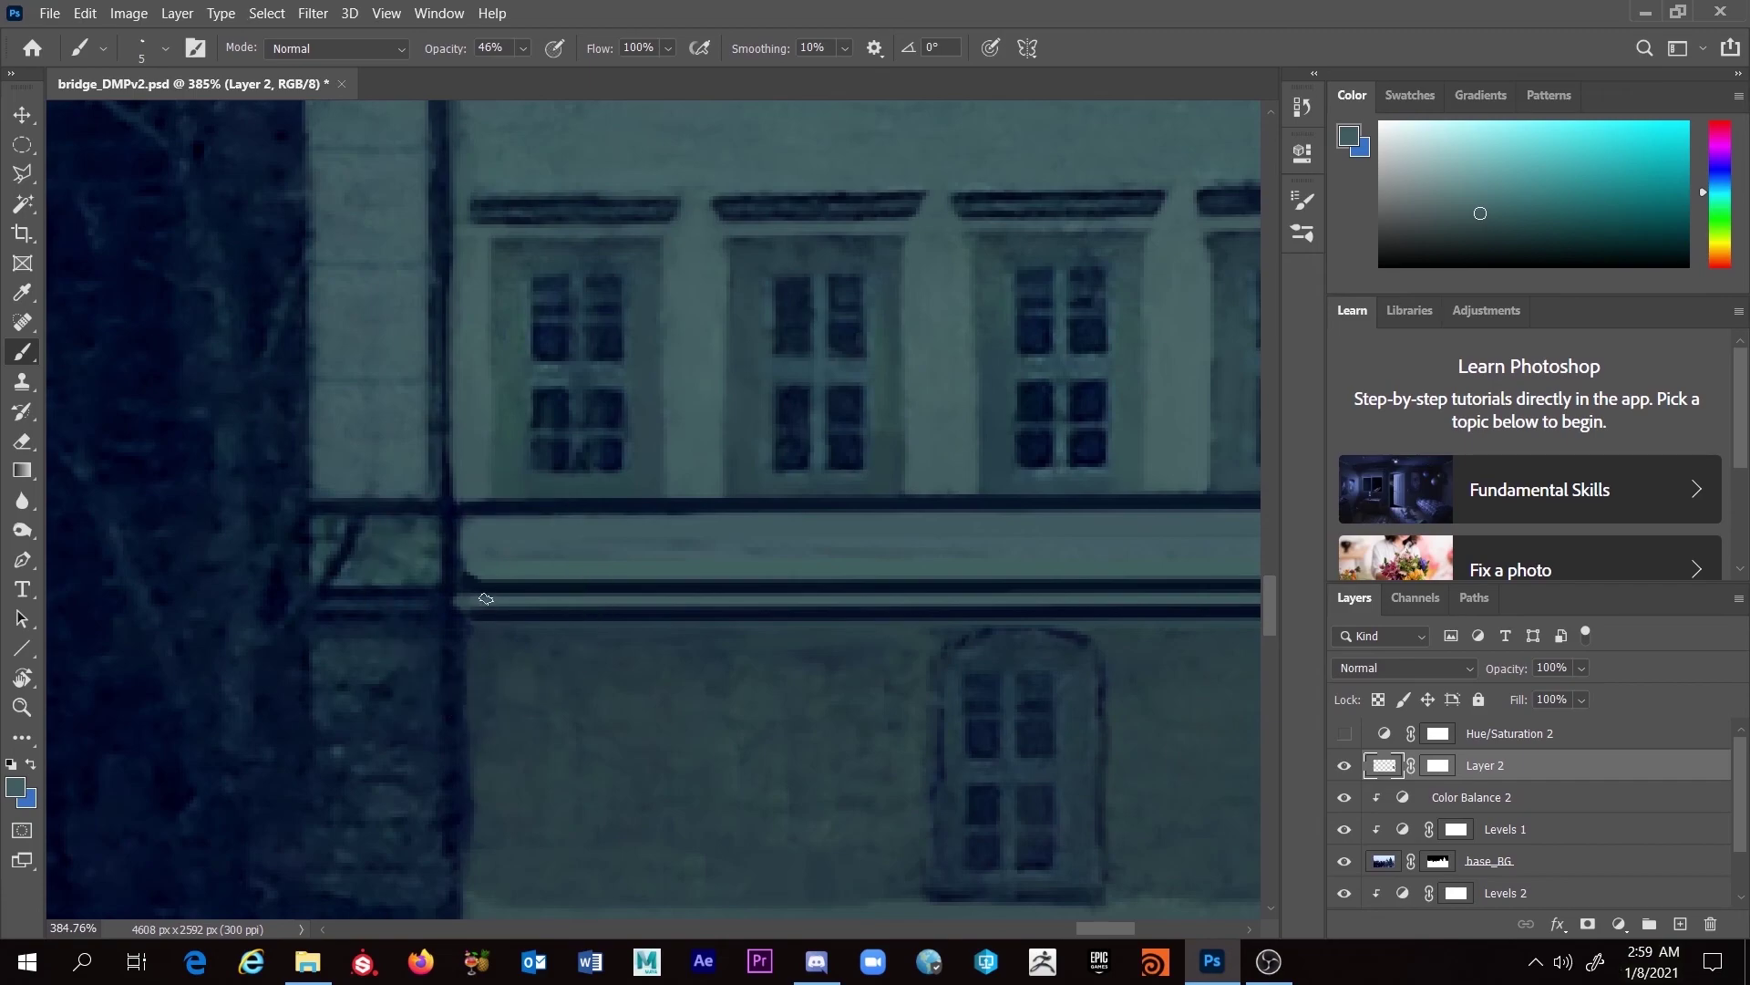
alt+click(496, 617)
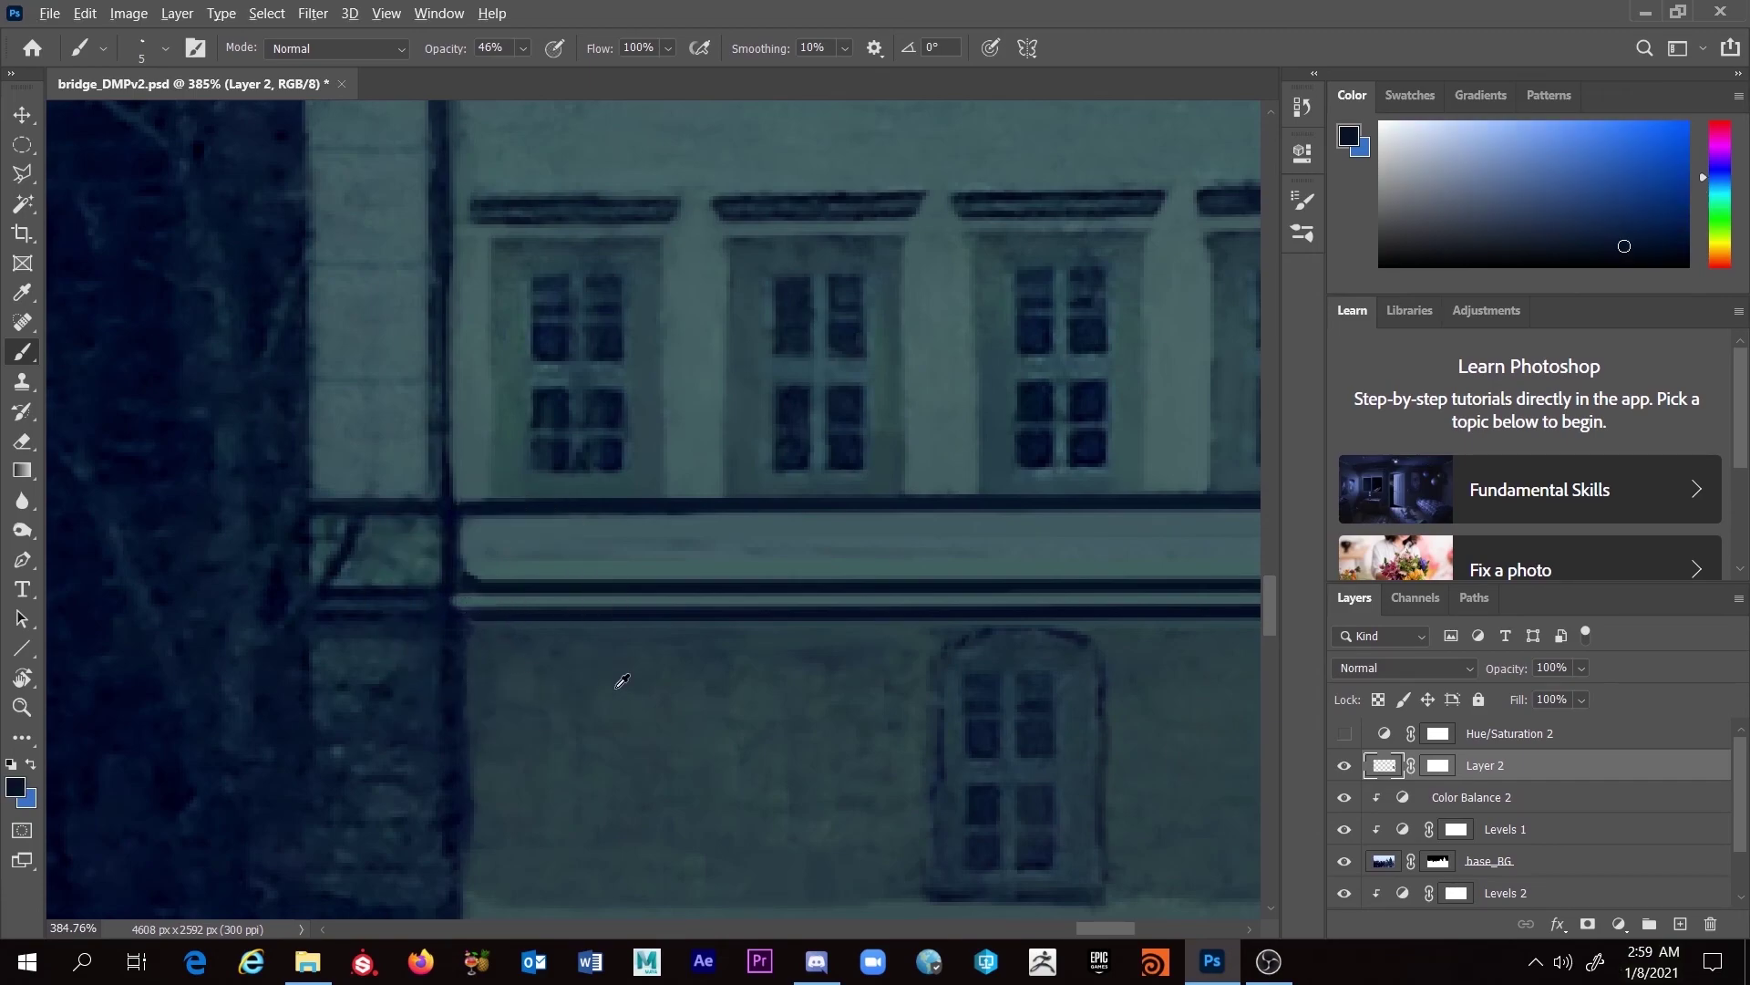
Step: Compare the building's facade with and without the Layer 2 paintwork
scroll(605, 684, down, 6)
scroll(968, 709, down, 3)
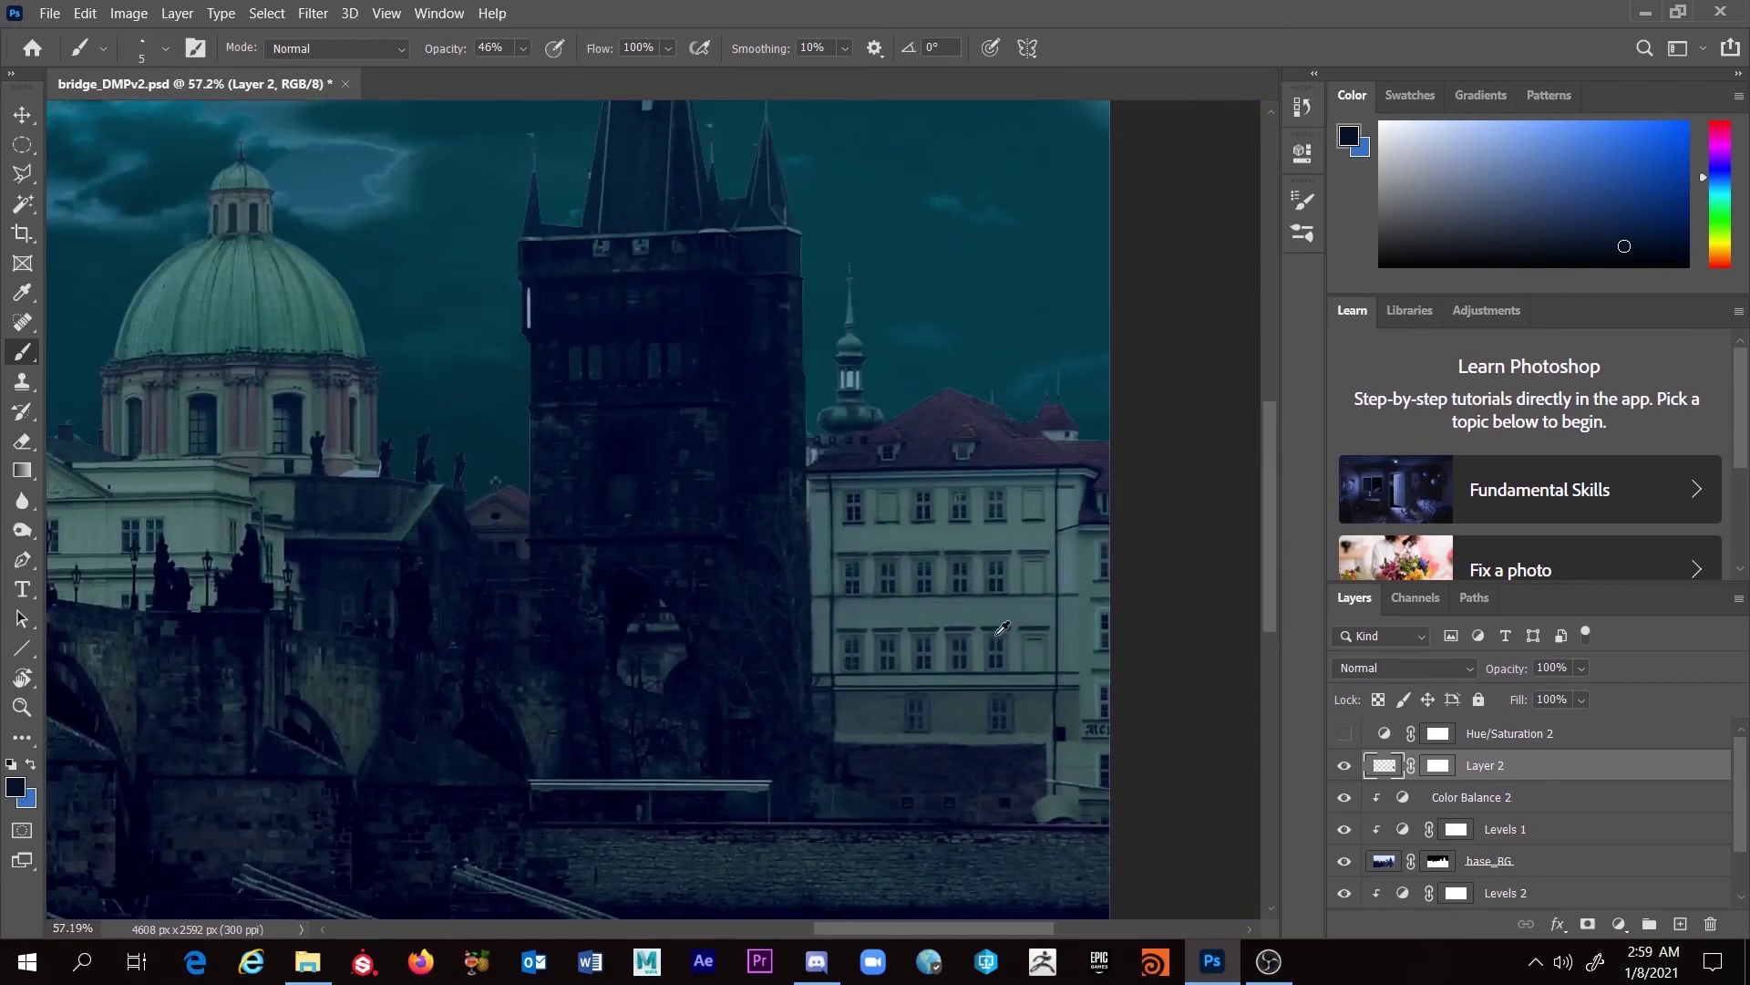
scroll(1007, 629, up, 2)
scroll(1020, 703, up, 2)
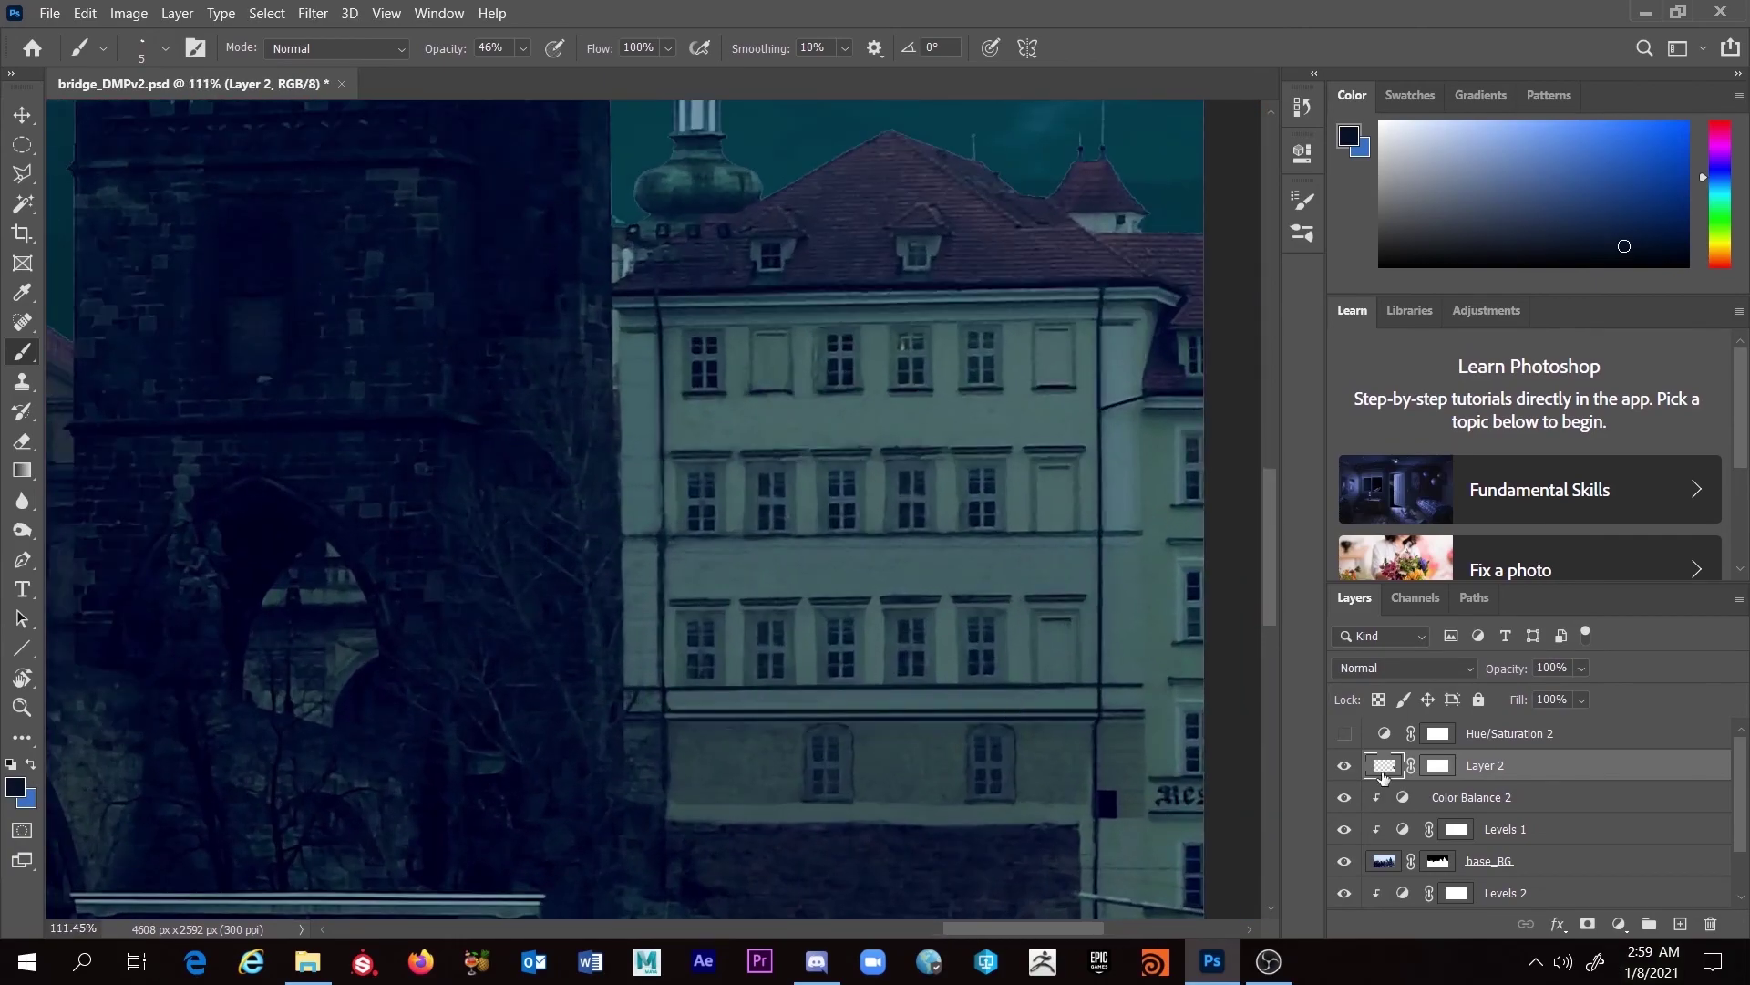
click(1346, 768)
click(1347, 768)
Step: Select the wall area above the lower window row with the Polygonal Lasso, running its bottom edge along the tops of the six cornices
scroll(916, 594, up, 5)
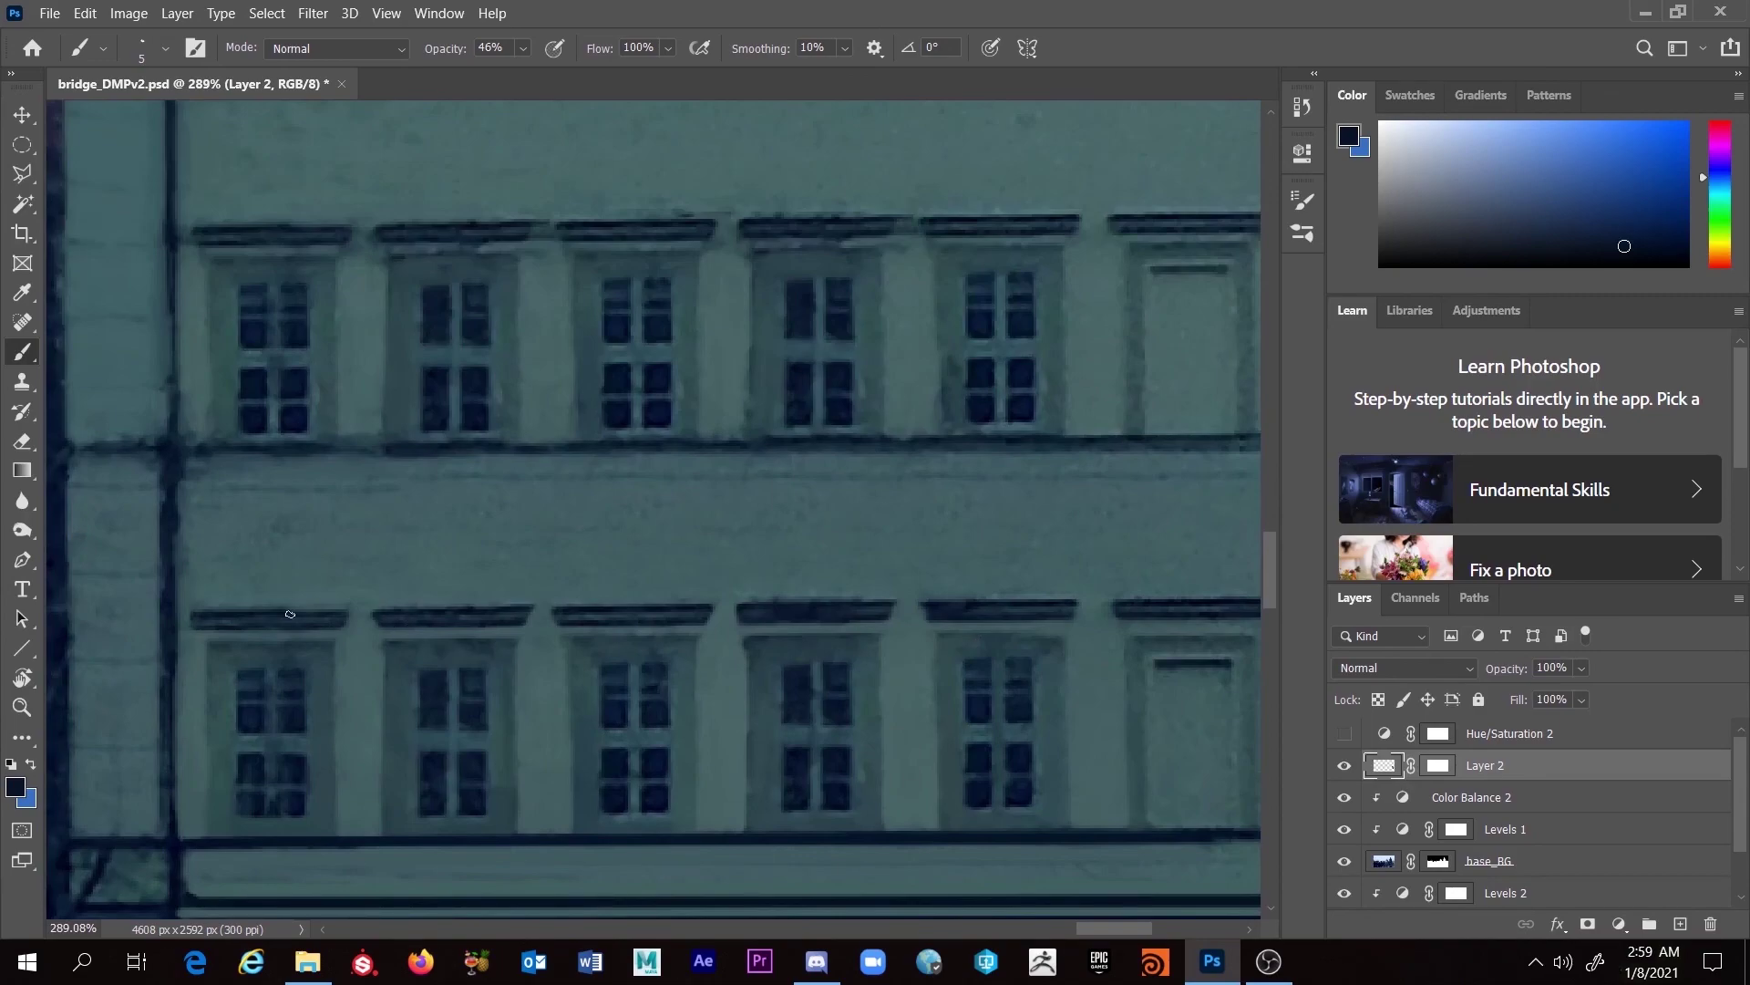
drag(525, 665, 438, 606)
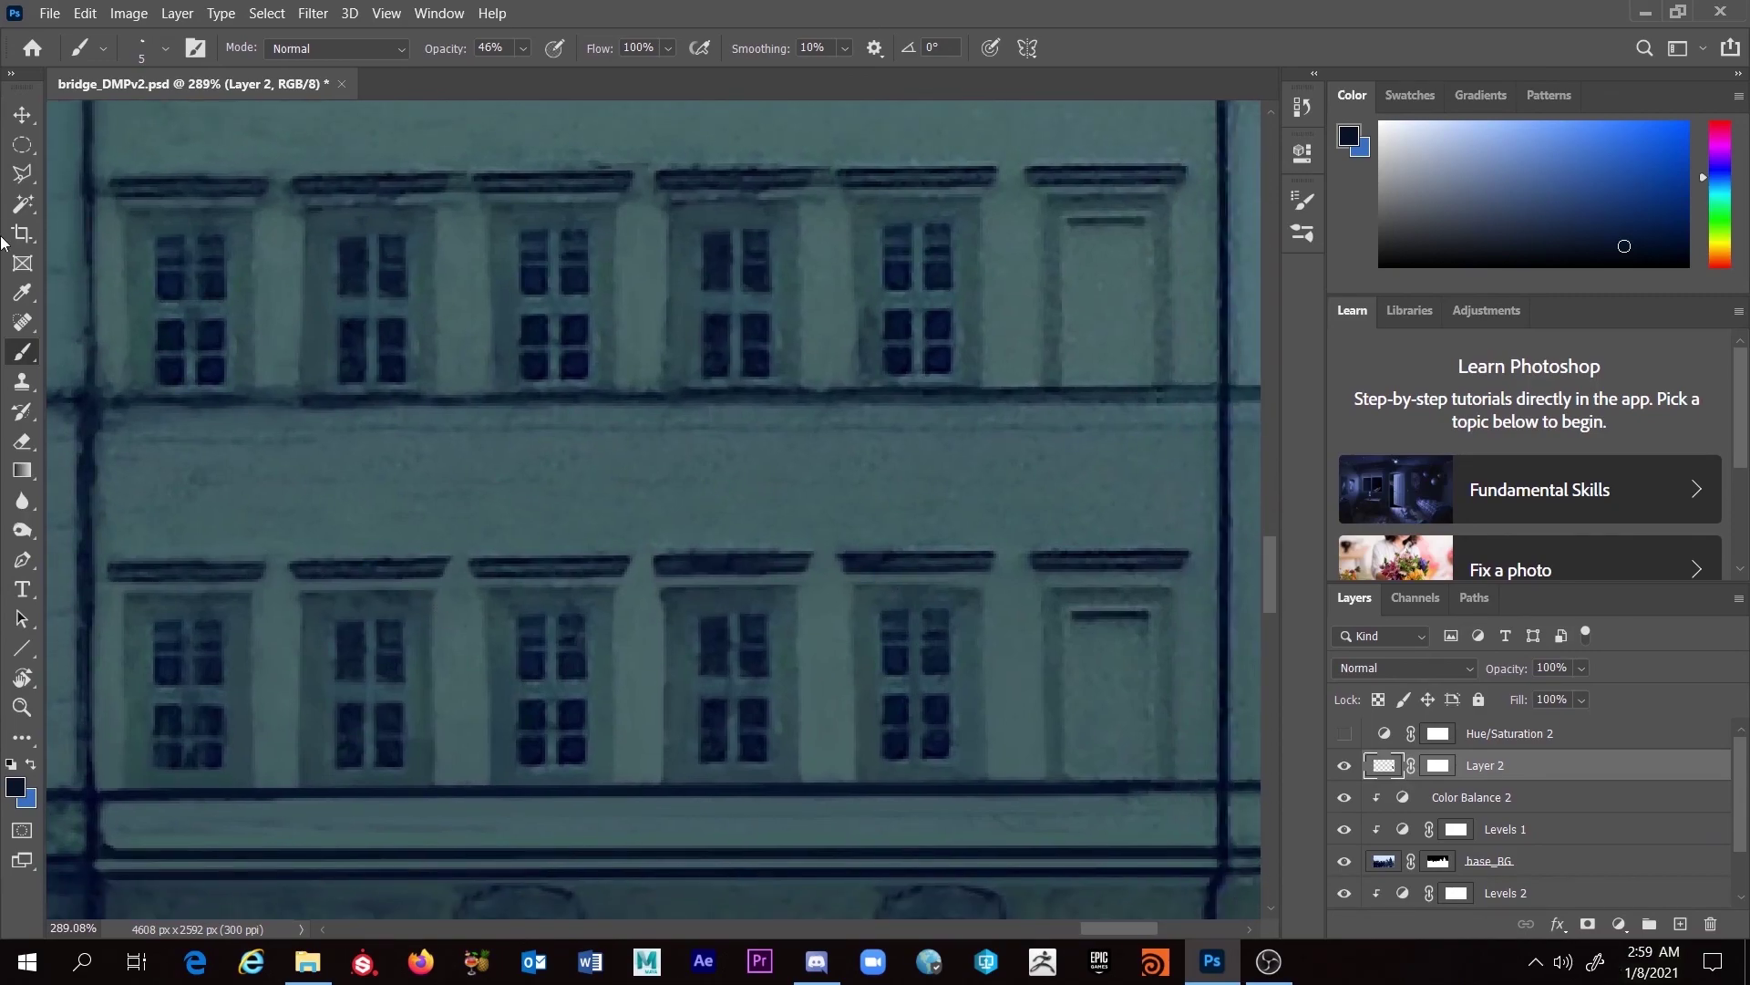
click(22, 144)
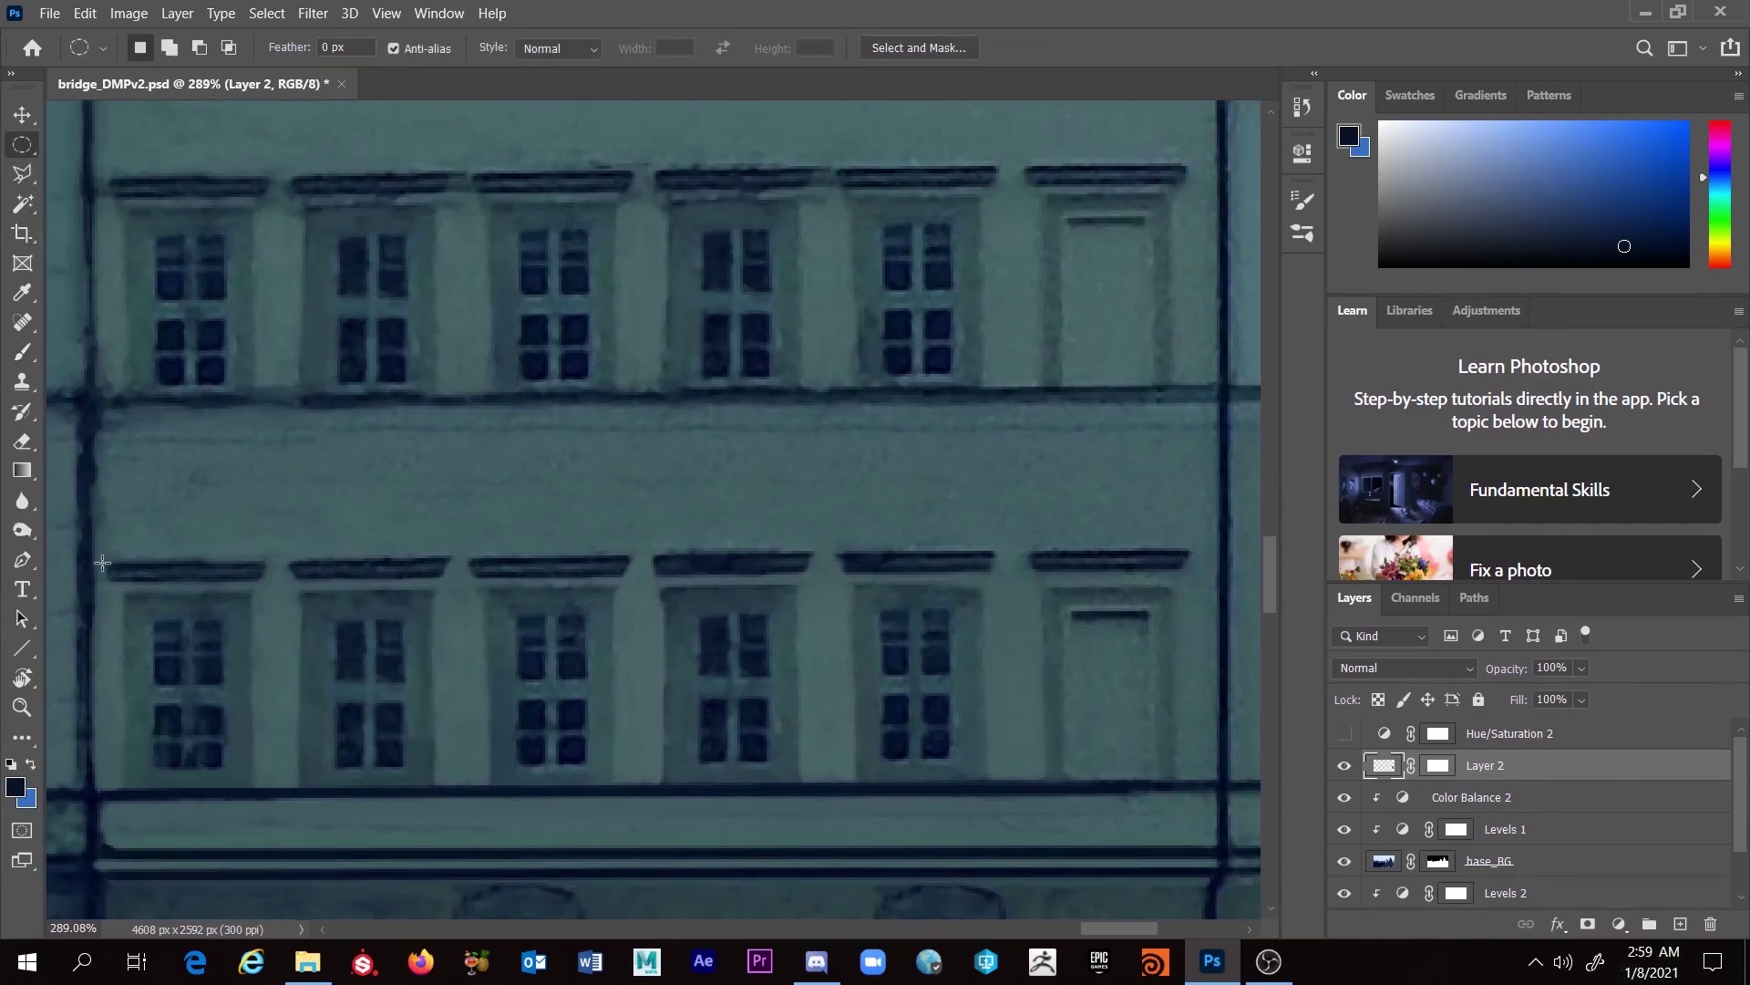
click(23, 173)
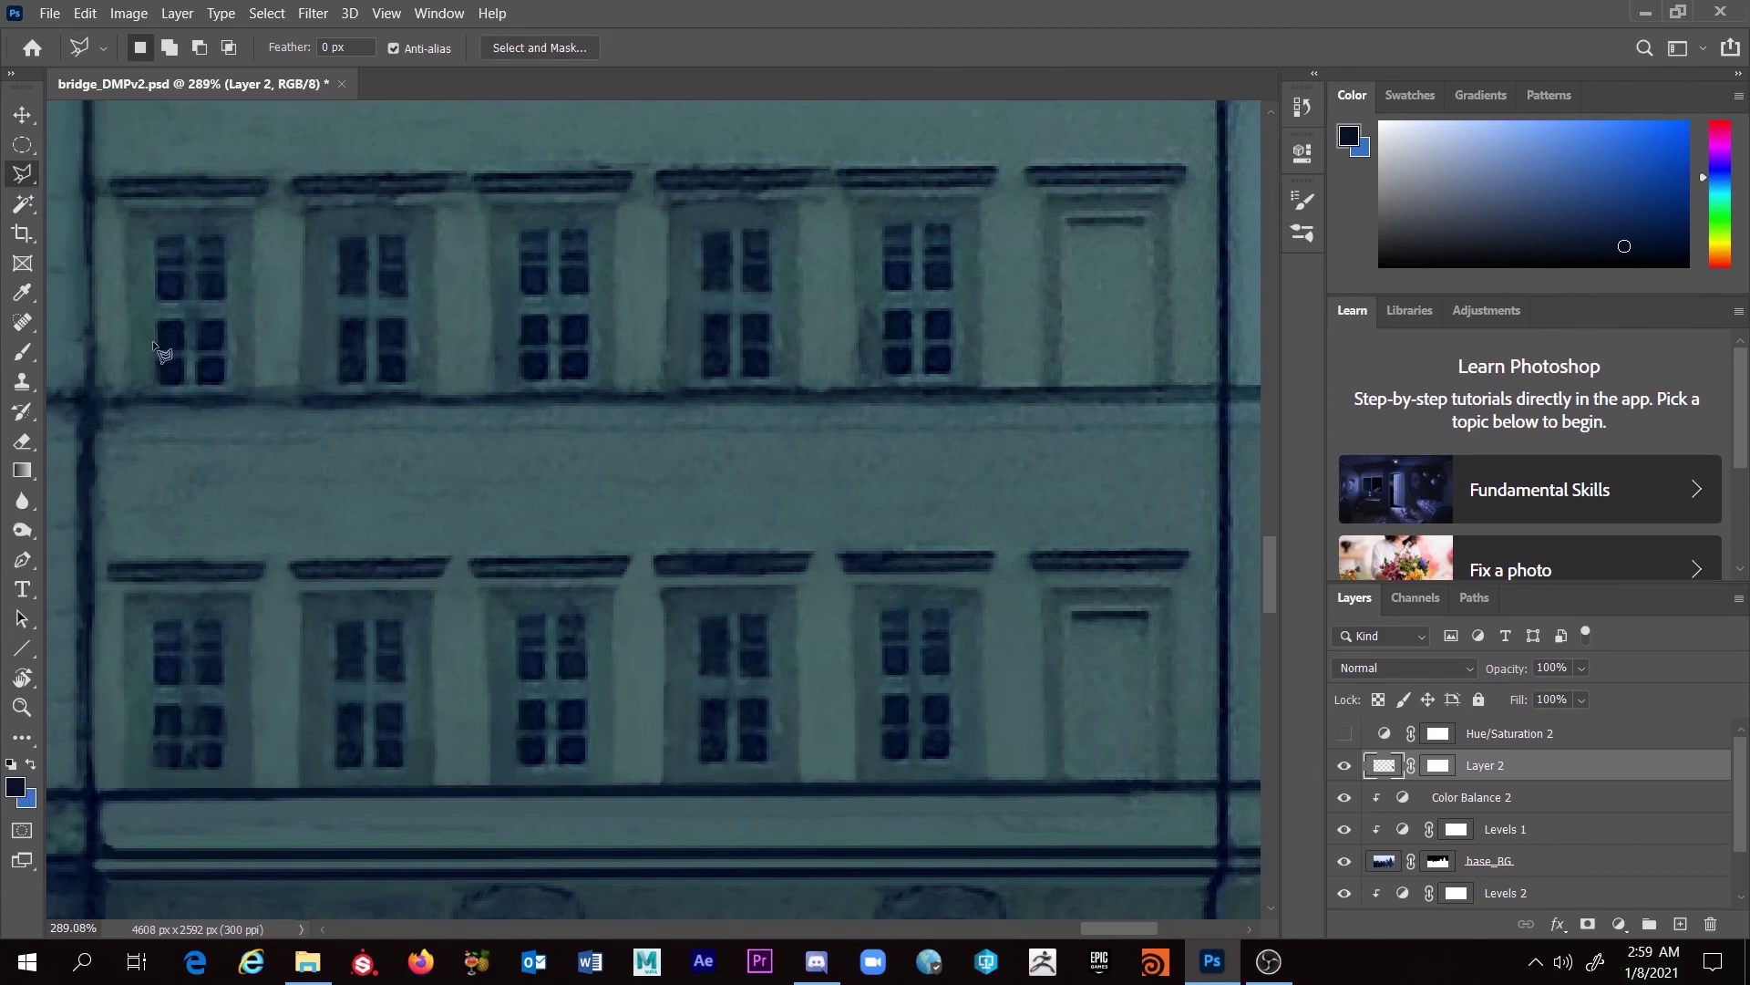
click(109, 559)
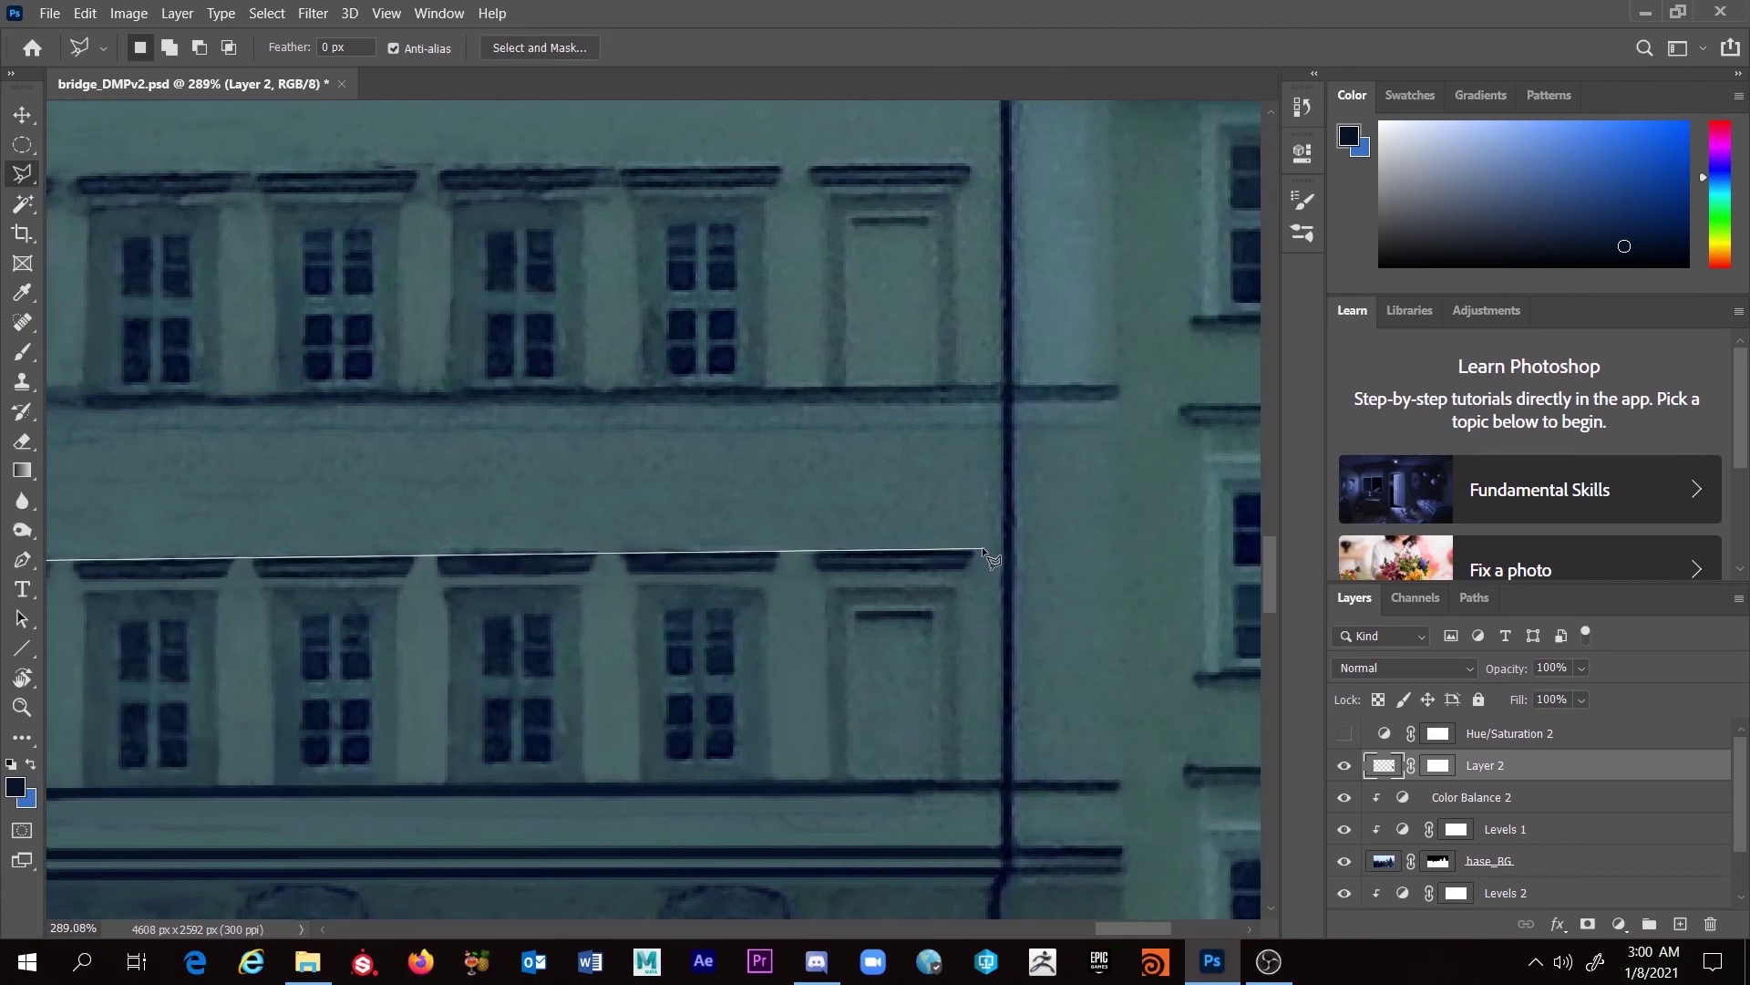
click(982, 547)
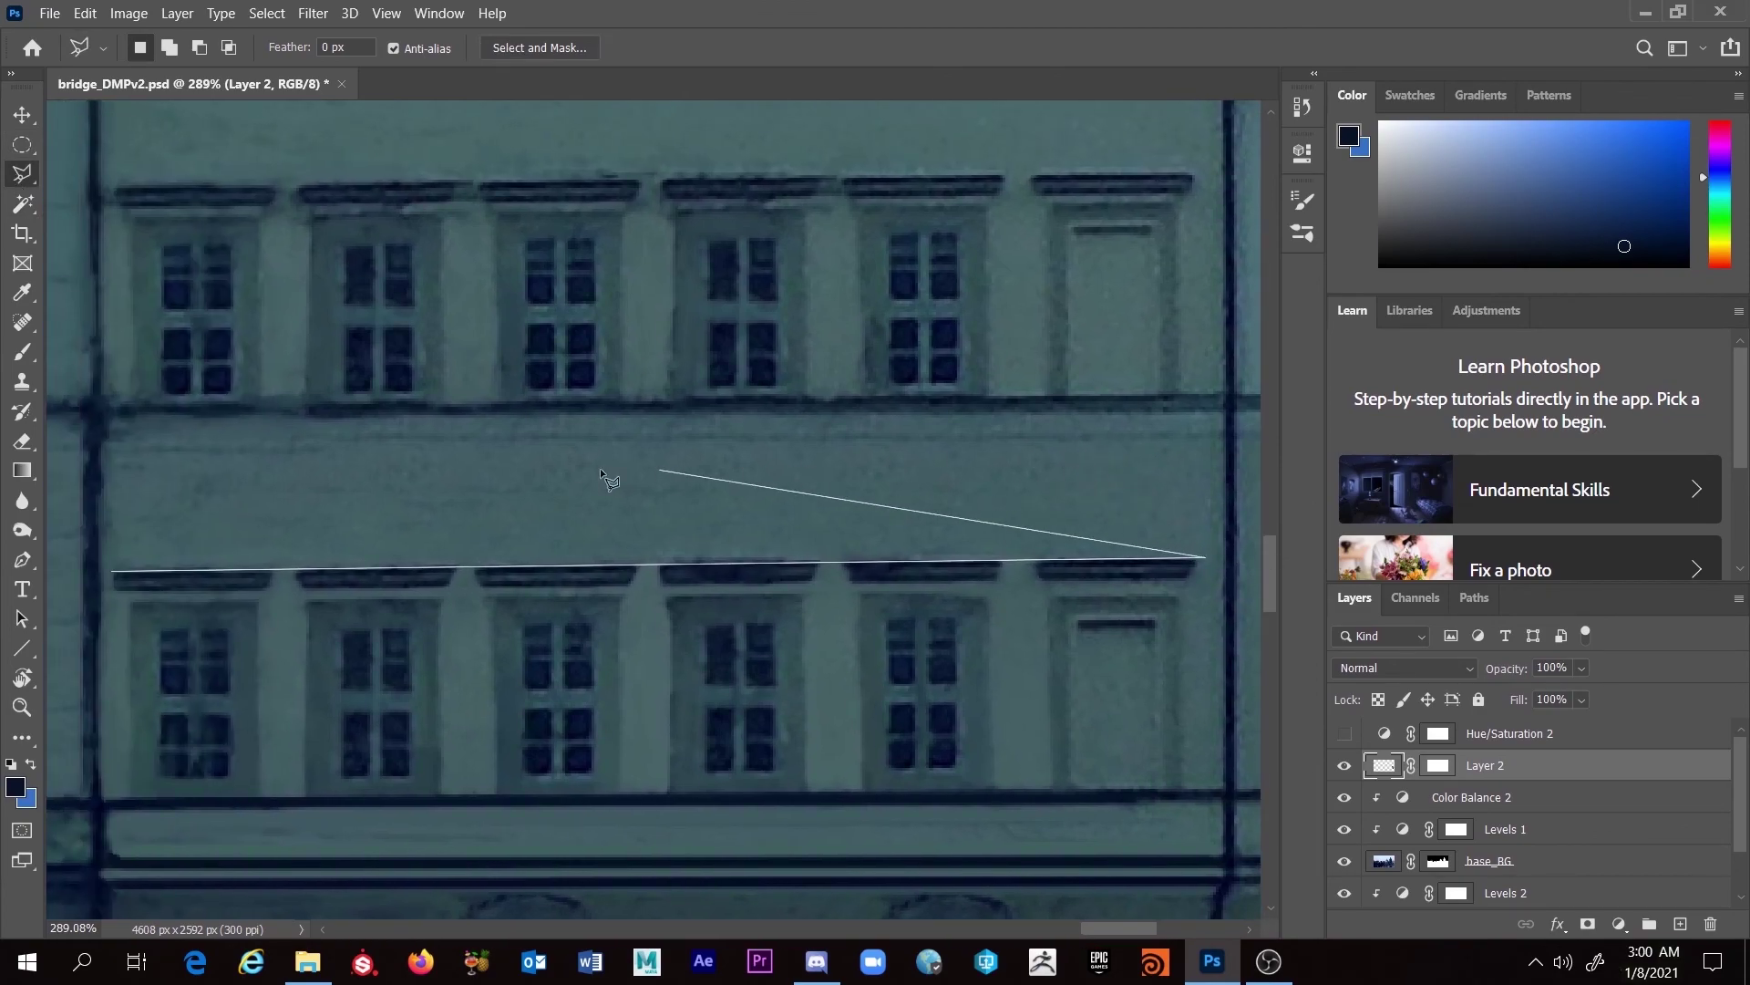
click(354, 462)
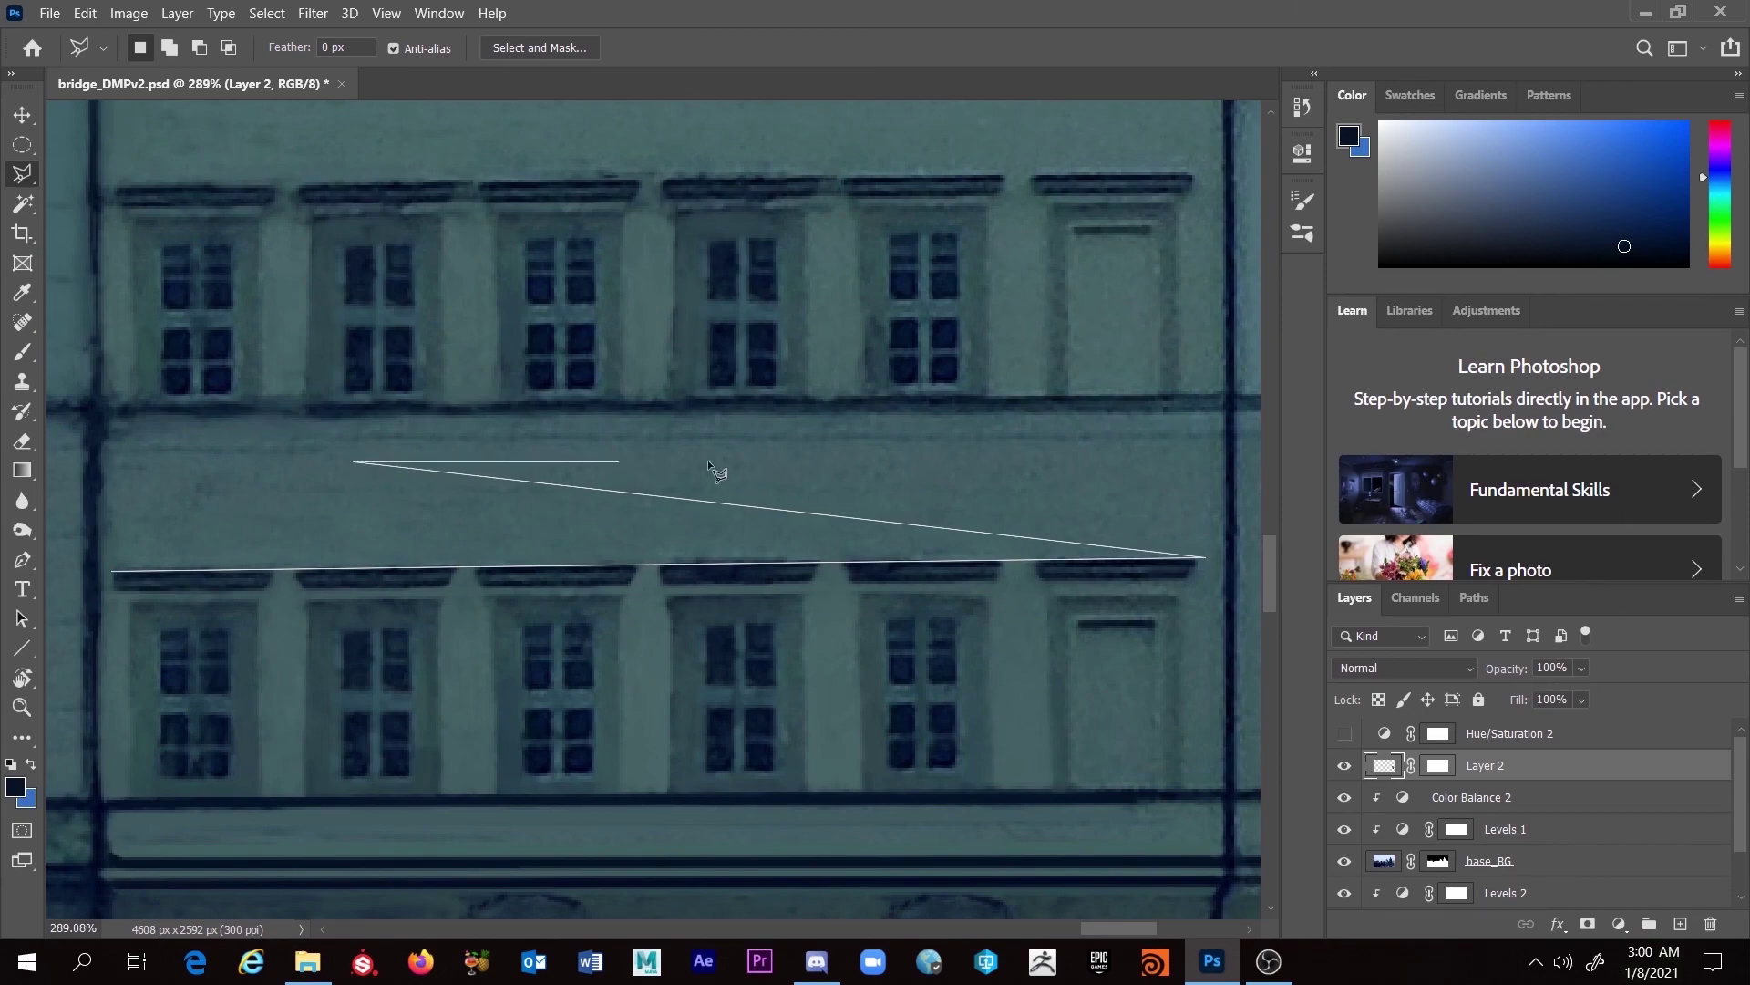
double_click(254, 472)
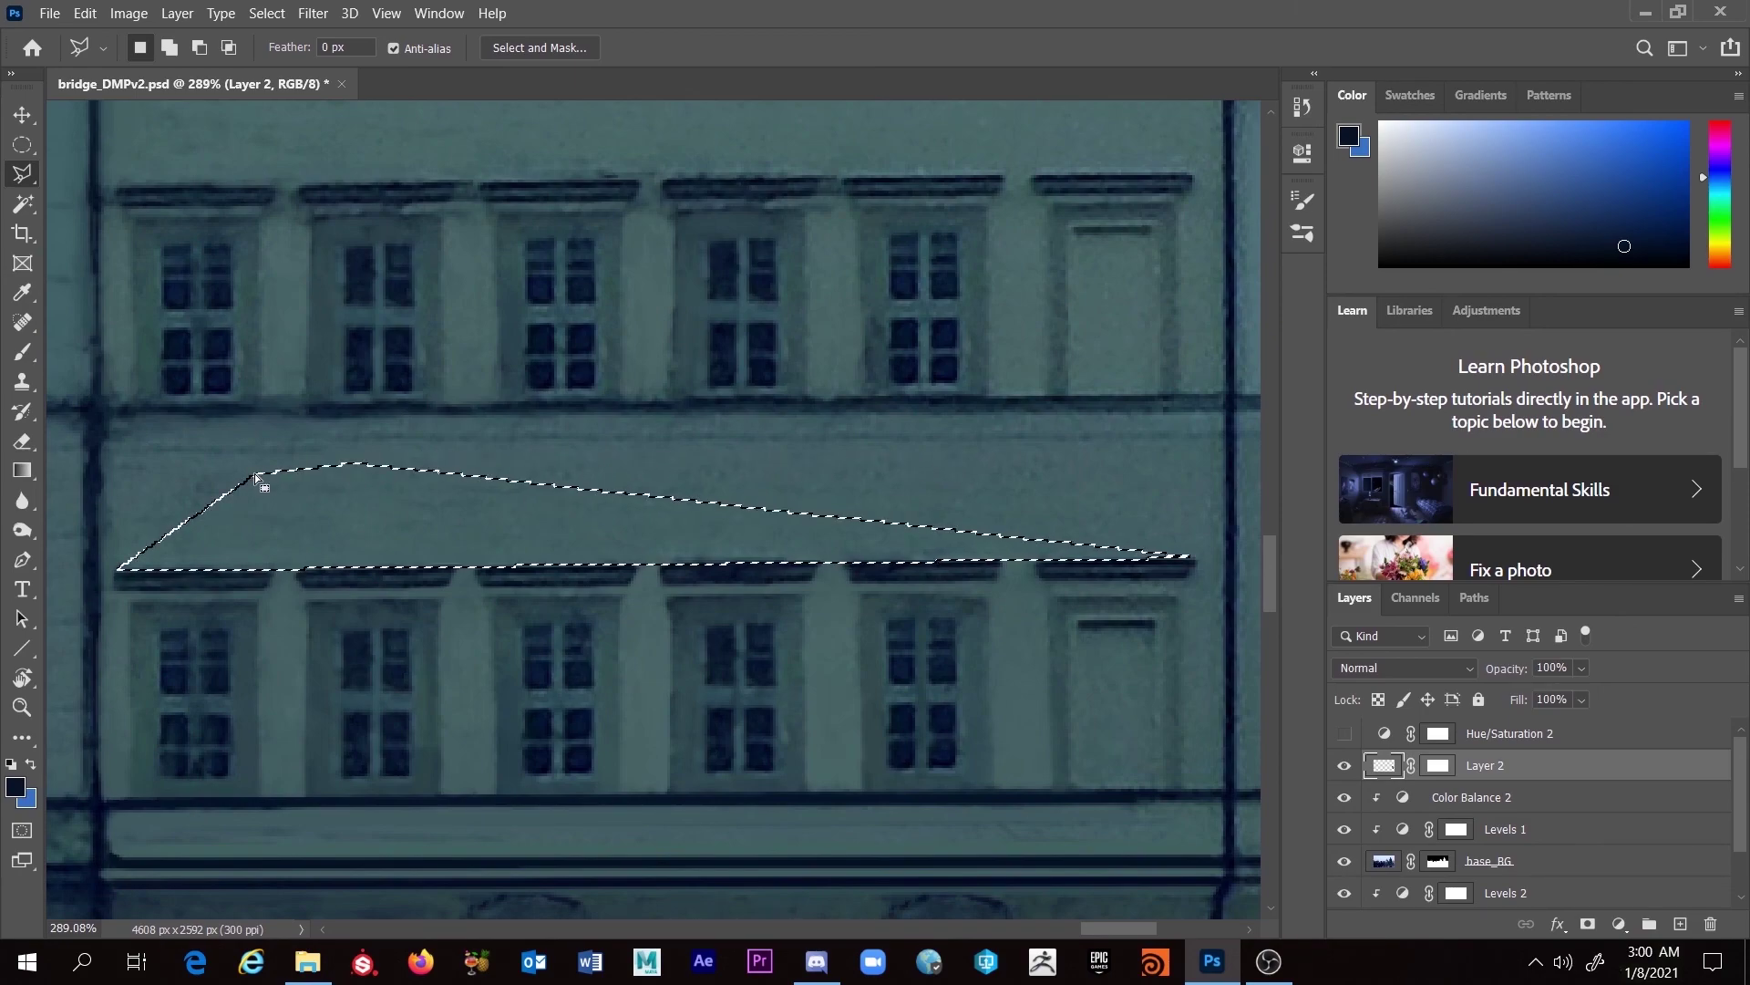
Step: Redraw the Polygonal Lasso selection as a long wall strip whose lower edge follows the tops of the lower windows' six cornices
click(146, 581)
click(111, 568)
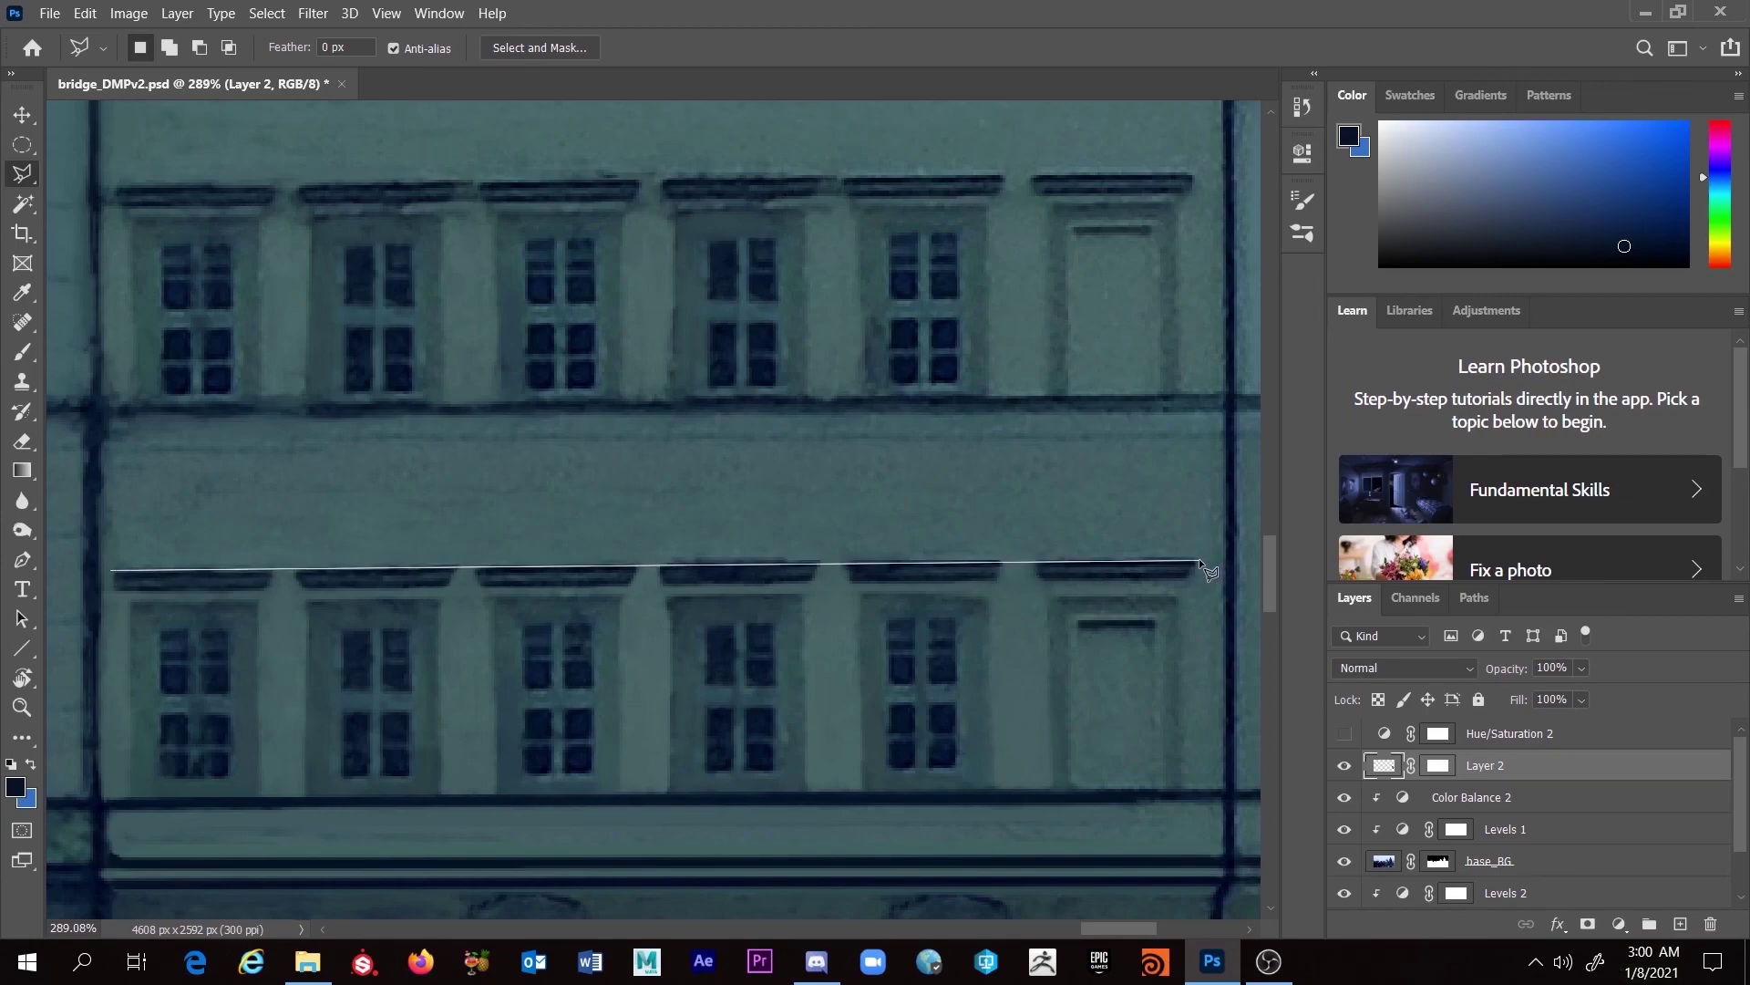
double_click(115, 490)
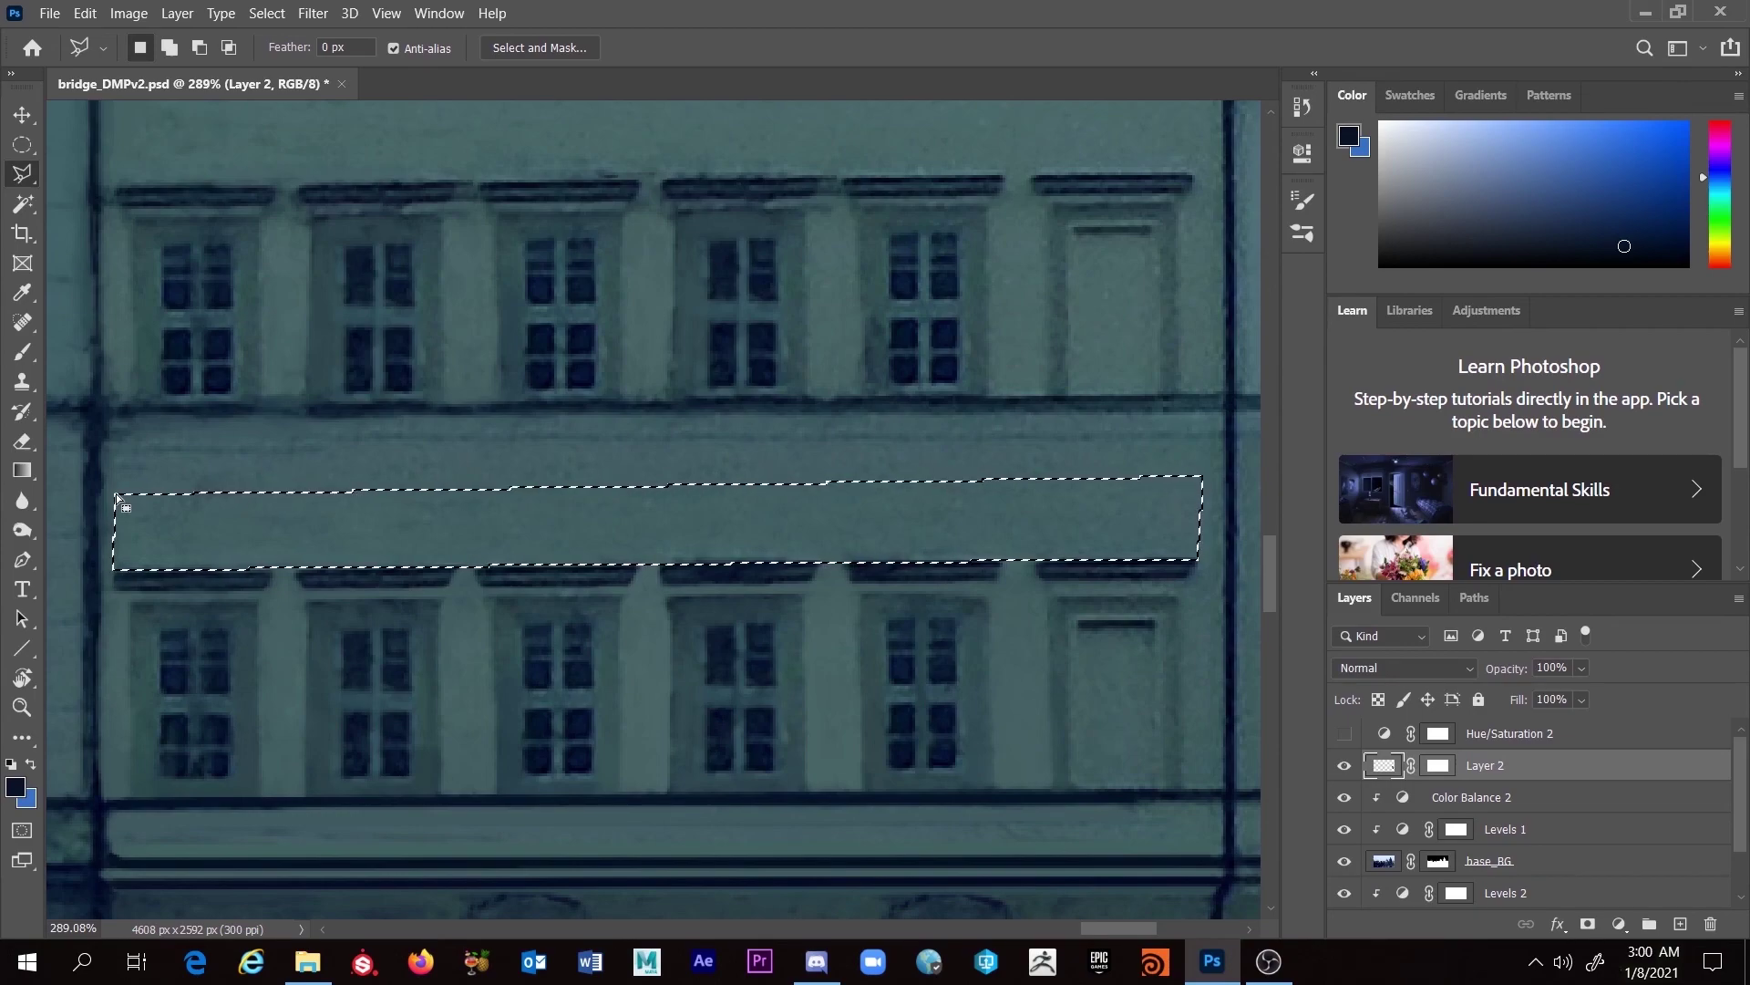
Step: Clone wall texture along the selected strip's lower edge with the Clone Stamp to straighten the cornice tops, and clear the selection
key(b)
key(period)
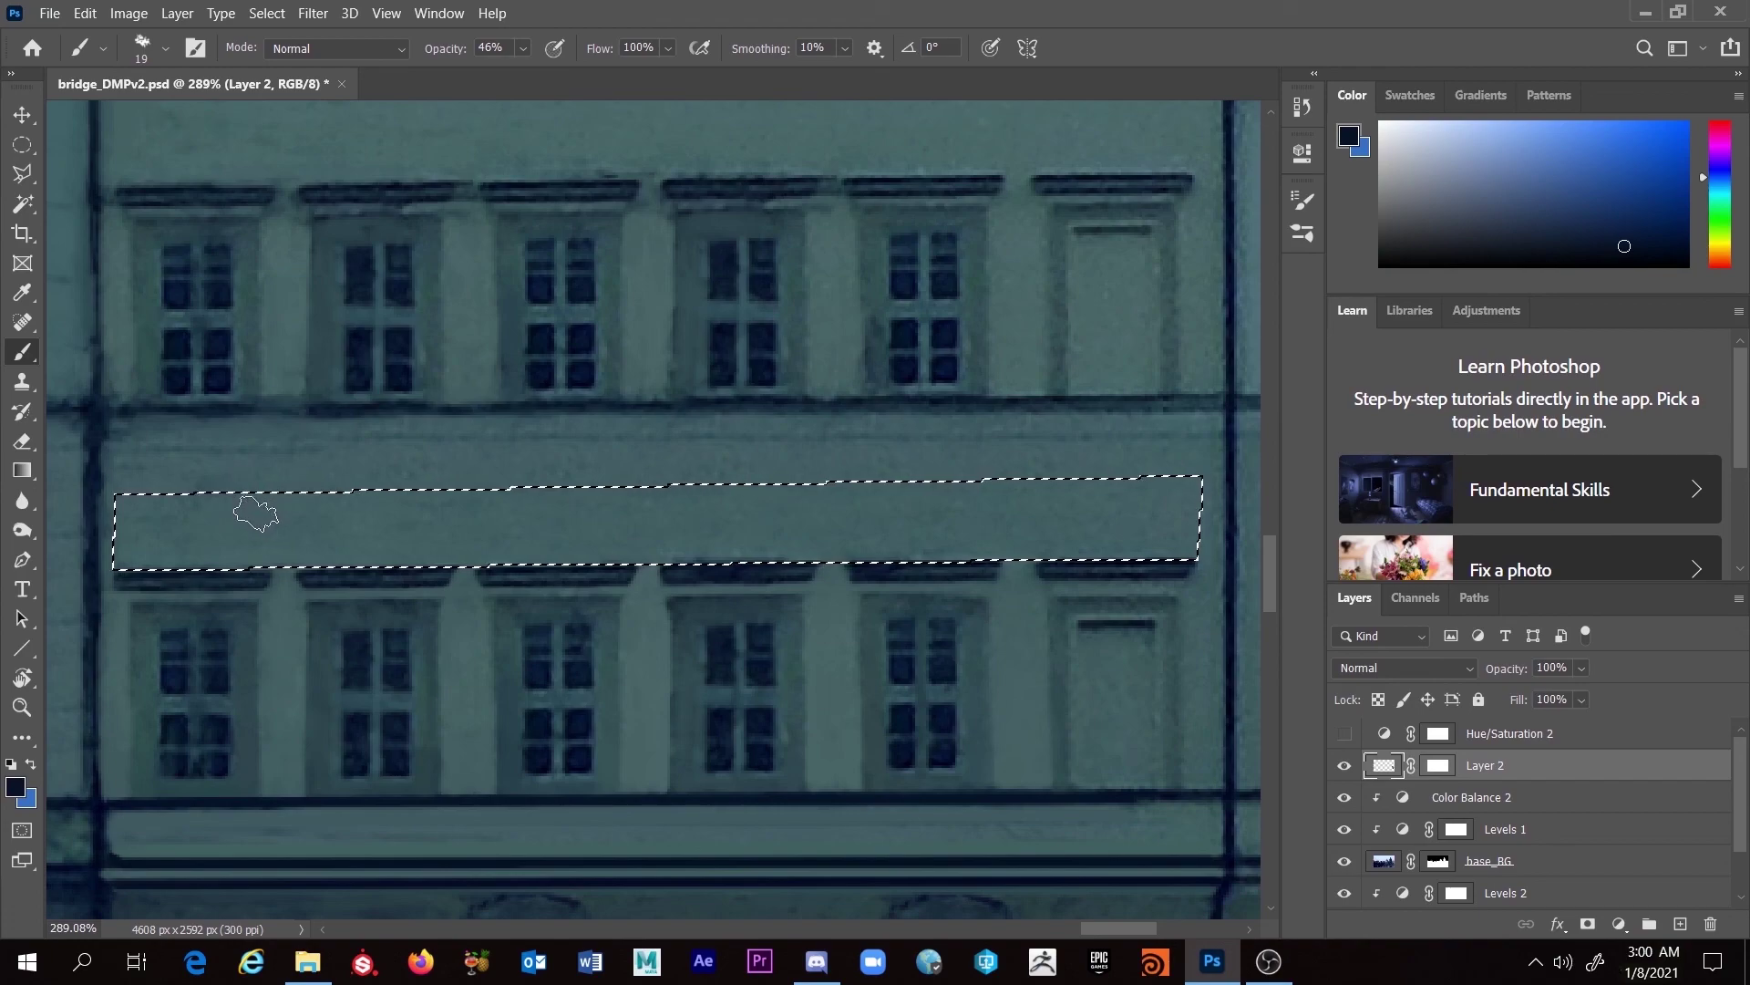
key(s)
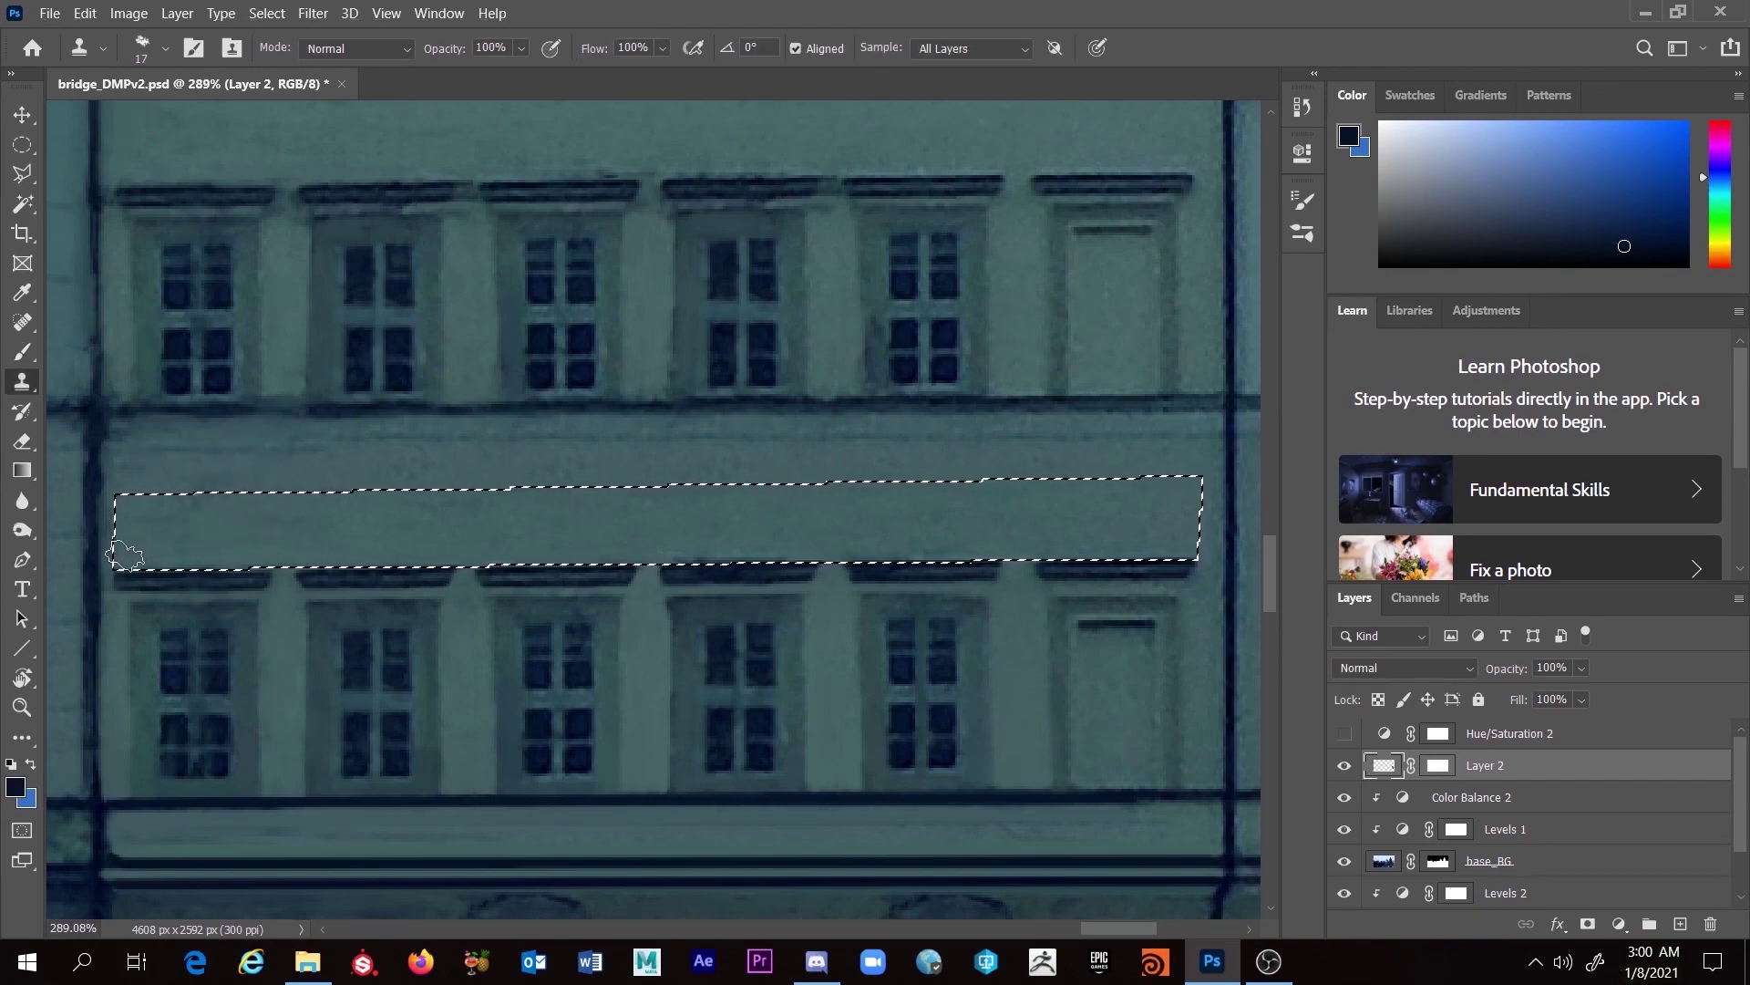
right_click(281, 517)
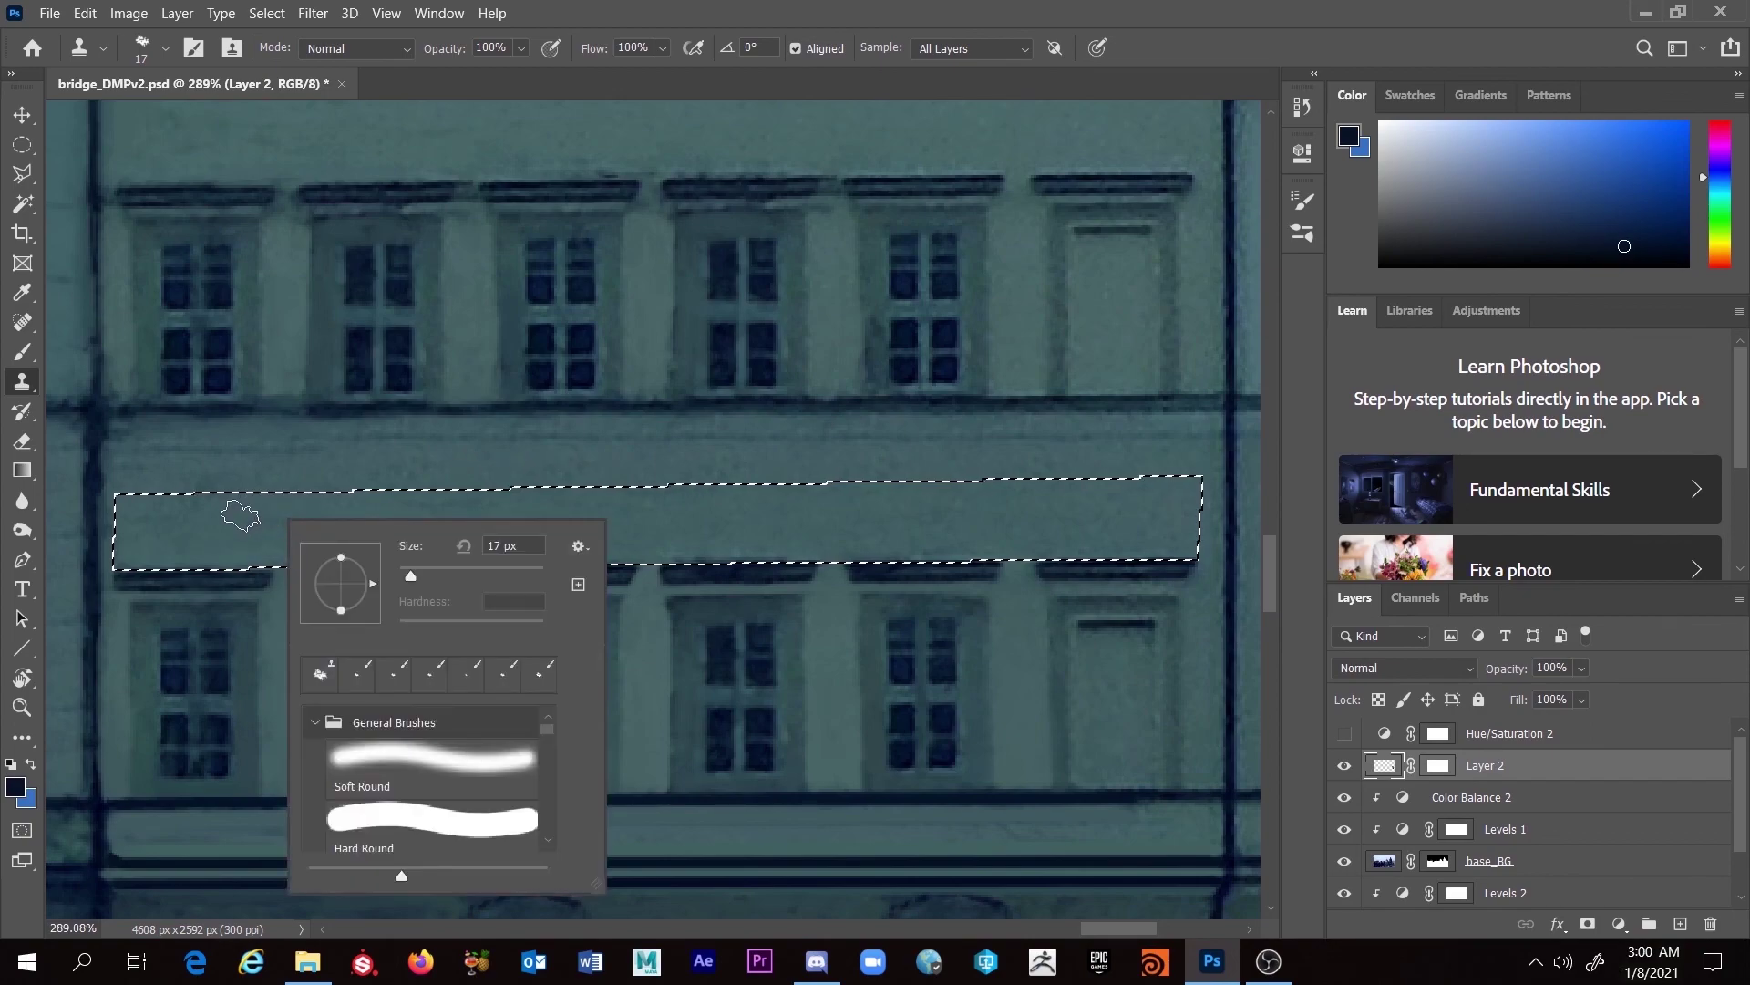
drag(230, 517, 217, 516)
alt+click(142, 480)
mouse_move(122, 565)
mouse_down()
mouse_move(344, 578)
mouse_move(280, 571)
mouse_move(933, 545)
mouse_move(863, 552)
mouse_move(1191, 561)
mouse_move(1119, 552)
mouse_move(1177, 554)
mouse_move(1120, 529)
mouse_up()
key(b)
key(ctrl+d)
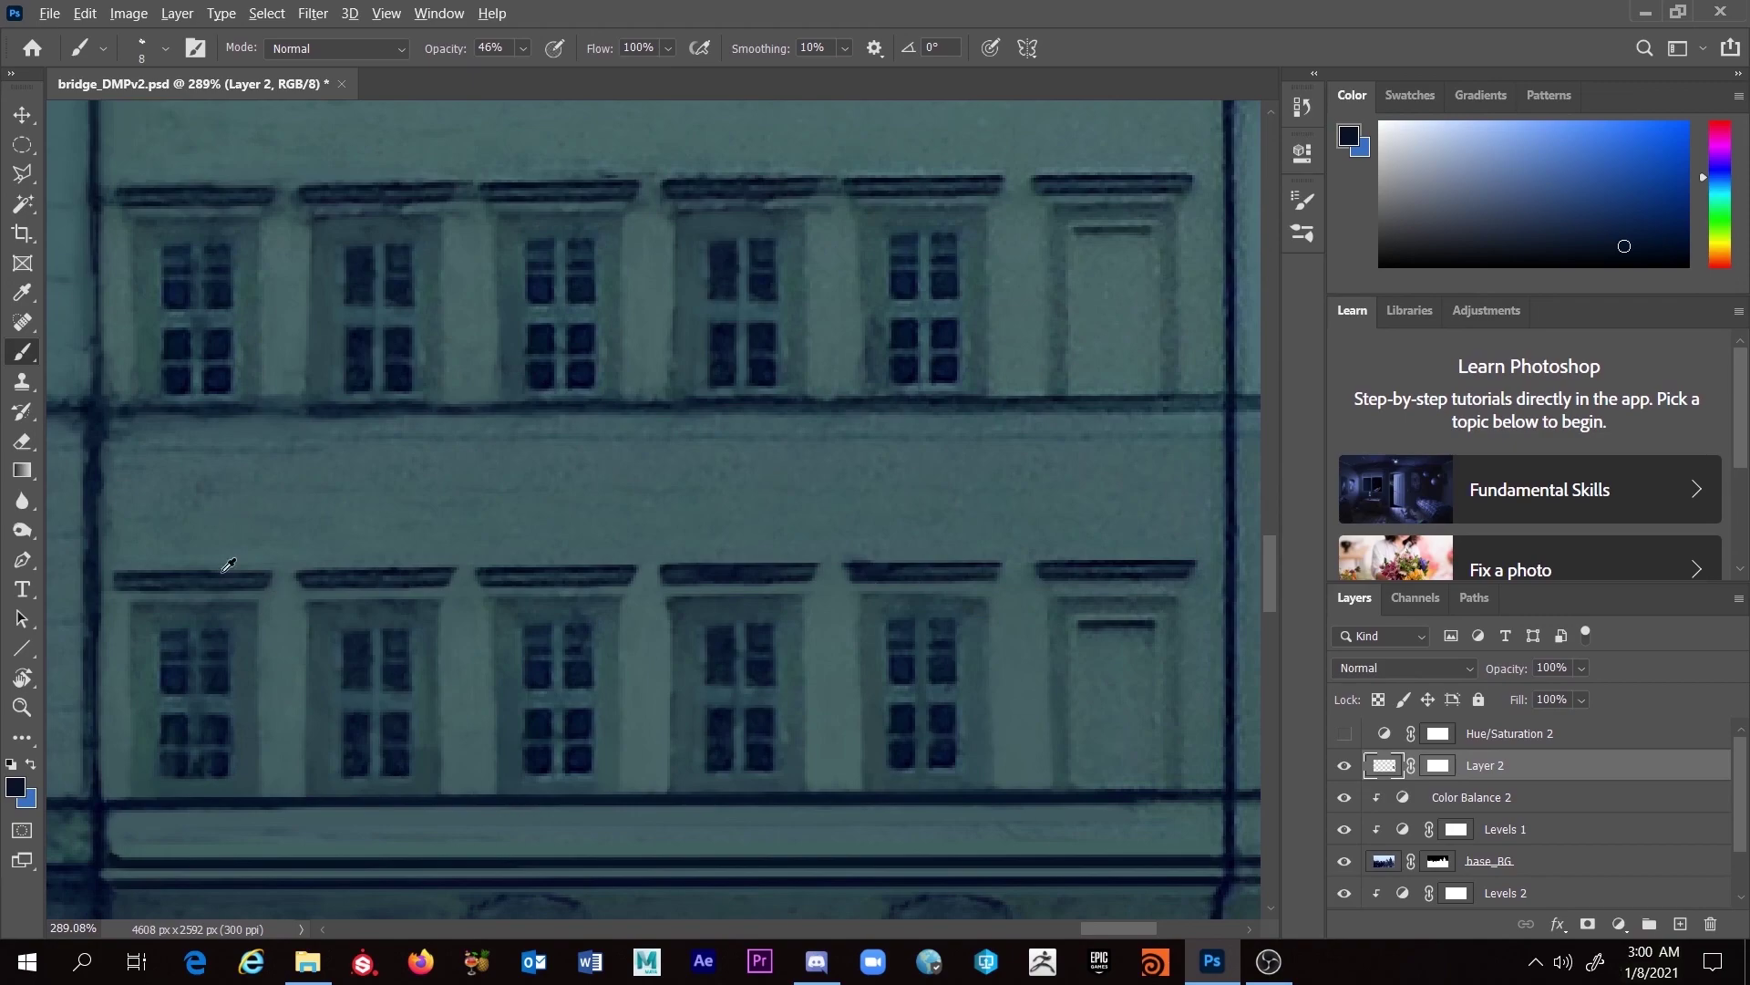
Step: Touch up the wall around the lower window row's cornices with sampled teal wall tones, using the brush at 46% opacity
alt+click(118, 596)
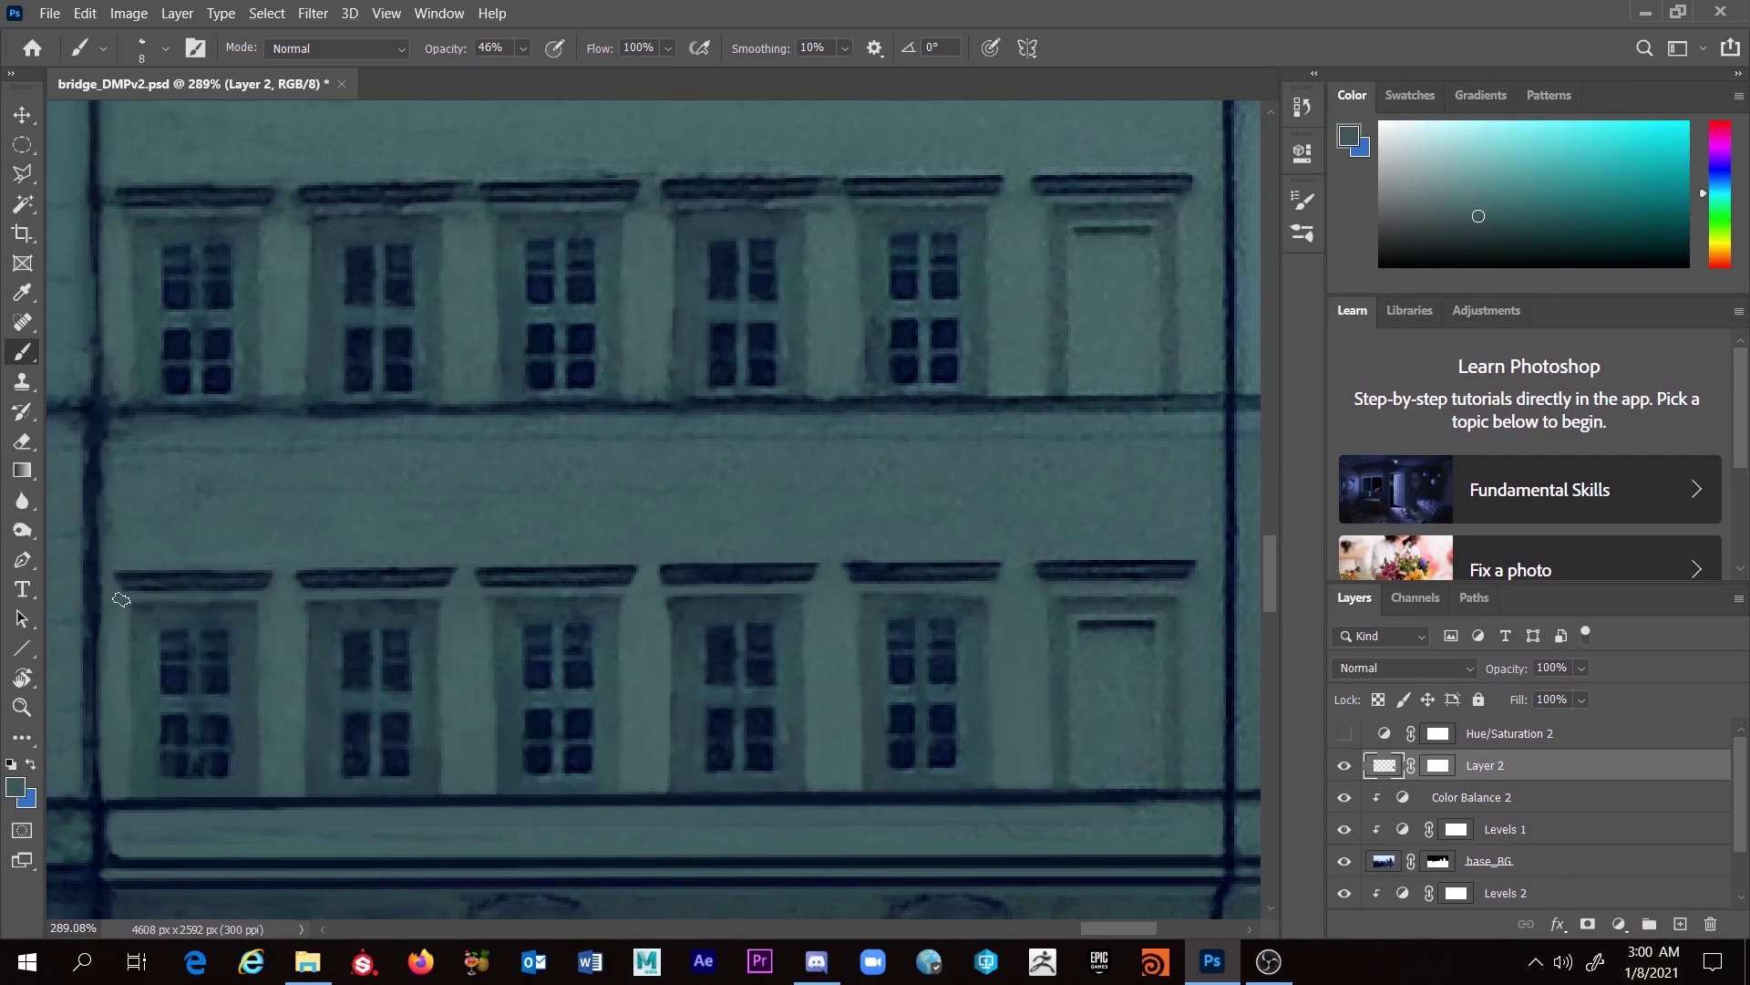
drag(263, 500, 533, 591)
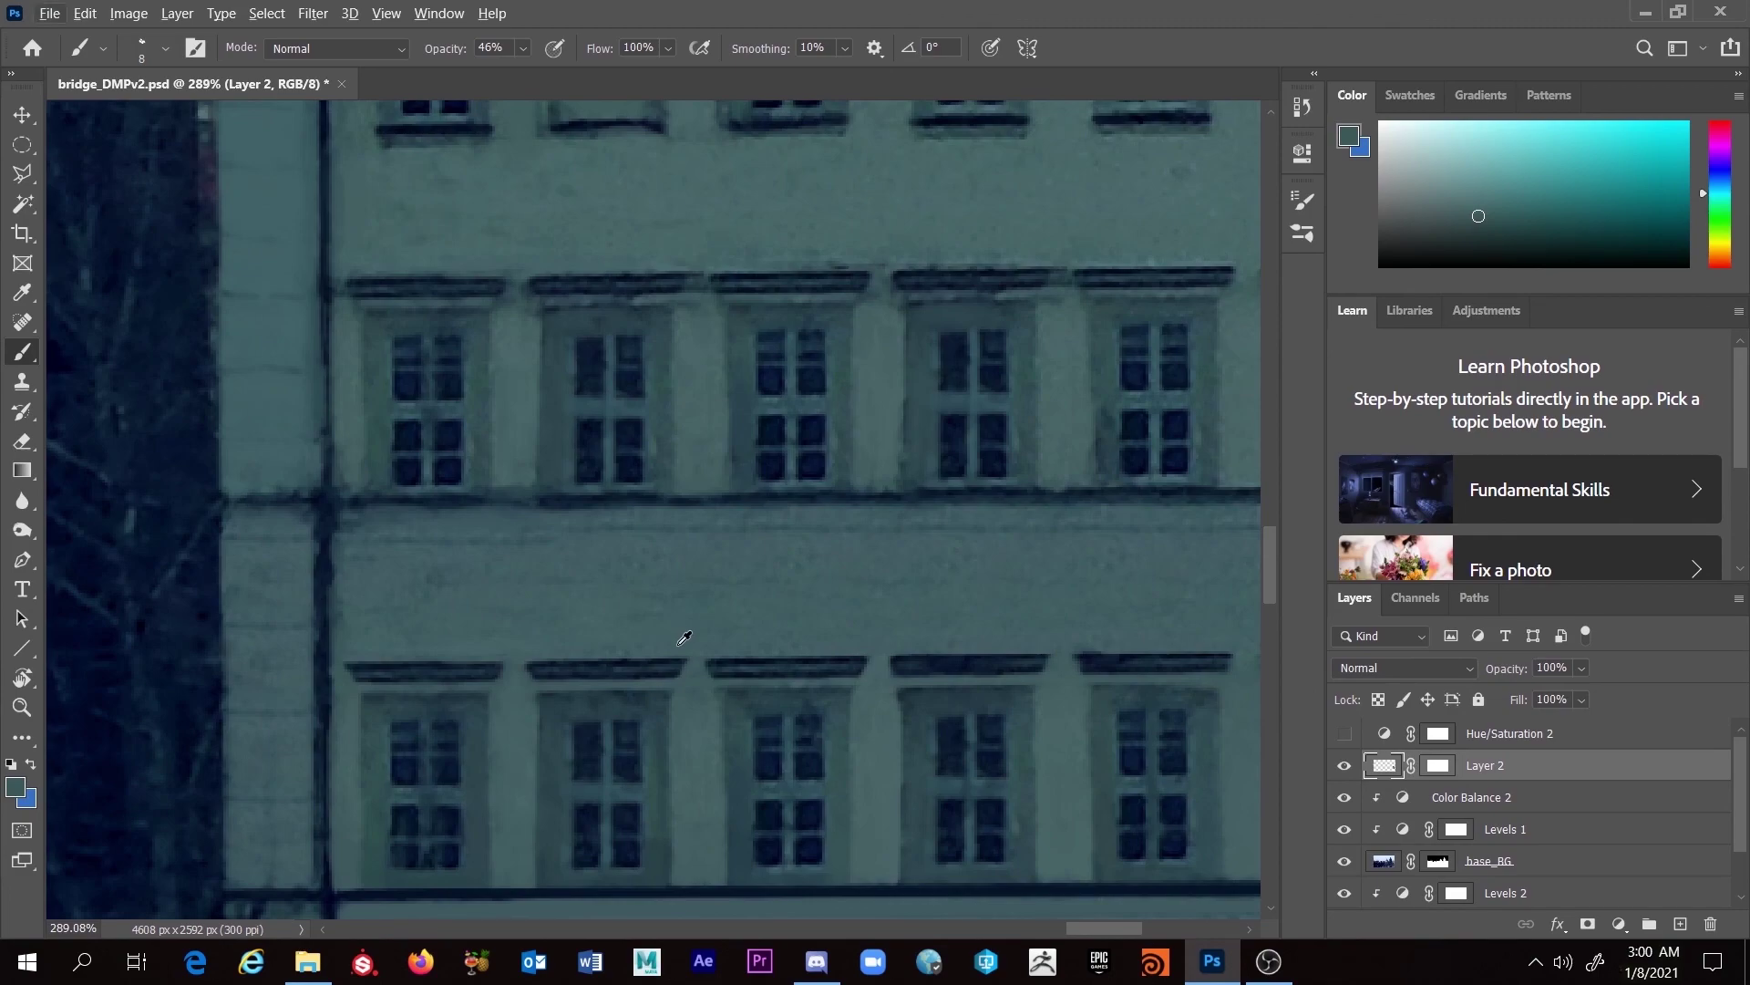
alt+click(880, 677)
mouse_move(750, 617)
mouse_down()
mouse_move(700, 598)
mouse_move(671, 660)
mouse_up()
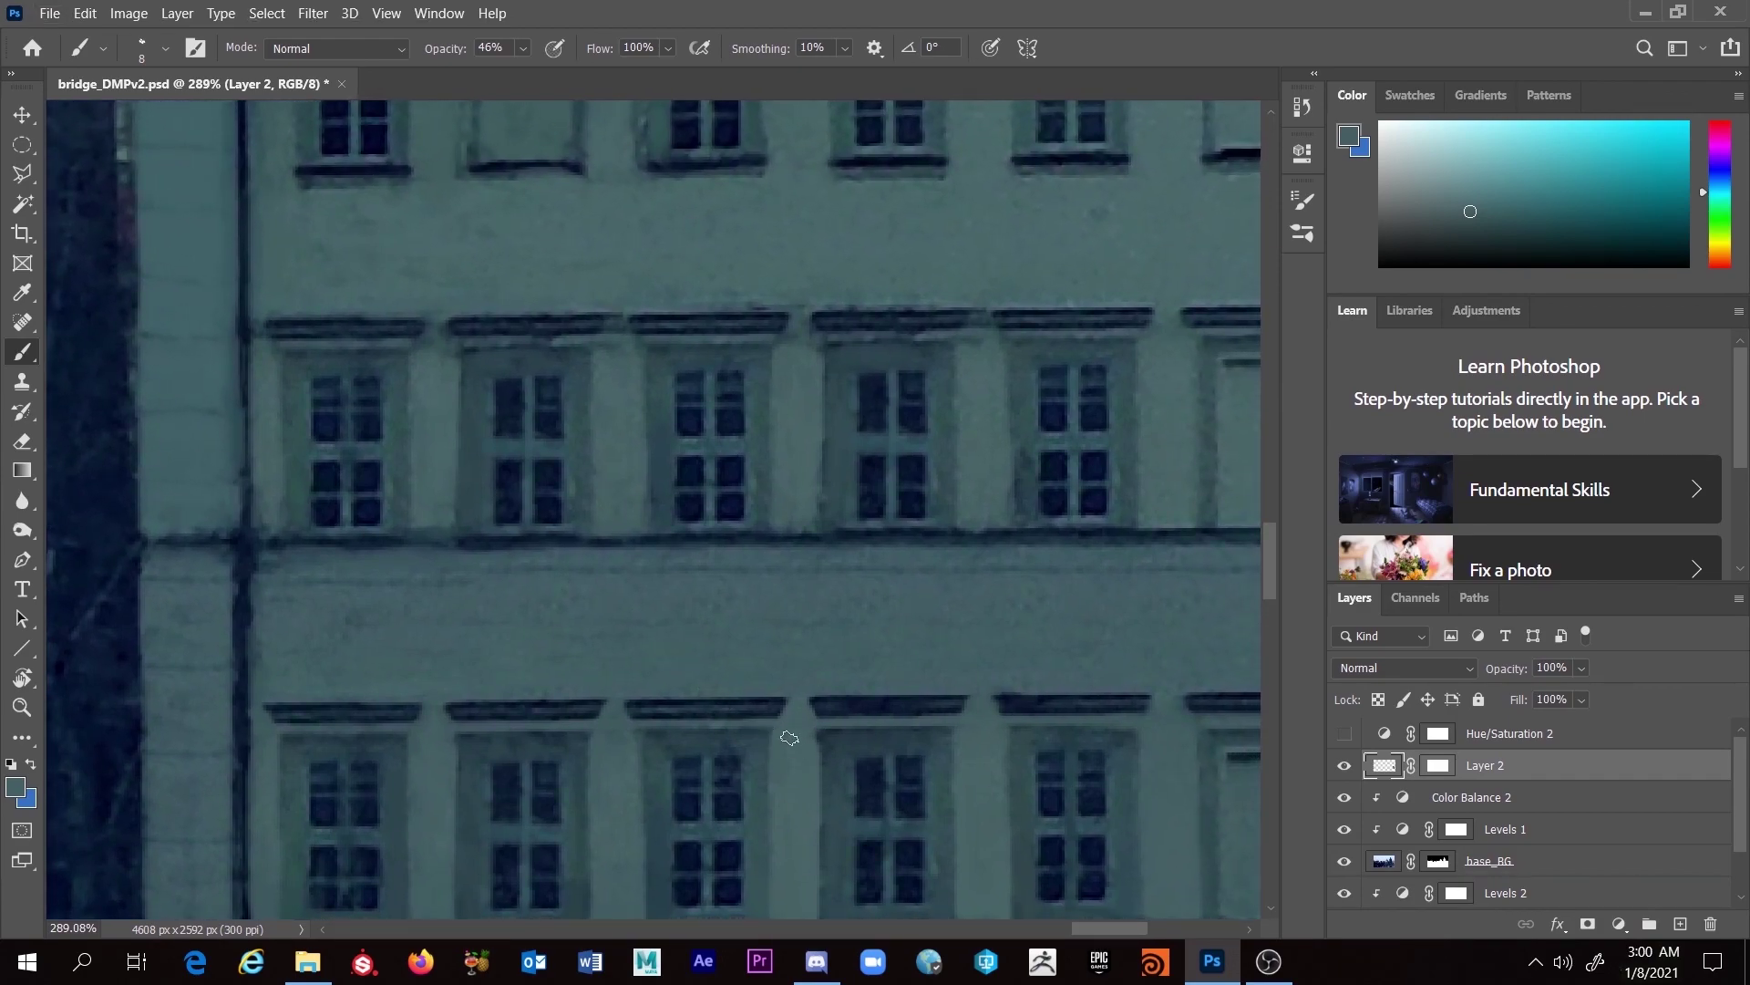
drag(797, 754, 637, 590)
click(657, 588)
drag(648, 607, 711, 766)
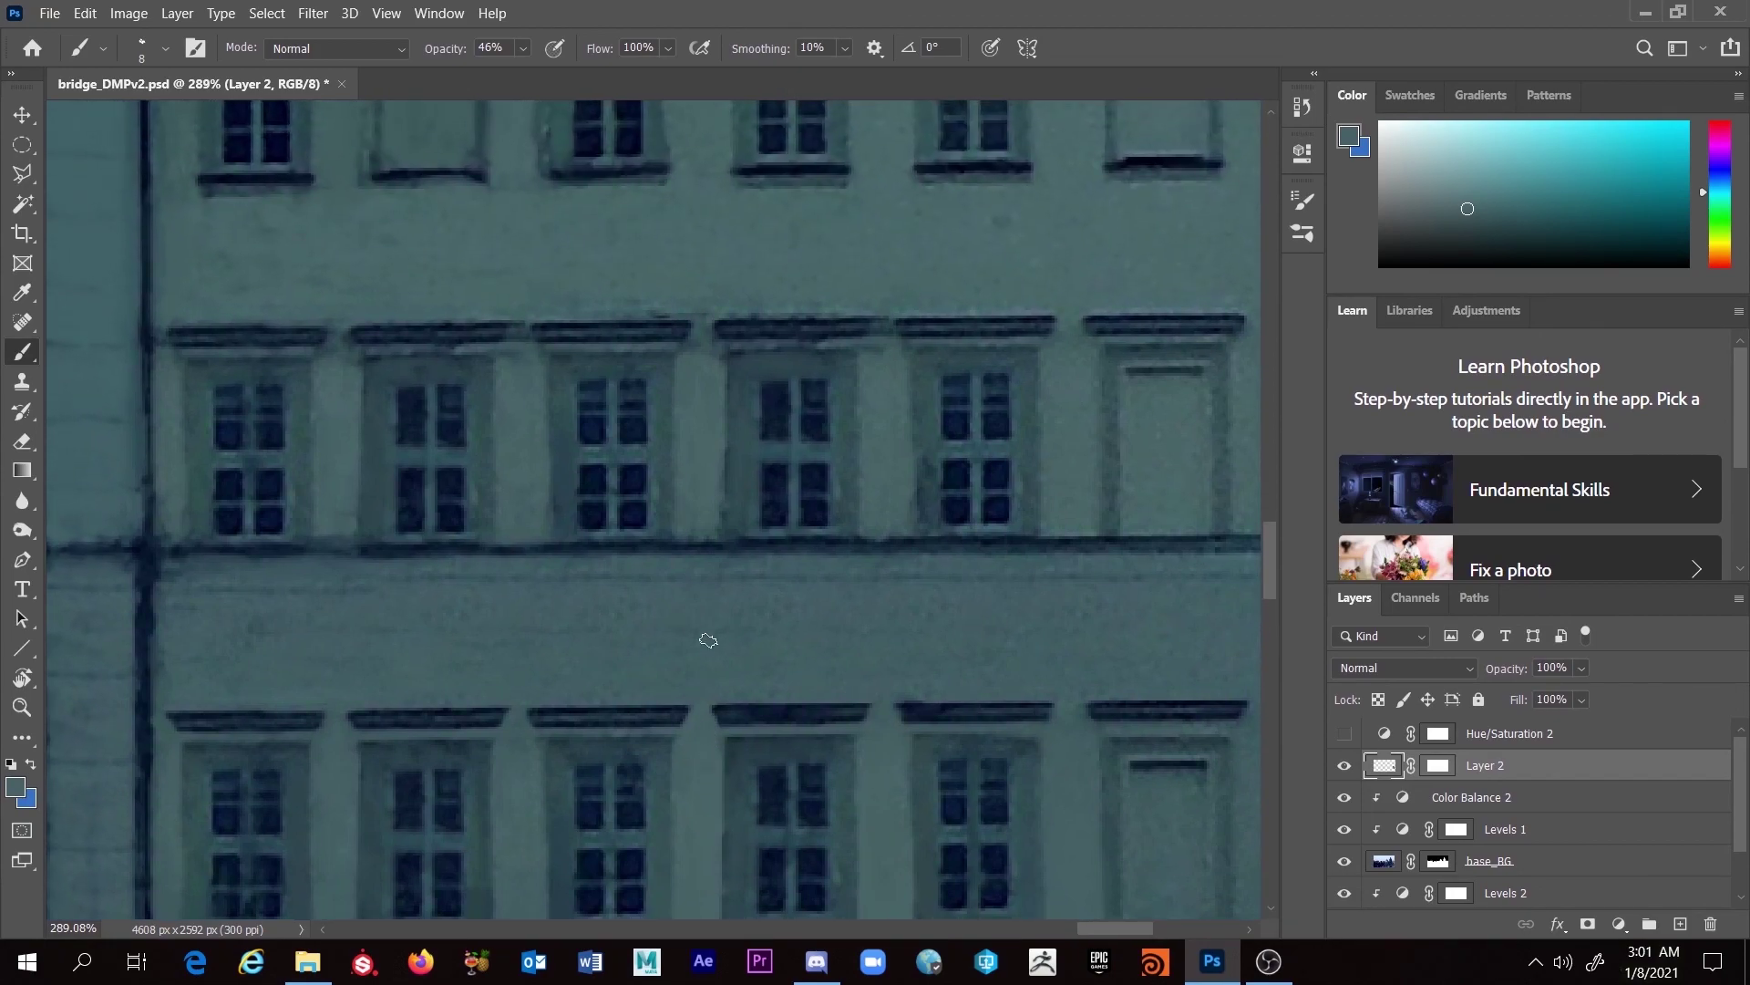
drag(736, 514, 757, 566)
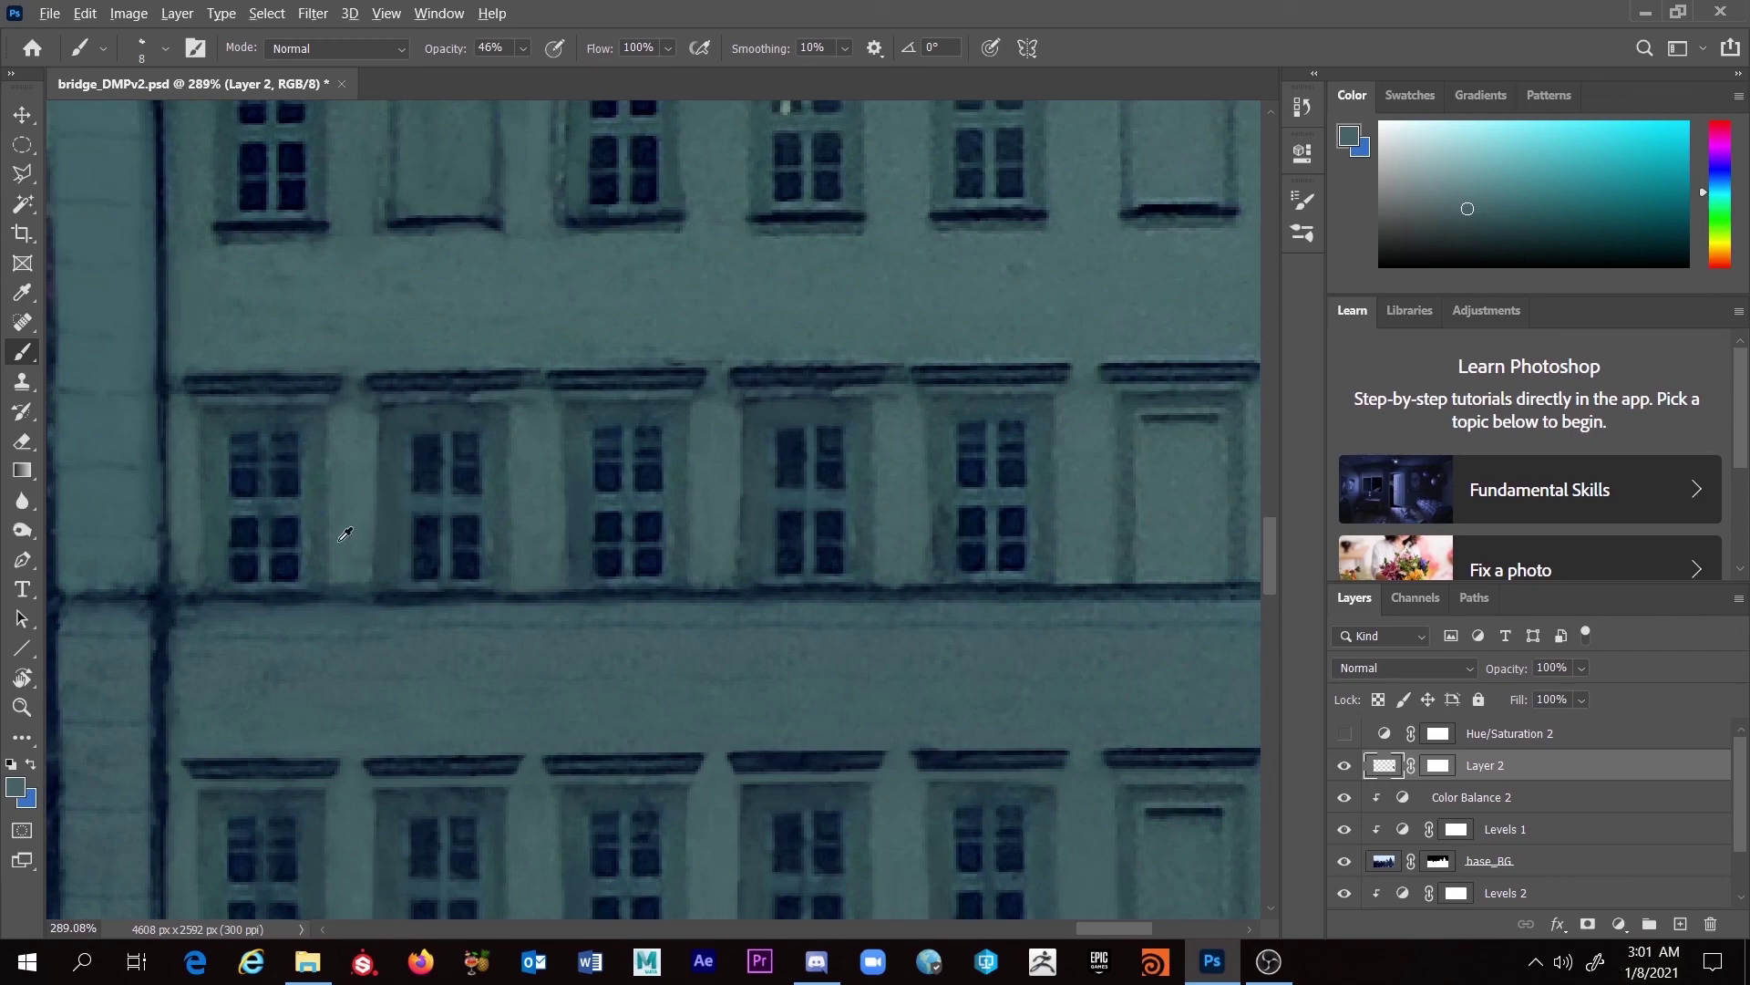
Step: Examine the repaired building up close and within the whole night bridge composite
scroll(330, 534, down, 10)
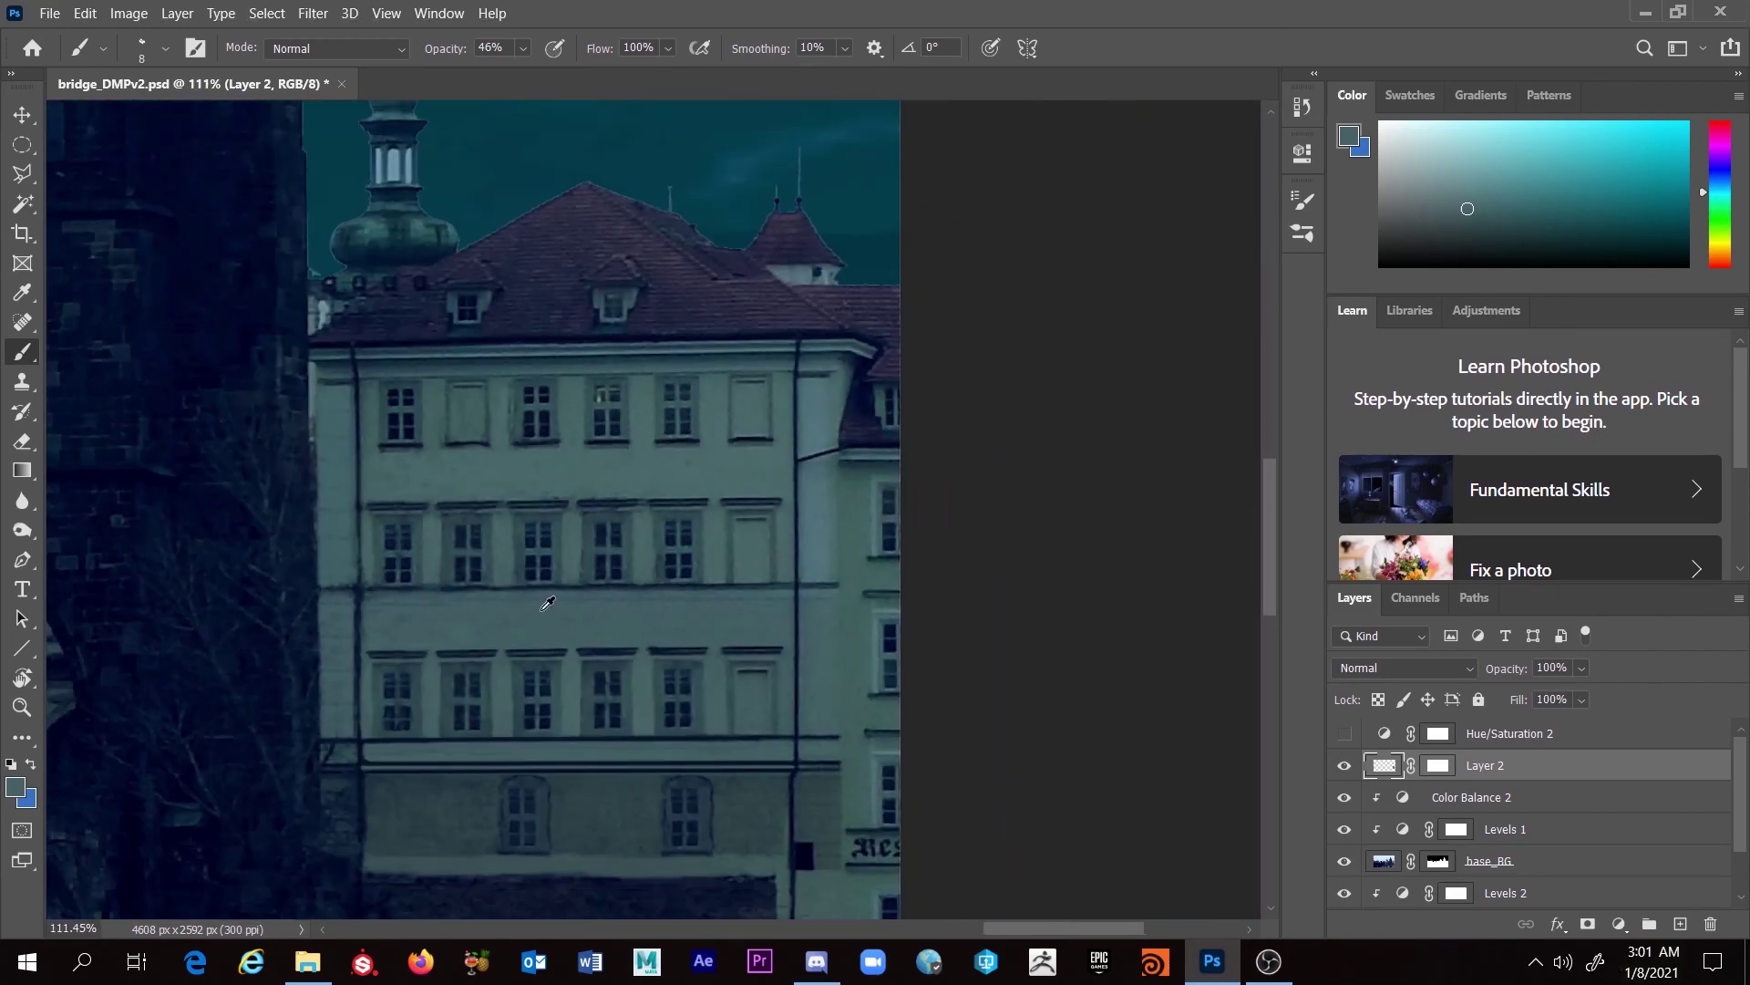
scroll(330, 693, down, 4)
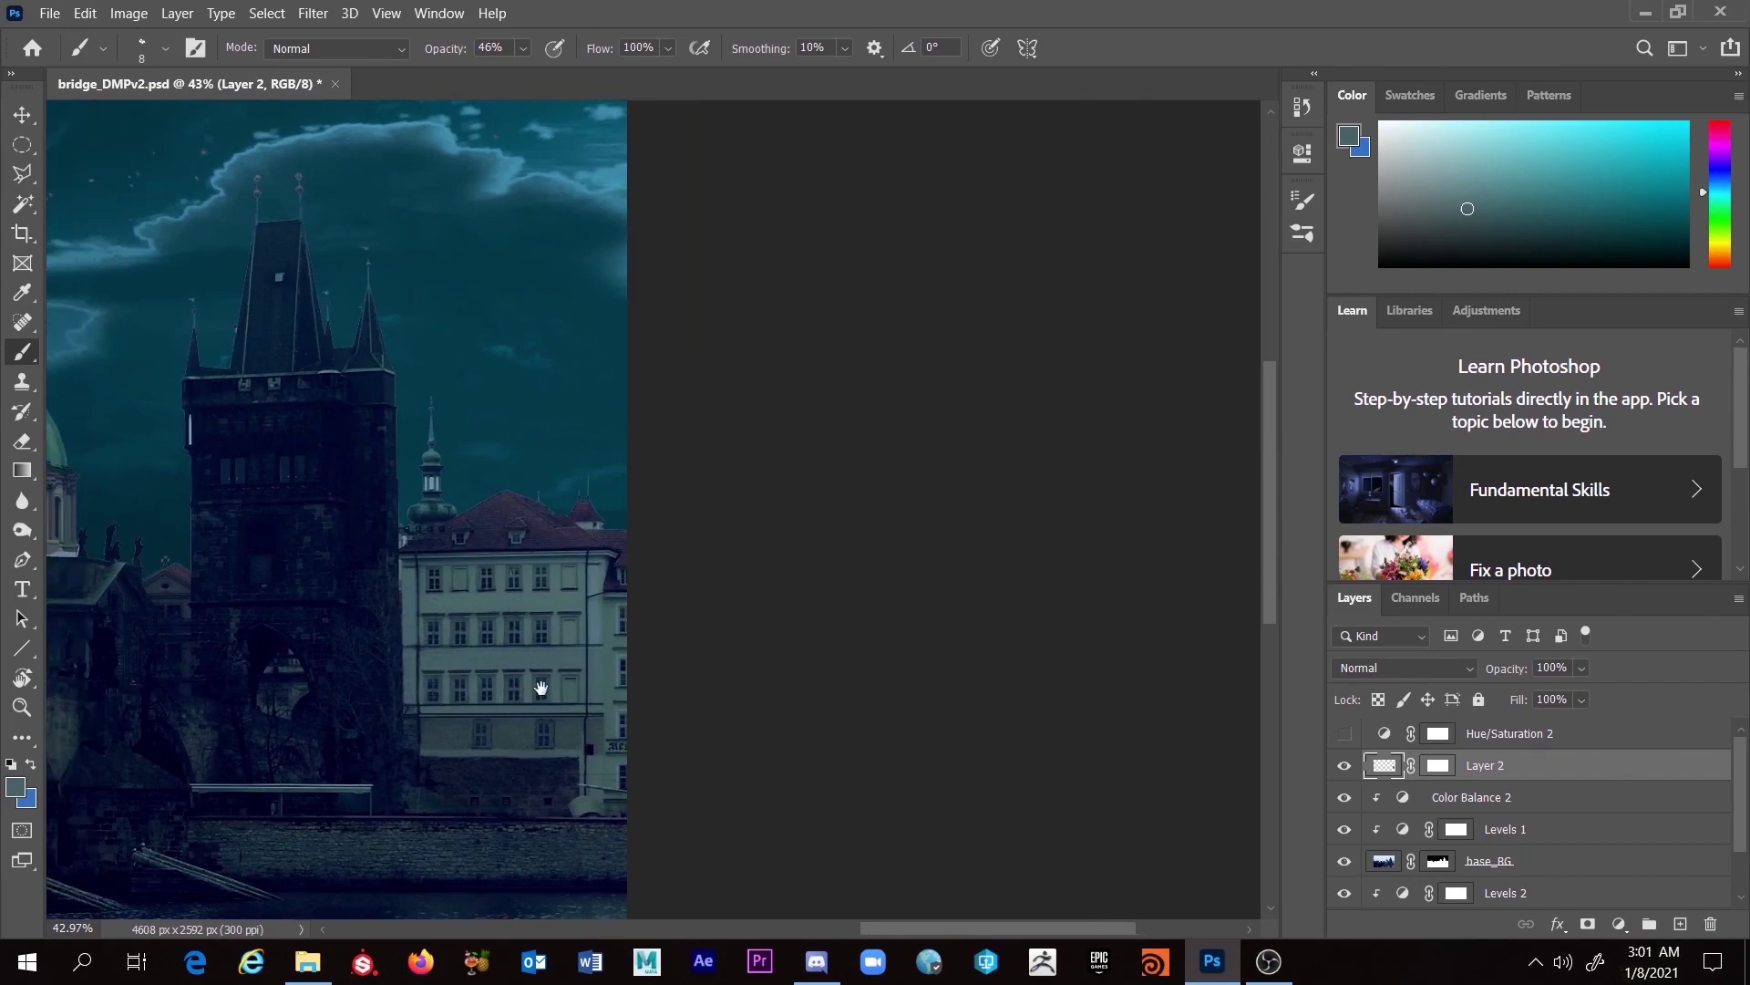
scroll(470, 704, down, 4)
scroll(955, 625, up, 5)
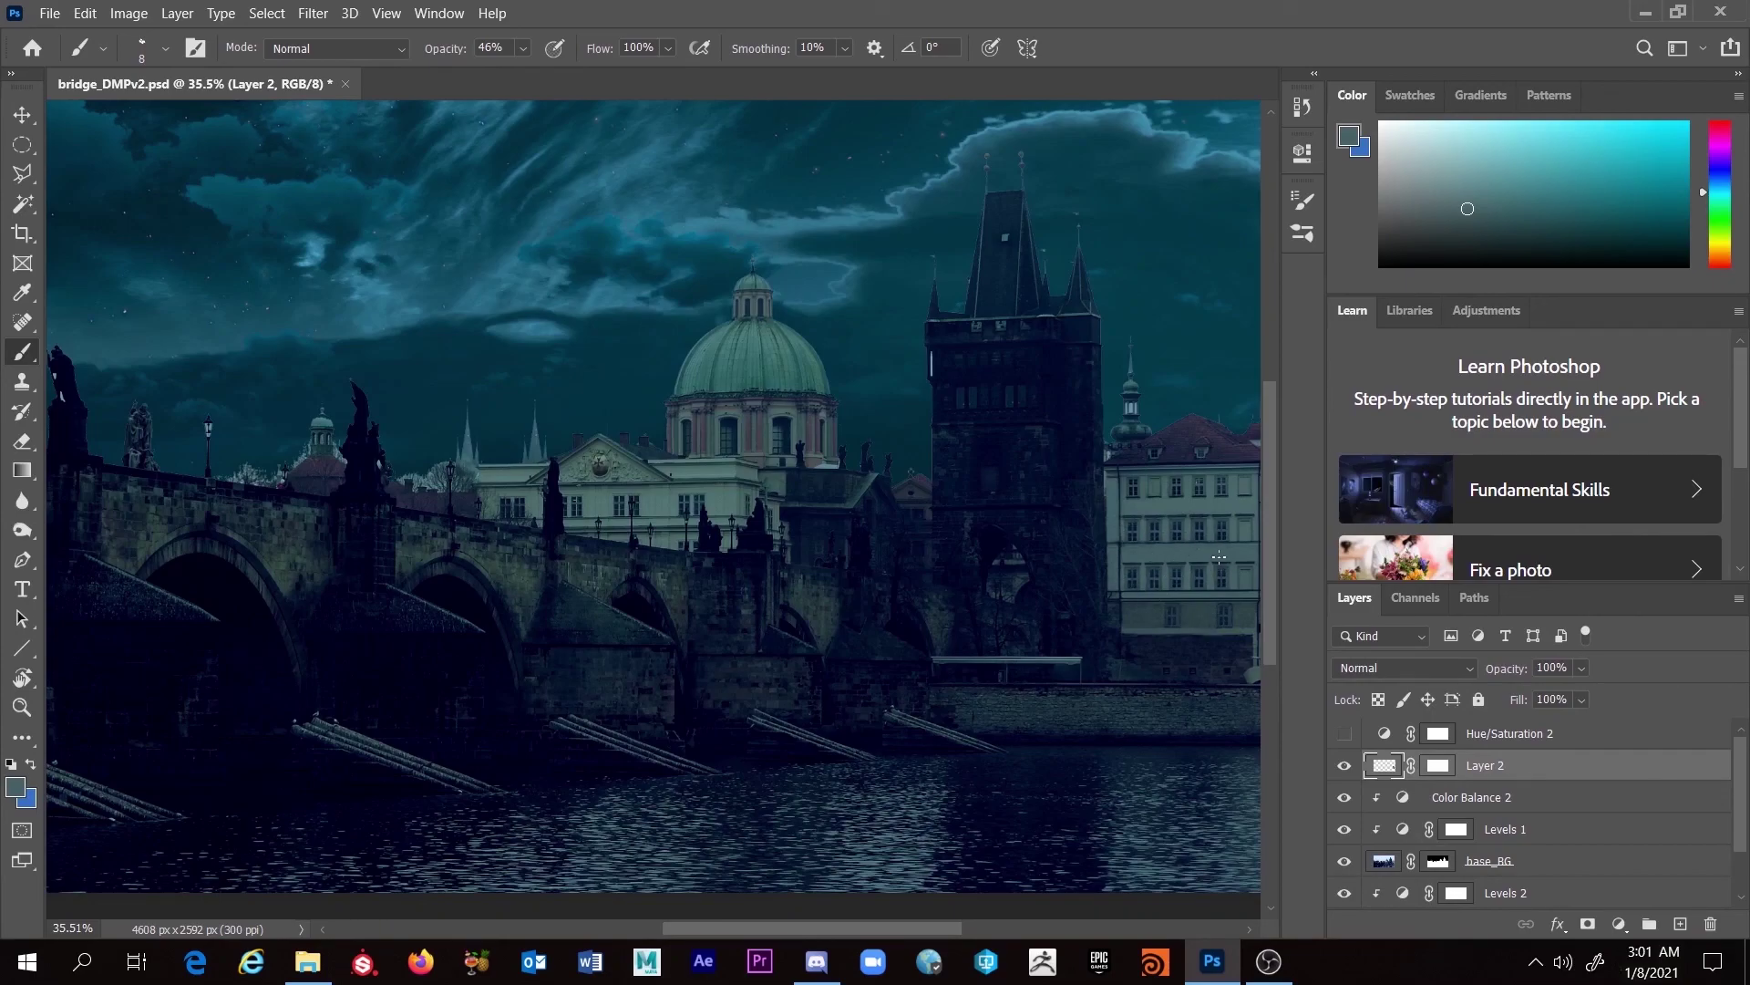
scroll(1218, 557, up, 5)
drag(1168, 555, 952, 554)
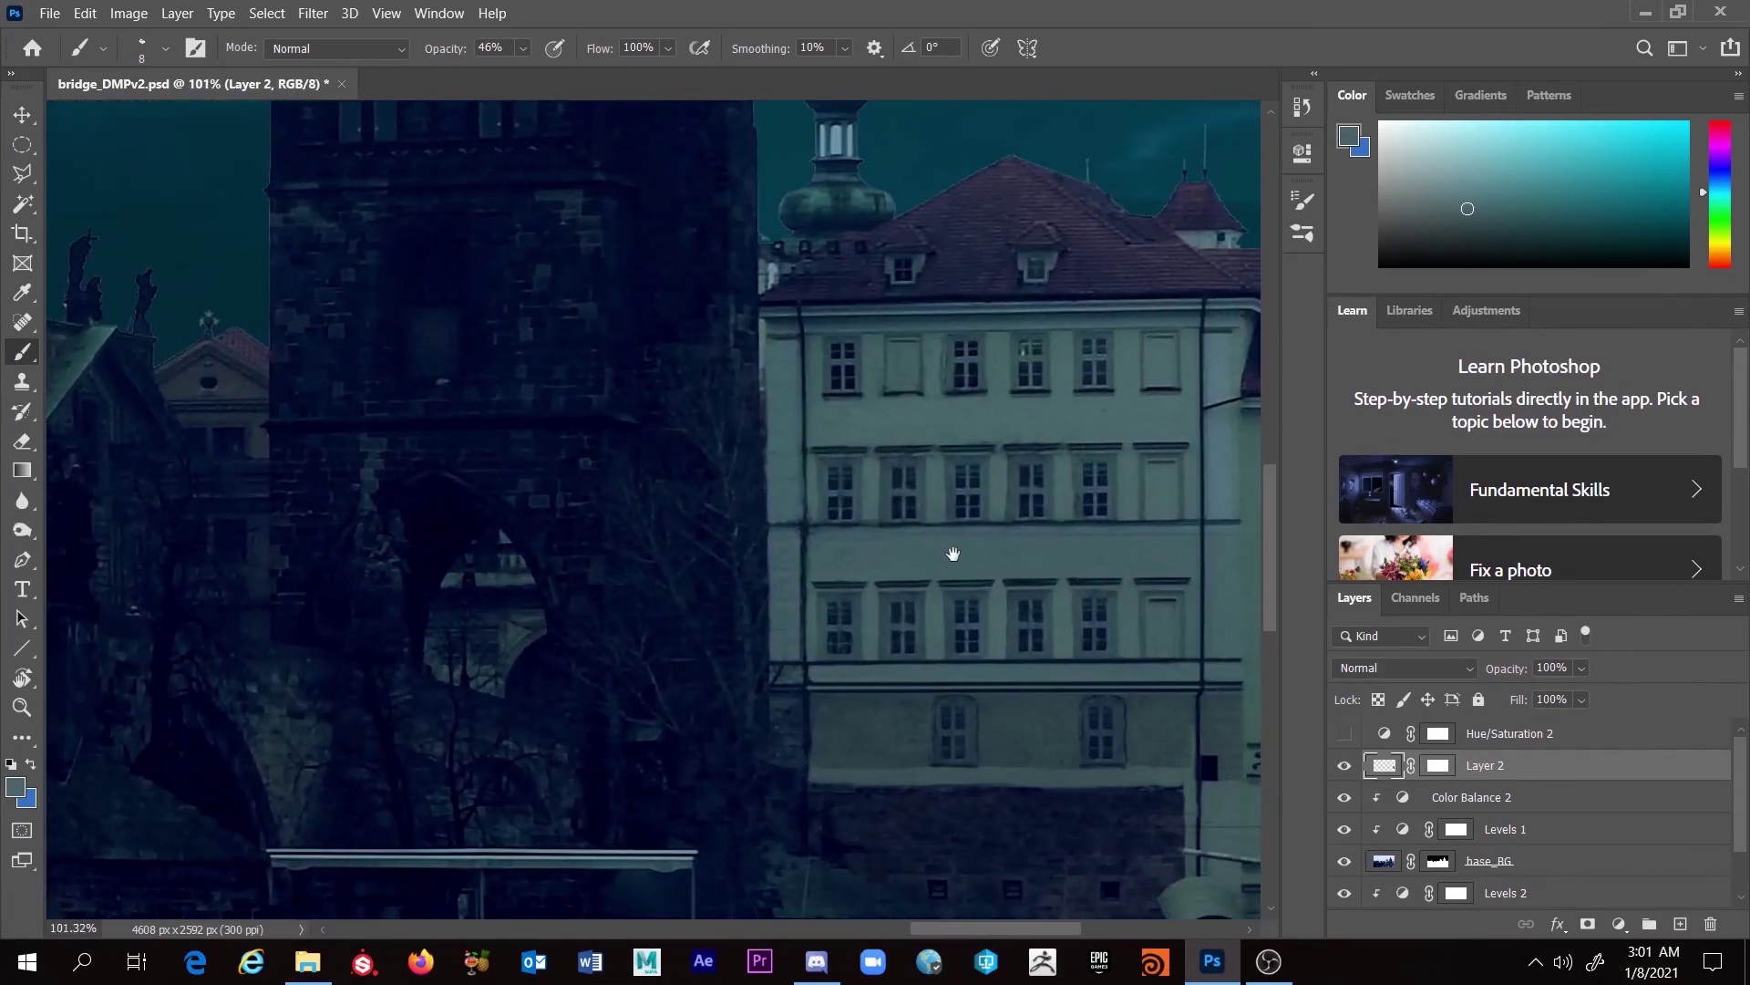
scroll(963, 613, down, 4)
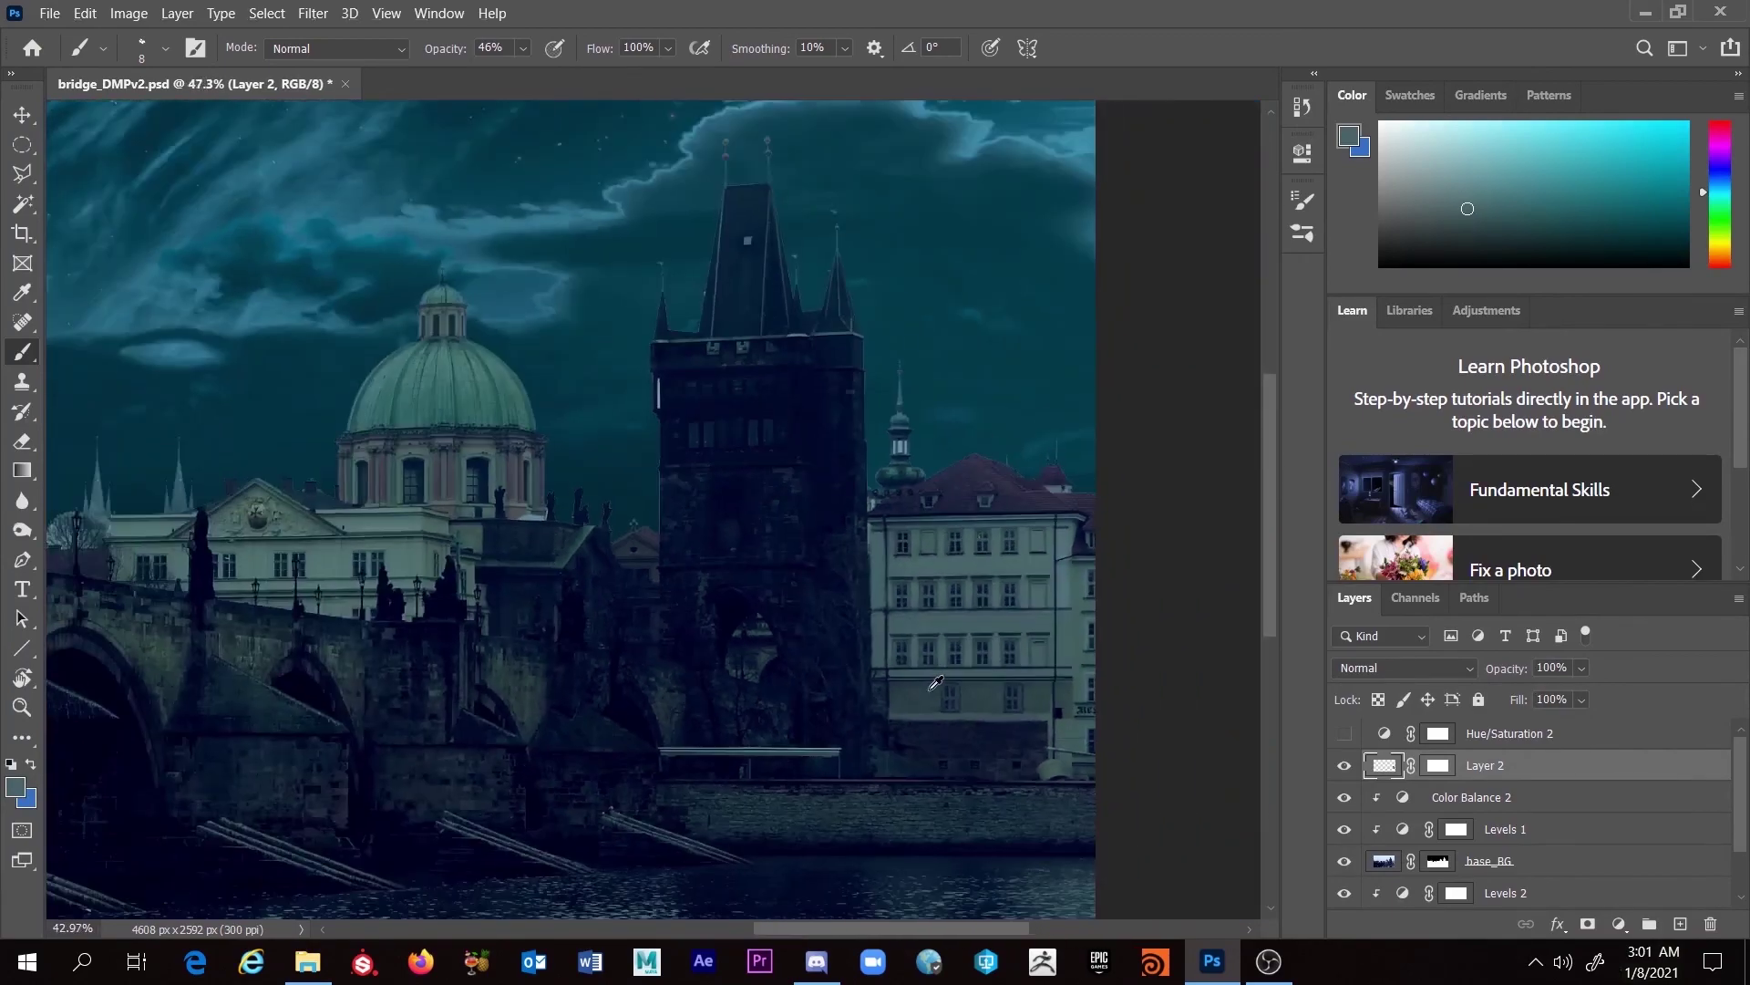
scroll(968, 606, up, 3)
scroll(953, 629, up, 2)
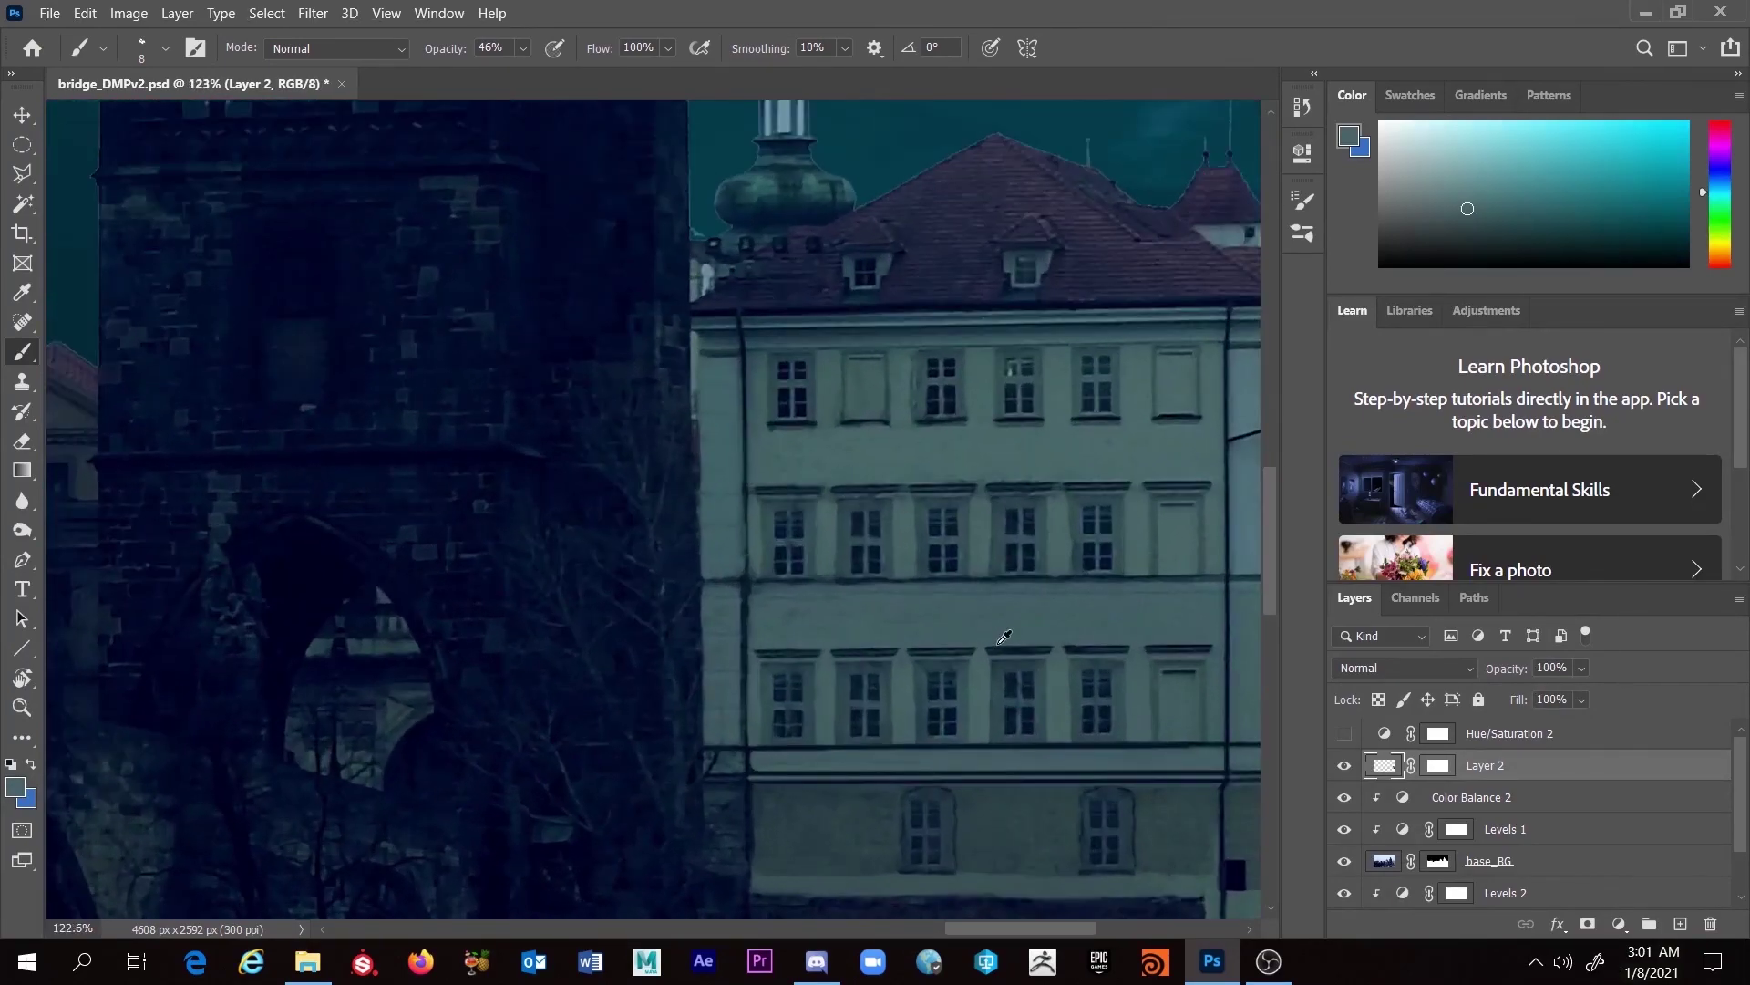
scroll(1046, 679, down, 3)
scroll(1053, 678, down, 4)
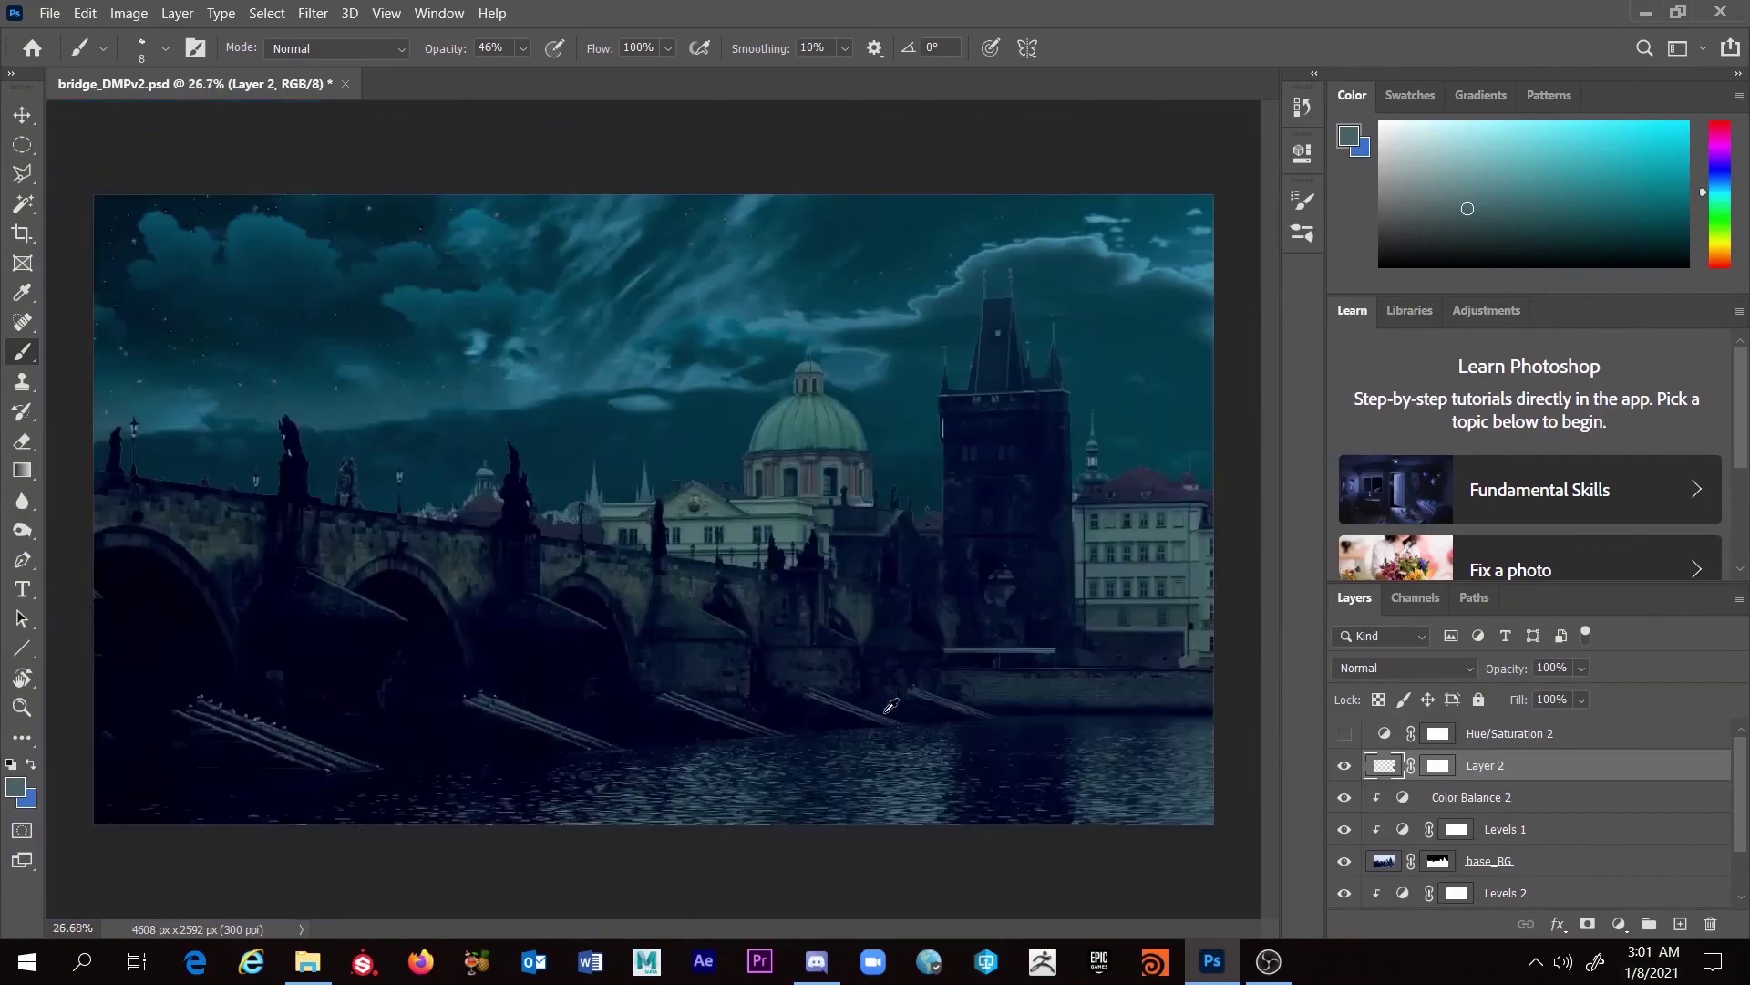
click(1269, 961)
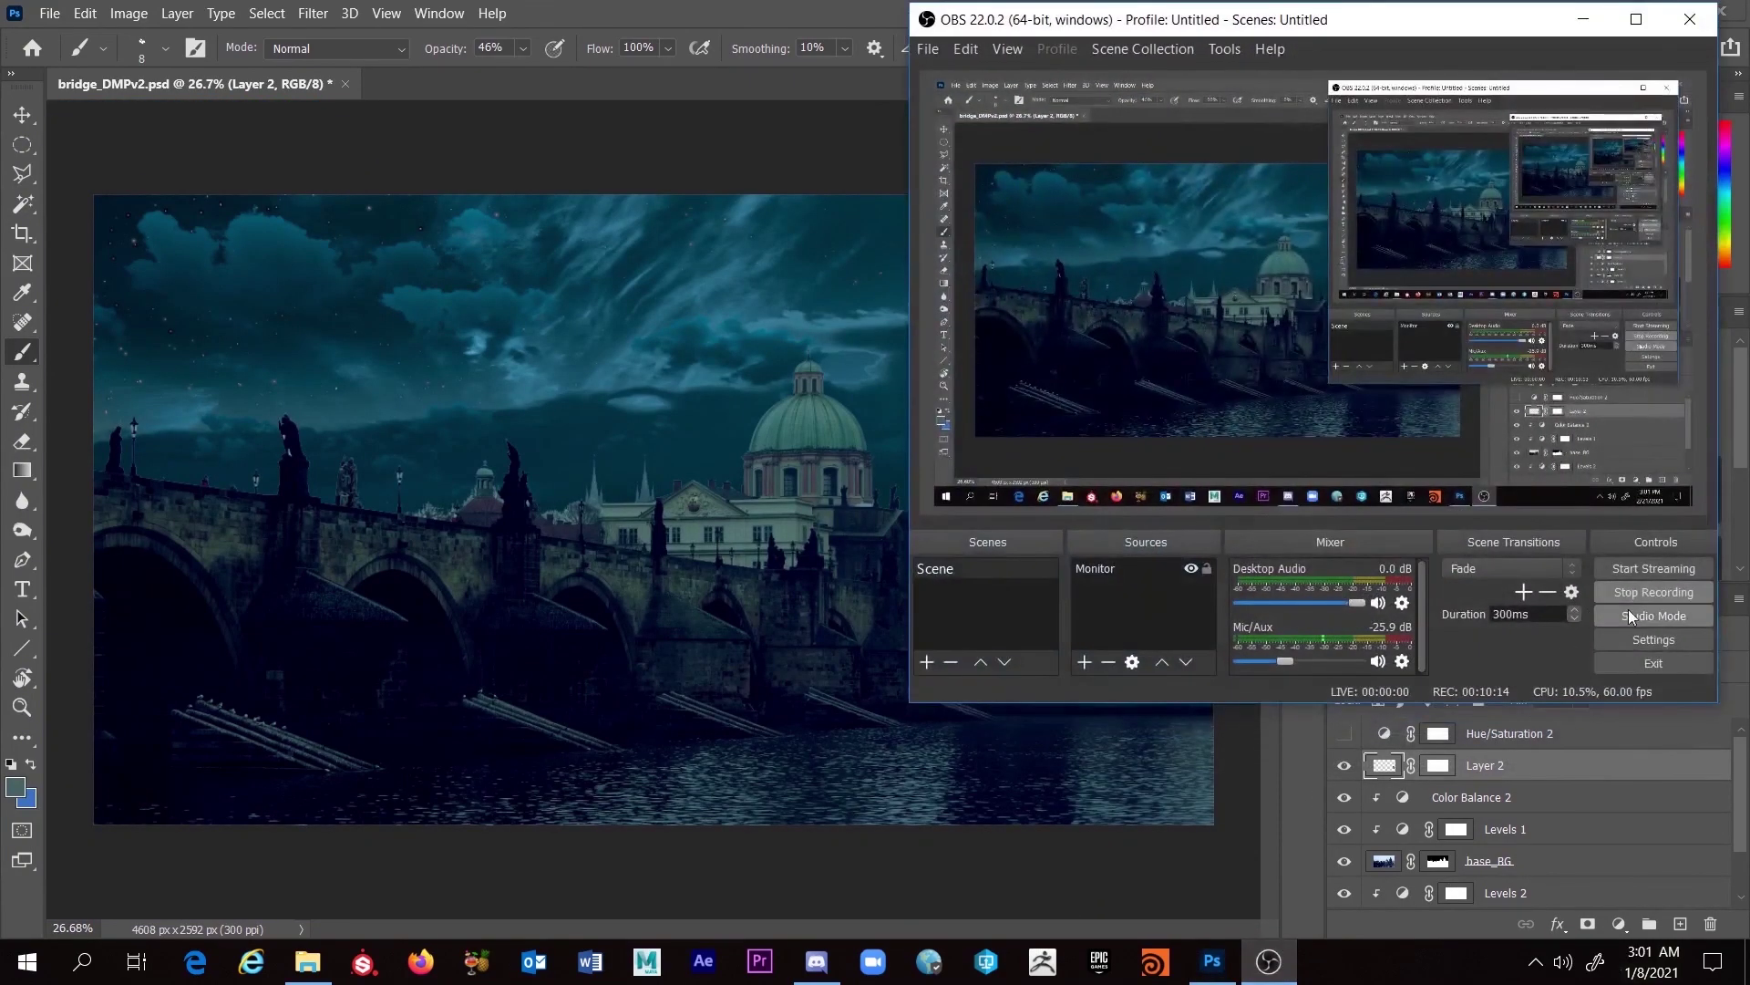